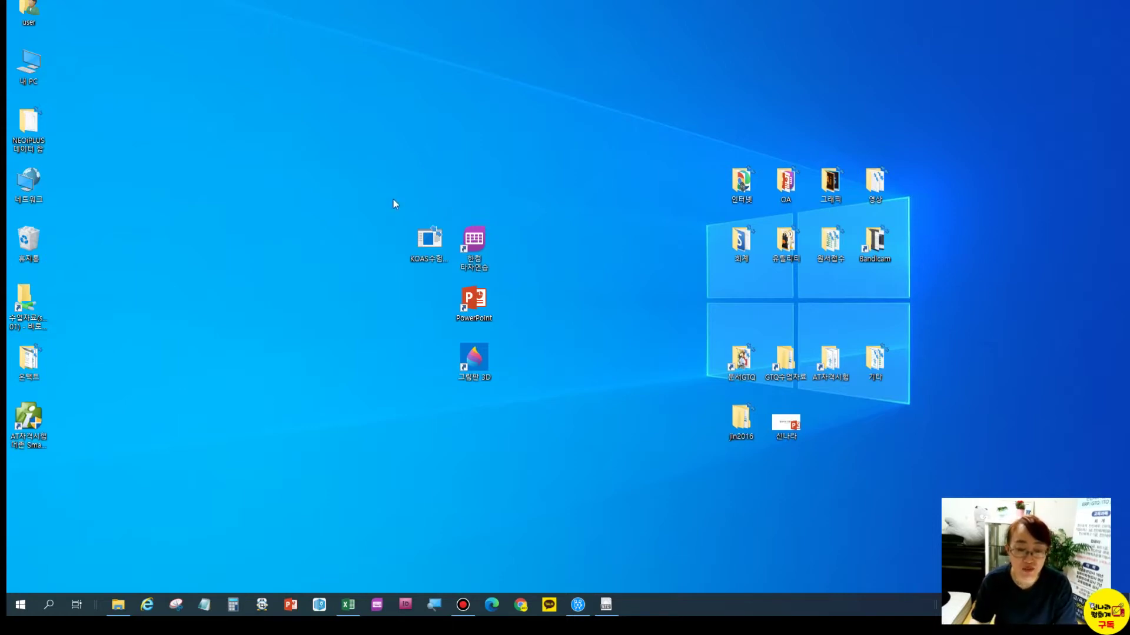
Launch KOAS, choose the 한글엑셀 subject and enter the examinee's name
{"action": "left_click", "coordinate": [430, 244]}
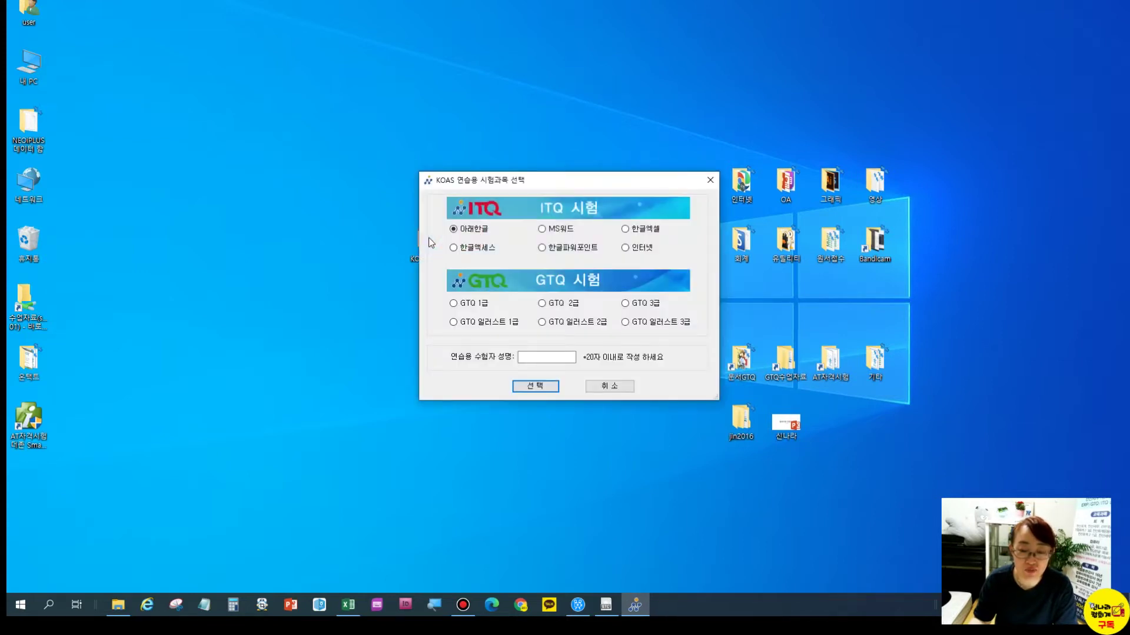
{"action": "left_click", "coordinate": [624, 229]}
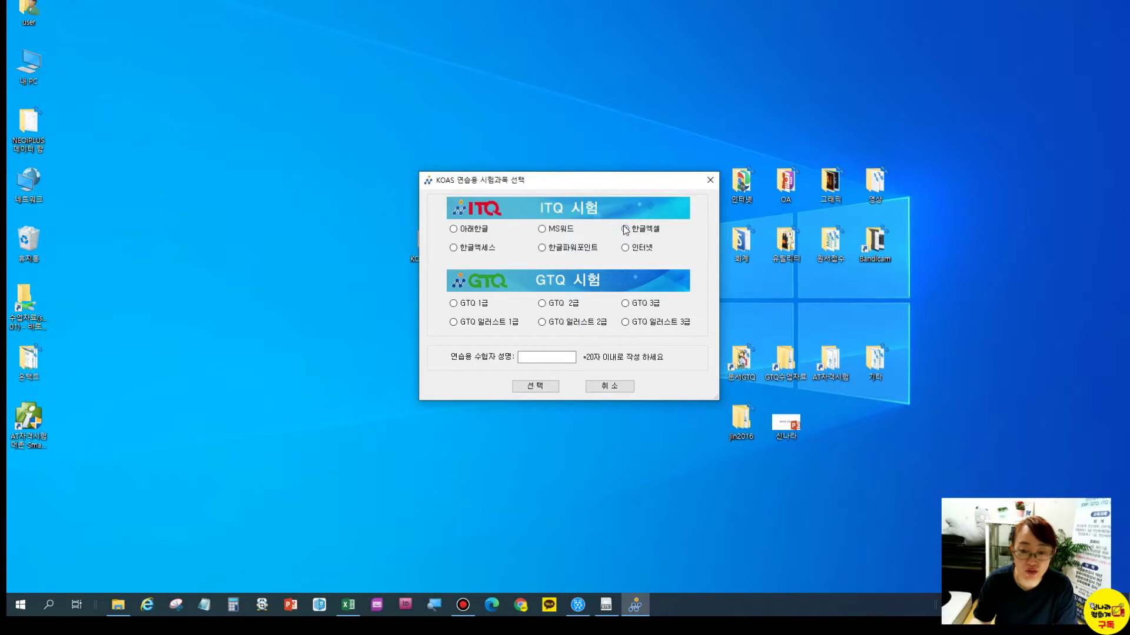
{"action": "left_click", "coordinate": [539, 358]}
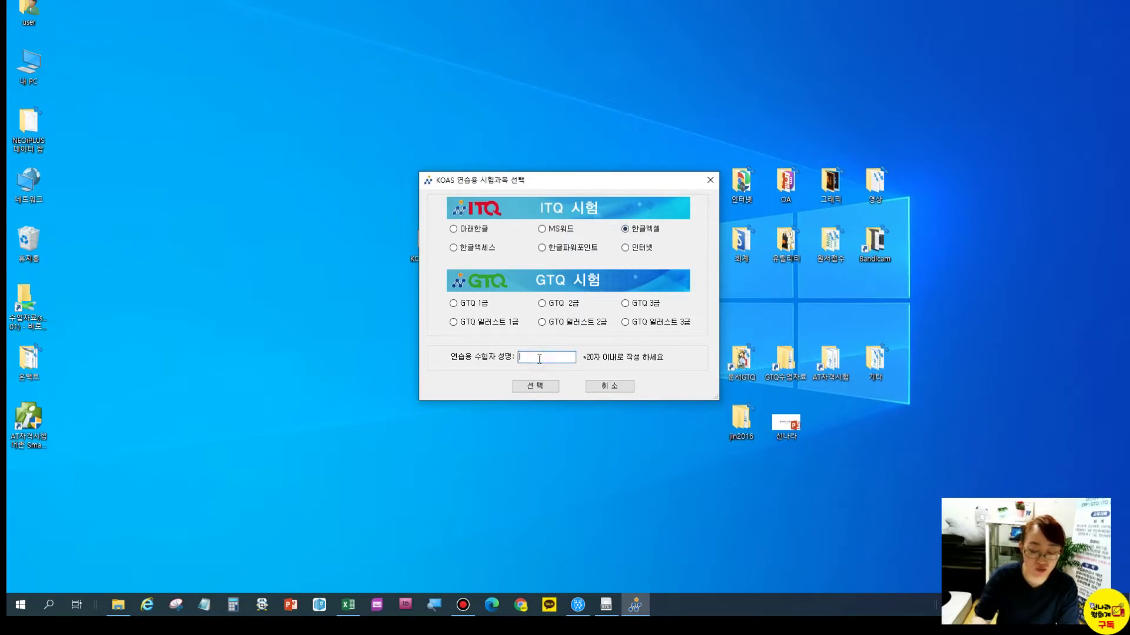
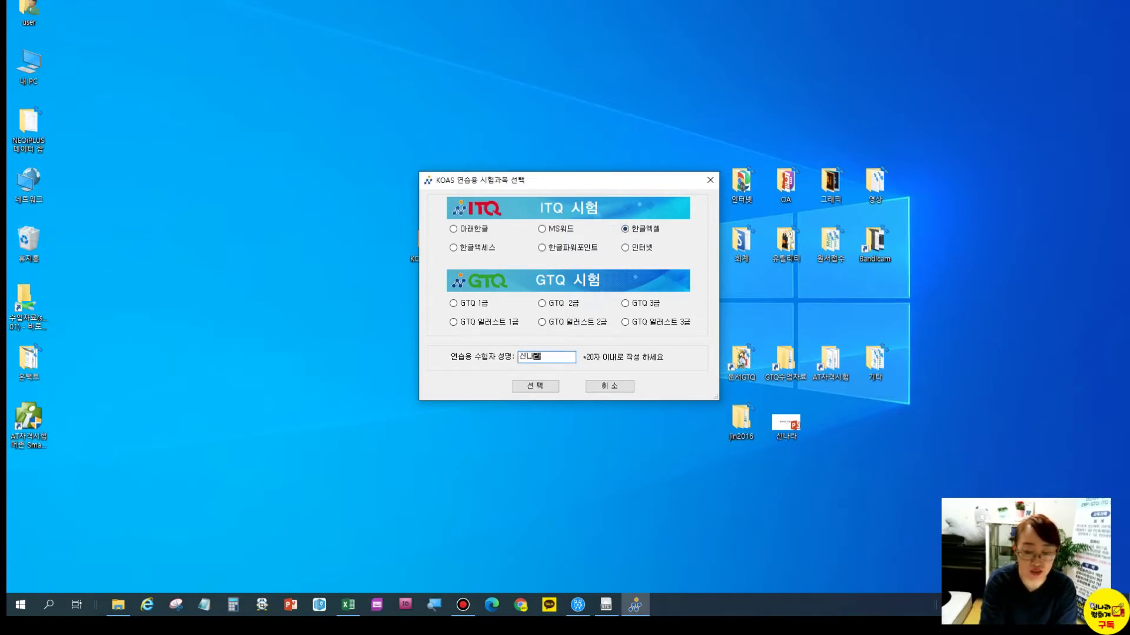
{"action": "left_click", "coordinate": [535, 386]}
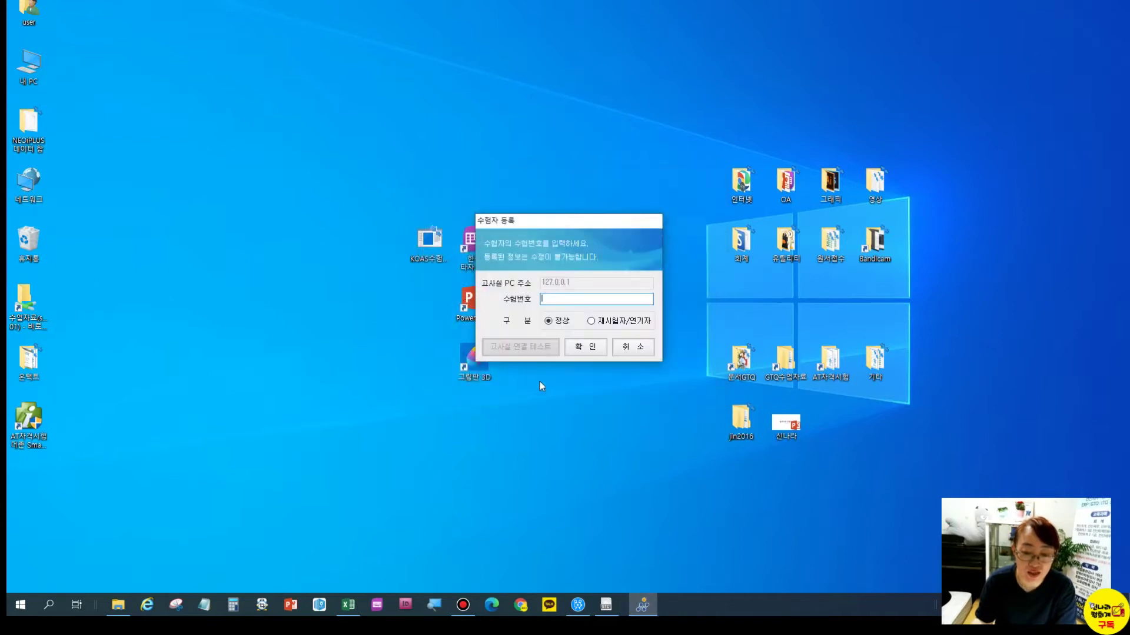
Enter and confirm the examinee number, choose MS 오피스 2007 이상, and accept the details
{"action": "left_click", "coordinate": [559, 301]}
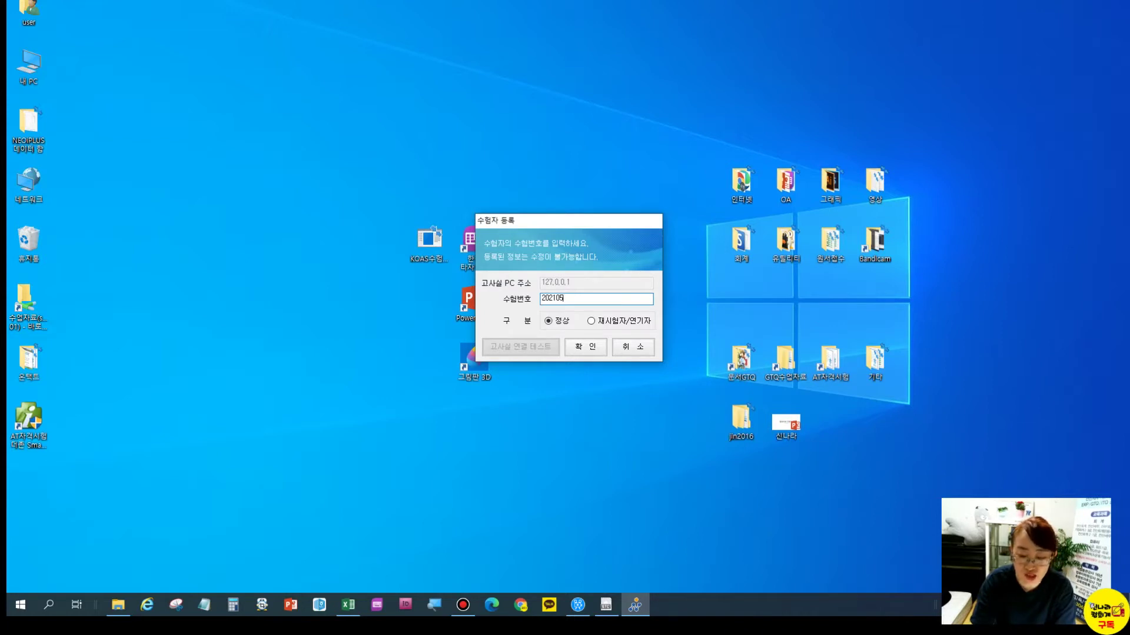
{"action": "left_click", "coordinate": [593, 346]}
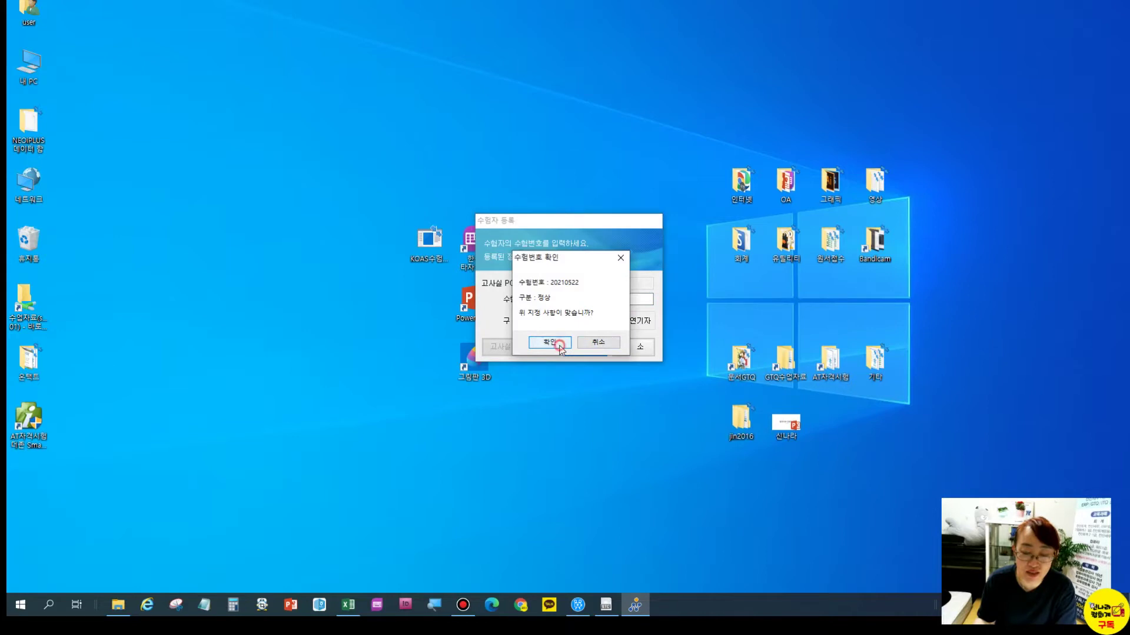
{"action": "left_click", "coordinate": [556, 344]}
{"action": "left_click", "coordinate": [545, 303]}
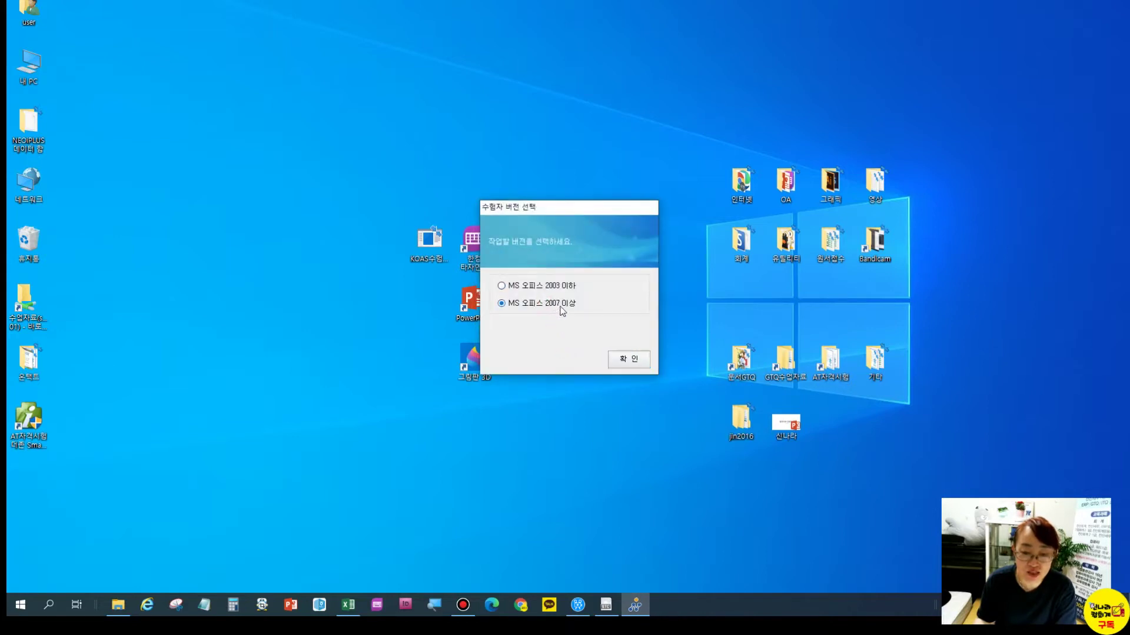
{"action": "left_click", "coordinate": [628, 360]}
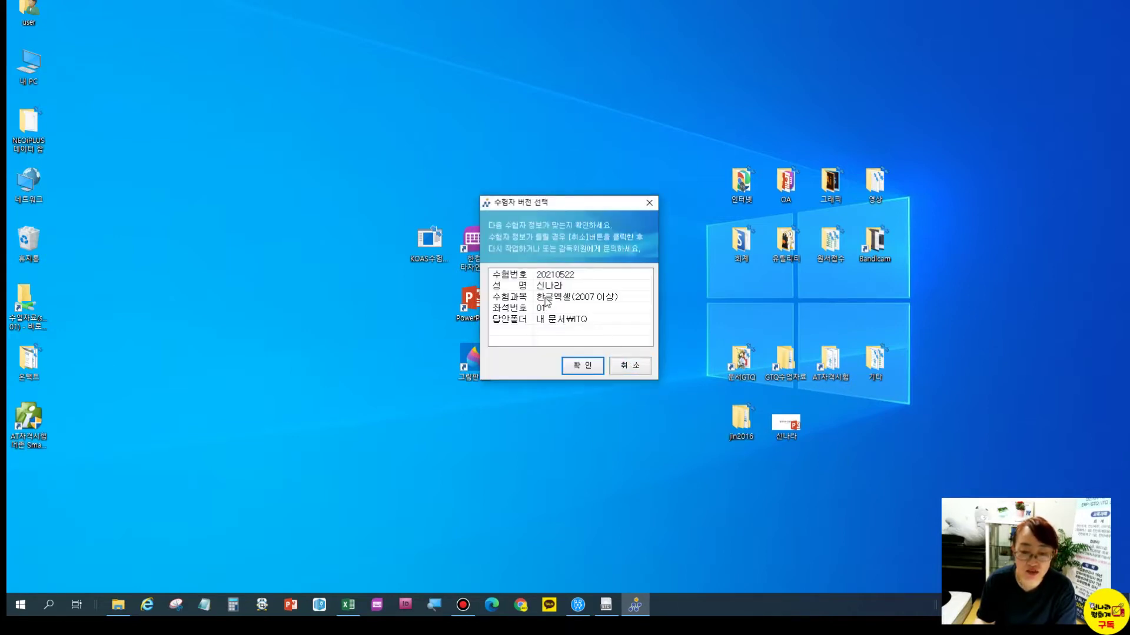
{"action": "left_click", "coordinate": [581, 370]}
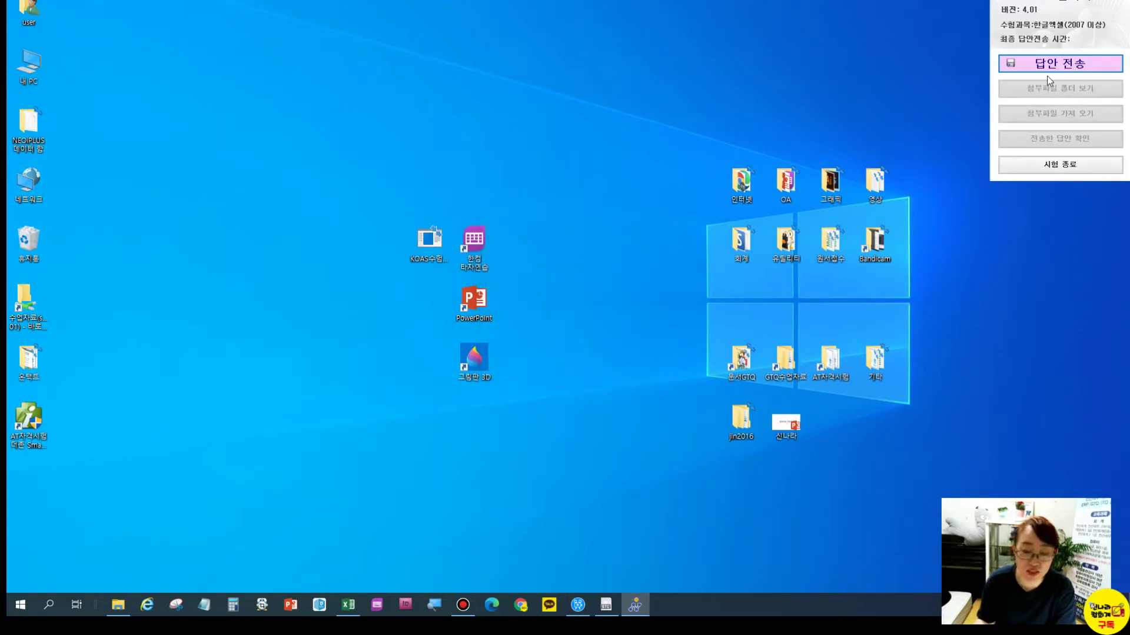
Add two more sheets to the Excel workbook
{"action": "left_click", "coordinate": [348, 605]}
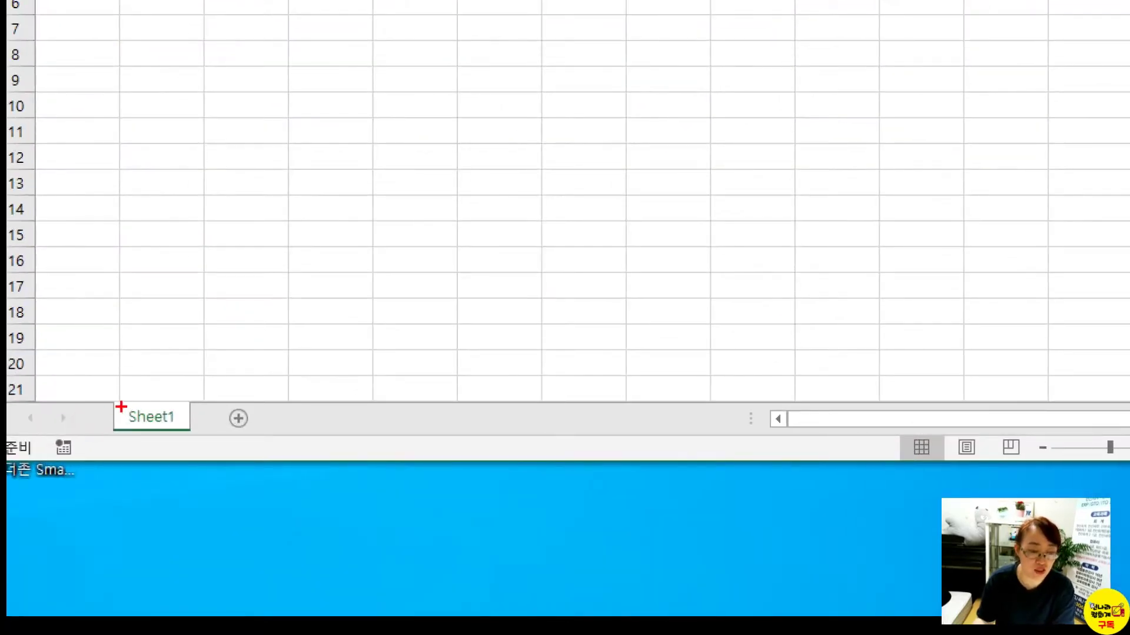
{"action": "left_click_drag", "start_coordinate": [114, 404], "coordinate": [200, 429]}
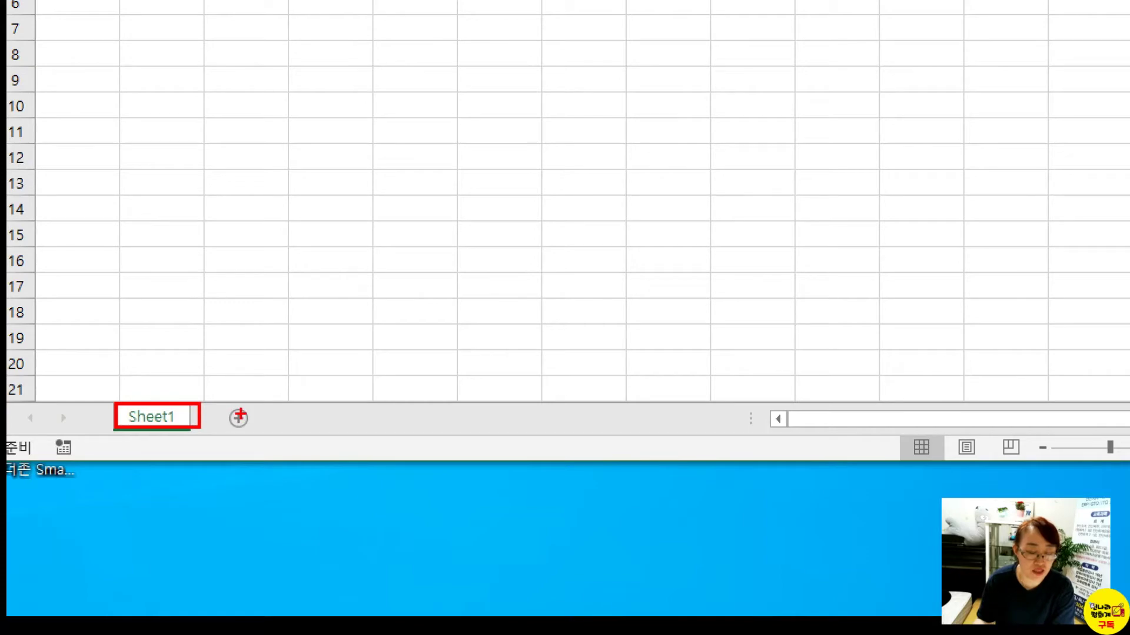
{"action": "left_click_drag", "start_coordinate": [227, 402], "coordinate": [265, 433]}
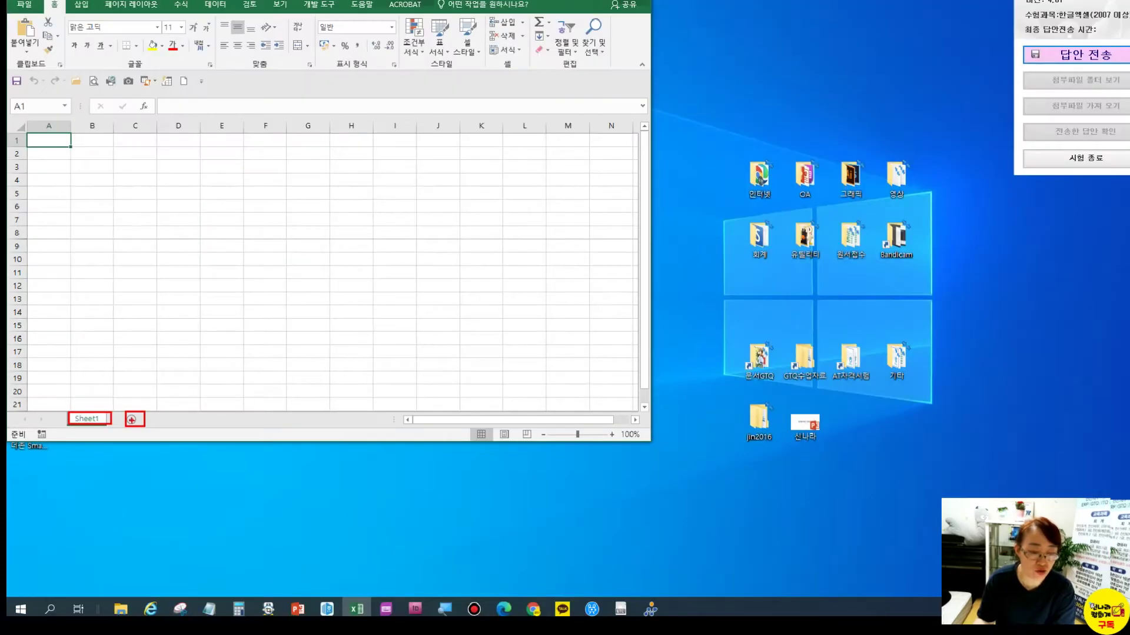
{"action": "left_click", "coordinate": [239, 419]}
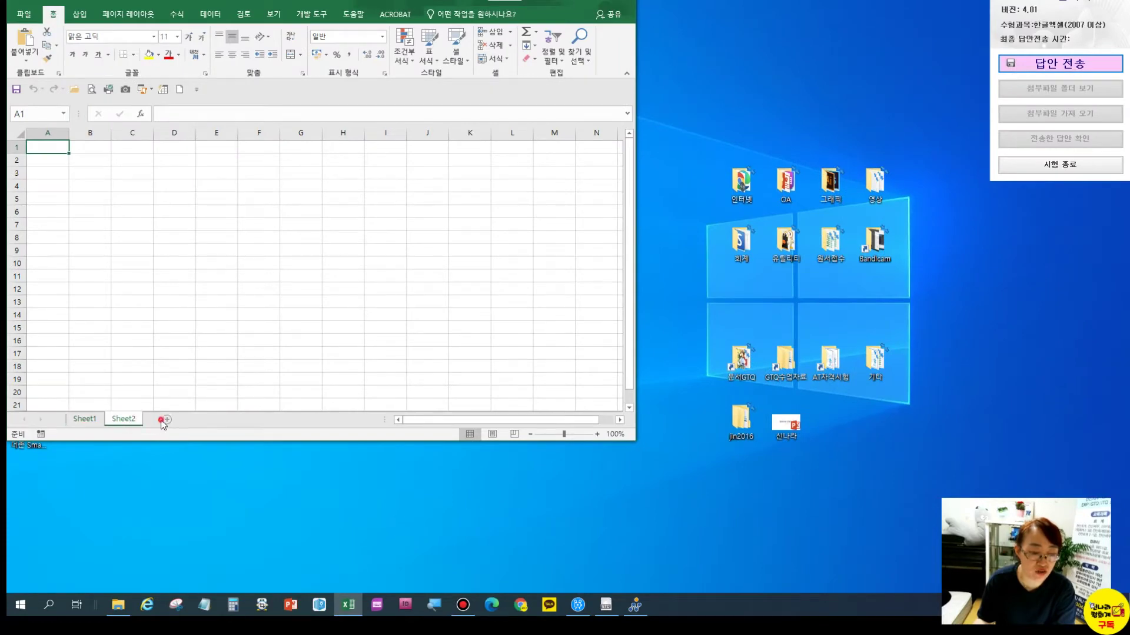
{"action": "left_click", "coordinate": [166, 419]}
Rename the three sheets 제1작업, 제2작업 and 제3작업
{"action": "left_click", "coordinate": [93, 419]}
{"action": "double_click", "coordinate": [93, 419]}
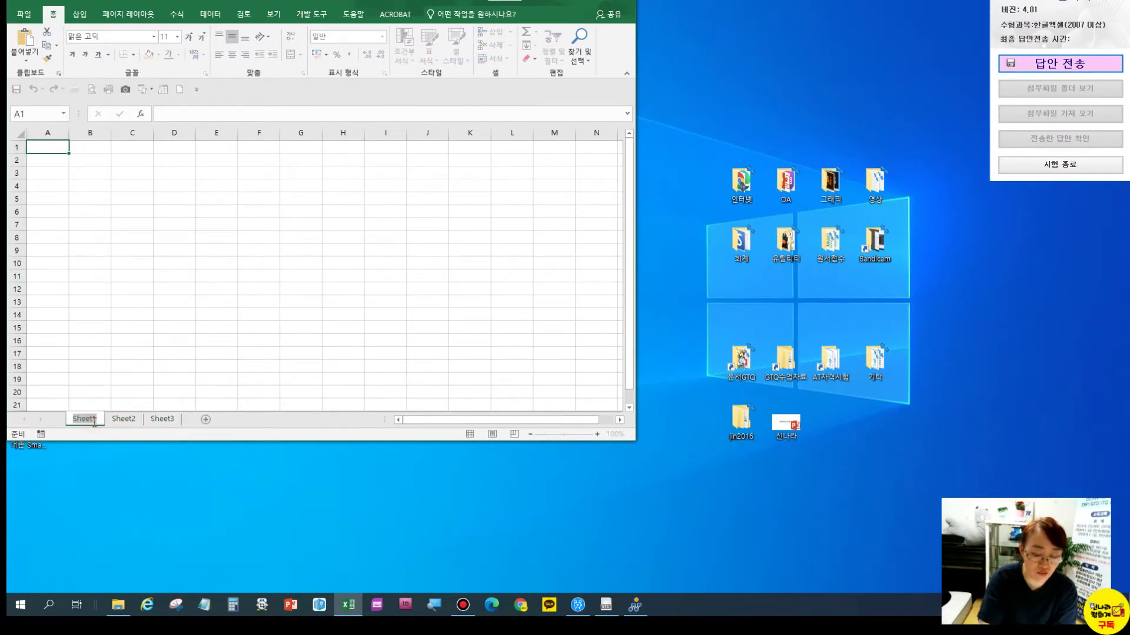
{"action": "type", "text": "wp"}
{"action": "key", "text": "BackSpace"}
{"action": "key", "text": "BackSpace"}
{"action": "type", "text": "제1작업"}
{"action": "key", "text": "Return"}
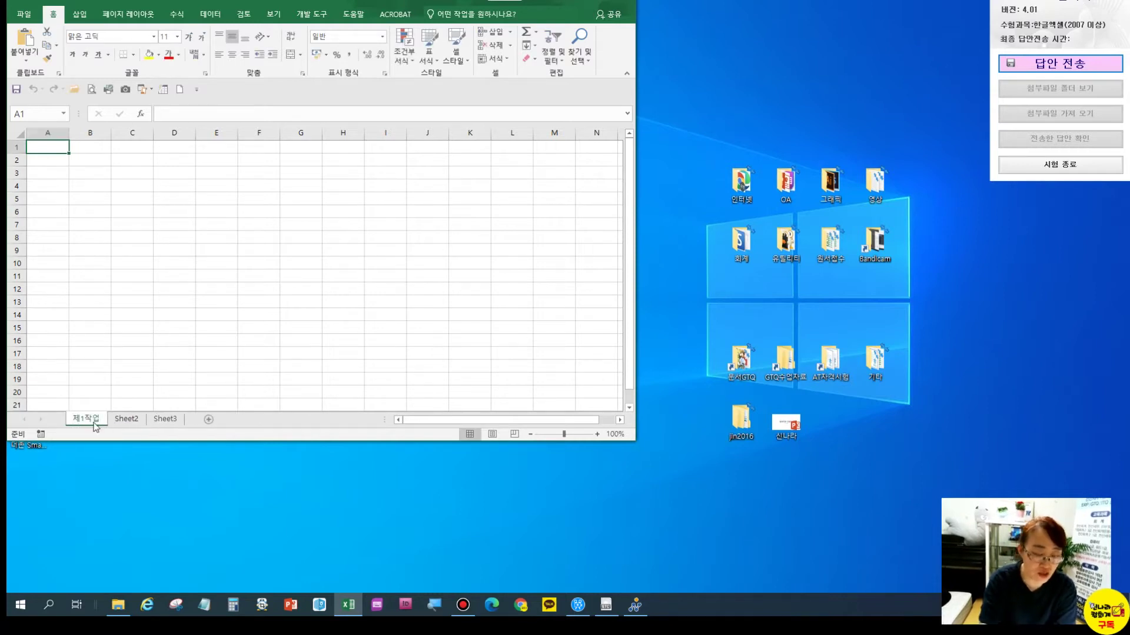
{"action": "double_click", "coordinate": [121, 419]}
{"action": "type", "text": "제2작업"}
{"action": "double_click", "coordinate": [166, 419]}
{"action": "type", "text": "제3ㅈ"}
{"action": "type", "text": "작업"}
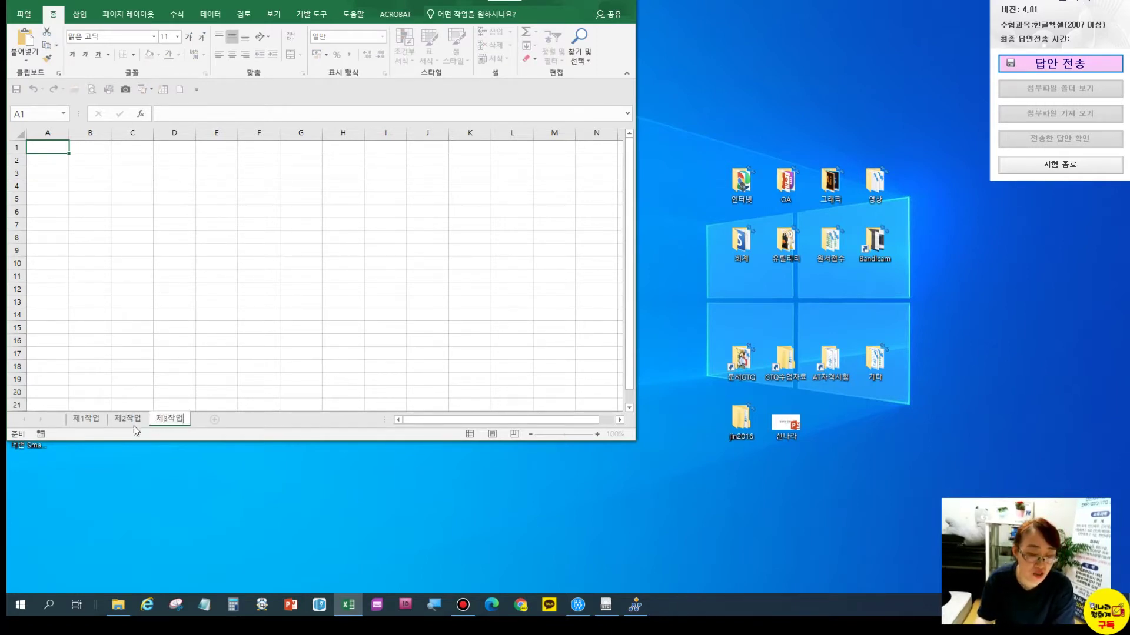
{"action": "left_click", "coordinate": [90, 419]}
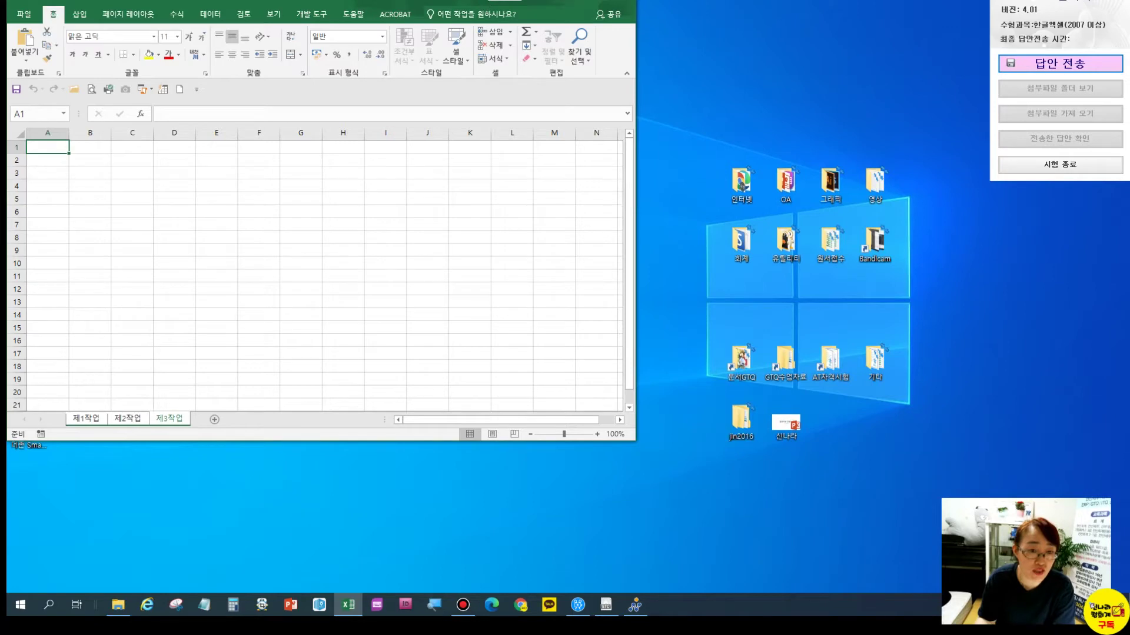
Set column A's width to 1, then select the whole sheet
{"action": "left_click", "coordinate": [53, 132]}
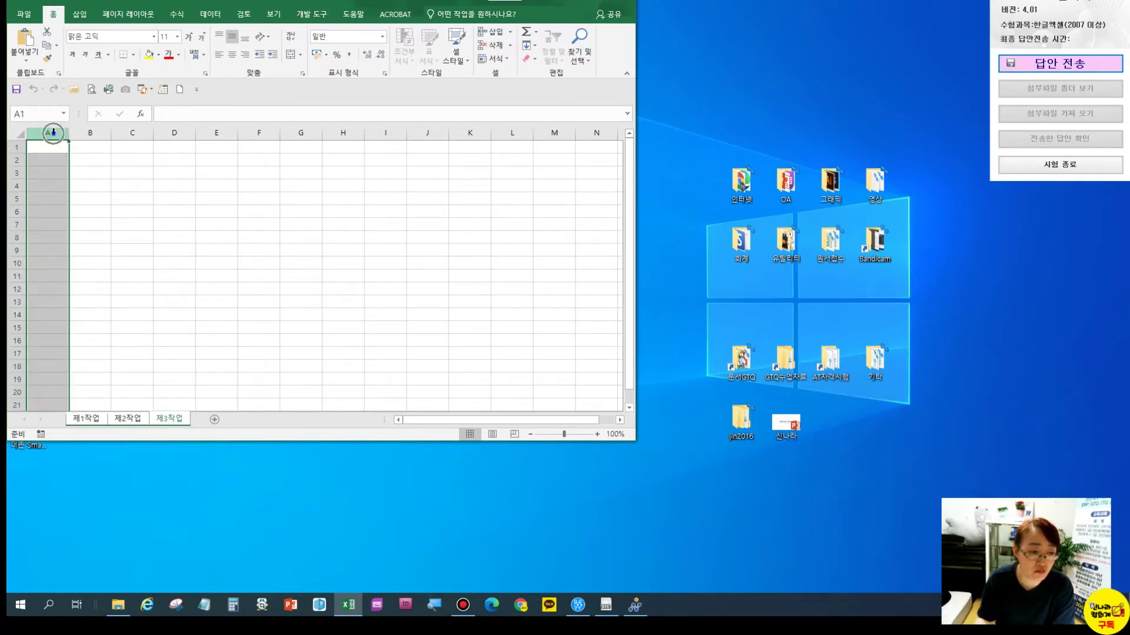
{"action": "right_click", "coordinate": [55, 136]}
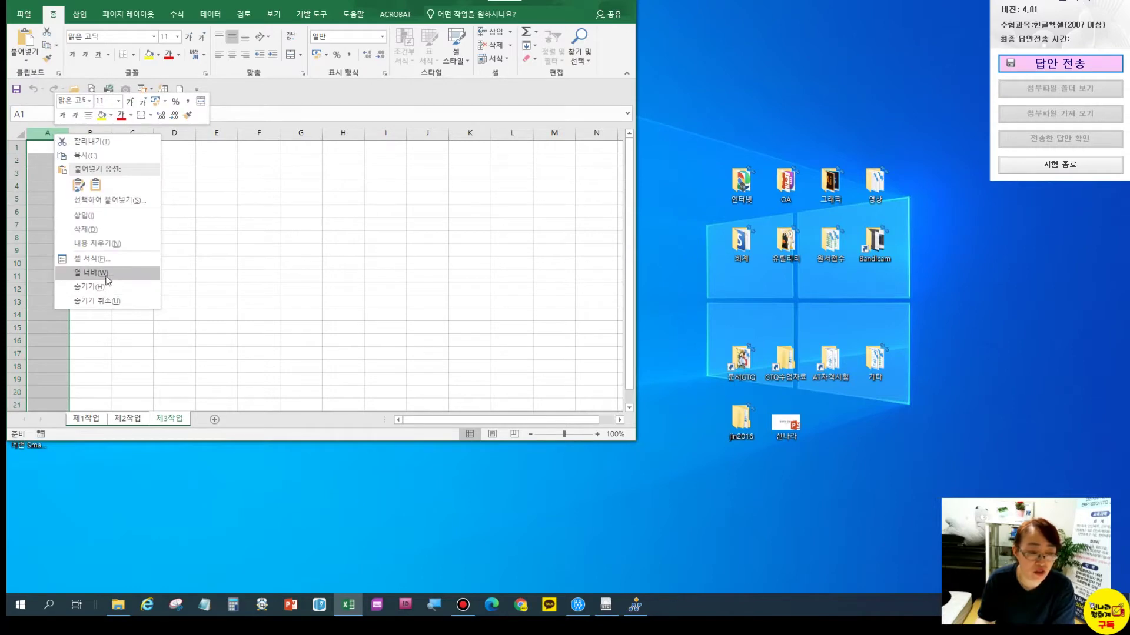
{"action": "left_click", "coordinate": [104, 273]}
{"action": "type", "text": "1"}
{"action": "key", "text": "Return"}
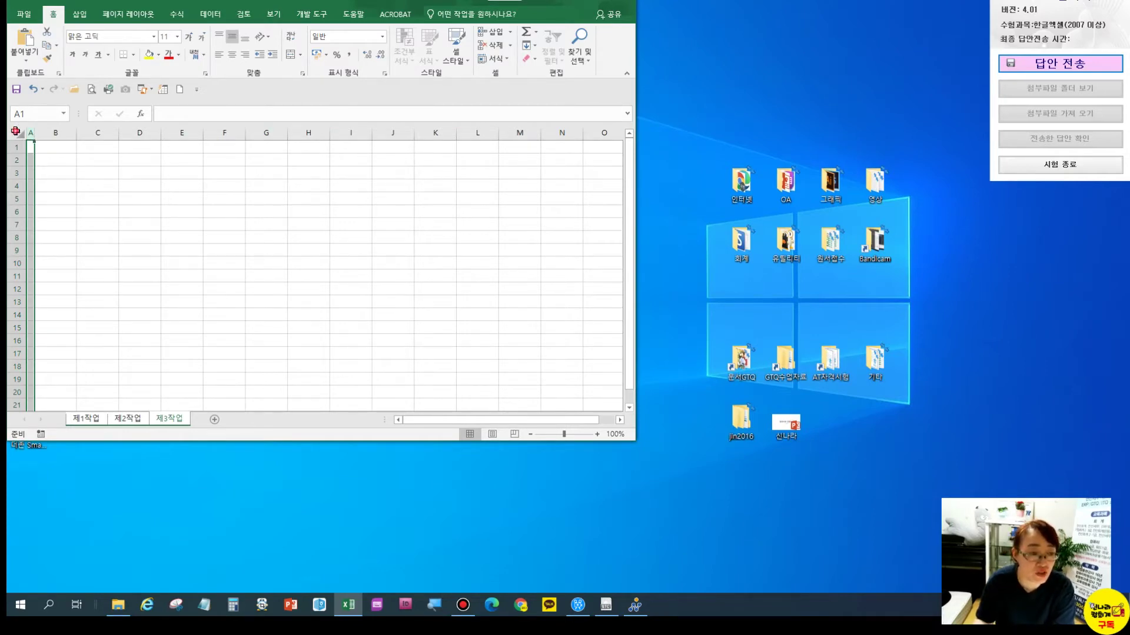
{"action": "left_click", "coordinate": [15, 131]}
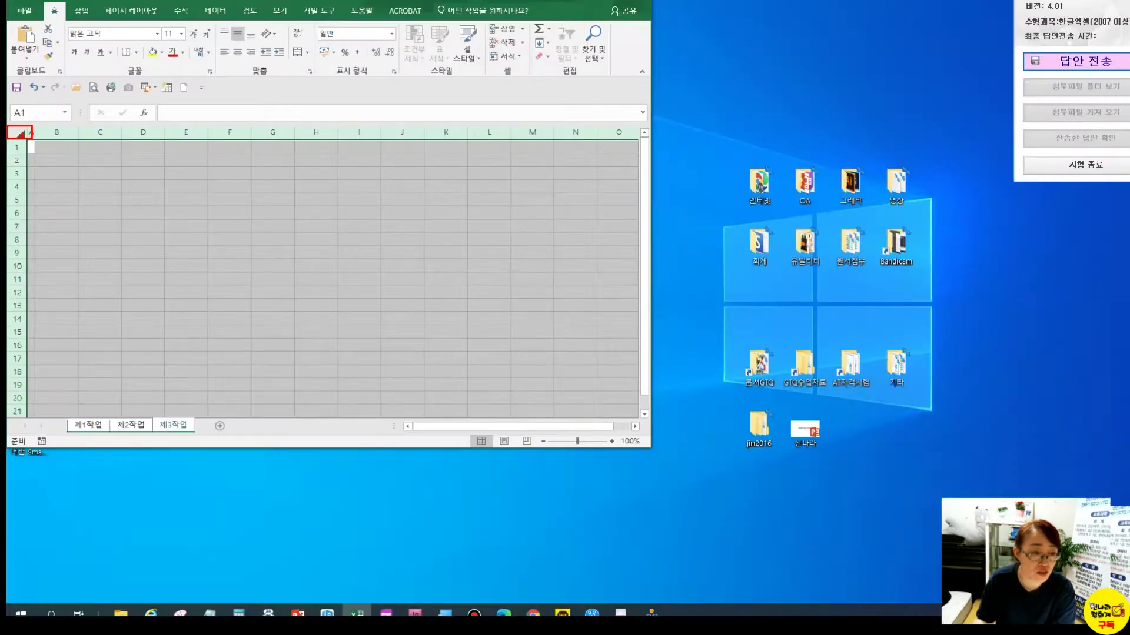
Apply the 굴림 font to the entire sheet and centre-align all cells
{"action": "left_click", "coordinate": [94, 39]}
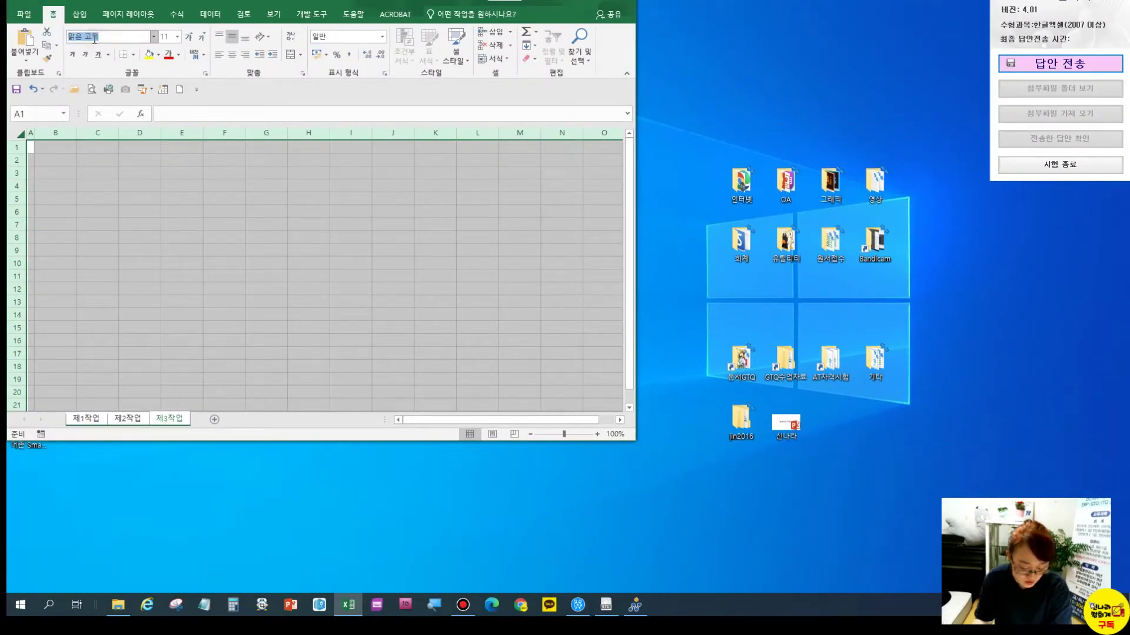
{"action": "type", "text": "ㄱ"}
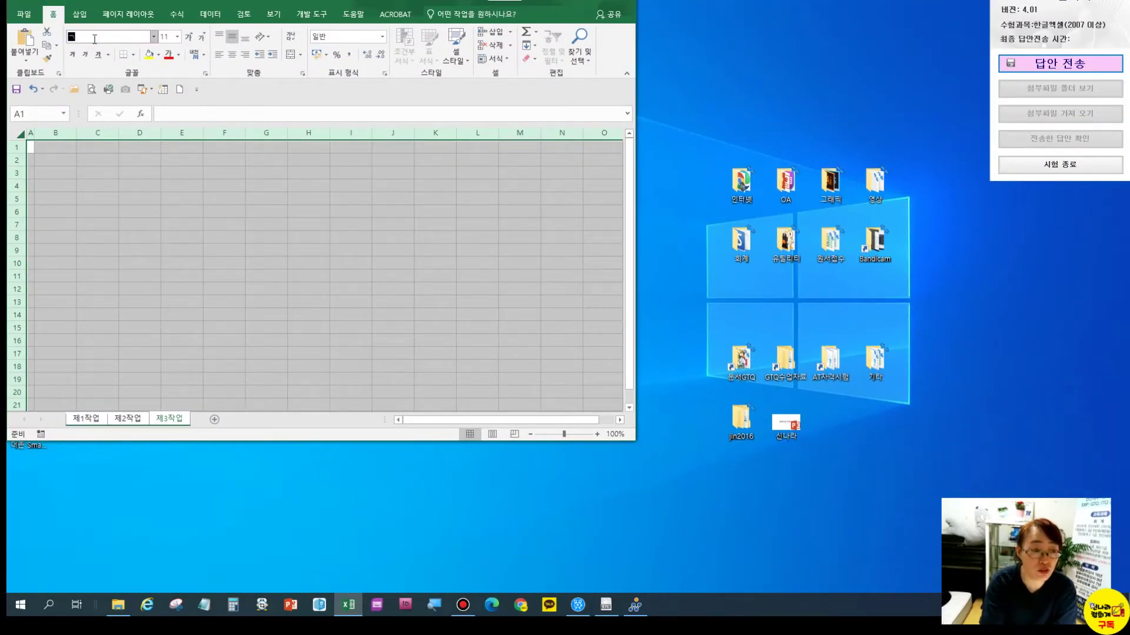
{"action": "type", "text": "굴림"}
{"action": "key", "text": "Return"}
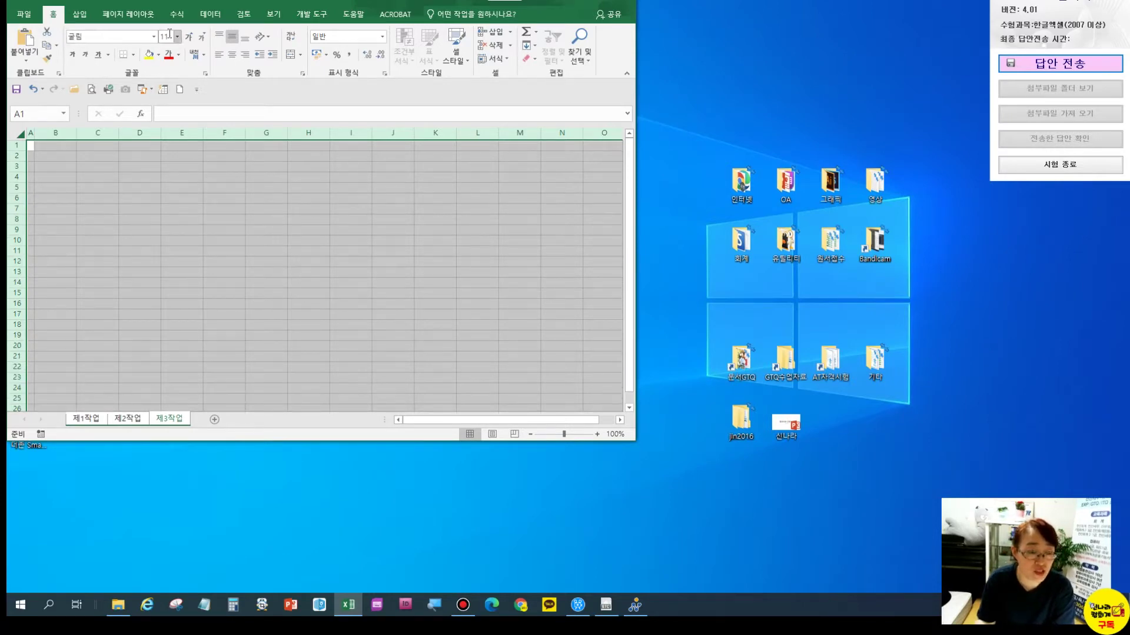
{"action": "left_click", "coordinate": [232, 54]}
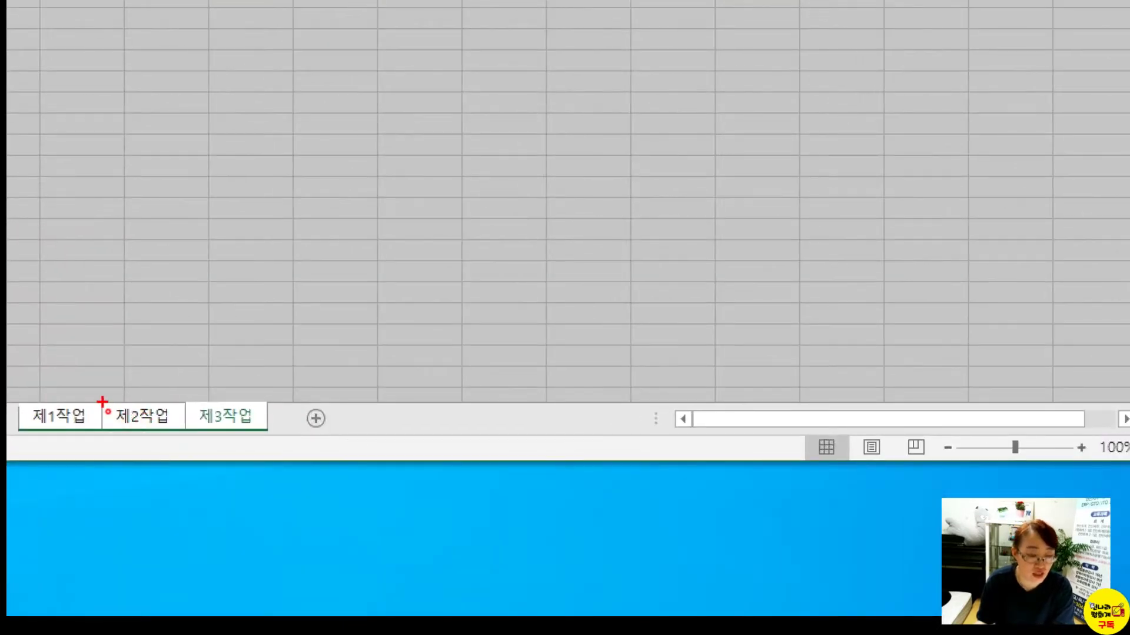
Look at the 제2작업 sheet, then return to 제1작업 and clear the selection
{"action": "left_click_drag", "start_coordinate": [108, 411], "coordinate": [198, 430]}
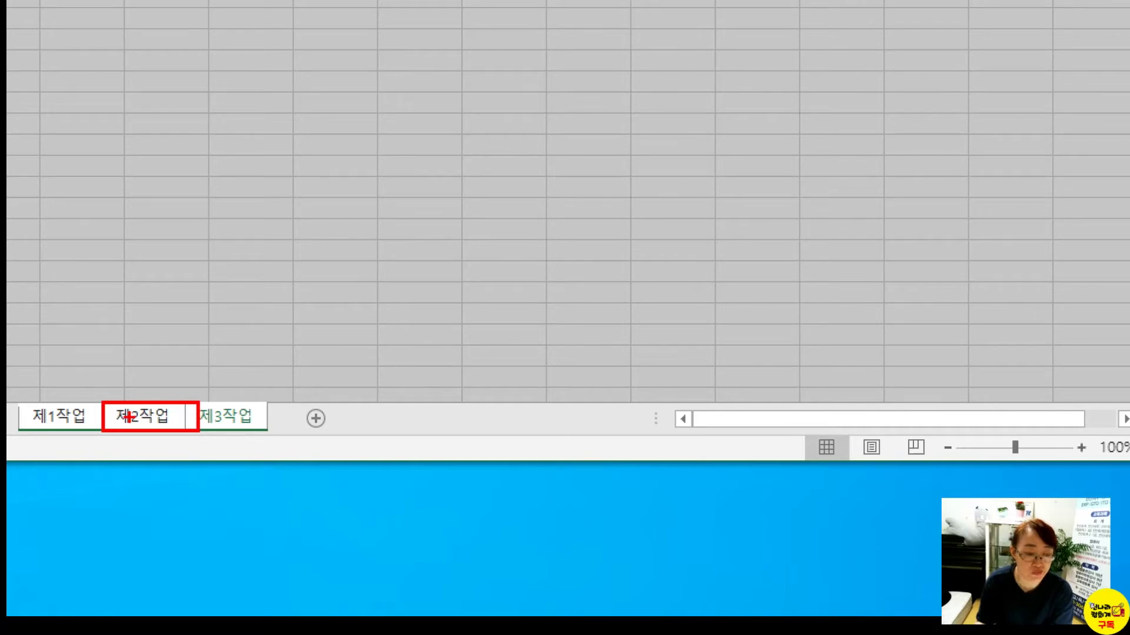
{"action": "key", "text": "Escape"}
{"action": "left_click", "coordinate": [123, 419]}
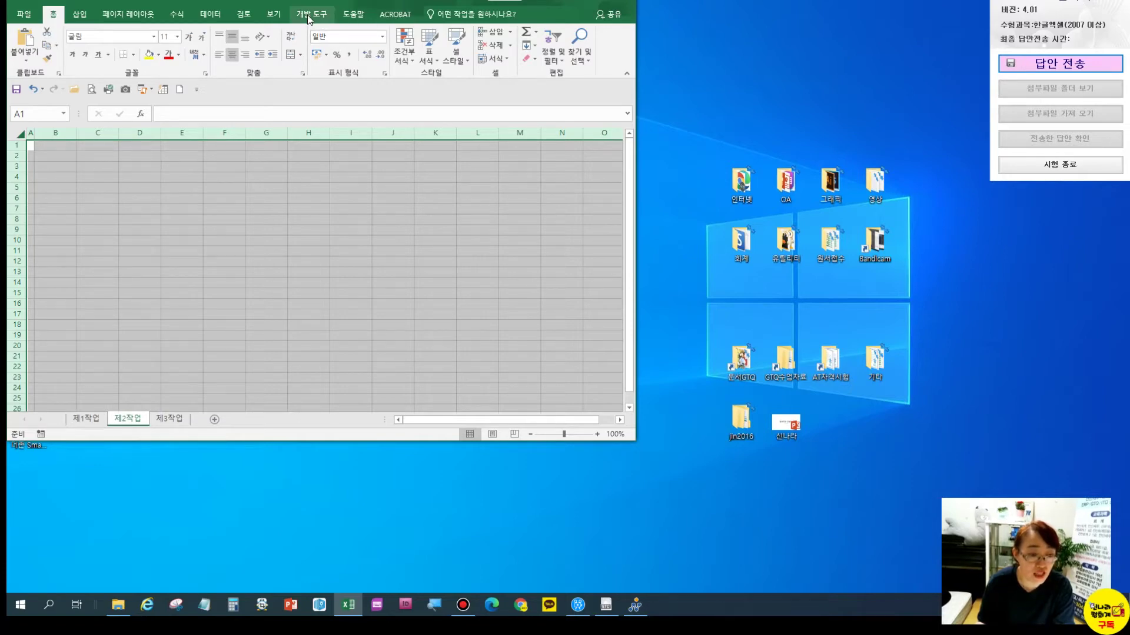
{"action": "left_click", "coordinate": [86, 419]}
{"action": "left_click", "coordinate": [66, 271]}
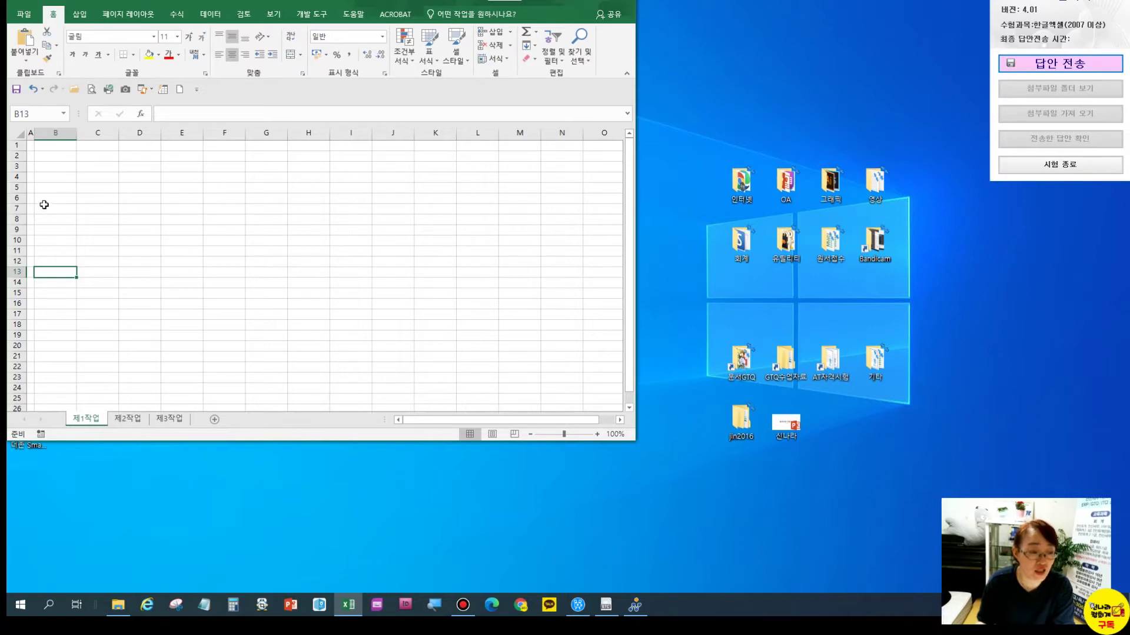
Set rows 4 through 14 to a row height of 19.5
{"action": "left_click_drag", "start_coordinate": [22, 177], "coordinate": [17, 283]}
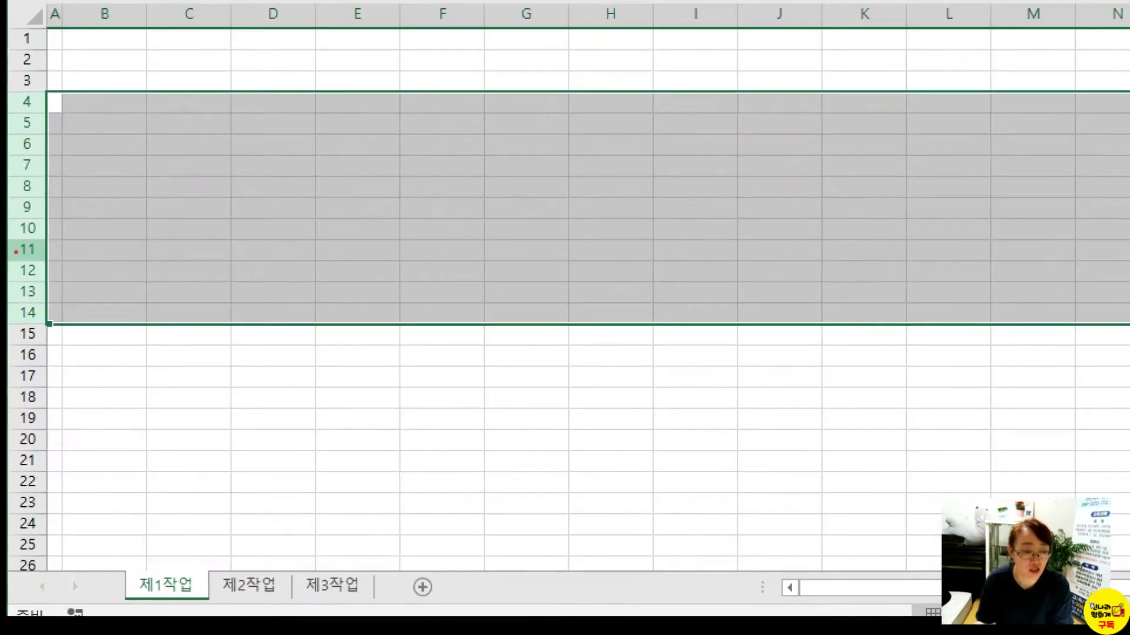
{"action": "mouse_move", "coordinate": [44, 87]}
{"action": "left_mouse_down"}
{"action": "mouse_move", "coordinate": [17, 203]}
{"action": "mouse_move", "coordinate": [49, 347]}
{"action": "left_mouse_up"}
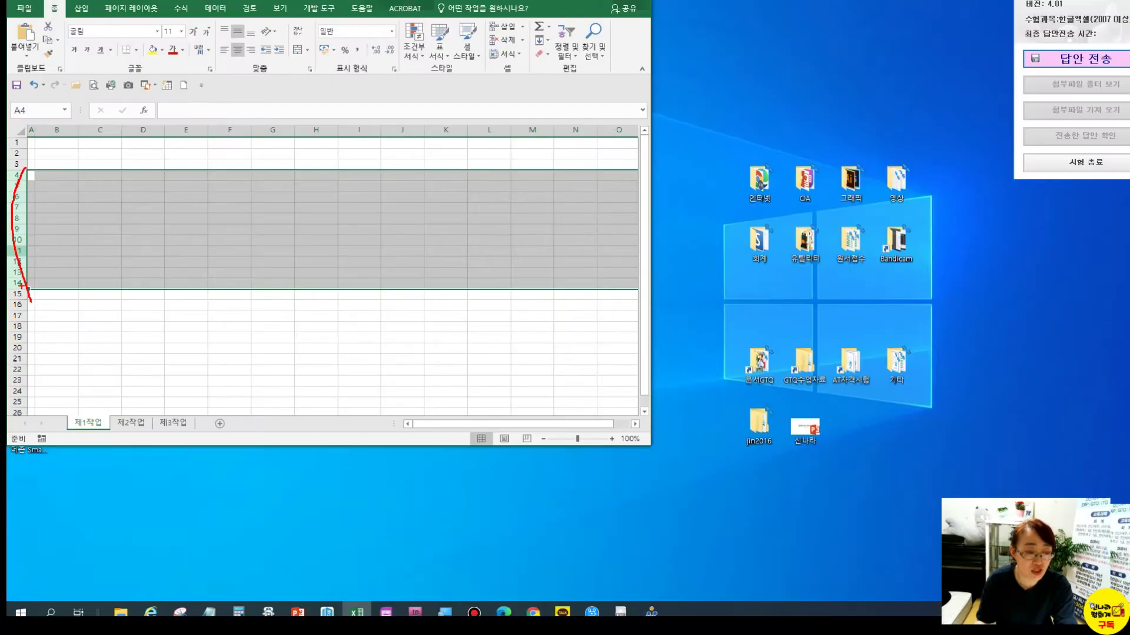
{"action": "right_click", "coordinate": [18, 177]}
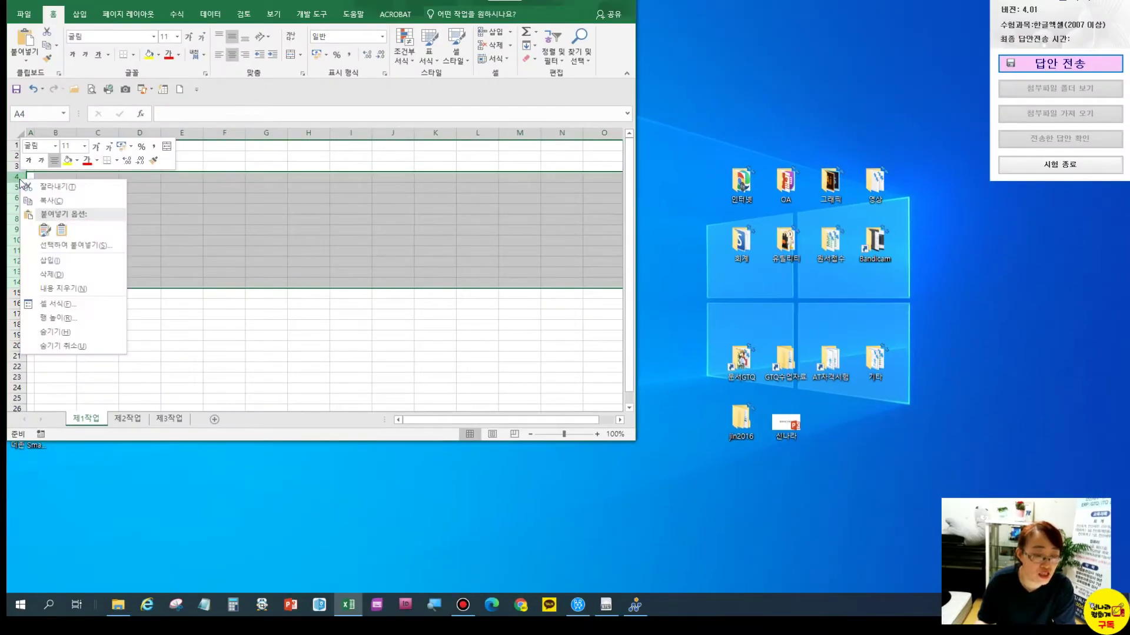
{"action": "left_click", "coordinate": [65, 318]}
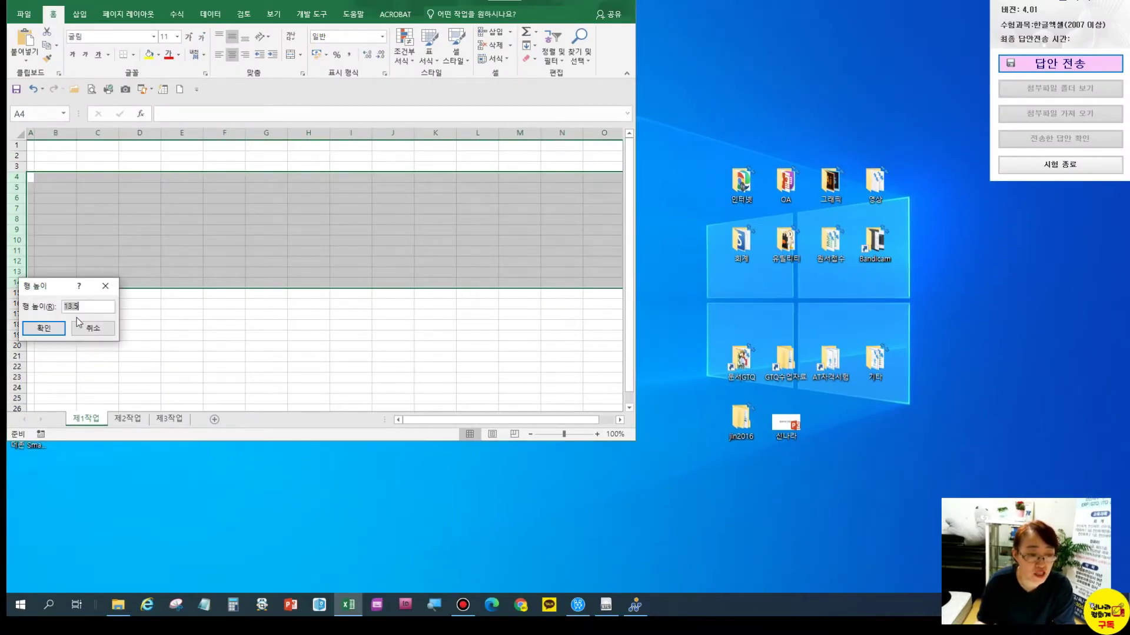
{"action": "type", "text": "19.5"}
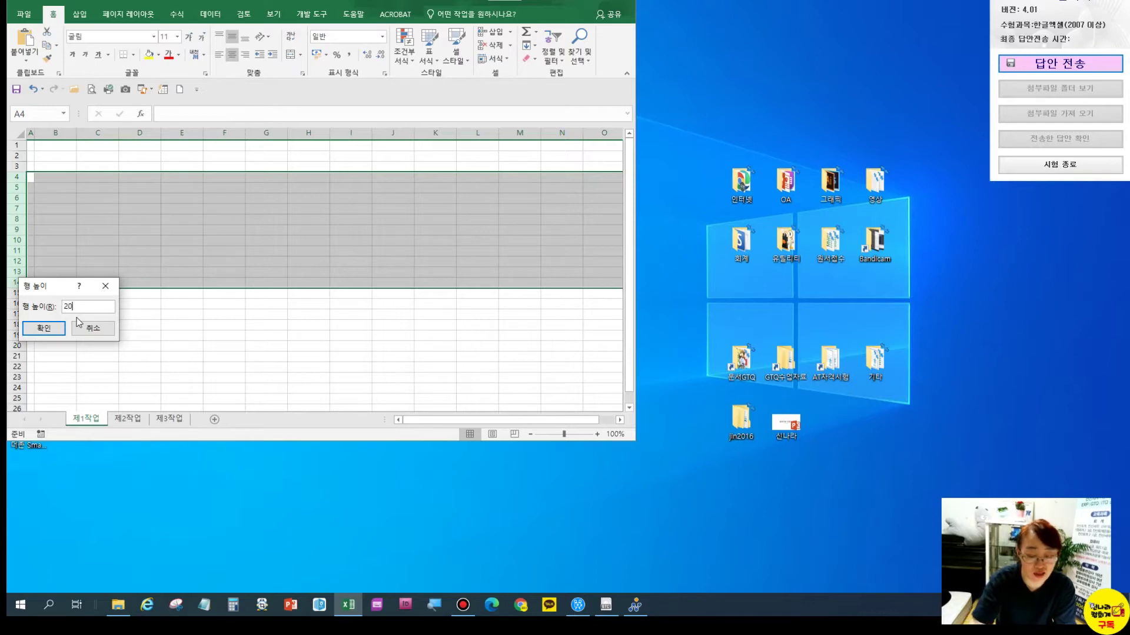
{"action": "key", "text": "Return"}
{"action": "left_click", "coordinate": [97, 287]}
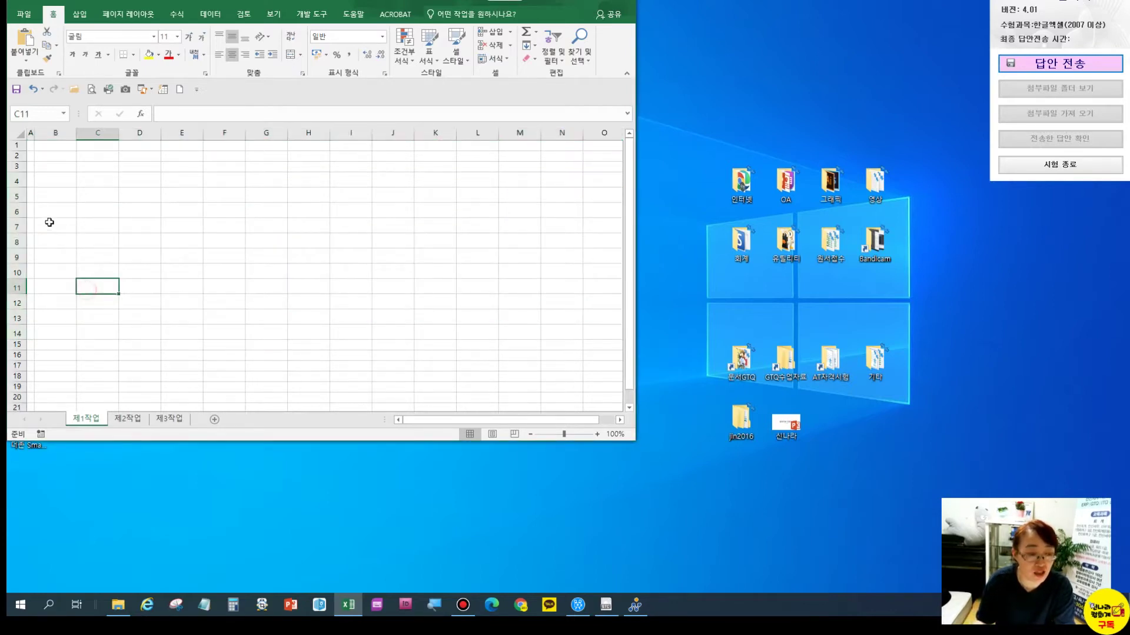
{"action": "mouse_move", "coordinate": [50, 179]}
{"action": "left_mouse_down"}
{"action": "mouse_move", "coordinate": [313, 161]}
{"action": "mouse_move", "coordinate": [383, 209]}
{"action": "mouse_move", "coordinate": [385, 327]}
{"action": "left_mouse_up"}
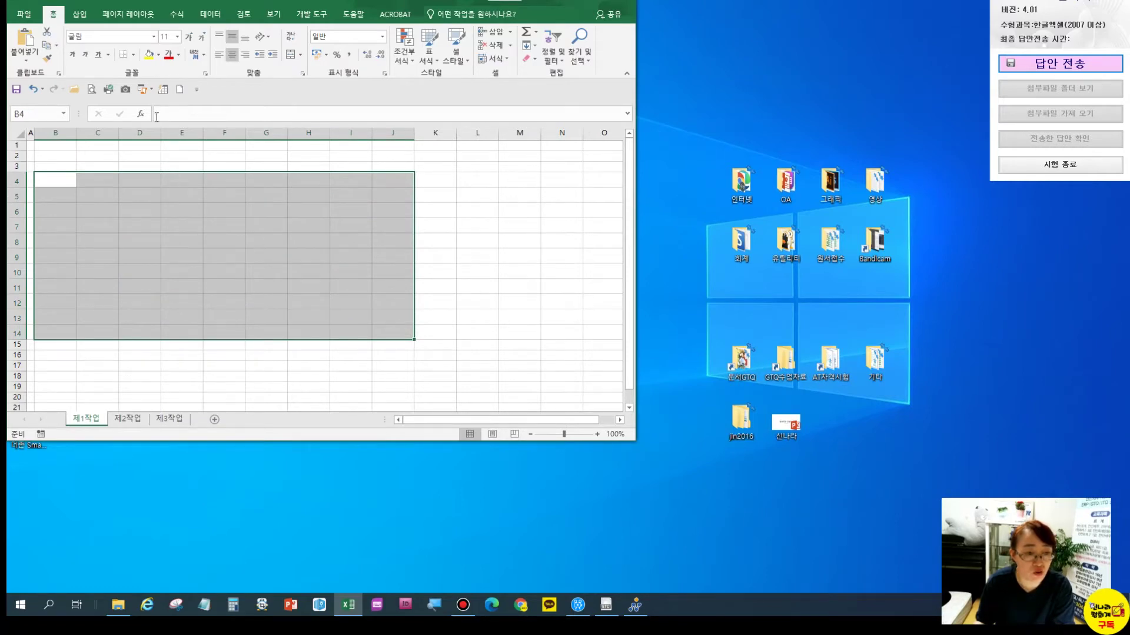
Give B4:J14 All Borders plus a Thick Outside Border
{"action": "left_click", "coordinate": [135, 55]}
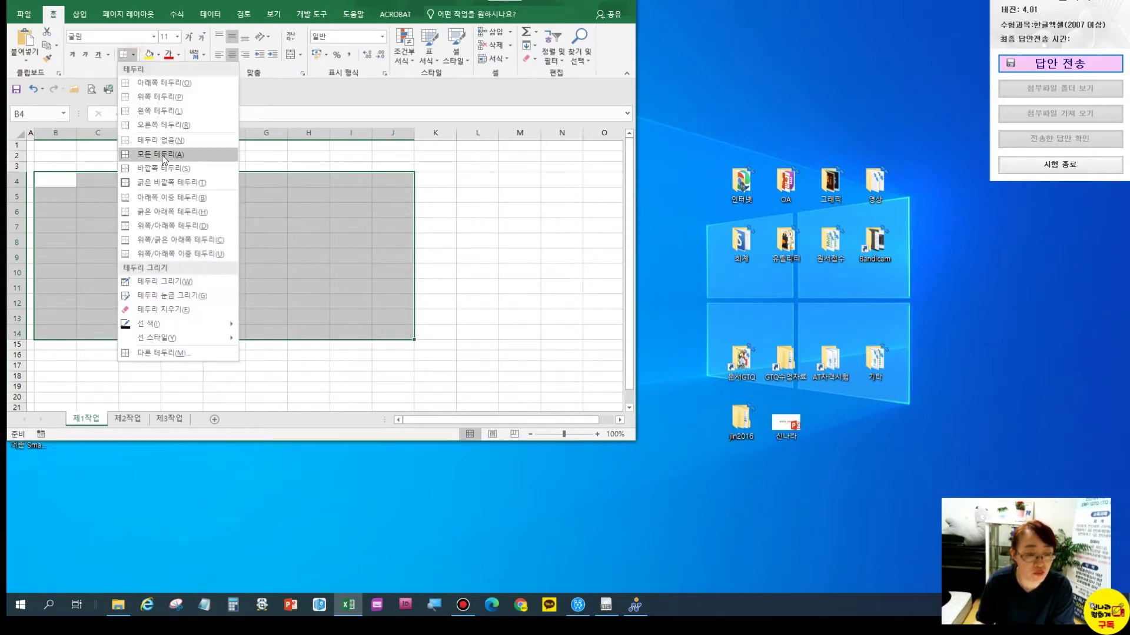
{"action": "left_click", "coordinate": [161, 154]}
{"action": "left_click", "coordinate": [135, 54]}
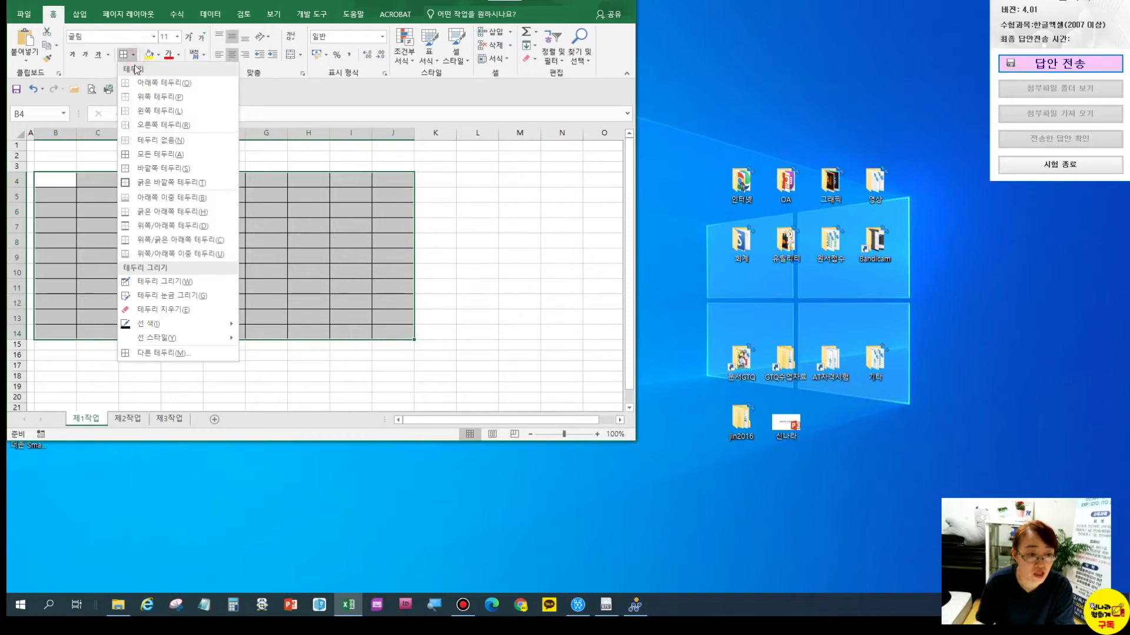
{"action": "left_click", "coordinate": [163, 182]}
{"action": "left_click", "coordinate": [144, 234]}
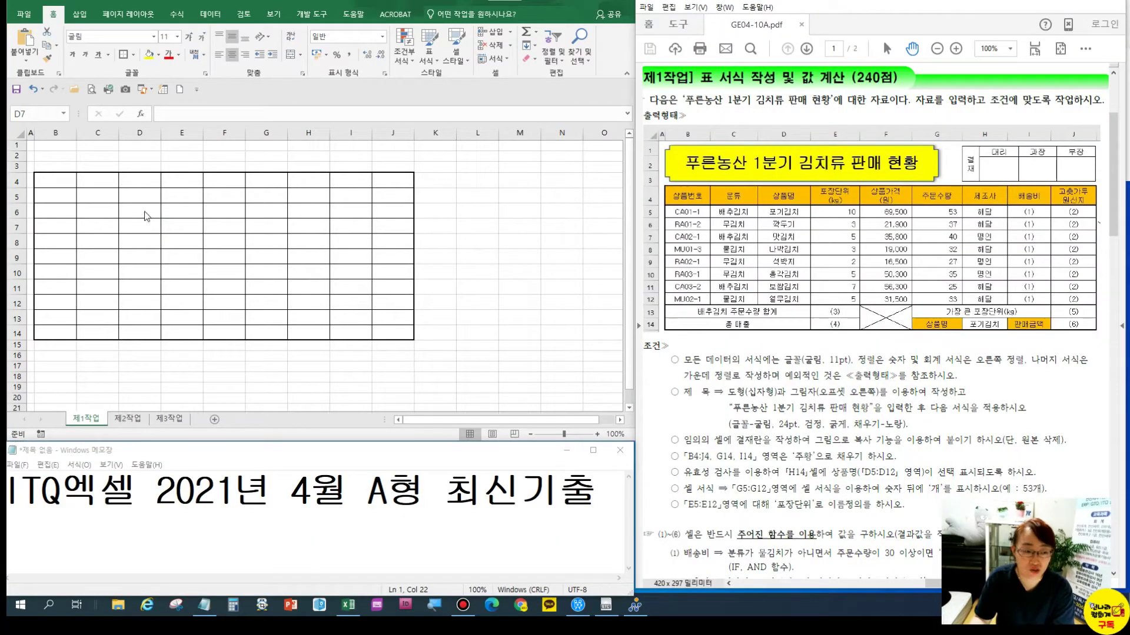
Enter headings 상품번호, 분류, 상품명 in B4:D4 and a two-line 장단위 heading in E4
{"action": "left_click_drag", "start_coordinate": [55, 181], "coordinate": [389, 184]}
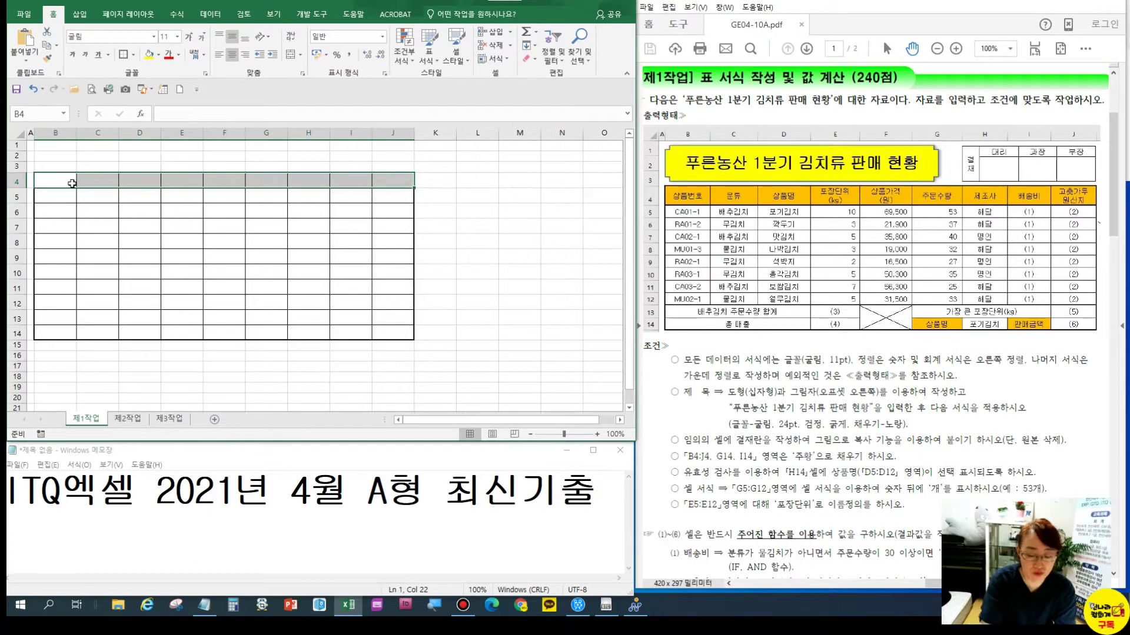
{"action": "type", "text": "상품번호"}
{"action": "key", "text": "Tab"}
{"action": "type", "text": "분류"}
{"action": "key", "text": "Tab"}
{"action": "type", "text": "상품명"}
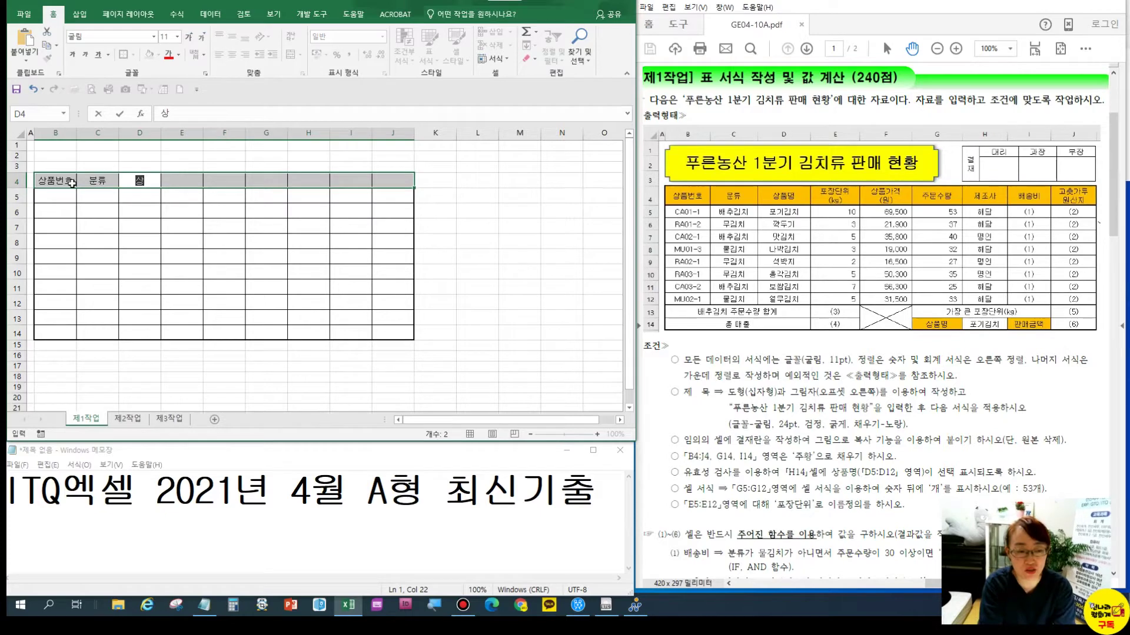
{"action": "key", "text": "Tab"}
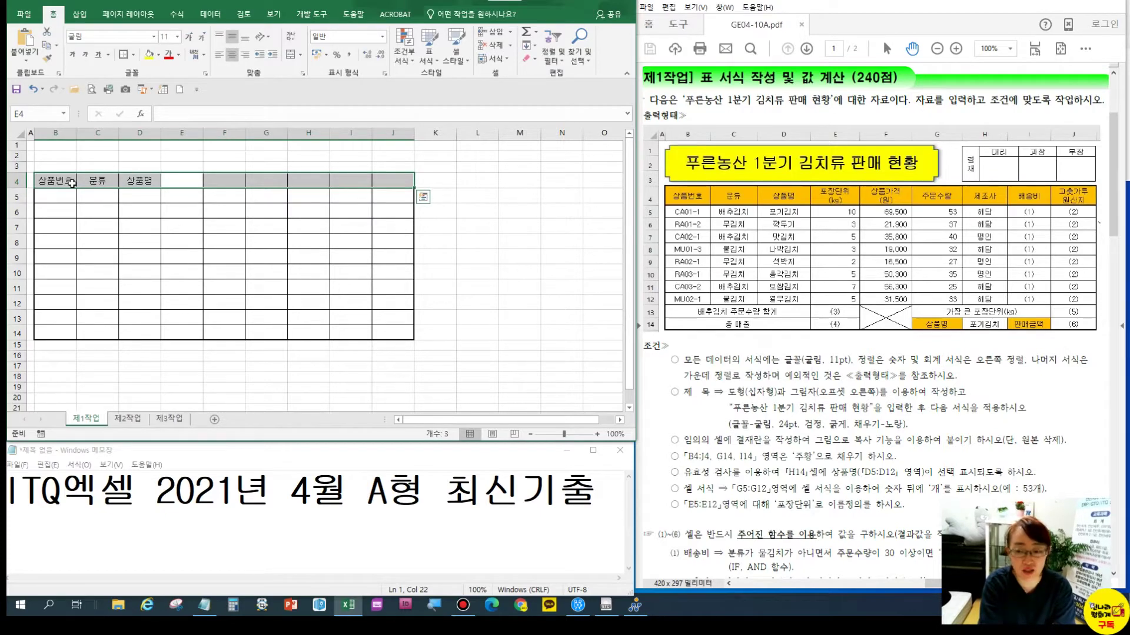
{"action": "key", "text": "F2"}
{"action": "type", "text": "장단위"}
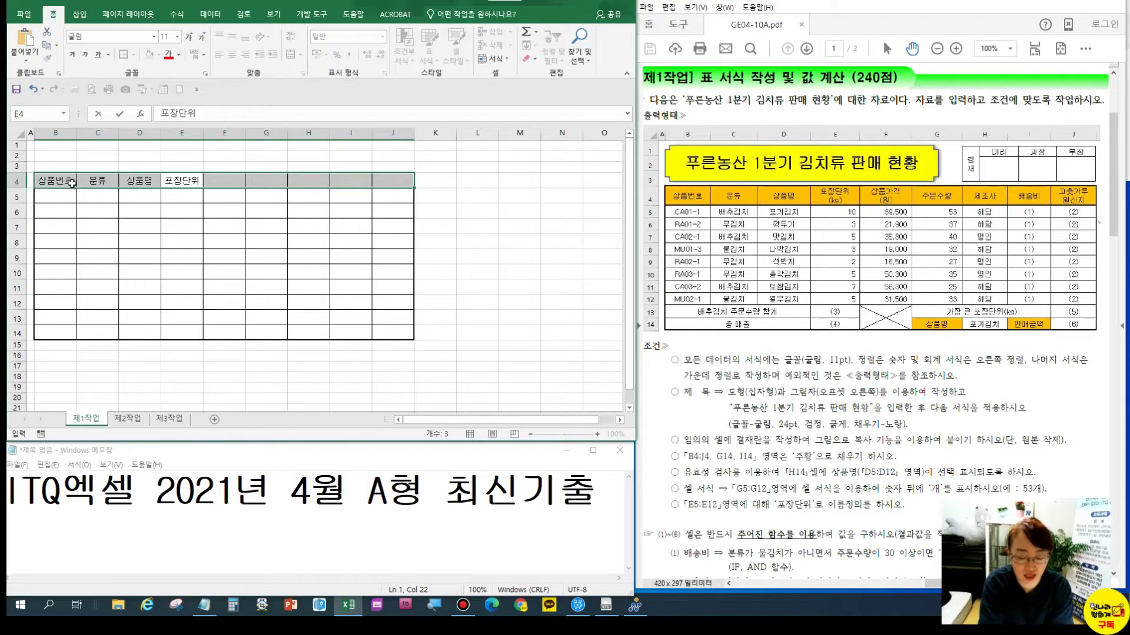
{"action": "key", "text": "alt+Return"}
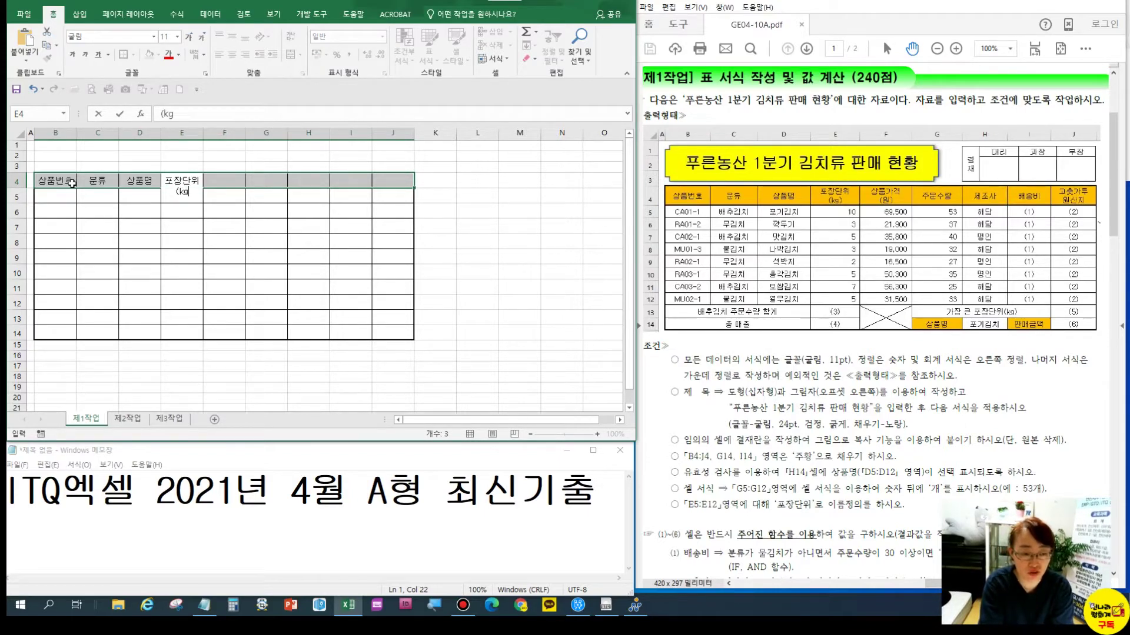
{"action": "key", "text": "Tab"}
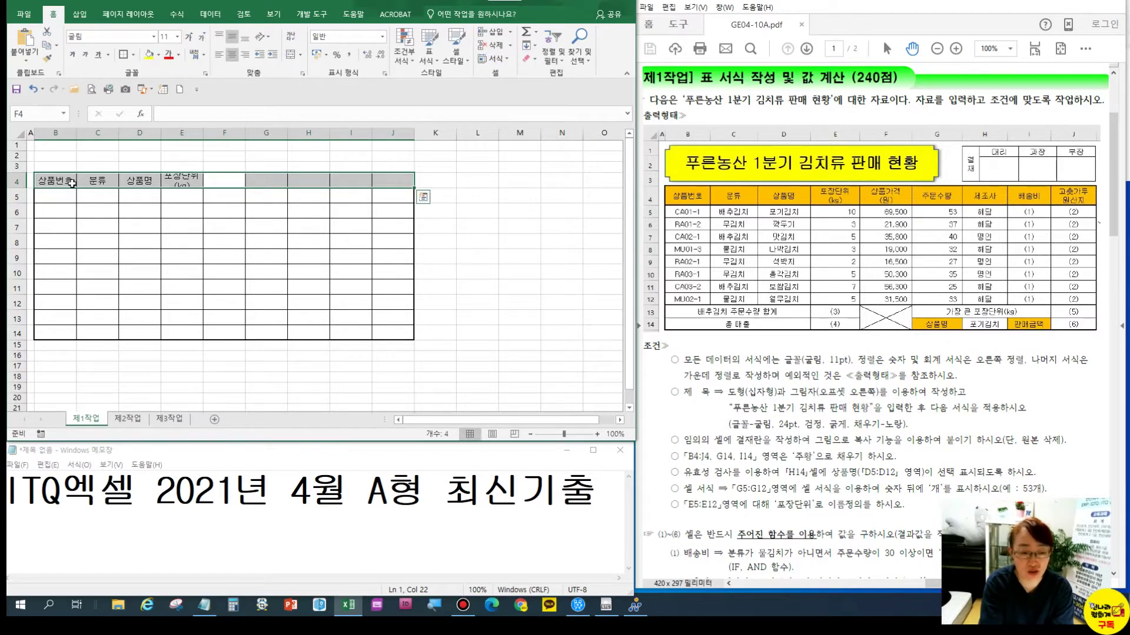
Enter headings 상품가격 (원), 주문수량, 제조사, 배송비 and two-line 고춧가루 원산지 in F4:J4
{"action": "type", "text": "tk"}
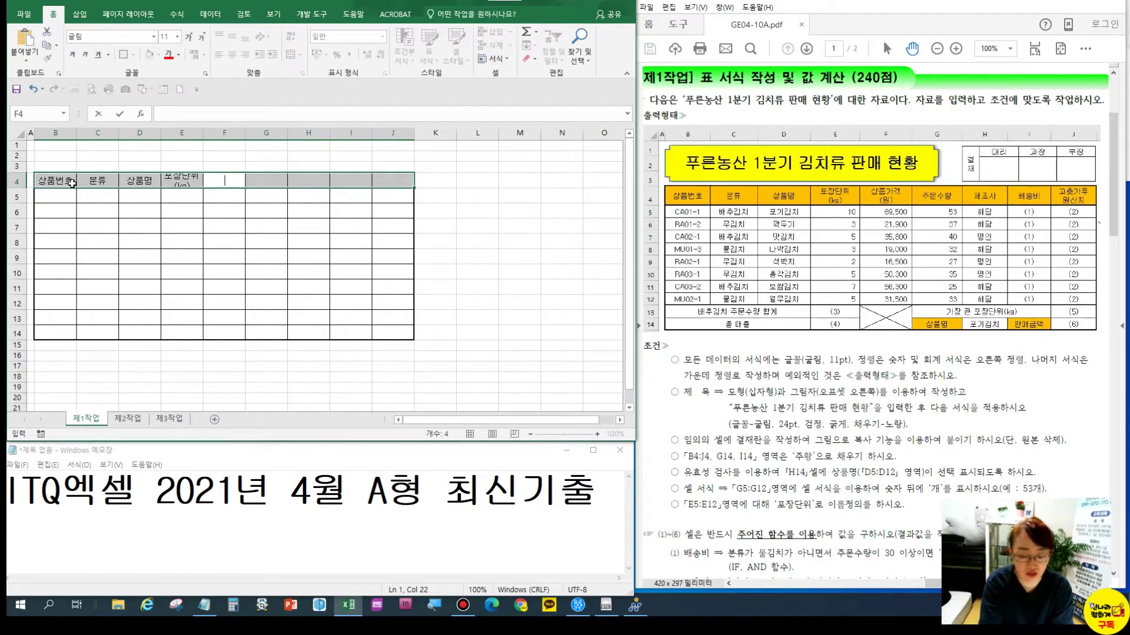
{"action": "type", "text": "dvnarkrur"}
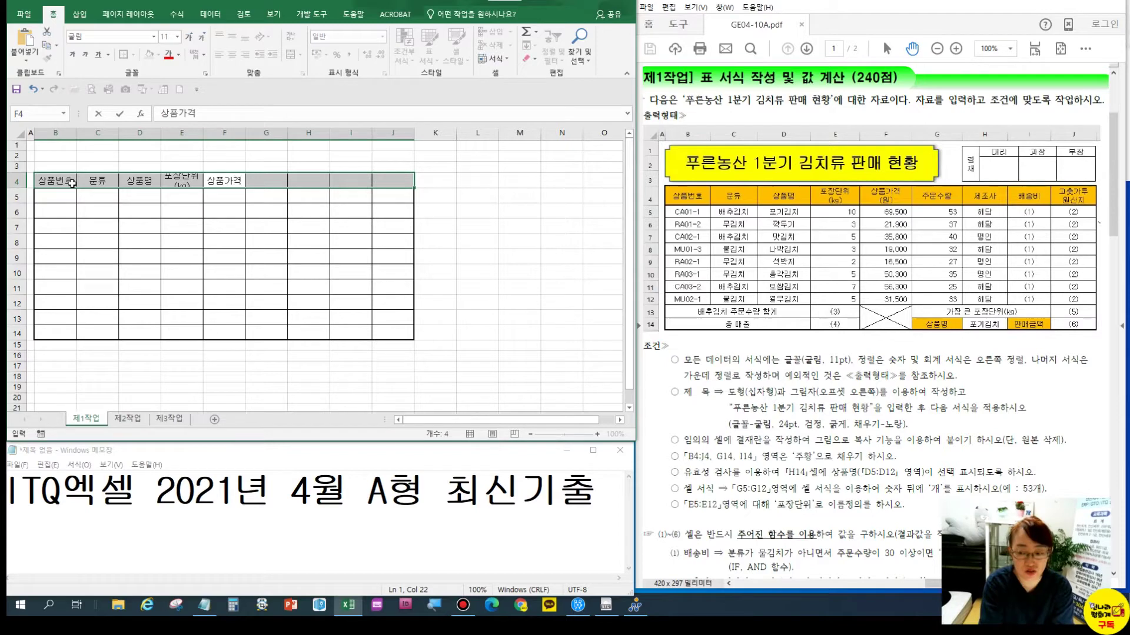
{"action": "key", "text": "alt+Return"}
{"action": "type", "text": "(dnjs)"}
{"action": "key", "text": "Tab"}
{"action": "type", "text": "wnanstnfid"}
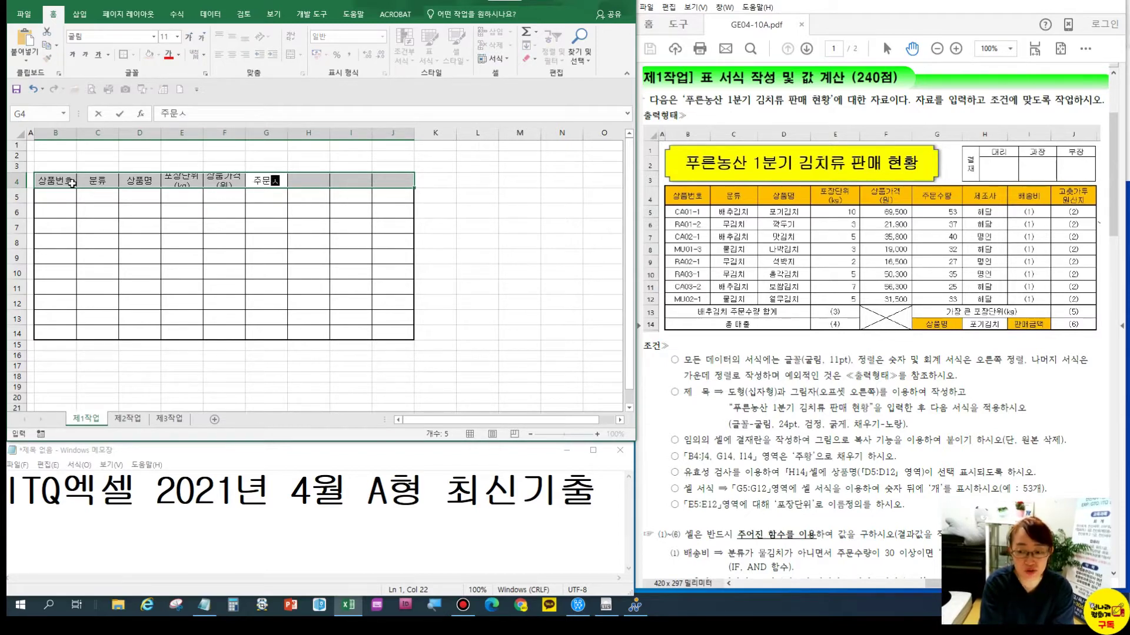
{"action": "key", "text": "Tab"}
{"action": "type", "text": "wpwhrk"}
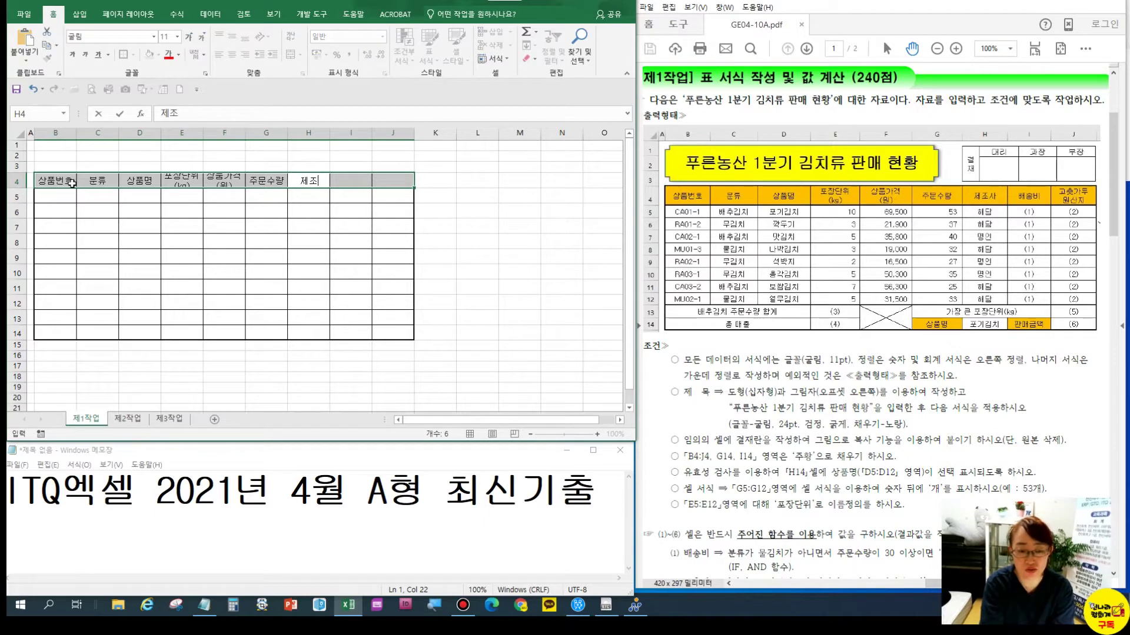
{"action": "key", "text": "Tab"}
{"action": "type", "text": "wothdql"}
{"action": "key", "text": "Tab"}
{"action": "type", "text": "rhcntrkfn"}
{"action": "key", "text": "alt+Return"}
{"action": "type", "text": "dnjstkswl"}
{"action": "key", "text": "Return"}
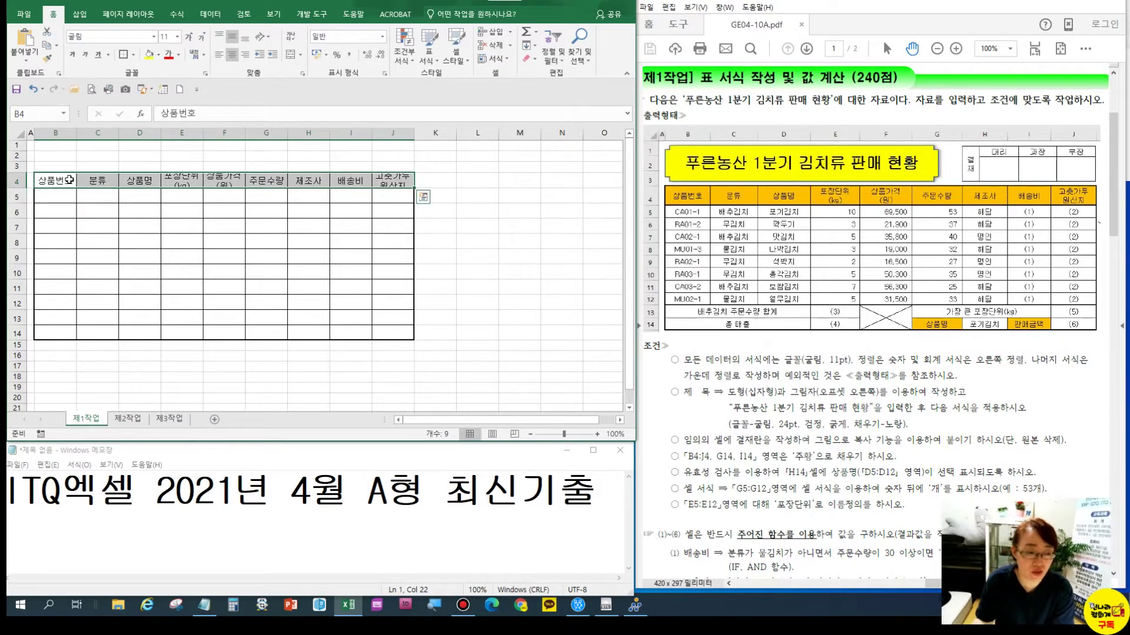
{"action": "left_click", "coordinate": [17, 180]}
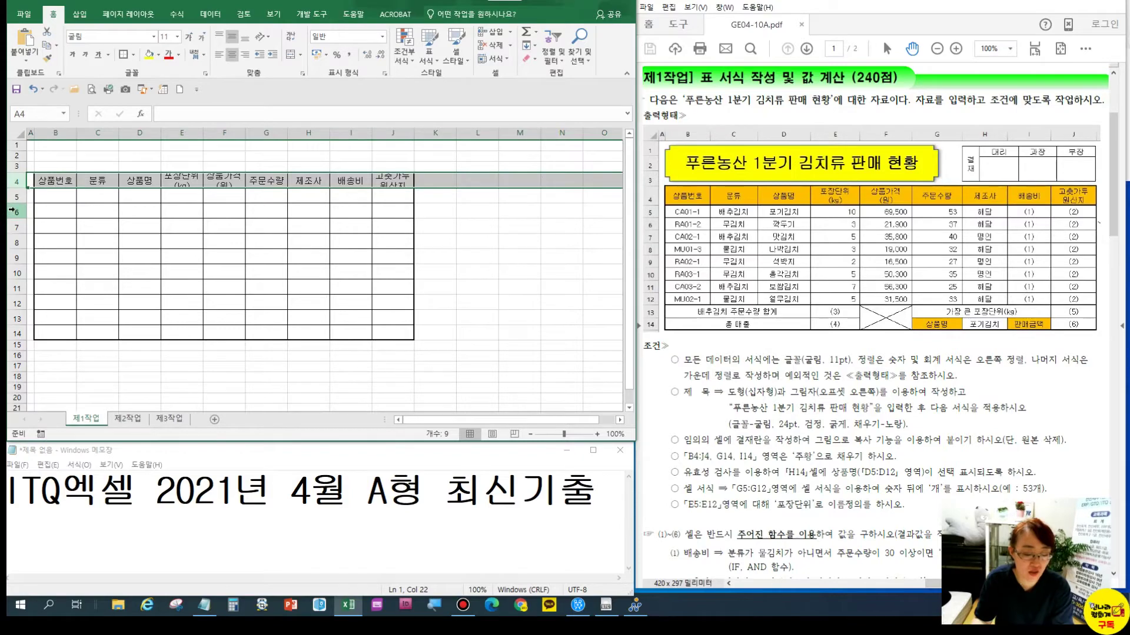
Autofit row 4's height so the two-line headings show fully
{"action": "key", "text": "ctrl+1"}
{"action": "left_click", "coordinate": [22, 193]}
{"action": "left_click_drag", "start_coordinate": [26, 193], "coordinate": [11, 170]}
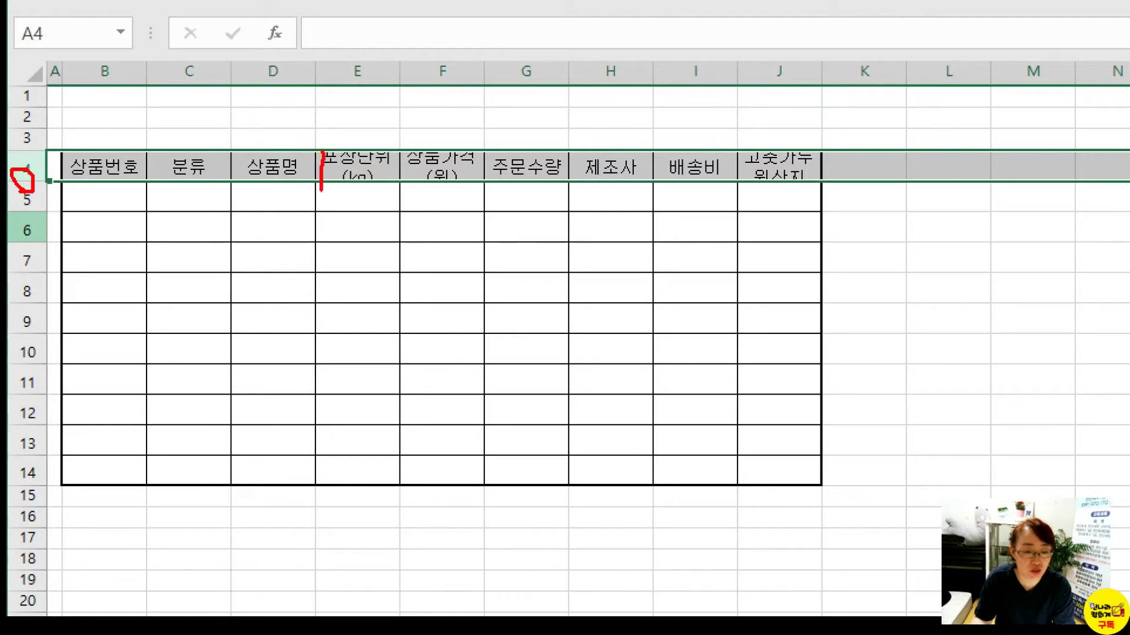
{"action": "left_click_drag", "start_coordinate": [415, 143], "coordinate": [406, 174]}
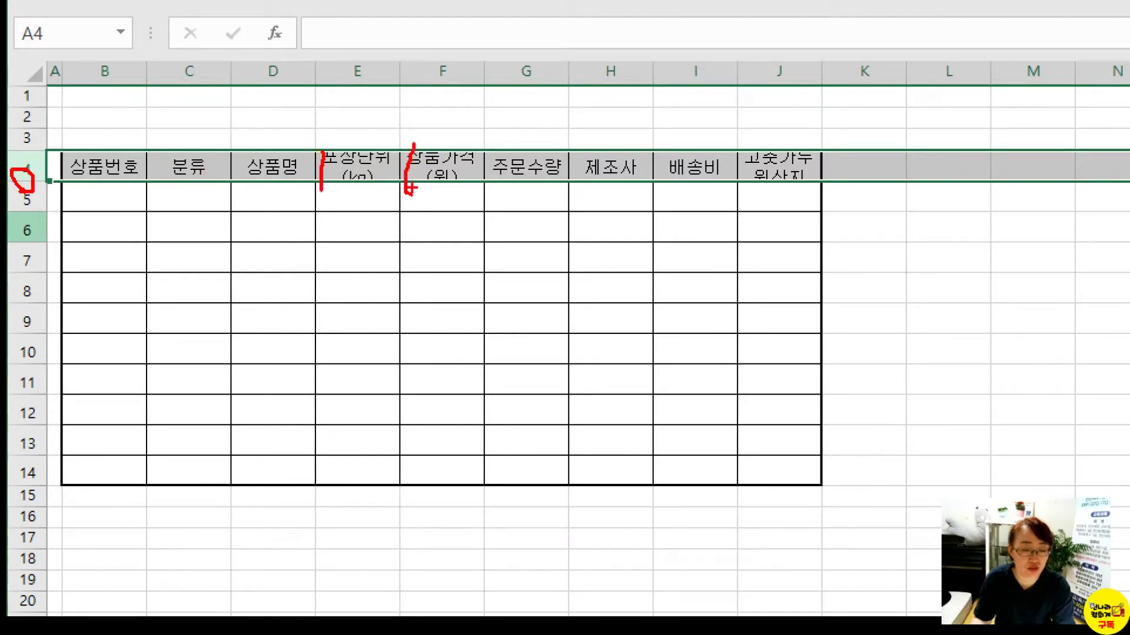
{"action": "key", "text": "Escape"}
{"action": "double_click", "coordinate": [23, 188]}
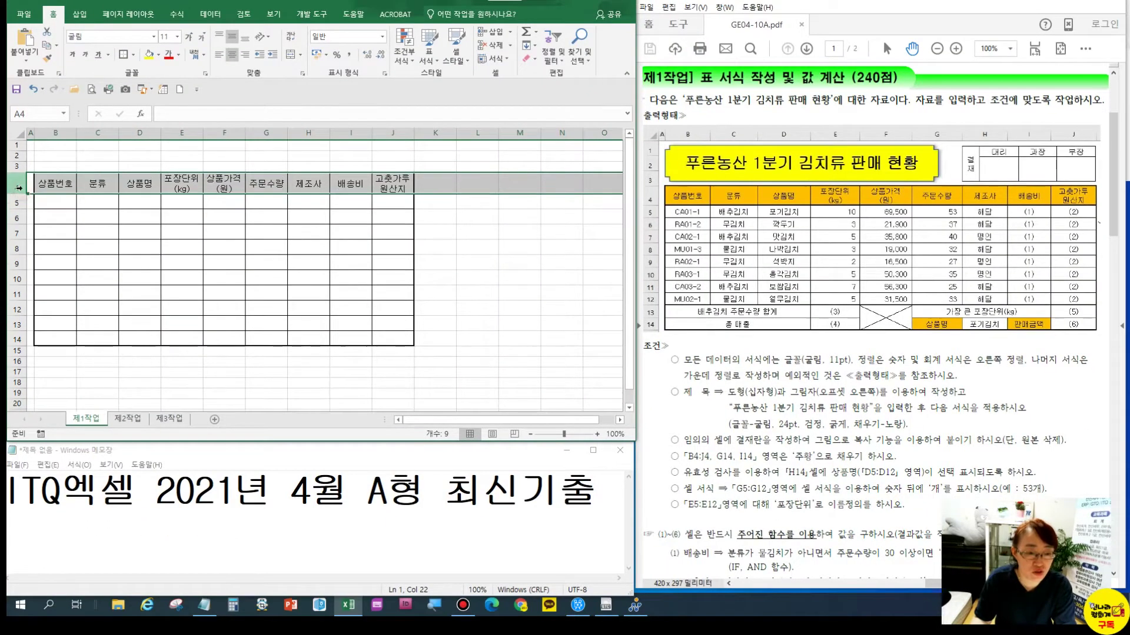
{"action": "left_click", "coordinate": [149, 187]}
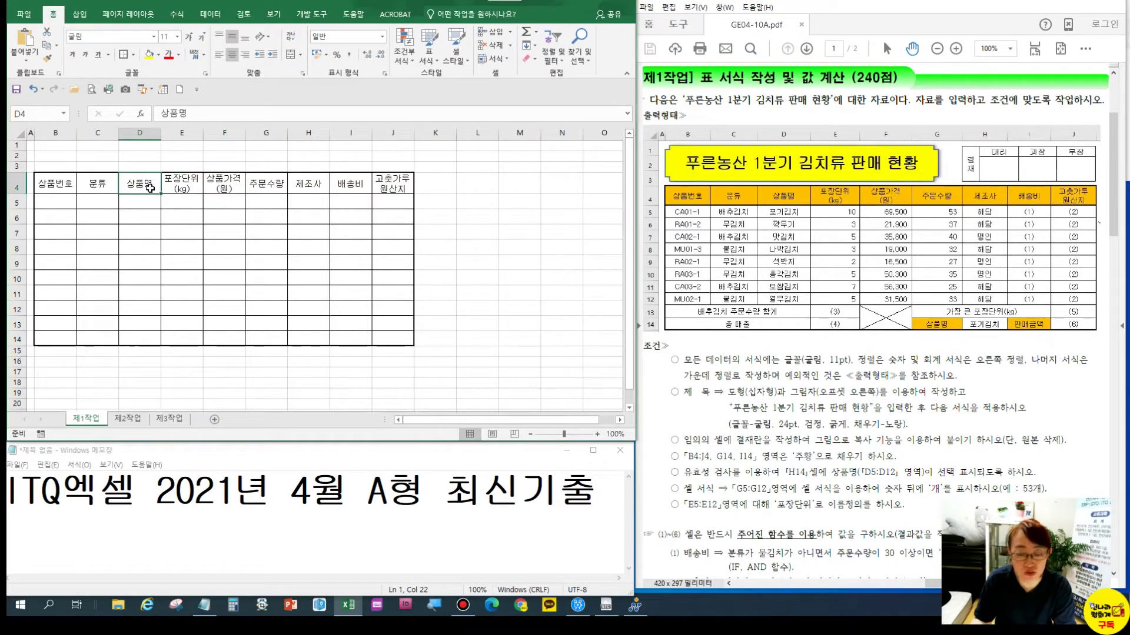
Widen column C to 10.25 for the 분류 entries
{"action": "left_click", "coordinate": [100, 187]}
{"action": "left_click_drag", "start_coordinate": [119, 133], "coordinate": [181, 134]}
{"action": "left_click", "coordinate": [112, 203]}
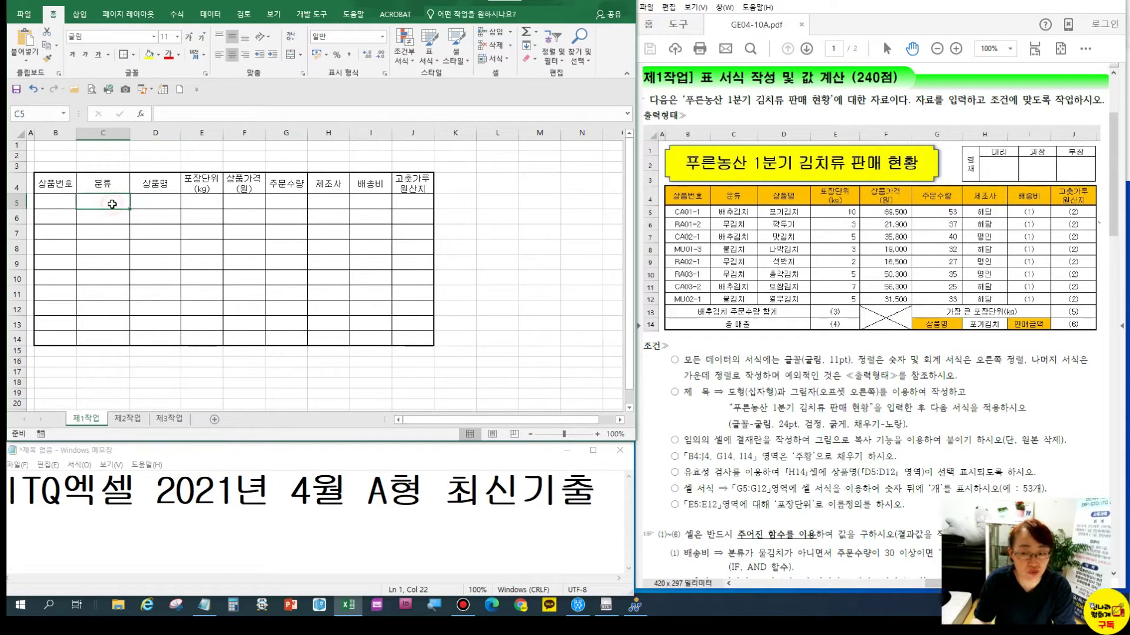
{"action": "left_click_drag", "start_coordinate": [152, 204], "coordinate": [317, 309]}
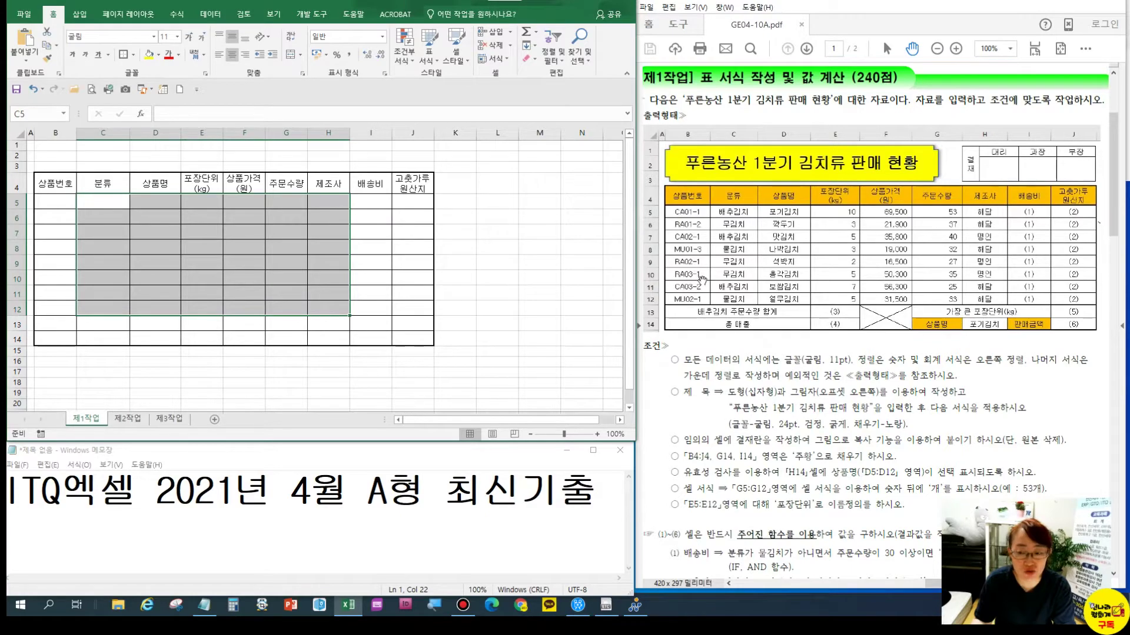
Zoom the sheet to fit C4:H12 while checking the exam PDF's table
{"action": "left_click", "coordinate": [773, 277]}
{"action": "scroll", "coordinate": [831, 262], "scroll_direction": "up", "scroll_amount": 3, "text": "ctrl"}
{"action": "left_click_drag", "start_coordinate": [822, 455], "coordinate": [928, 456]}
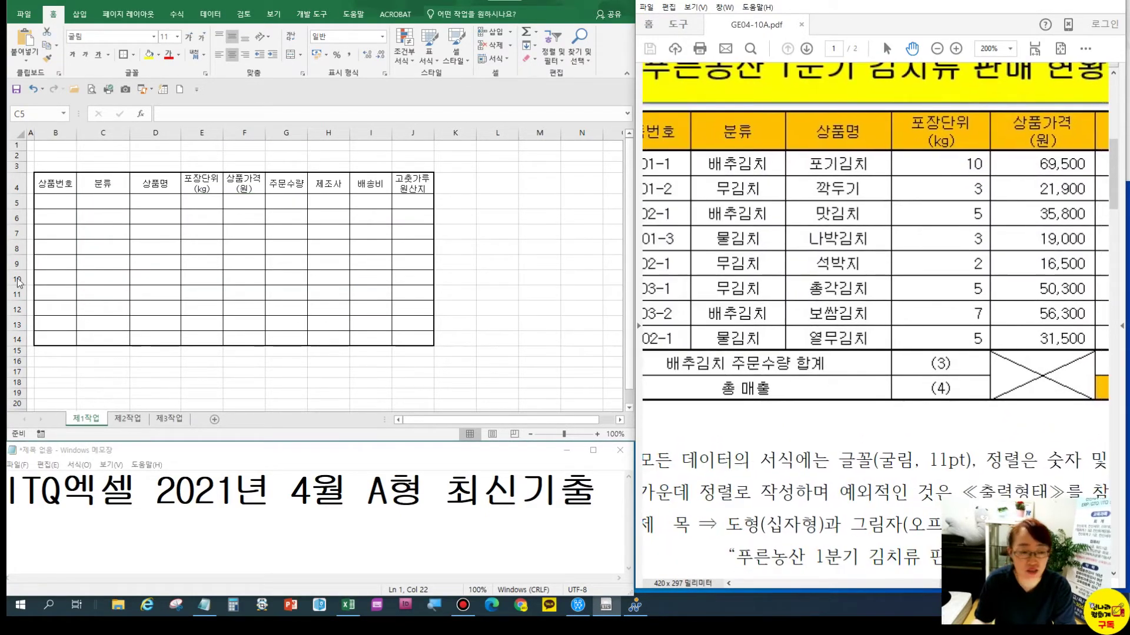
{"action": "left_click", "coordinate": [99, 205]}
{"action": "left_click", "coordinate": [103, 183]}
{"action": "left_click_drag", "start_coordinate": [210, 203], "coordinate": [326, 308]}
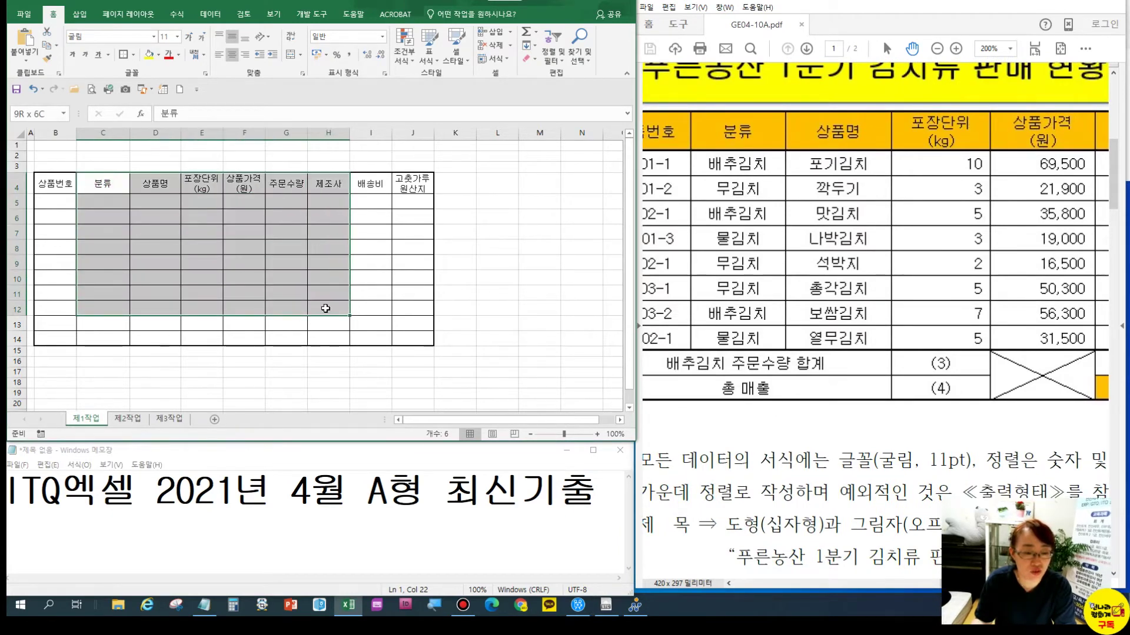
{"action": "left_click", "coordinate": [274, 13]}
{"action": "left_click", "coordinate": [317, 54]}
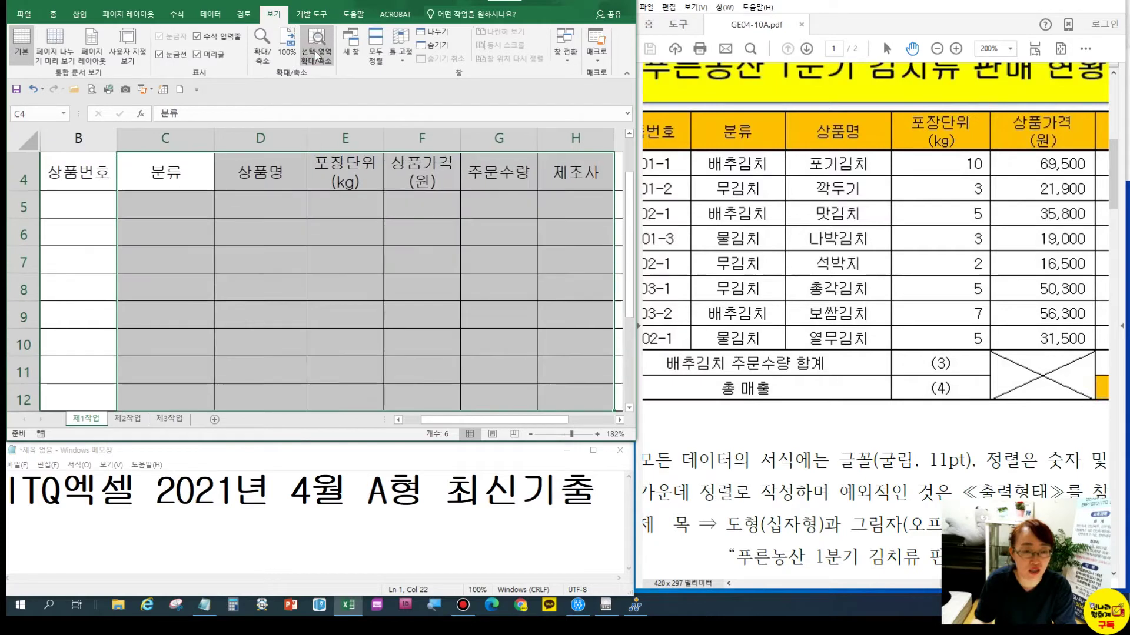
{"action": "left_click_drag", "start_coordinate": [166, 174], "coordinate": [551, 388]}
Fill the 분류 cells C5:C12 with 배추김치, 무김치 and 물김치 entries
{"action": "type", "text": "배추김치"}
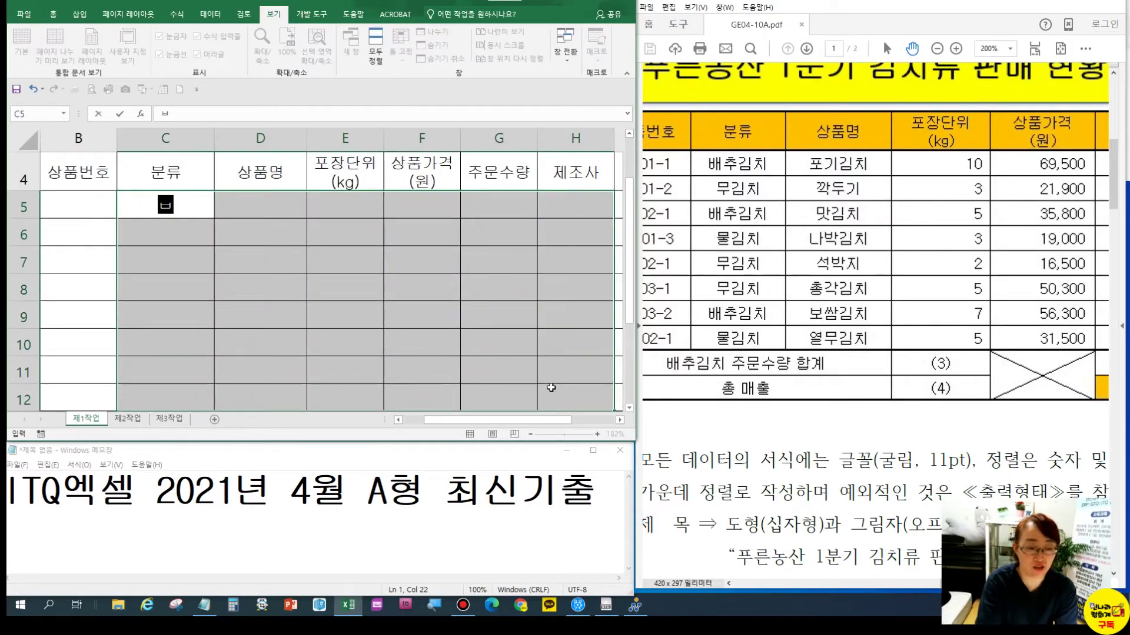
{"action": "key", "text": "Return"}
{"action": "type", "text": "무김치"}
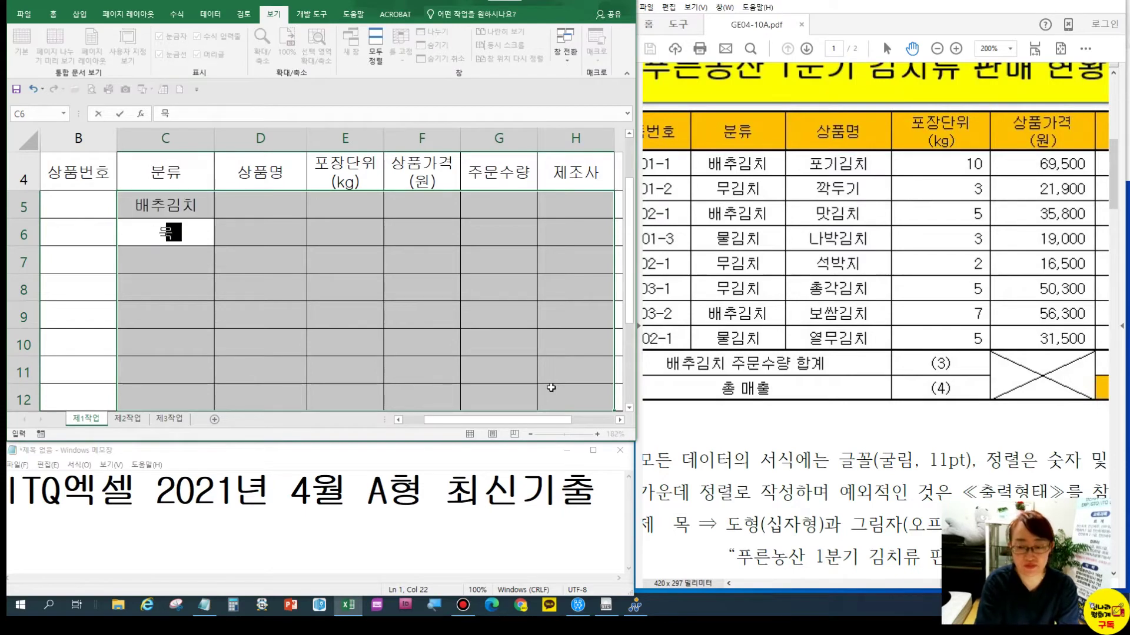
{"action": "key", "text": "Return"}
{"action": "type", "text": "배추"}
{"action": "key", "text": "Return"}
{"action": "type", "text": "물"}
{"action": "key", "text": "Return"}
{"action": "type", "text": "ㅁㅜ김치"}
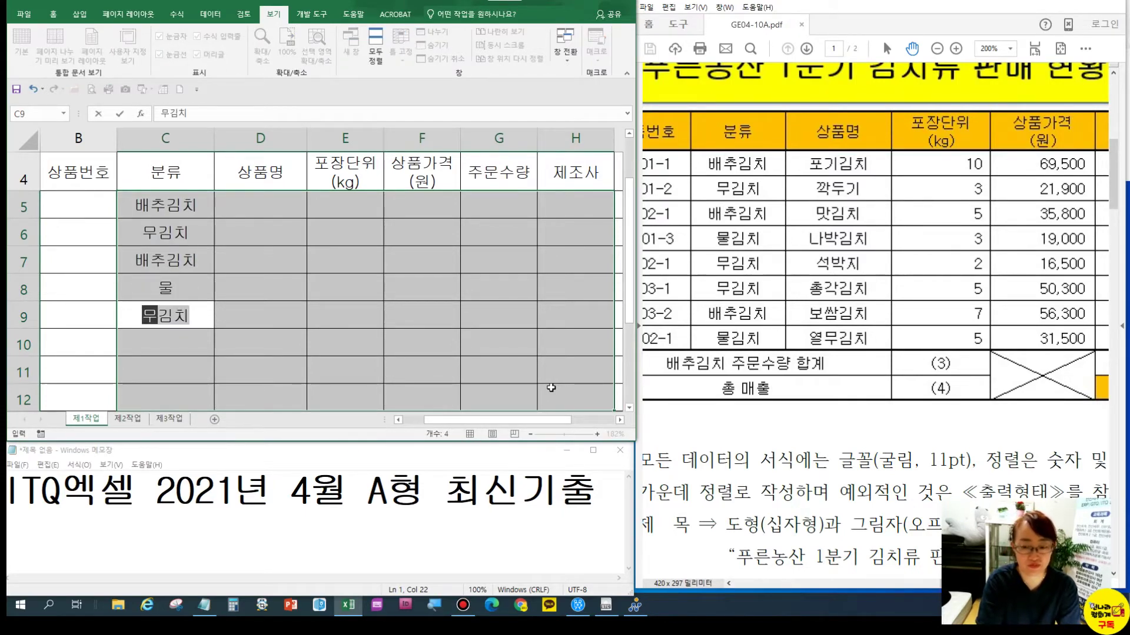
{"action": "key", "text": "Return"}
{"action": "type", "text": "ㅁㅜ김치"}
{"action": "key", "text": "Return"}
{"action": "type", "text": "배추김치"}
{"action": "key", "text": "Return"}
{"action": "type", "text": "물"}
{"action": "key", "text": "Return"}
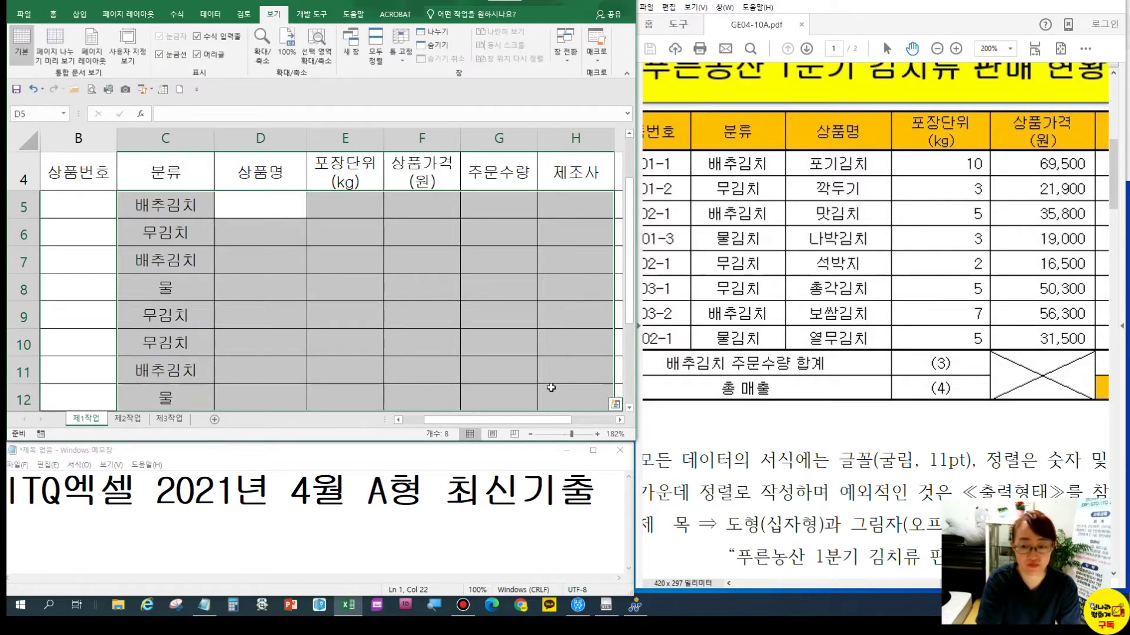
Enter 포기김치, 깍두기, 맛김치, 나박김치, 석박지, 총각김치, 보삼, 열무김치 into D5:D12
{"action": "type", "text": "포기김치"}
{"action": "key", "text": "shift+Return"}
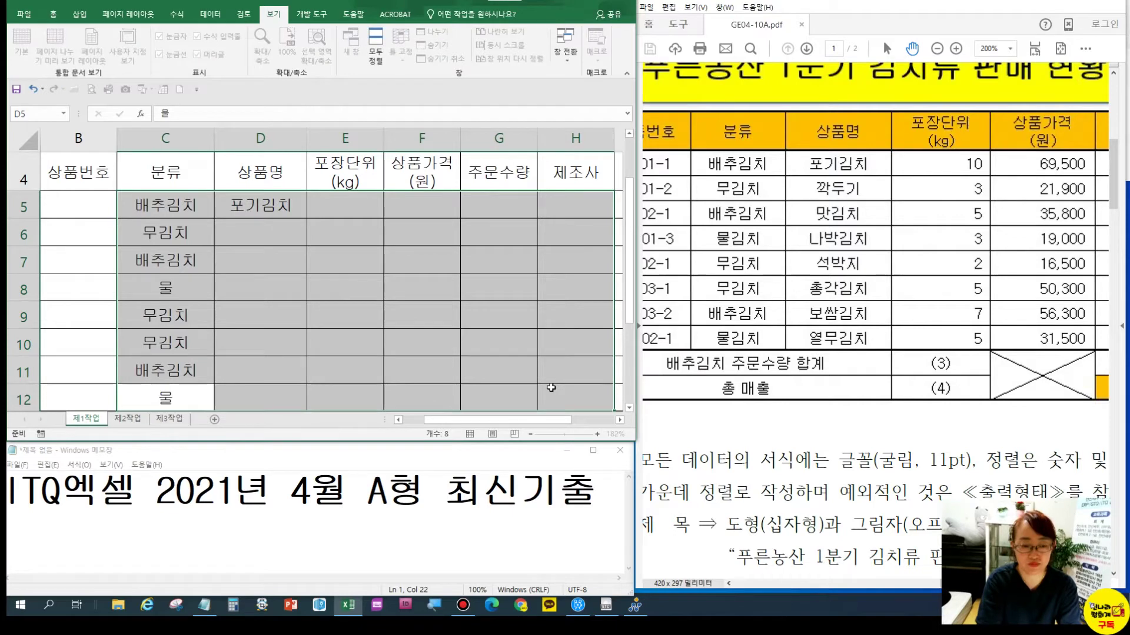
{"action": "key", "text": "Return"}
{"action": "key", "text": "Return"}
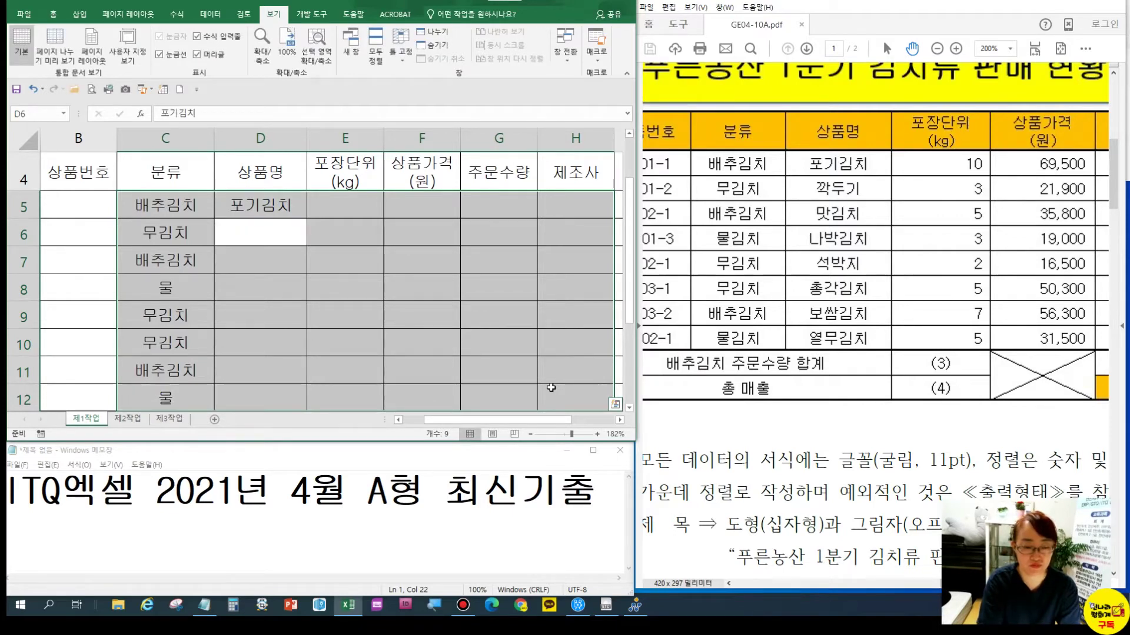
{"action": "type", "text": "까두기"}
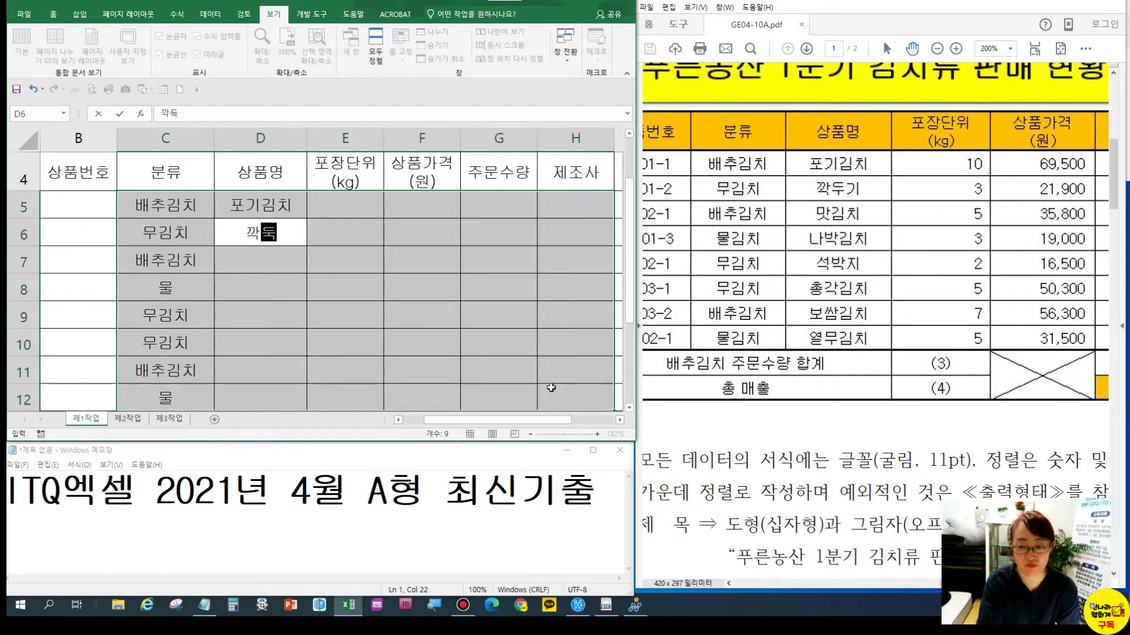
{"action": "key", "text": "Return"}
{"action": "type", "text": "맛김치"}
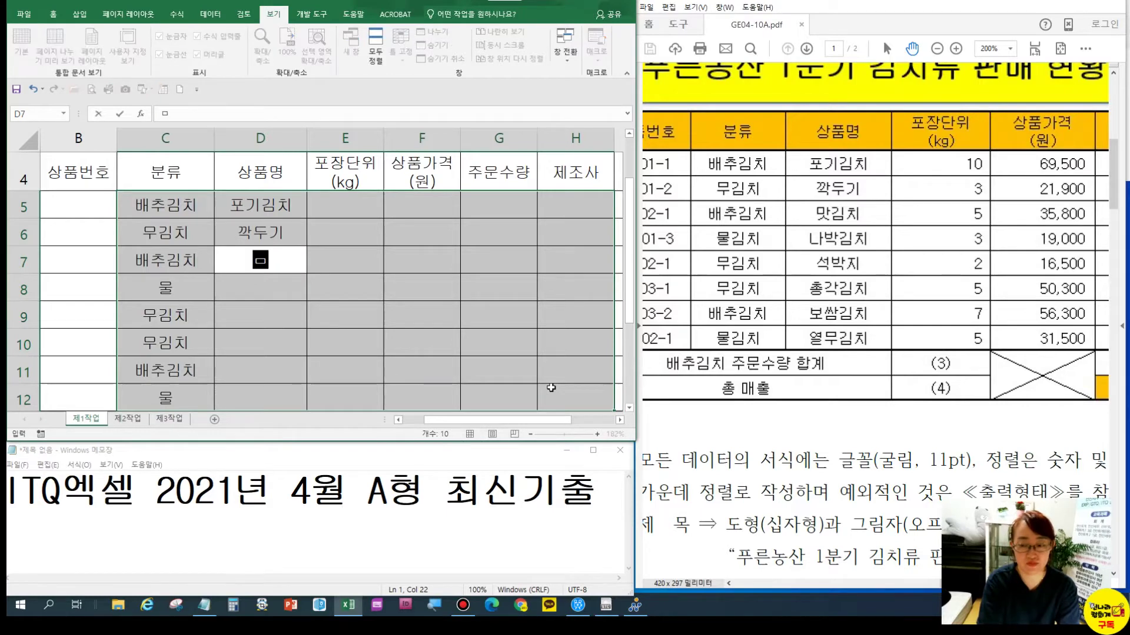
{"action": "key", "text": "Return"}
{"action": "type", "text": "납박김치"}
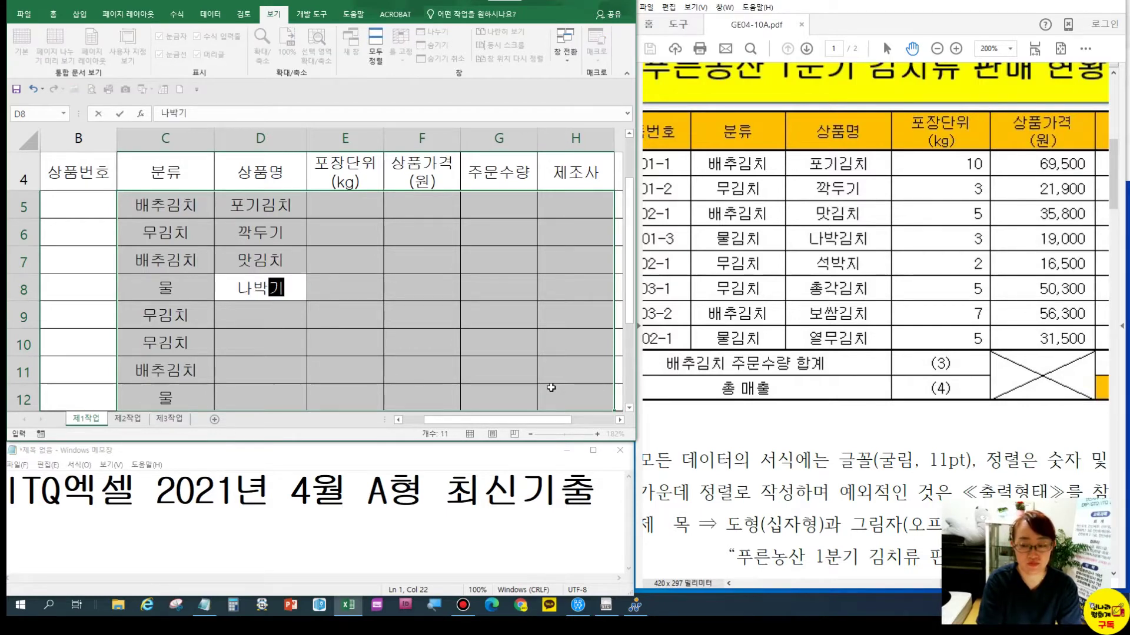
{"action": "key", "text": "Return"}
{"action": "type", "text": "석박지"}
{"action": "key", "text": "Return"}
{"action": "type", "text": "총각김치"}
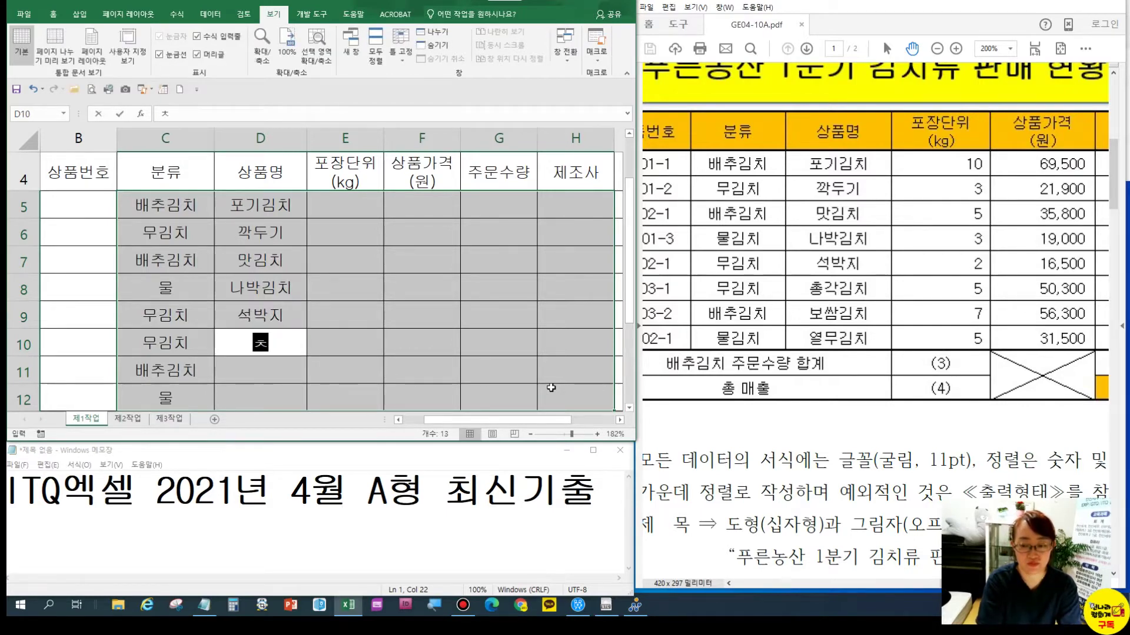
{"action": "key", "text": "Return"}
{"action": "type", "text": "보삼"}
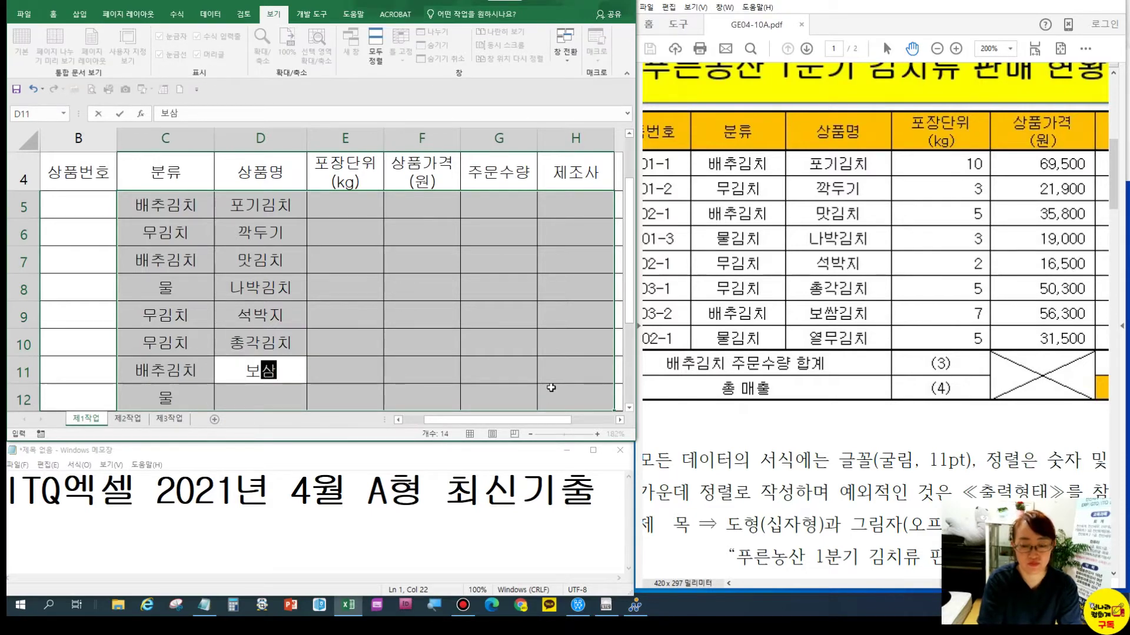
{"action": "key", "text": "Return"}
{"action": "type", "text": "열무김치"}
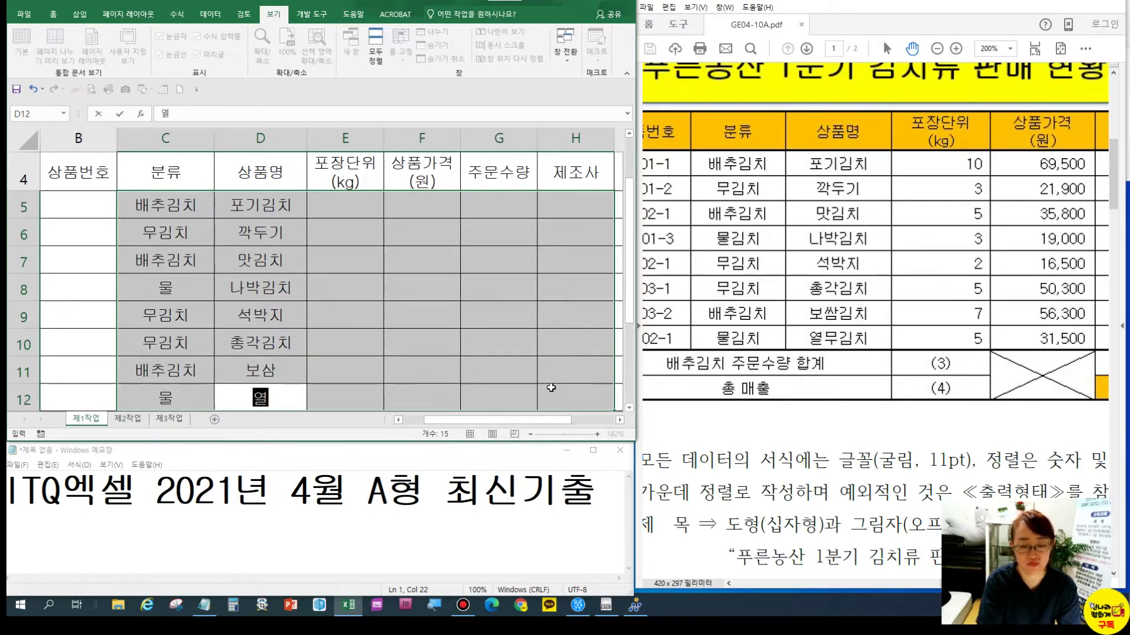
{"action": "key", "text": "Return"}
Enter package sizes 10, 3, 5, 3, 2, 5, 7, 5 into E5:E12
{"action": "type", "text": "10"}
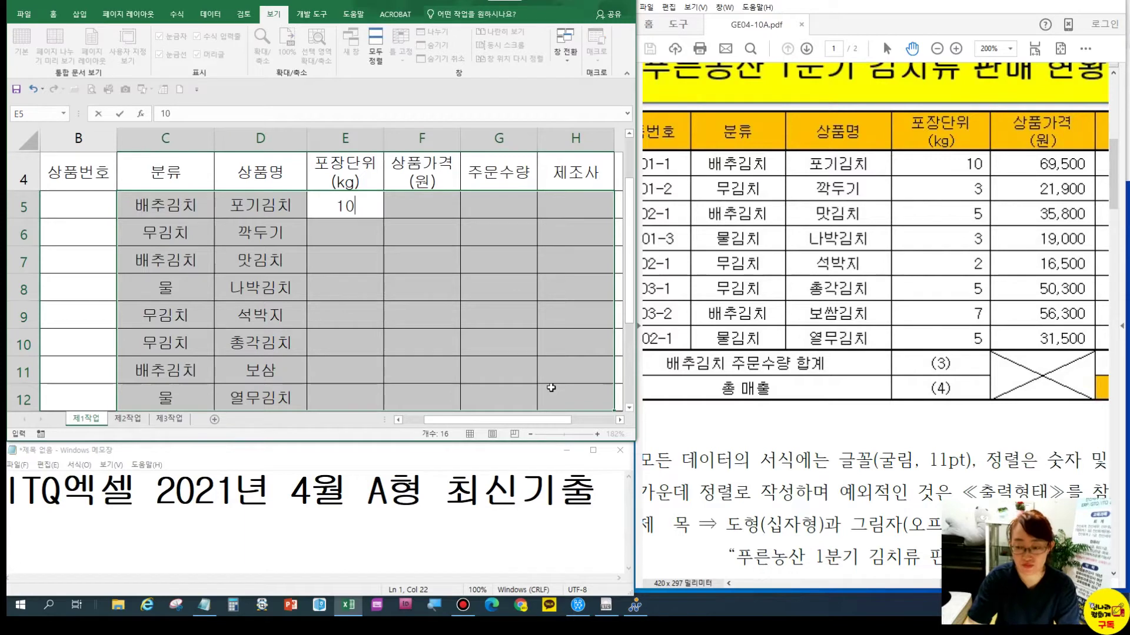
{"action": "key", "text": "Return"}
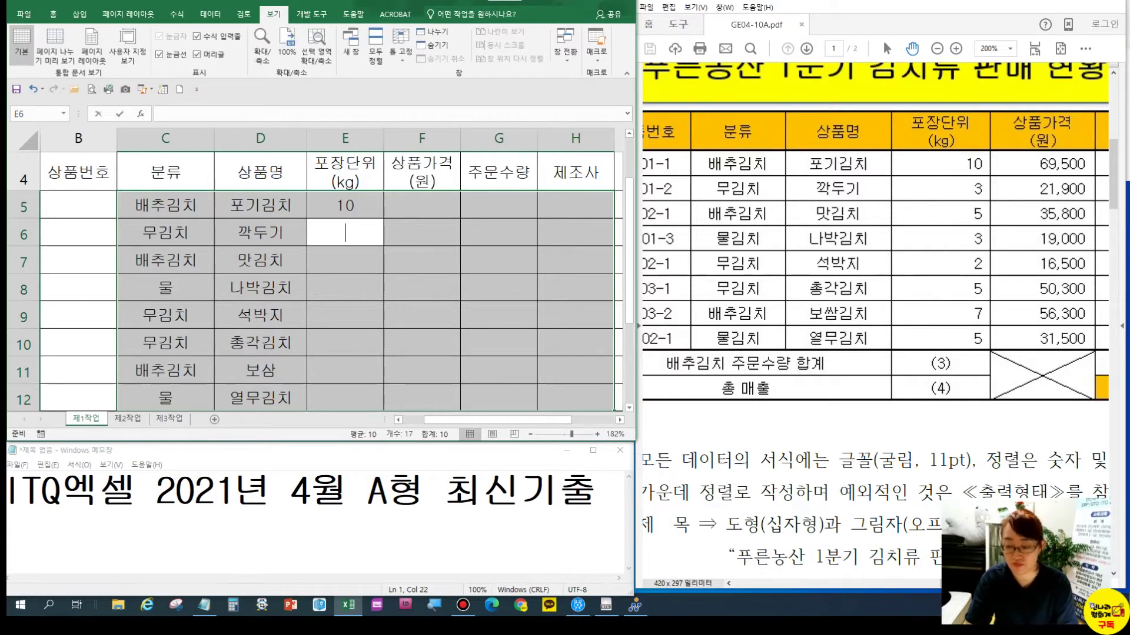
{"action": "type", "text": "3"}
{"action": "key", "text": "Return"}
{"action": "type", "text": "5"}
{"action": "key", "text": "Return"}
{"action": "type", "text": "3"}
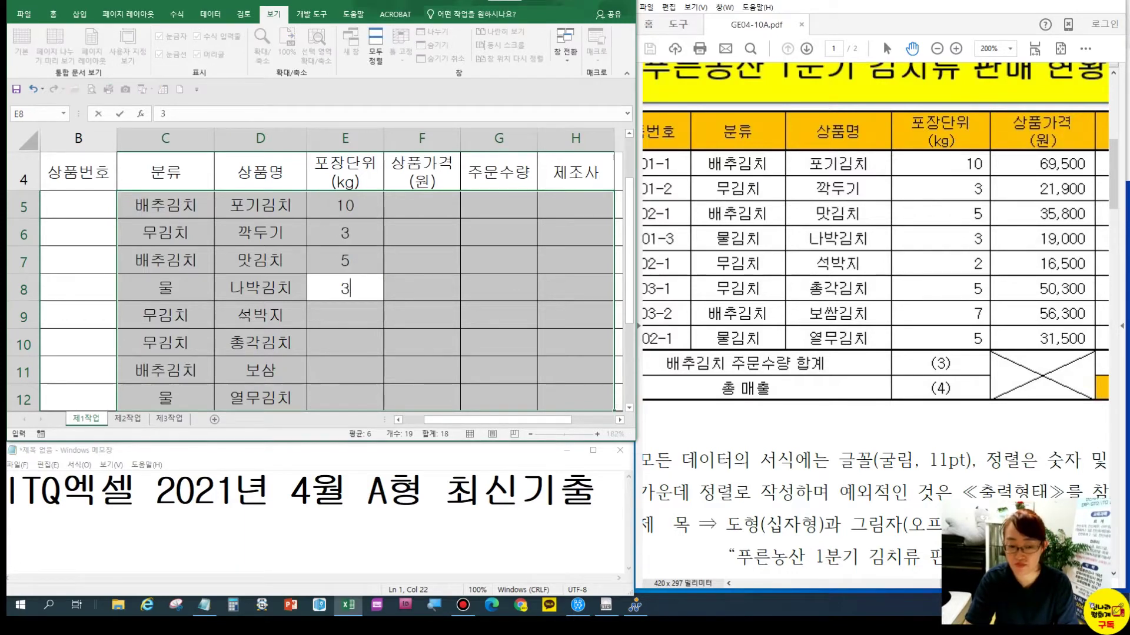
{"action": "key", "text": "Return"}
{"action": "type", "text": "2"}
{"action": "key", "text": "Return"}
{"action": "type", "text": "5"}
{"action": "key", "text": "Return"}
{"action": "type", "text": "7"}
{"action": "key", "text": "Return"}
{"action": "type", "text": "5"}
{"action": "key", "text": "Return"}
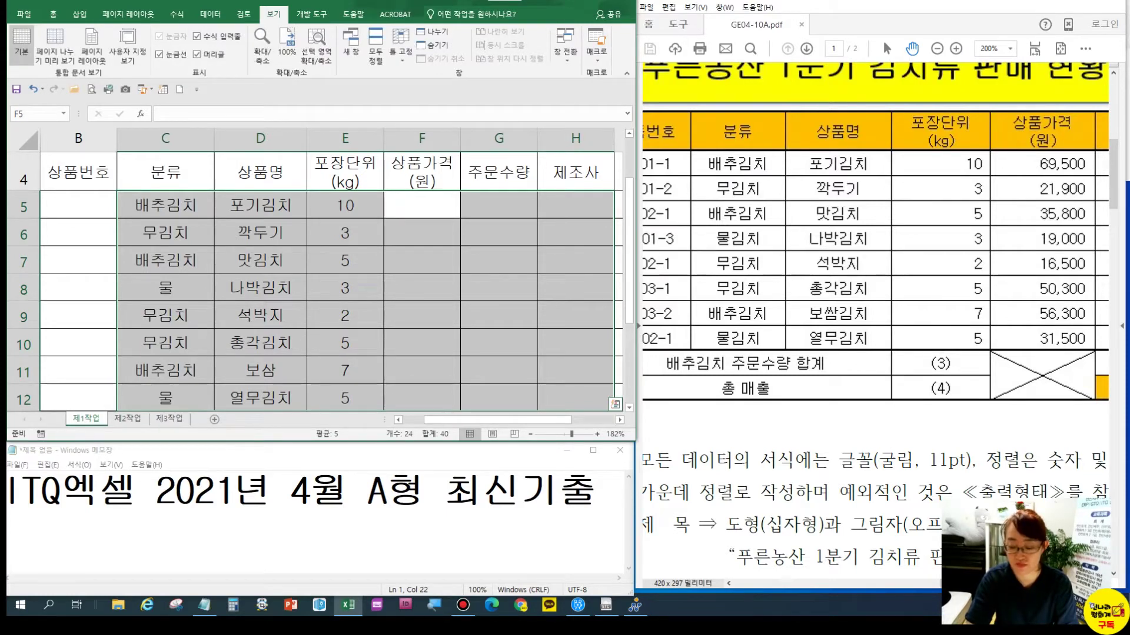
Enter prices 69500, 21900, 358800, 19000, 16500, 50300, 56300, 31500 into F5:F12
{"action": "type", "text": "69500"}
{"action": "key", "text": "Return"}
{"action": "type", "text": "2190"}
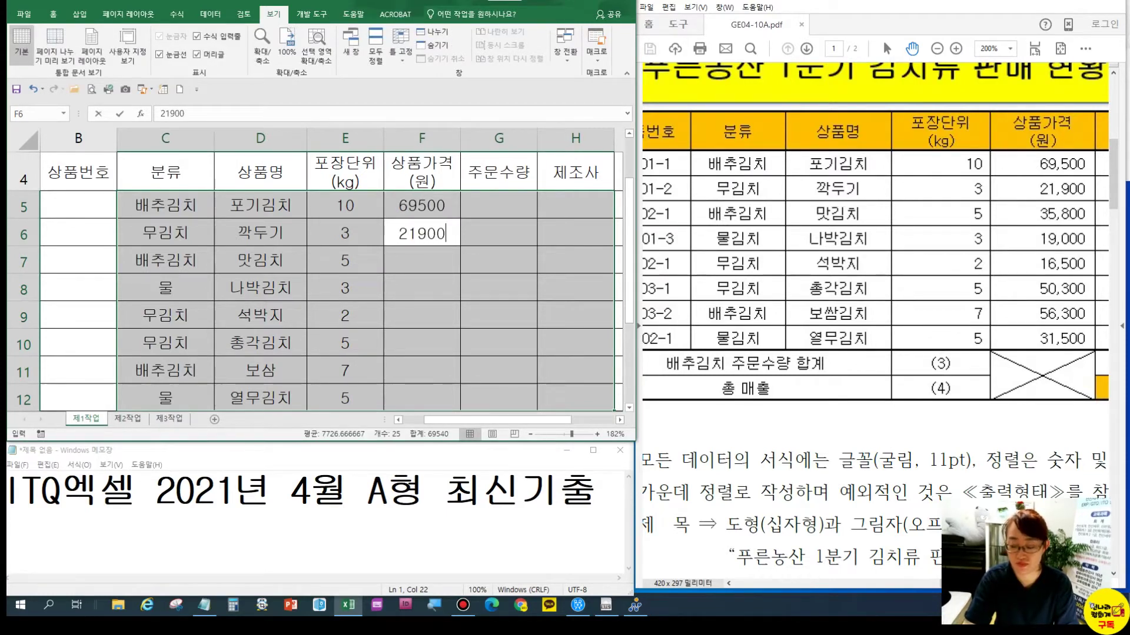
{"action": "type", "text": "0"}
{"action": "key", "text": "Return"}
{"action": "type", "text": "358800"}
{"action": "key", "text": "Return"}
{"action": "type", "text": "19"}
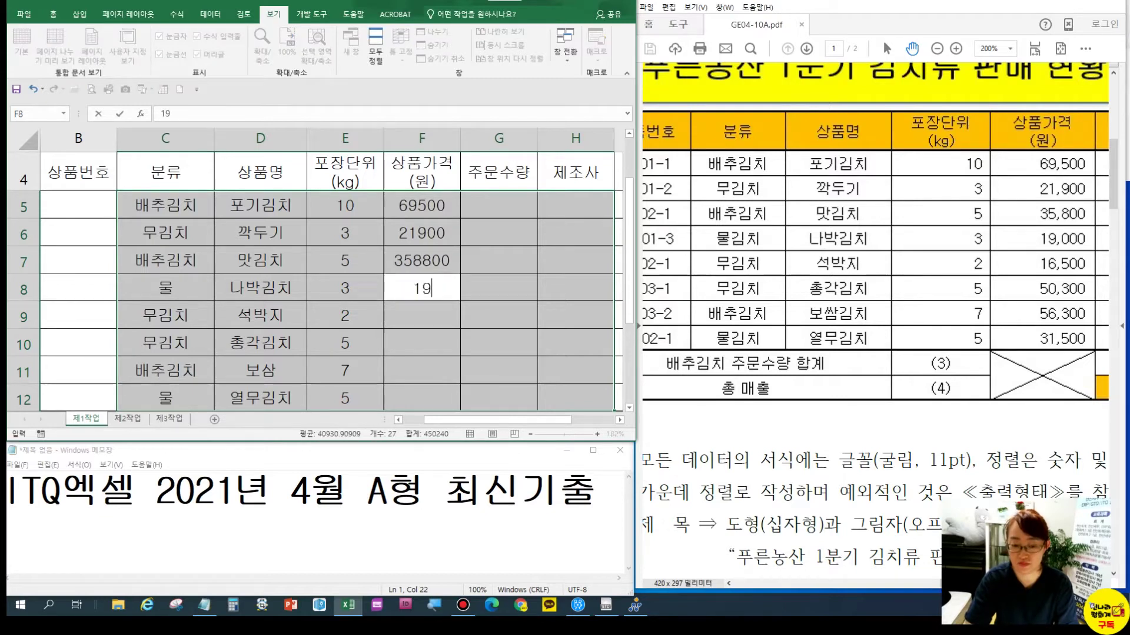
{"action": "type", "text": "000"}
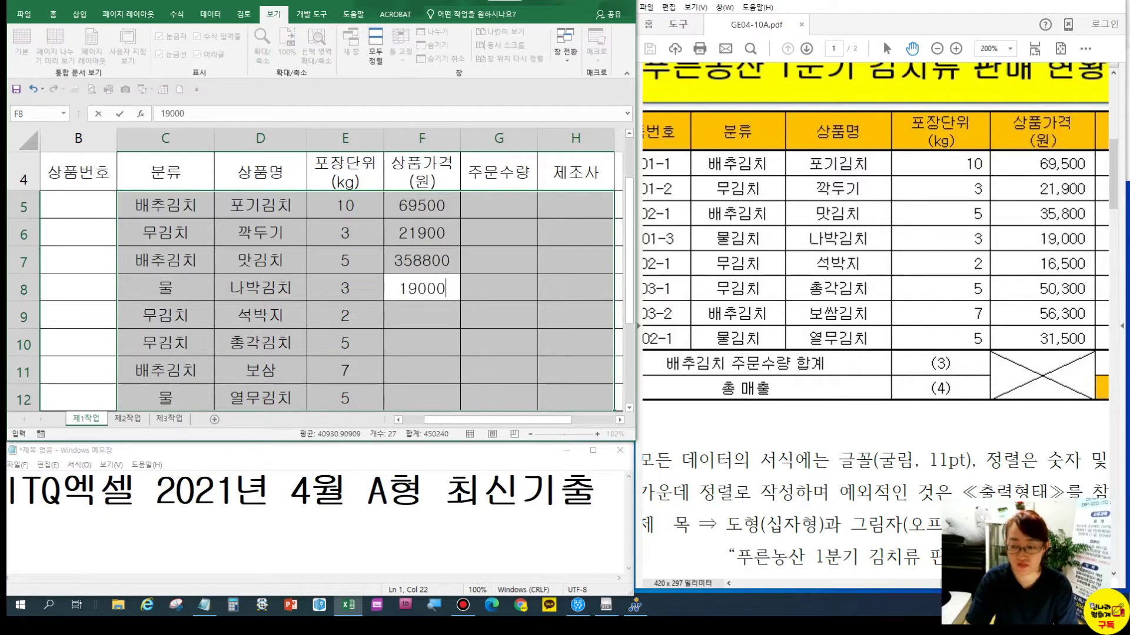
{"action": "key", "text": "Return"}
{"action": "type", "text": "16500"}
{"action": "key", "text": "Return"}
{"action": "type", "text": "5"}
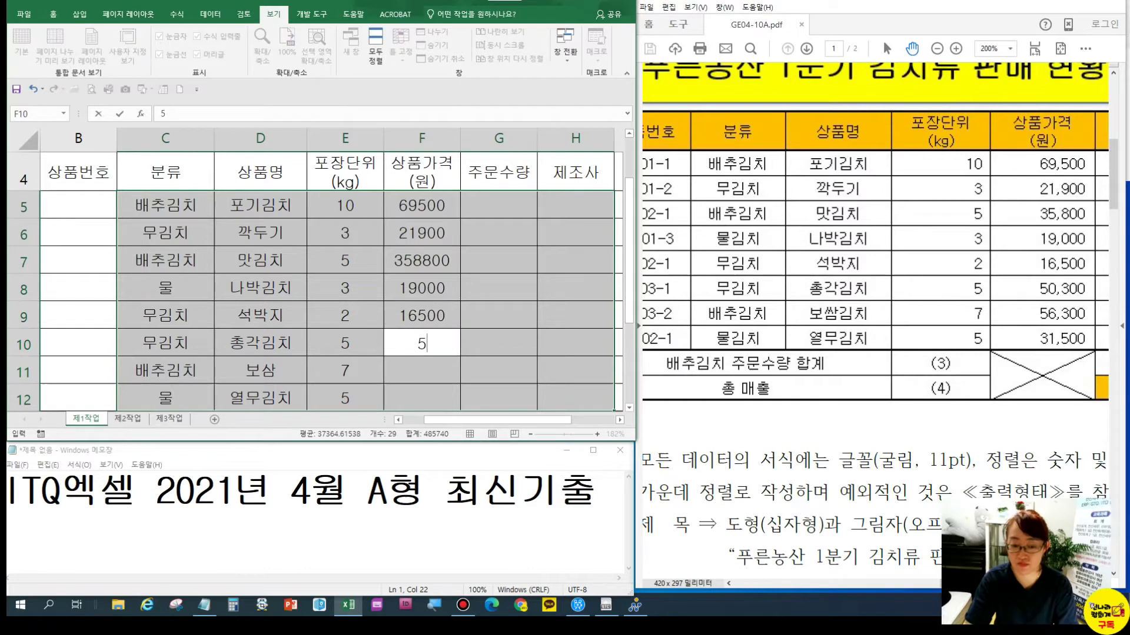
{"action": "type", "text": "0300"}
{"action": "key", "text": "Return"}
{"action": "type", "text": "56300"}
{"action": "key", "text": "Return"}
{"action": "type", "text": "31500"}
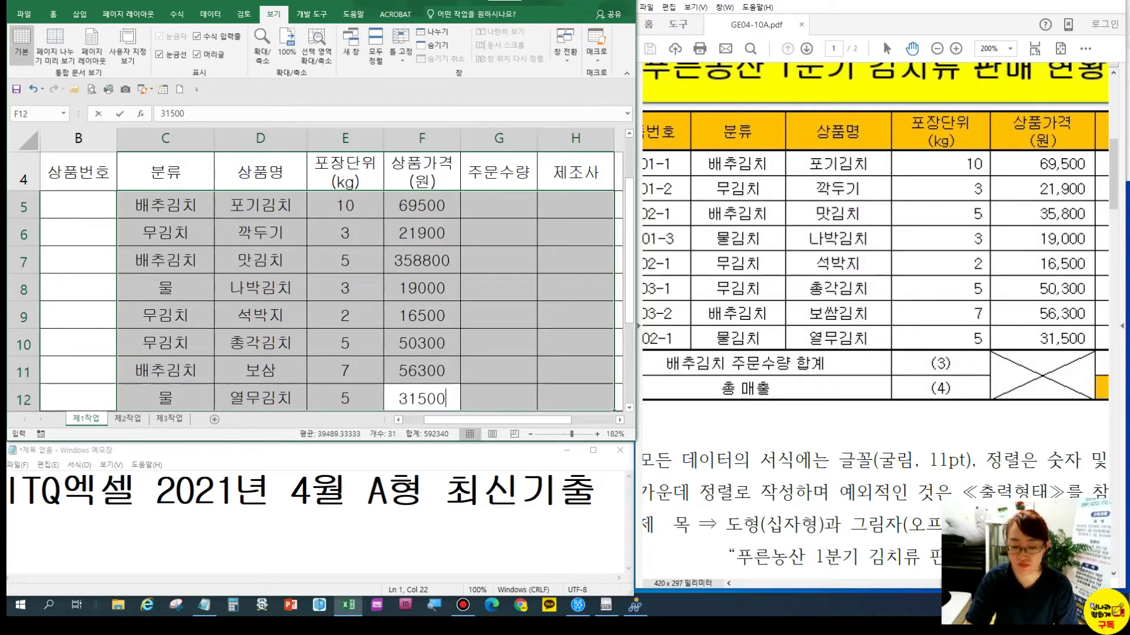
{"action": "key", "text": "Return"}
{"action": "left_click_drag", "start_coordinate": [942, 220], "coordinate": [675, 228]}
Enter order quantities 53, 37, 40, 32, 27, 35, 25, 33 into G5:G12
{"action": "left_click", "coordinate": [503, 195]}
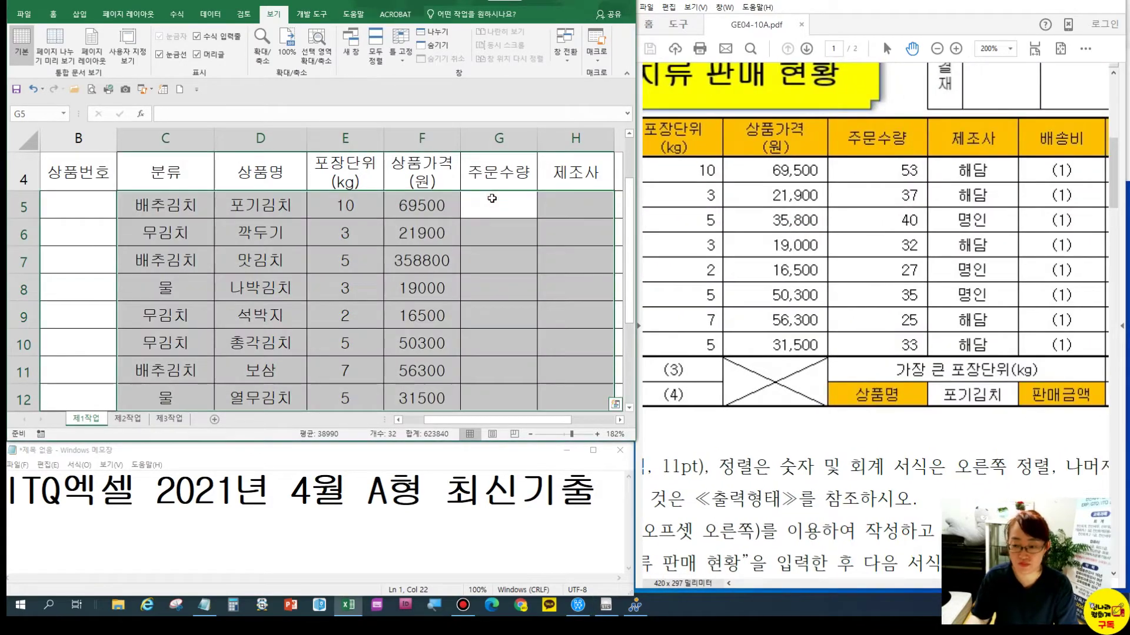
{"action": "type", "text": "53"}
{"action": "key", "text": "Return"}
{"action": "type", "text": "37"}
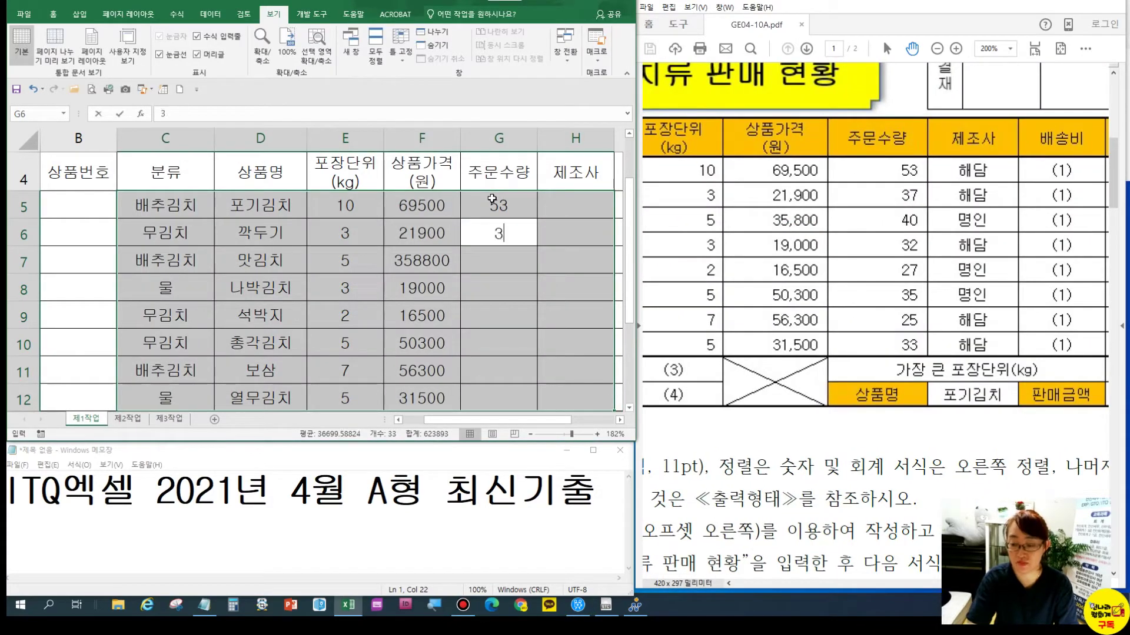
{"action": "key", "text": "Return"}
{"action": "type", "text": "40"}
{"action": "key", "text": "Return"}
{"action": "type", "text": "32"}
{"action": "key", "text": "Return"}
{"action": "type", "text": "27"}
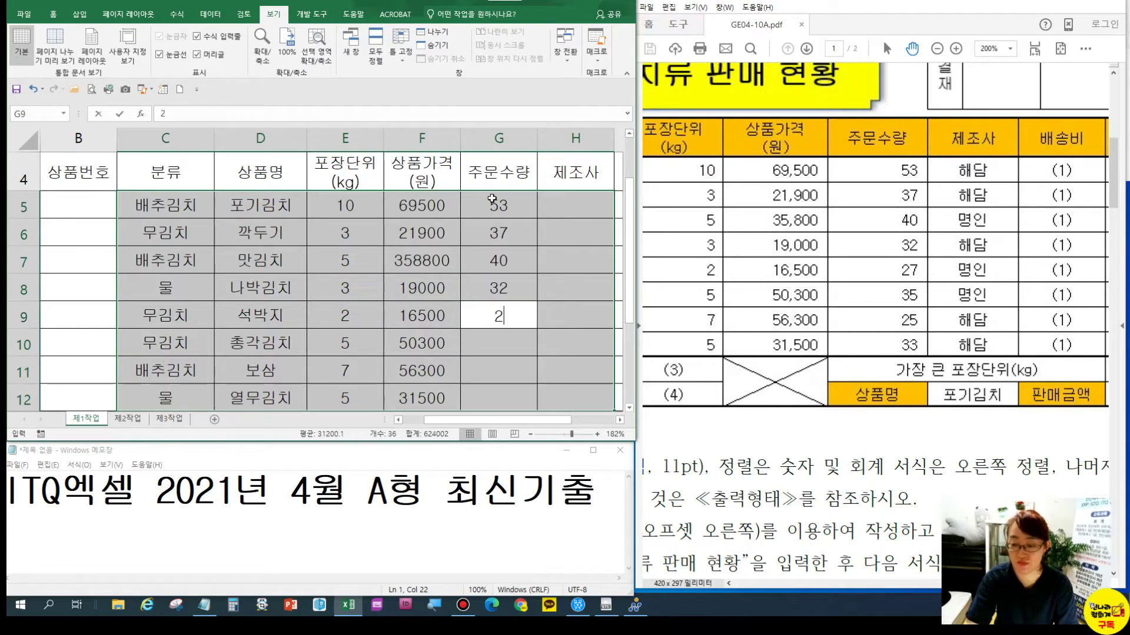
{"action": "key", "text": "Return"}
{"action": "type", "text": "35"}
{"action": "key", "text": "Return"}
{"action": "type", "text": "25"}
{"action": "key", "text": "Return"}
{"action": "type", "text": "33"}
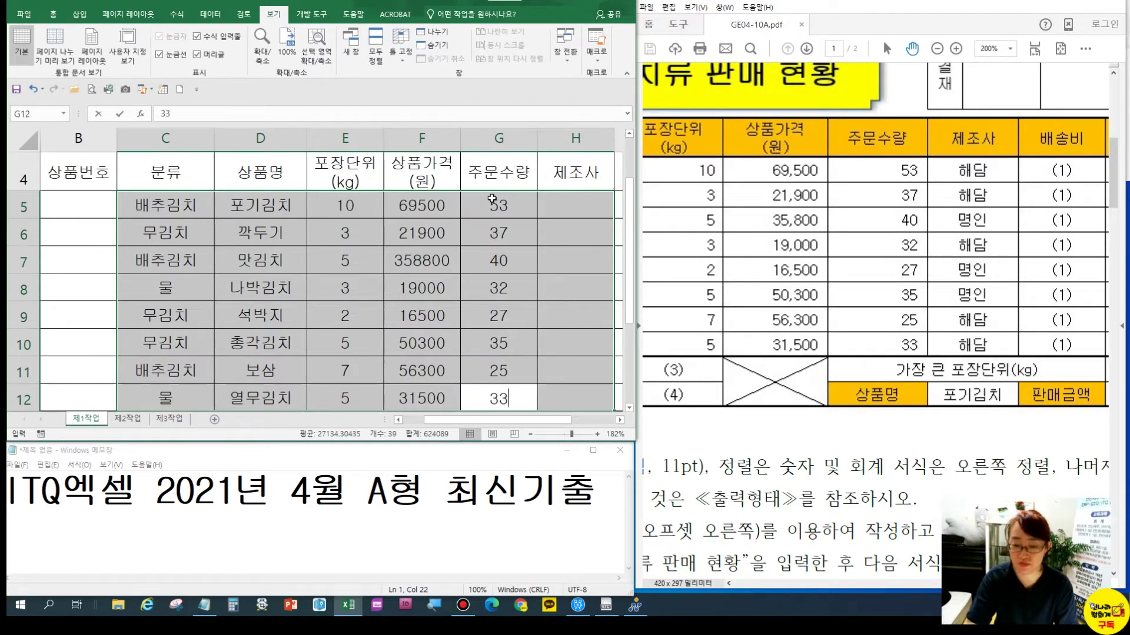
{"action": "key", "text": "Return"}
Fill manufacturers 해담, 해담, 명인, 해담, 명인, 명인, 해담, 해담 into H5:H12
{"action": "type", "text": "해담"}
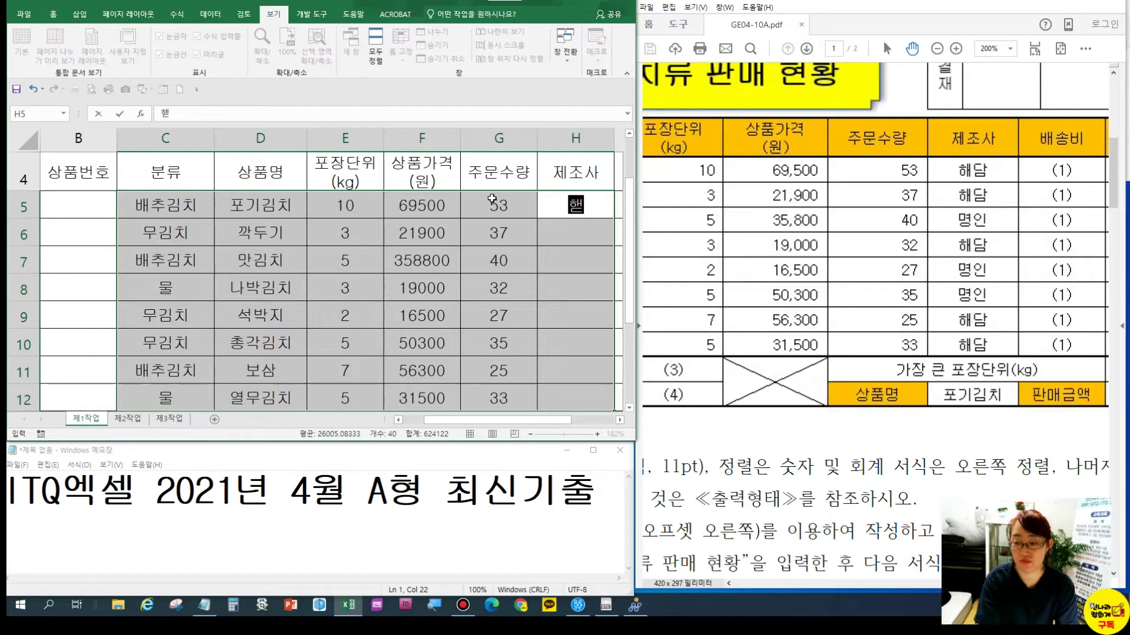
{"action": "key", "text": "Return"}
{"action": "type", "text": "해담"}
{"action": "key", "text": "Return"}
{"action": "type", "text": "명인"}
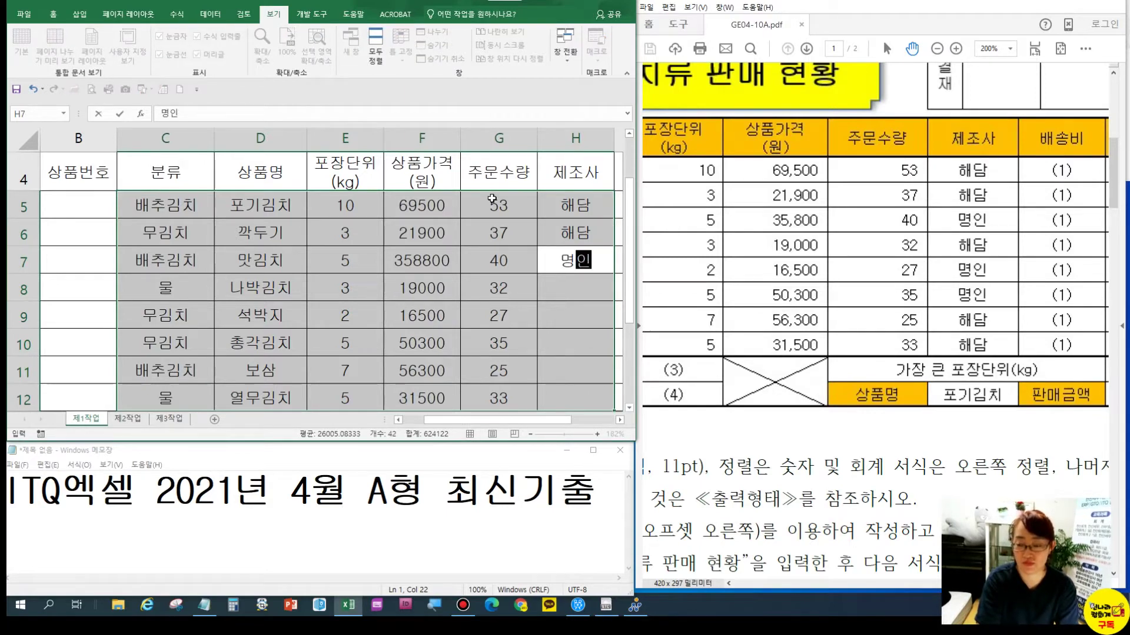
{"action": "key", "text": "Return"}
{"action": "type", "text": "해담"}
{"action": "key", "text": "Return"}
{"action": "type", "text": "명"}
{"action": "key", "text": "Return"}
{"action": "type", "text": "명"}
{"action": "key", "text": "Return"}
{"action": "type", "text": "해"}
{"action": "key", "text": "Return"}
{"action": "type", "text": "해"}
{"action": "key", "text": "Return"}
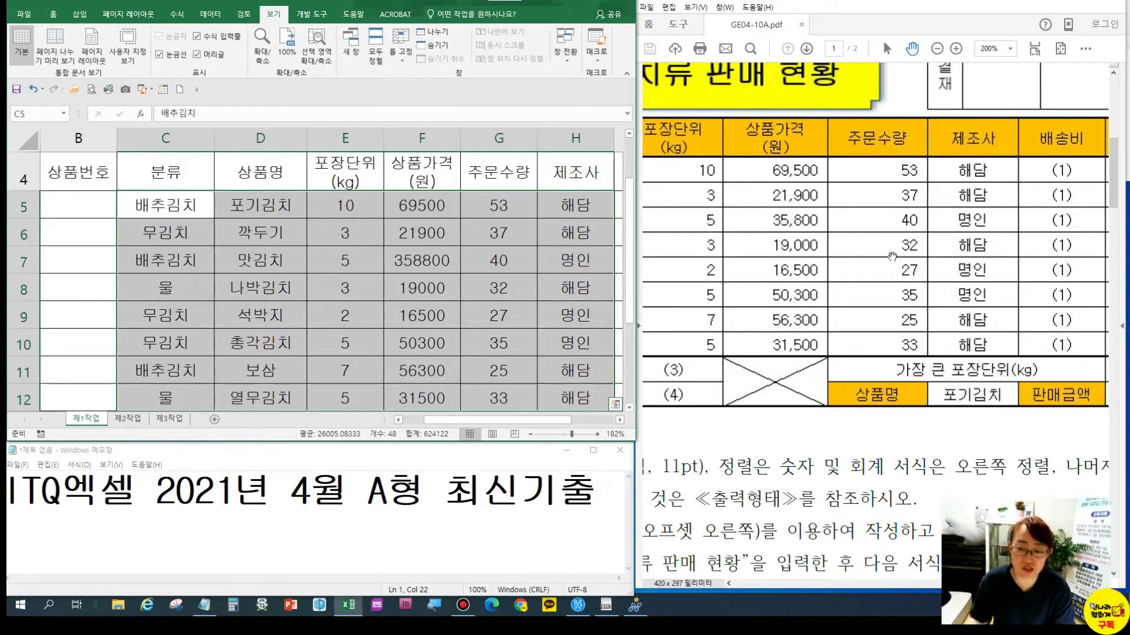
Correct the categories in C8 and C12 to 물김치
{"action": "left_click_drag", "start_coordinate": [775, 291], "coordinate": [880, 307]}
{"action": "left_click_drag", "start_coordinate": [732, 292], "coordinate": [851, 288]}
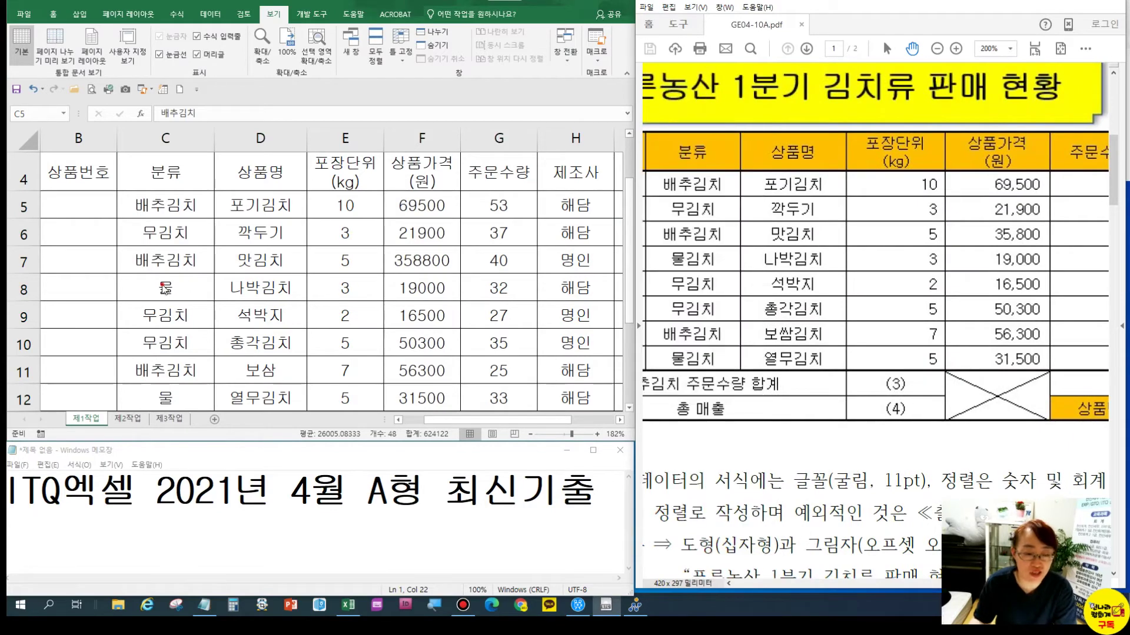
{"action": "left_click", "coordinate": [165, 288]}
{"action": "double_click", "coordinate": [181, 288]}
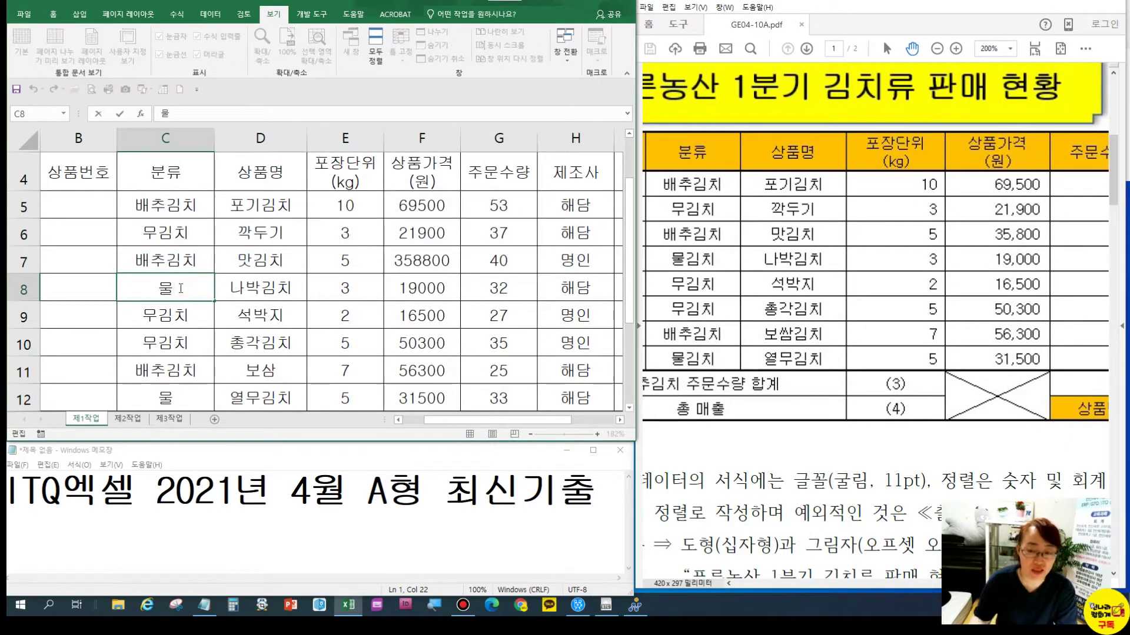
{"action": "type", "text": "김치"}
{"action": "key", "text": "Return"}
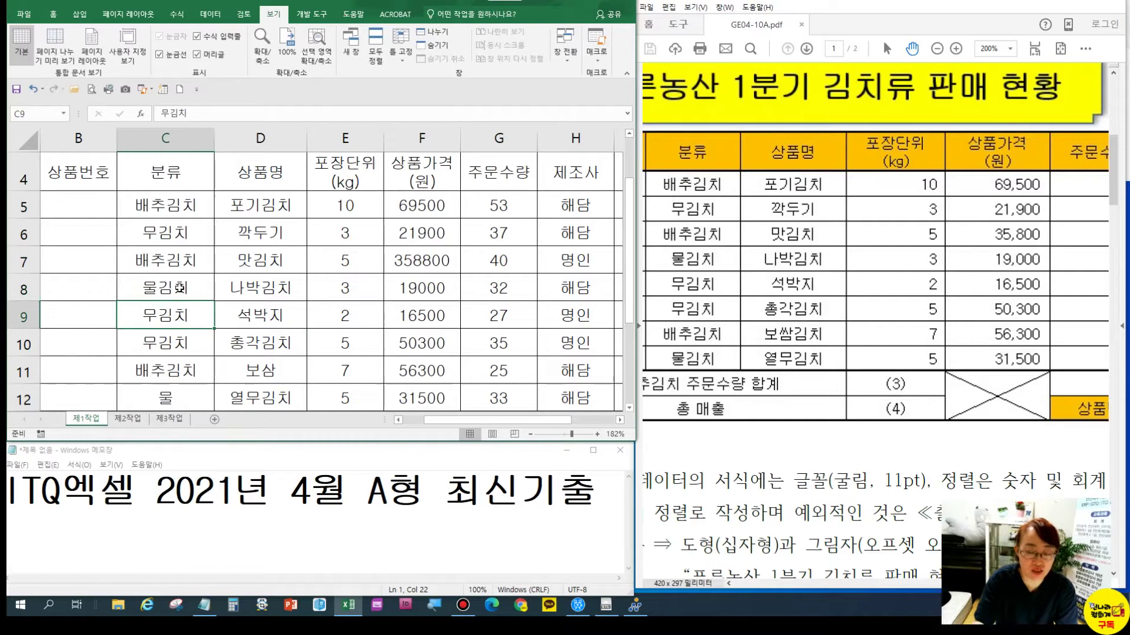
{"action": "left_click", "coordinate": [179, 288]}
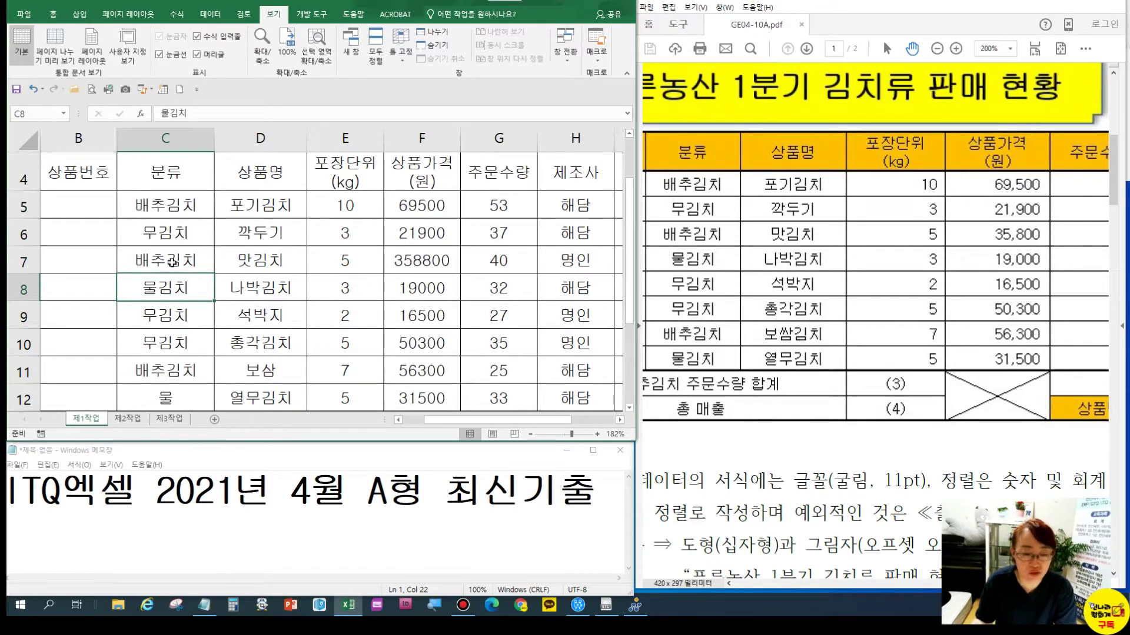
{"action": "left_click", "coordinate": [166, 309]}
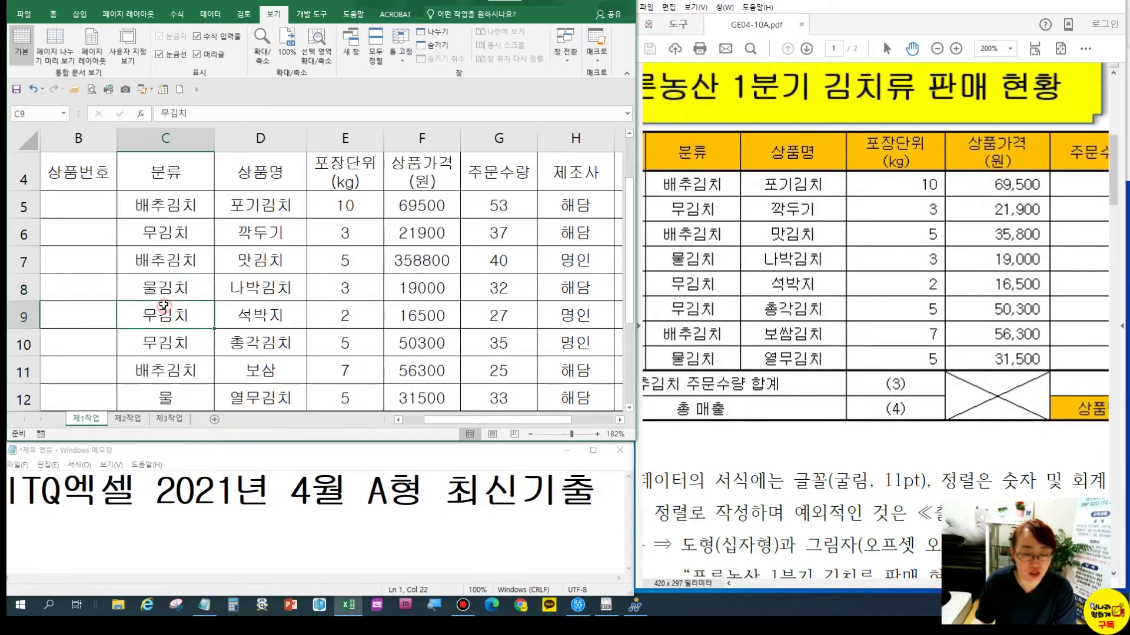
{"action": "left_click", "coordinate": [161, 344]}
{"action": "left_click", "coordinate": [165, 397]}
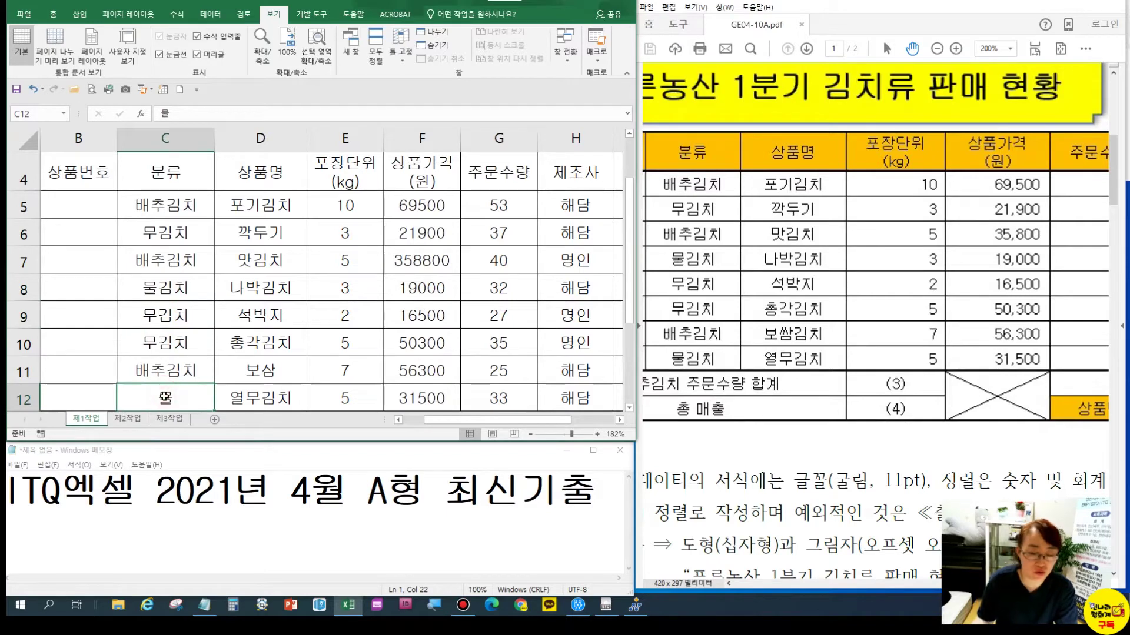
{"action": "key", "text": "F2"}
{"action": "type", "text": "김치"}
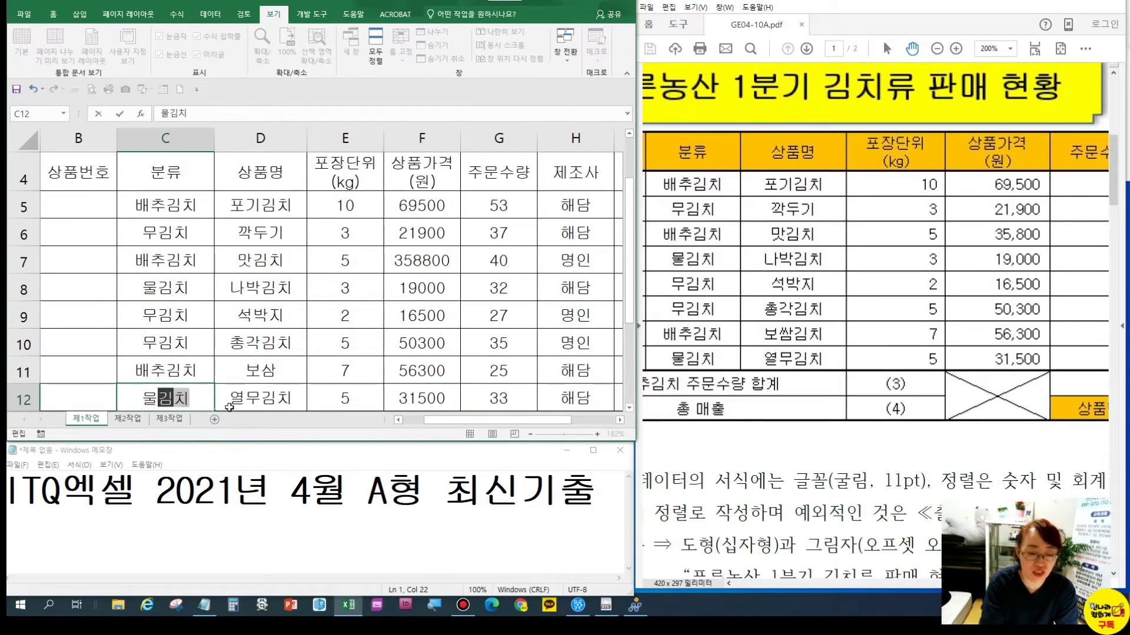
{"action": "key", "text": "Return"}
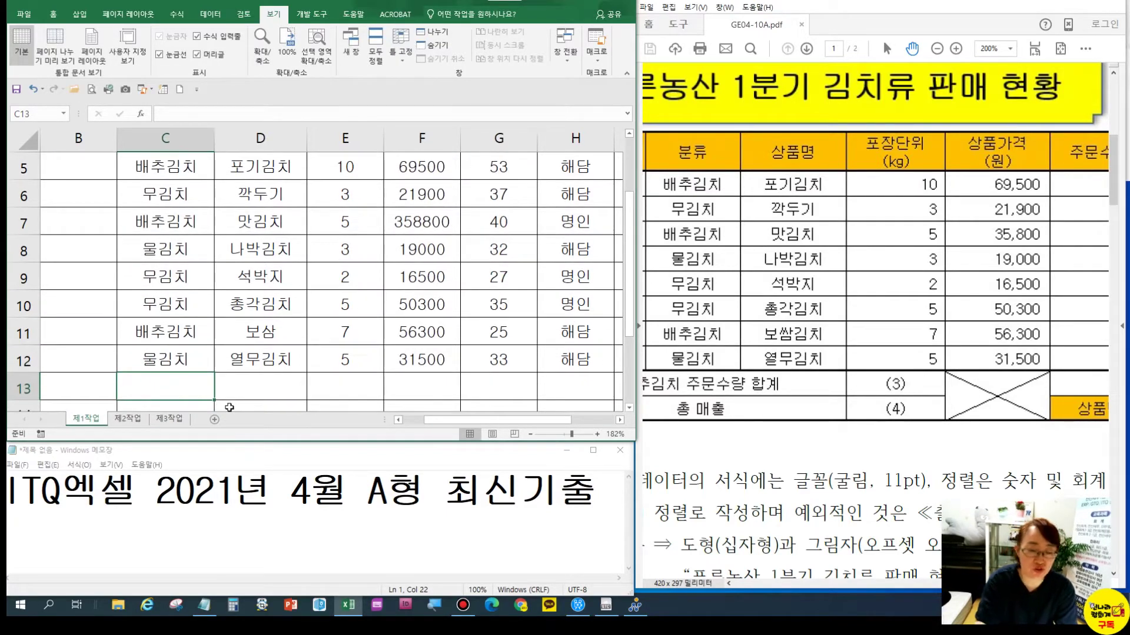
{"action": "left_click", "coordinate": [165, 250]}
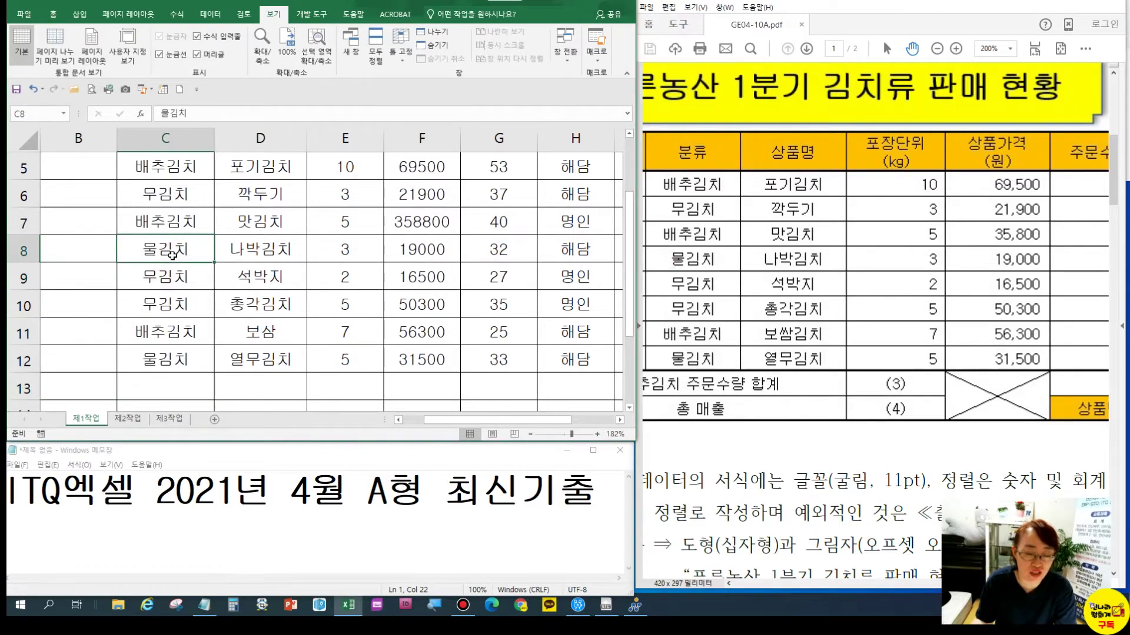
Fix the misspelled 보삼 in D11 so it reads 보쌈김치
{"action": "scroll", "coordinate": [260, 259], "scroll_direction": "up", "scroll_amount": 1}
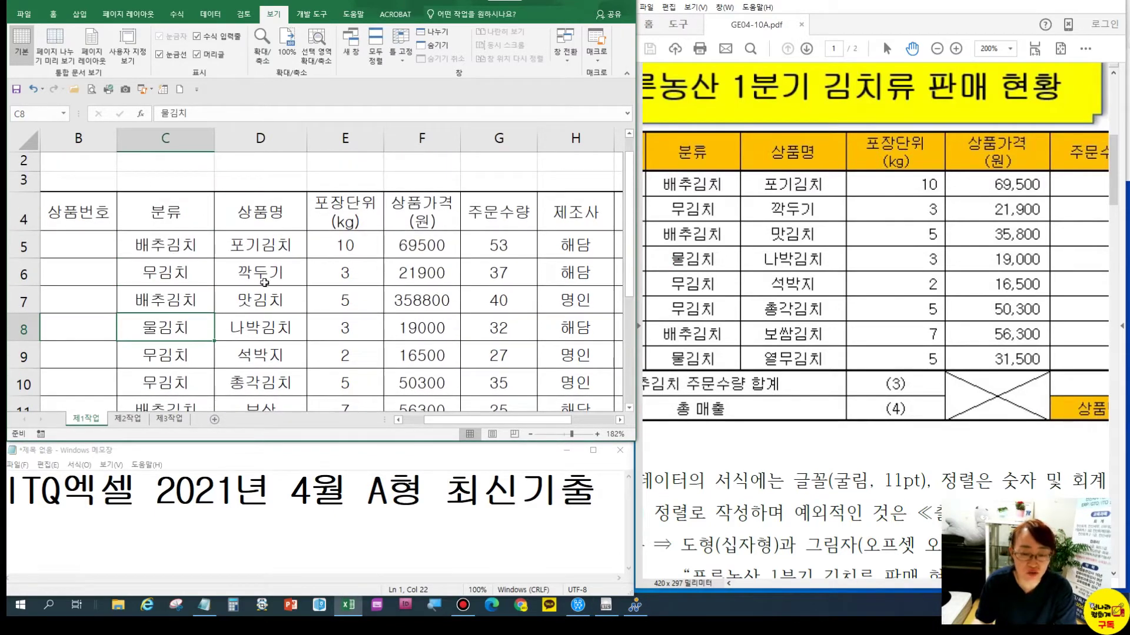
{"action": "scroll", "coordinate": [257, 345], "scroll_direction": "down", "scroll_amount": 1}
{"action": "left_click", "coordinate": [270, 334]}
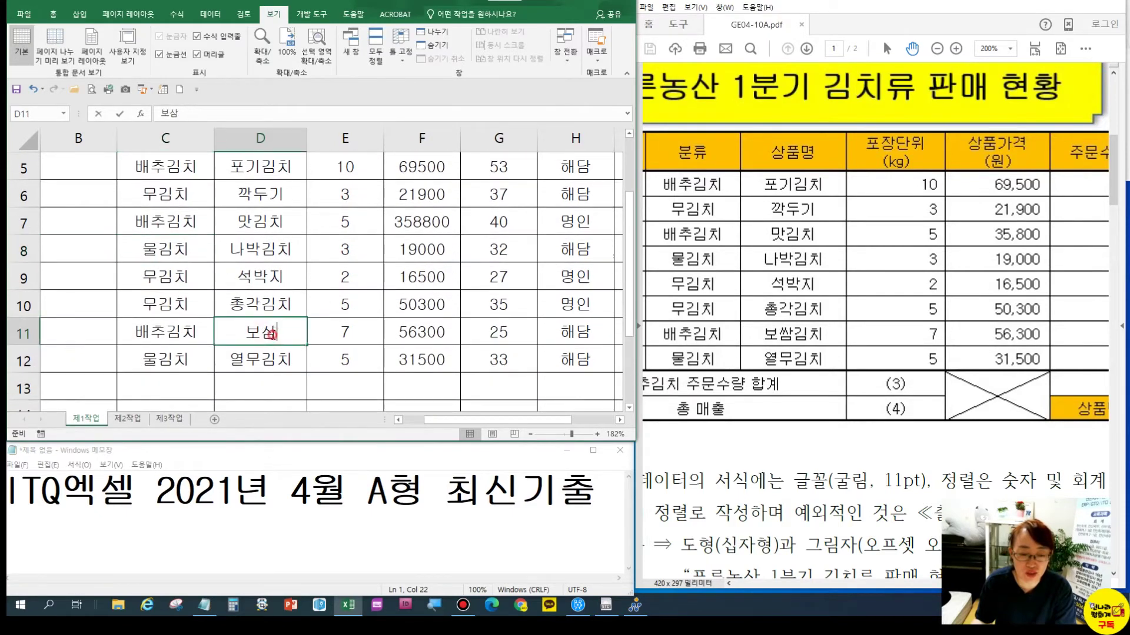
{"action": "double_click", "coordinate": [271, 334]}
{"action": "key", "text": "BackSpace"}
{"action": "type", "text": "ㅆ"}
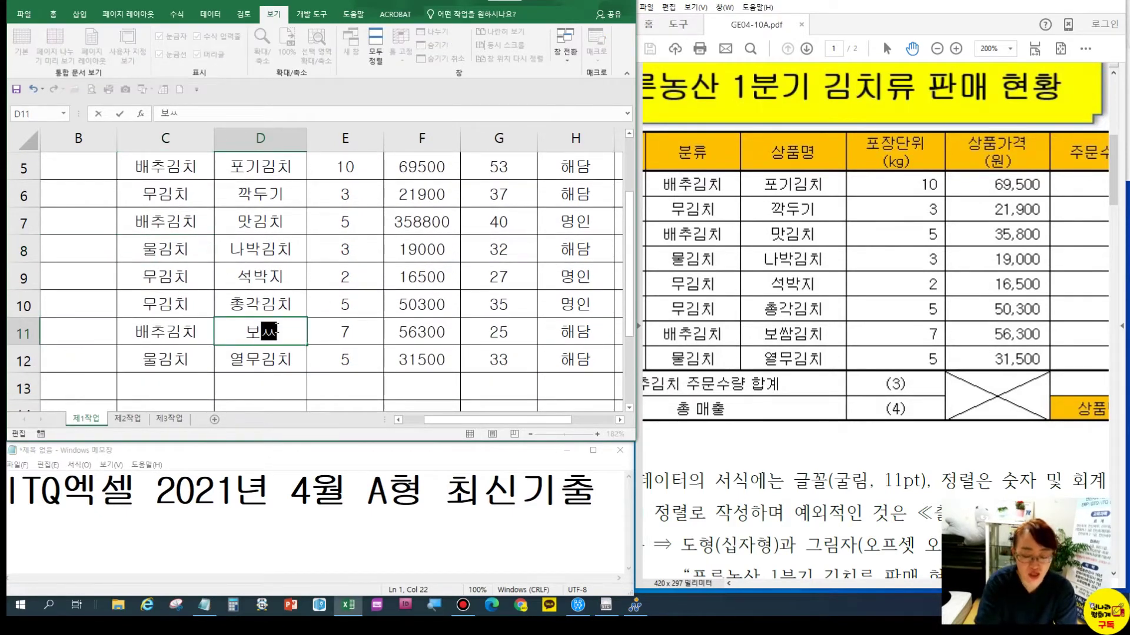
{"action": "type", "text": "김치"}
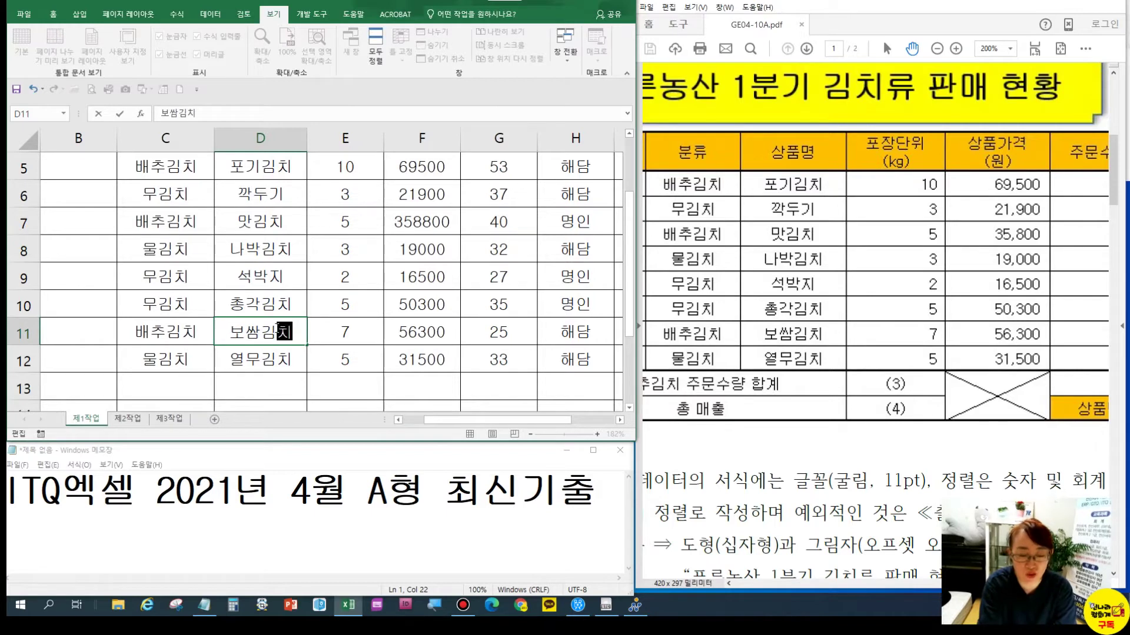
{"action": "key", "text": "Return"}
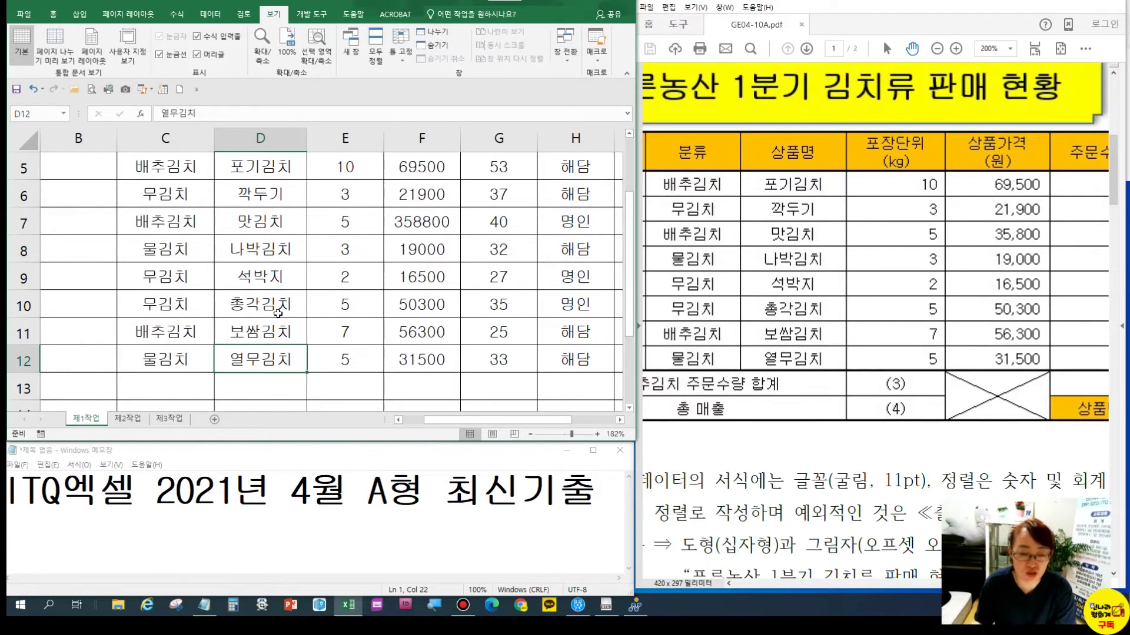
Correct the F7 price from 358800 to 35800
{"action": "left_click", "coordinate": [403, 154]}
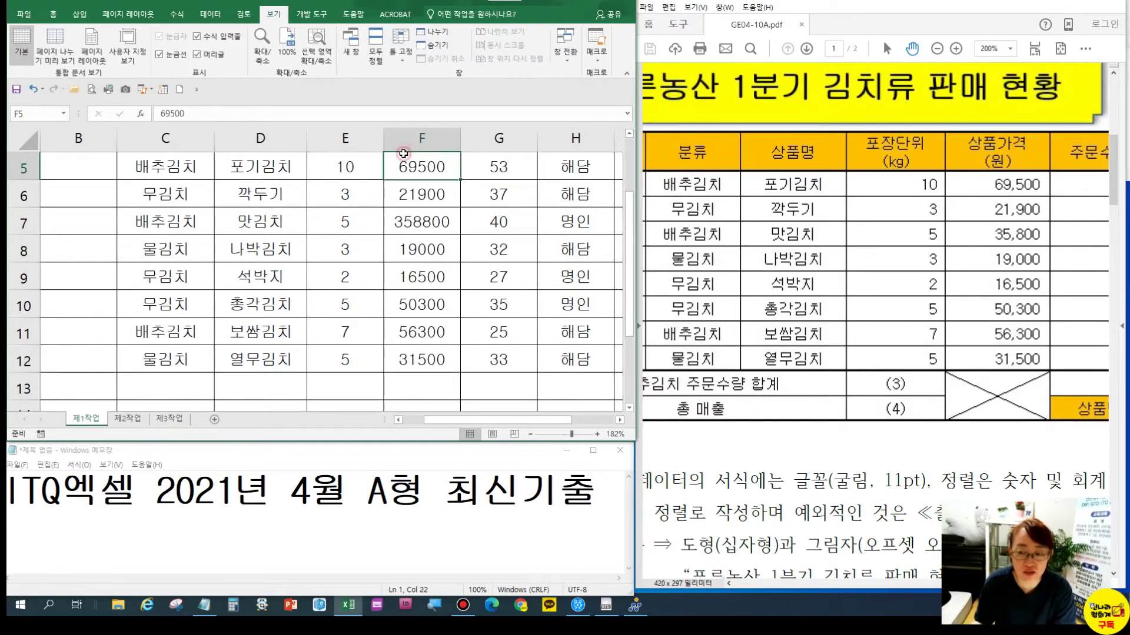
{"action": "left_click", "coordinate": [422, 193]}
{"action": "left_click", "coordinate": [419, 219]}
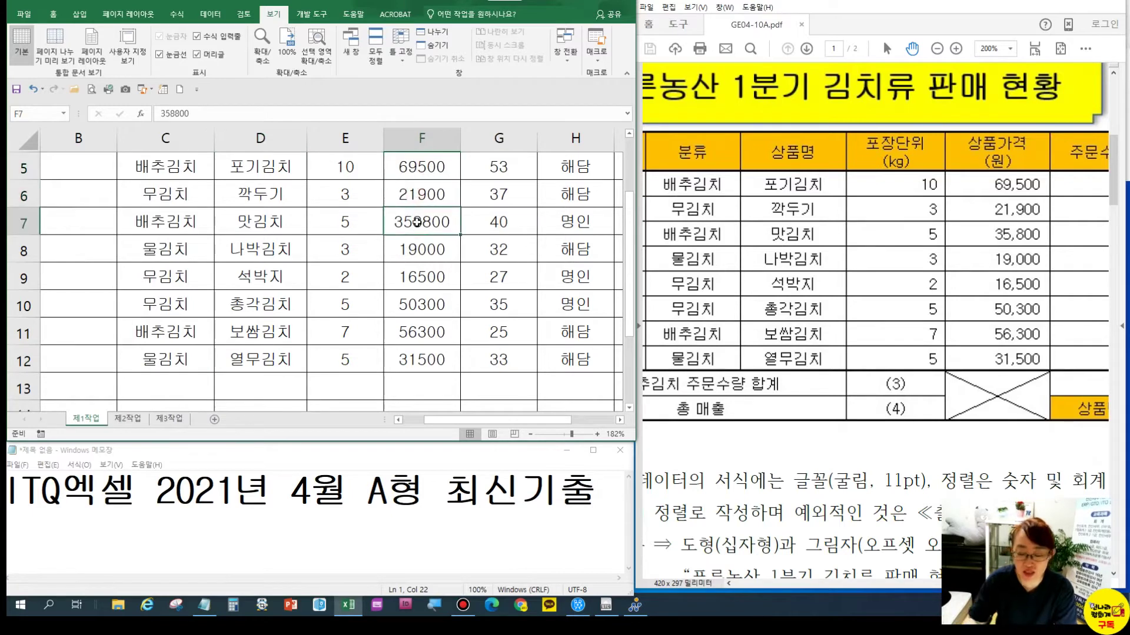
{"action": "type", "text": "35800"}
{"action": "key", "text": "Return"}
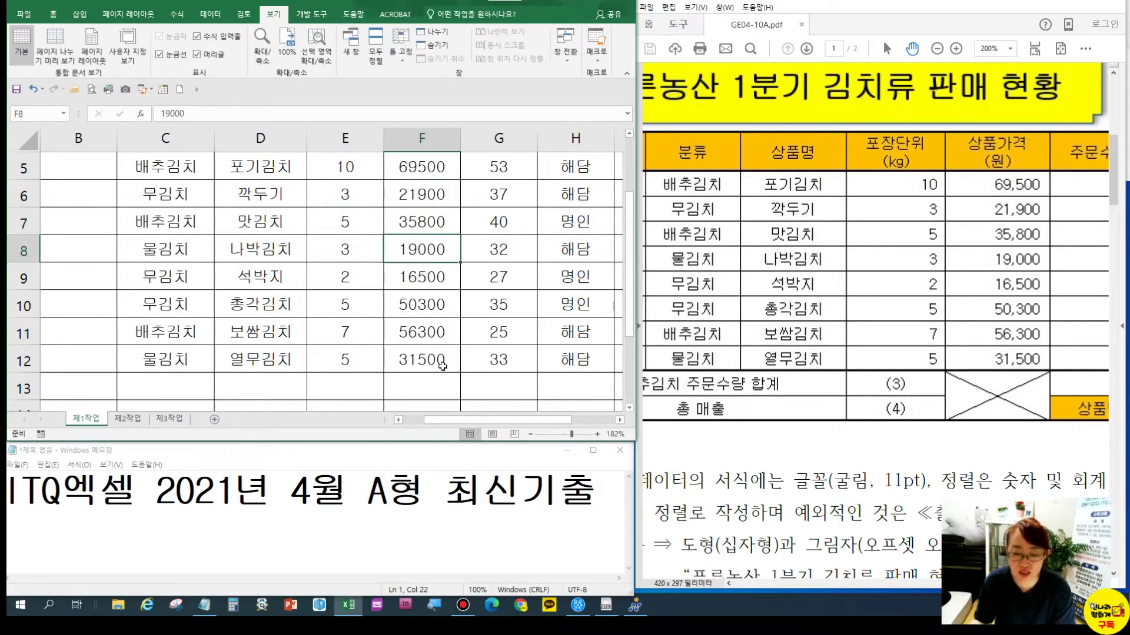
{"action": "mouse_move", "coordinate": [495, 419]}
{"action": "left_mouse_down"}
{"action": "mouse_move", "coordinate": [527, 418]}
{"action": "mouse_move", "coordinate": [487, 420]}
{"action": "left_mouse_up"}
{"action": "scroll", "coordinate": [471, 294], "scroll_direction": "up", "scroll_amount": 1}
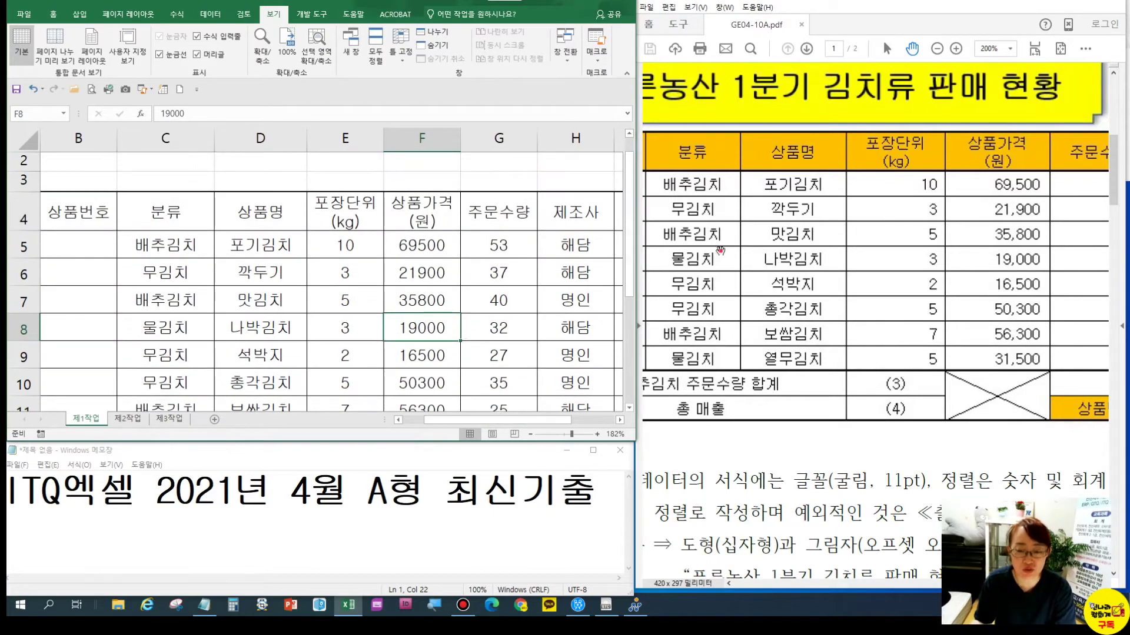
{"action": "left_click_drag", "start_coordinate": [720, 252], "coordinate": [844, 253]}
Enter product codes CA01-1, RA01-2, CA02-1 and MU01-3 into B5:B8
{"action": "left_click", "coordinate": [79, 239]}
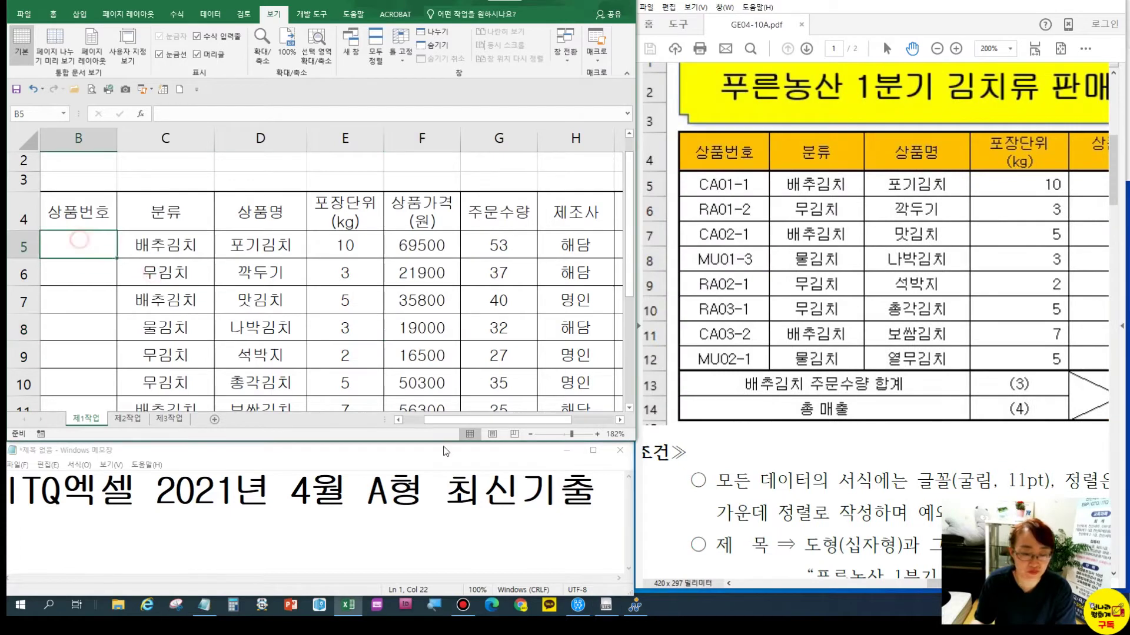
{"action": "left_click_drag", "start_coordinate": [485, 421], "coordinate": [465, 420]}
{"action": "left_click_drag", "start_coordinate": [101, 241], "coordinate": [107, 368]}
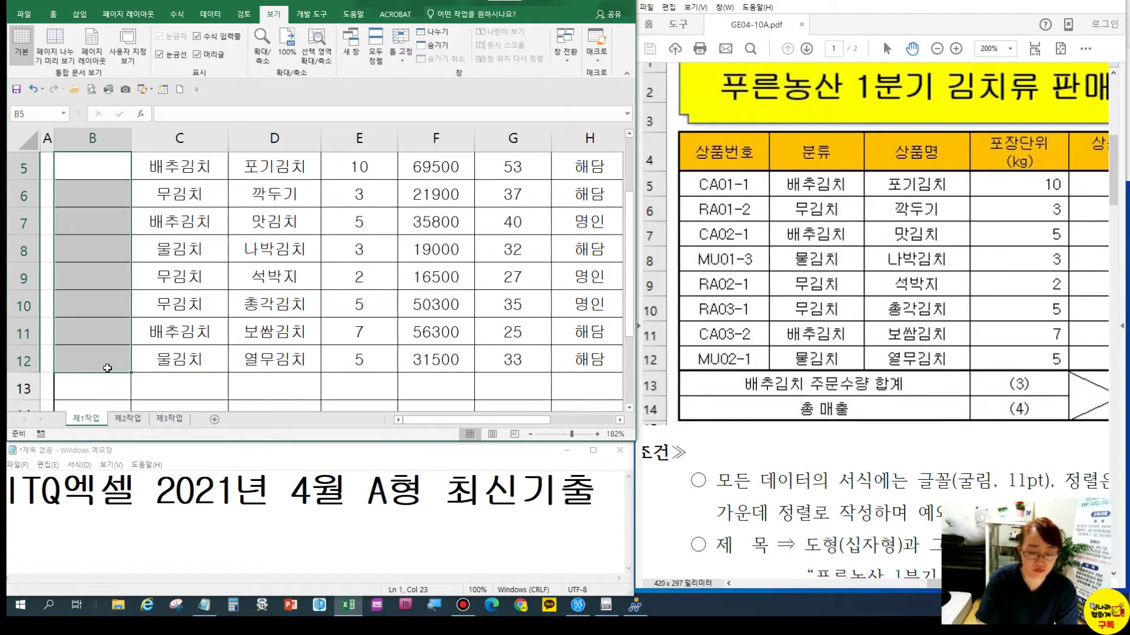
{"action": "type", "text": "cA01-1"}
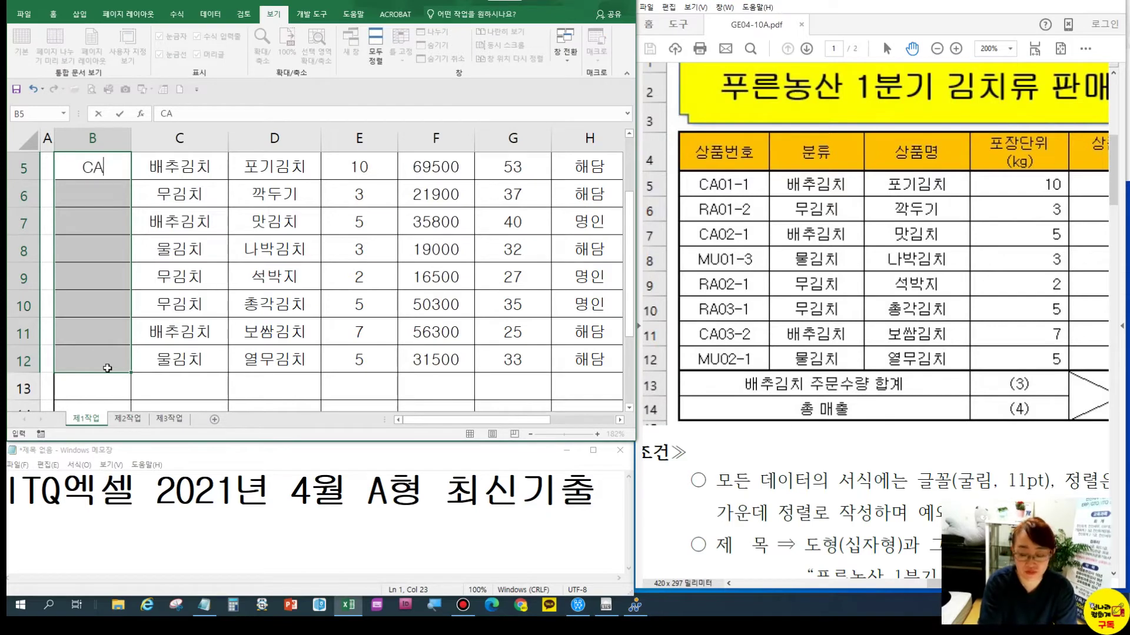
{"action": "key", "text": "Return"}
{"action": "type", "text": "RA01-2"}
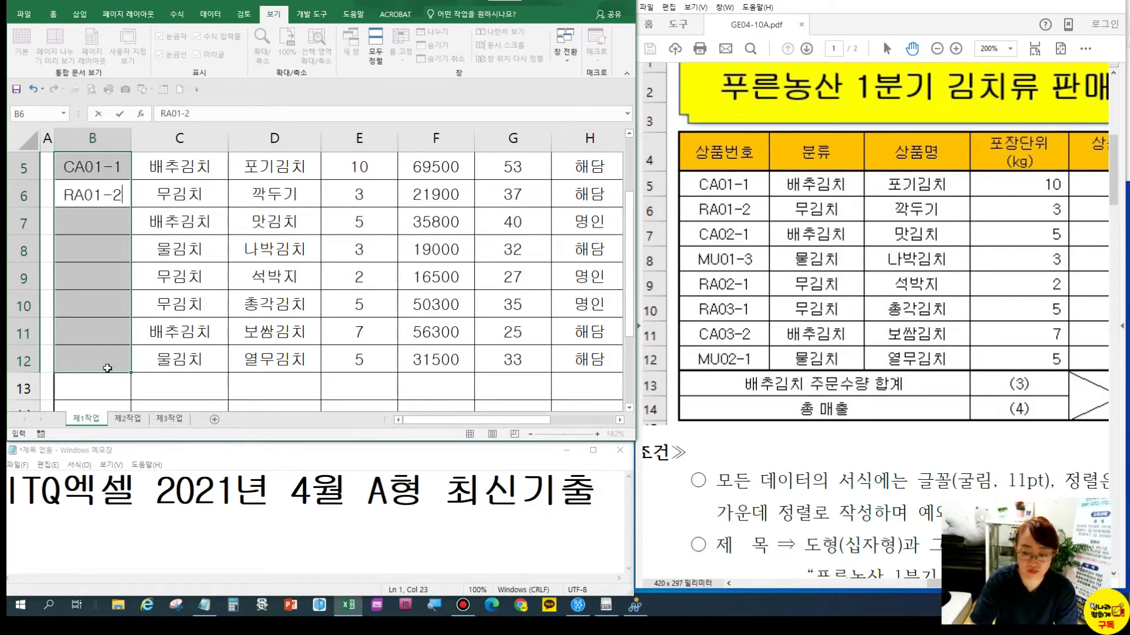
{"action": "key", "text": "Return"}
{"action": "type", "text": "CA02-1"}
{"action": "key", "text": "Return"}
{"action": "type", "text": "MU"}
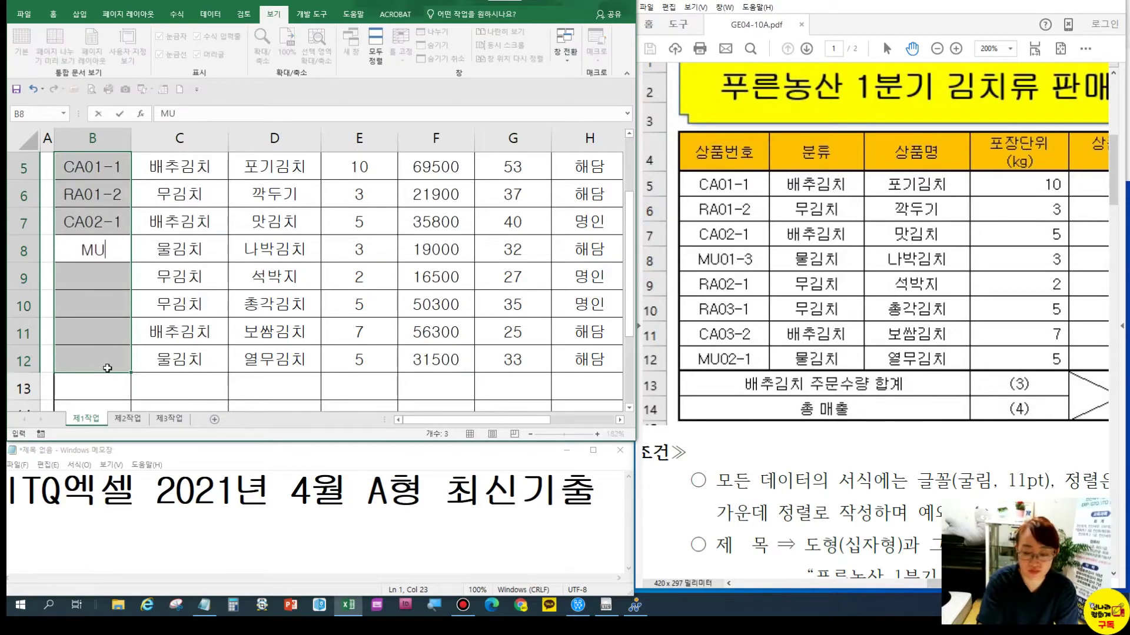
{"action": "type", "text": "01-3"}
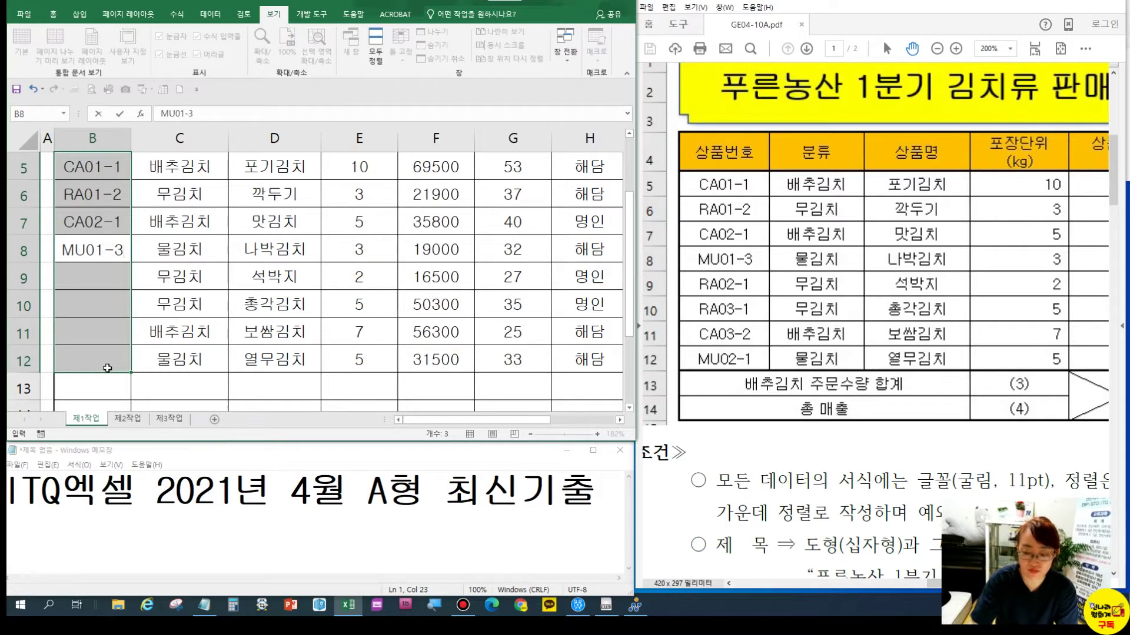
{"action": "key", "text": "Return"}
Enter product codes RA02-1, RA03-1, CA03-2 and MU02-1 into B9:B12
{"action": "type", "text": "RA02-1"}
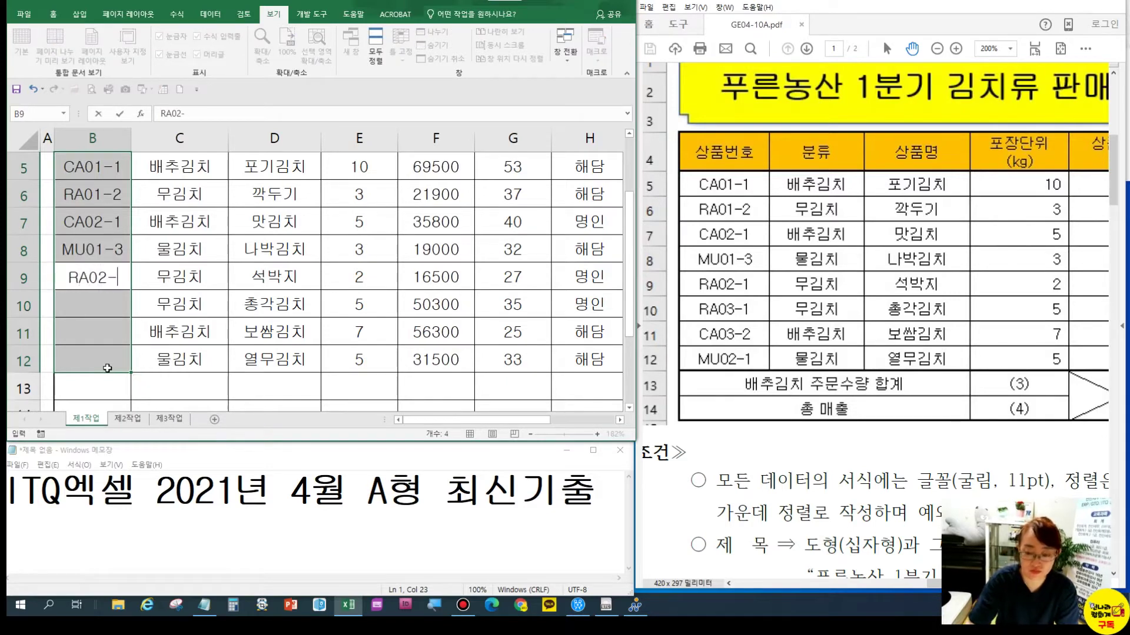
{"action": "key", "text": "Return"}
{"action": "type", "text": "RA03-1"}
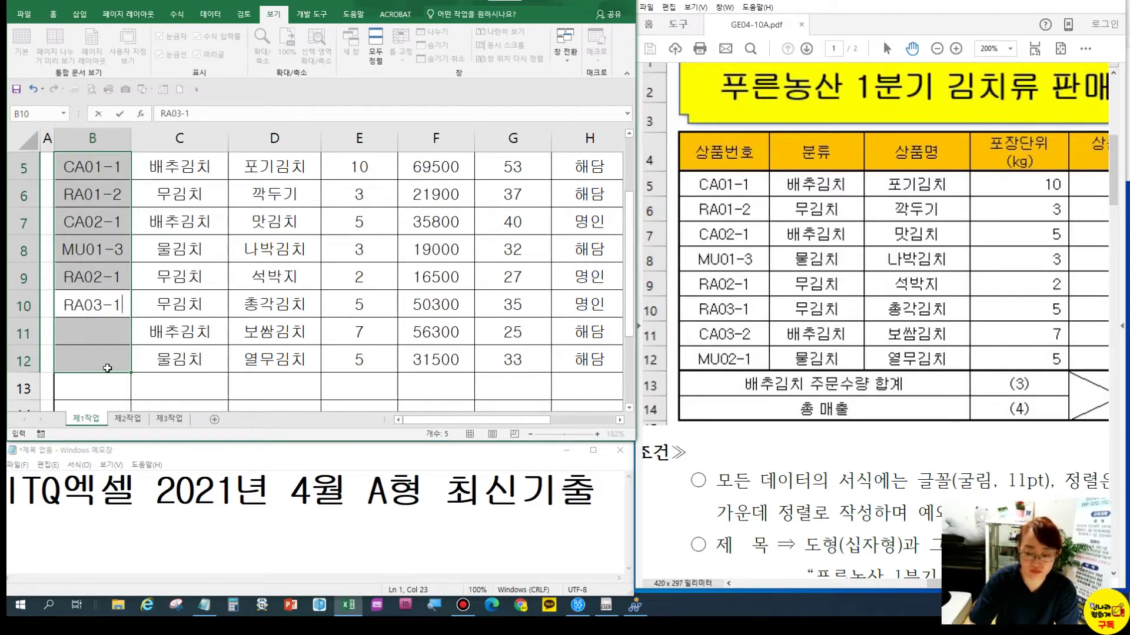
{"action": "key", "text": "Return"}
{"action": "type", "text": "CA"}
{"action": "type", "text": "03-2"}
{"action": "key", "text": "Return"}
{"action": "type", "text": "MU"}
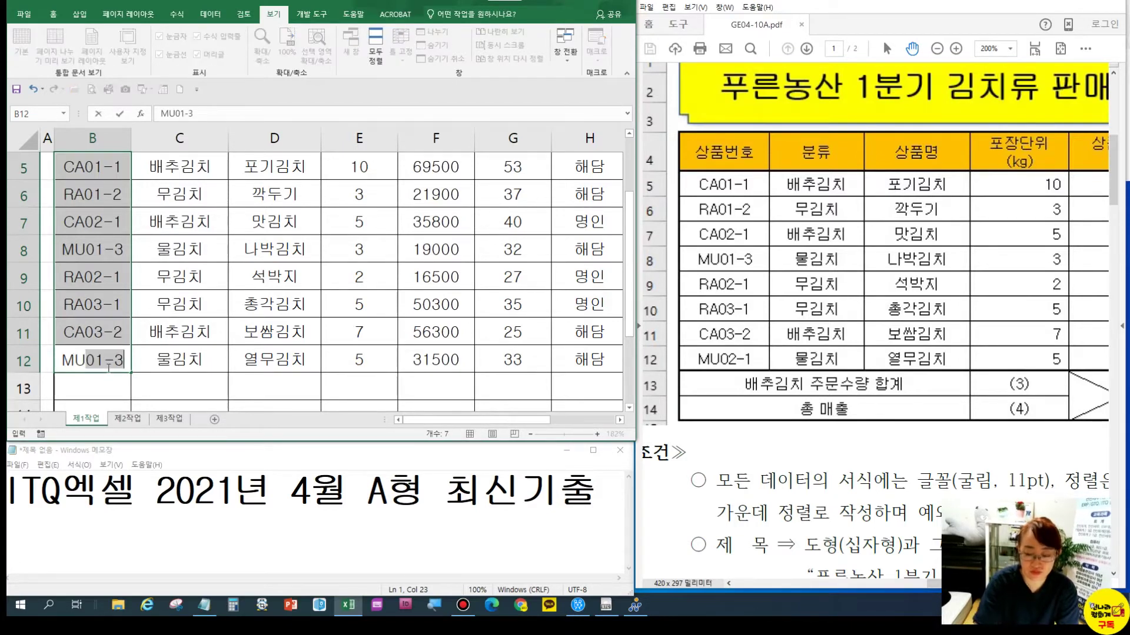
{"action": "type", "text": "-02-01"}
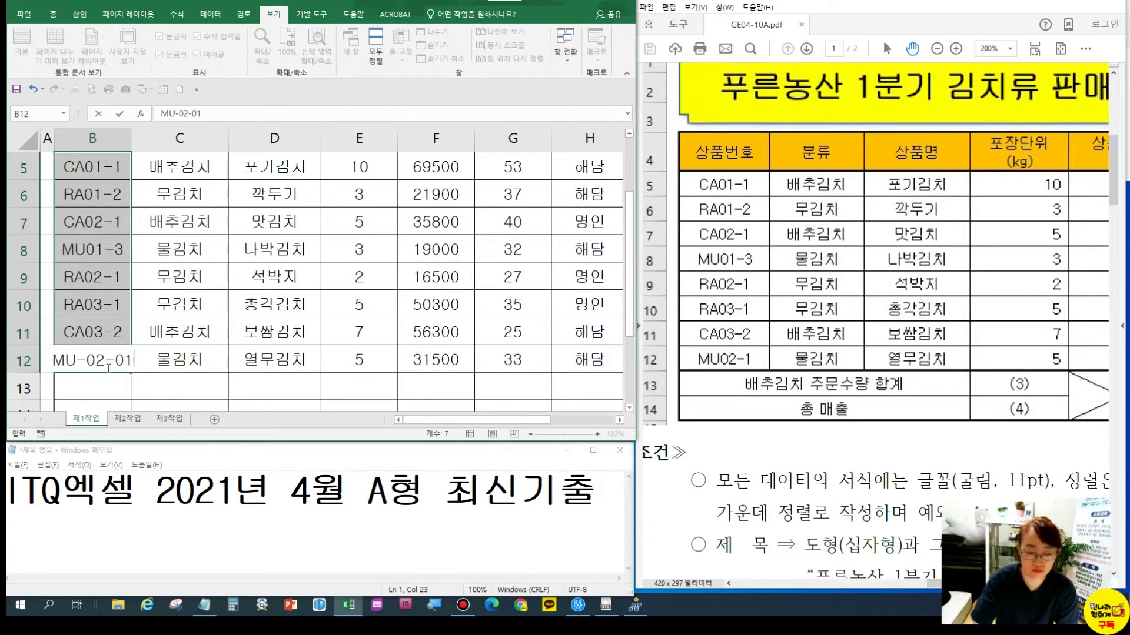
{"action": "key", "text": "BackSpace"}
{"action": "key", "text": "BackSpace"}
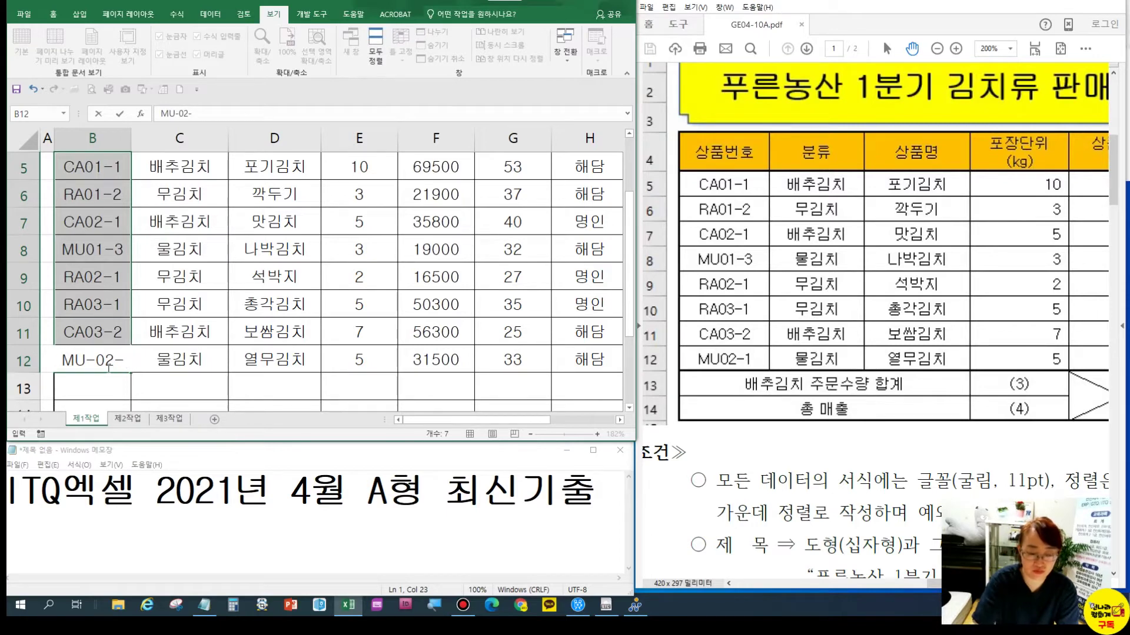
{"action": "key", "text": "BackSpace"}
{"action": "key", "text": "BackSpace"}
{"action": "key", "text": "BackSpace"}
{"action": "key", "text": "BackSpace"}
{"action": "type", "text": "0"}
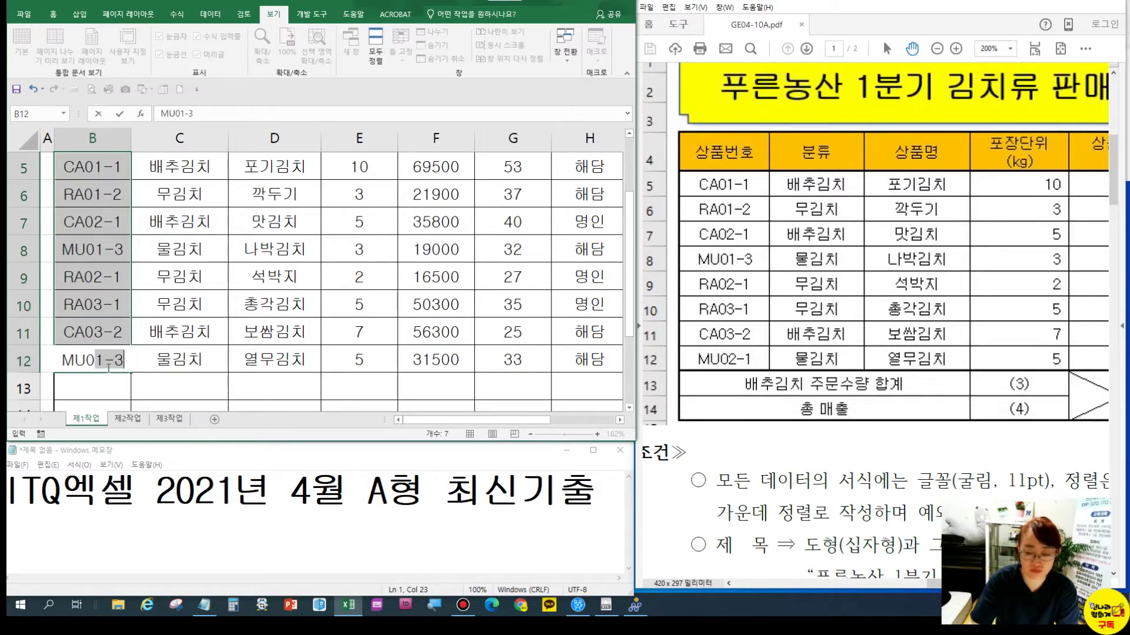
{"action": "type", "text": "2-1"}
{"action": "key", "text": "Return"}
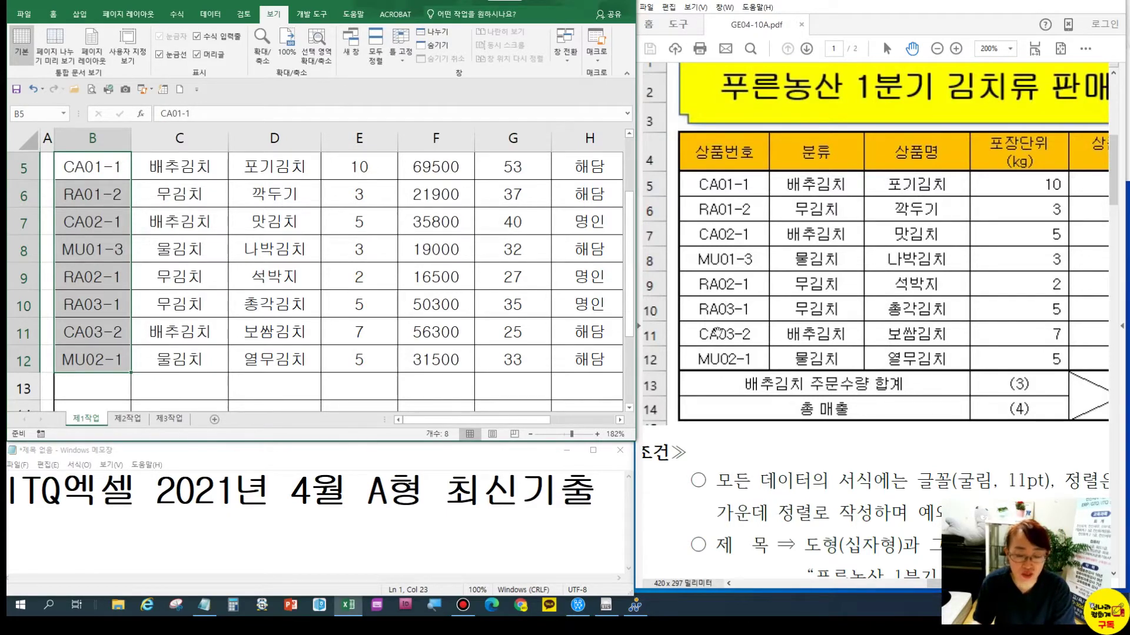
Merge B13:D13 and label it 배추김치 주문수량 합계
{"action": "left_click_drag", "start_coordinate": [94, 386], "coordinate": [233, 388]}
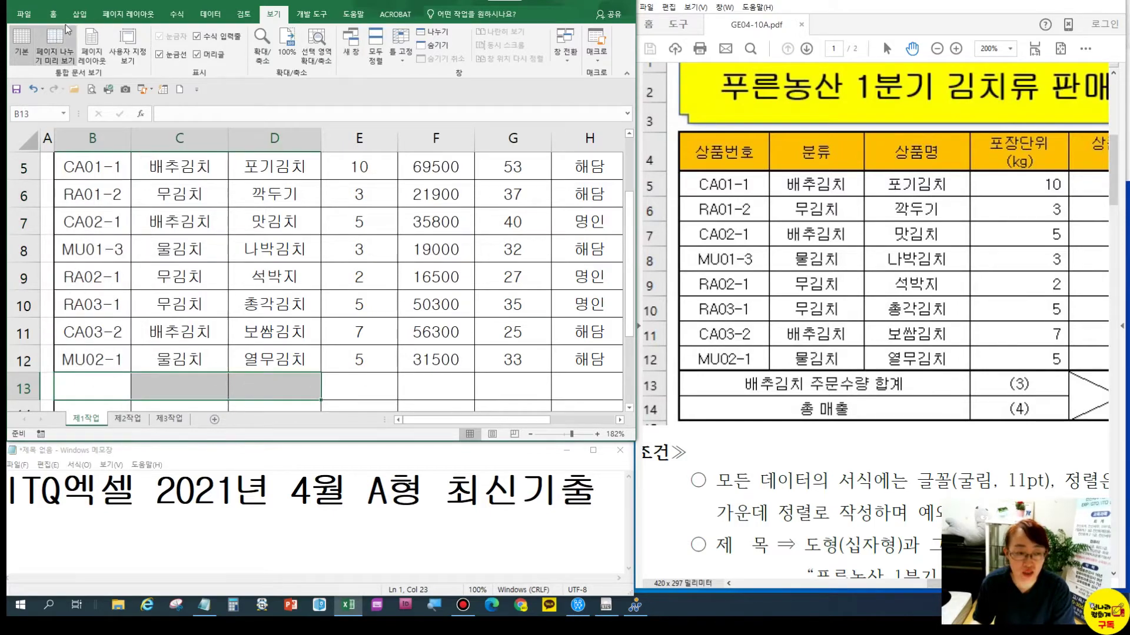
{"action": "left_click", "coordinate": [53, 14]}
{"action": "left_click", "coordinate": [289, 55]}
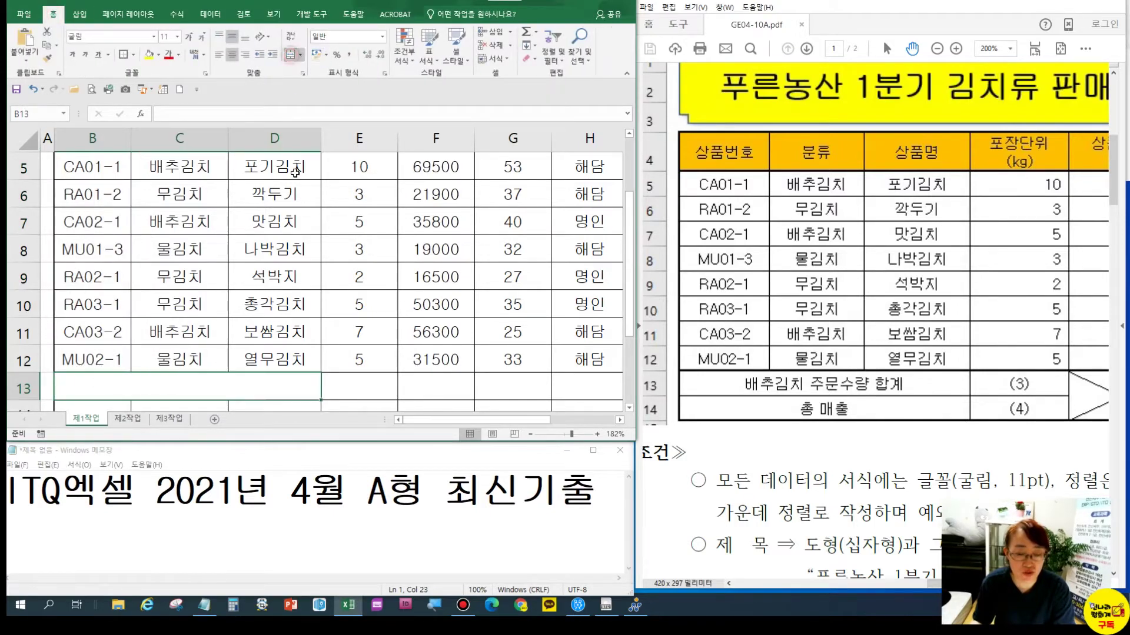
{"action": "type", "text": "QOCN"}
{"action": "key", "text": "BackSpace"}
{"action": "key", "text": "BackSpace"}
{"action": "key", "text": "BackSpace"}
{"action": "key", "text": "BackSpace"}
{"action": "key", "text": "Hangul"}
{"action": "type", "text": "배추"}
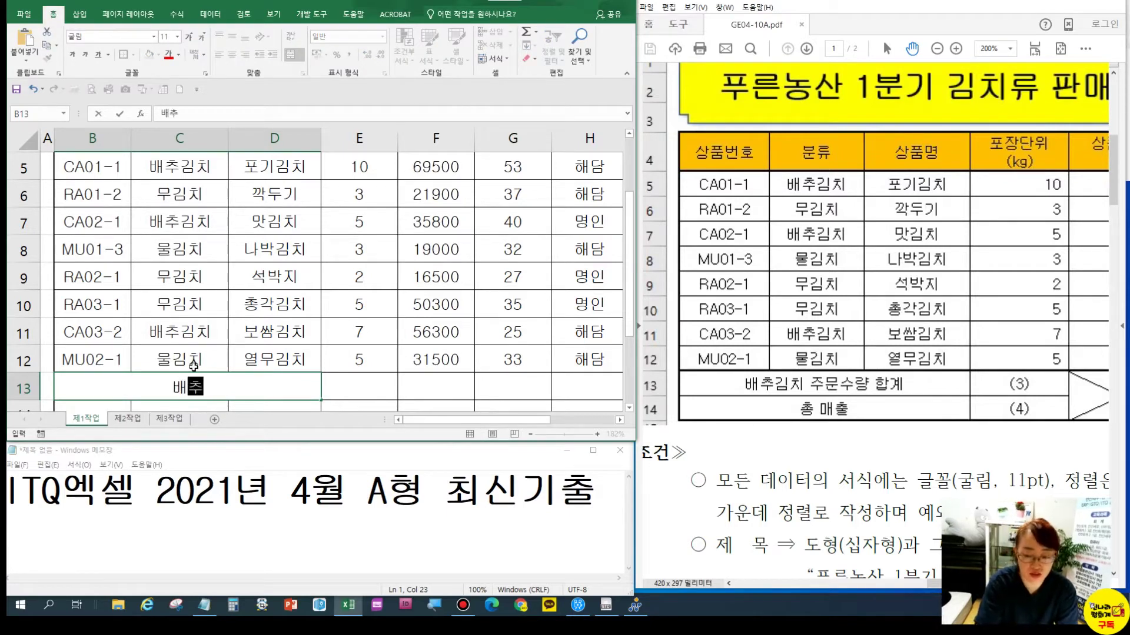
{"action": "type", "text": "김치 주문ㅅ수량 합ㄱ"}
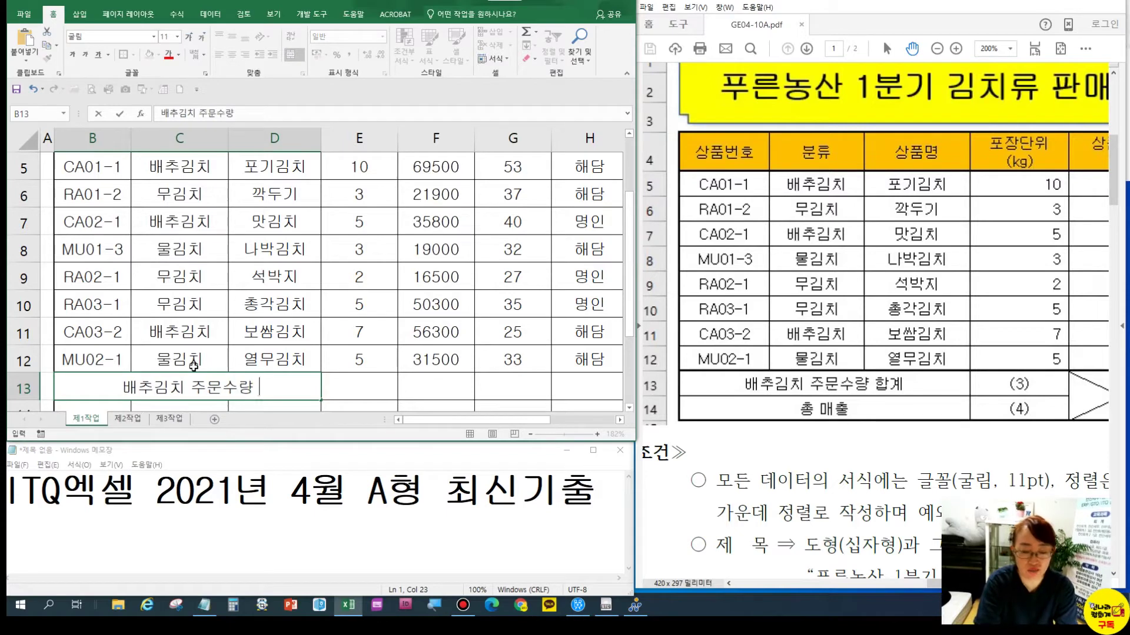
{"action": "key", "text": "Return"}
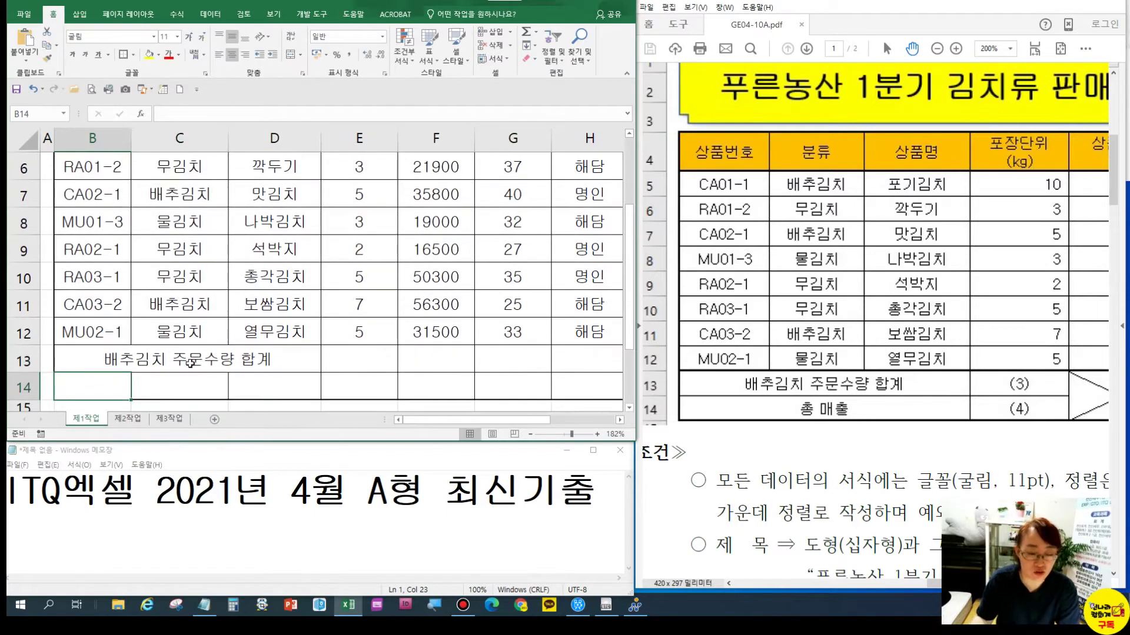
Merge B14:D14 and label it 총 매출
{"action": "left_click_drag", "start_coordinate": [110, 382], "coordinate": [274, 386]}
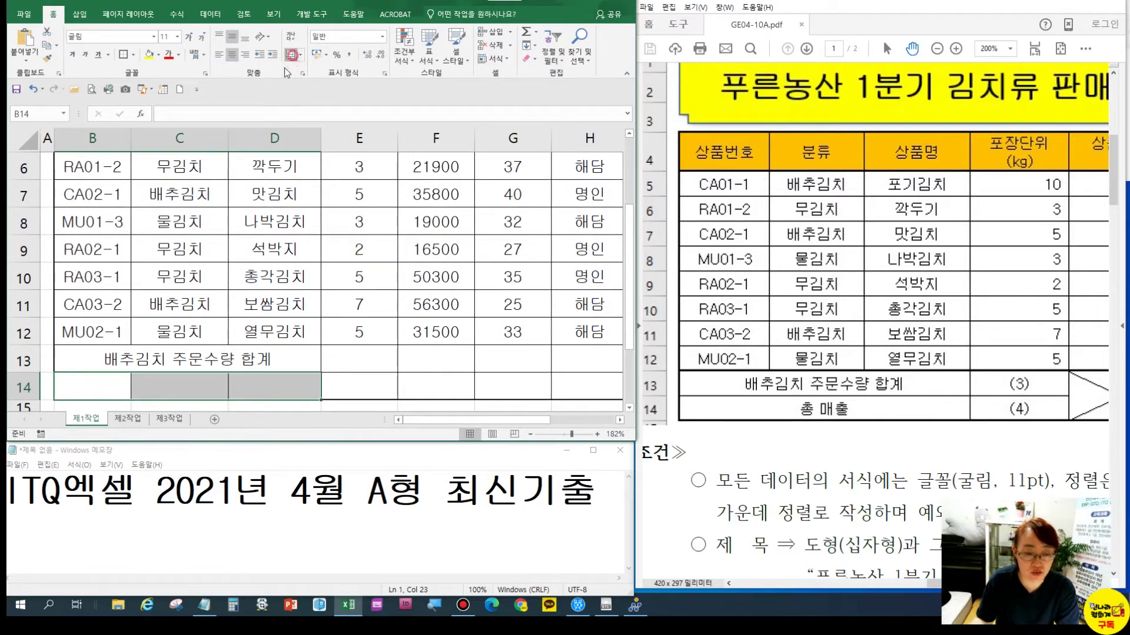
{"action": "left_click", "coordinate": [291, 54]}
{"action": "type", "text": "초ㅓㅇ 맺₩₩₩"}
{"action": "key", "text": "BackSpace"}
{"action": "key", "text": "BackSpace"}
{"action": "key", "text": "BackSpace"}
{"action": "key", "text": "BackSpace"}
{"action": "key", "text": "BackSpace"}
{"action": "key", "text": "BackSpace"}
{"action": "key", "text": "BackSpace"}
{"action": "key", "text": "BackSpace"}
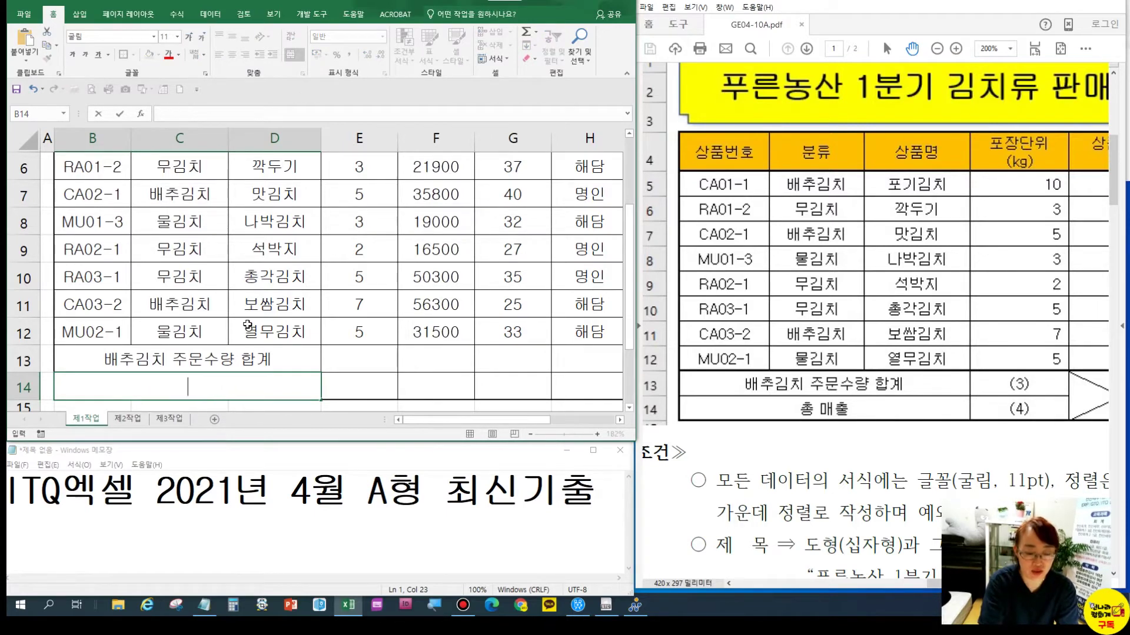
{"action": "type", "text": "총 매출"}
{"action": "key", "text": "Return"}
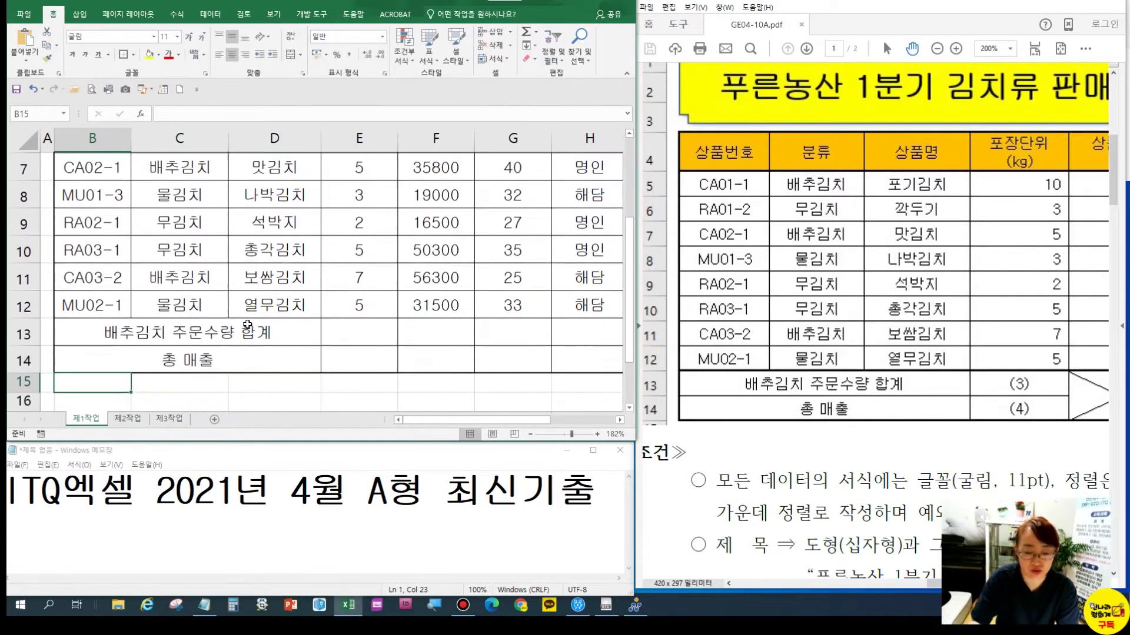
Merge F13 and F14 into one cell
{"action": "left_click_drag", "start_coordinate": [427, 326], "coordinate": [428, 356]}
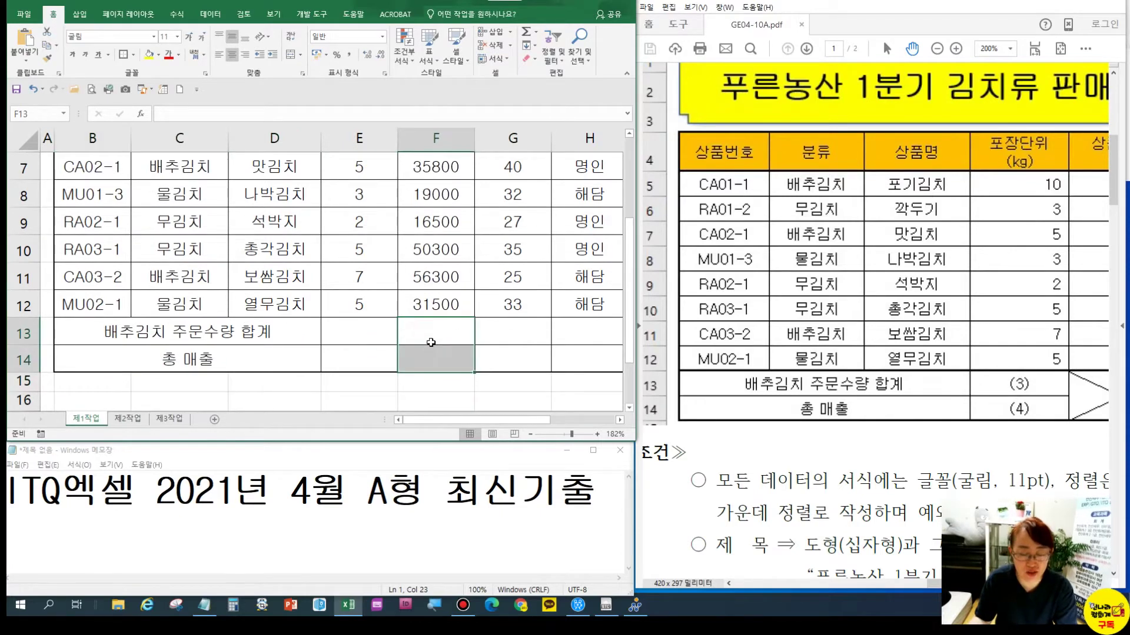
{"action": "left_click", "coordinate": [290, 54]}
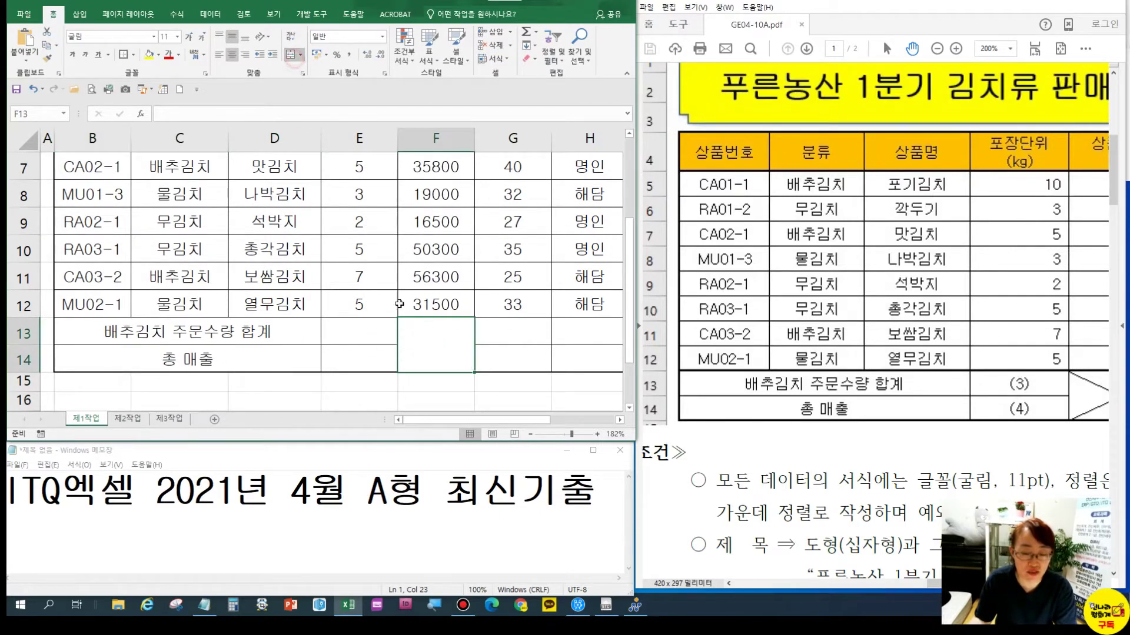
{"action": "left_click_drag", "start_coordinate": [988, 386], "coordinate": [792, 360]}
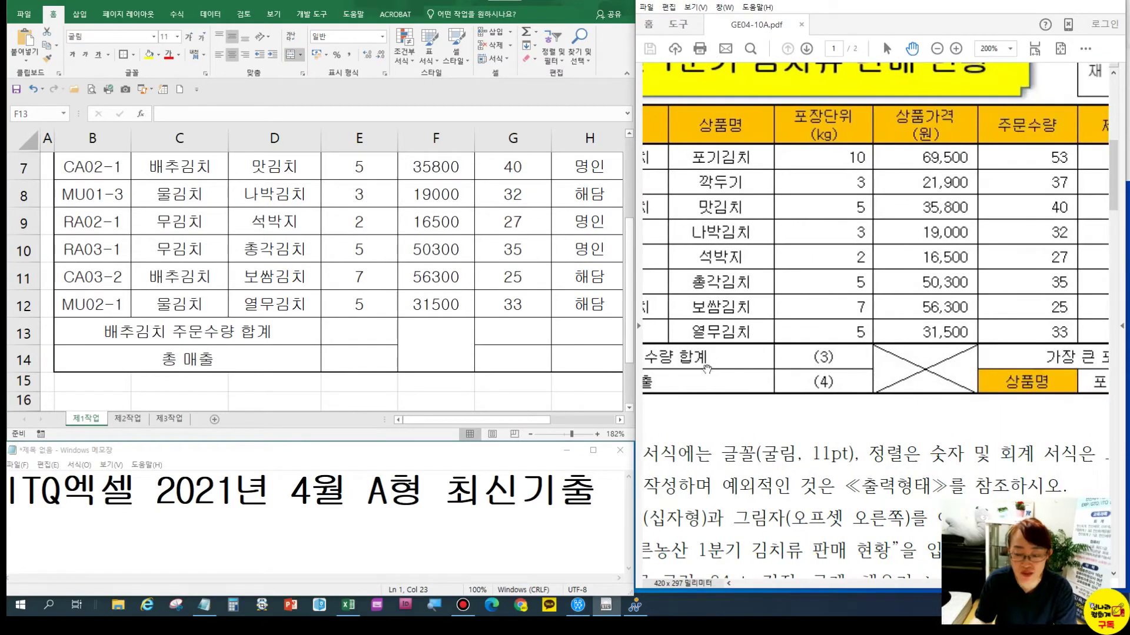
{"action": "left_click", "coordinate": [433, 349]}
Add both diagonal borders to merged F13:F14 to draw an X through it
{"action": "right_click", "coordinate": [433, 349]}
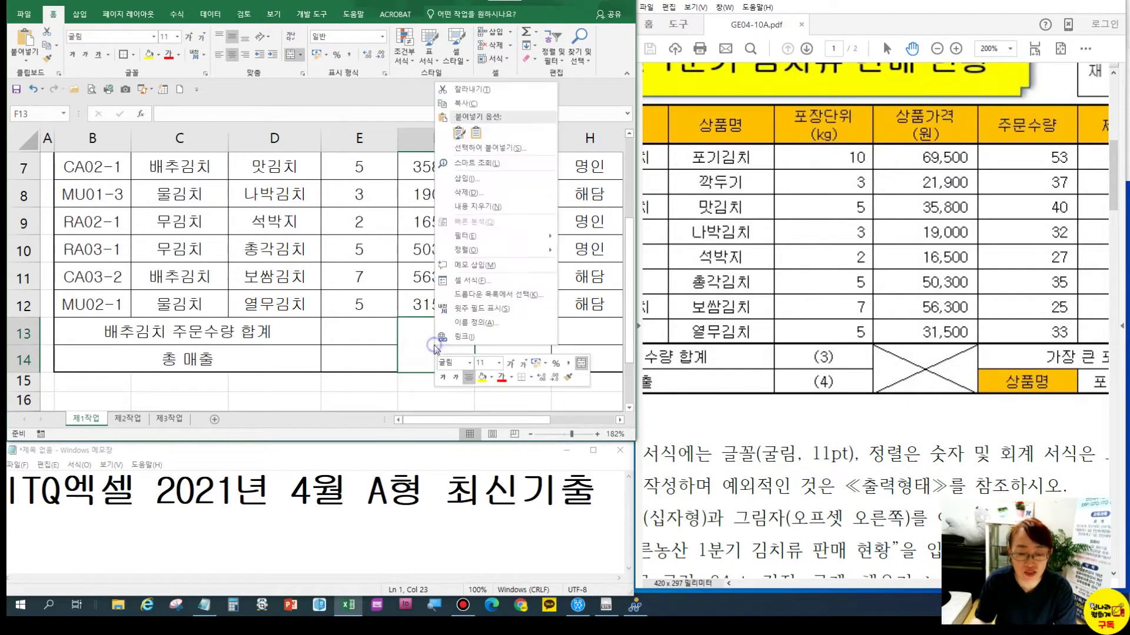
{"action": "left_click", "coordinate": [471, 277]}
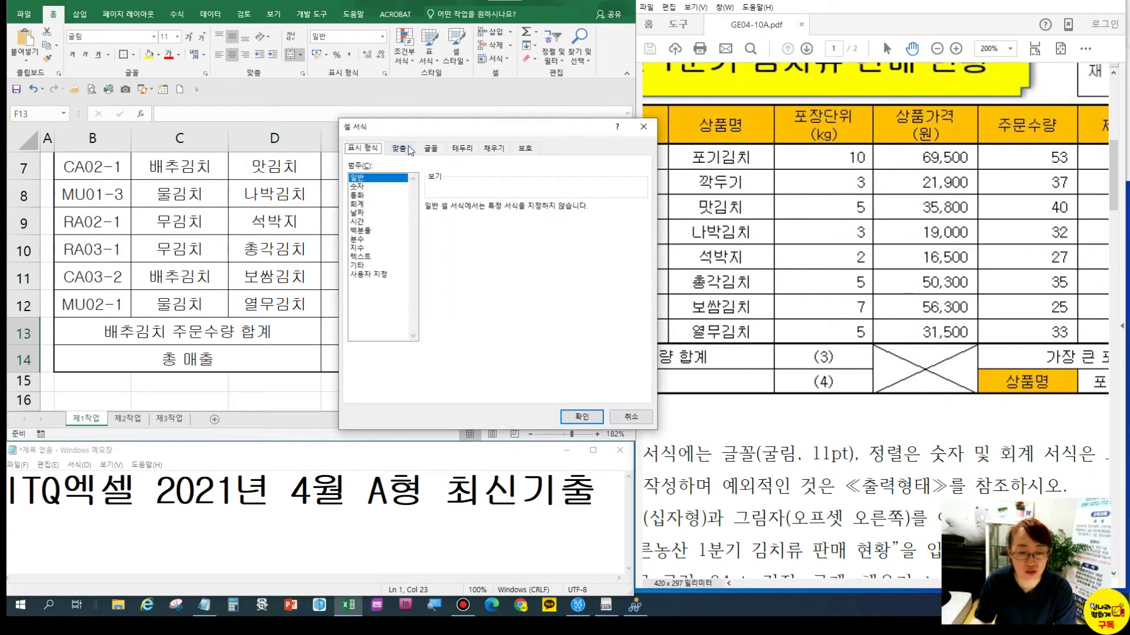
{"action": "left_click", "coordinate": [462, 148]}
{"action": "left_click", "coordinate": [473, 247]}
{"action": "left_click", "coordinate": [471, 281]}
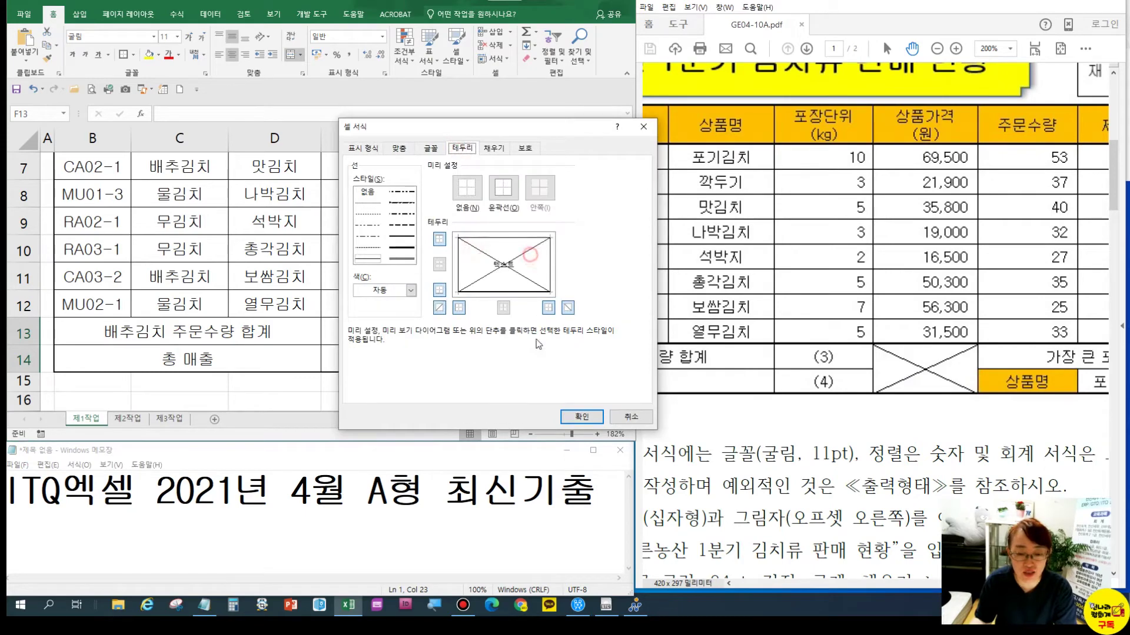
{"action": "left_click", "coordinate": [582, 416]}
Merge G13:I13 and enter the heading 가장 큰 포장단위(kg)
{"action": "left_click_drag", "start_coordinate": [505, 306], "coordinate": [294, 306]}
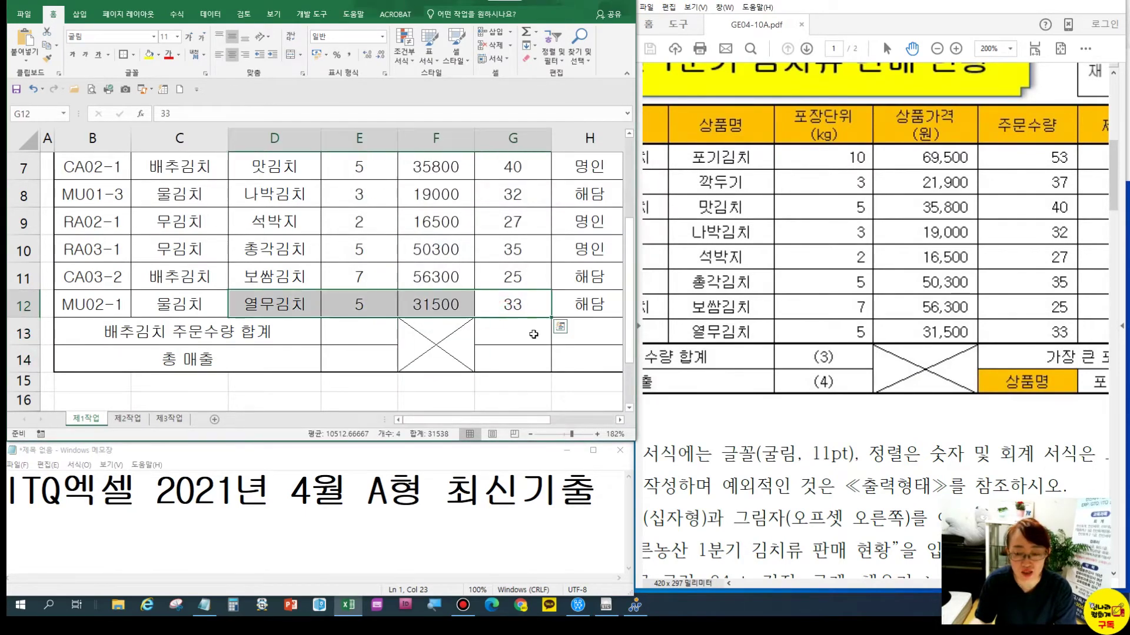
{"action": "left_click", "coordinate": [533, 334]}
{"action": "left_click_drag", "start_coordinate": [912, 327], "coordinate": [700, 321]}
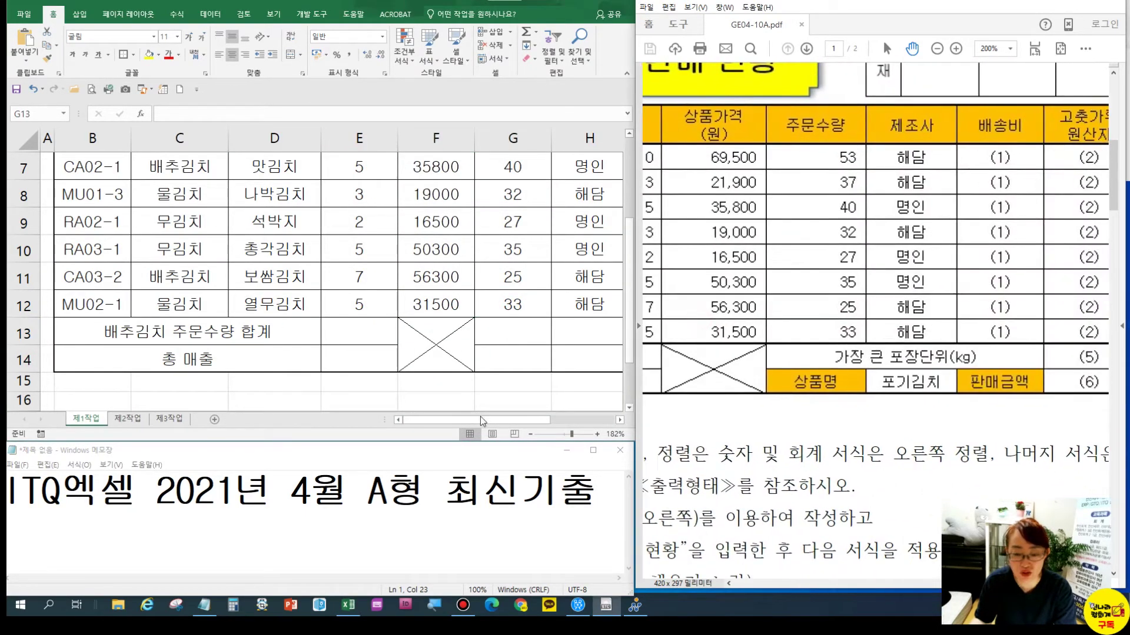
{"action": "scroll", "coordinate": [420, 340], "scroll_direction": "right", "scroll_amount": 3}
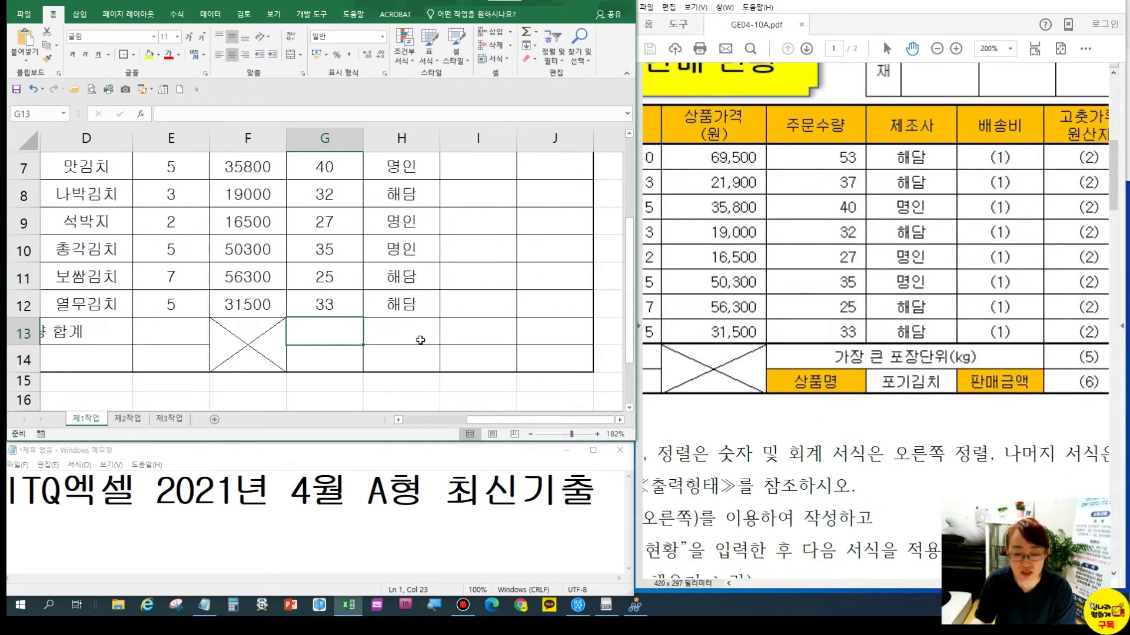
{"action": "left_click_drag", "start_coordinate": [376, 327], "coordinate": [449, 327]}
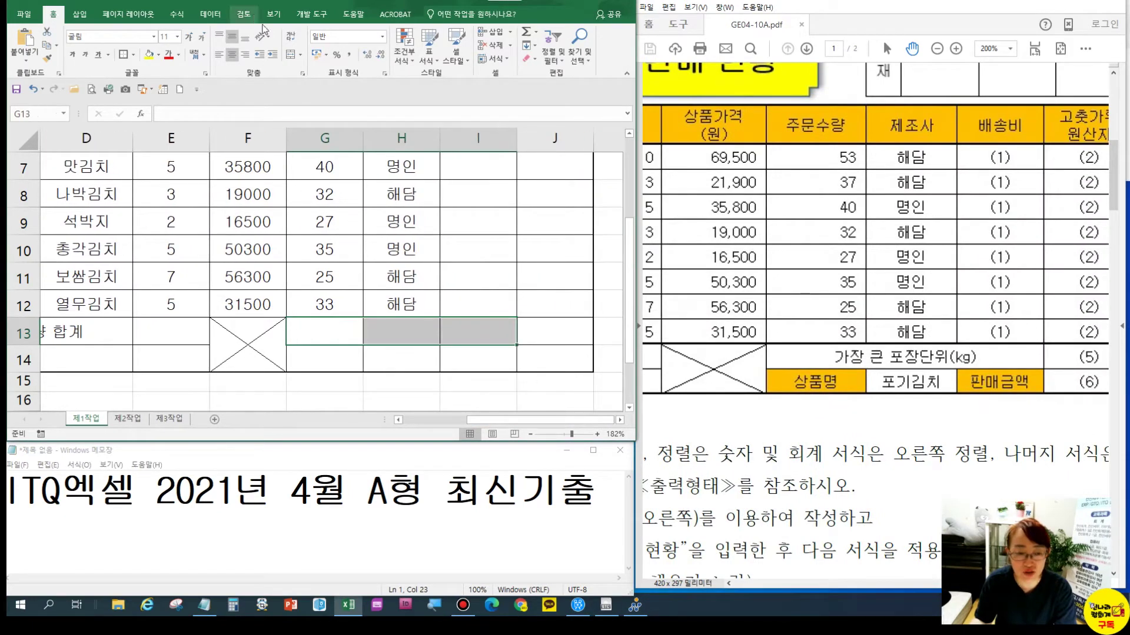
{"action": "left_click", "coordinate": [291, 55]}
{"action": "type", "text": "가장 큰 포장ㄷ"}
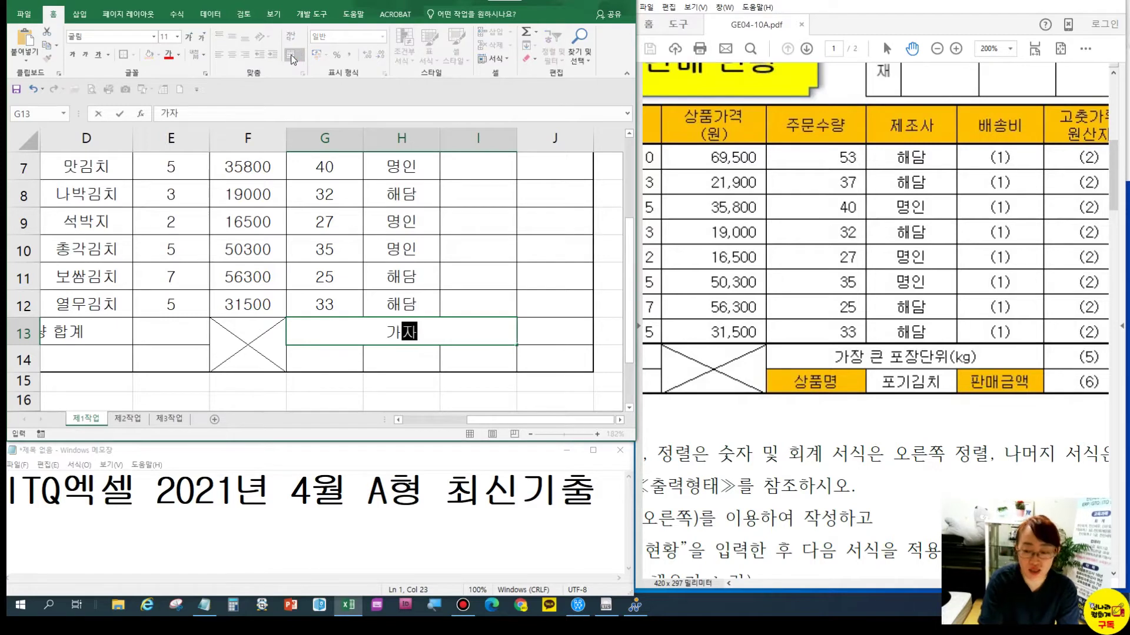
{"action": "type", "text": "단위(K"}
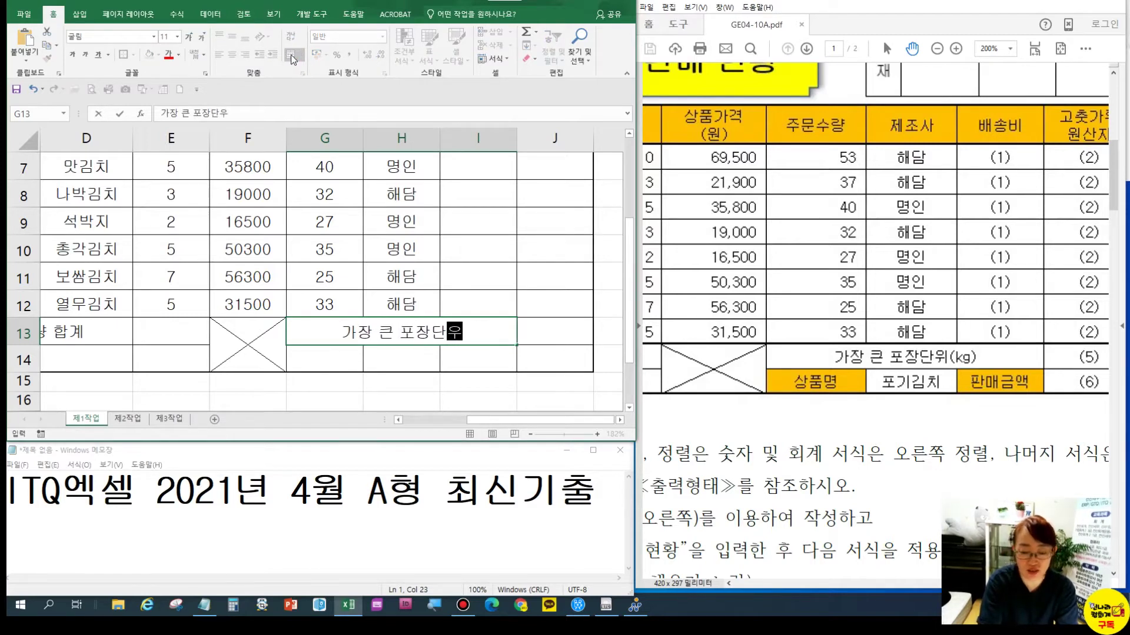
{"action": "key", "text": "BackSpace"}
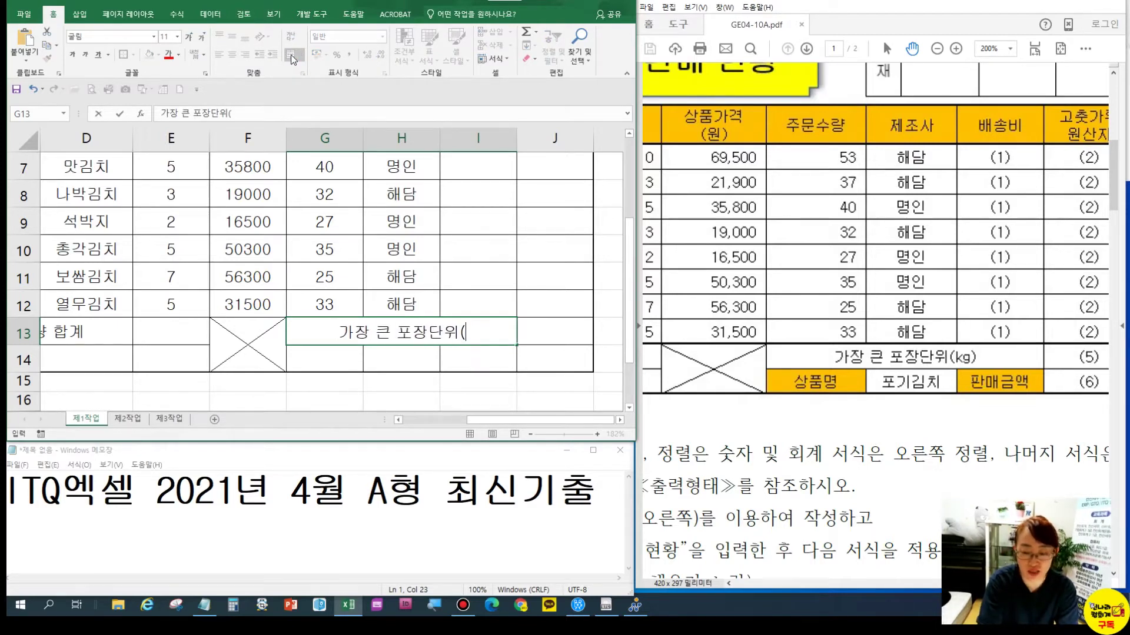
{"action": "type", "text": "kg)"}
{"action": "key", "text": "Return"}
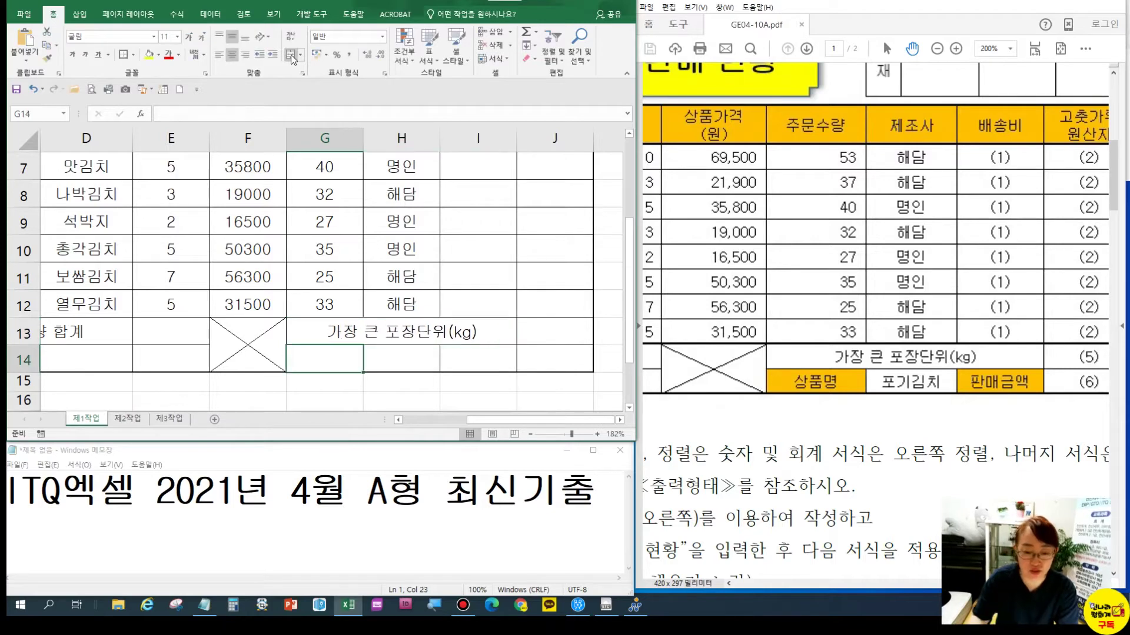
Label G14 상품명 and I14 판매금액
{"action": "type", "text": "tkdvn"}
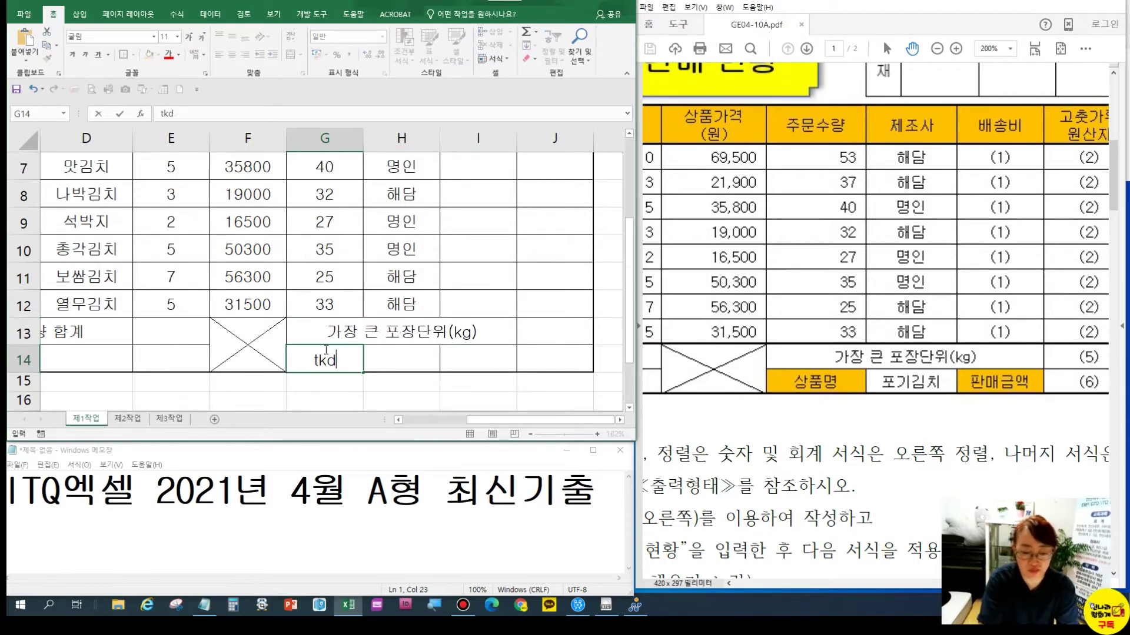
{"action": "key", "text": "BackSpace"}
{"action": "key", "text": "BackSpace"}
{"action": "key", "text": "BackSpace"}
{"action": "key", "text": "BackSpace"}
{"action": "key", "text": "BackSpace"}
{"action": "type", "text": "상품명"}
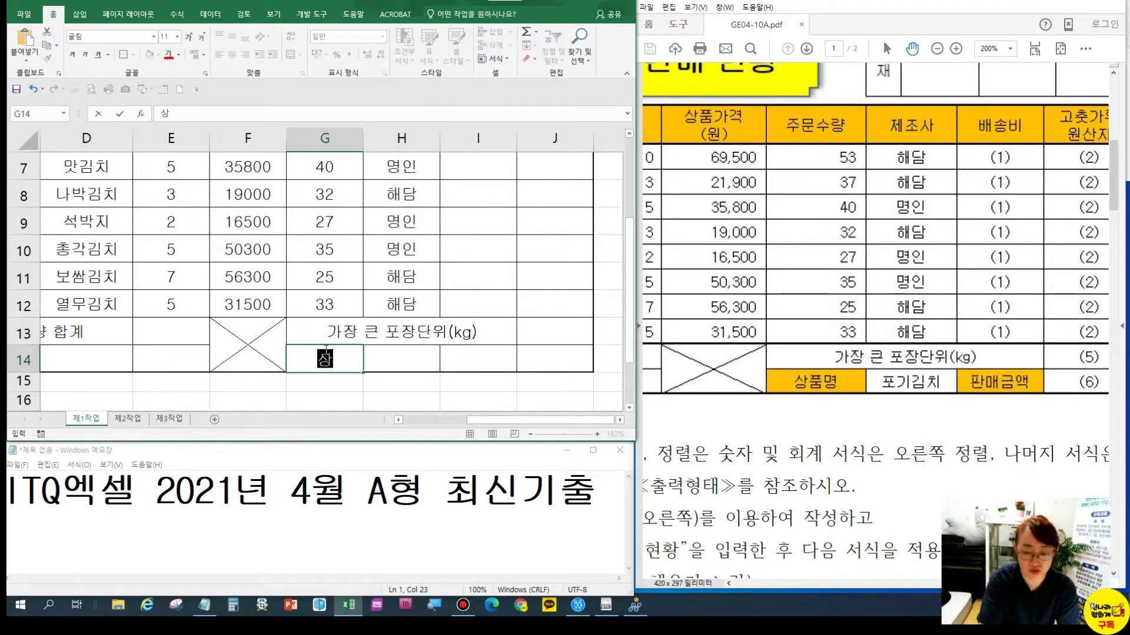
{"action": "key", "text": "Return"}
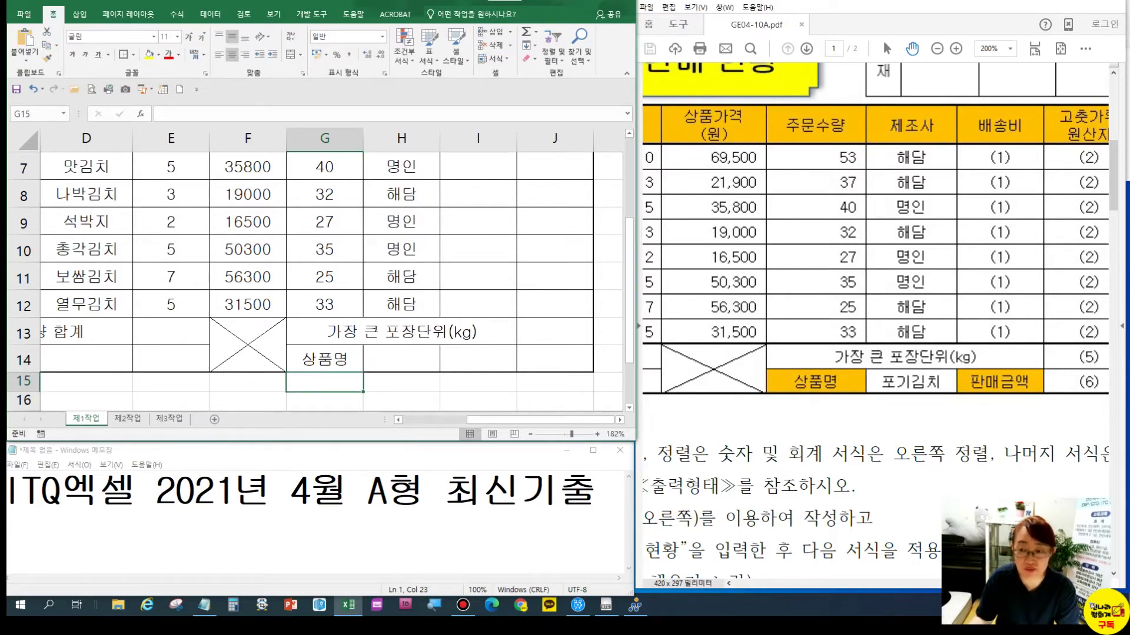
{"action": "left_click", "coordinate": [494, 356]}
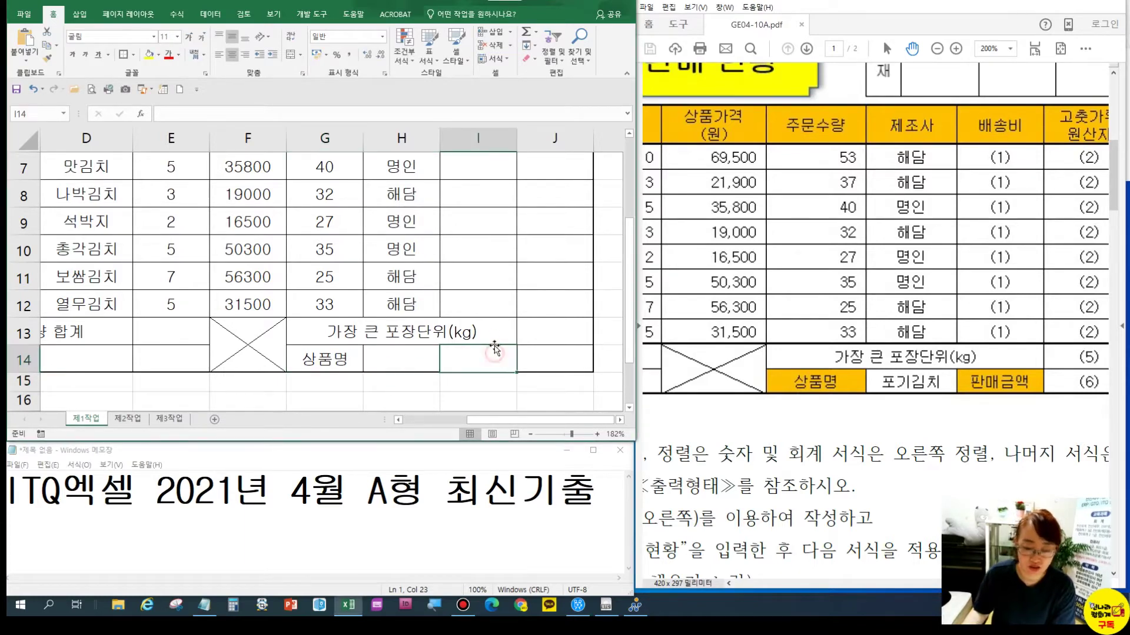
{"action": "type", "text": "판매금액"}
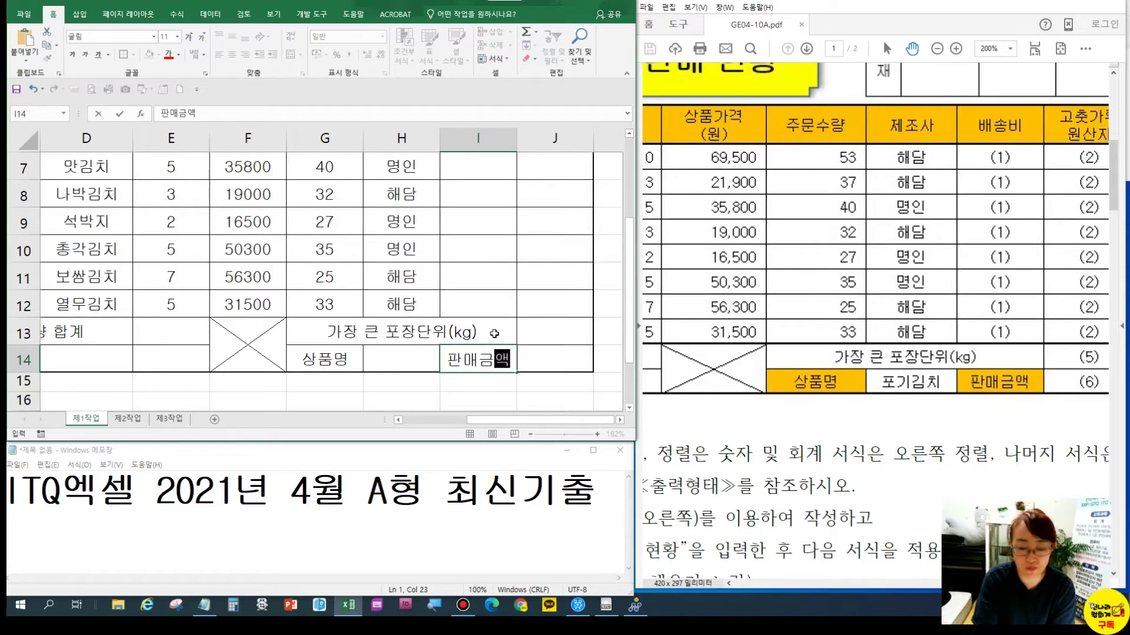
{"action": "key", "text": "Return"}
{"action": "left_click", "coordinate": [392, 353]}
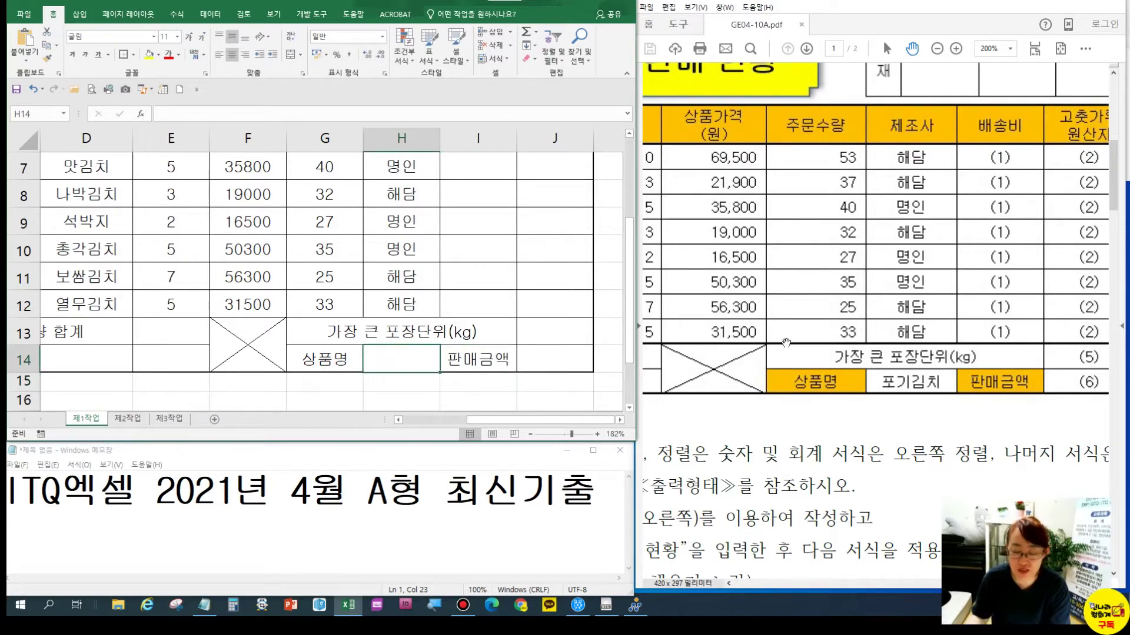
{"action": "left_click", "coordinate": [409, 299]}
{"action": "left_click", "coordinate": [377, 186]}
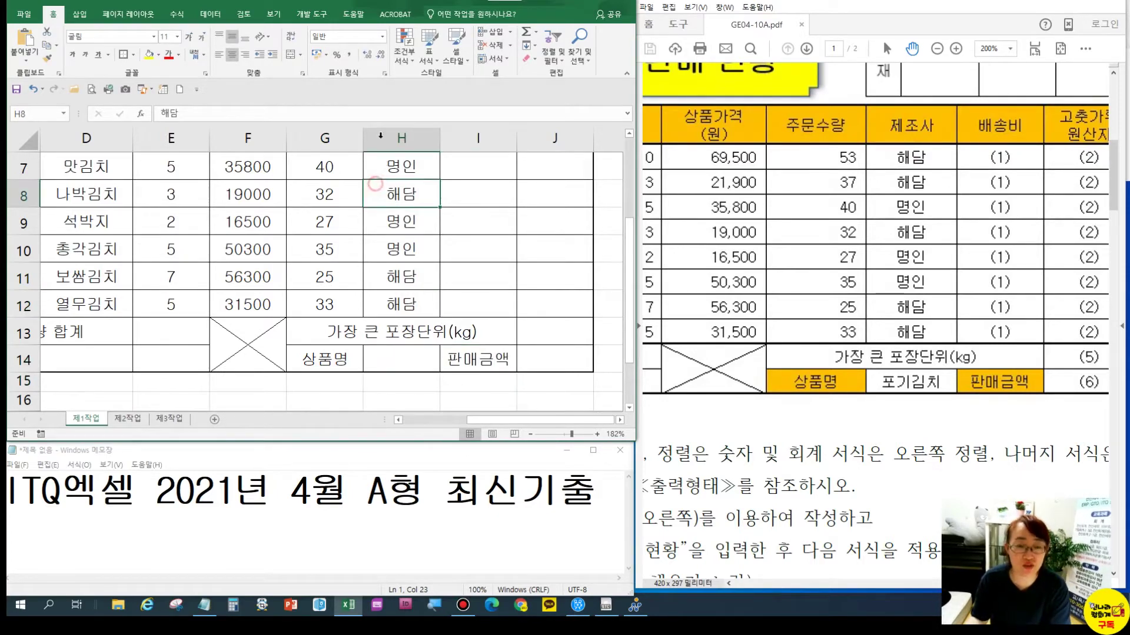
{"action": "left_click", "coordinate": [273, 13]}
Reset the sheet to 100% zoom and scroll back up to the top of the table
{"action": "left_click", "coordinate": [286, 40]}
{"action": "left_click", "coordinate": [225, 239]}
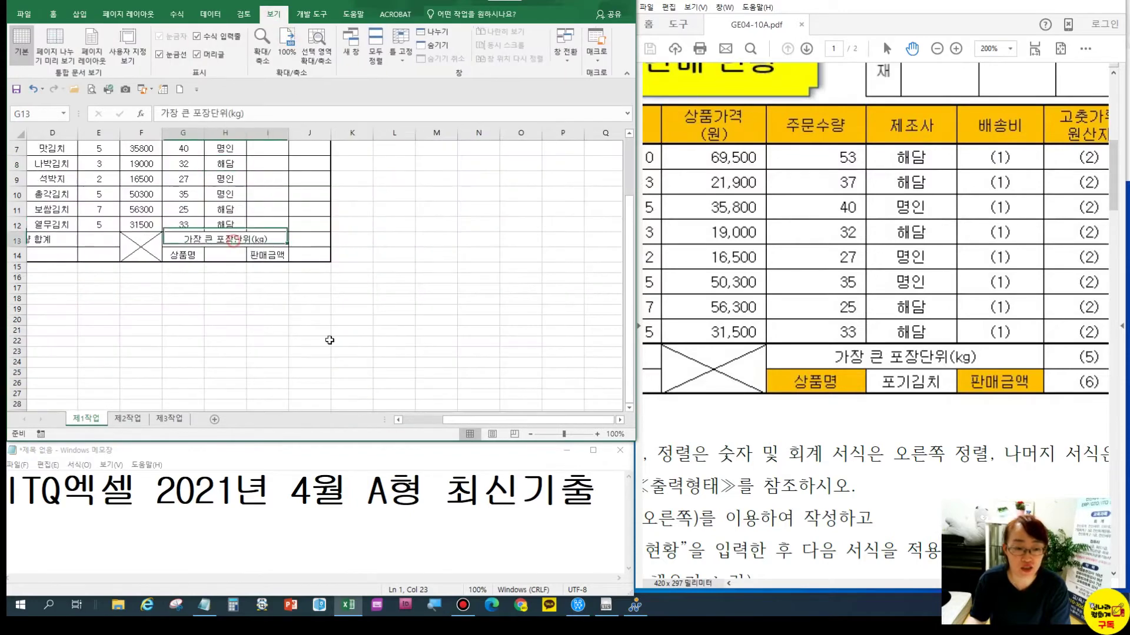
{"action": "left_click_drag", "start_coordinate": [526, 422], "coordinate": [471, 423]}
{"action": "left_click", "coordinate": [340, 320]}
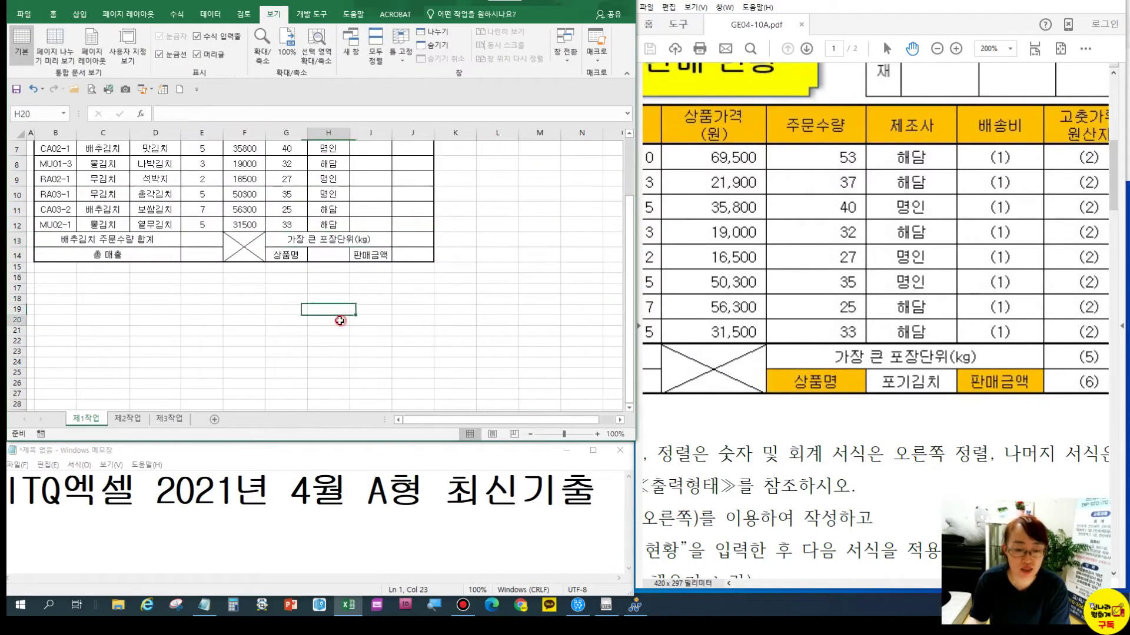
{"action": "scroll", "coordinate": [341, 320], "scroll_direction": "up", "scroll_amount": 2}
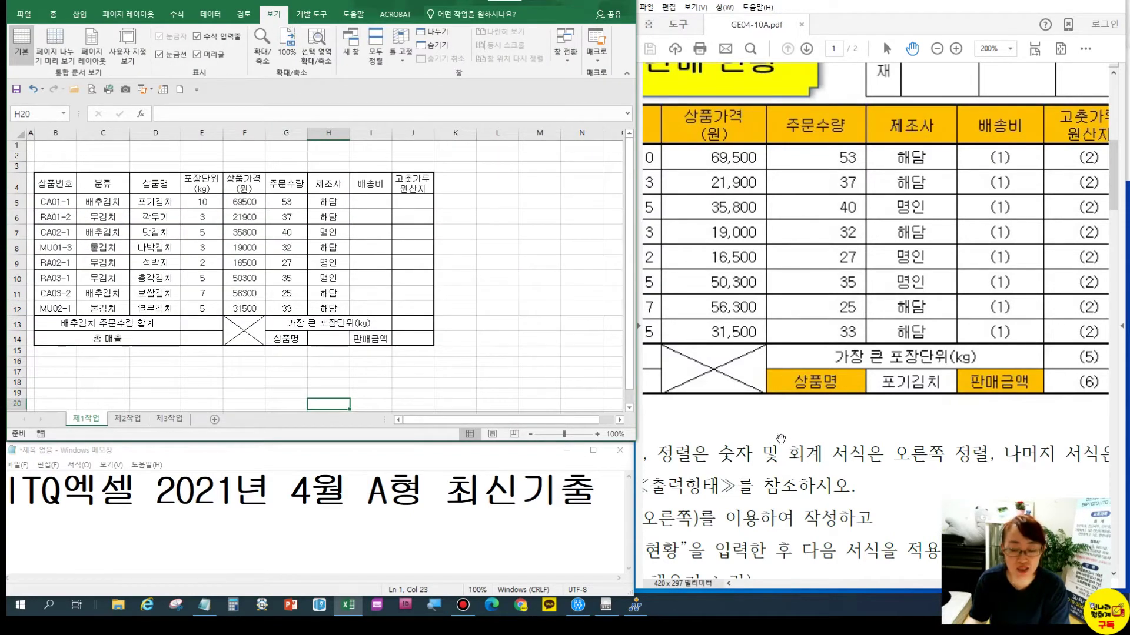
Check the table against the sample PDF, then select the package size, price and quantity figures
{"action": "left_click", "coordinate": [761, 468]}
{"action": "left_click_drag", "start_coordinate": [744, 461], "coordinate": [813, 449]}
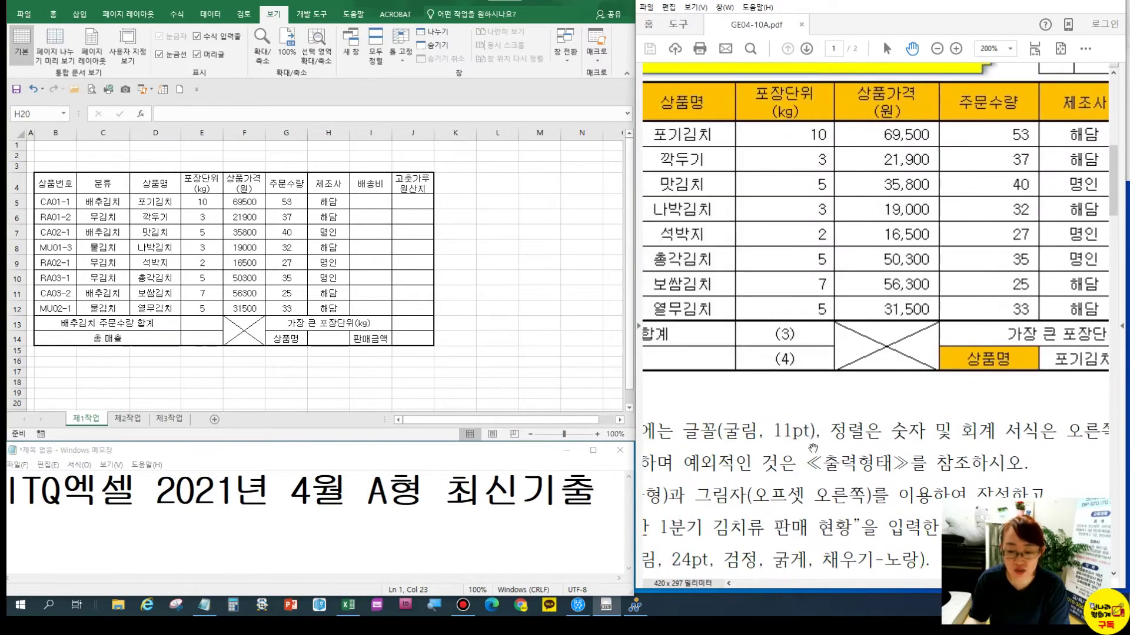
{"action": "left_click", "coordinate": [54, 21]}
{"action": "left_click", "coordinate": [57, 16]}
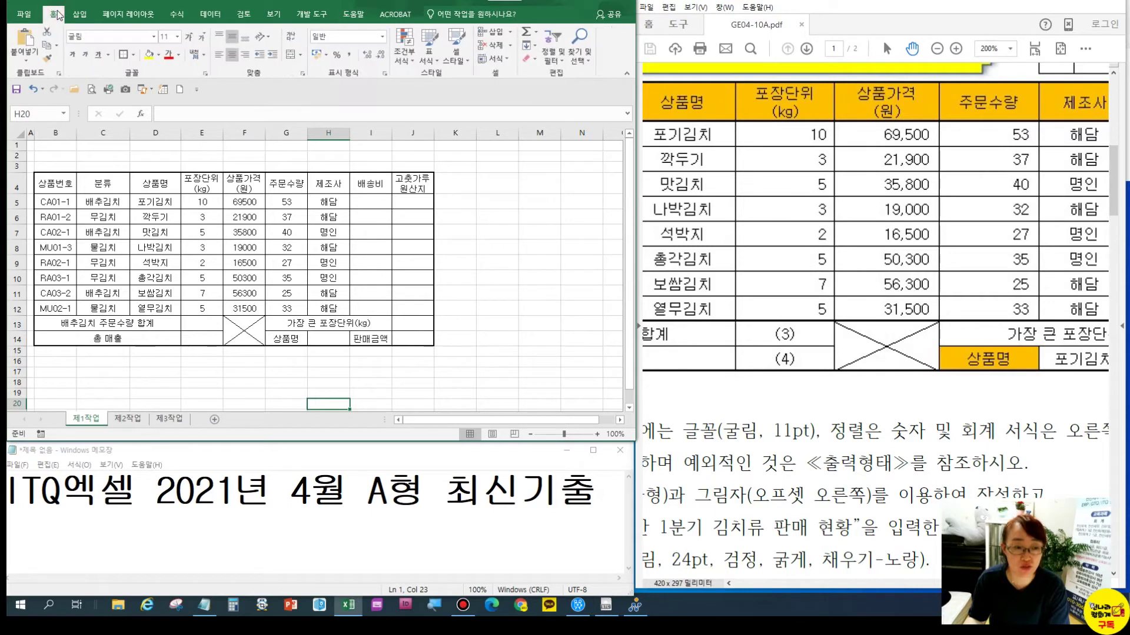
{"action": "left_click", "coordinate": [277, 248]}
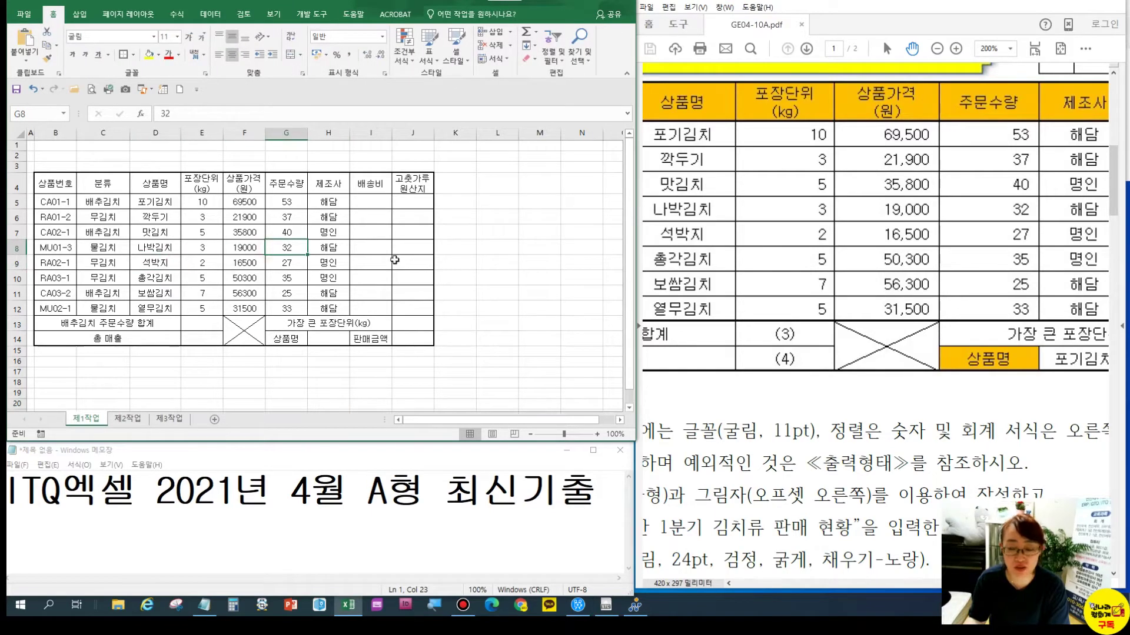
{"action": "left_click_drag", "start_coordinate": [904, 448], "coordinate": [863, 419]}
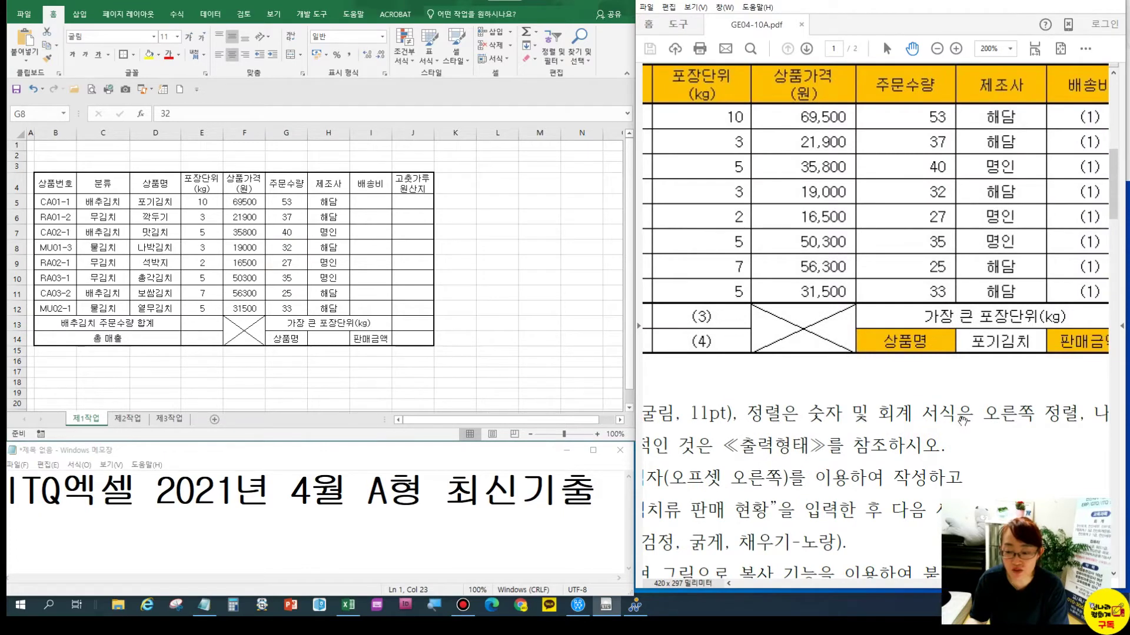
{"action": "left_click_drag", "start_coordinate": [784, 196], "coordinate": [854, 226]}
{"action": "left_click_drag", "start_coordinate": [202, 203], "coordinate": [295, 309]}
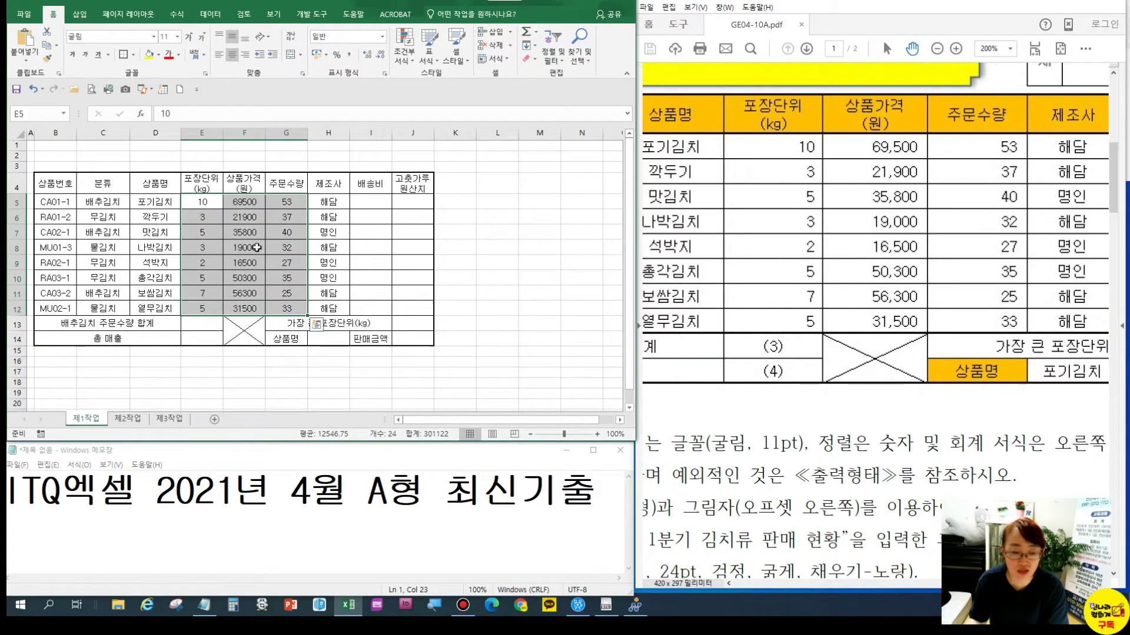
{"action": "key", "text": "ctrl+q"}
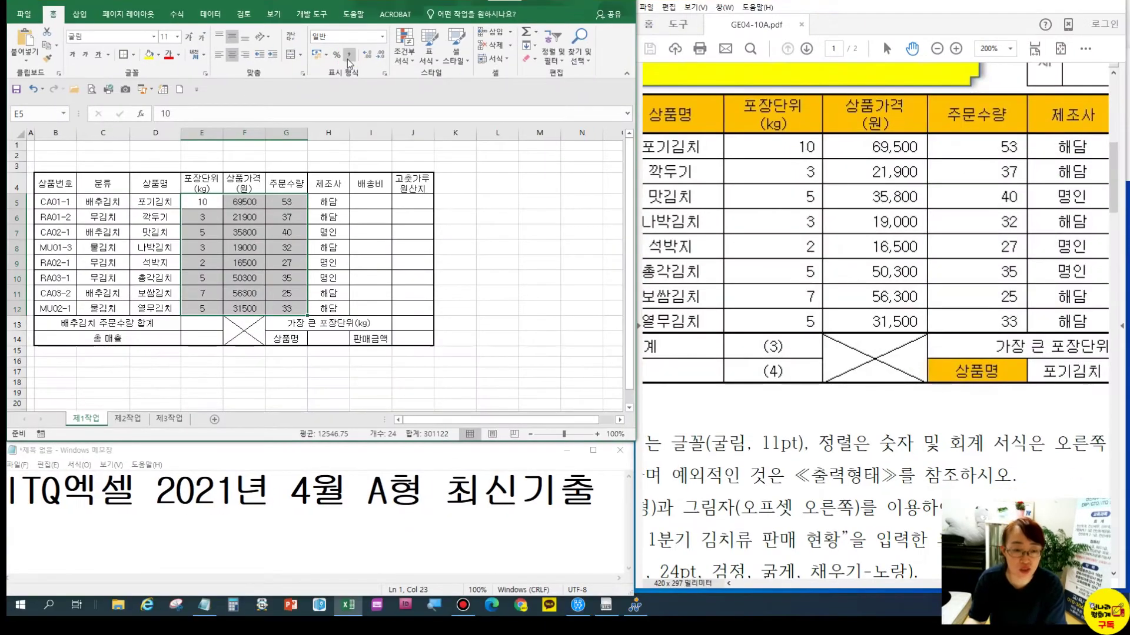
{"action": "left_click", "coordinate": [349, 54]}
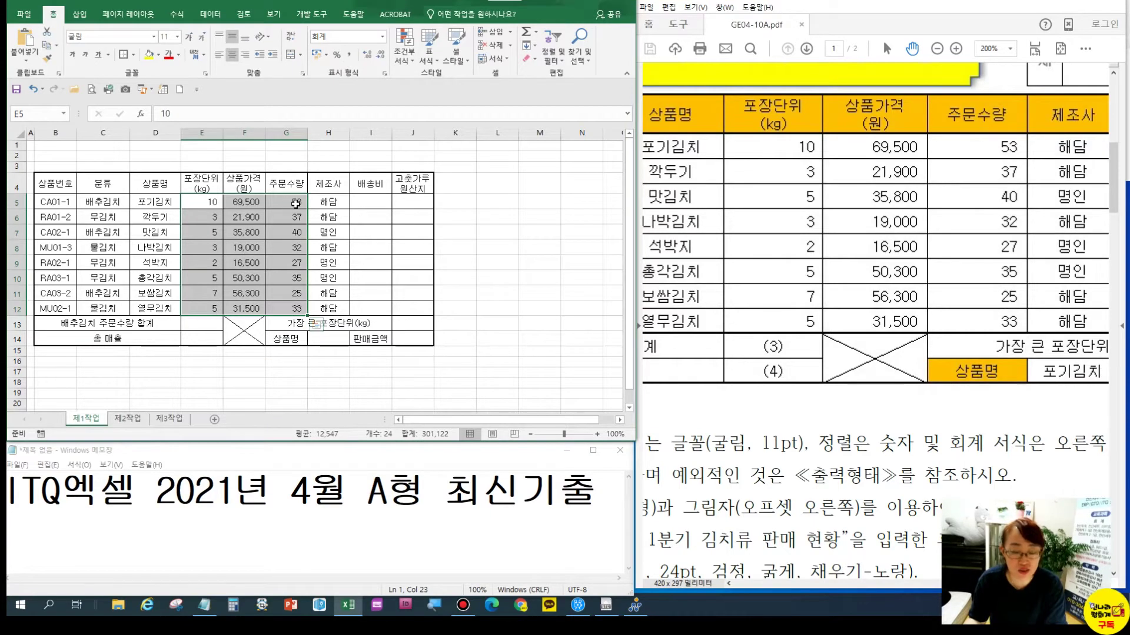
{"action": "left_click", "coordinate": [810, 154]}
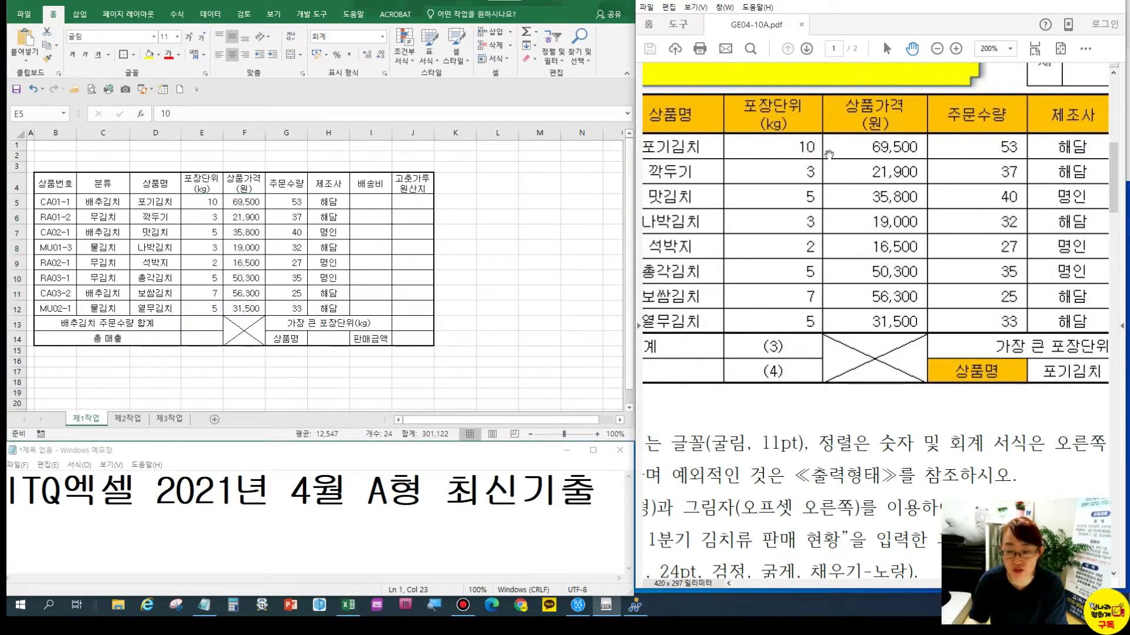
{"action": "left_click", "coordinate": [1101, 3]}
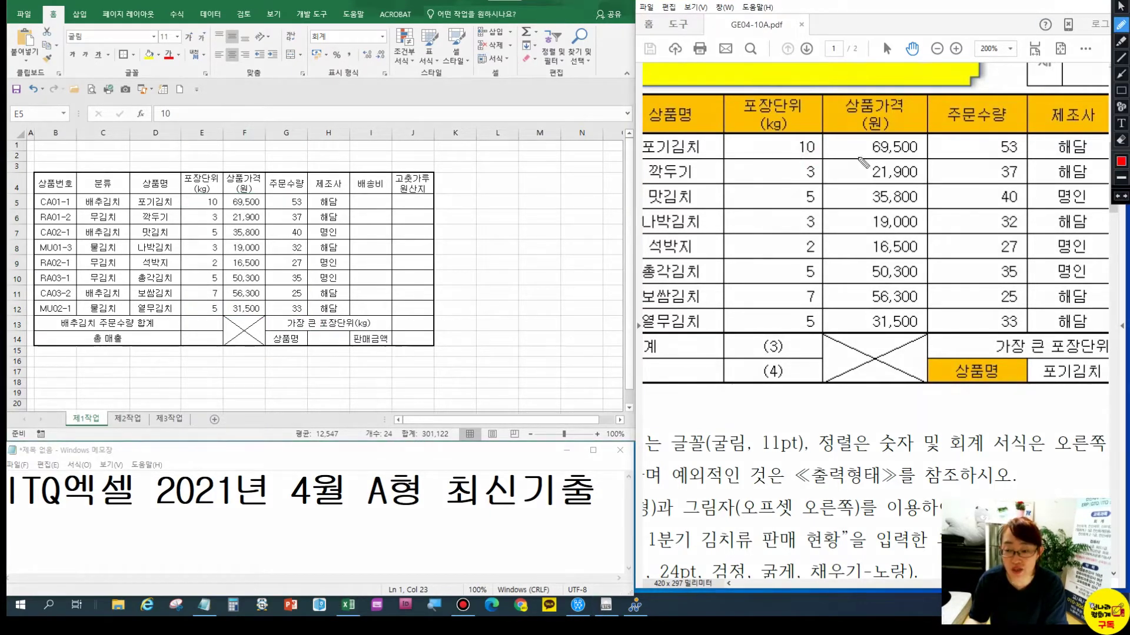
{"action": "left_click_drag", "start_coordinate": [816, 145], "coordinate": [834, 133]}
{"action": "left_click_drag", "start_coordinate": [916, 143], "coordinate": [929, 135]}
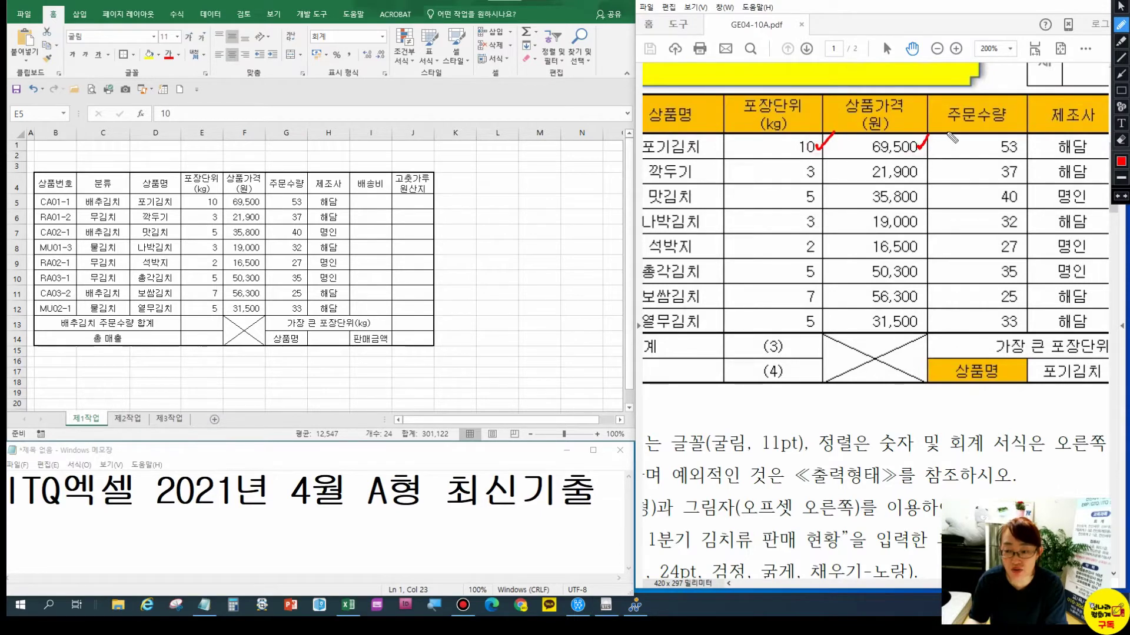
{"action": "mouse_move", "coordinate": [1013, 143]}
{"action": "left_mouse_down"}
{"action": "mouse_move", "coordinate": [1020, 151]}
{"action": "mouse_move", "coordinate": [1043, 121]}
{"action": "left_mouse_up"}
{"action": "mouse_move", "coordinate": [884, 154]}
{"action": "left_mouse_down"}
{"action": "mouse_move", "coordinate": [899, 155]}
{"action": "mouse_move", "coordinate": [900, 188]}
{"action": "mouse_move", "coordinate": [887, 204]}
{"action": "left_mouse_up"}
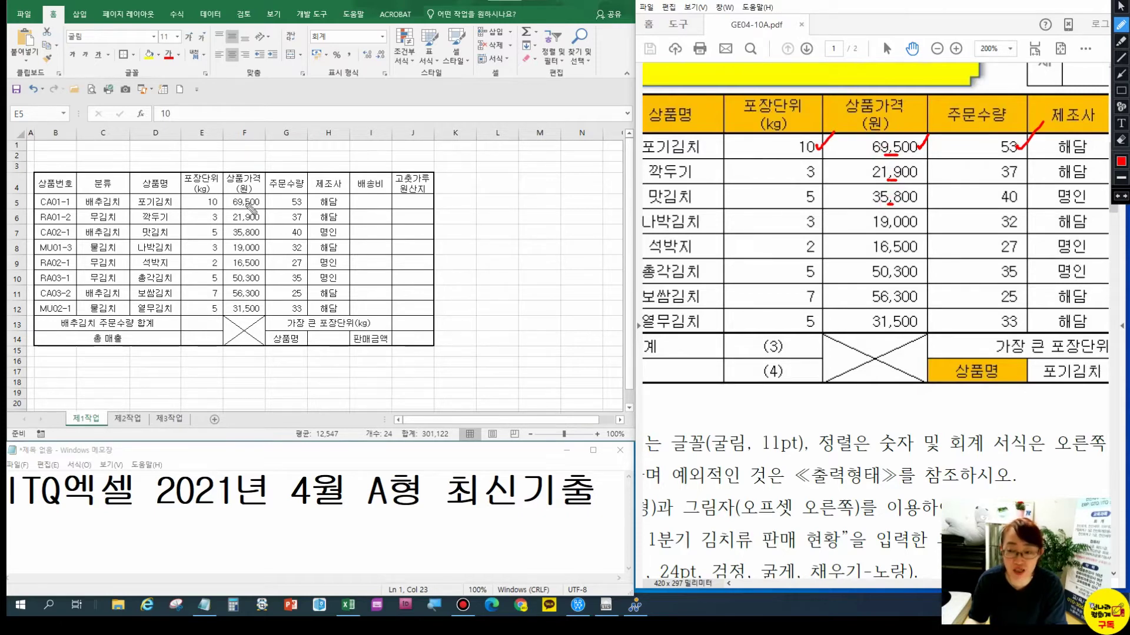
{"action": "key", "text": "Escape"}
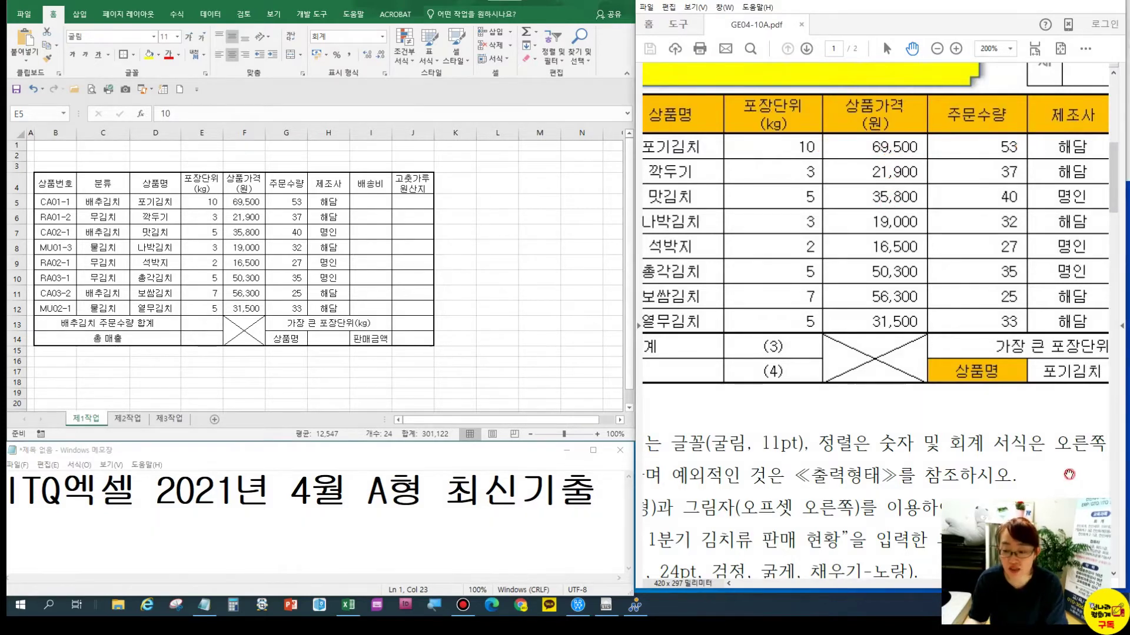
{"action": "left_click_drag", "start_coordinate": [1043, 456], "coordinate": [840, 405]}
{"action": "scroll", "coordinate": [942, 396], "scroll_direction": "left", "scroll_amount": 10}
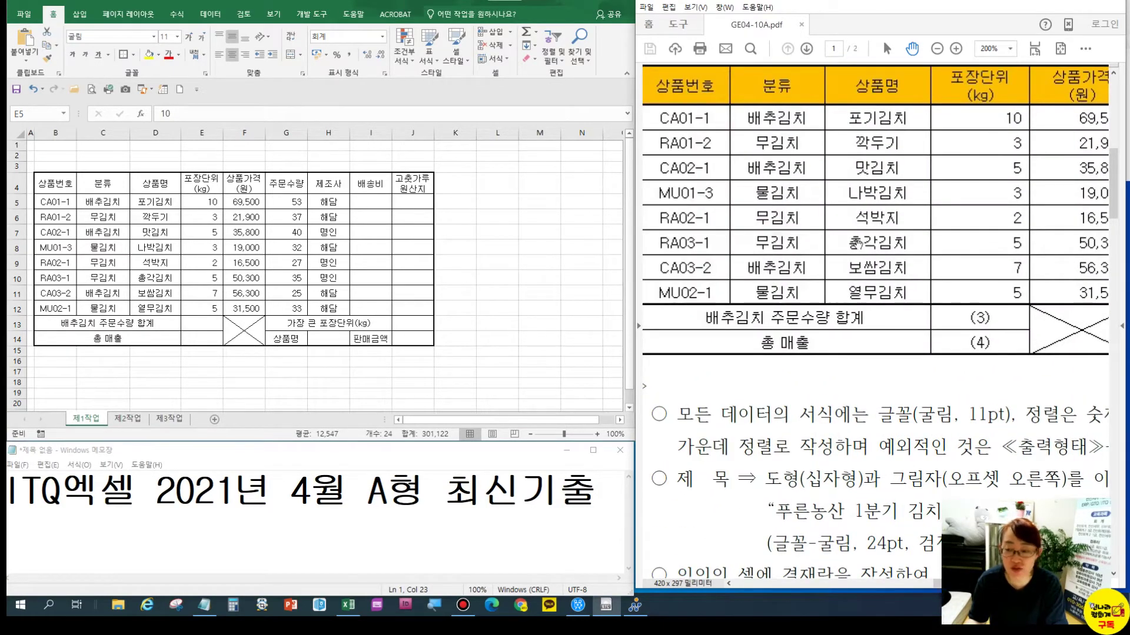
{"action": "scroll", "coordinate": [857, 244], "scroll_direction": "down", "scroll_amount": 5}
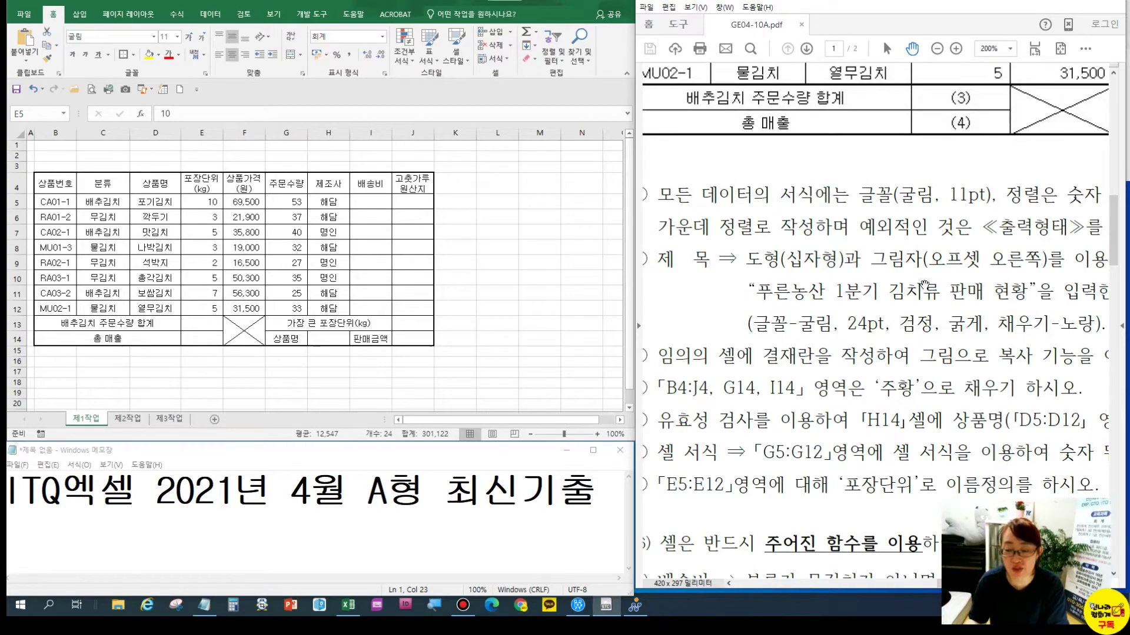
{"action": "scroll", "coordinate": [890, 246], "scroll_direction": "down", "scroll_amount": 2}
{"action": "scroll", "coordinate": [854, 270], "scroll_direction": "up", "scroll_amount": 5}
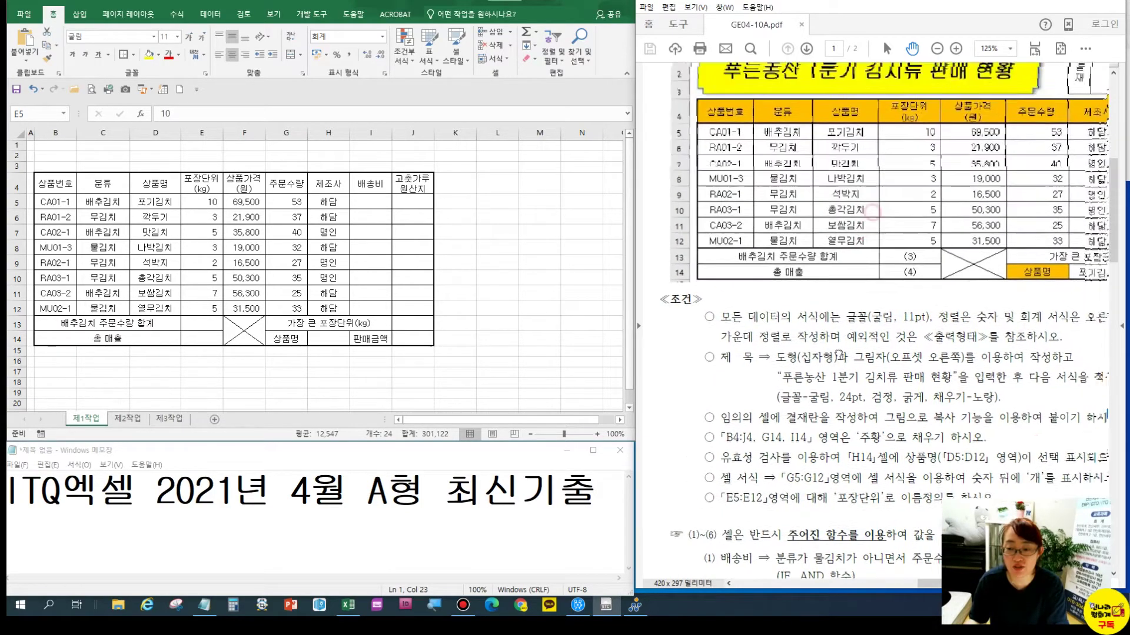
Set the height of rows 1 to 3 to 26
{"action": "left_click", "coordinate": [90, 202]}
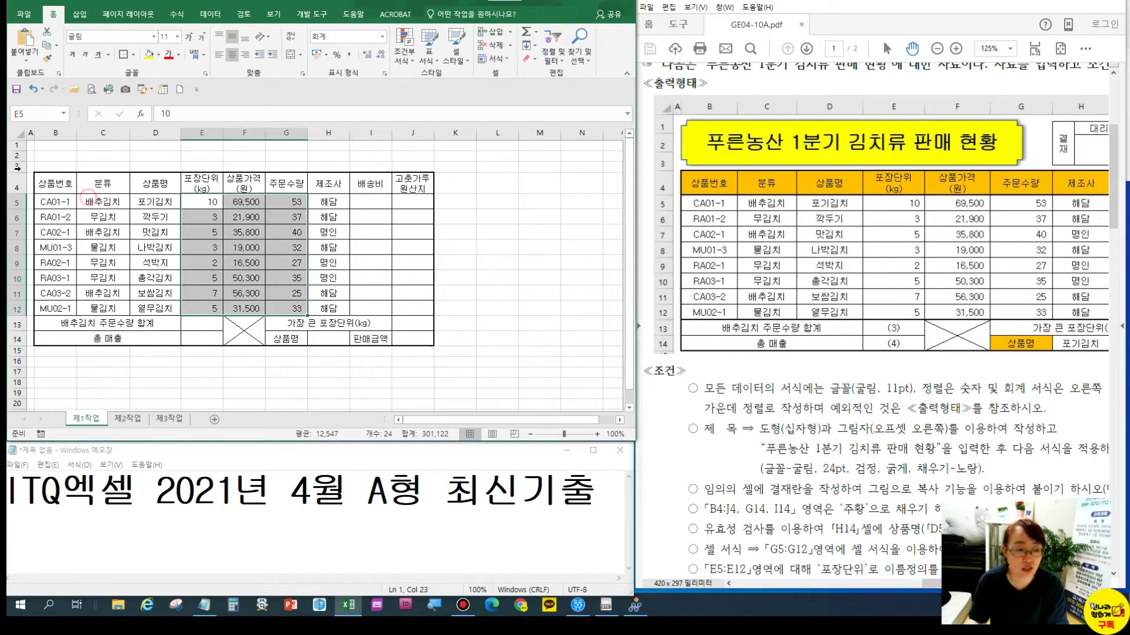
{"action": "left_click", "coordinate": [16, 145]}
{"action": "left_click_drag", "start_coordinate": [16, 145], "coordinate": [16, 168]}
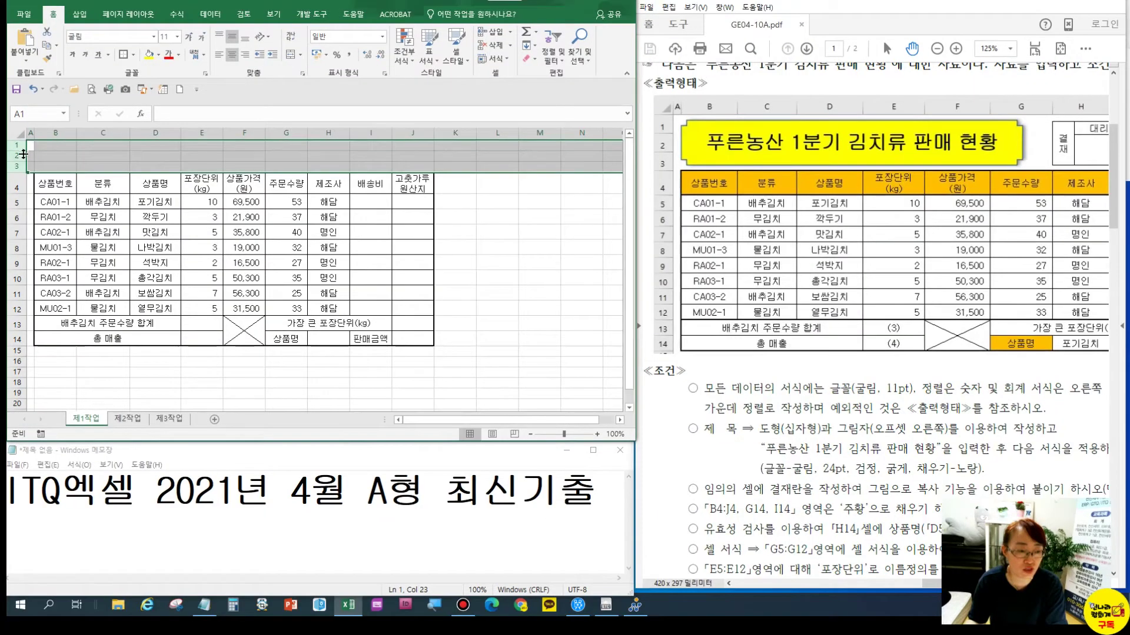
{"action": "right_click", "coordinate": [24, 154]}
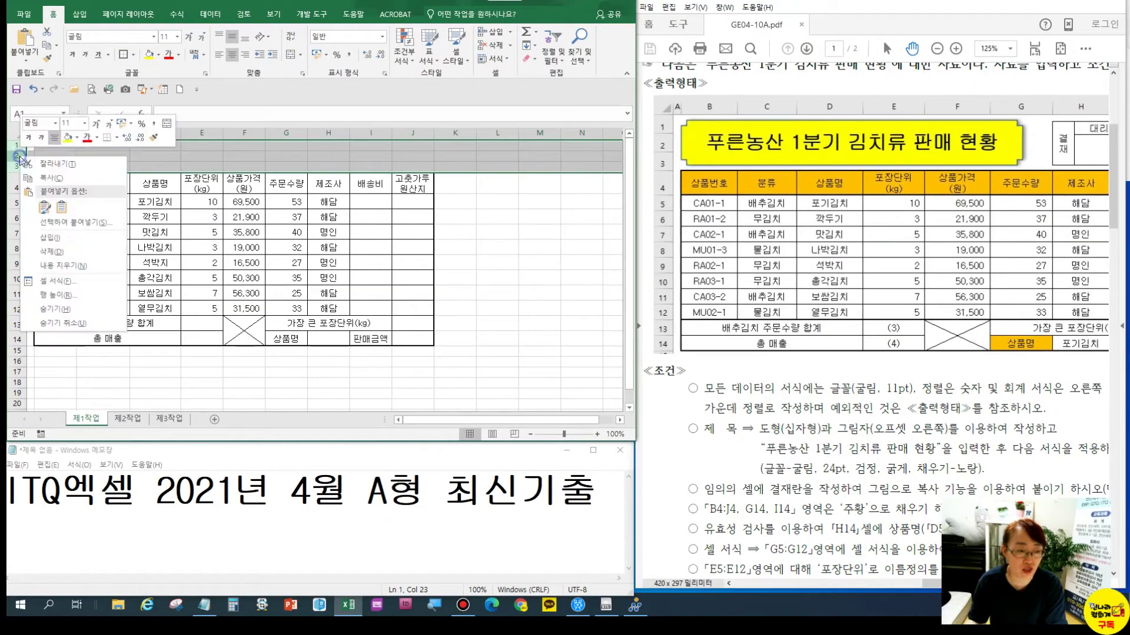
{"action": "left_click", "coordinate": [100, 300]}
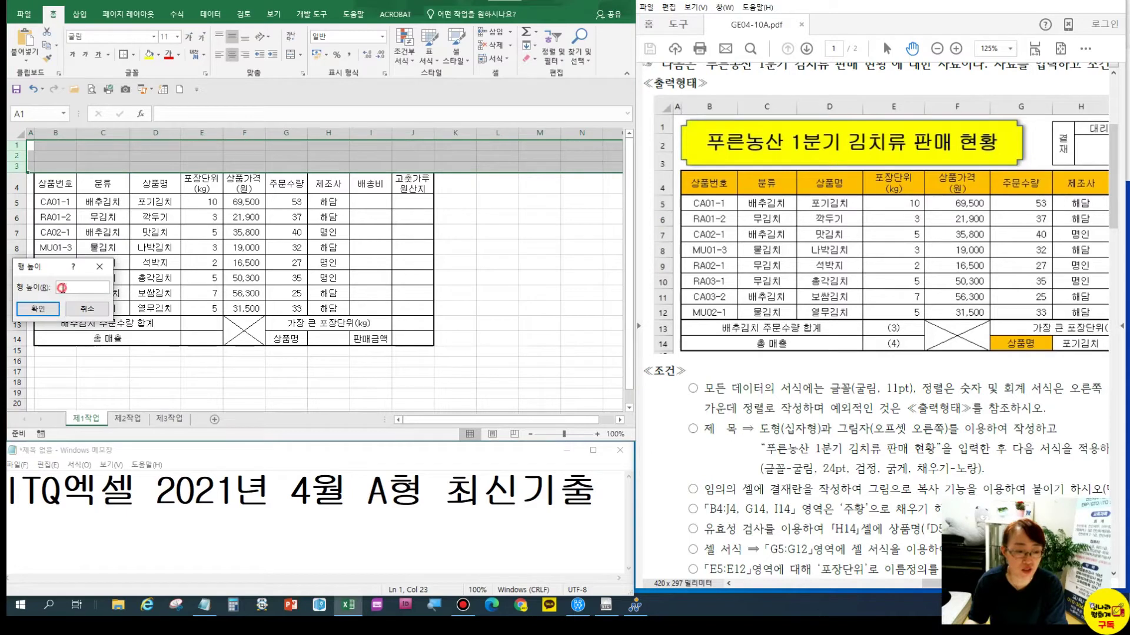
{"action": "type", "text": "26"}
{"action": "key", "text": "Return"}
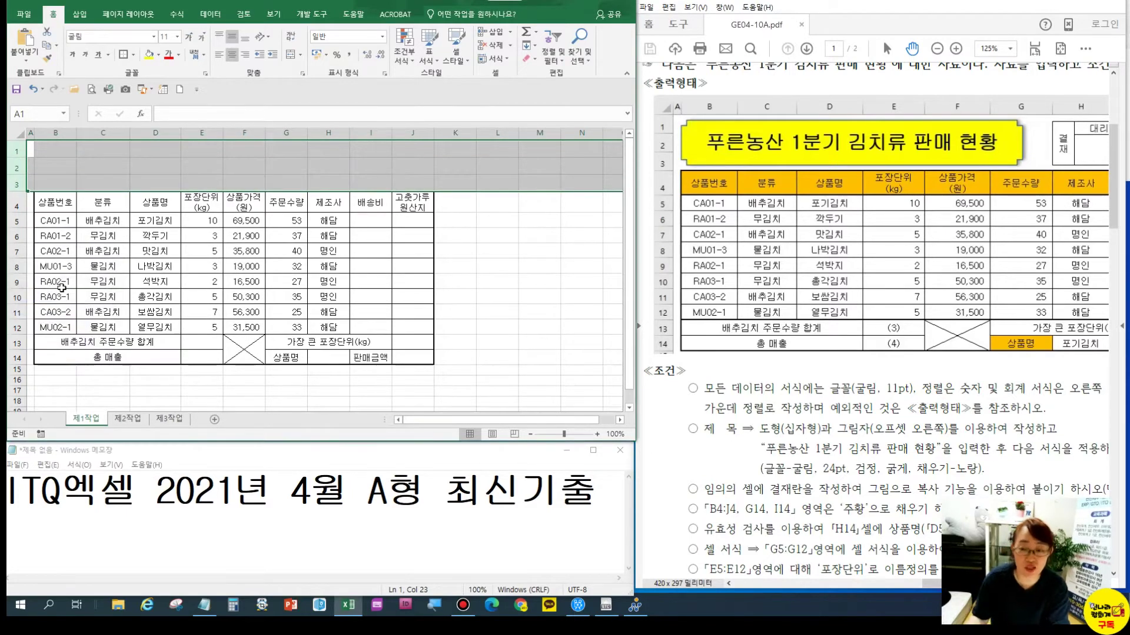
{"action": "left_click", "coordinate": [66, 183]}
{"action": "left_click", "coordinate": [63, 152]}
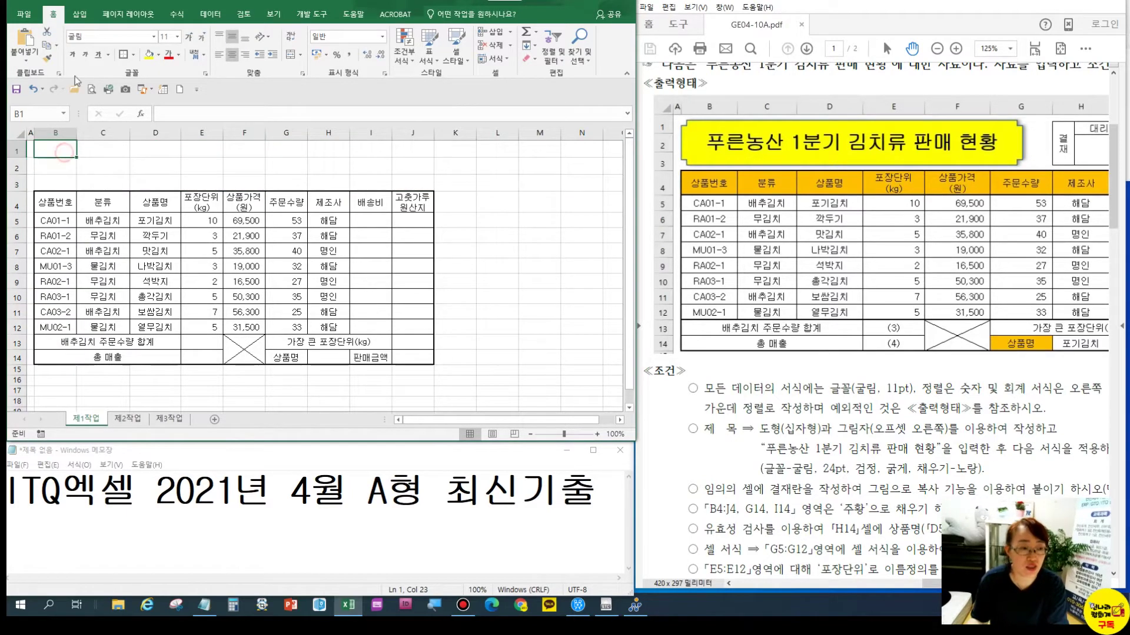
Draw a cross shape over B1:H3 and type 푸른농산 1분기 김치류 판매 현황 into it
{"action": "left_click", "coordinate": [82, 15]}
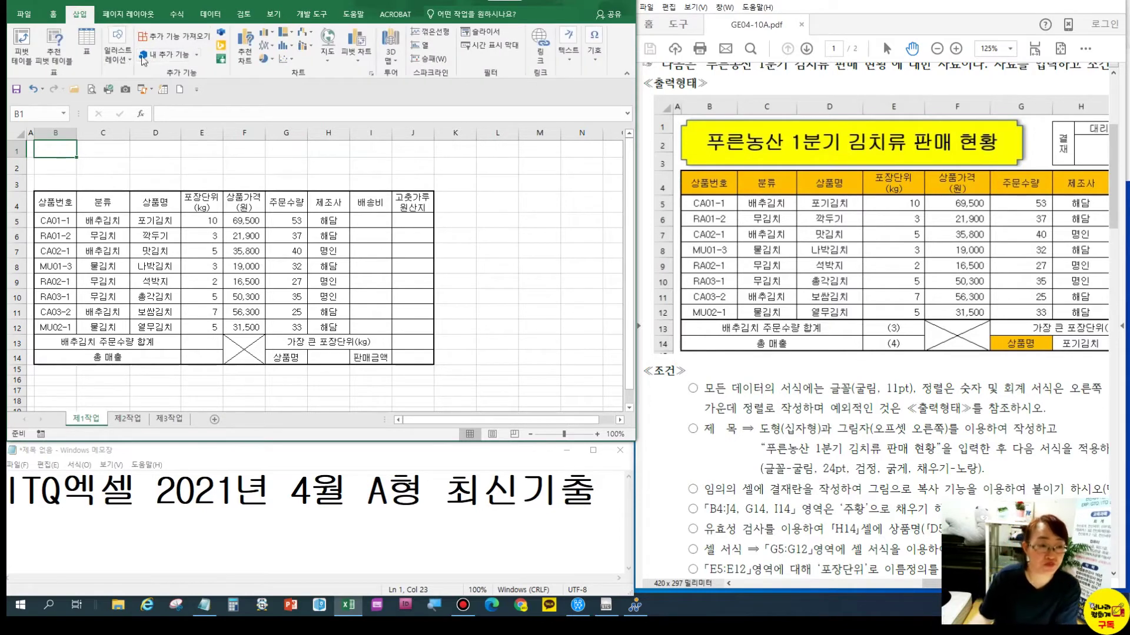
{"action": "left_click", "coordinate": [123, 61]}
{"action": "left_click", "coordinate": [167, 109]}
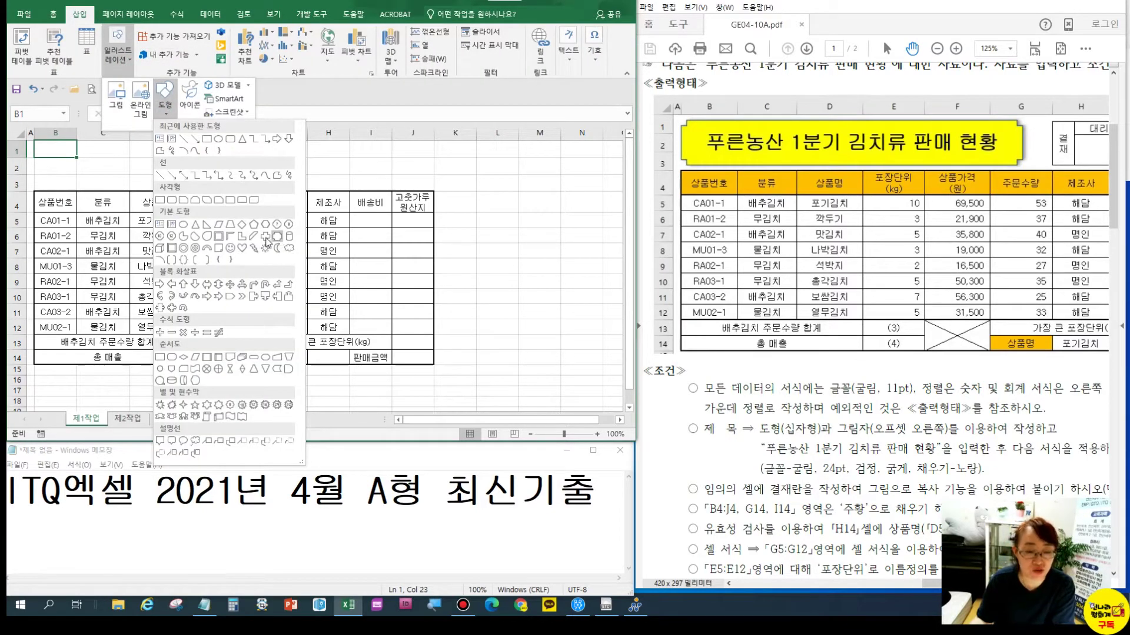
{"action": "left_click", "coordinate": [266, 239]}
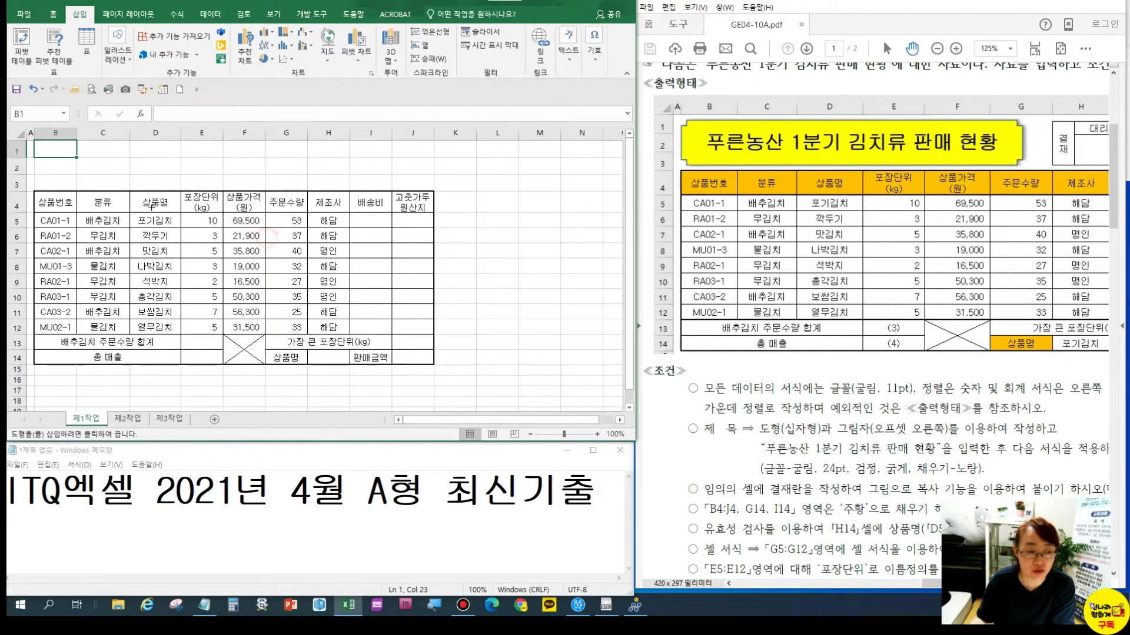
{"action": "left_click_drag", "start_coordinate": [46, 144], "coordinate": [304, 188]}
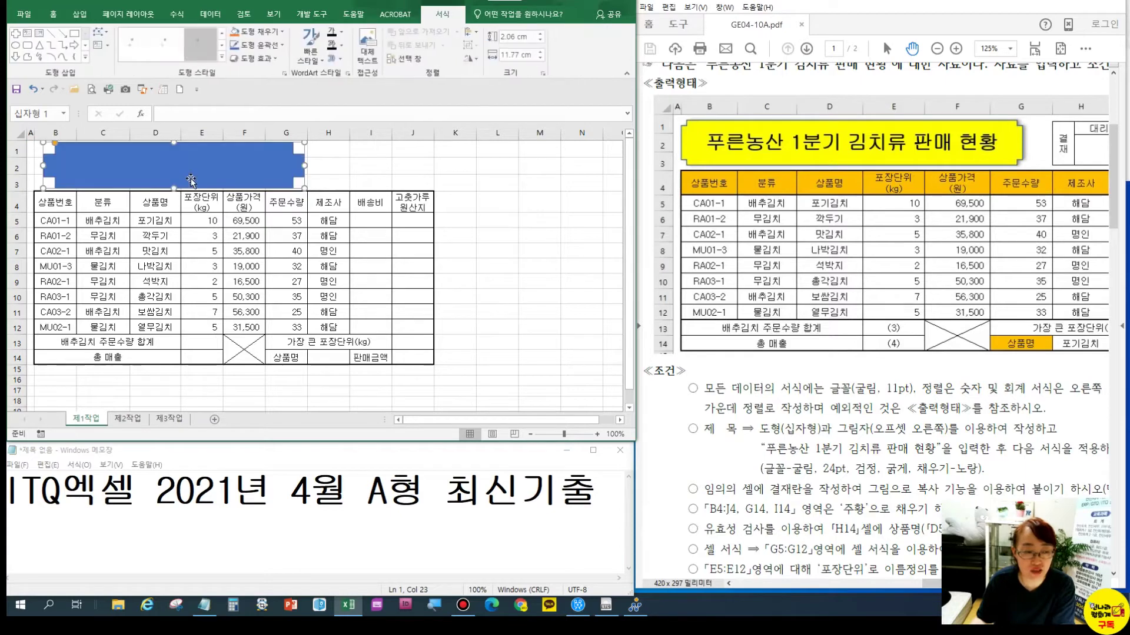
{"action": "type", "text": "푸"}
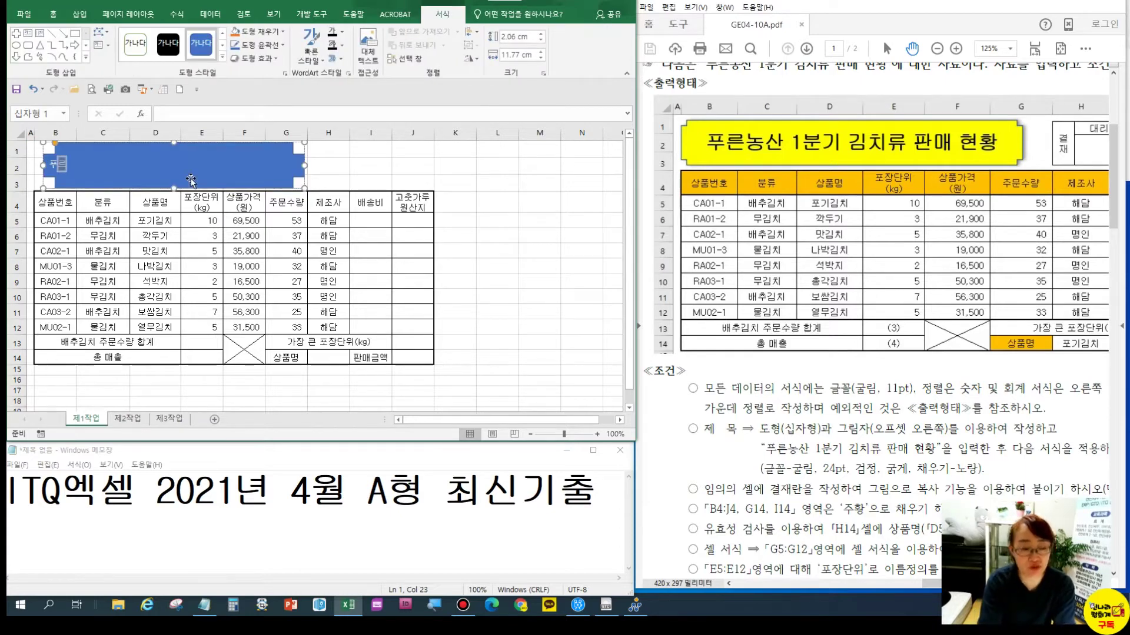
{"action": "type", "text": "른농"}
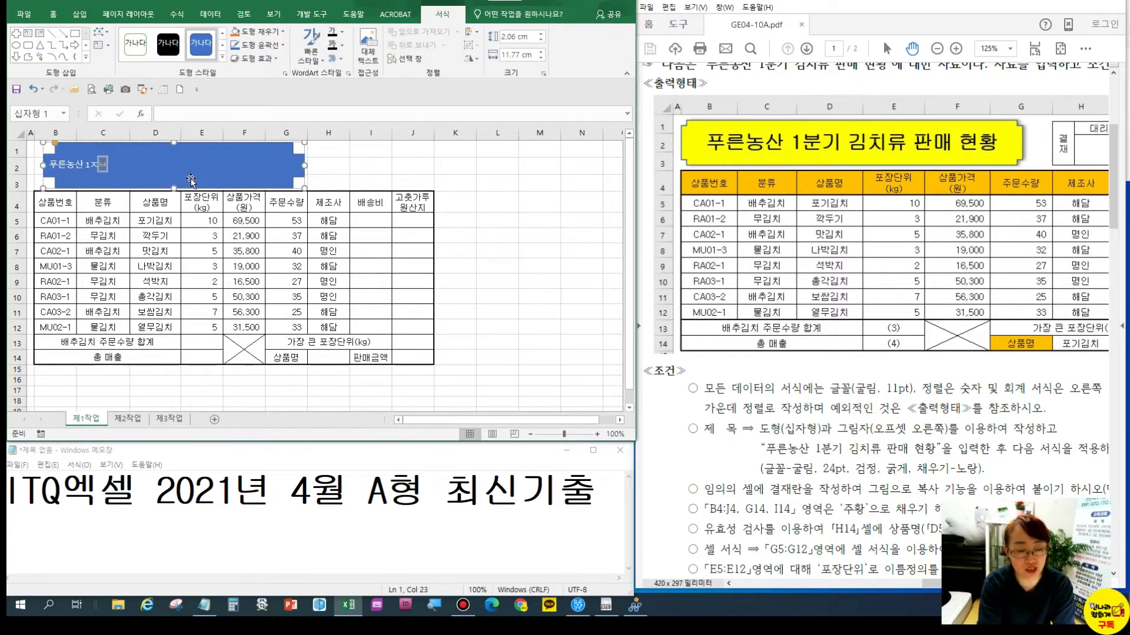
{"action": "type", "text": "산 1분기 김치류 "}
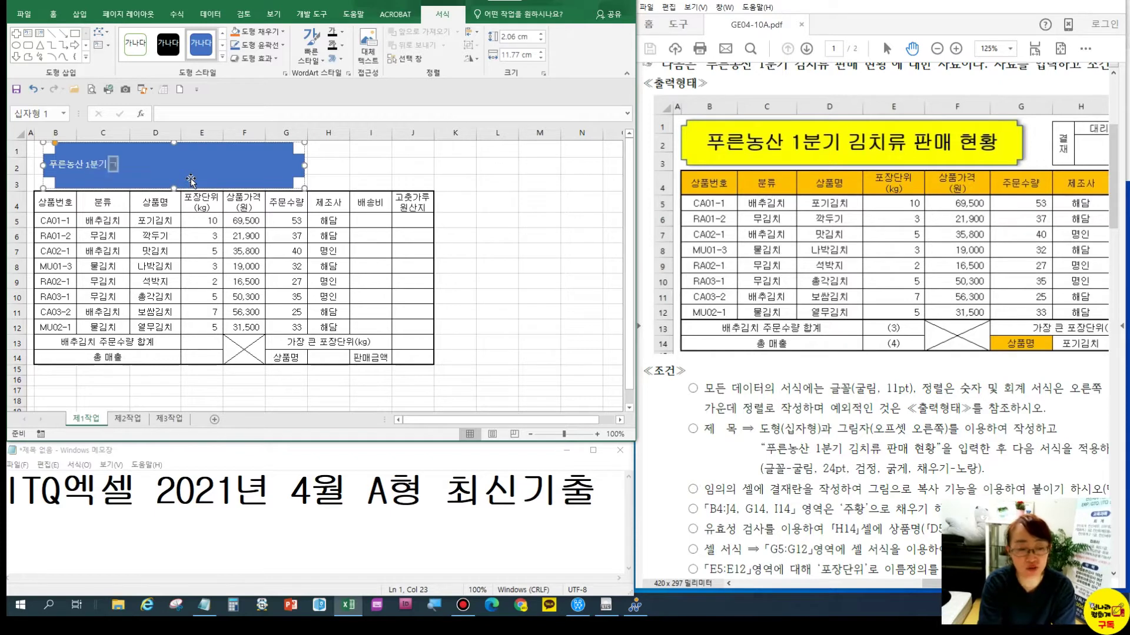
{"action": "type", "text": "판매 현"}
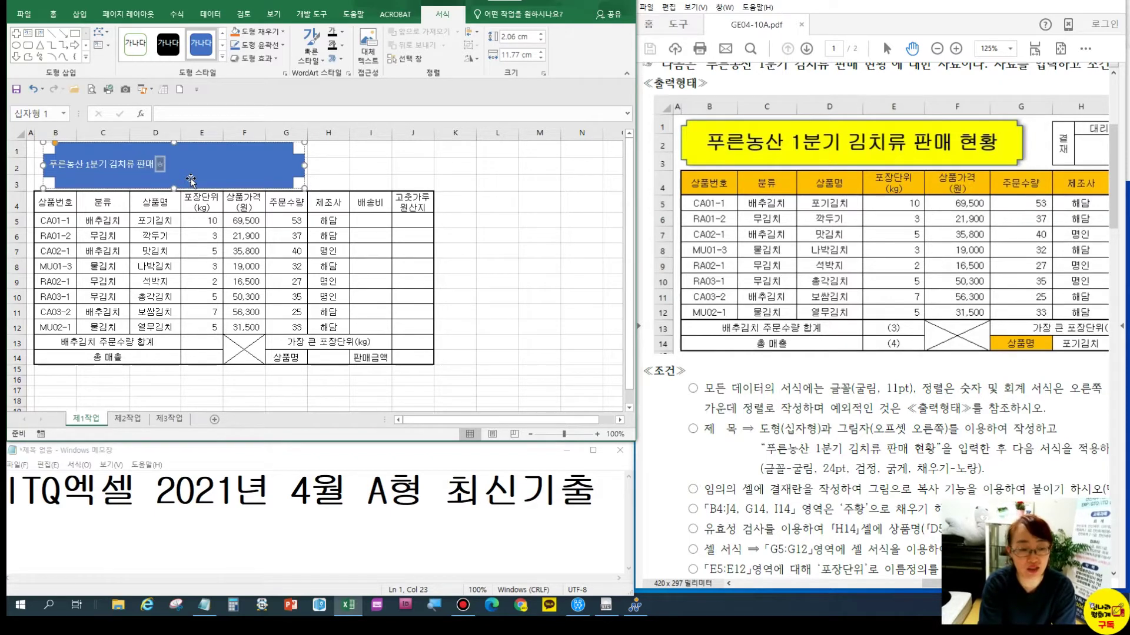
{"action": "type", "text": "황"}
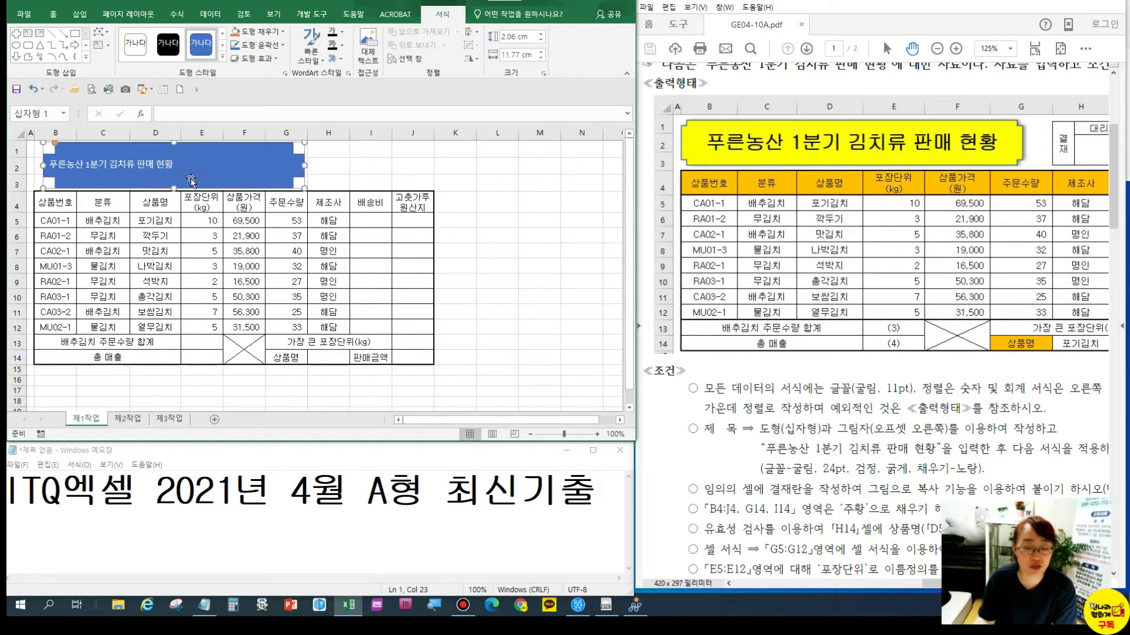
{"action": "left_click_drag", "start_coordinate": [802, 468], "coordinate": [756, 384]}
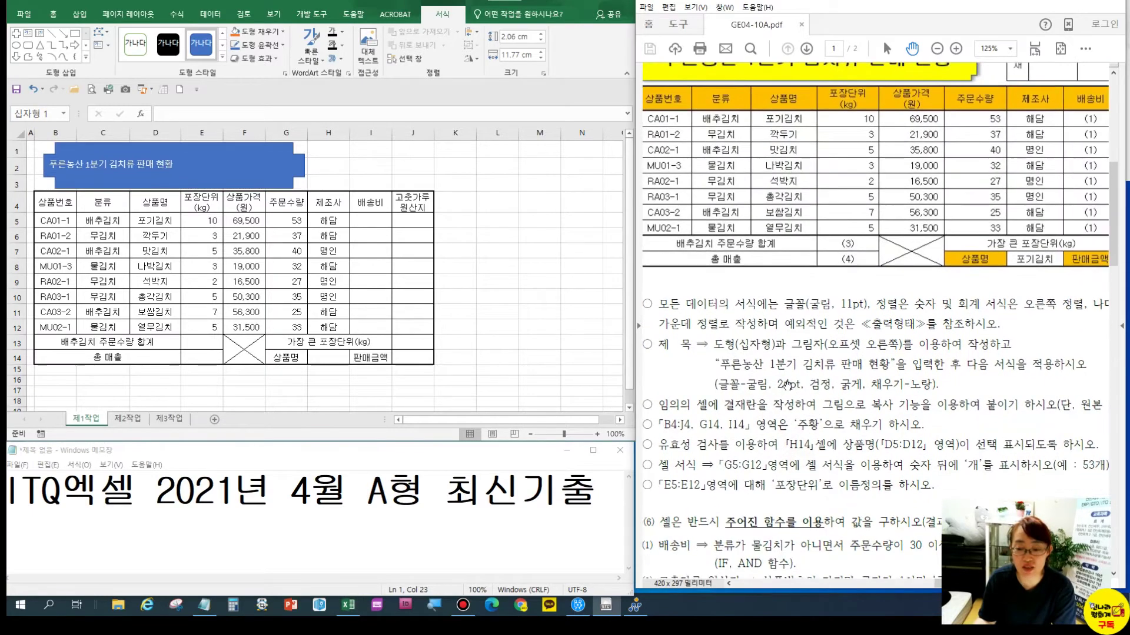
Set the title text to the 굴림 font at 24 pt
{"action": "left_click", "coordinate": [756, 391]}
{"action": "left_click", "coordinate": [55, 22]}
{"action": "left_click", "coordinate": [53, 15]}
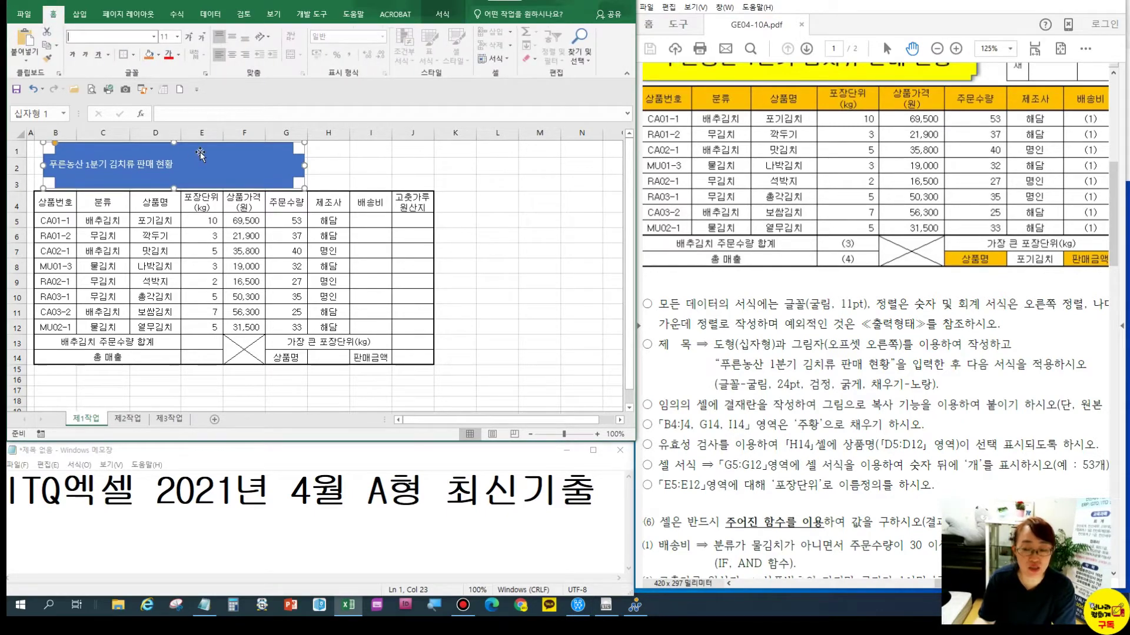
{"action": "left_click", "coordinate": [86, 37]}
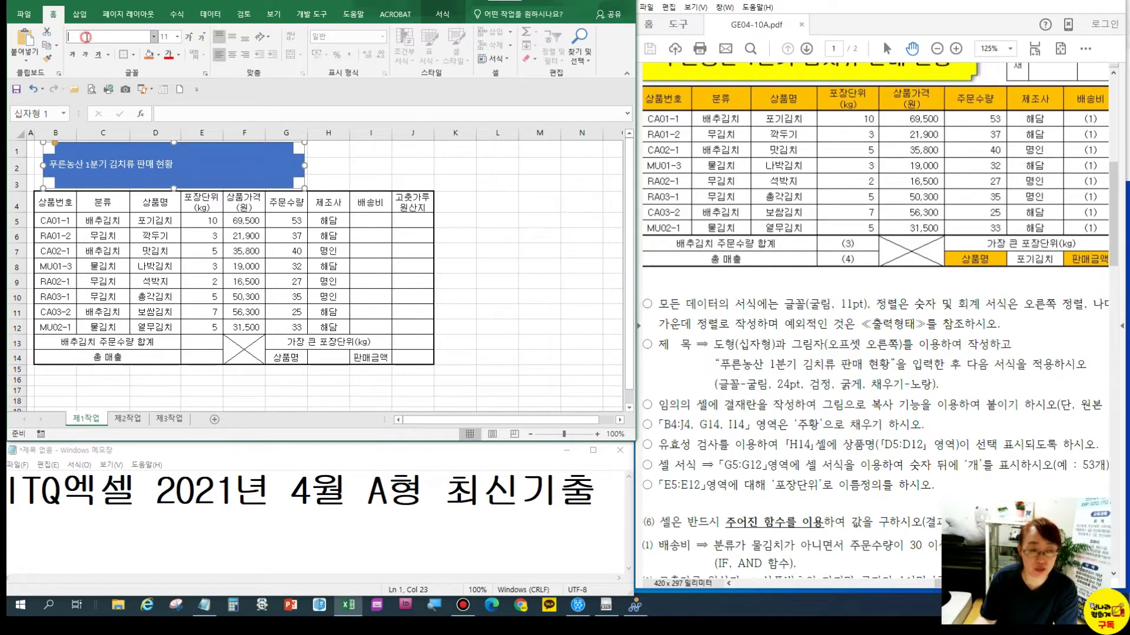
{"action": "key", "text": "Return"}
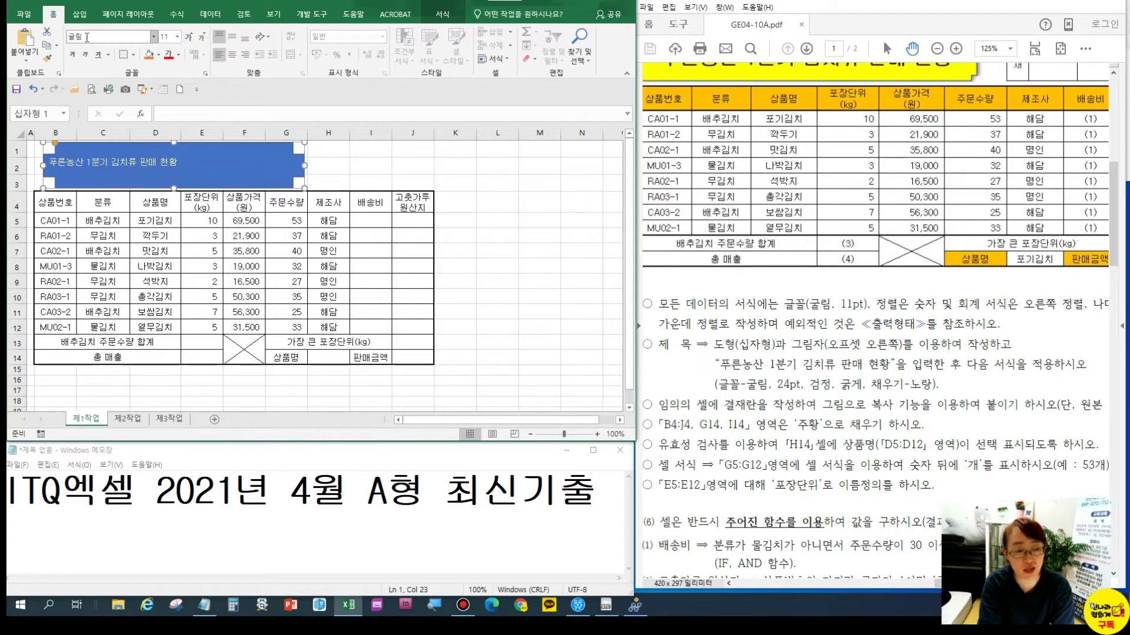
{"action": "left_click", "coordinate": [189, 37]}
{"action": "left_click", "coordinate": [189, 37]}
{"action": "left_click", "coordinate": [189, 37]}
{"action": "left_click", "coordinate": [189, 37]}
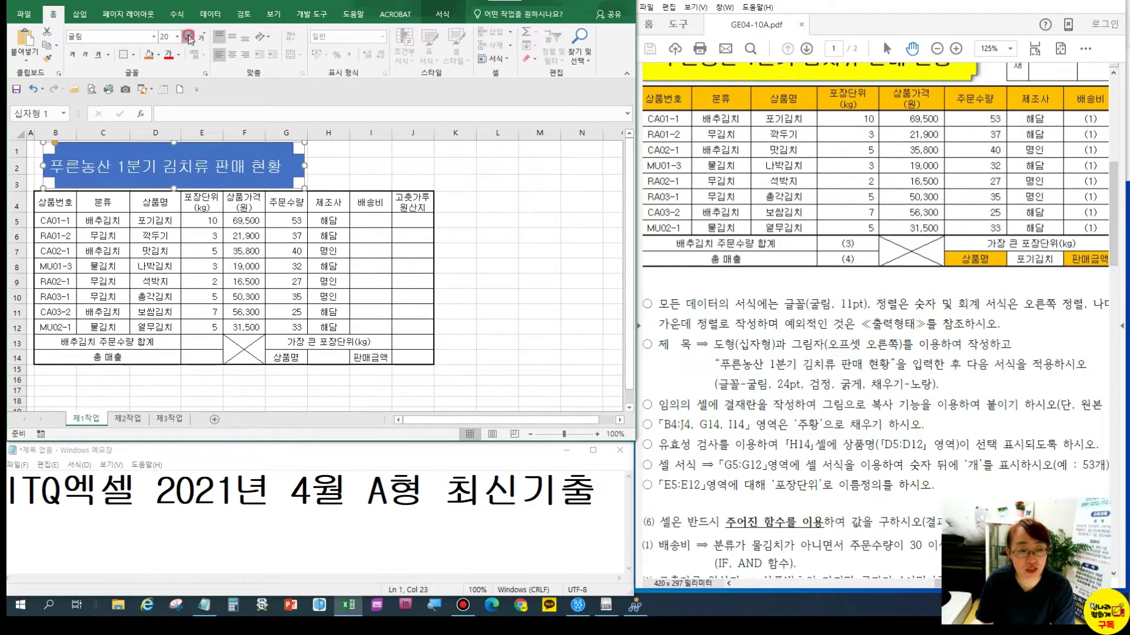
{"action": "left_click", "coordinate": [189, 37]}
{"action": "left_click", "coordinate": [188, 37]}
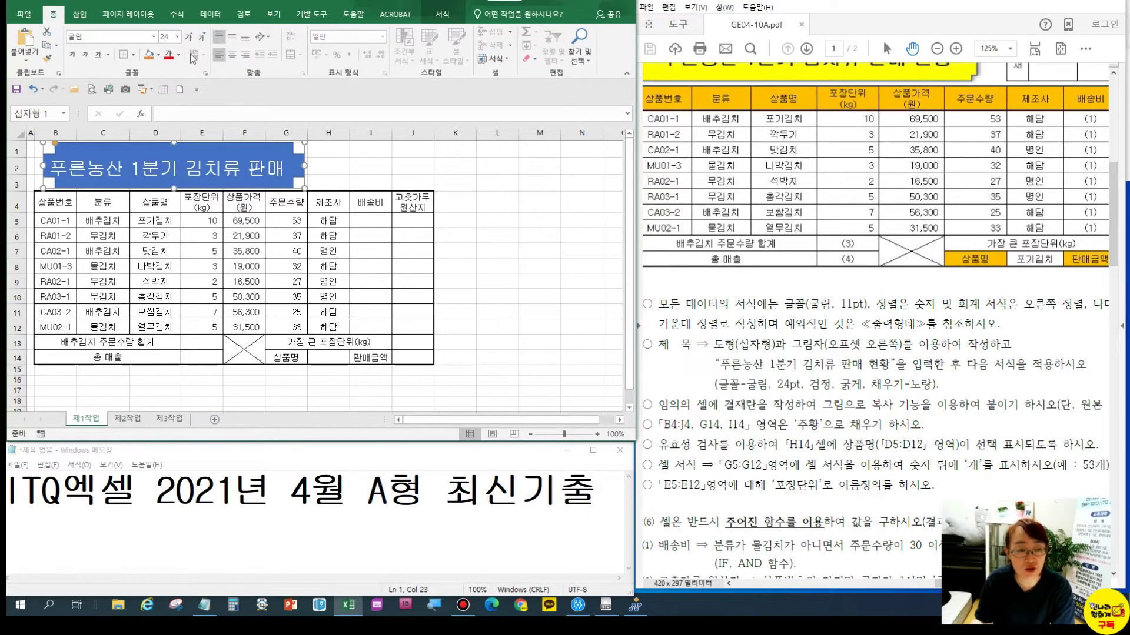
Make the title text black and bold, fill the shape yellow, and centre the text both ways
{"action": "left_click", "coordinate": [179, 55]}
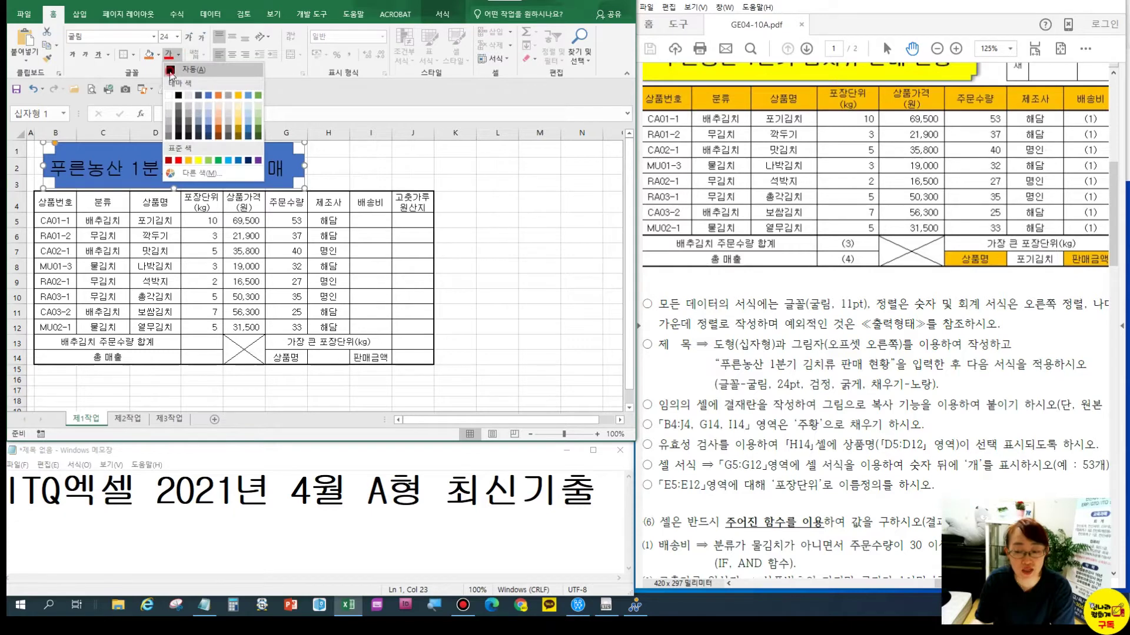
{"action": "left_click", "coordinate": [171, 72]}
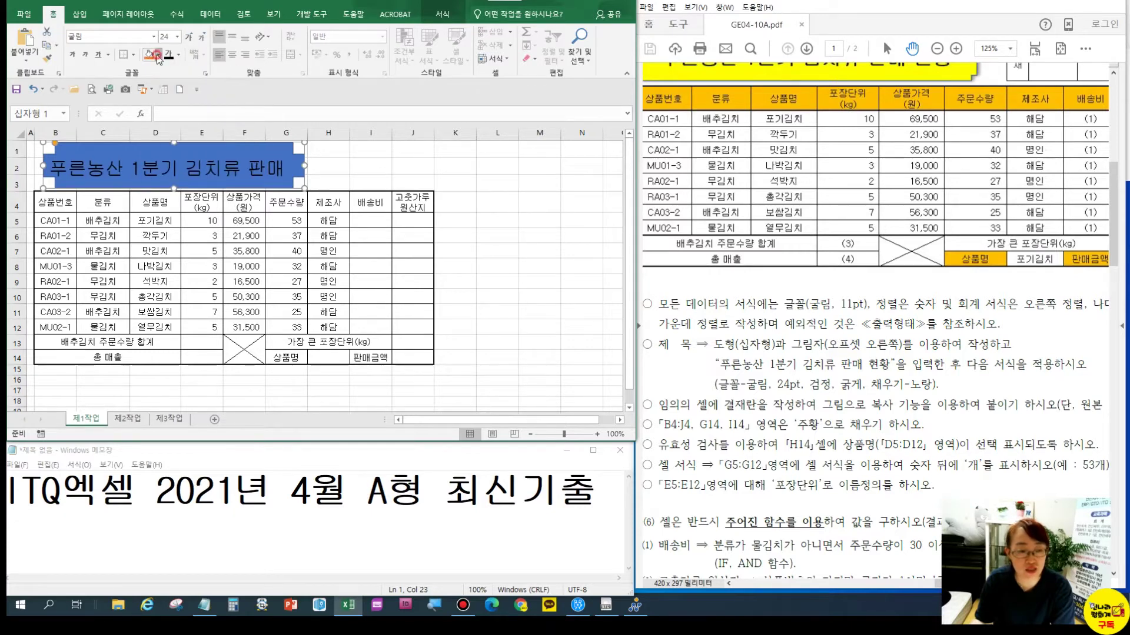
{"action": "left_click", "coordinate": [158, 59]}
{"action": "left_click", "coordinate": [176, 166]}
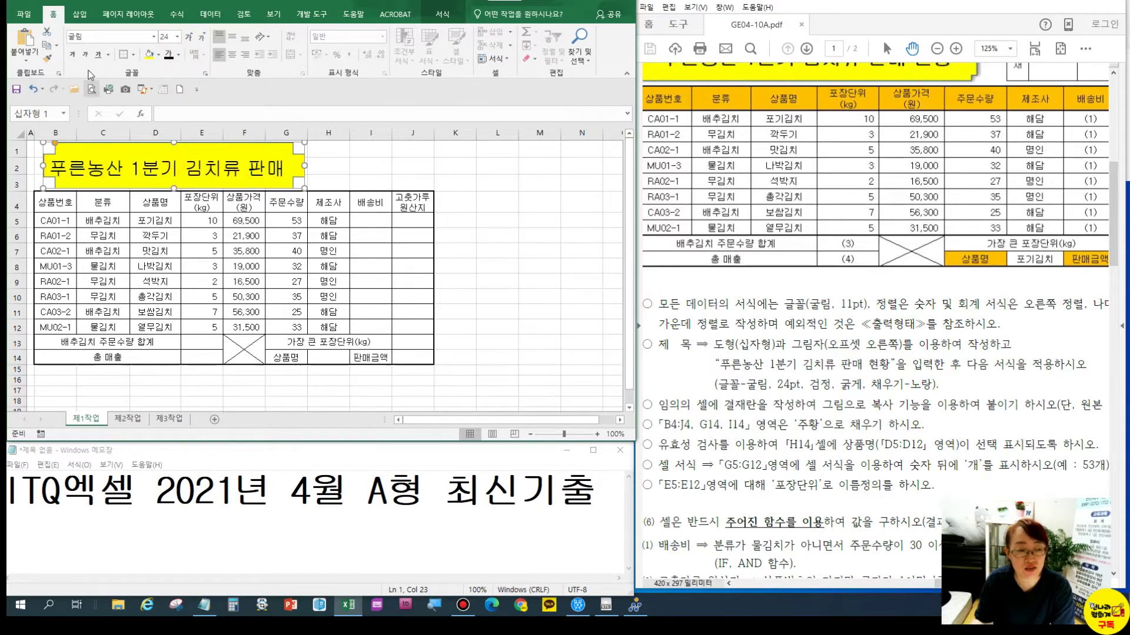
{"action": "left_click", "coordinate": [76, 56]}
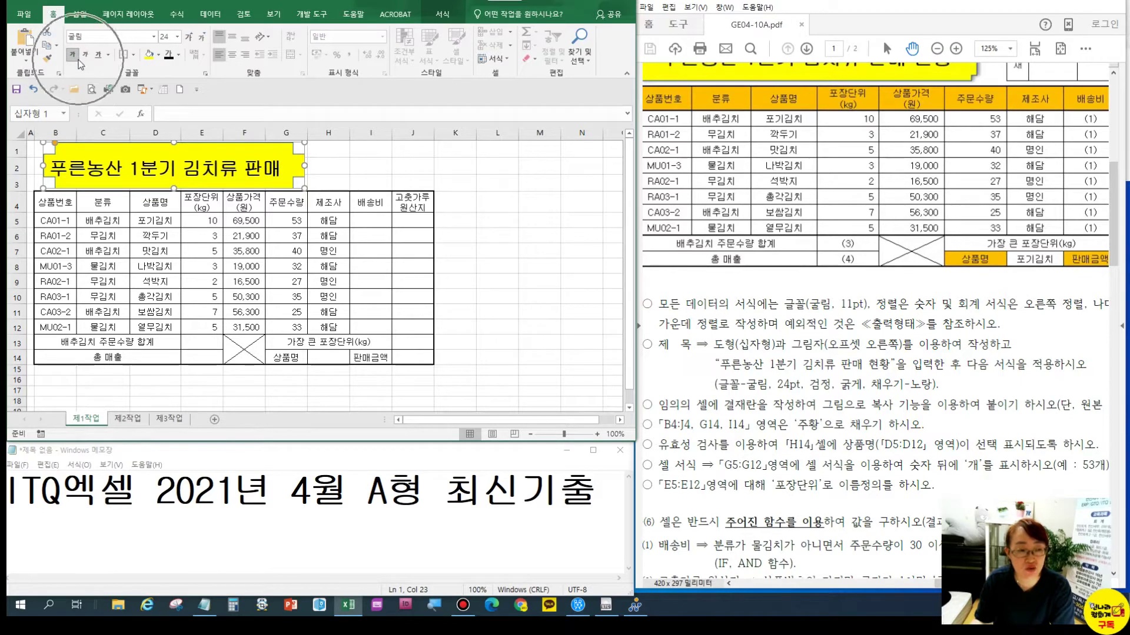
{"action": "left_click", "coordinate": [234, 39]}
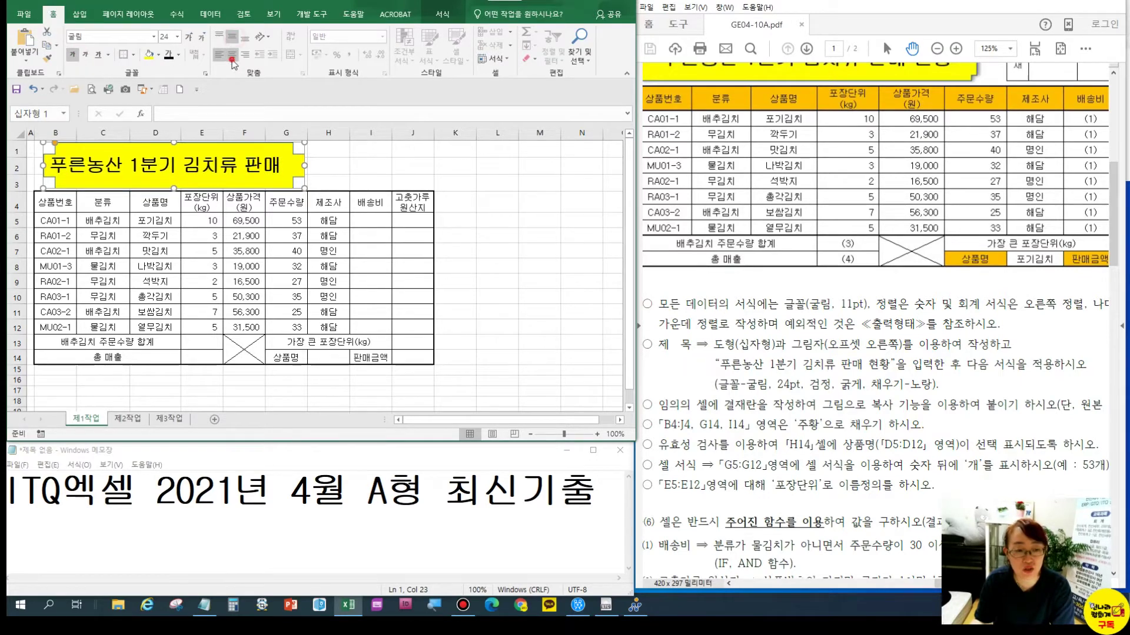
{"action": "left_click", "coordinate": [233, 54]}
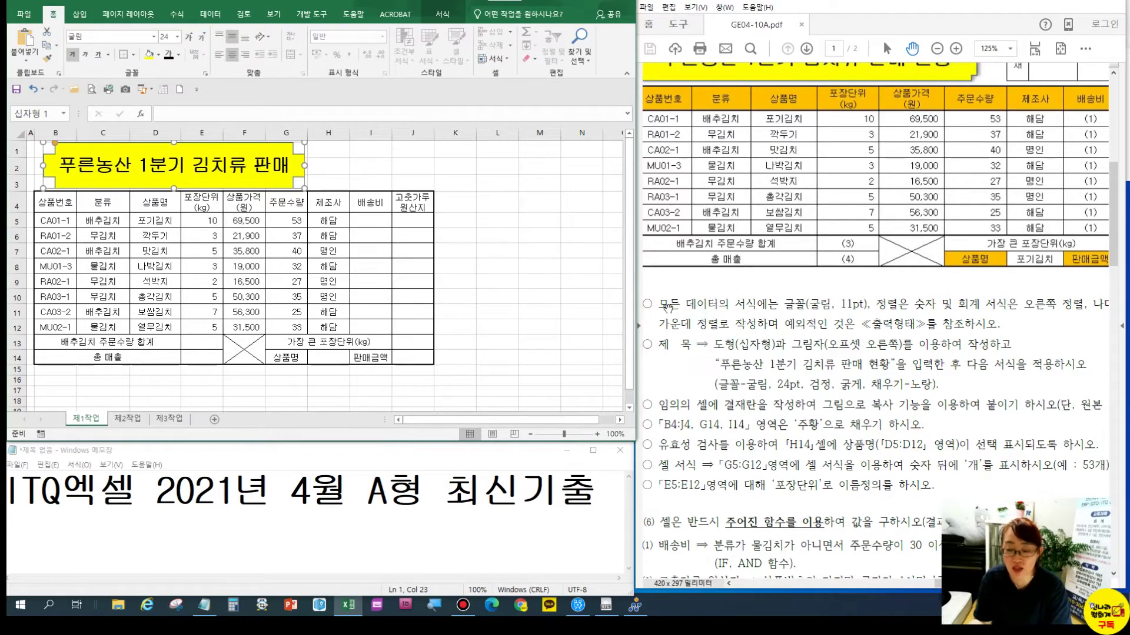
{"action": "left_click", "coordinate": [827, 343]}
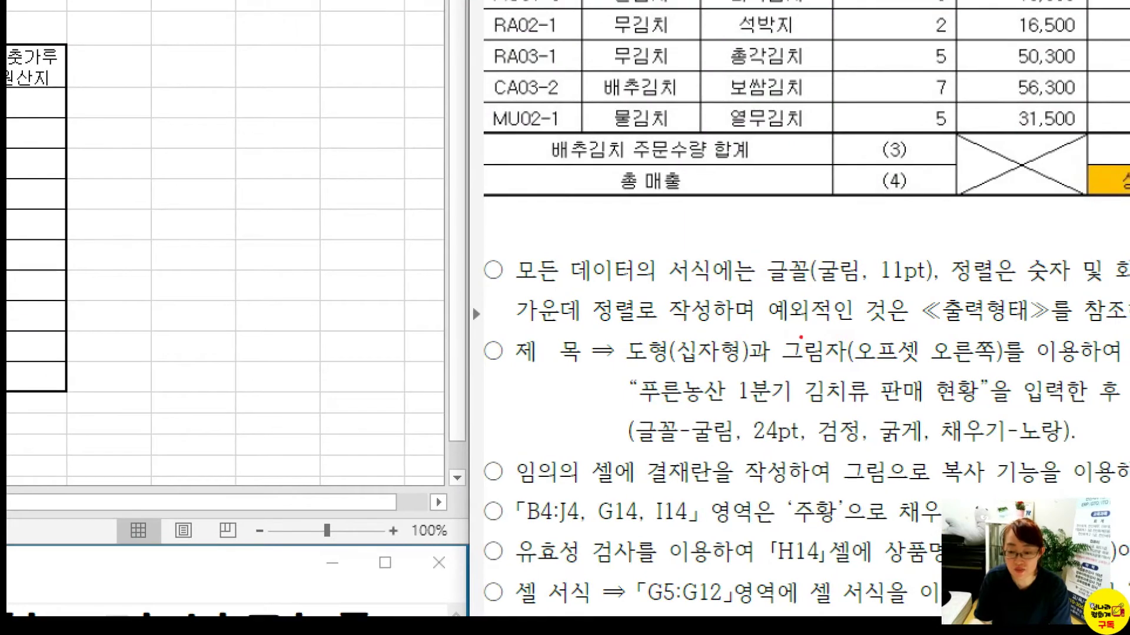
Apply the Offset: Right shadow to the yellow cross-shaped title banner
{"action": "left_click_drag", "start_coordinate": [770, 331], "coordinate": [1010, 377]}
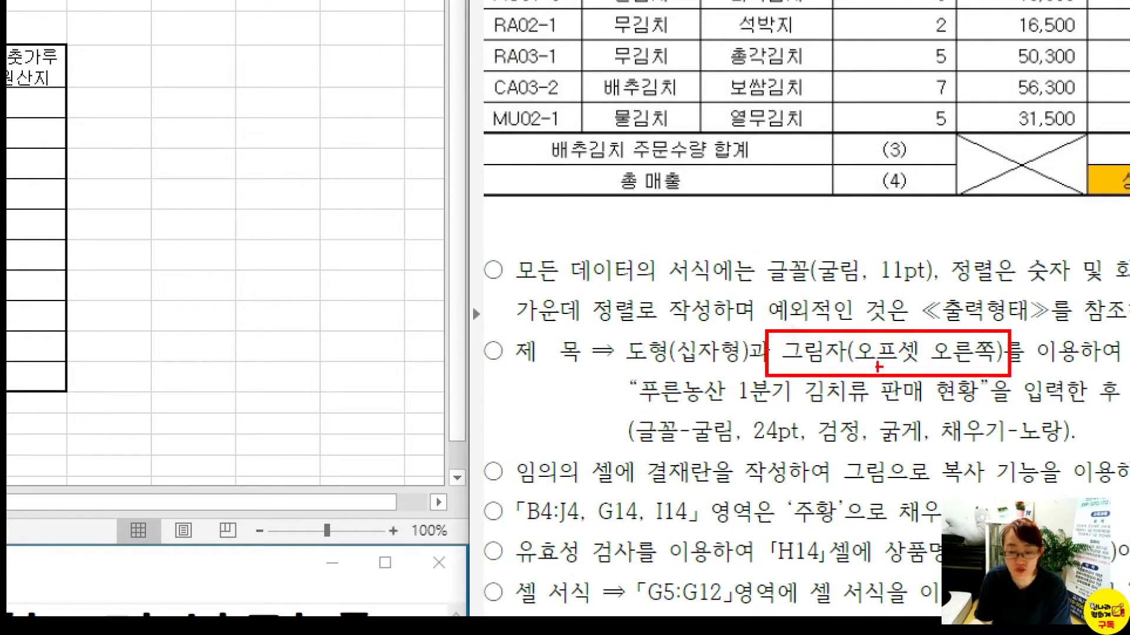
{"action": "key", "text": "Escape"}
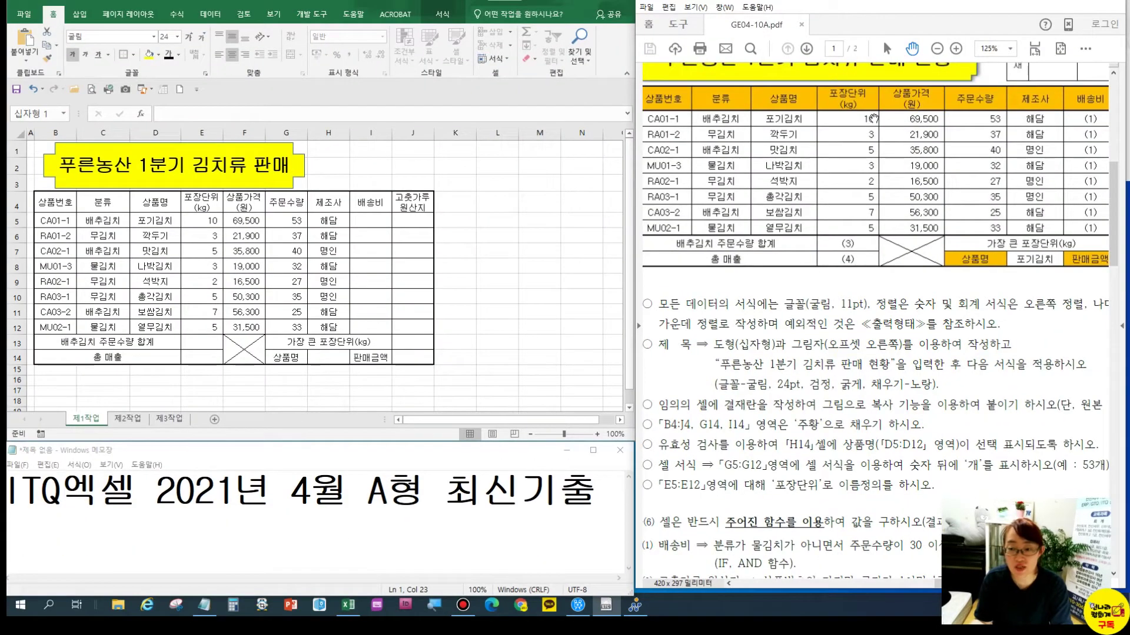
{"action": "left_click_drag", "start_coordinate": [874, 119], "coordinate": [901, 250]}
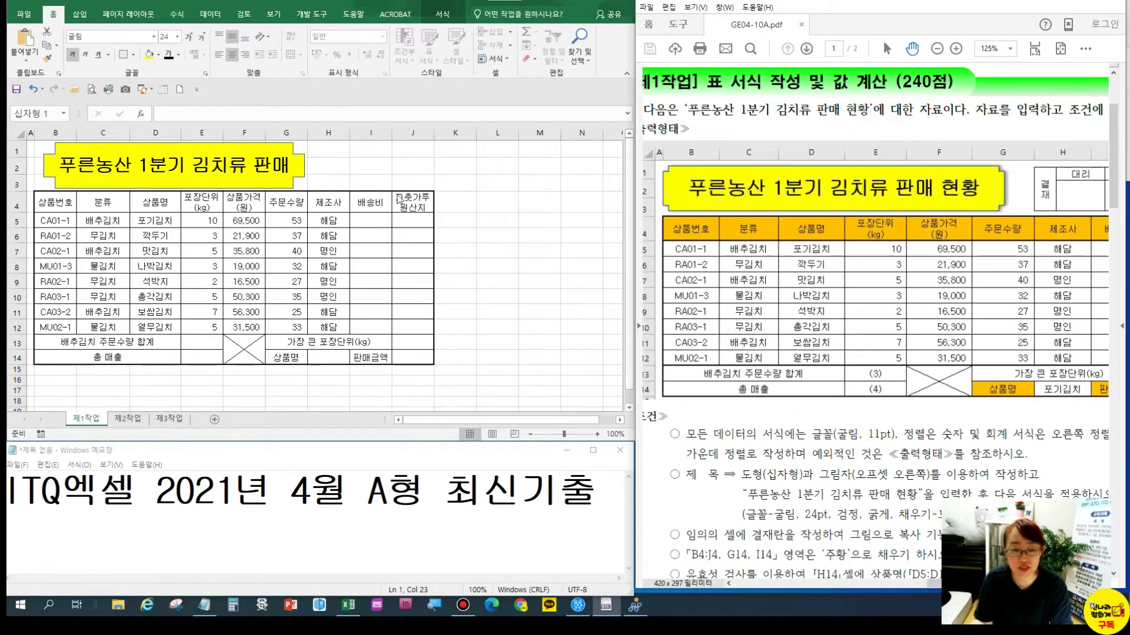
{"action": "left_click", "coordinate": [284, 158]}
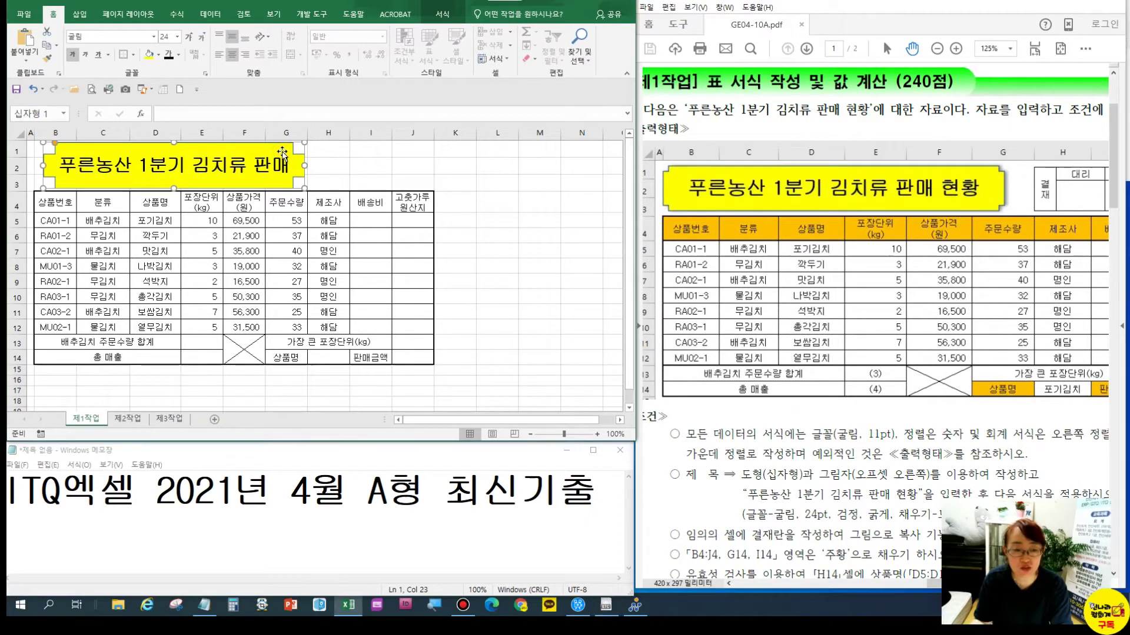
{"action": "left_click", "coordinate": [442, 14]}
{"action": "left_click", "coordinate": [254, 58]}
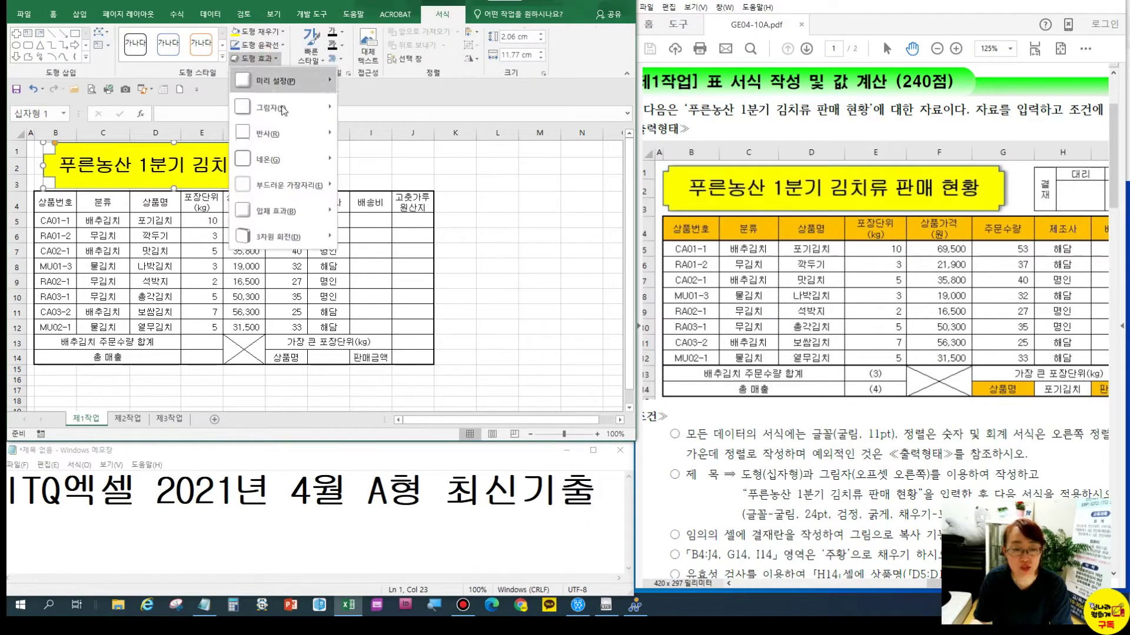
{"action": "mouse_move", "coordinate": [284, 108]}
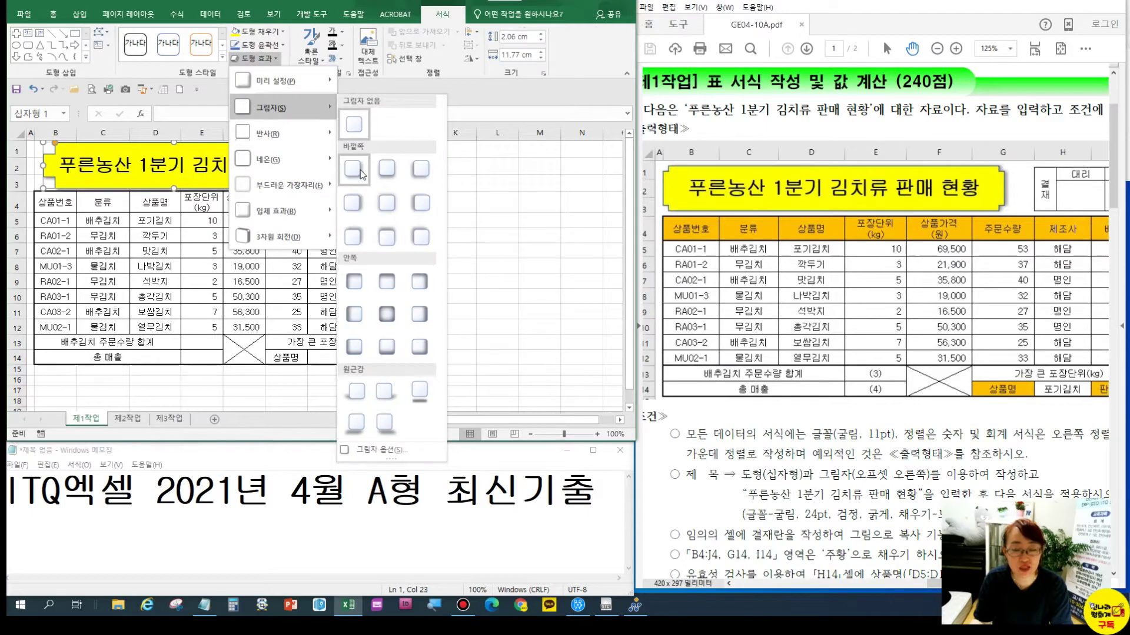
{"action": "left_click", "coordinate": [354, 202]}
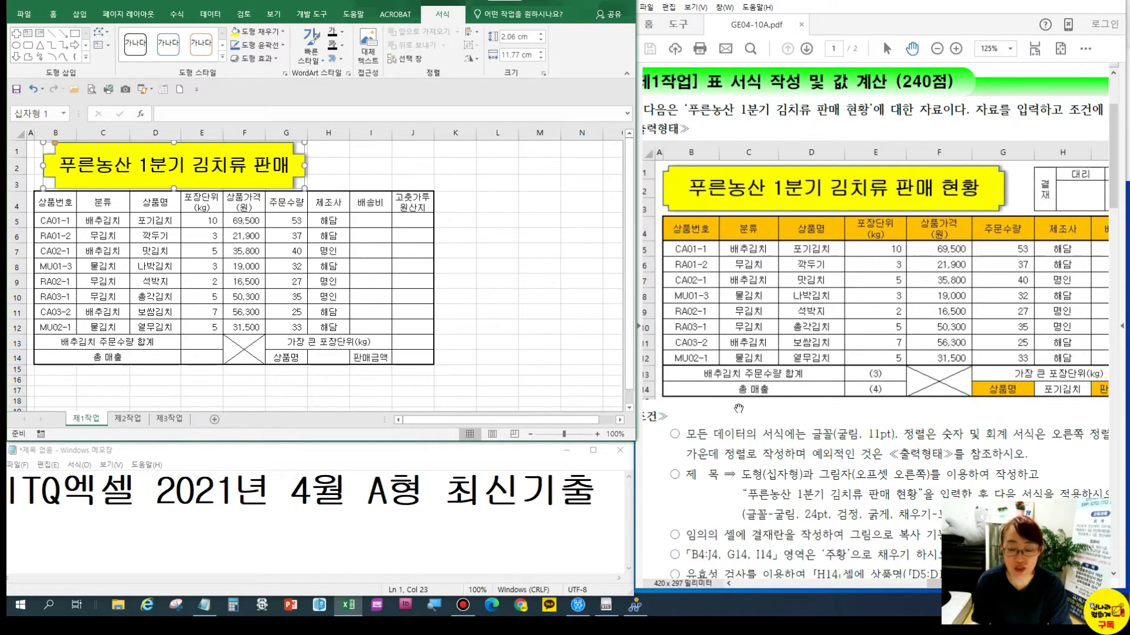
{"action": "left_click", "coordinate": [772, 492]}
{"action": "scroll", "coordinate": [768, 424], "scroll_direction": "down", "scroll_amount": 3}
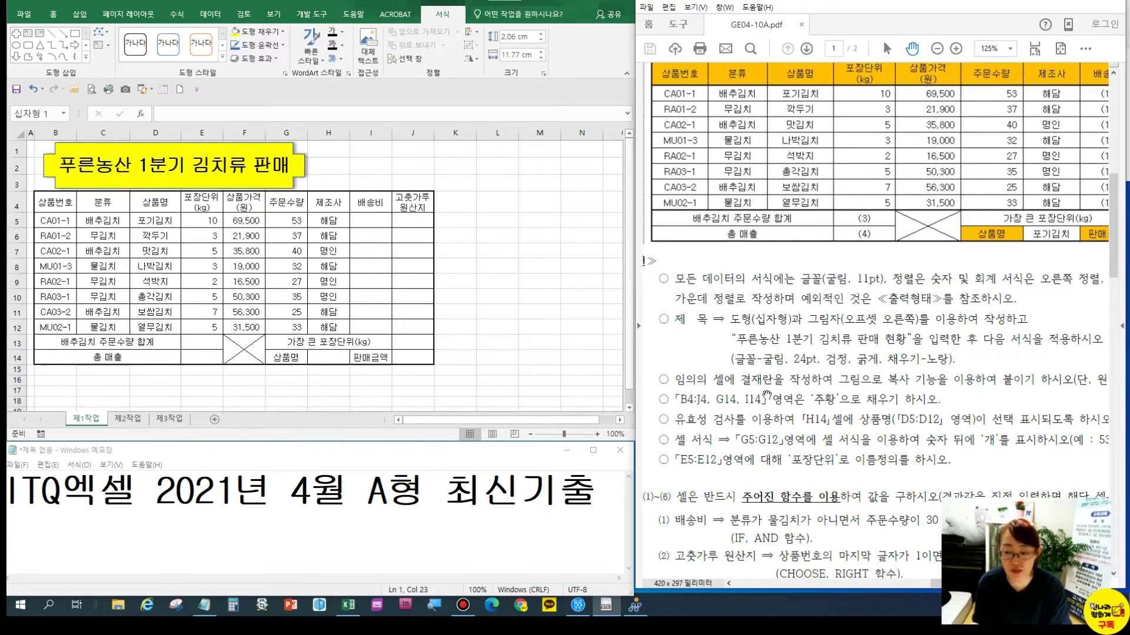
Check the sample approval box and zoom in on the K15:N16 area
{"action": "left_click_drag", "start_coordinate": [808, 283], "coordinate": [820, 371]}
{"action": "left_click_drag", "start_coordinate": [1046, 141], "coordinate": [962, 108]}
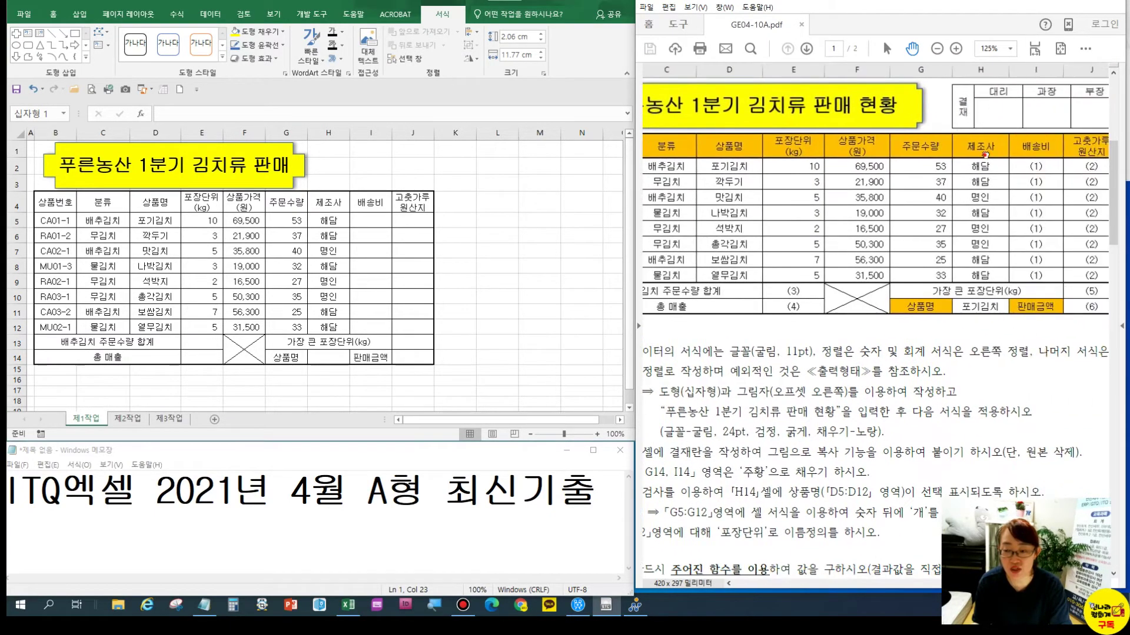
{"action": "left_click_drag", "start_coordinate": [989, 151], "coordinate": [939, 145]}
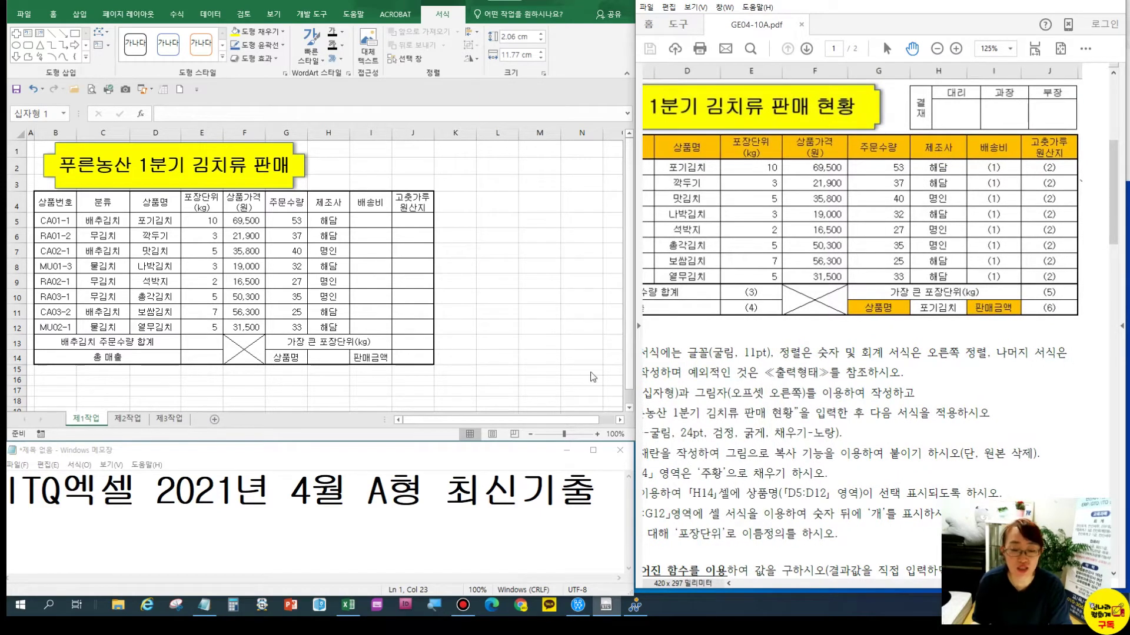
{"action": "left_click", "coordinate": [463, 372]}
{"action": "left_click_drag", "start_coordinate": [463, 372], "coordinate": [571, 377]}
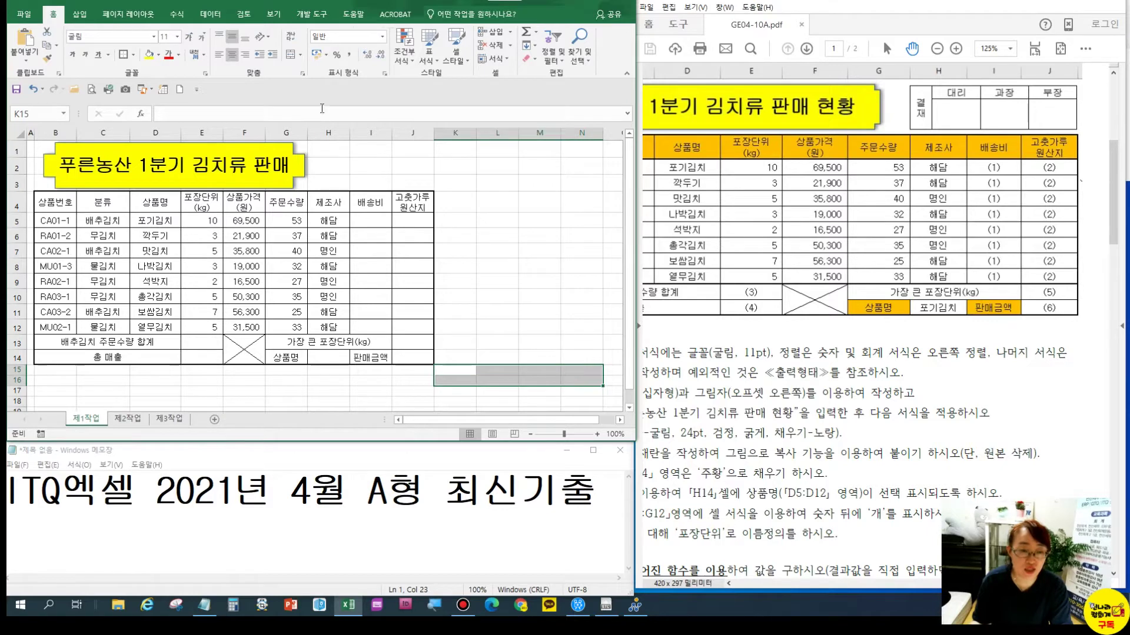
{"action": "left_click", "coordinate": [273, 13]}
{"action": "left_click", "coordinate": [312, 57]}
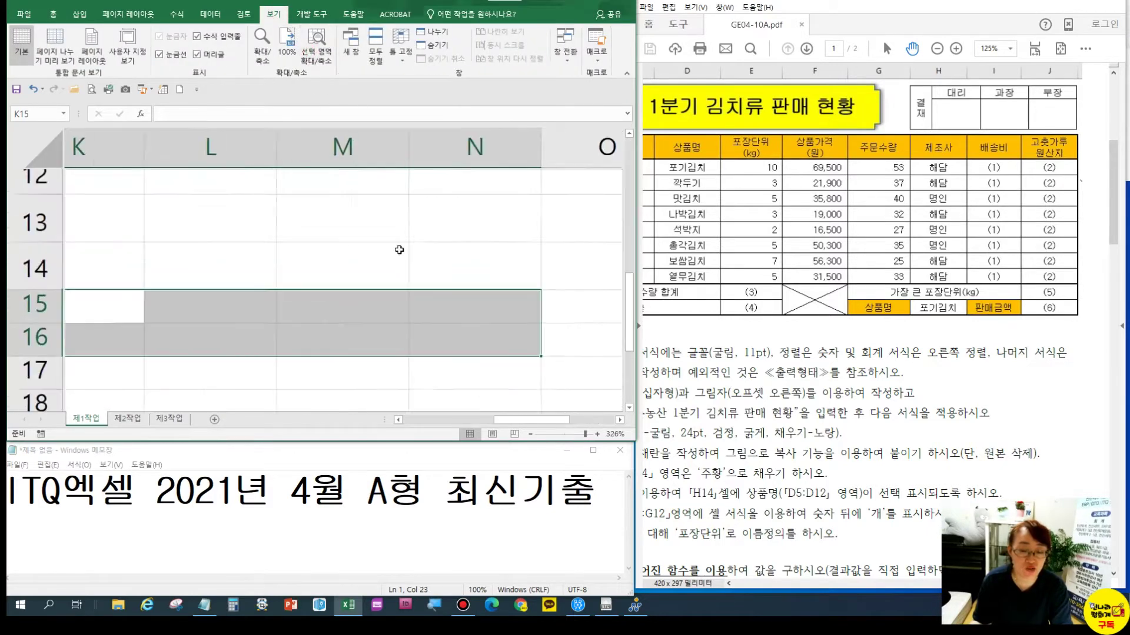
Merge K15:K16 and enter 결재 on two lines (결 / 재)
{"action": "left_click", "coordinate": [429, 330]}
{"action": "left_click_drag", "start_coordinate": [162, 329], "coordinate": [164, 358]}
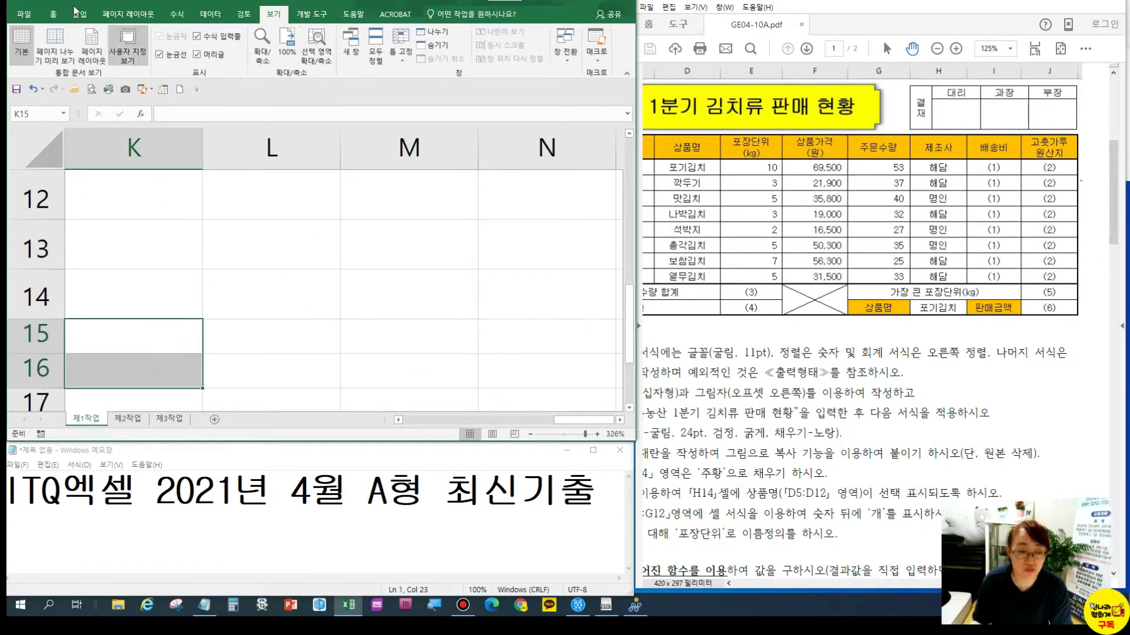
{"action": "left_click", "coordinate": [53, 13]}
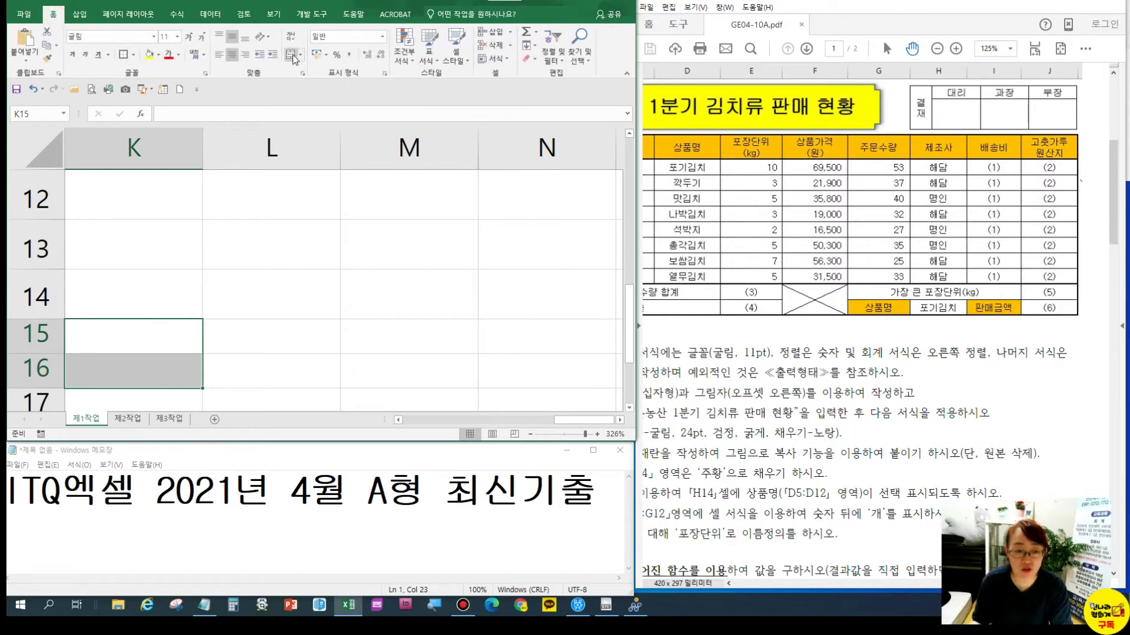
{"action": "left_click", "coordinate": [290, 54]}
{"action": "type", "text": "결"}
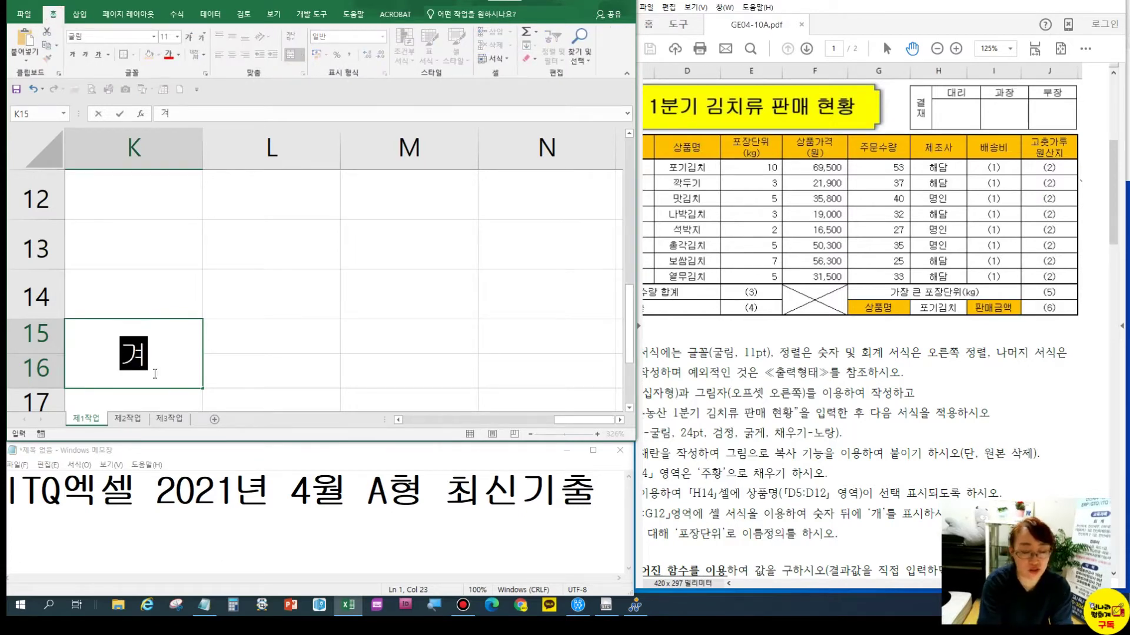
{"action": "key", "text": "alt+Return"}
{"action": "type", "text": "재"}
{"action": "key", "text": "Return"}
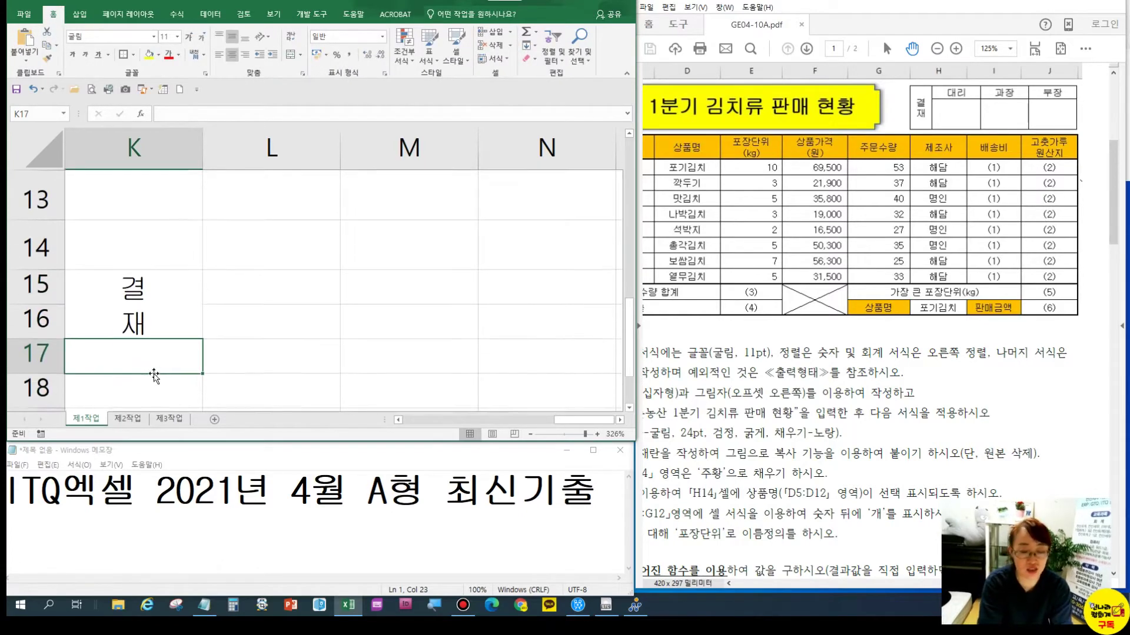
Enter 대리, 과장 and 부장 in L15:N15
{"action": "left_click_drag", "start_coordinate": [261, 285], "coordinate": [499, 279]}
{"action": "type", "text": "대리"}
{"action": "key", "text": "Return"}
{"action": "type", "text": "과장"}
{"action": "key", "text": "Return"}
{"action": "type", "text": "부장"}
{"action": "key", "text": "Return"}
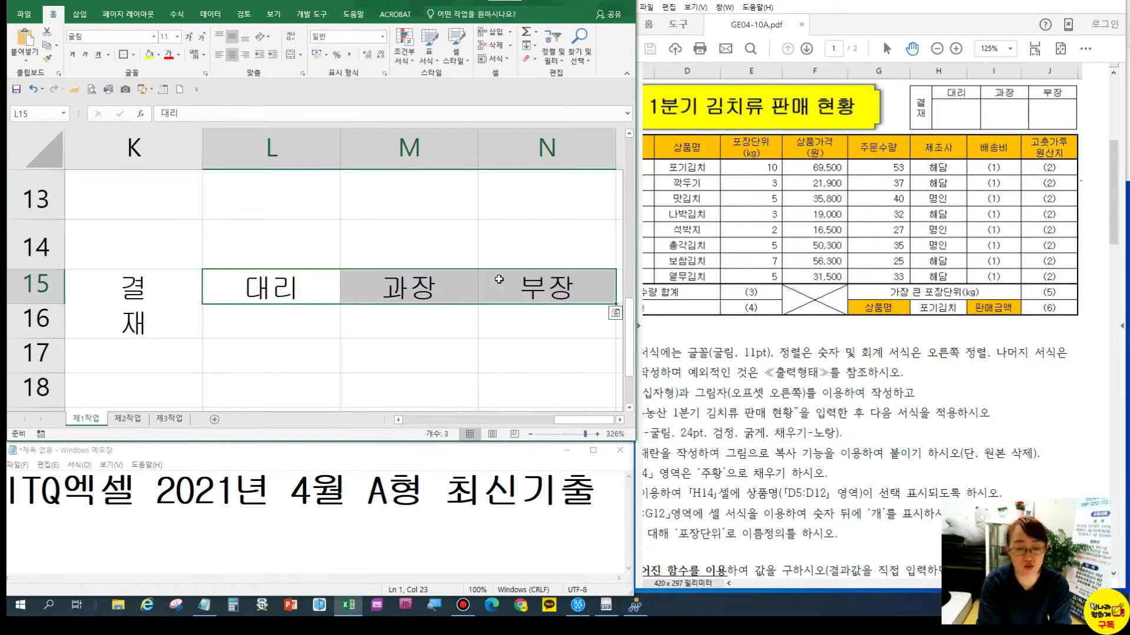
Give K15:N16 all borders, narrow column K to 3.50, and make rows 15–16 taller
{"action": "left_click_drag", "start_coordinate": [191, 300], "coordinate": [589, 324]}
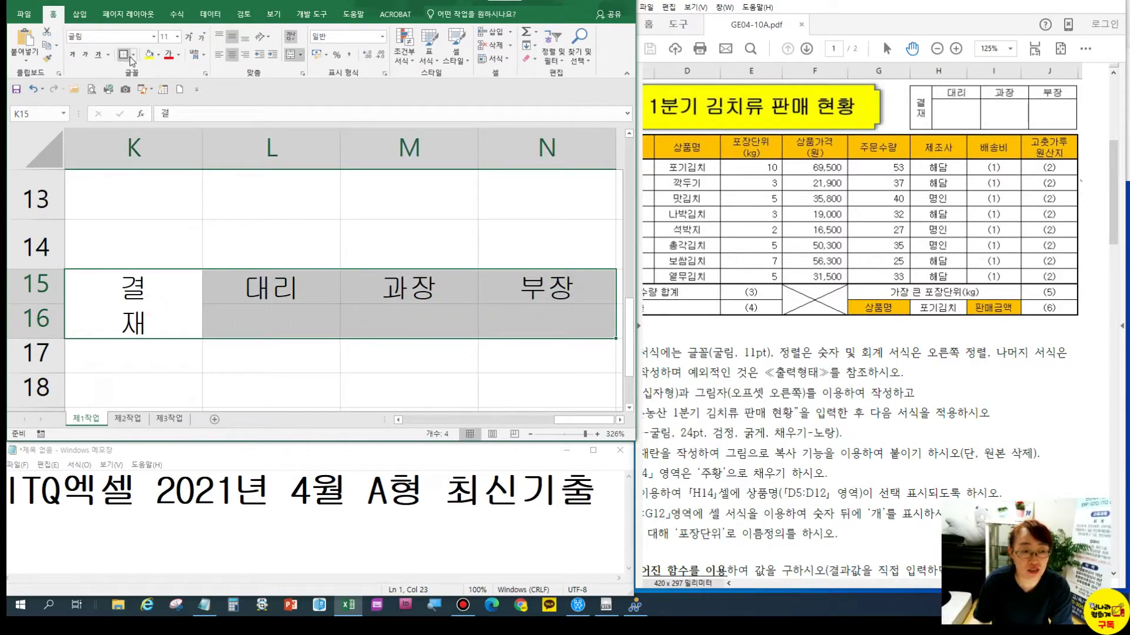
{"action": "left_click", "coordinate": [130, 57]}
{"action": "left_click", "coordinate": [155, 154]}
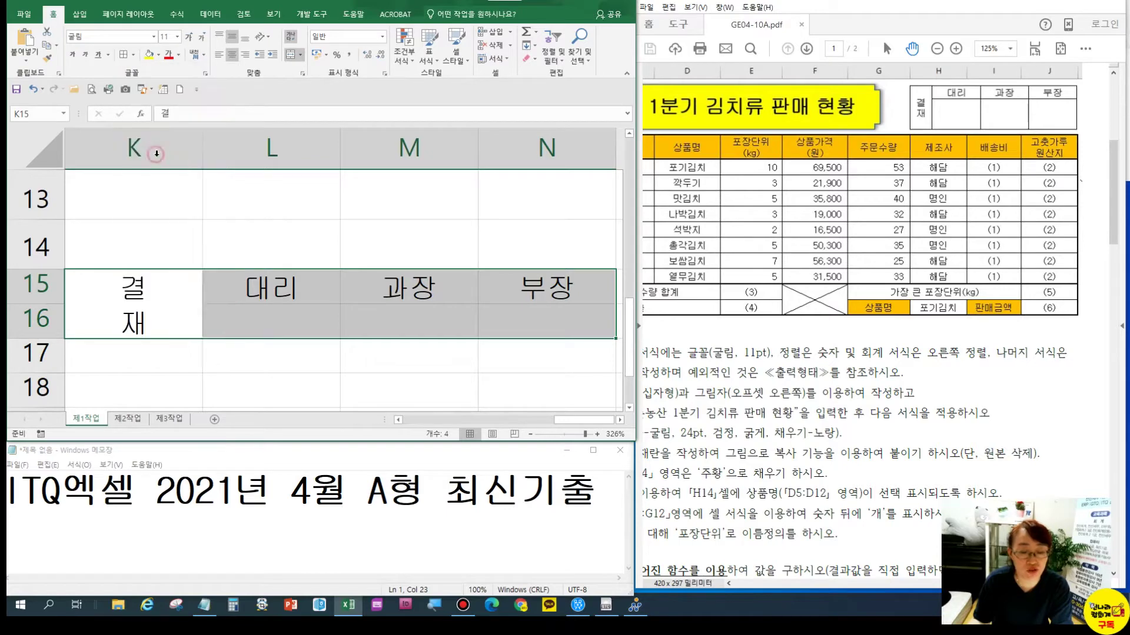
{"action": "left_click", "coordinate": [181, 289]}
{"action": "left_click_drag", "start_coordinate": [203, 154], "coordinate": [128, 156]}
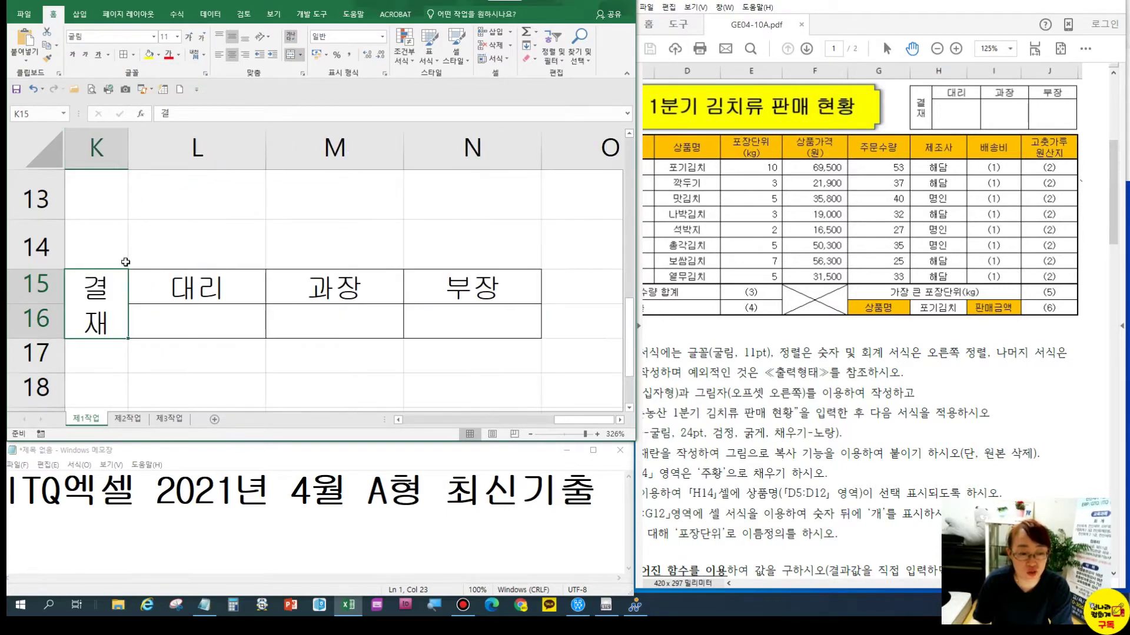
{"action": "left_click", "coordinate": [56, 322]}
{"action": "left_click_drag", "start_coordinate": [36, 339], "coordinate": [36, 373]}
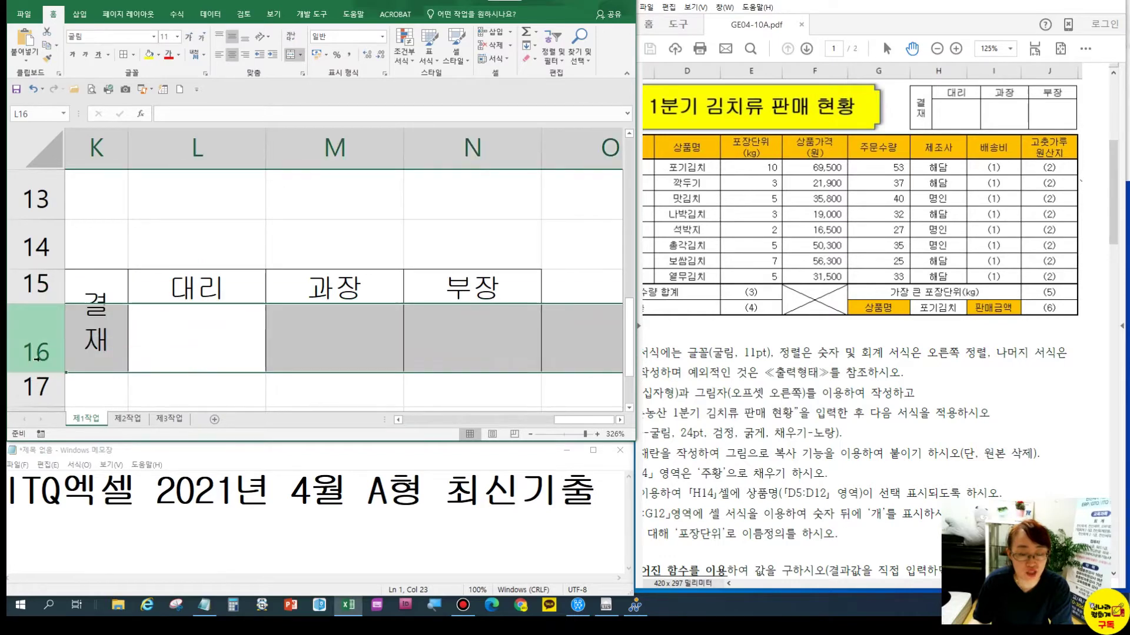
{"action": "left_click_drag", "start_coordinate": [37, 304], "coordinate": [36, 311]}
{"action": "left_click_drag", "start_coordinate": [46, 381], "coordinate": [46, 390]}
Select the whole K15:N16 approval box and copy it
{"action": "left_click", "coordinate": [167, 340]}
{"action": "left_click", "coordinate": [413, 332]}
{"action": "left_click_drag", "start_coordinate": [82, 305], "coordinate": [438, 277]}
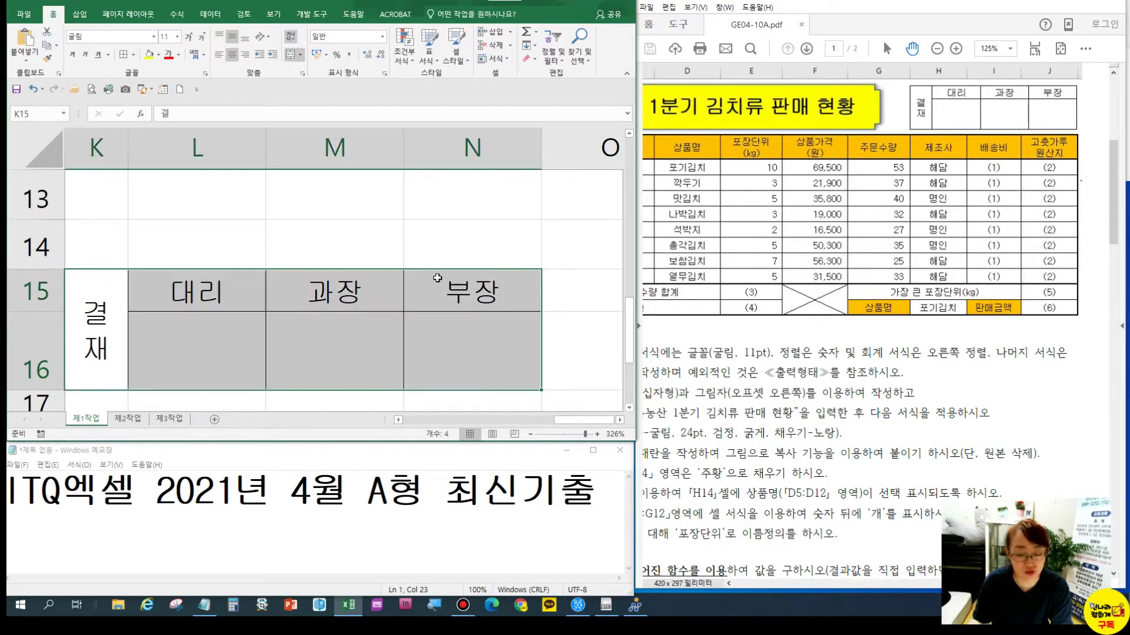
{"action": "key", "text": "ctrl+c"}
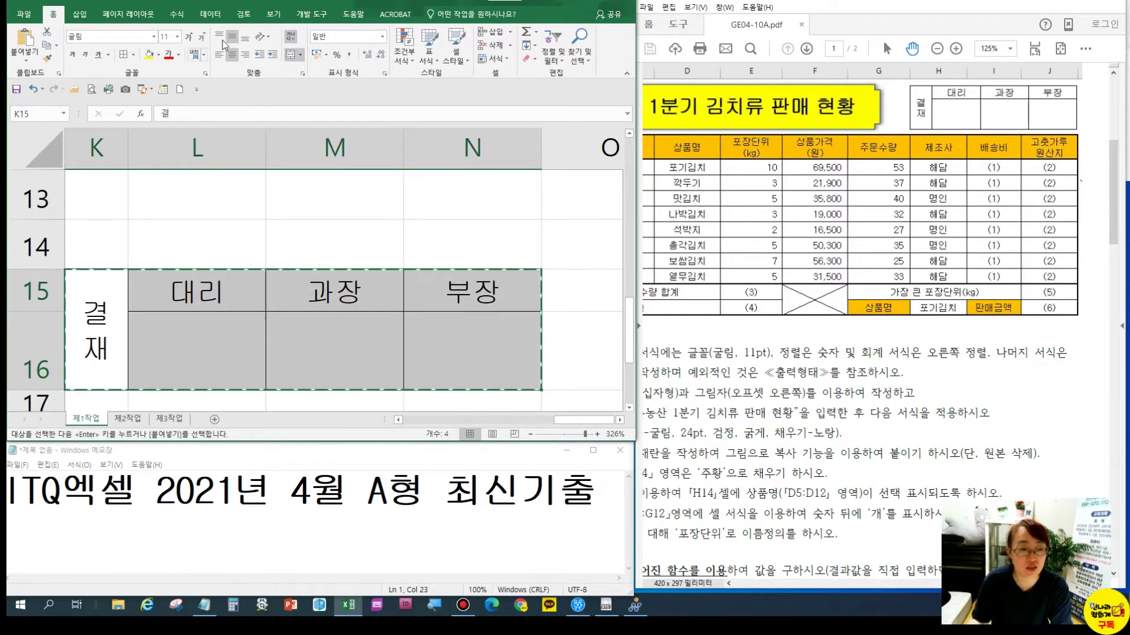
Return to 100% zoom, select H1, and open the Paste options for the copied approval box
{"action": "left_click", "coordinate": [273, 14]}
{"action": "left_click", "coordinate": [288, 53]}
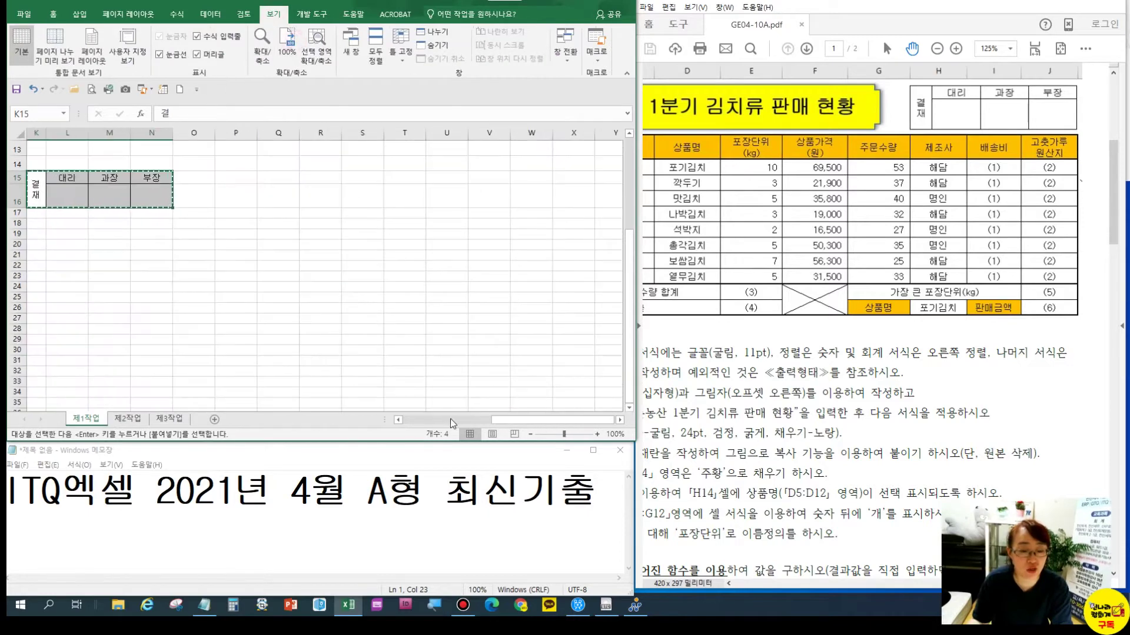
{"action": "left_click_drag", "start_coordinate": [503, 422], "coordinate": [456, 423]}
{"action": "scroll", "coordinate": [323, 265], "scroll_direction": "up", "scroll_amount": 4}
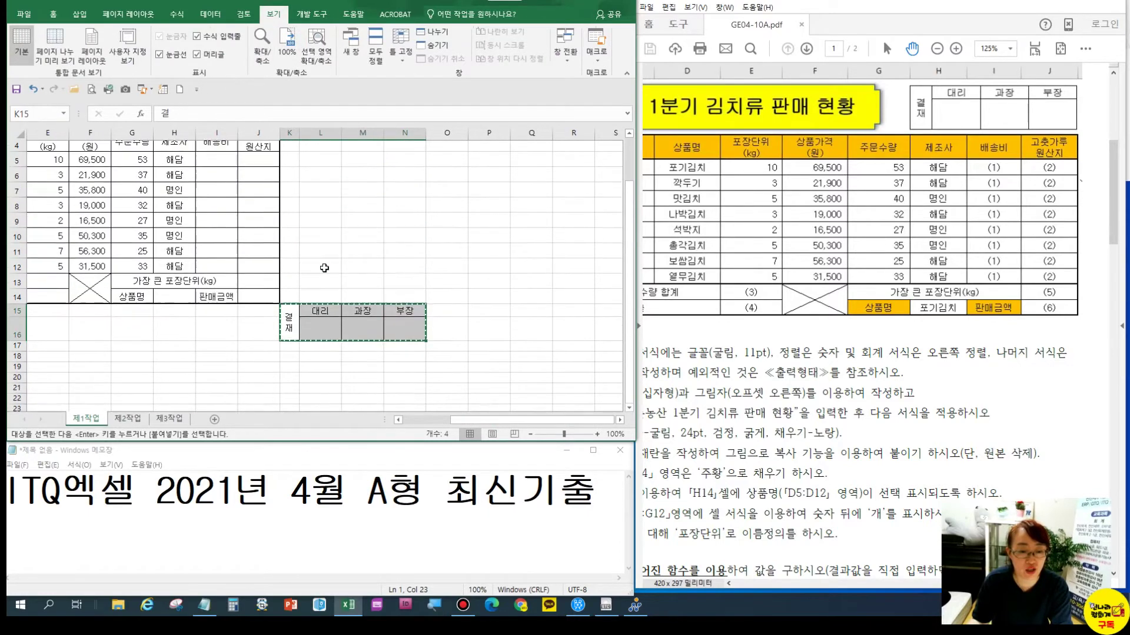
{"action": "left_click", "coordinate": [174, 148]}
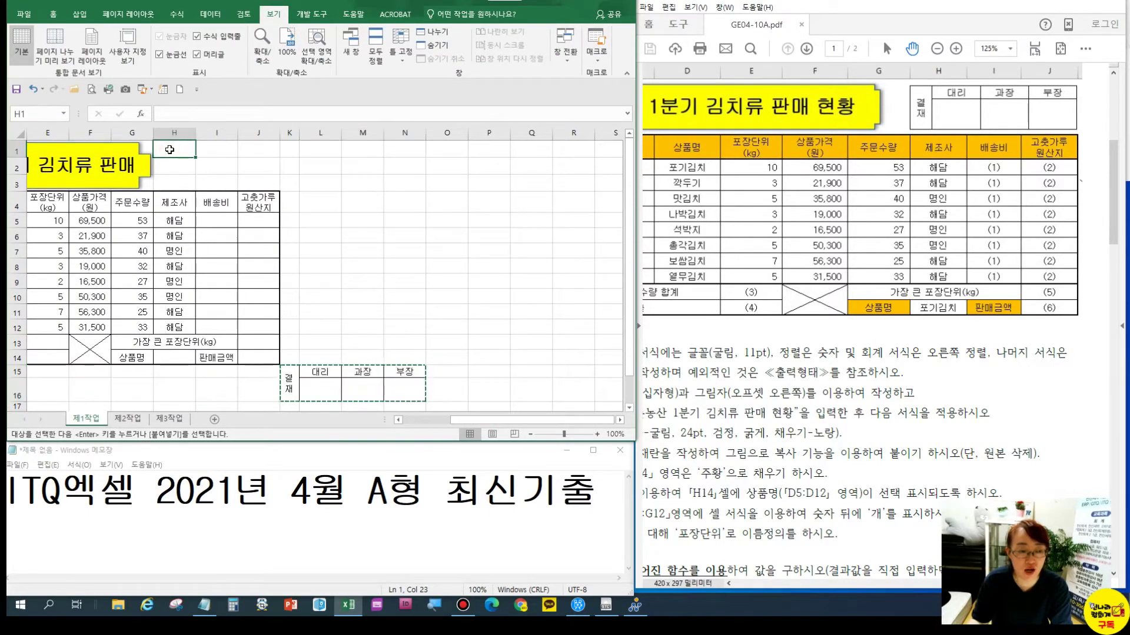
{"action": "left_click", "coordinate": [53, 15]}
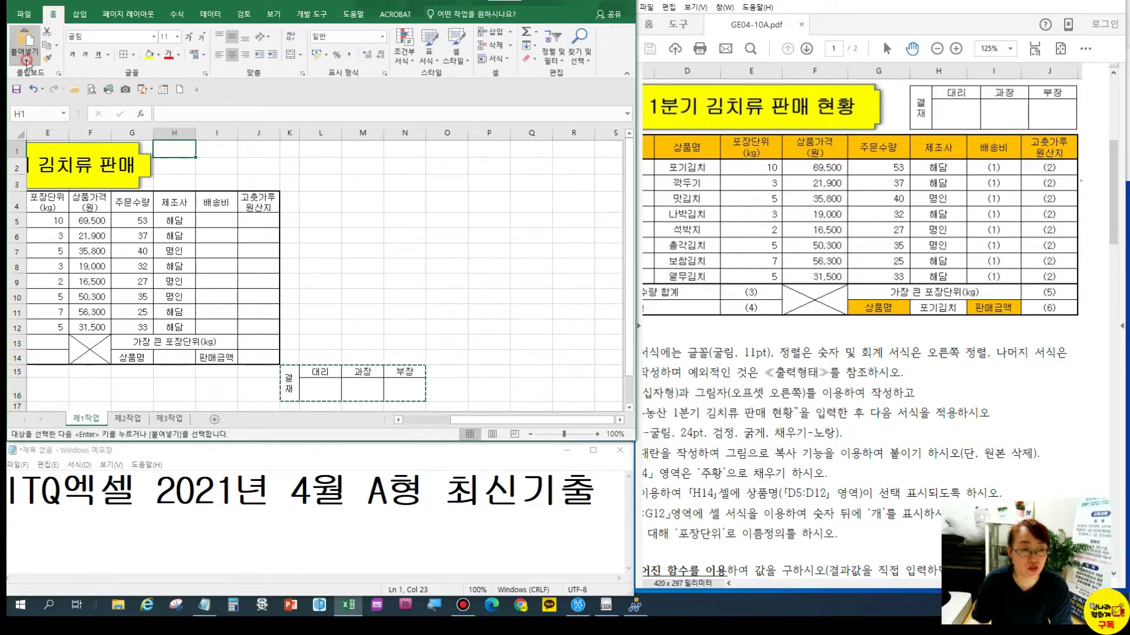
{"action": "left_click", "coordinate": [24, 58]}
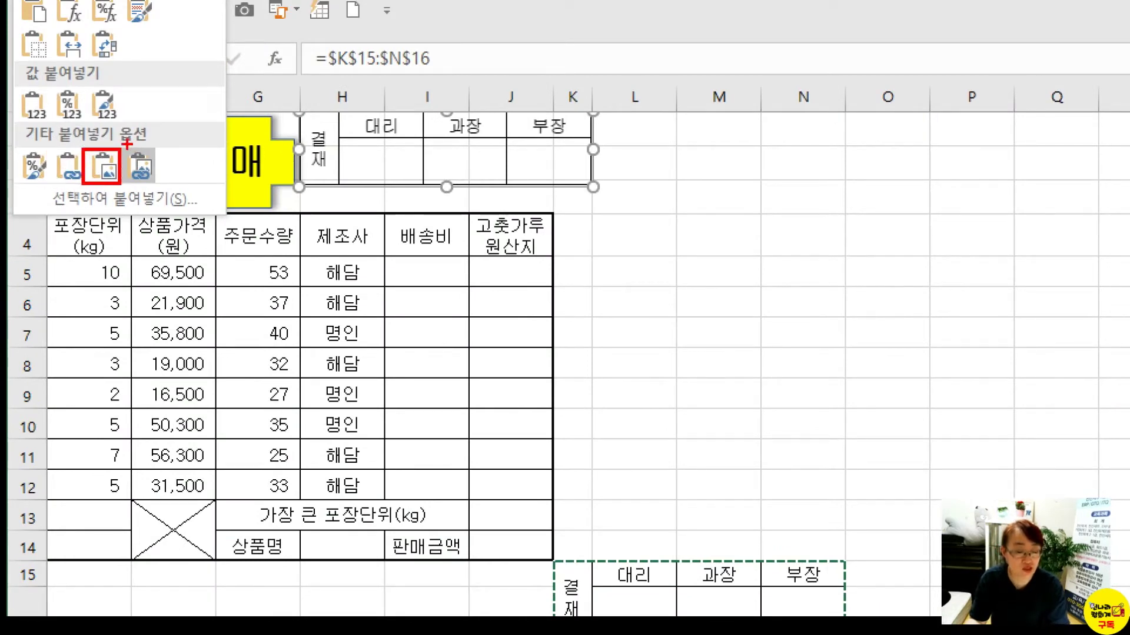
{"action": "left_click_drag", "start_coordinate": [122, 150], "coordinate": [162, 185]}
{"action": "mouse_move", "coordinate": [149, 132]}
{"action": "left_mouse_down"}
{"action": "mouse_move", "coordinate": [160, 154]}
{"action": "mouse_move", "coordinate": [187, 110]}
{"action": "left_mouse_up"}
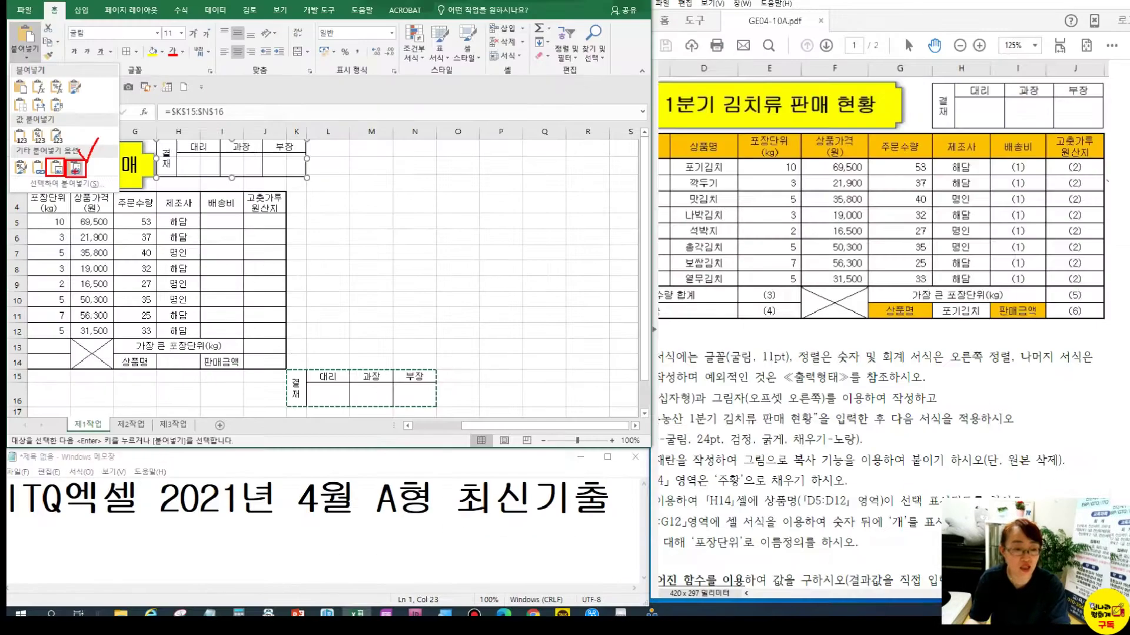
{"action": "key", "text": "Escape"}
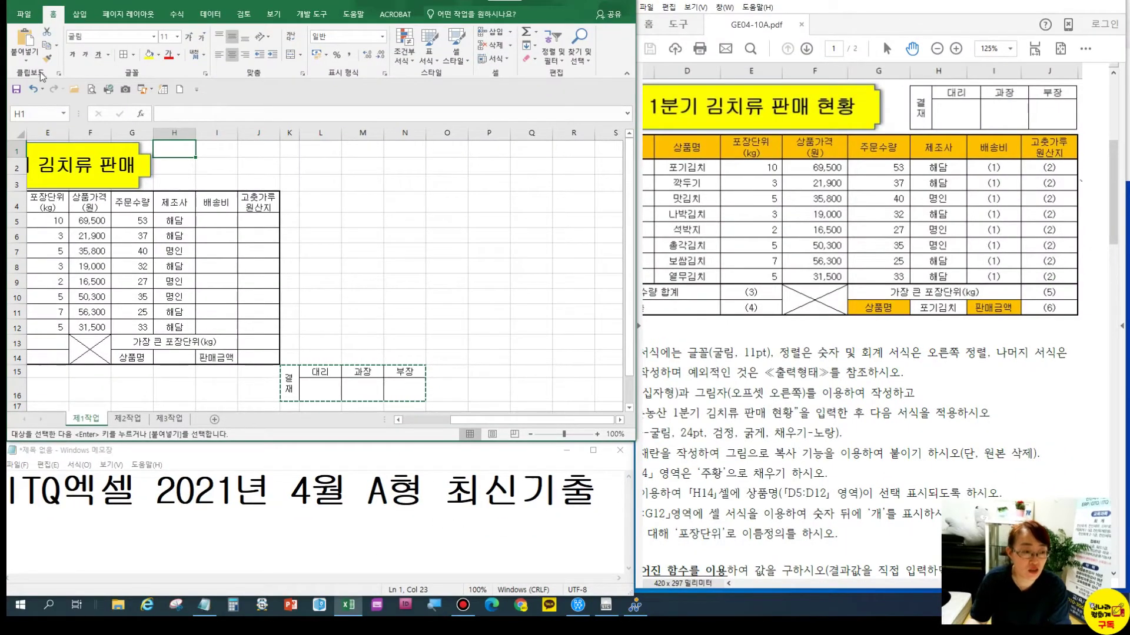
{"action": "left_click", "coordinate": [24, 53]}
Paste the approval box as a linked picture and nudge it beside the title
{"action": "left_click", "coordinate": [73, 167]}
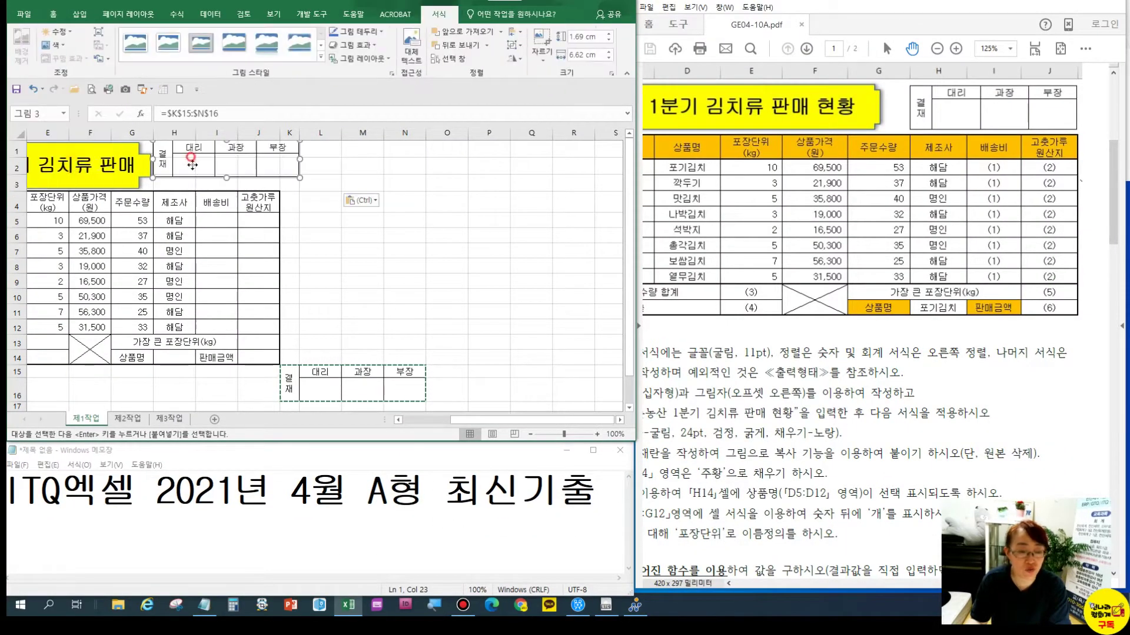
{"action": "left_click_drag", "start_coordinate": [192, 160], "coordinate": [193, 168]}
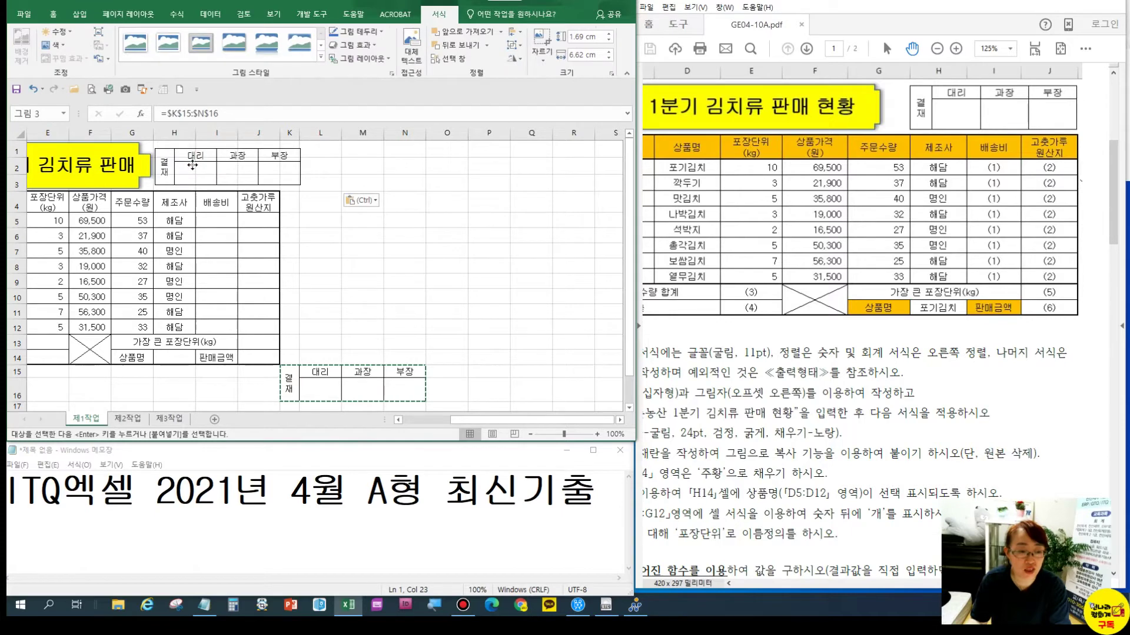
{"action": "left_click", "coordinate": [352, 296]}
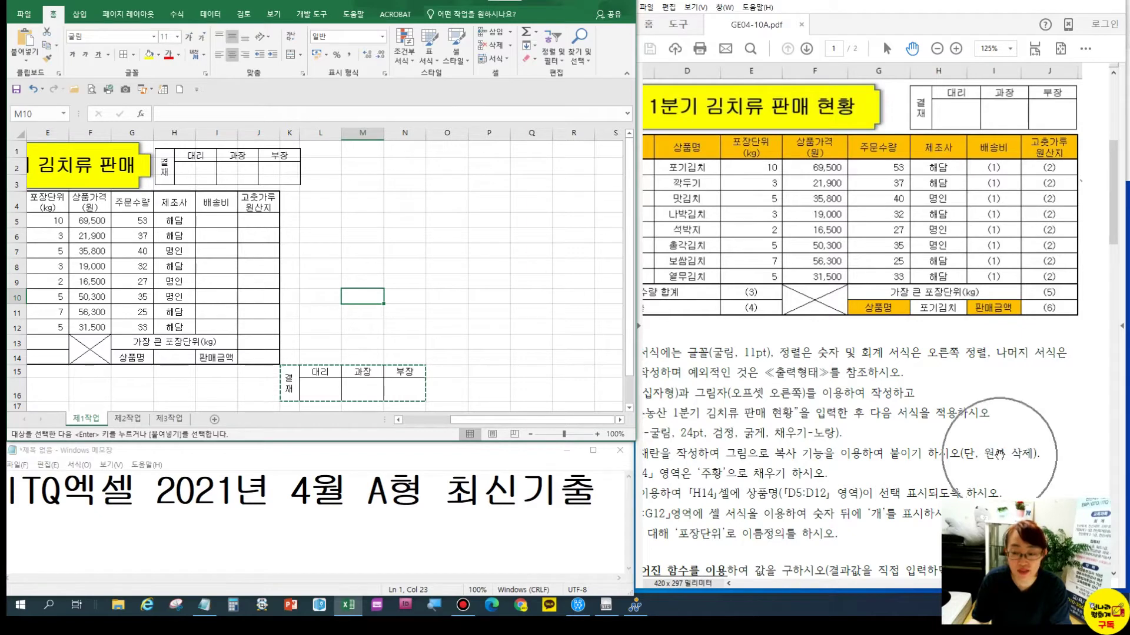
Clear the original approval box K15:N16, then undo the clearing
{"action": "left_click", "coordinate": [456, 344]}
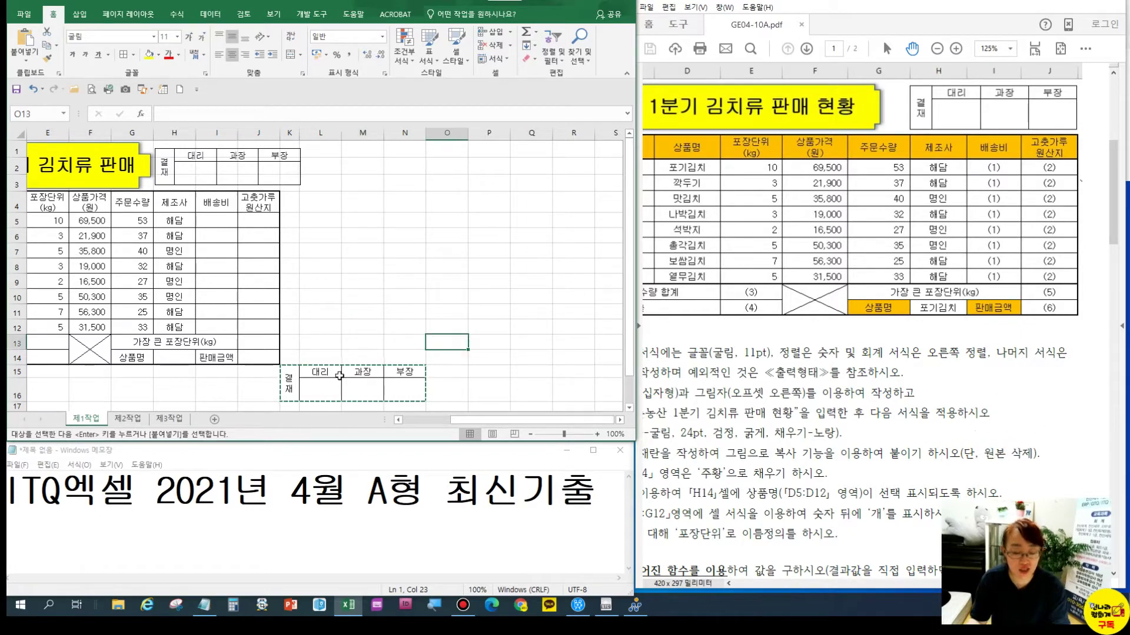
{"action": "key", "text": "Escape"}
{"action": "left_click_drag", "start_coordinate": [294, 387], "coordinate": [393, 381]}
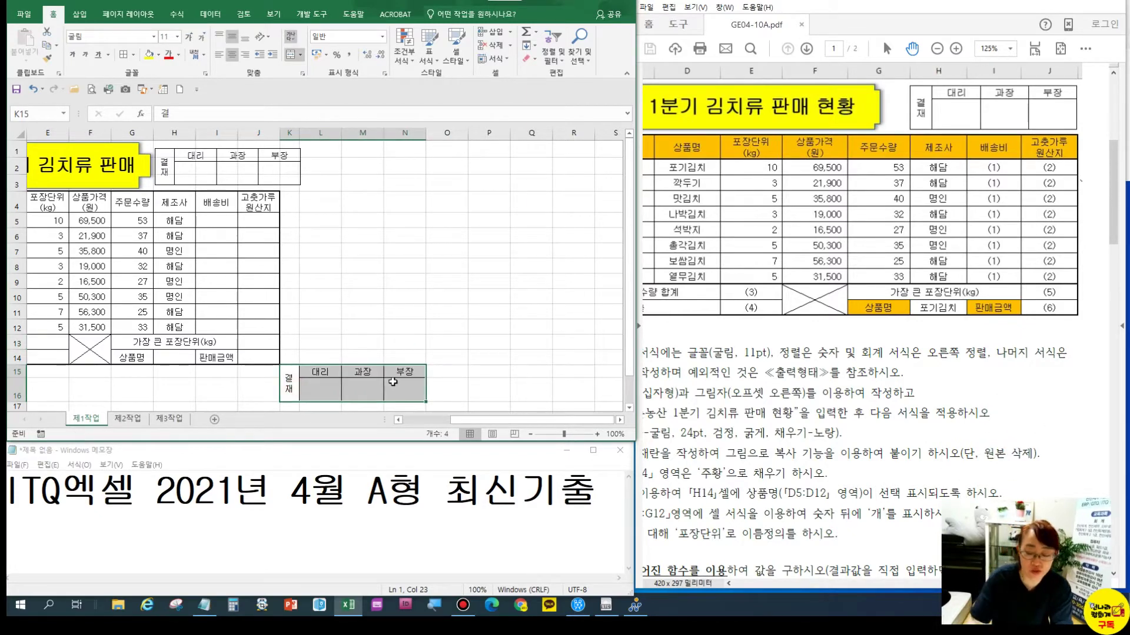
{"action": "key", "text": "Delete"}
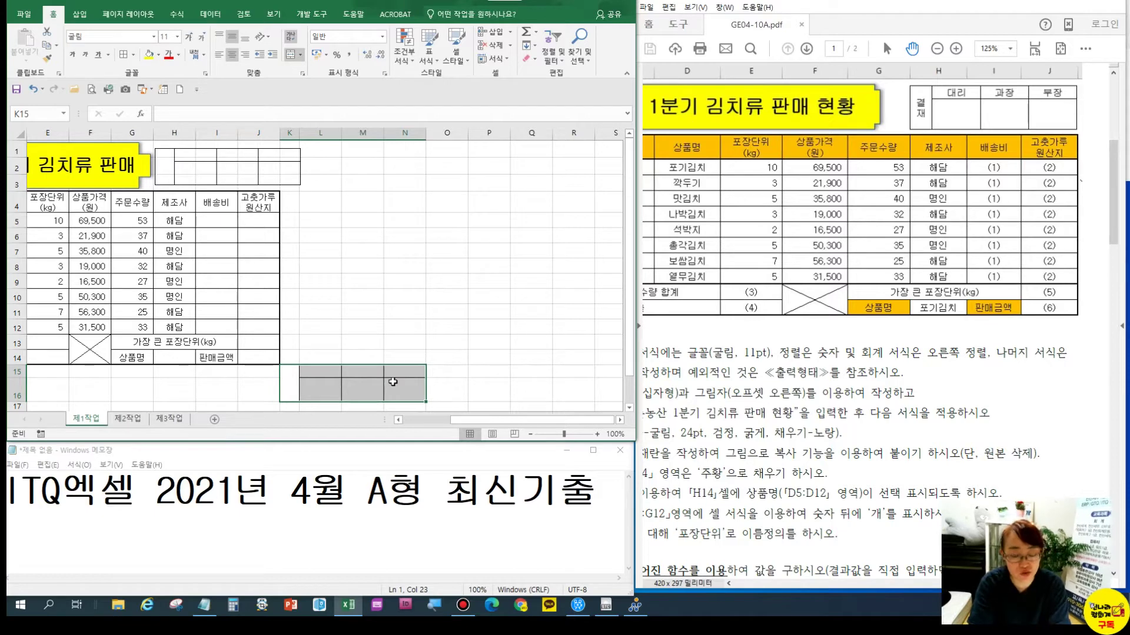
{"action": "key", "text": "ctrl+z"}
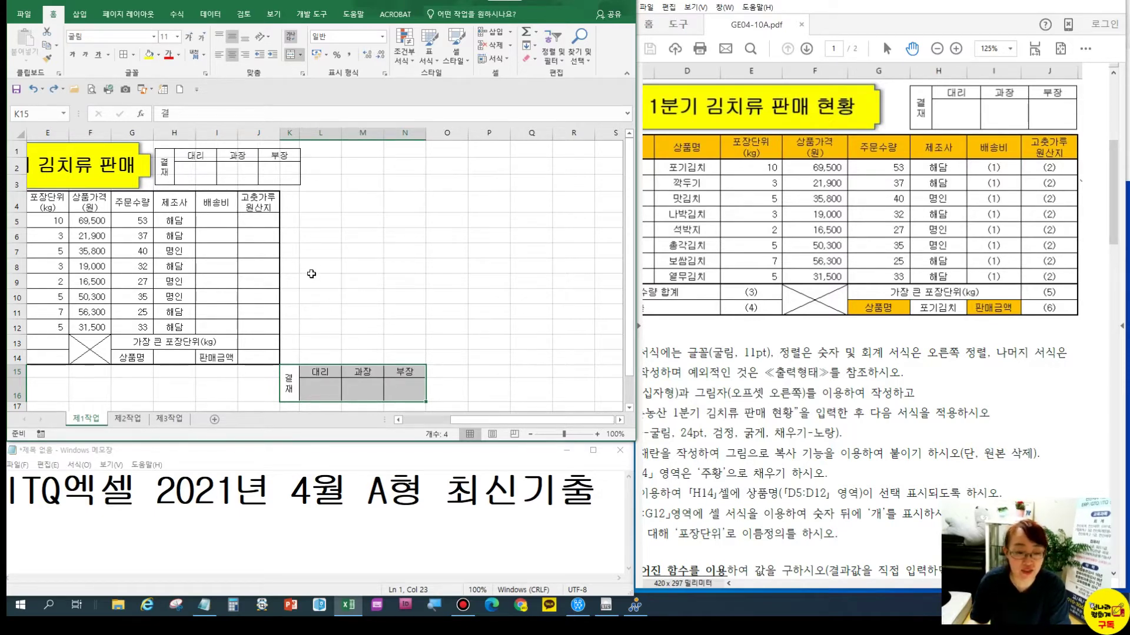
Delete columns K through N, keeping only the approval picture beside the title
{"action": "left_click_drag", "start_coordinate": [290, 128], "coordinate": [401, 135]}
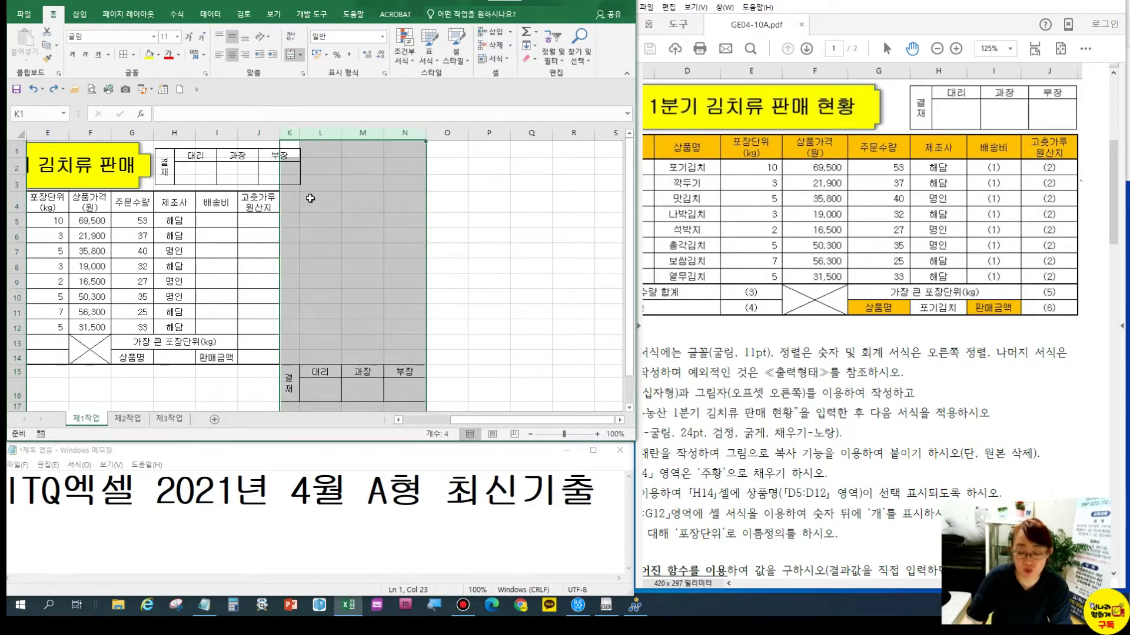
{"action": "key", "text": "ctrl+minus"}
{"action": "left_click", "coordinate": [312, 230]}
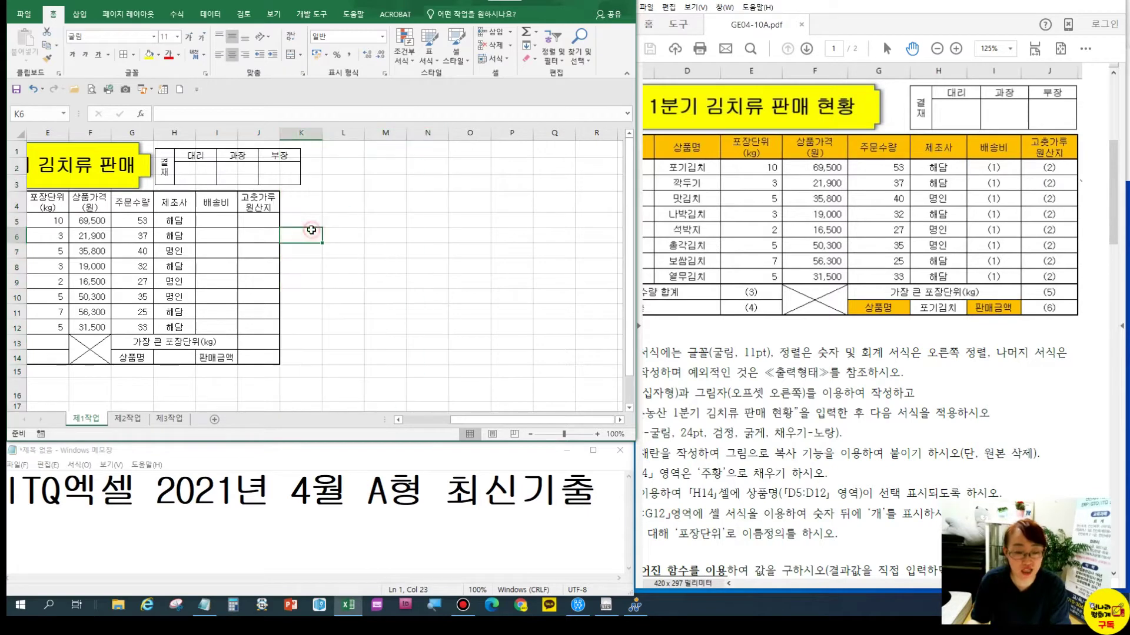
{"action": "left_click", "coordinate": [244, 195]}
{"action": "left_click", "coordinate": [193, 169]}
{"action": "left_click", "coordinate": [343, 250]}
{"action": "left_click_drag", "start_coordinate": [485, 422], "coordinate": [443, 419]}
Widen columns F and B and make the yellow cross title shape slightly narrower
{"action": "left_click_drag", "start_coordinate": [266, 133], "coordinate": [279, 134]}
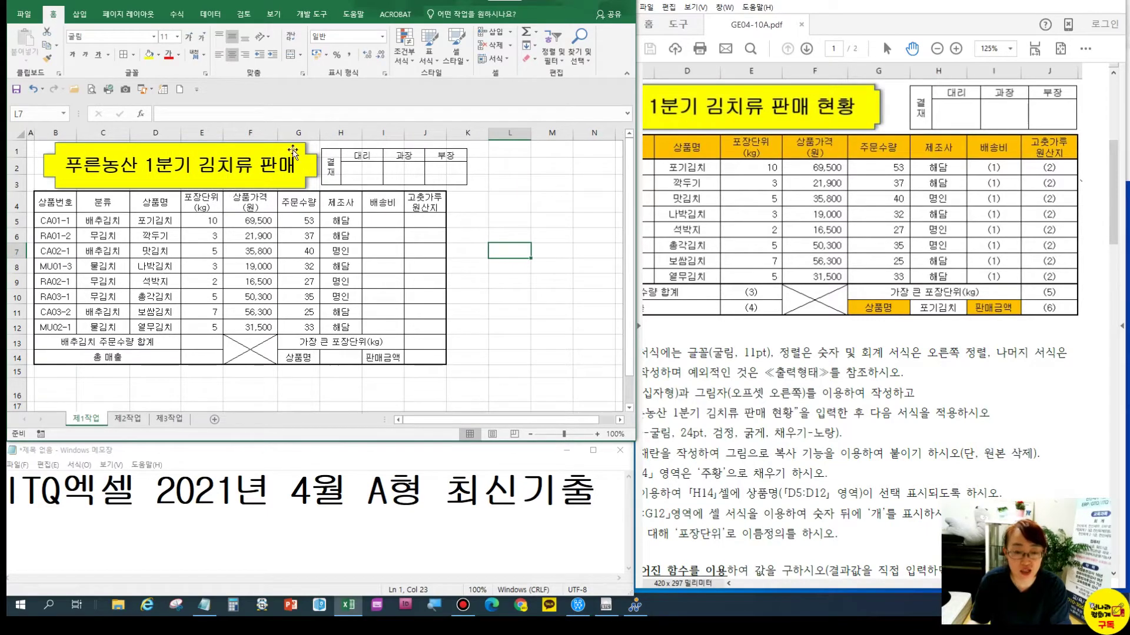
{"action": "left_click", "coordinate": [101, 235]}
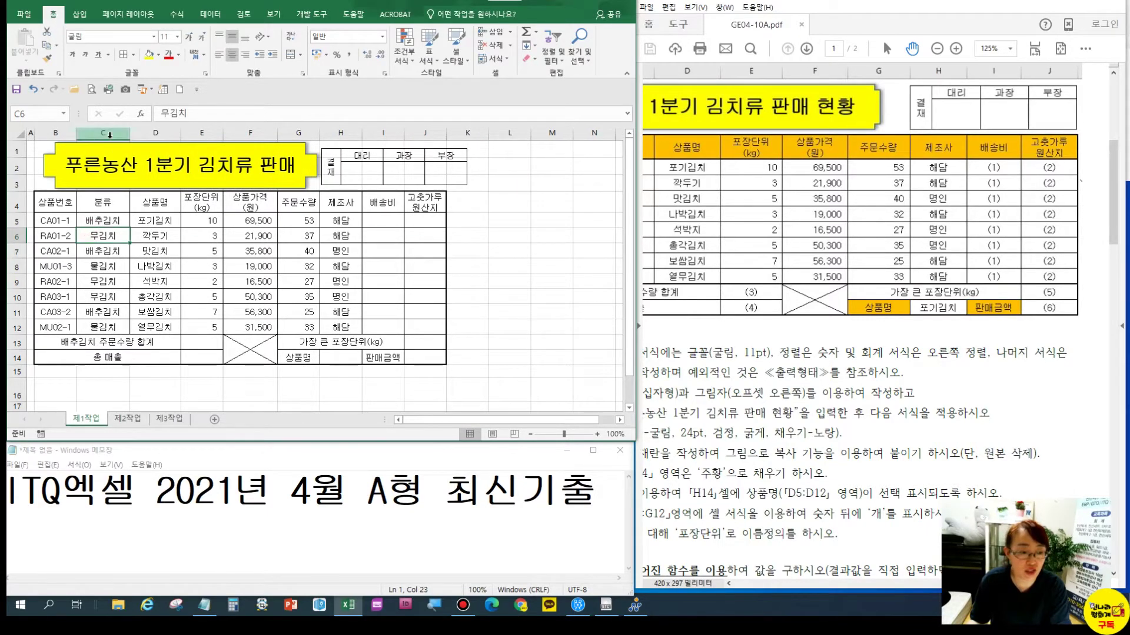
{"action": "left_click_drag", "start_coordinate": [77, 133], "coordinate": [84, 133]}
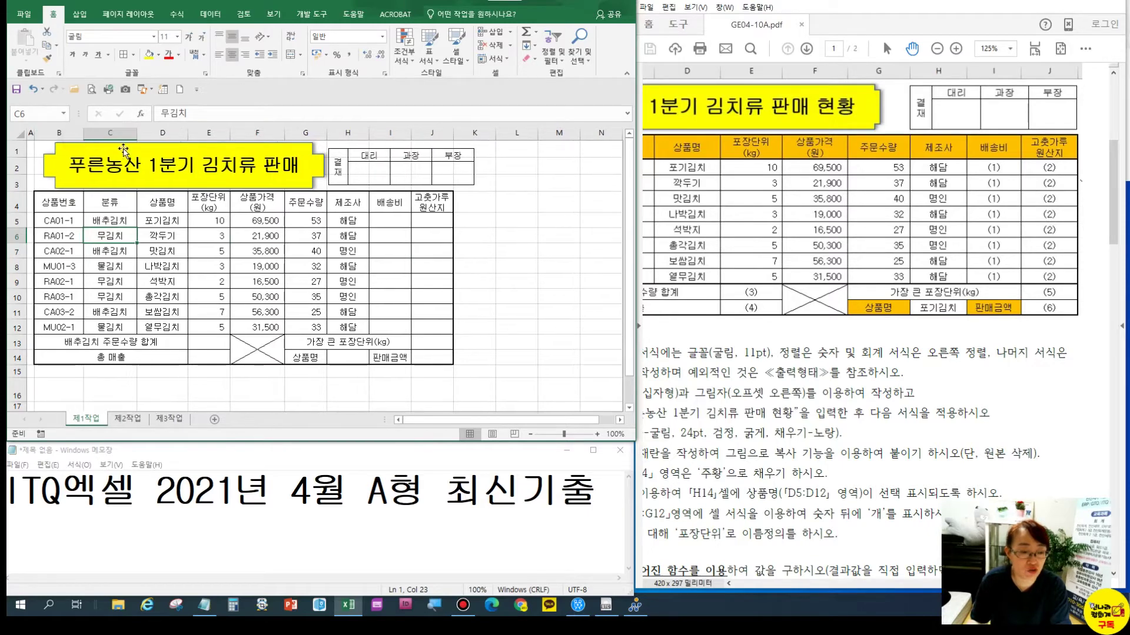
{"action": "left_click", "coordinate": [310, 164]}
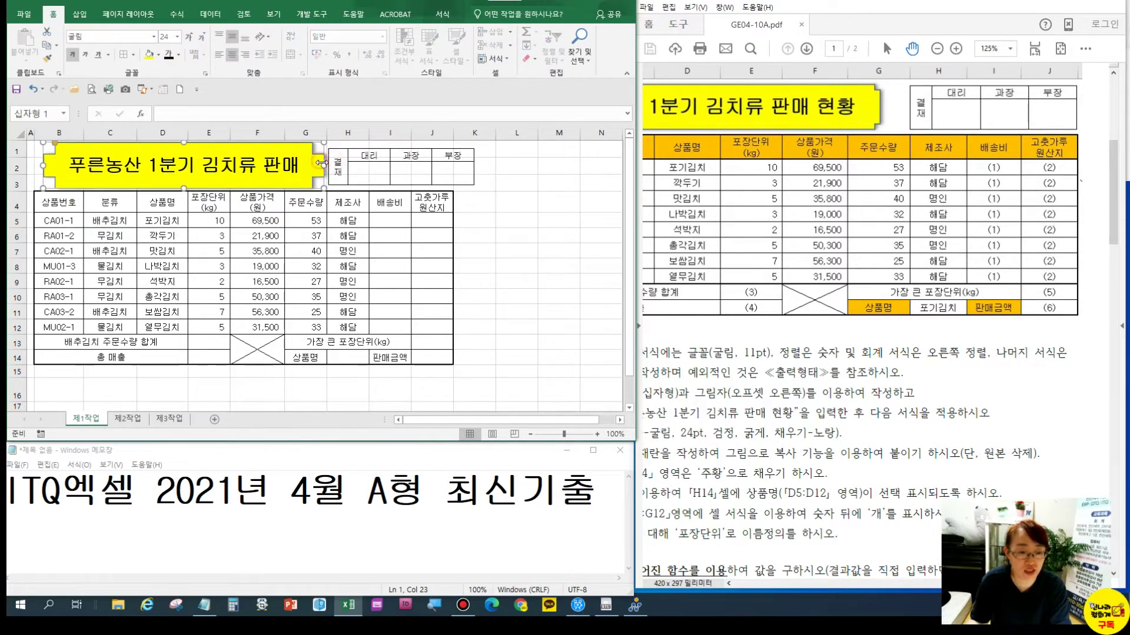
{"action": "mouse_move", "coordinate": [320, 164]}
{"action": "left_mouse_down"}
{"action": "mouse_move", "coordinate": [310, 165]}
{"action": "mouse_move", "coordinate": [329, 169]}
{"action": "left_mouse_up"}
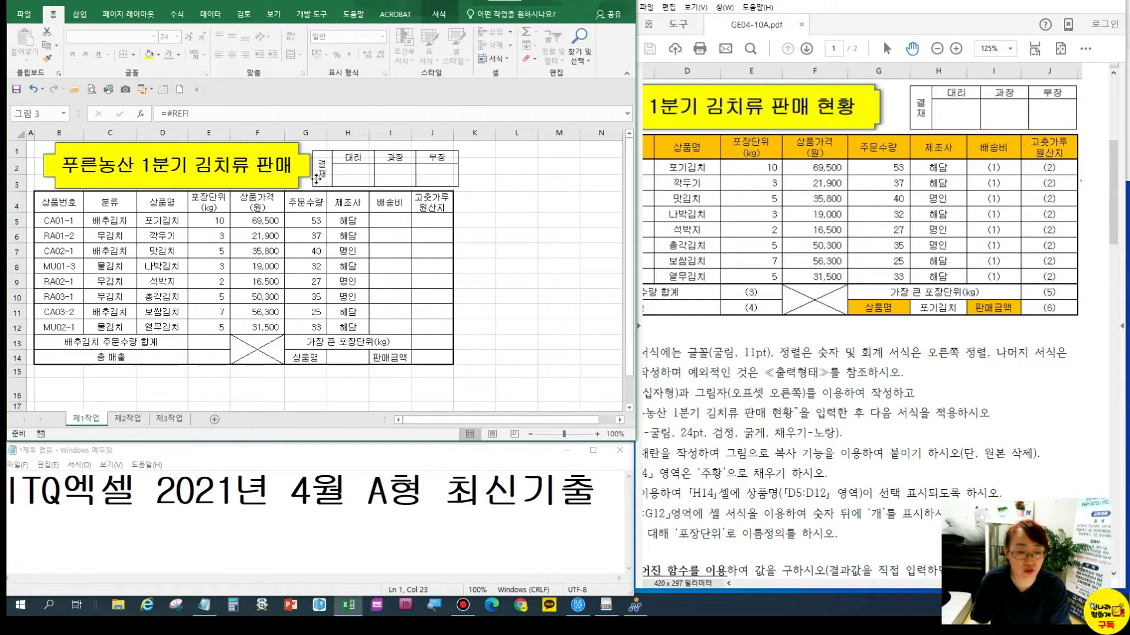
Widen column I and set column J's width to 10.50
{"action": "left_click", "coordinate": [432, 220]}
{"action": "left_click_drag", "start_coordinate": [453, 133], "coordinate": [419, 133]}
{"action": "left_click", "coordinate": [390, 133]}
{"action": "left_click", "coordinate": [394, 244]}
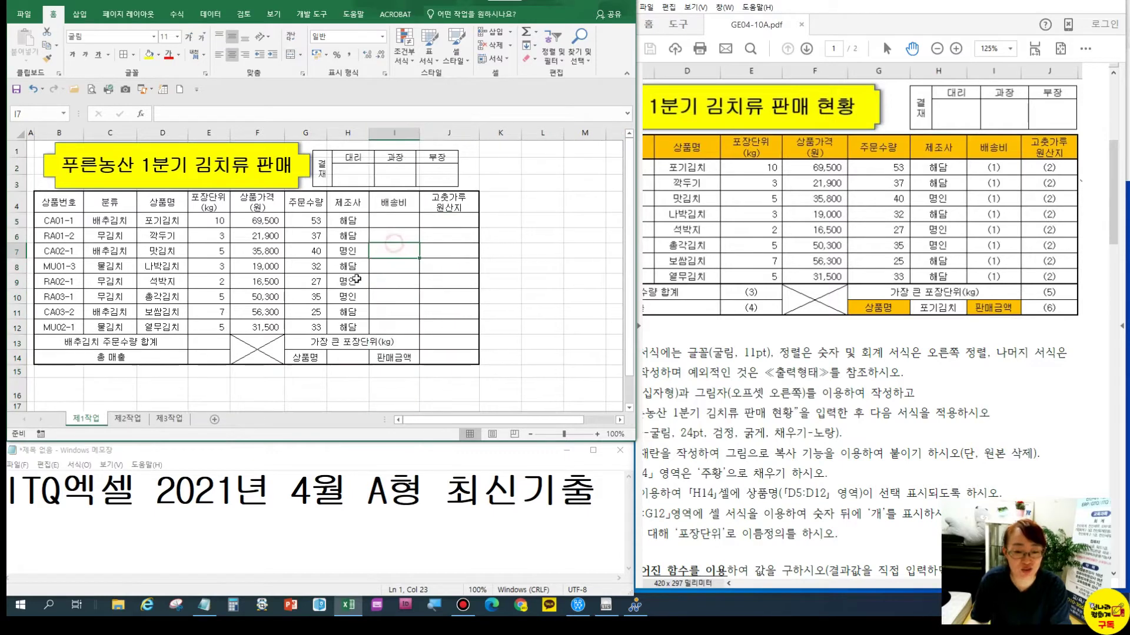
{"action": "left_click", "coordinate": [435, 180]}
{"action": "left_click", "coordinate": [468, 218]}
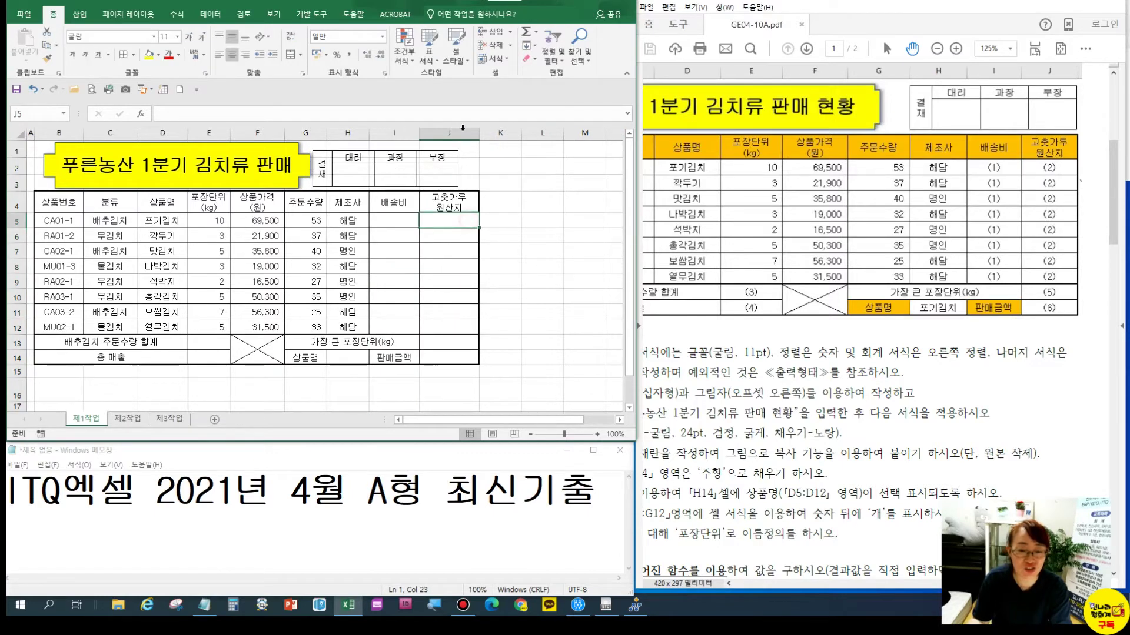
{"action": "left_click", "coordinate": [448, 133]}
{"action": "left_click_drag", "start_coordinate": [479, 133], "coordinate": [469, 133]}
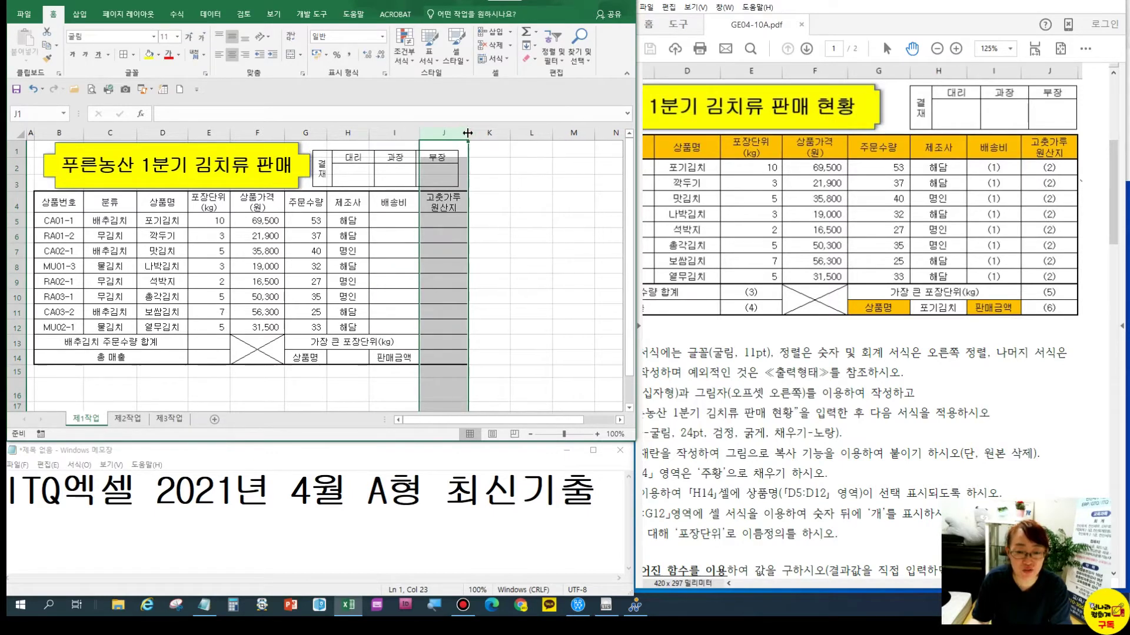
Move the approval picture slightly right to line up with the table's right edge
{"action": "left_click", "coordinate": [395, 162]}
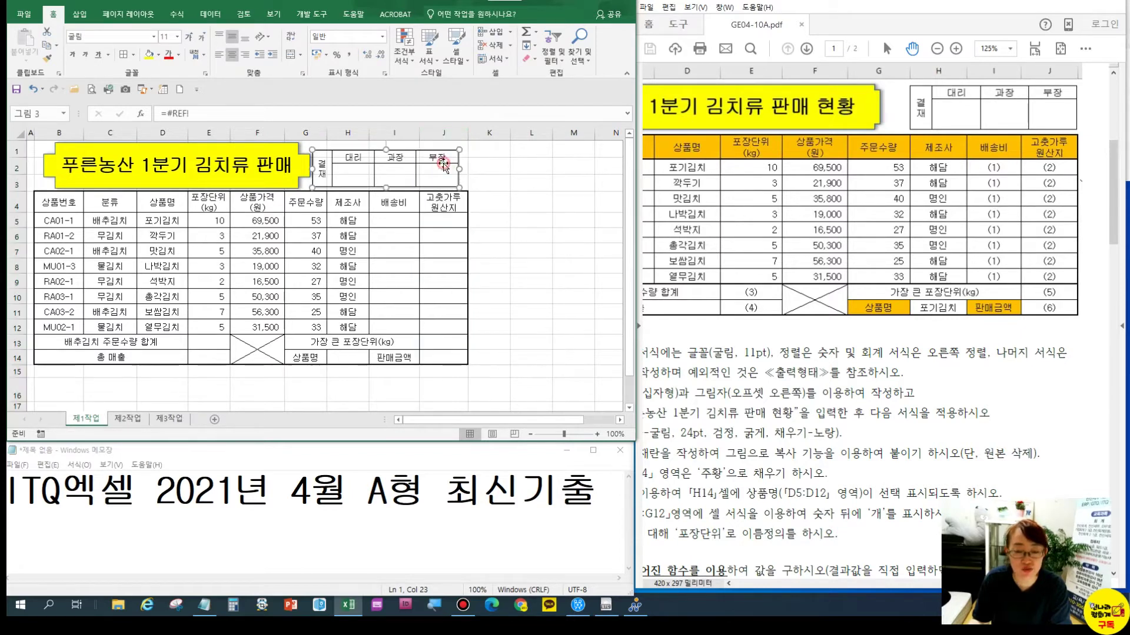
{"action": "left_click_drag", "start_coordinate": [395, 162], "coordinate": [402, 160]}
{"action": "scroll", "coordinate": [778, 452], "scroll_direction": "down", "scroll_amount": 2}
{"action": "scroll", "coordinate": [765, 406], "scroll_direction": "left", "scroll_amount": 3}
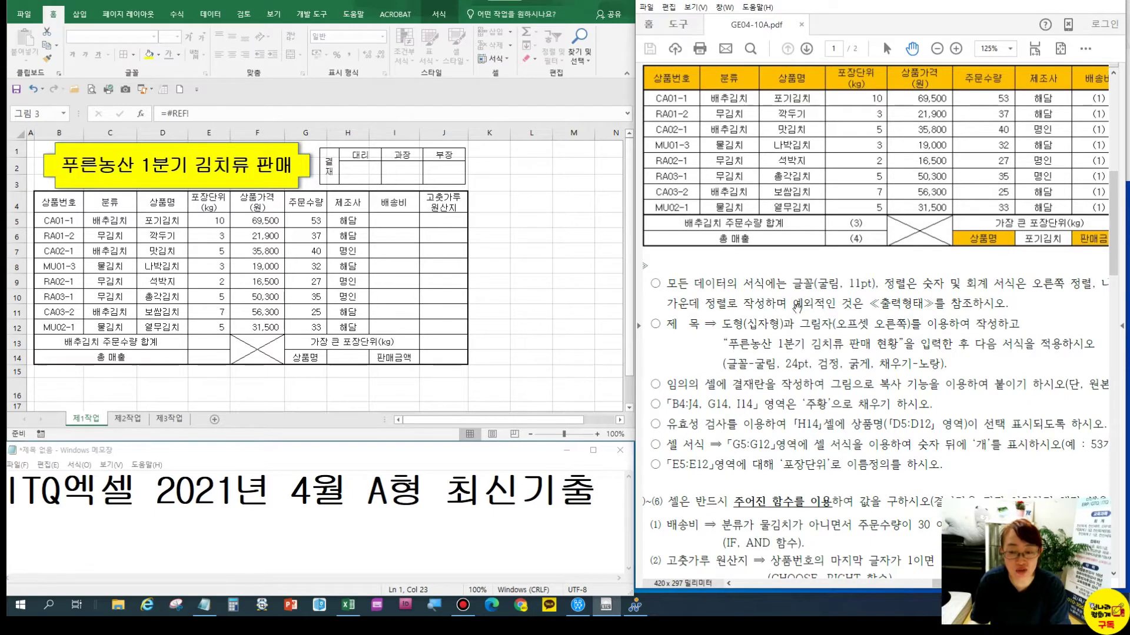
Fill header row B4:J4 plus cells G14 and I14 with orange
{"action": "left_click", "coordinate": [42, 204]}
{"action": "left_click_drag", "start_coordinate": [114, 207], "coordinate": [444, 206]}
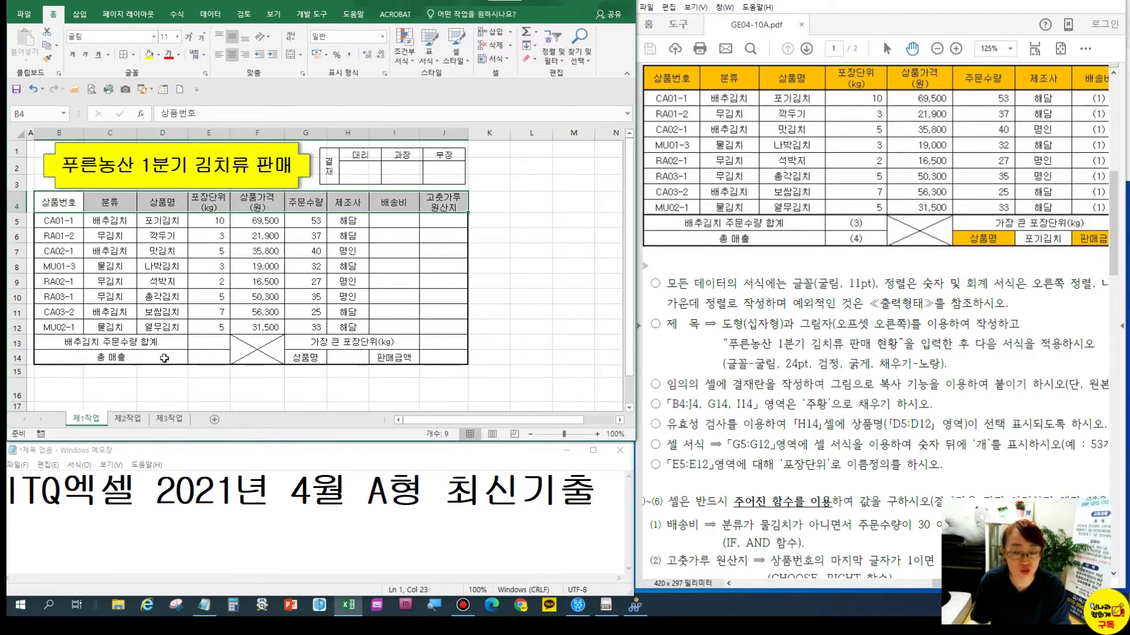
{"action": "left_click", "coordinate": [307, 360], "text": "ctrl"}
{"action": "left_click", "coordinate": [396, 358], "text": "ctrl"}
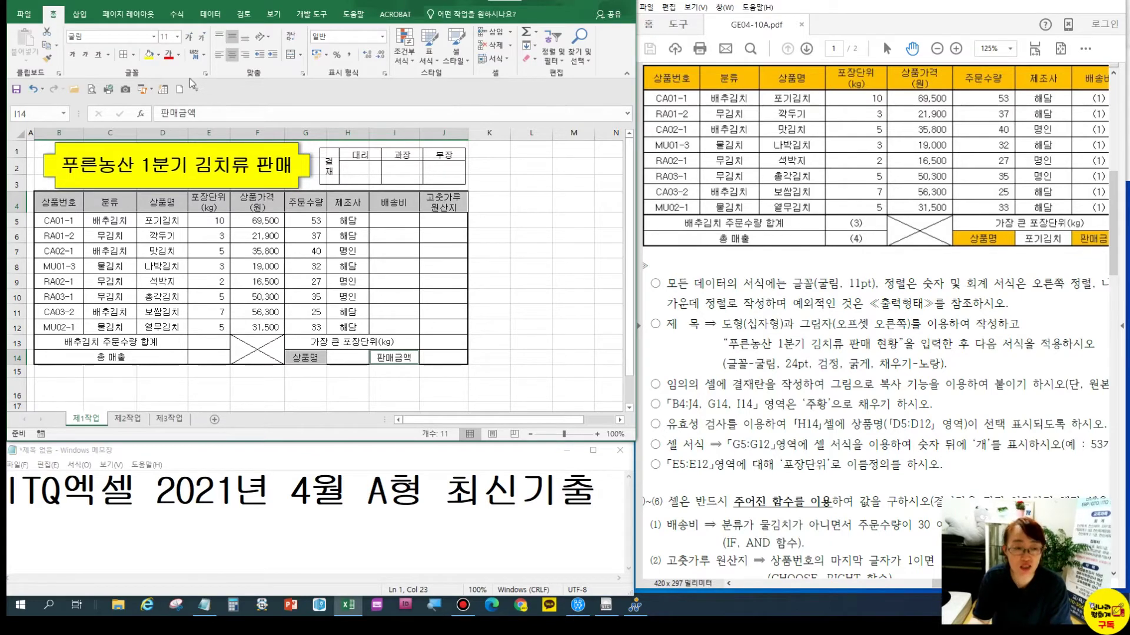
{"action": "left_click", "coordinate": [159, 55]}
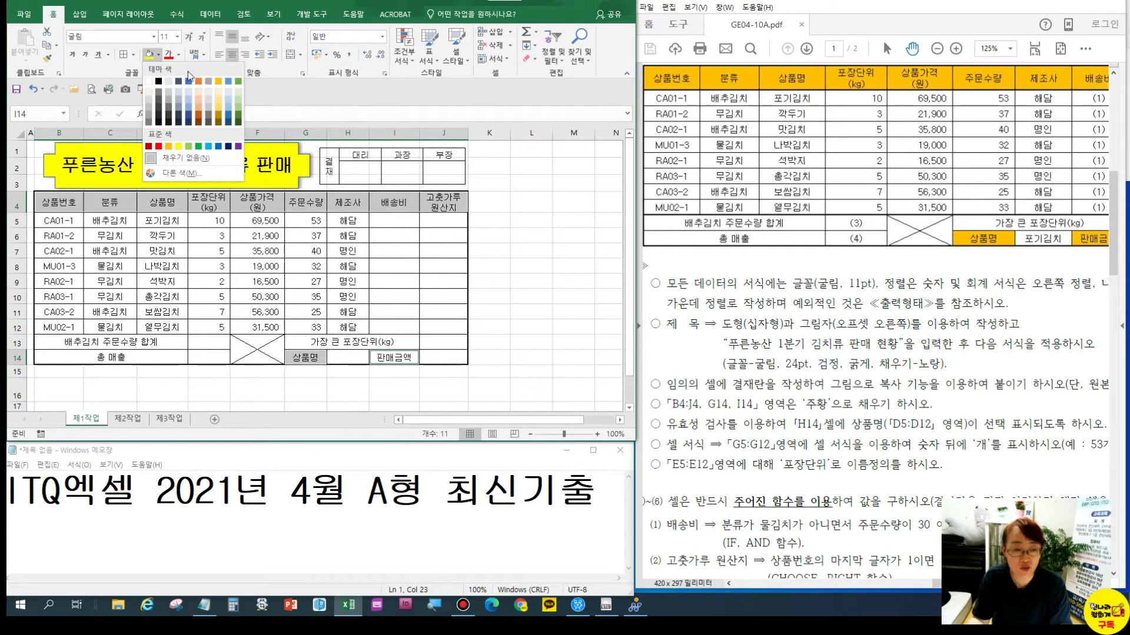
{"action": "left_click", "coordinate": [168, 147]}
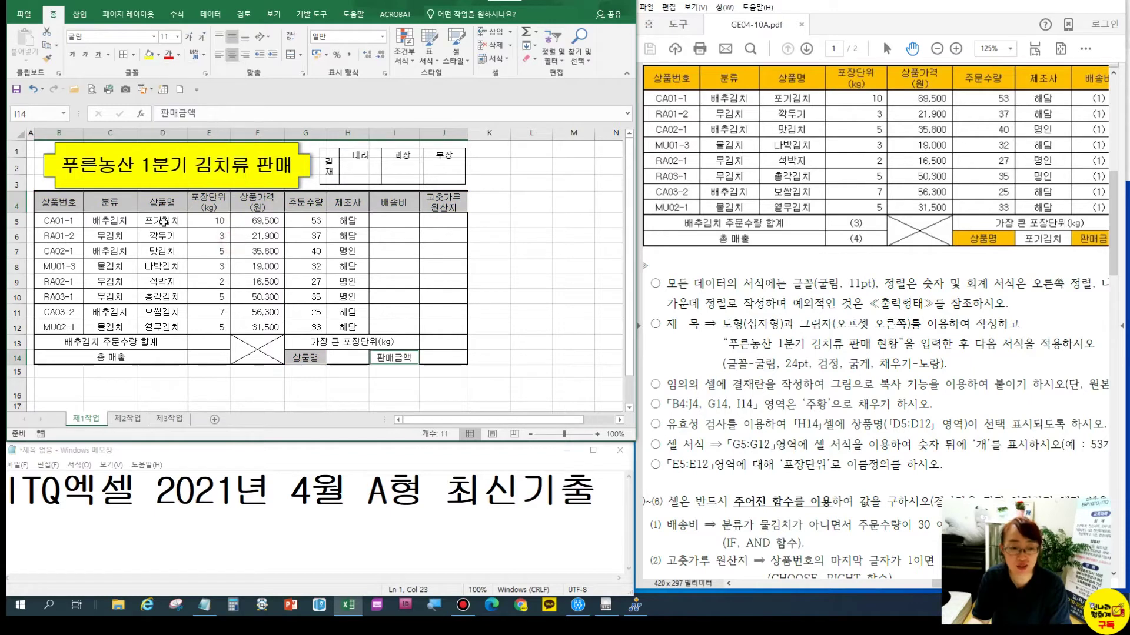
{"action": "left_click", "coordinate": [158, 55]}
{"action": "left_click", "coordinate": [168, 146]}
{"action": "left_click", "coordinate": [209, 236]}
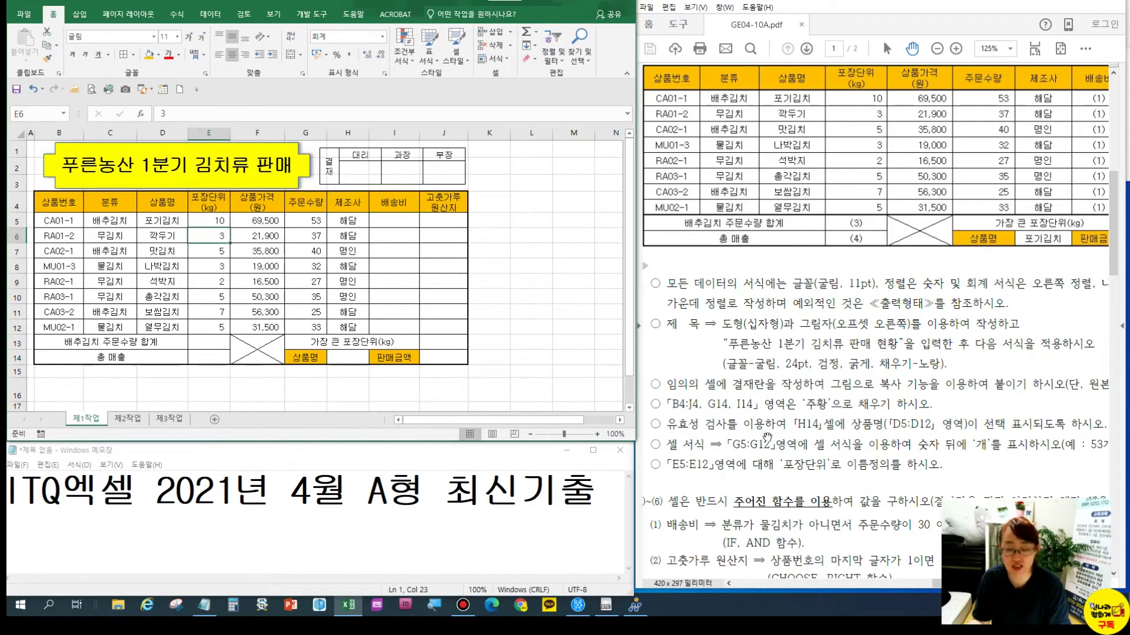
{"action": "scroll", "coordinate": [768, 436], "scroll_direction": "down", "scroll_amount": 3}
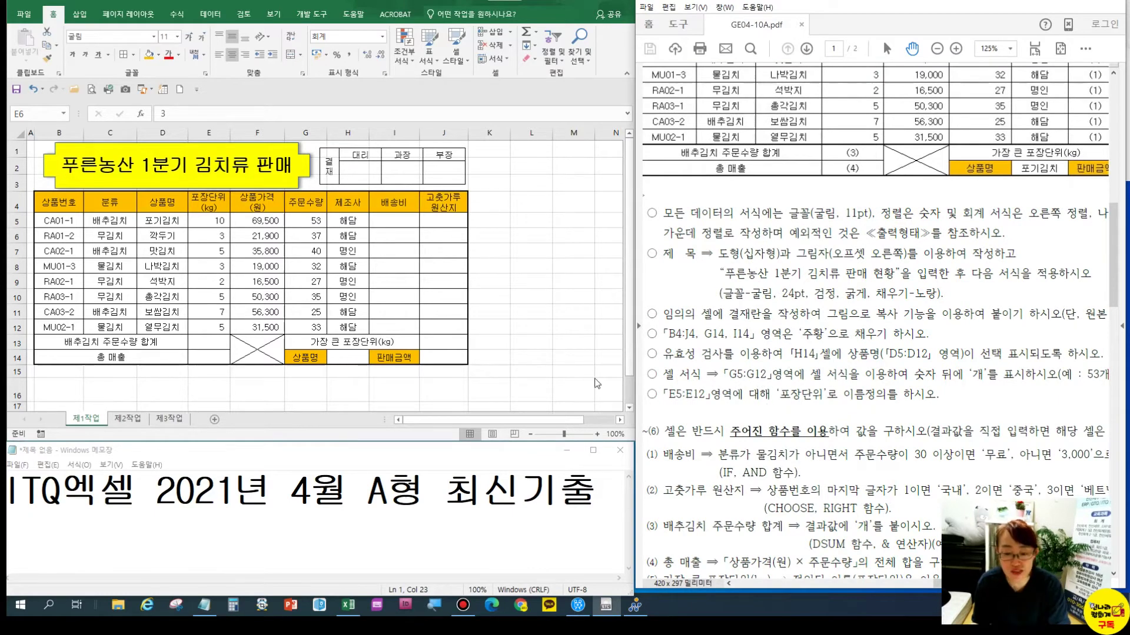
Select cell H14 to prepare it for the product-name list
{"action": "key", "text": "F2"}
{"action": "left_click", "coordinate": [348, 356]}
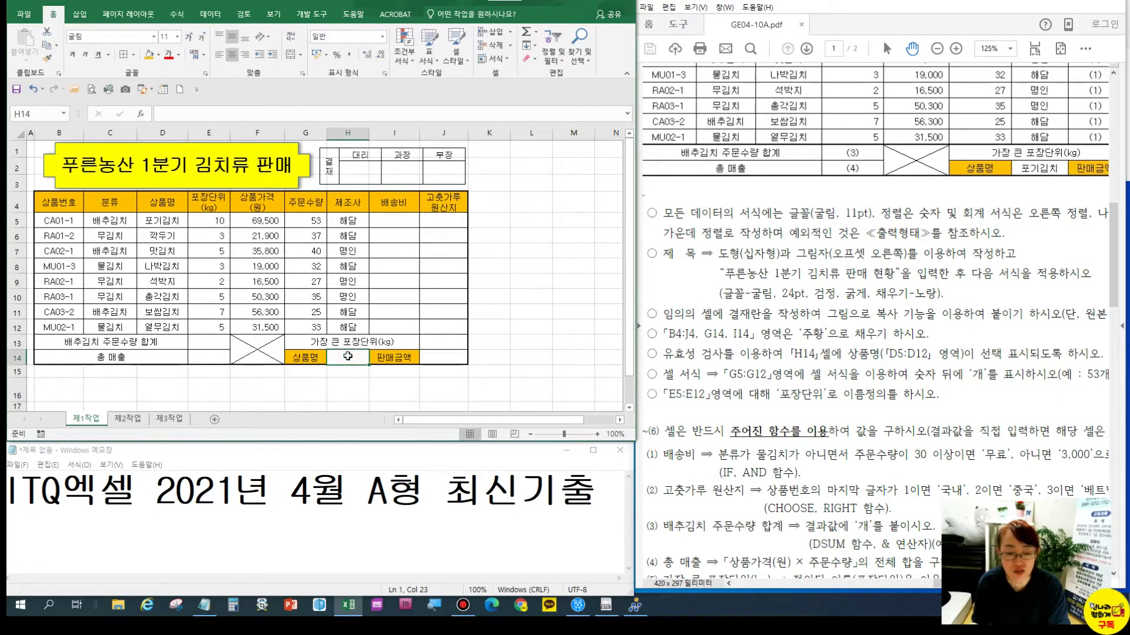
{"action": "left_click", "coordinate": [211, 9]}
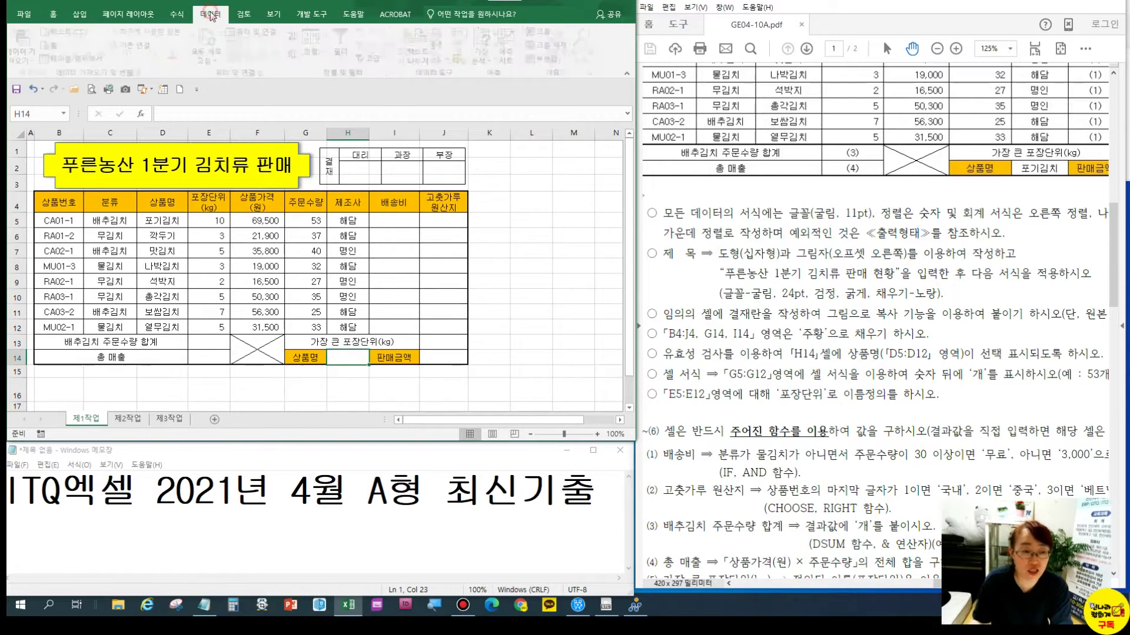
Add a List validation rule to H14 with source =$D$5:$D$12
{"action": "left_click", "coordinate": [452, 59]}
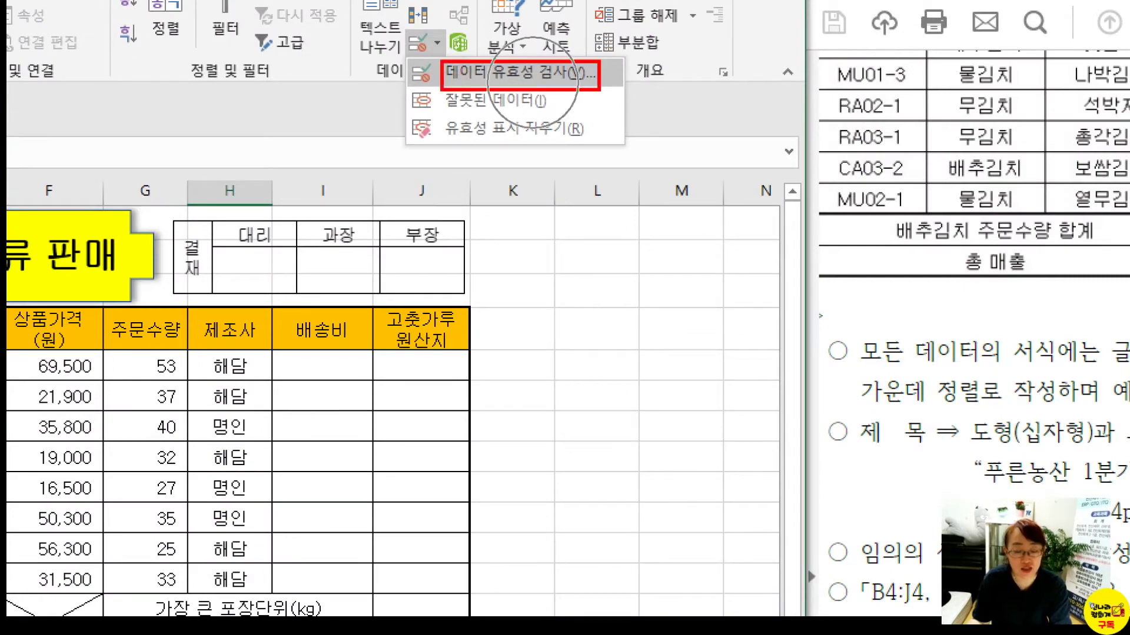
{"action": "key", "text": "Escape"}
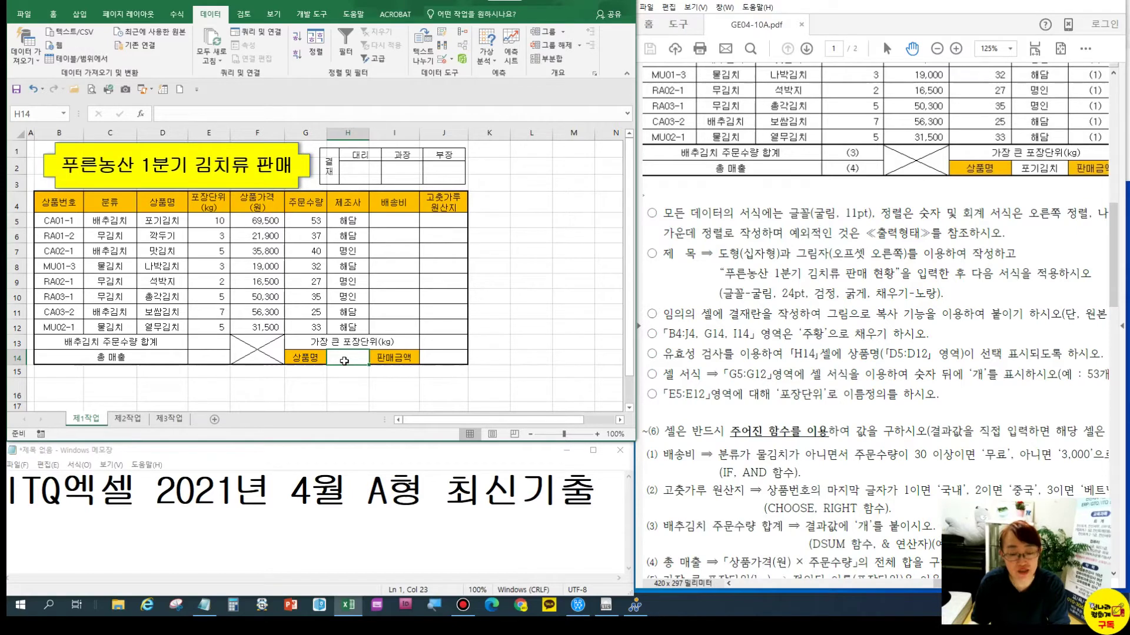
{"action": "left_click", "coordinate": [451, 58]}
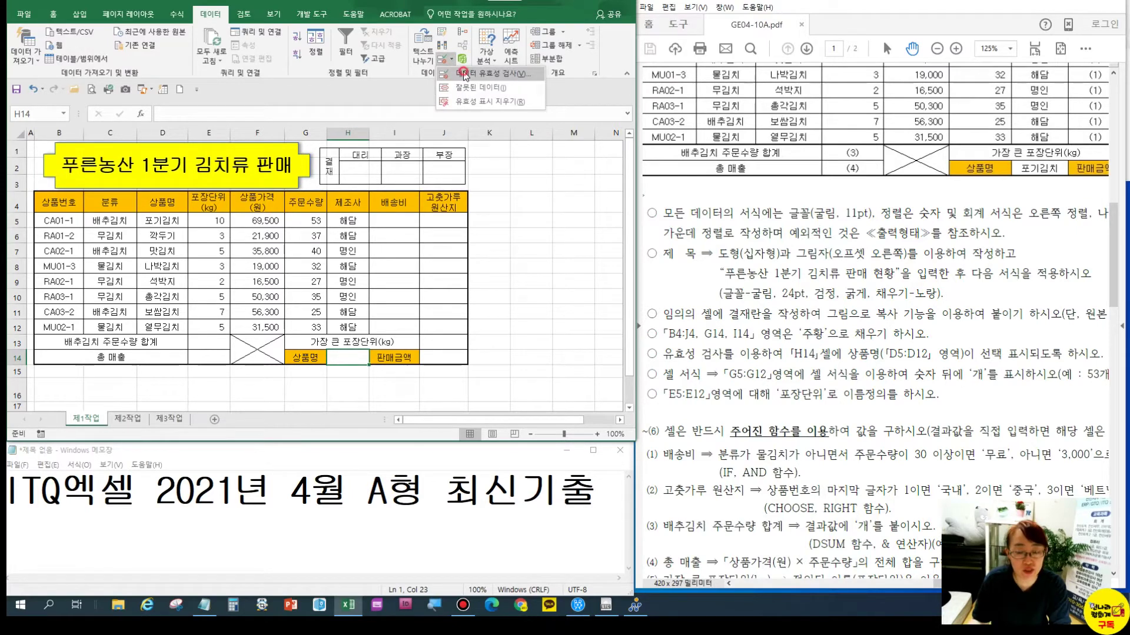
{"action": "left_click", "coordinate": [465, 74]}
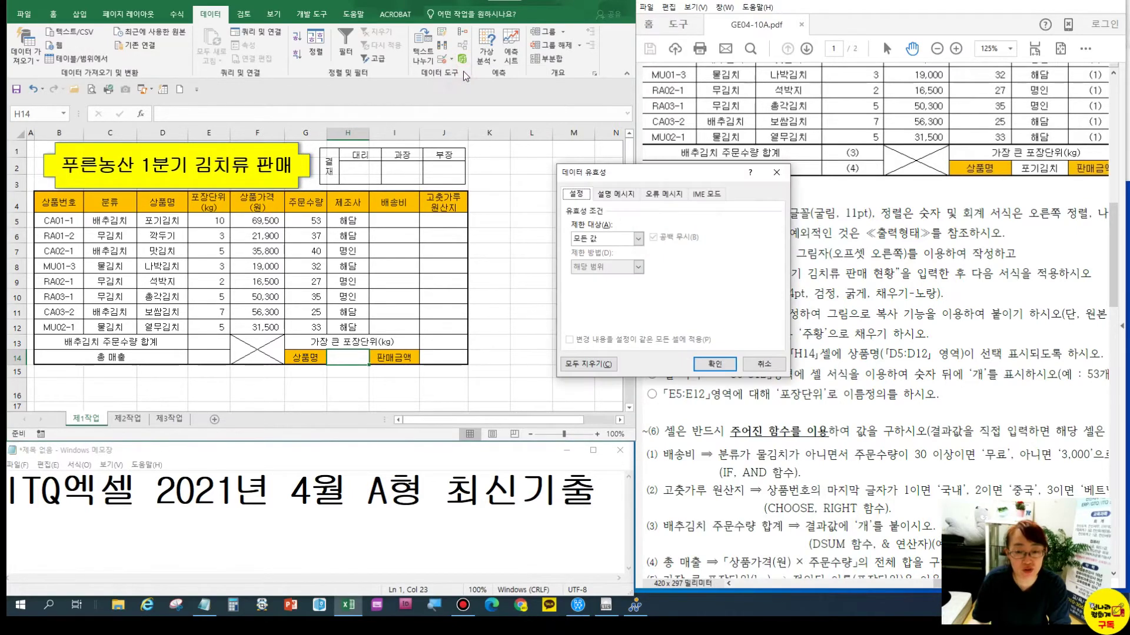
{"action": "left_click", "coordinate": [592, 240]}
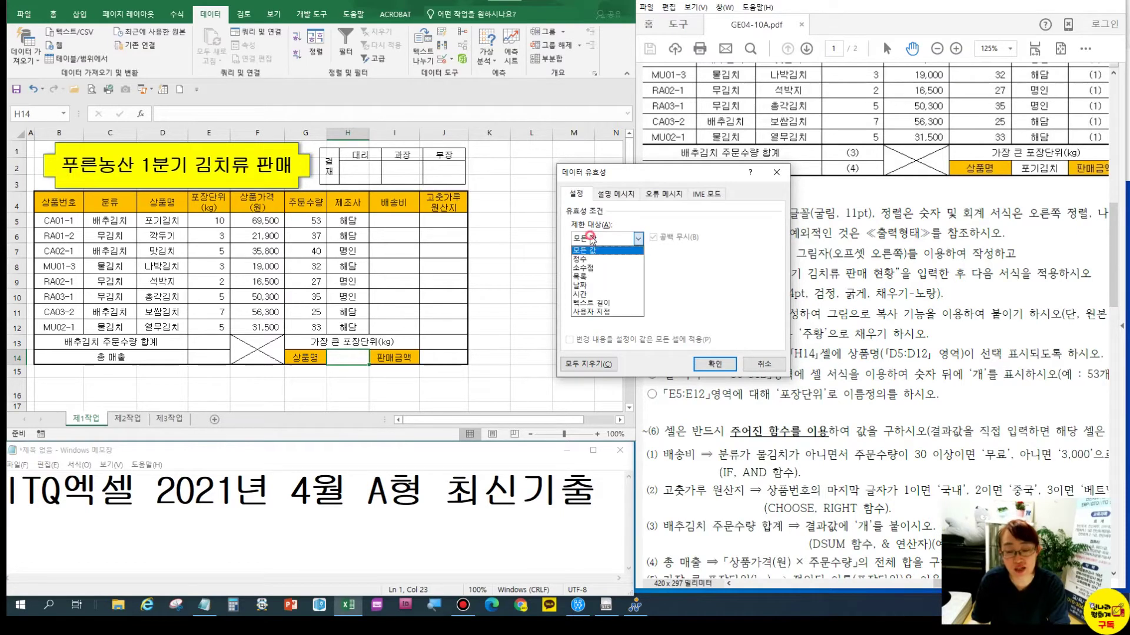
{"action": "left_click", "coordinate": [582, 277]}
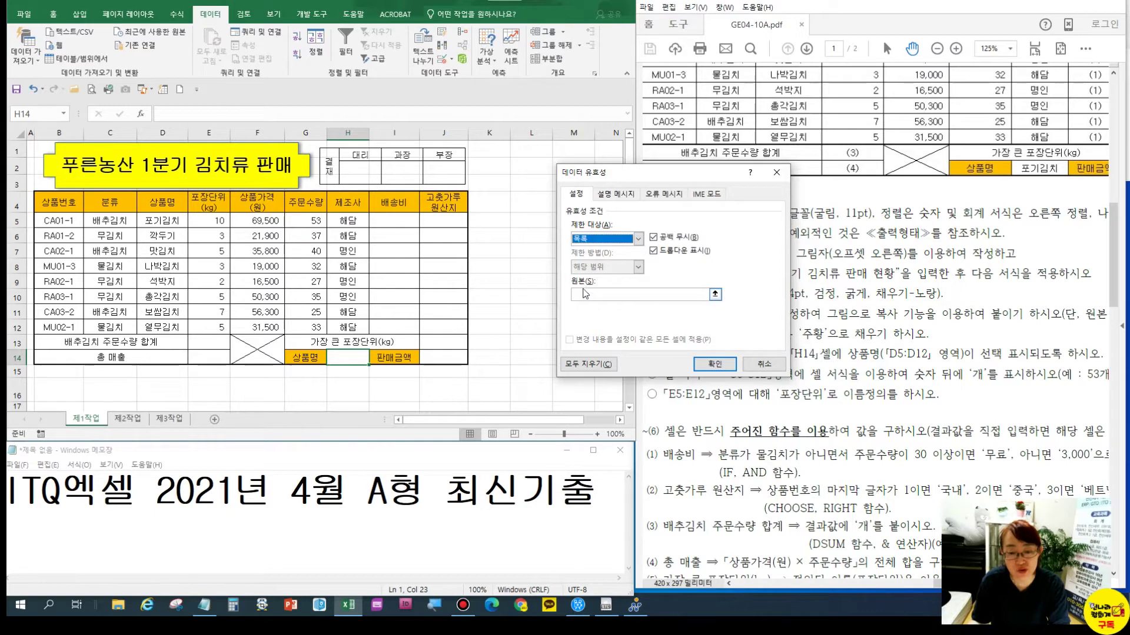
{"action": "left_click", "coordinate": [584, 293]}
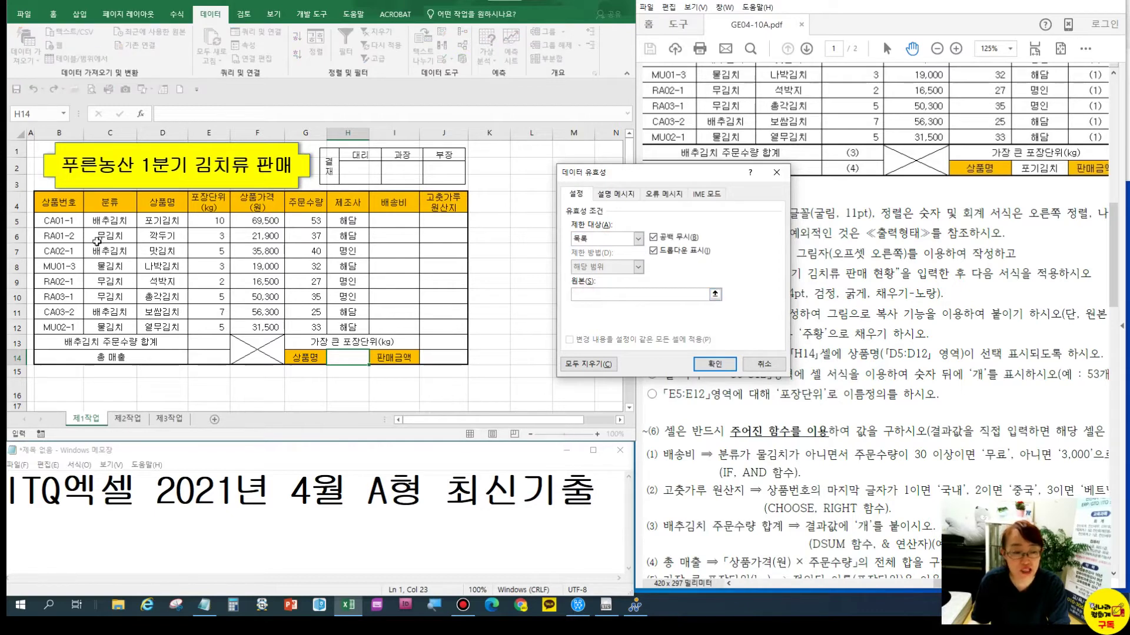
{"action": "left_click_drag", "start_coordinate": [152, 222], "coordinate": [159, 327]}
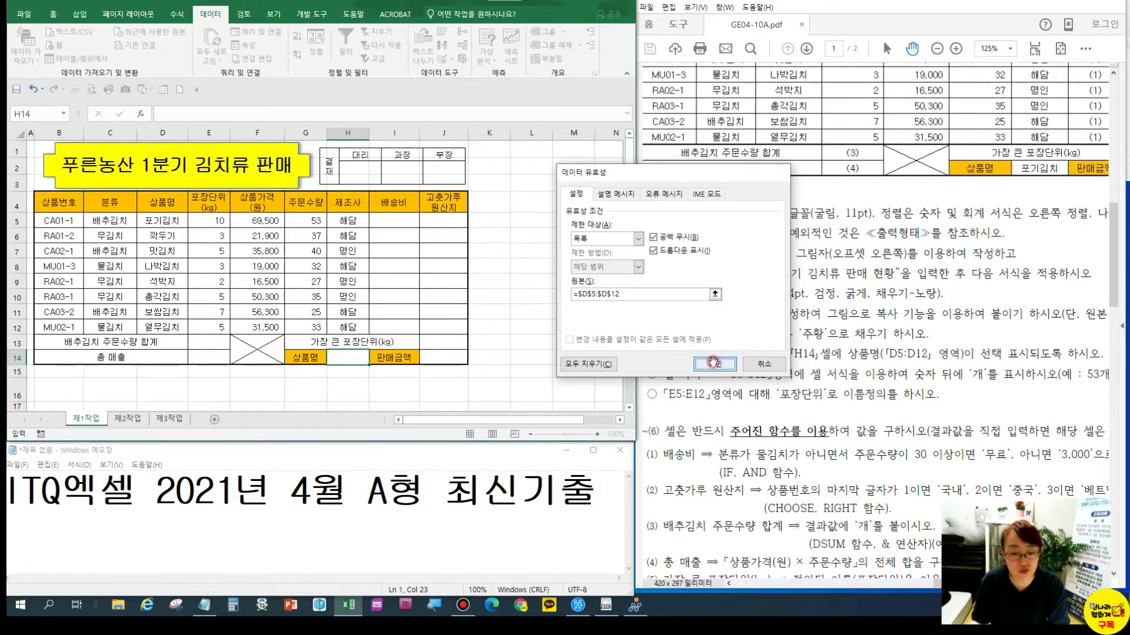
{"action": "left_click", "coordinate": [714, 363]}
Choose 포기김치 from H14's dropdown and review the exam instructions
{"action": "left_click", "coordinate": [375, 366]}
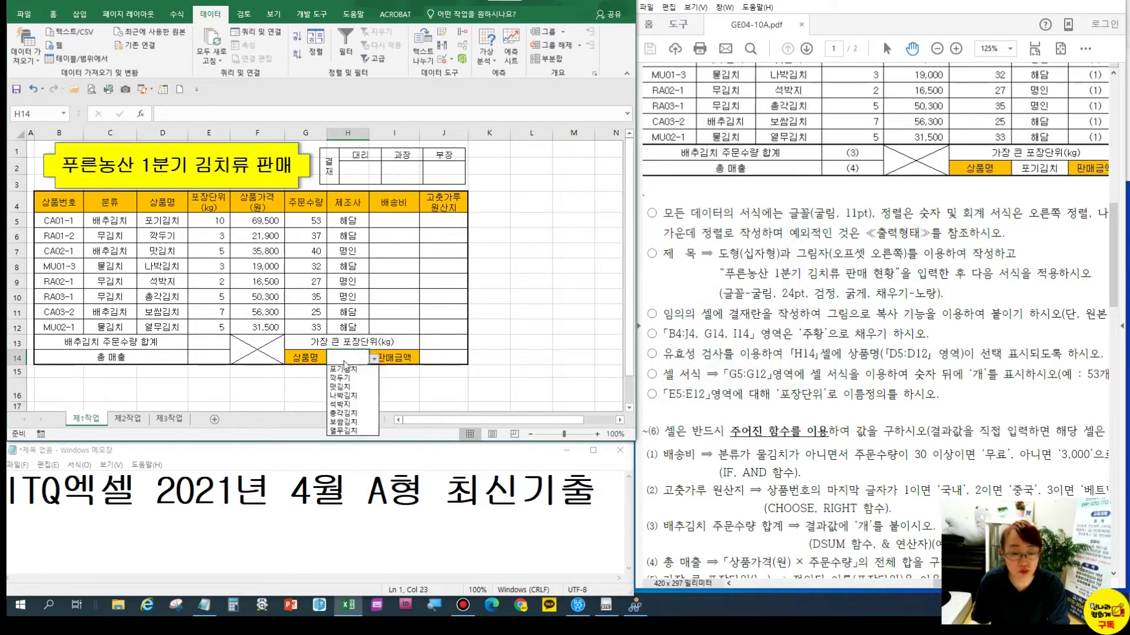
{"action": "left_click", "coordinate": [342, 371]}
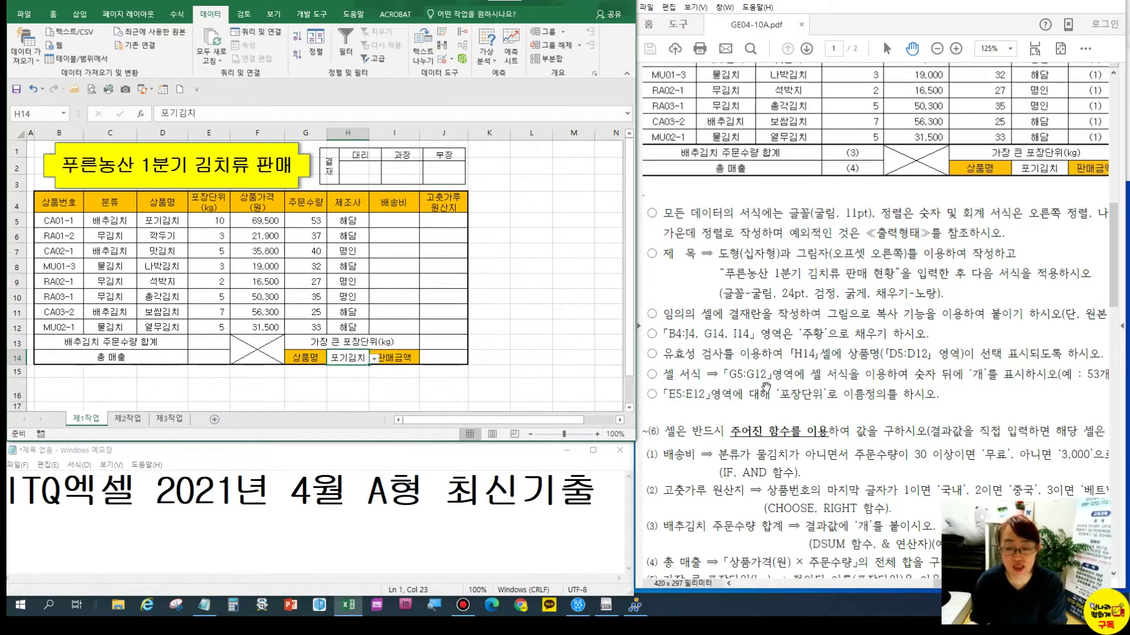
{"action": "left_click_drag", "start_coordinate": [779, 375], "coordinate": [749, 337]}
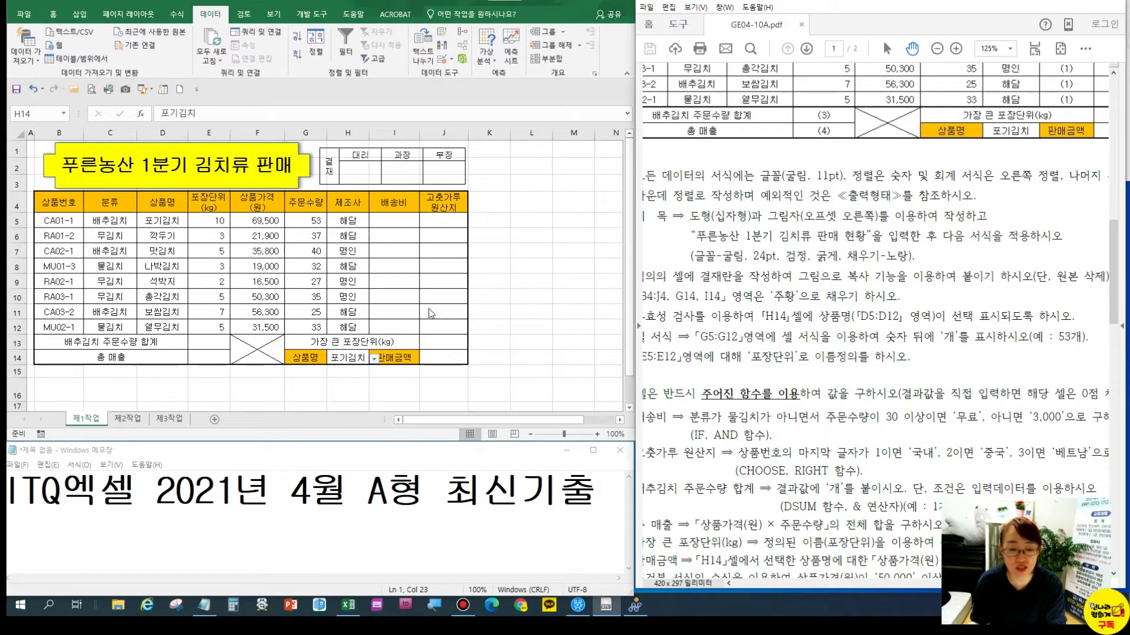
{"action": "left_click", "coordinate": [375, 275]}
{"action": "left_click_drag", "start_coordinate": [714, 288], "coordinate": [751, 294]}
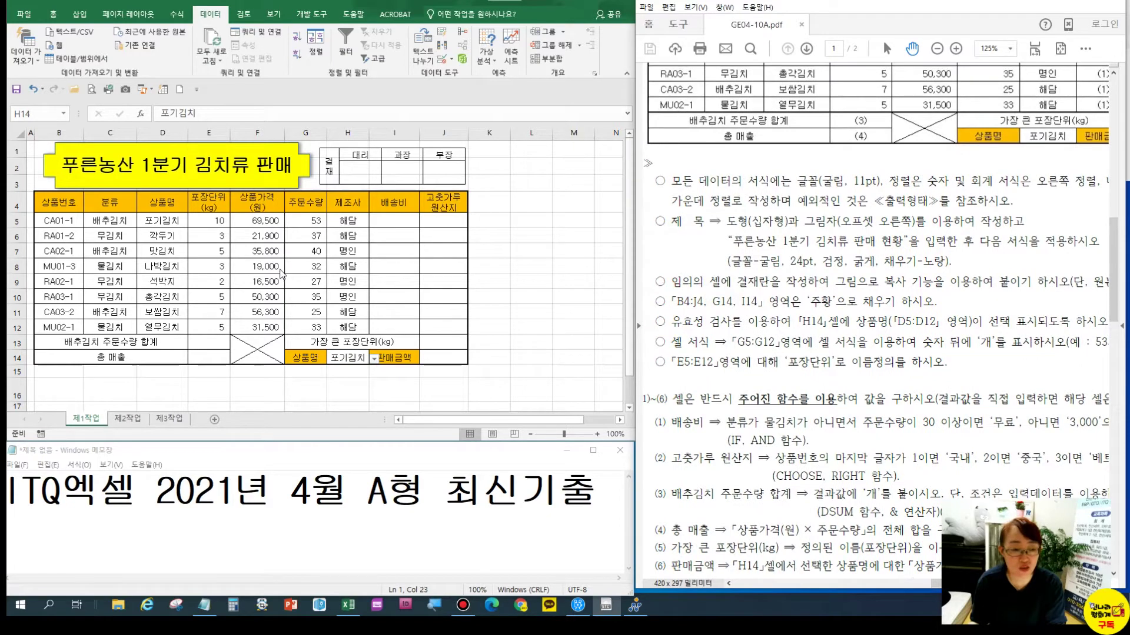
Give order quantities G5:G12 a custom General format with a 개 suffix
{"action": "left_click", "coordinate": [301, 220]}
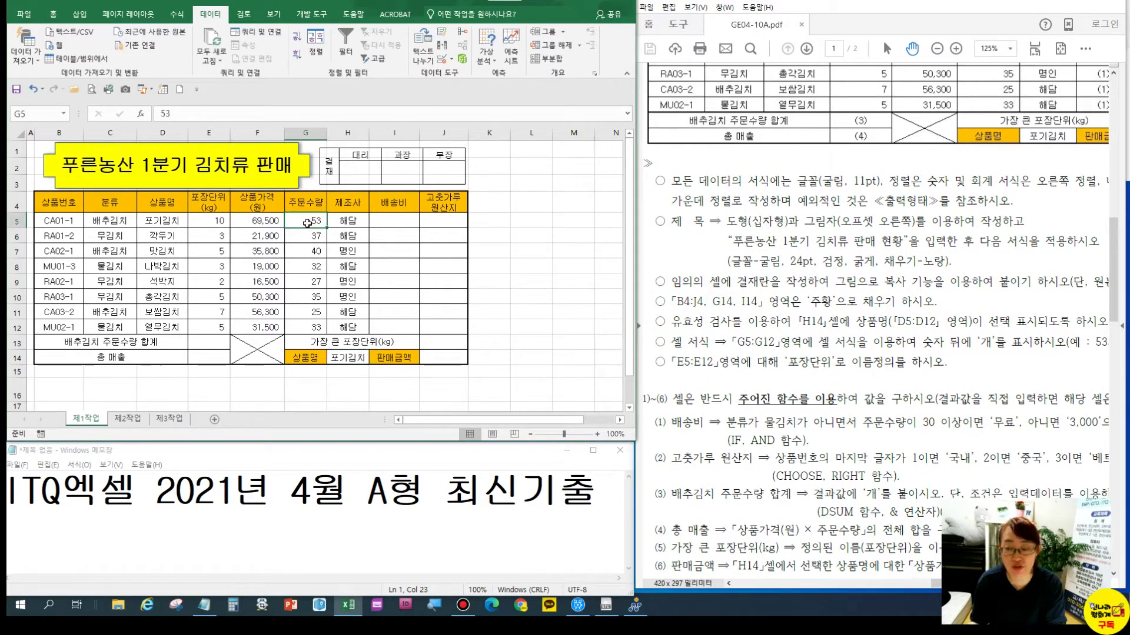
{"action": "left_click_drag", "start_coordinate": [306, 220], "coordinate": [305, 327]}
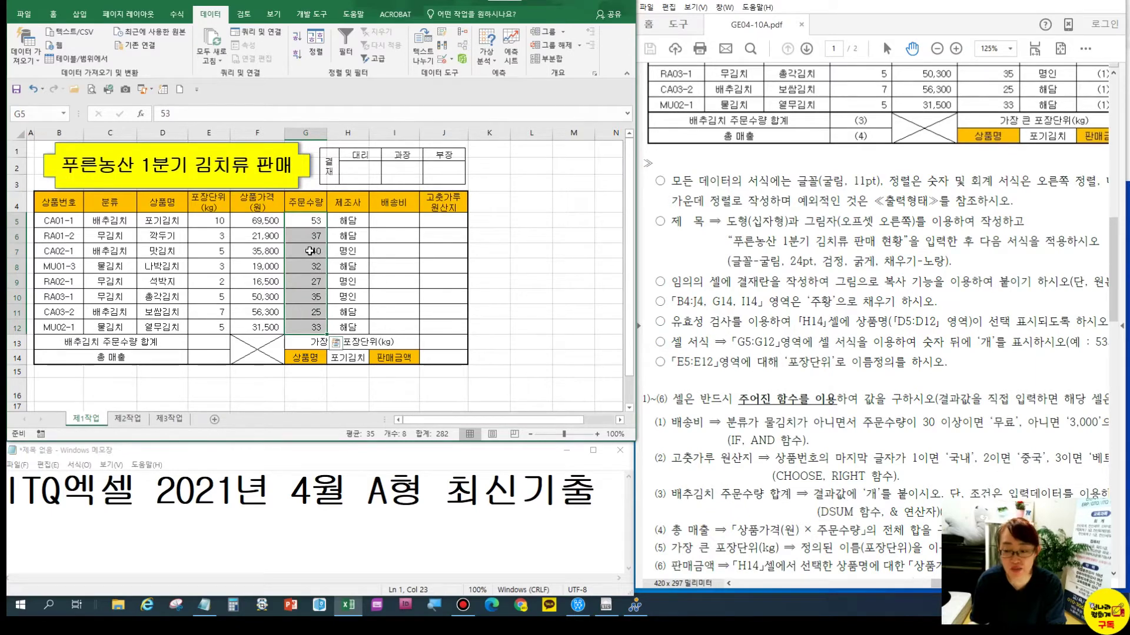
{"action": "right_click", "coordinate": [310, 251]}
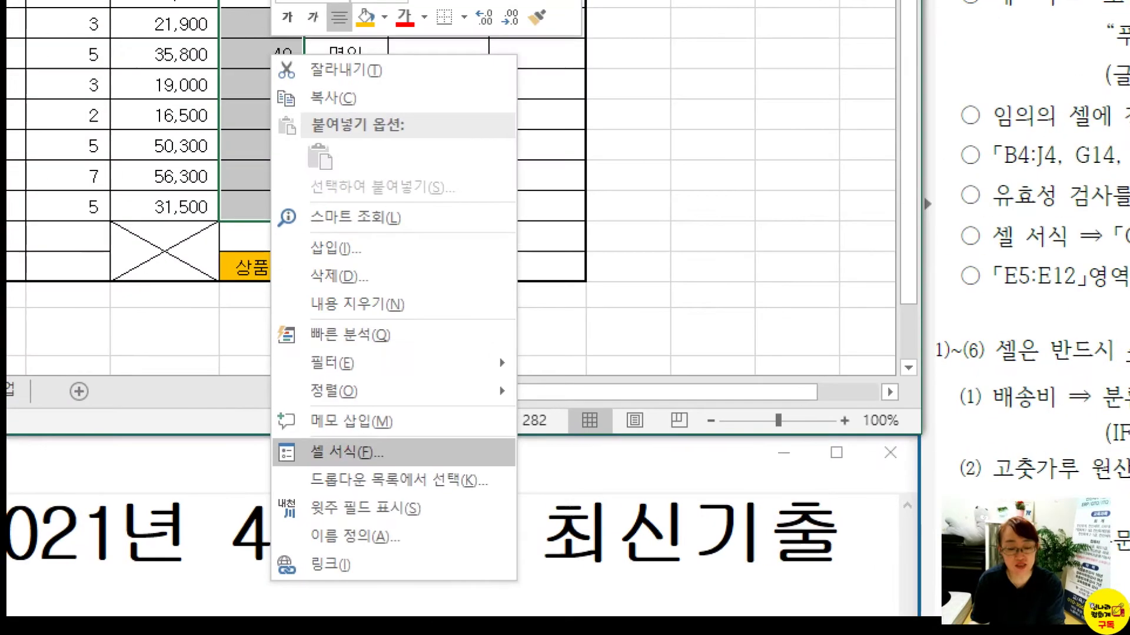
{"action": "left_click_drag", "start_coordinate": [301, 440], "coordinate": [389, 474]}
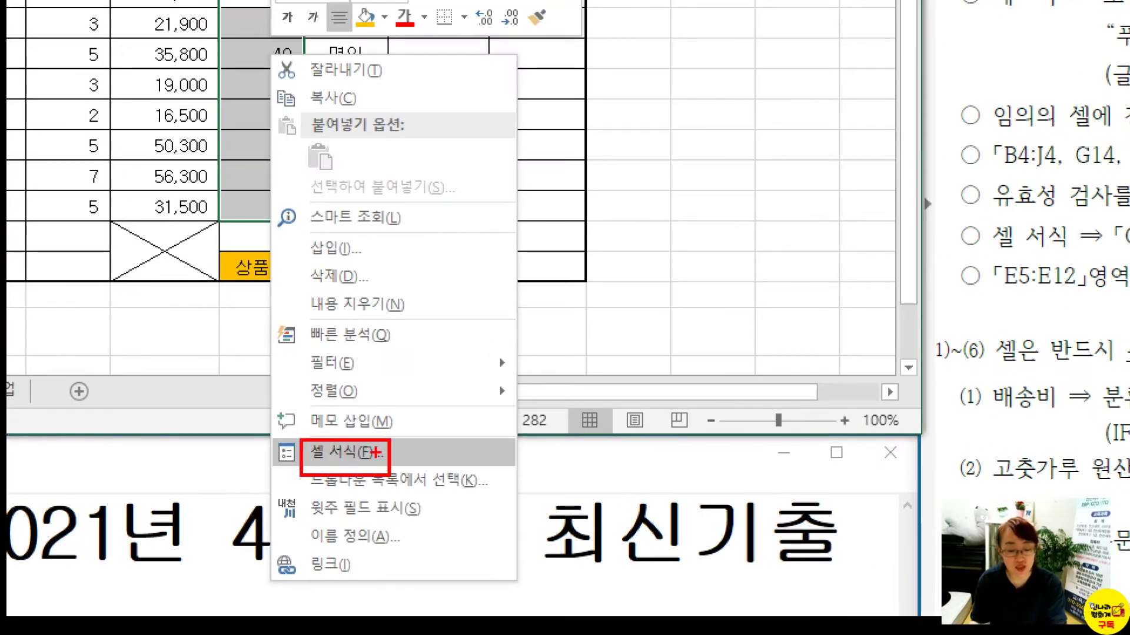
{"action": "key", "text": "Escape"}
{"action": "right_click", "coordinate": [312, 303]}
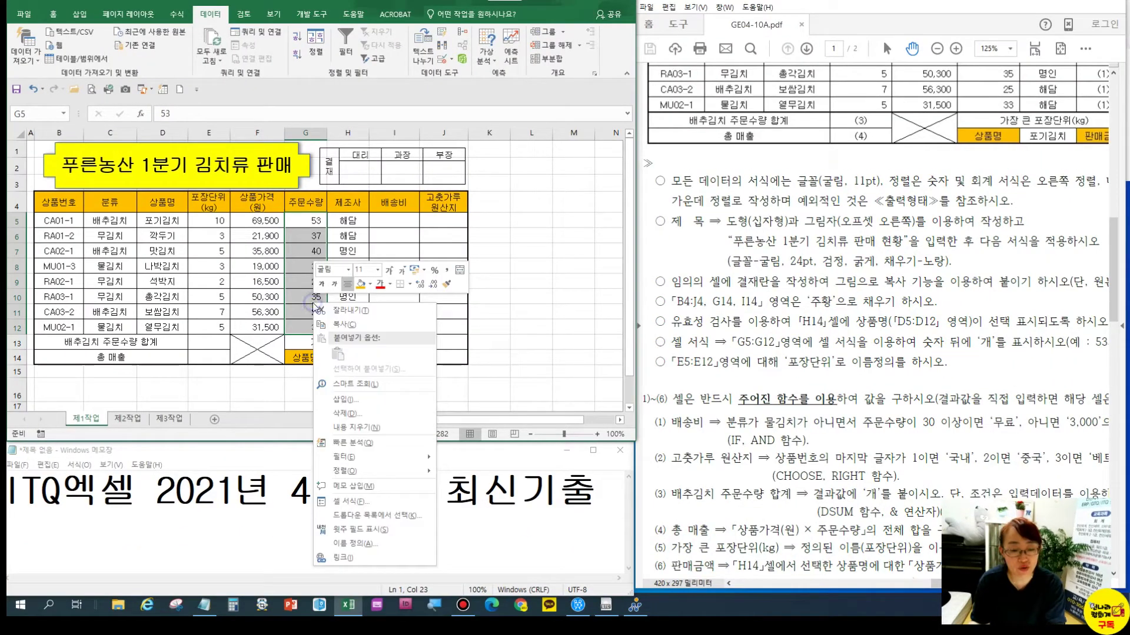
{"action": "left_click", "coordinate": [351, 504]}
{"action": "left_click_drag", "start_coordinate": [227, 219], "coordinate": [434, 168]}
{"action": "left_click", "coordinate": [424, 191]}
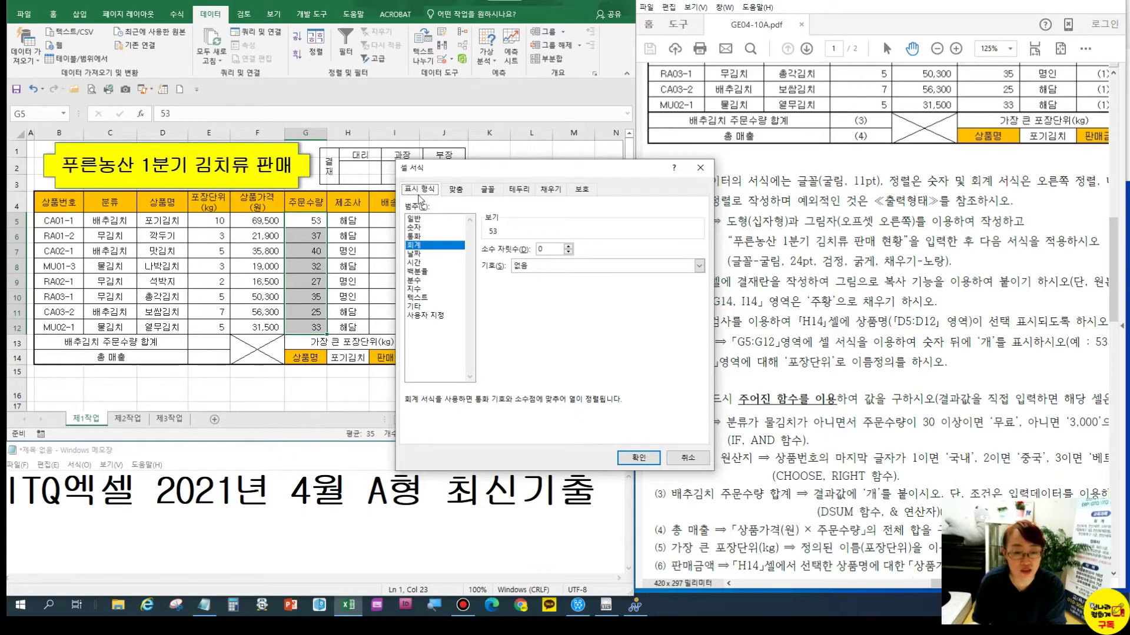
{"action": "left_click", "coordinate": [427, 317]}
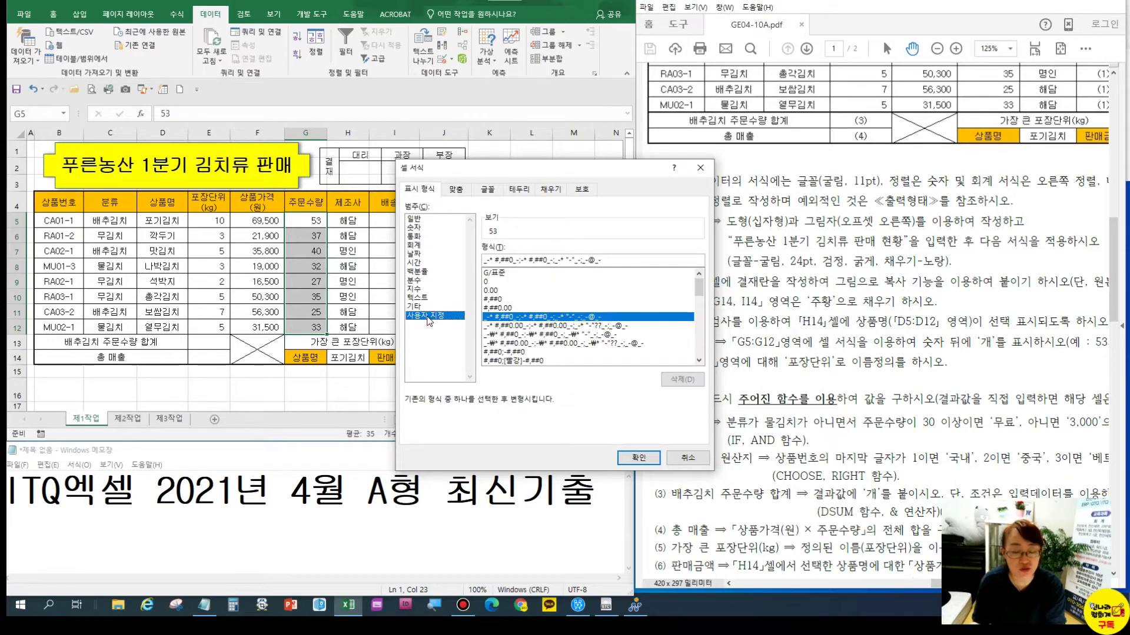
{"action": "left_click", "coordinate": [497, 273]}
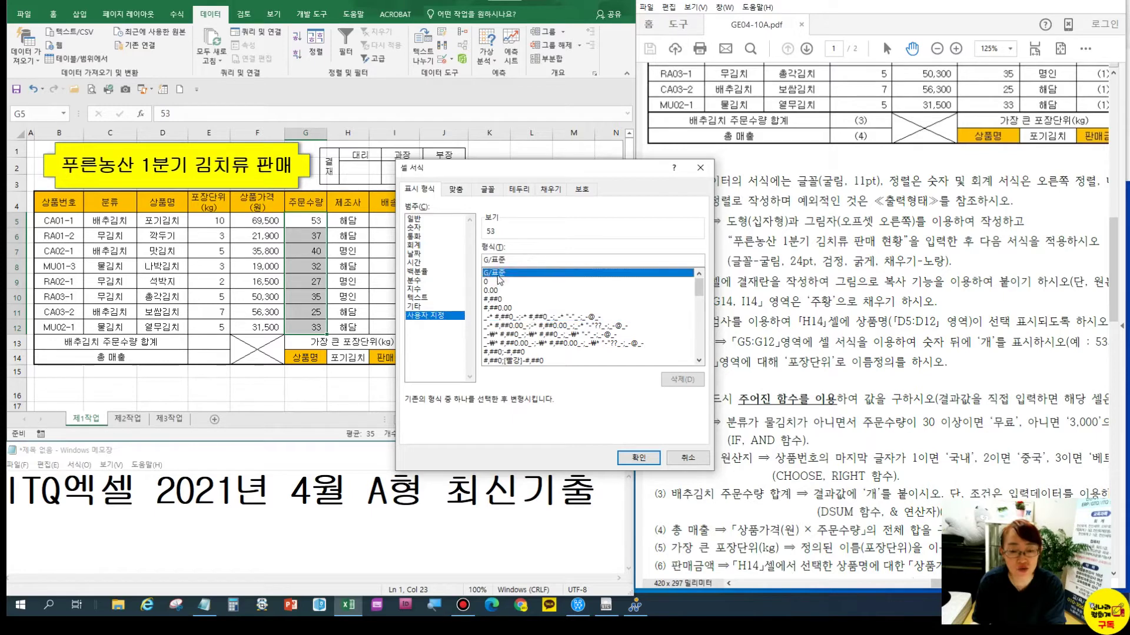
{"action": "left_click", "coordinate": [520, 257]}
{"action": "type", "text": "\"개\""}
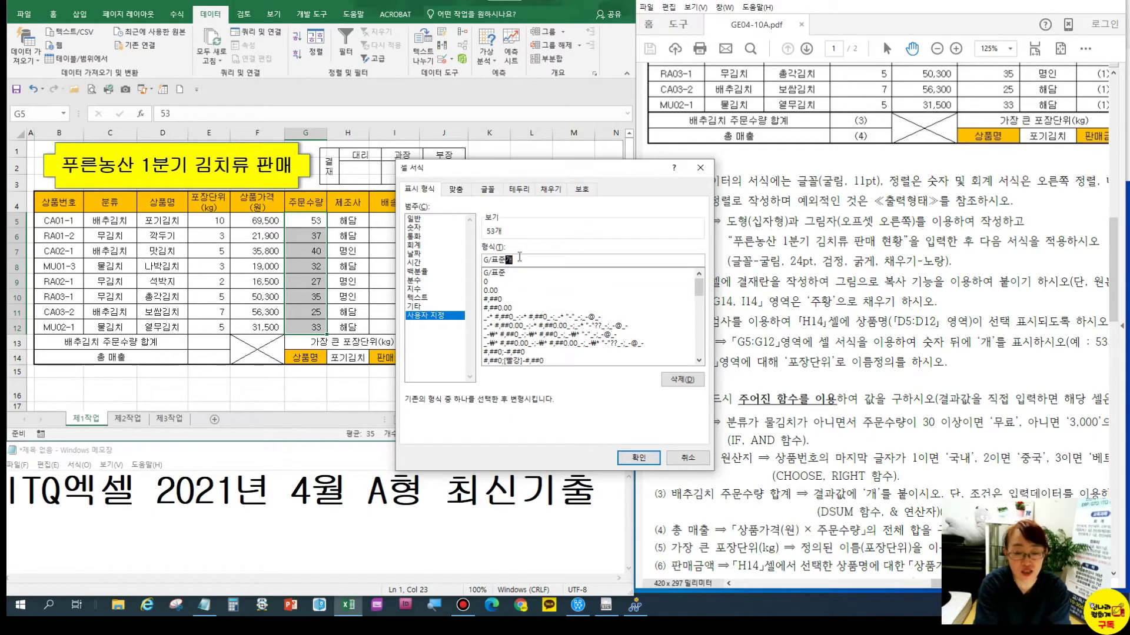
{"action": "key", "text": "Return"}
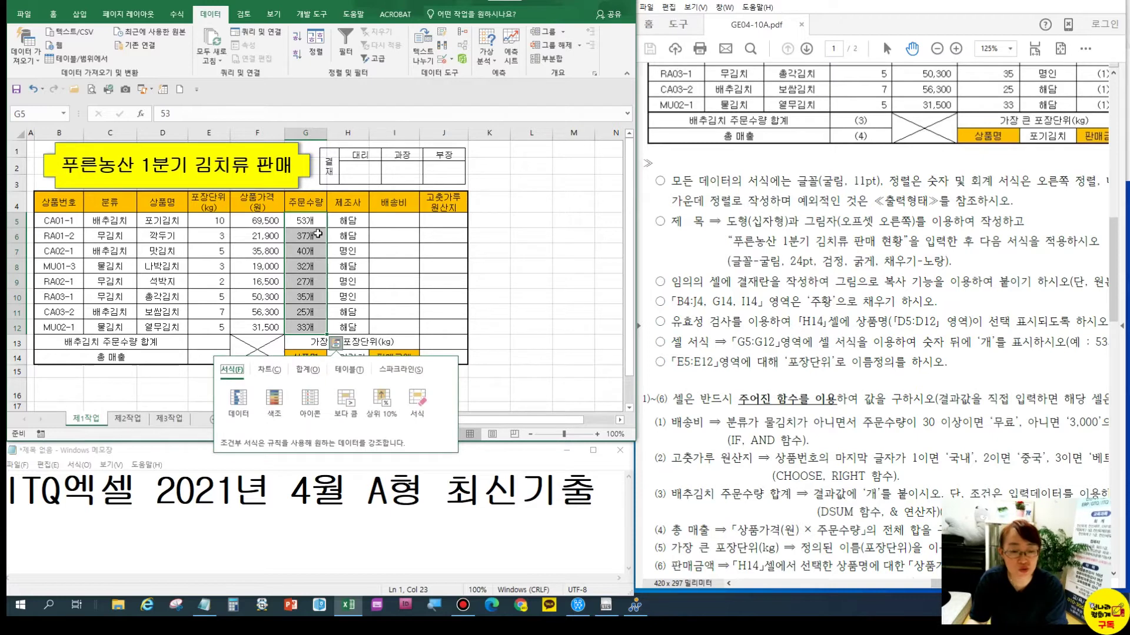
Reformat G5:G12 with custom code 0"개" so quantities show as 53개, 37개
{"action": "left_click", "coordinate": [315, 220]}
{"action": "left_click_drag", "start_coordinate": [312, 236], "coordinate": [309, 327]}
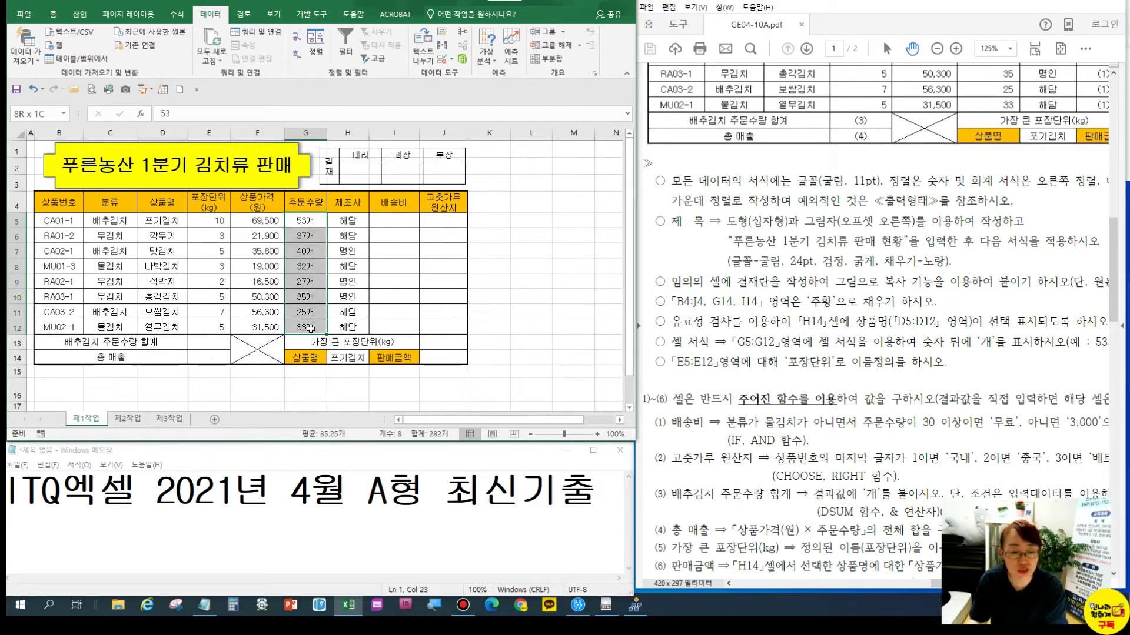
{"action": "right_click", "coordinate": [313, 268]}
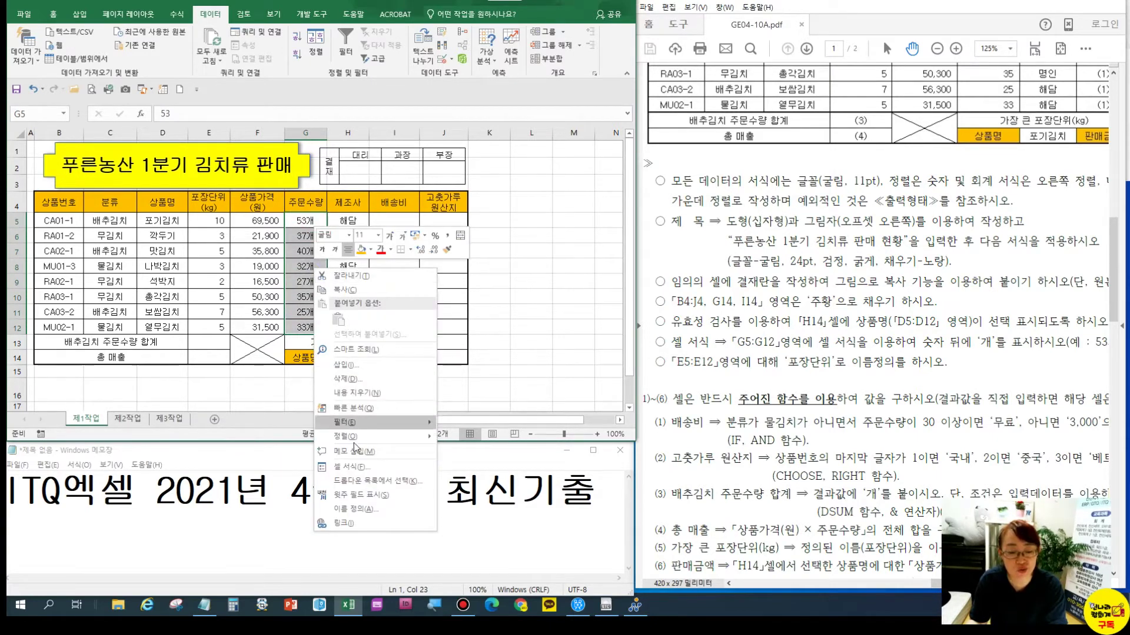
{"action": "left_click", "coordinate": [355, 466]}
{"action": "left_click_drag", "start_coordinate": [360, 287], "coordinate": [512, 170]}
{"action": "left_click_drag", "start_coordinate": [652, 312], "coordinate": [655, 278]}
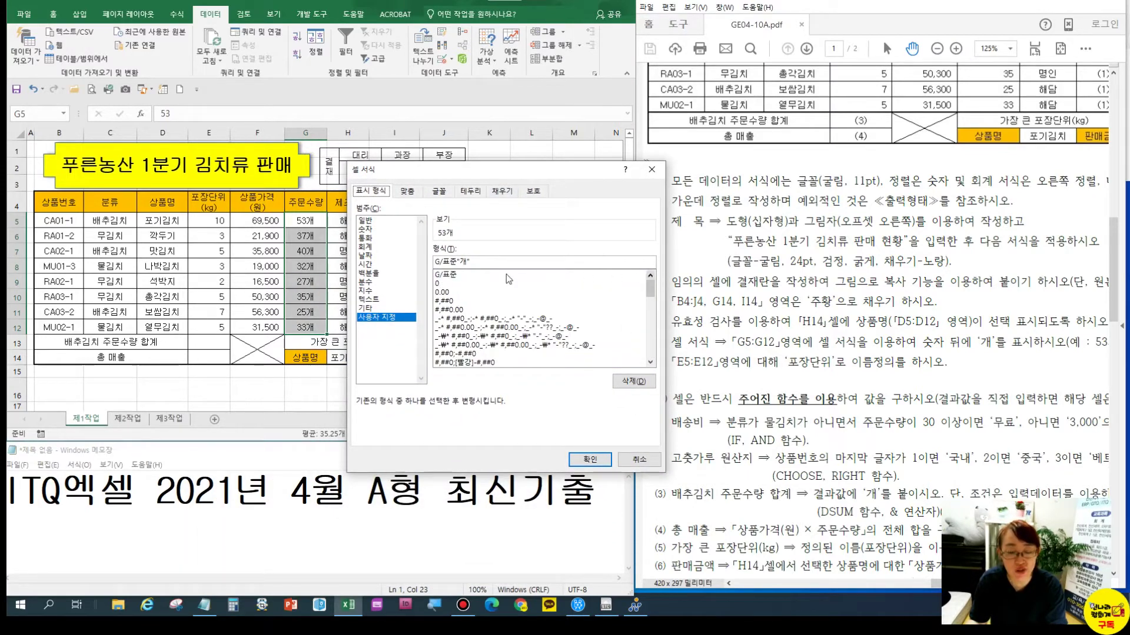
{"action": "left_click", "coordinate": [438, 284]}
{"action": "left_click", "coordinate": [451, 262]}
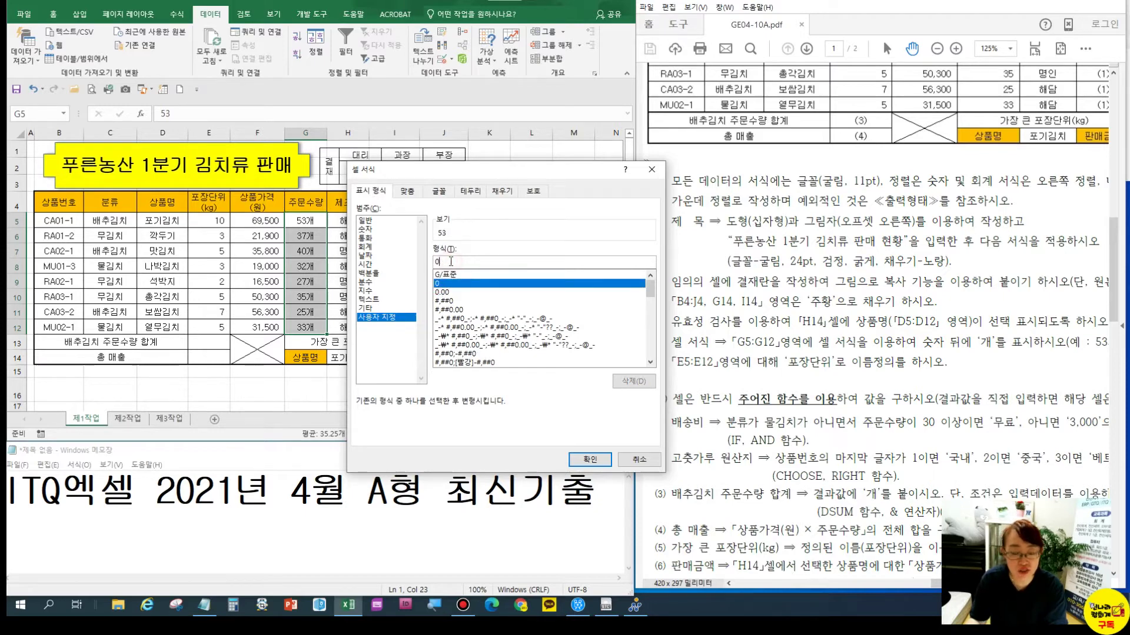
{"action": "type", "text": "개"}
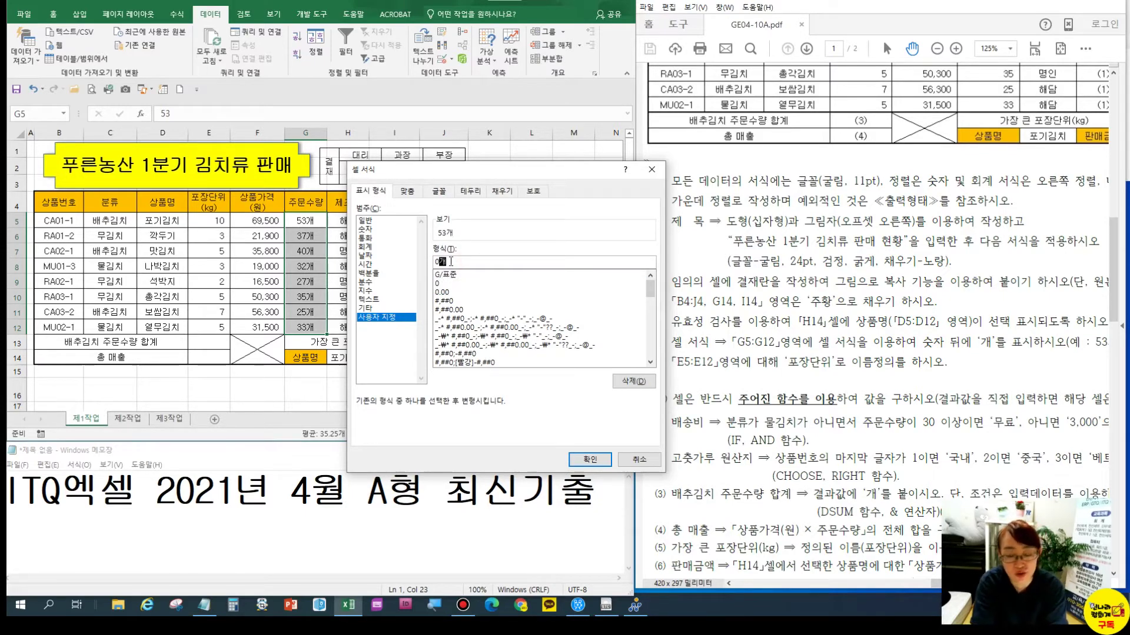
{"action": "key", "text": "Return"}
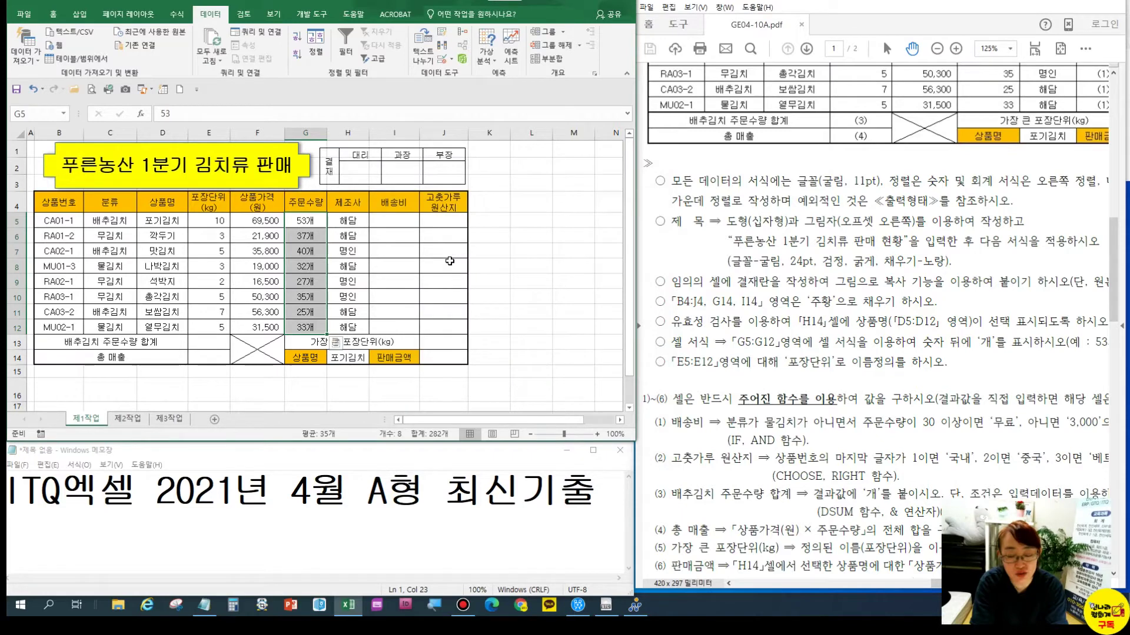
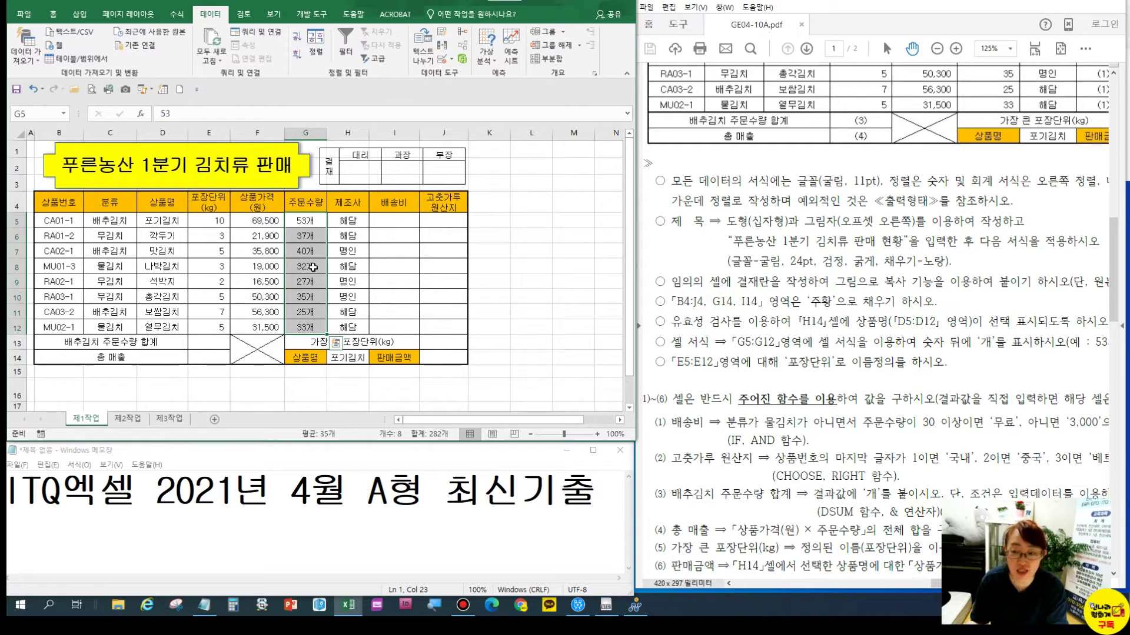
Review the custom 0"개" number format on G5:G12 in Format Cells, then close it
{"action": "left_click", "coordinate": [53, 13]}
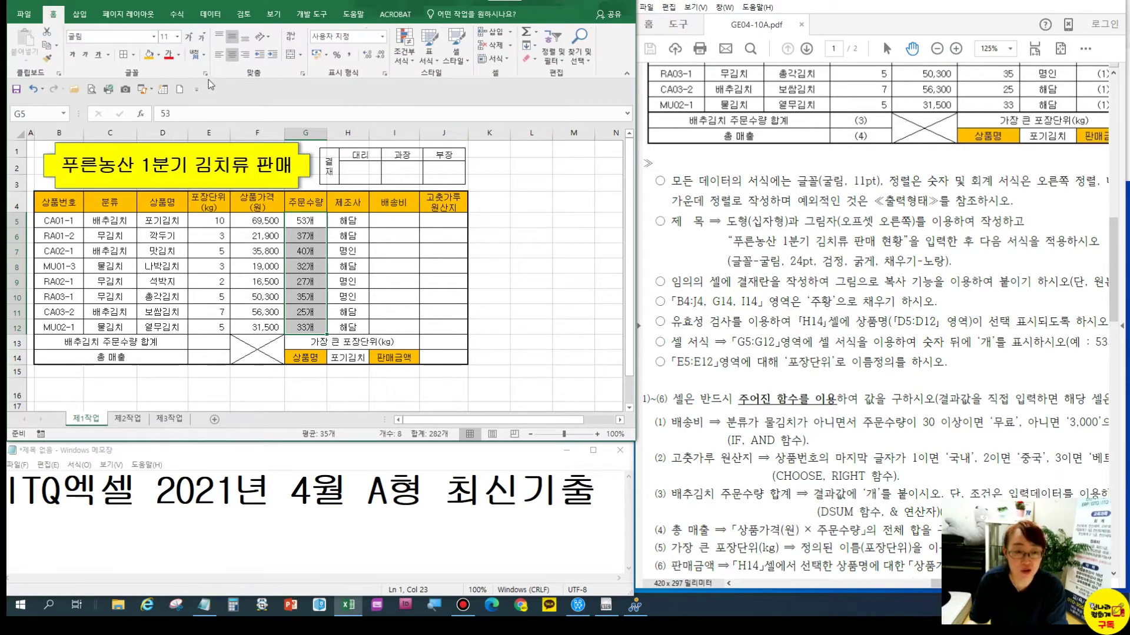
{"action": "key", "text": "ctrl+q"}
{"action": "key", "text": "ctrl+1"}
{"action": "left_click", "coordinate": [348, 59]}
{"action": "left_click_drag", "start_coordinate": [346, 50], "coordinate": [356, 72]}
{"action": "key", "text": "Escape"}
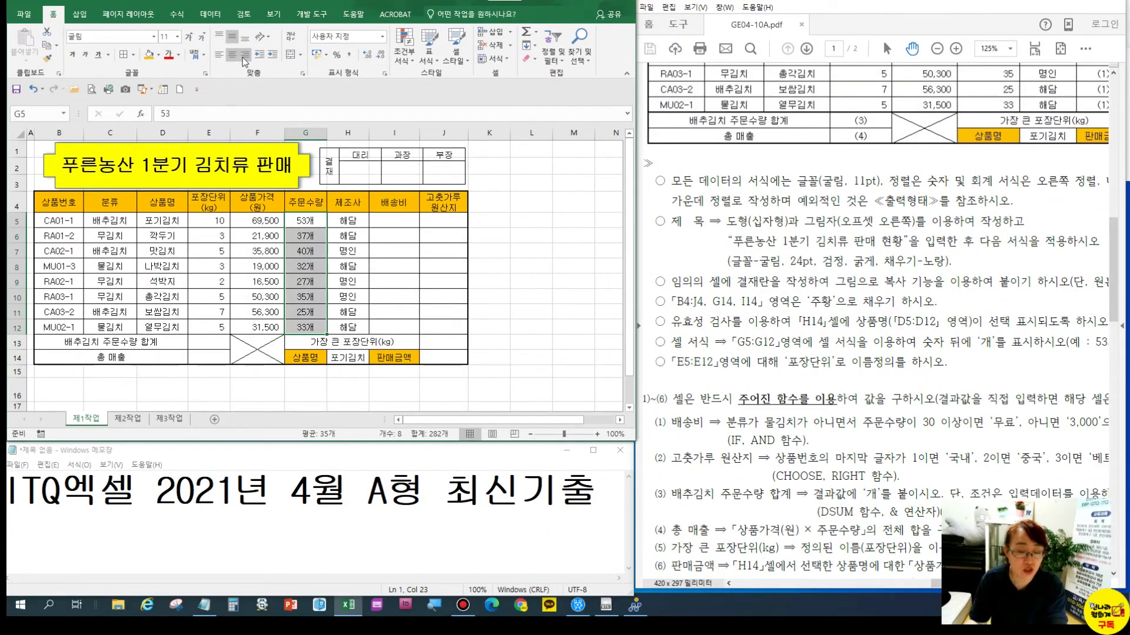
{"action": "key", "text": "ctrl+1"}
{"action": "left_click", "coordinate": [244, 55]}
{"action": "left_click_drag", "start_coordinate": [244, 56], "coordinate": [262, 80]}
{"action": "key", "text": "Escape"}
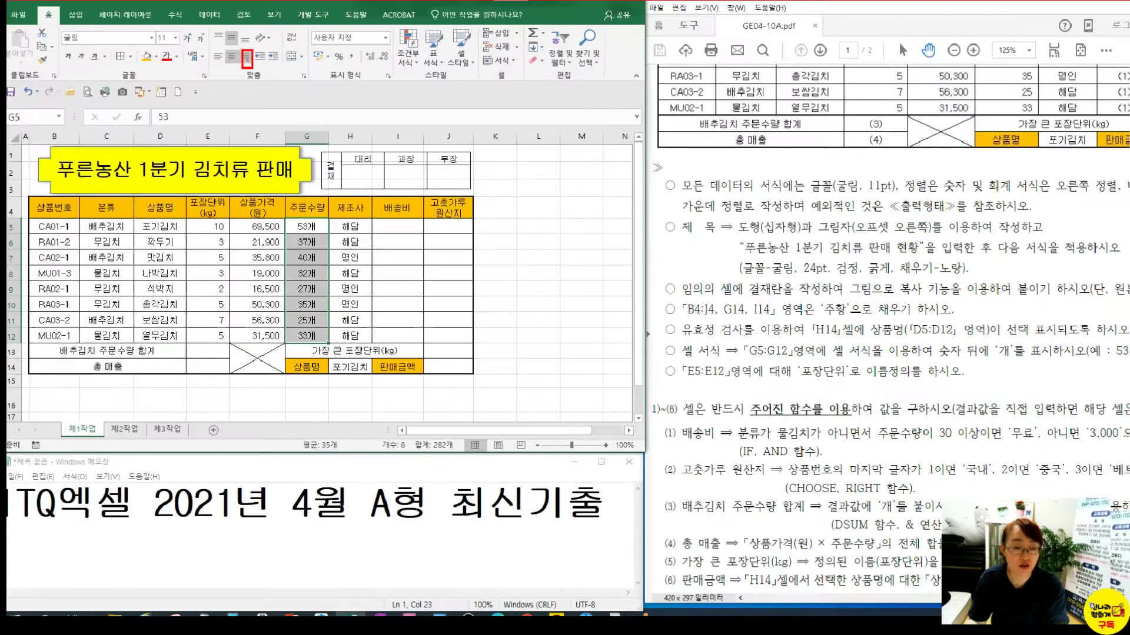
{"action": "left_click", "coordinate": [311, 272]}
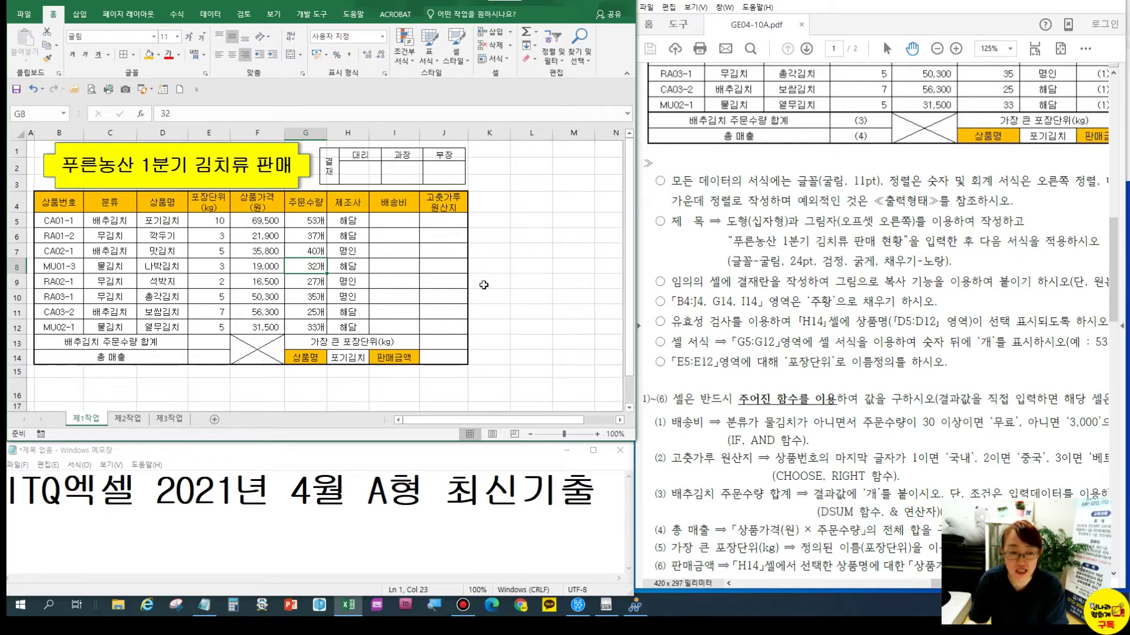
Name the package-weight range E5:E12 '포장단위' via the Name Box
{"action": "left_click", "coordinate": [213, 222]}
{"action": "left_click_drag", "start_coordinate": [216, 236], "coordinate": [213, 327]}
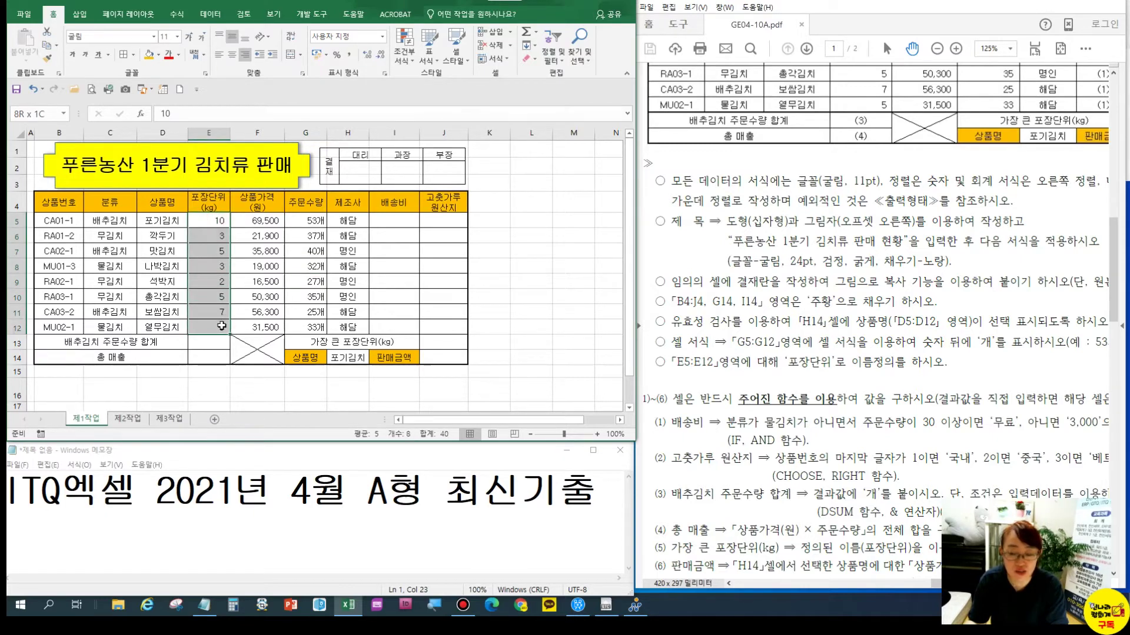
{"action": "left_click", "coordinate": [29, 113]}
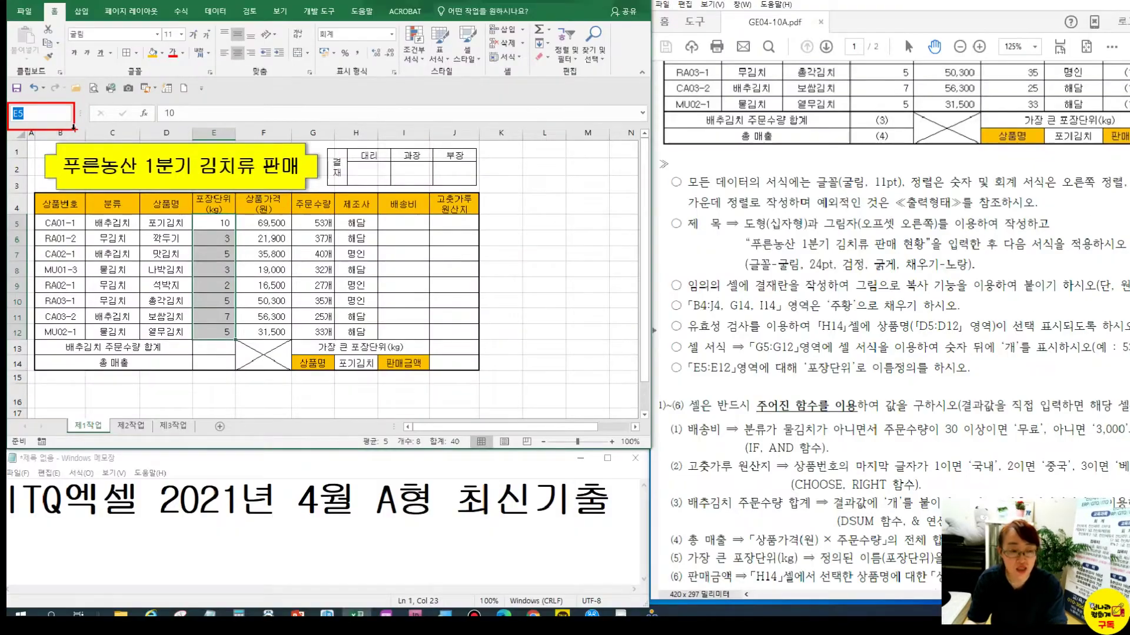
{"action": "type", "text": "포장단위"}
{"action": "key", "text": "Return"}
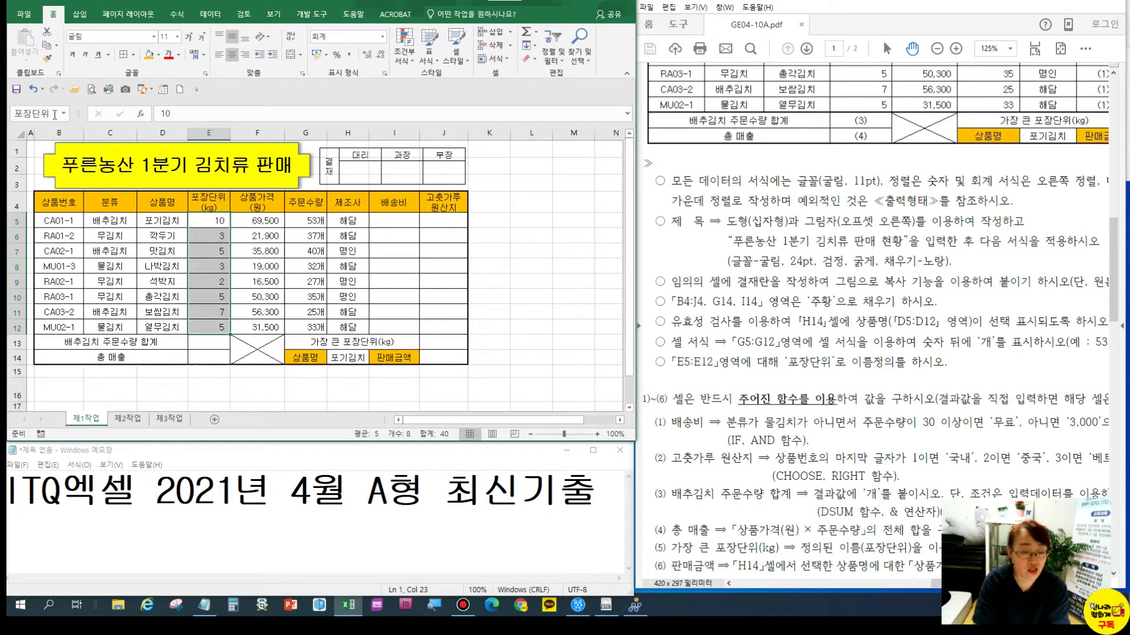
{"action": "left_click", "coordinate": [219, 257]}
{"action": "left_click_drag", "start_coordinate": [213, 222], "coordinate": [211, 324]}
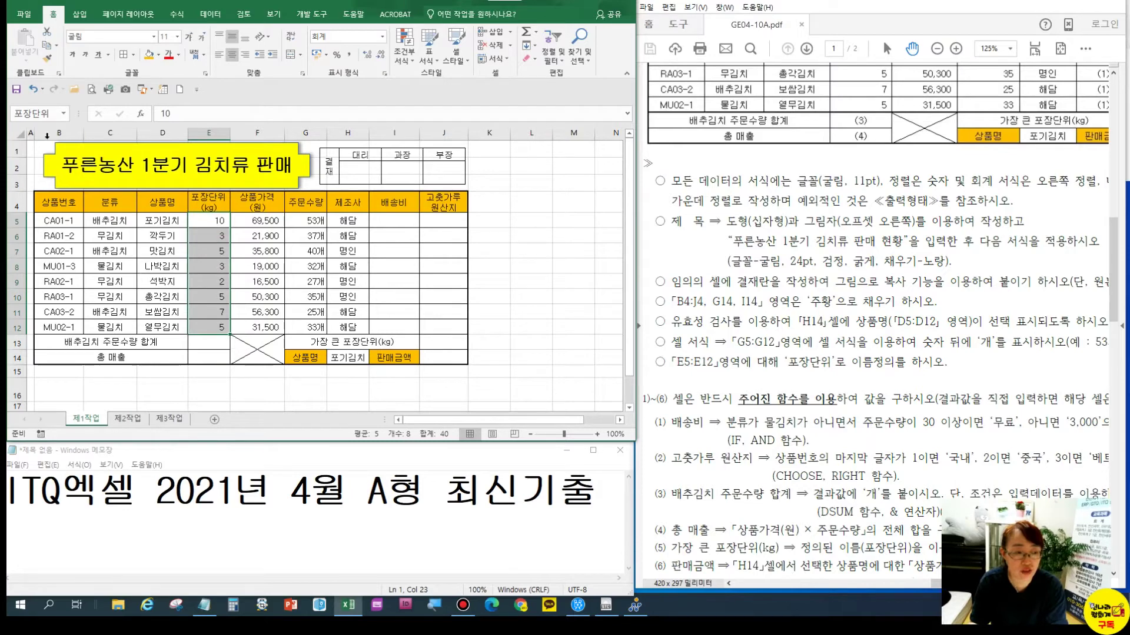
Verify the 포장단위 name in the Name Manager, then close it
{"action": "left_click", "coordinate": [177, 14]}
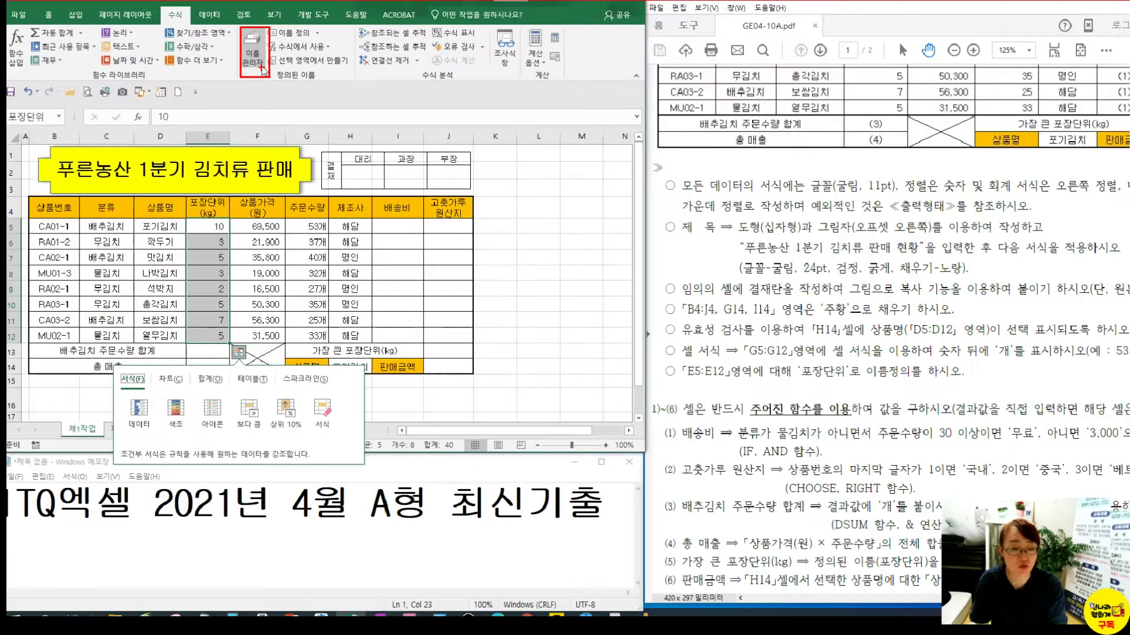
{"action": "left_click", "coordinate": [262, 67]}
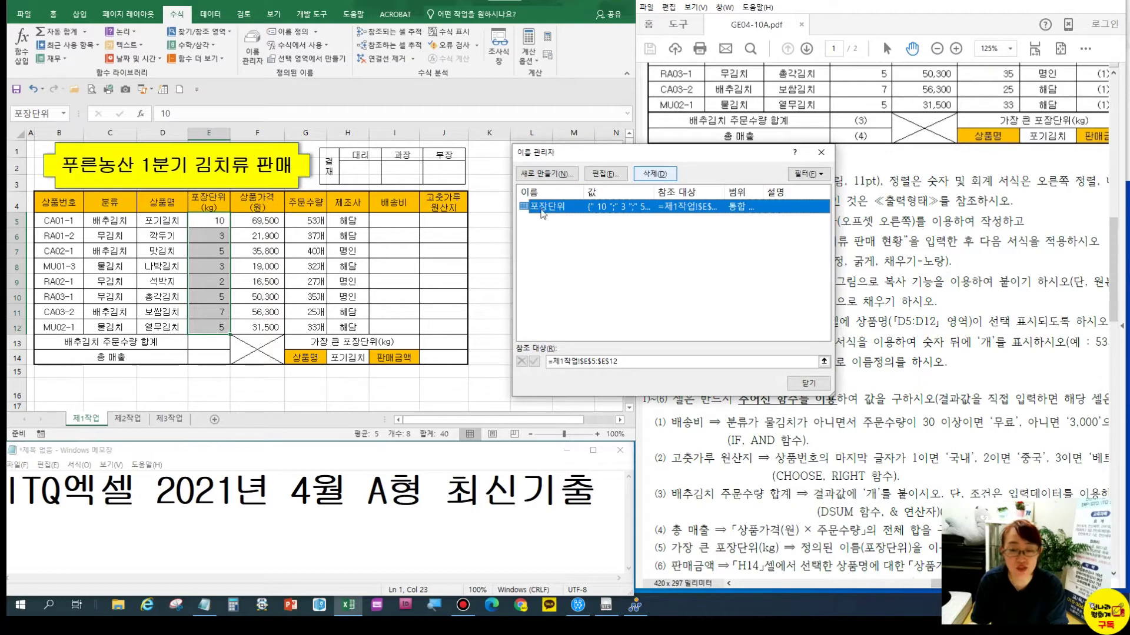
{"action": "left_click", "coordinate": [807, 383]}
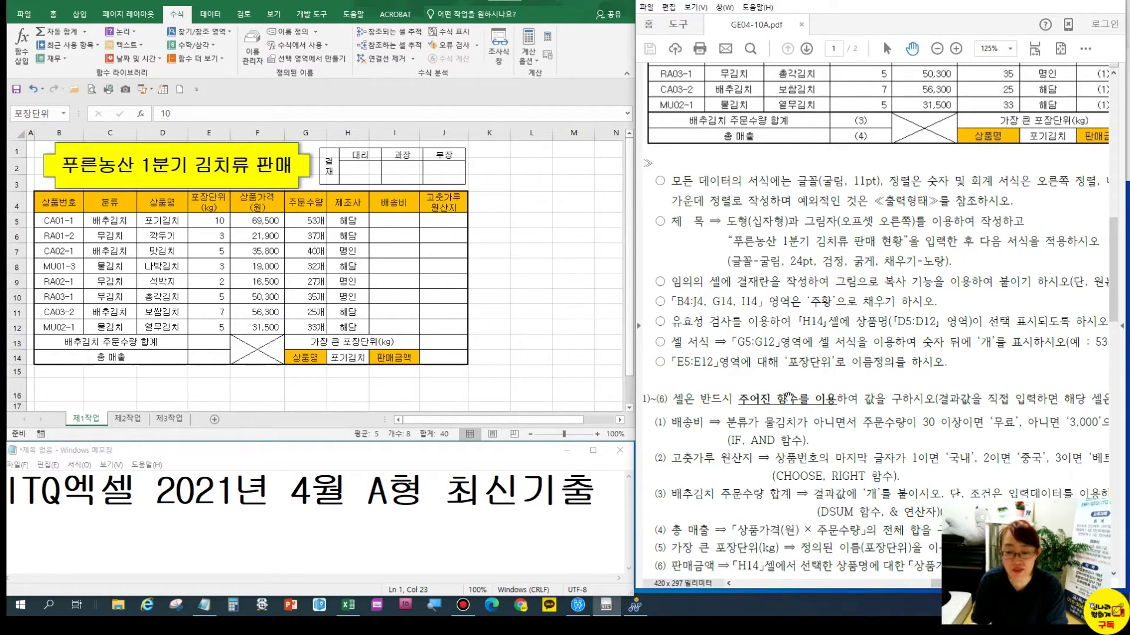
{"action": "scroll", "coordinate": [800, 415], "scroll_direction": "down", "scroll_amount": 2}
{"action": "scroll", "coordinate": [766, 415], "scroll_direction": "right", "scroll_amount": 2}
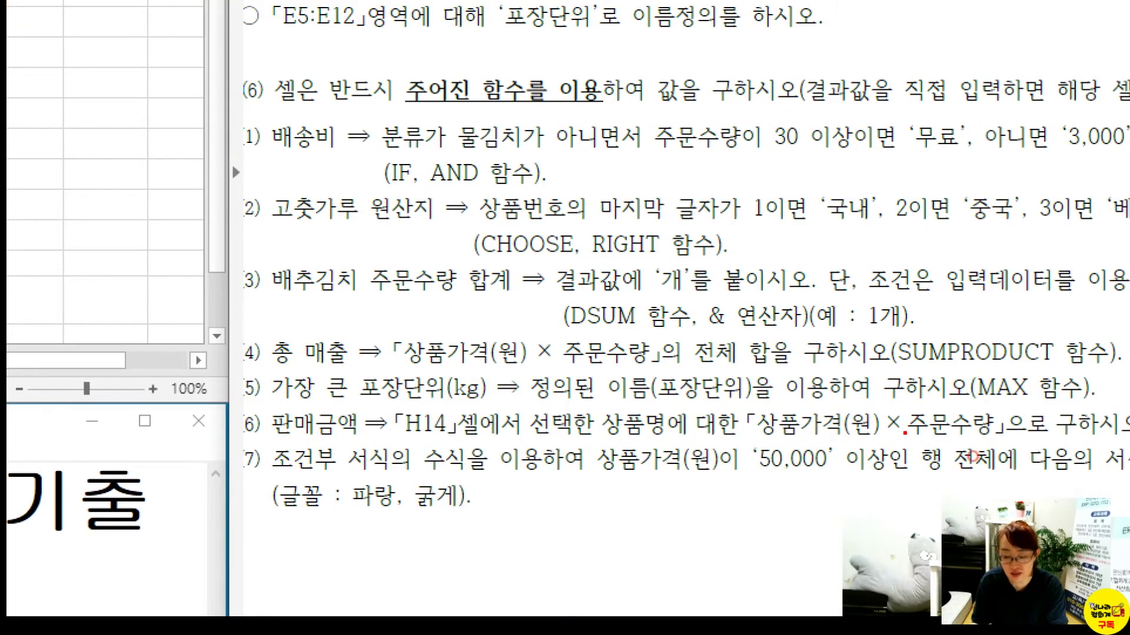
{"action": "mouse_move", "coordinate": [906, 434]}
{"action": "left_mouse_down"}
{"action": "mouse_move", "coordinate": [966, 481]}
{"action": "mouse_move", "coordinate": [1005, 481]}
{"action": "left_mouse_up"}
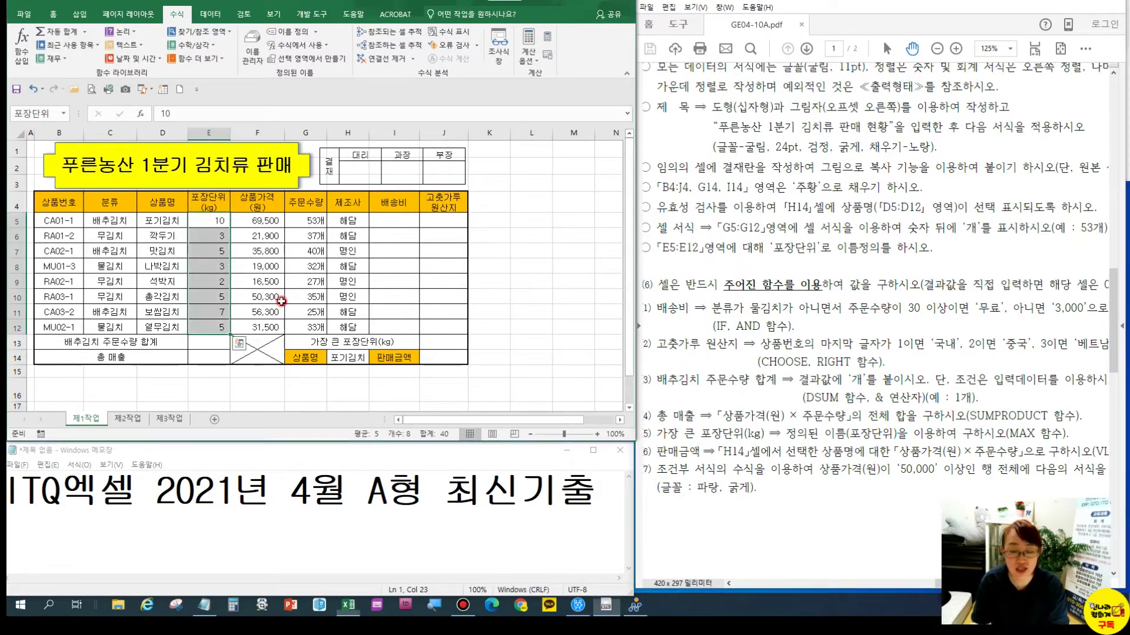
{"action": "left_click", "coordinate": [101, 250]}
{"action": "left_click_drag", "start_coordinate": [56, 221], "coordinate": [443, 322]}
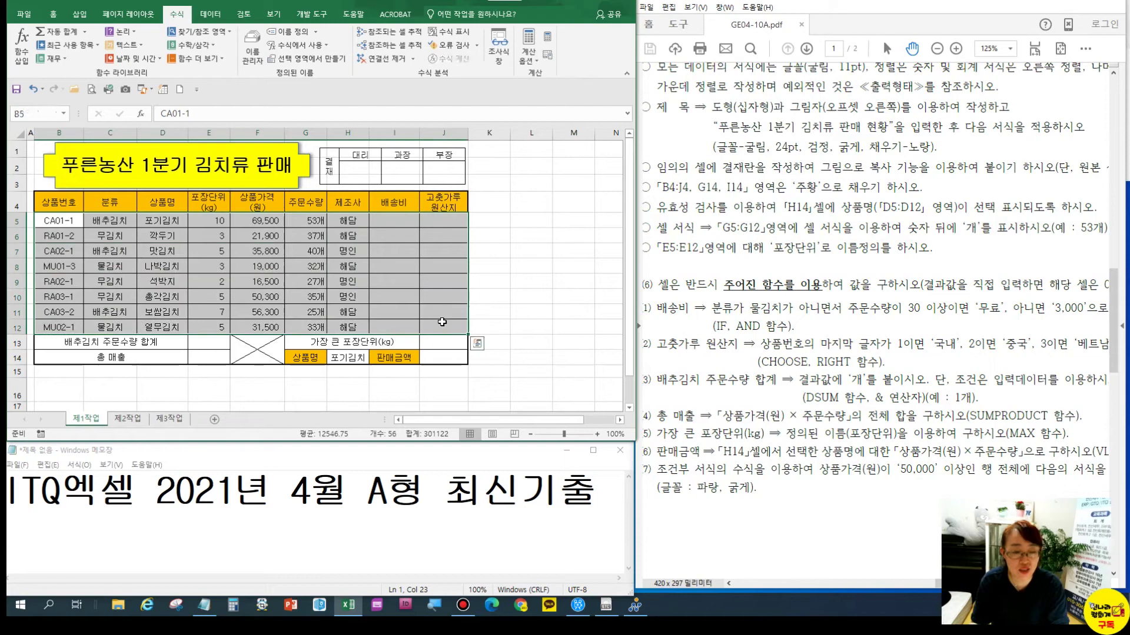
{"action": "left_click", "coordinate": [54, 13]}
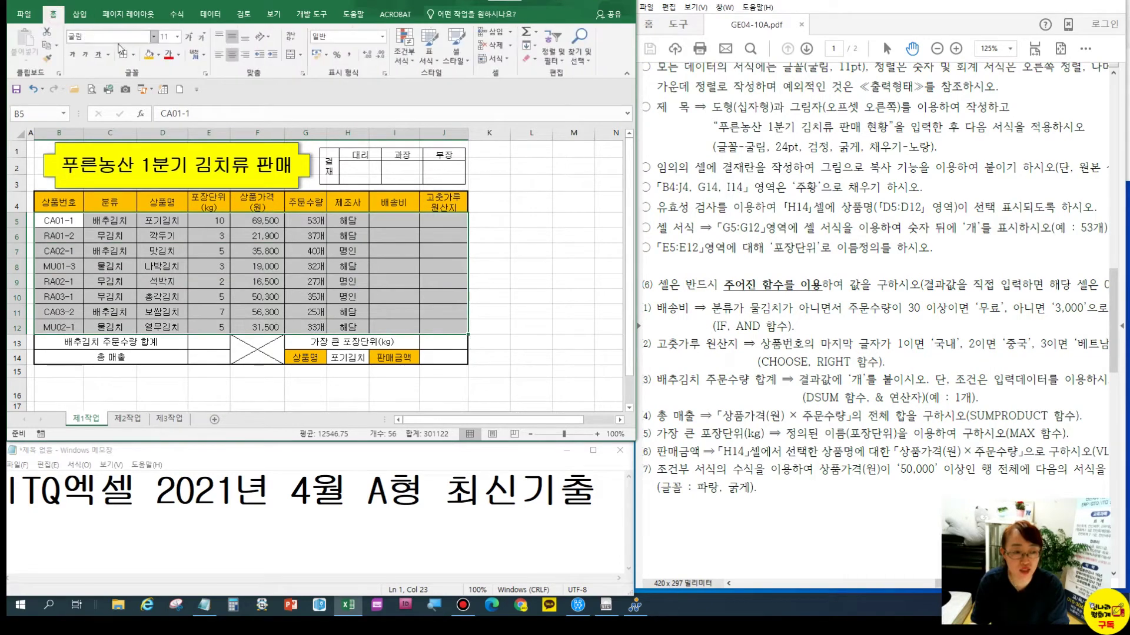
{"action": "left_click", "coordinate": [157, 57]}
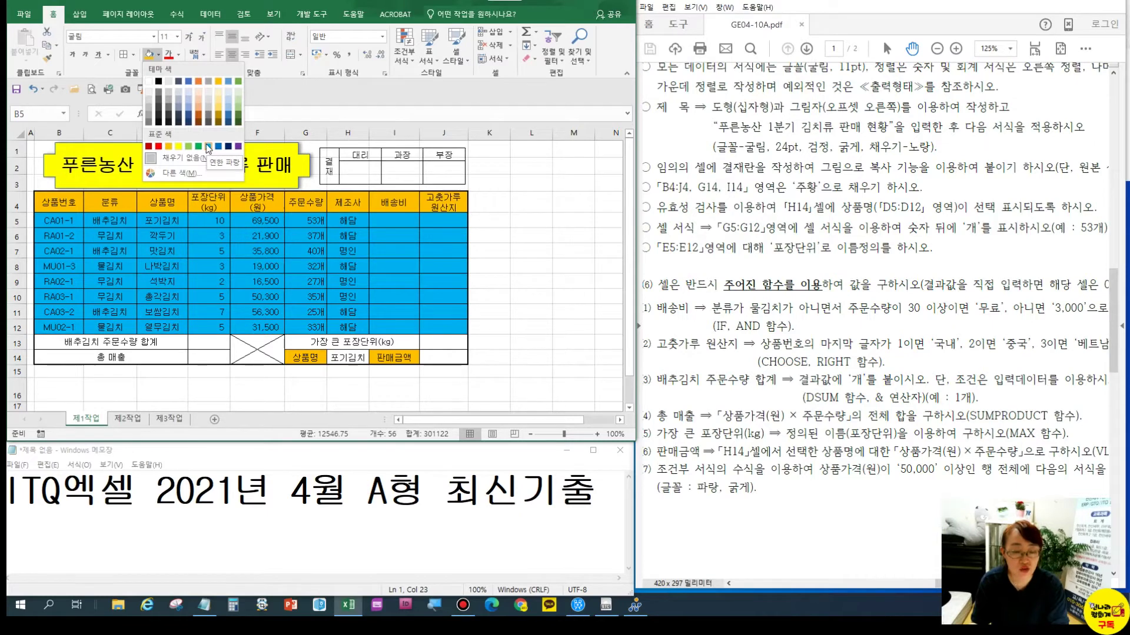
{"action": "left_click", "coordinate": [79, 226]}
{"action": "left_click_drag", "start_coordinate": [67, 205], "coordinate": [433, 328]}
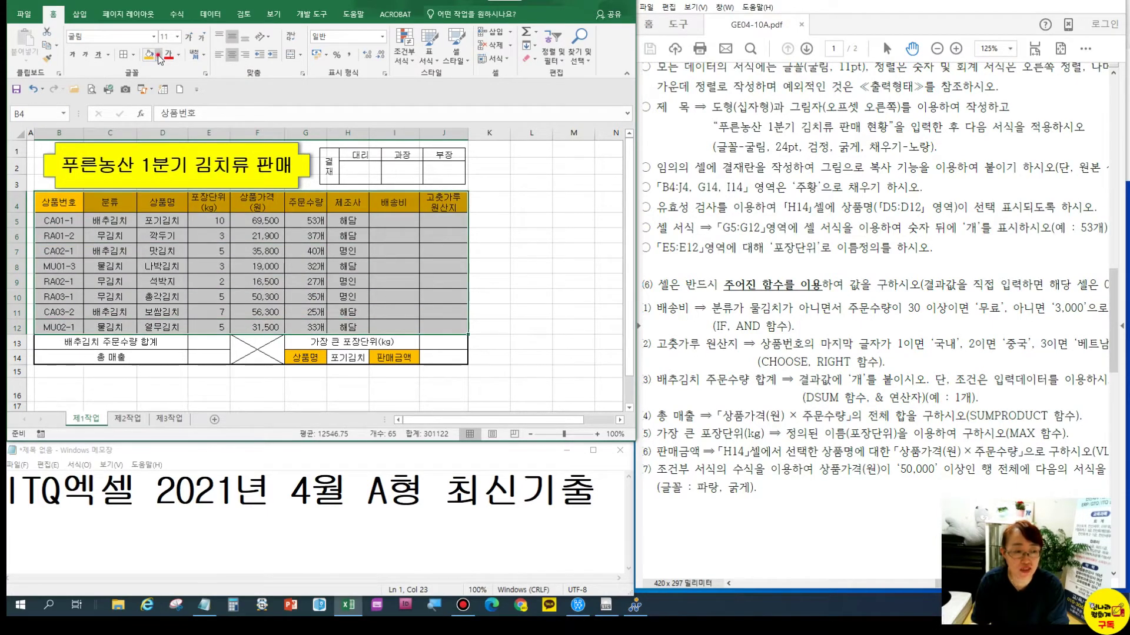
{"action": "left_click", "coordinate": [158, 55]}
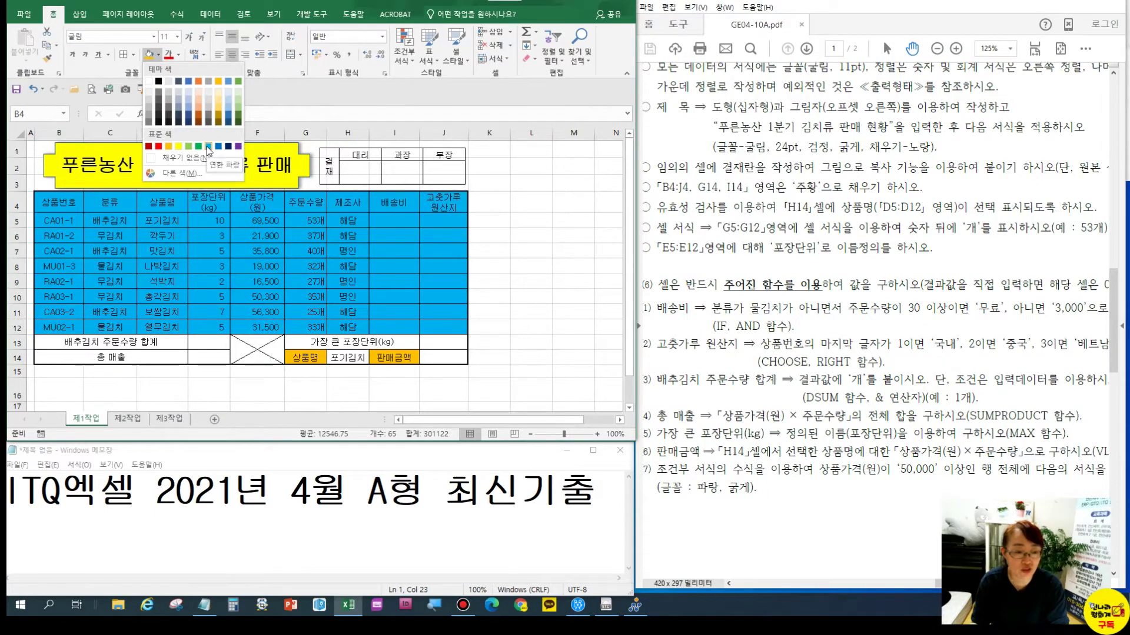
{"action": "left_click", "coordinate": [200, 233]}
{"action": "left_click", "coordinate": [442, 333]}
{"action": "left_click_drag", "start_coordinate": [442, 333], "coordinate": [50, 219]}
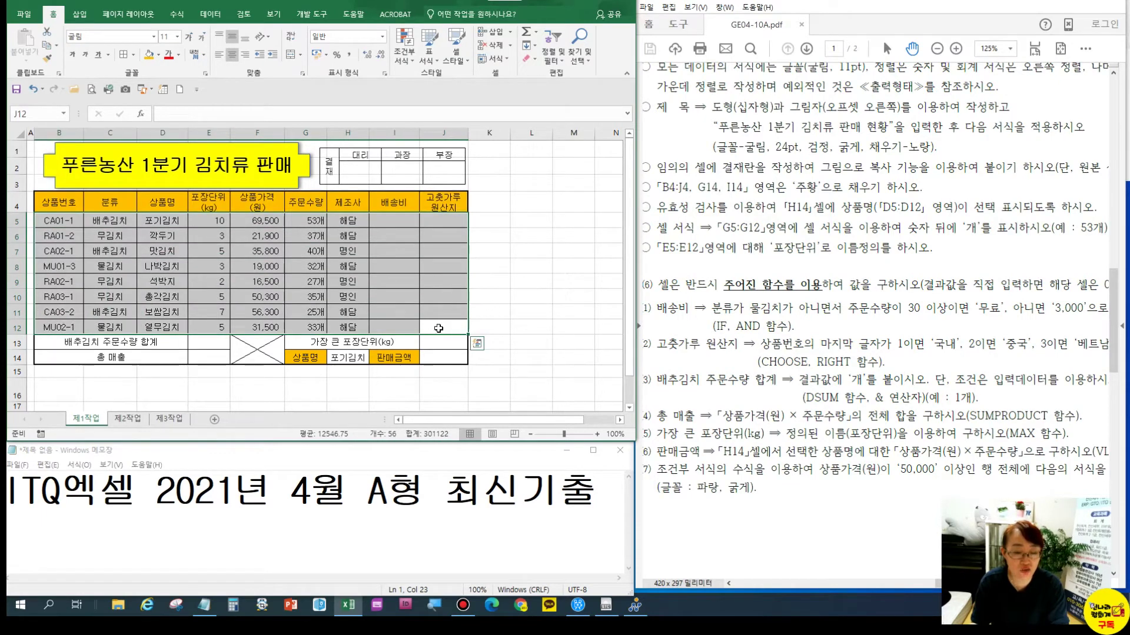
{"action": "left_click_drag", "start_coordinate": [60, 220], "coordinate": [438, 326]}
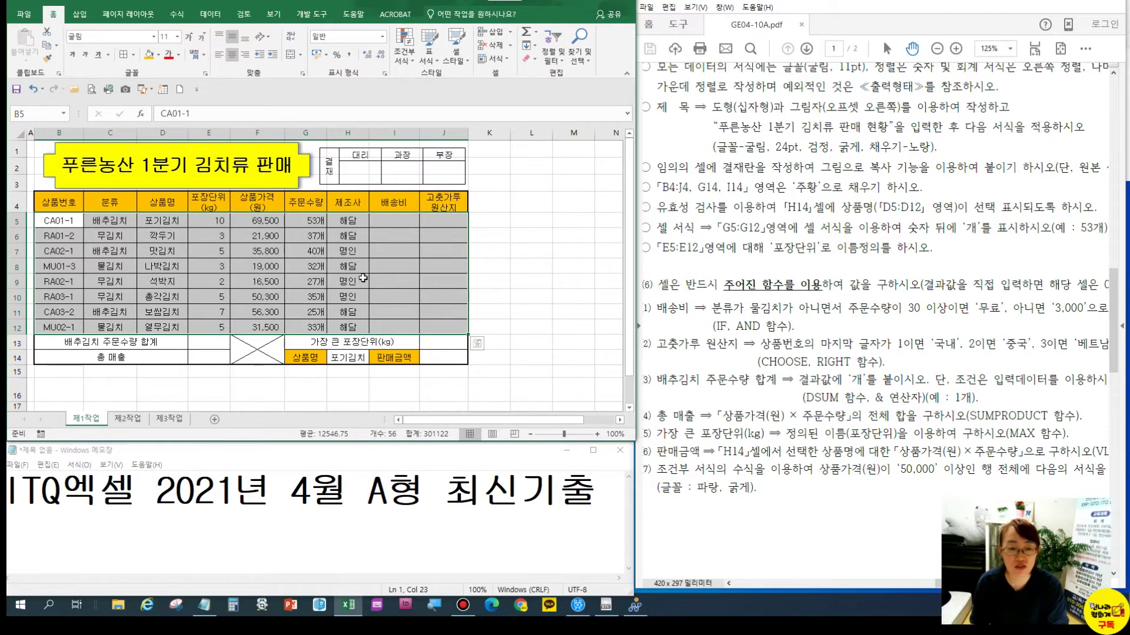
Start a new conditional formatting rule using a formula to determine cells
{"action": "left_click", "coordinate": [401, 59]}
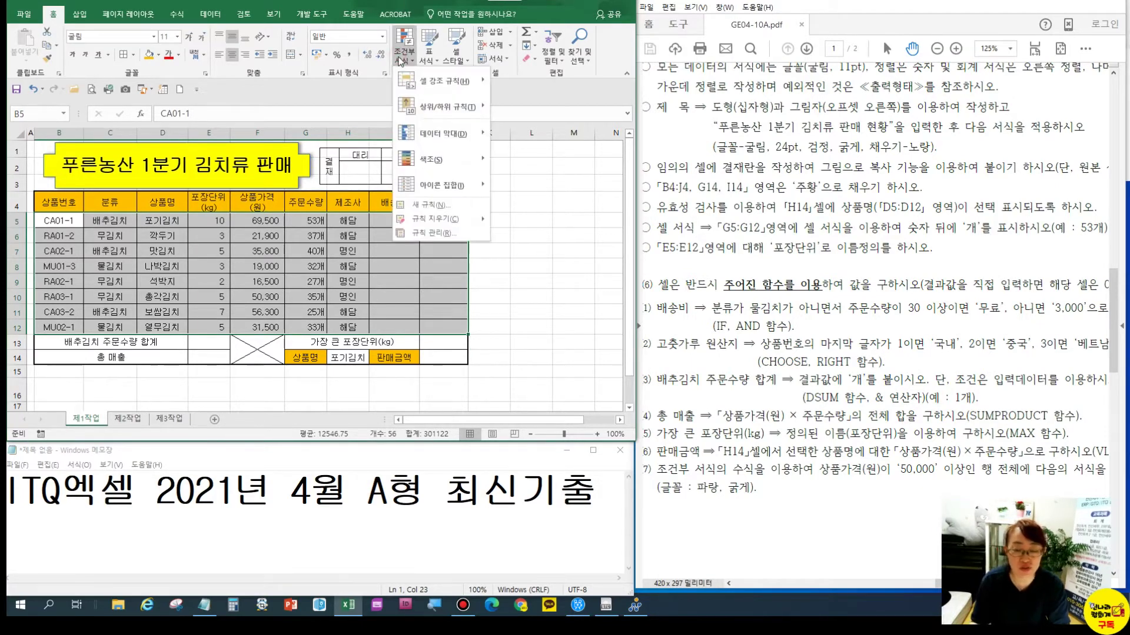
{"action": "left_click", "coordinate": [435, 205]}
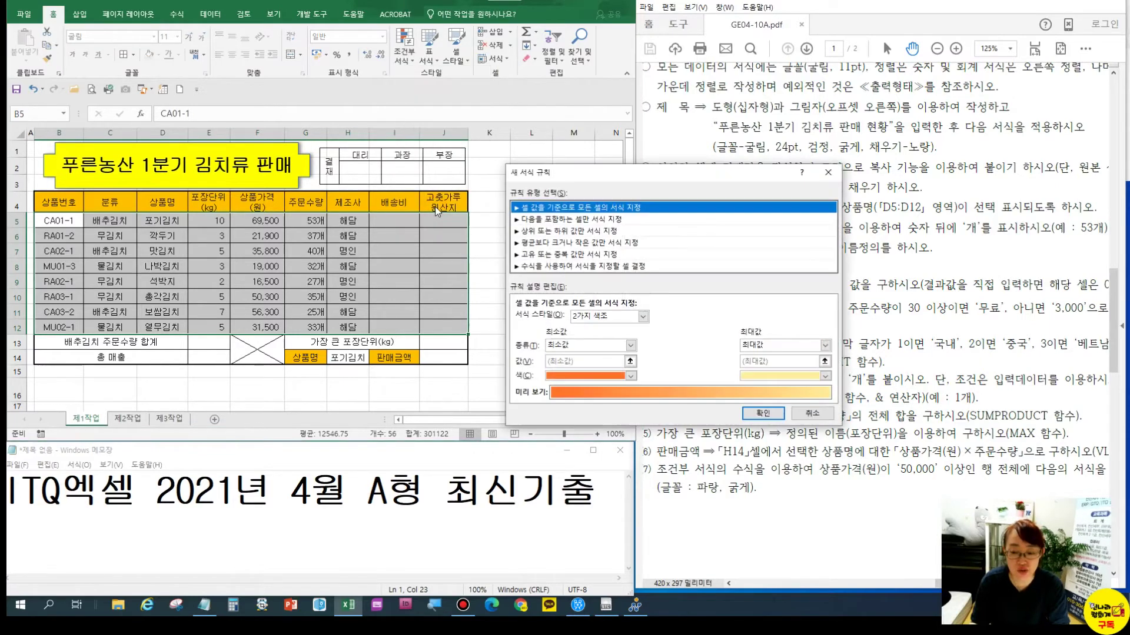
{"action": "left_click_drag", "start_coordinate": [590, 172], "coordinate": [566, 100]}
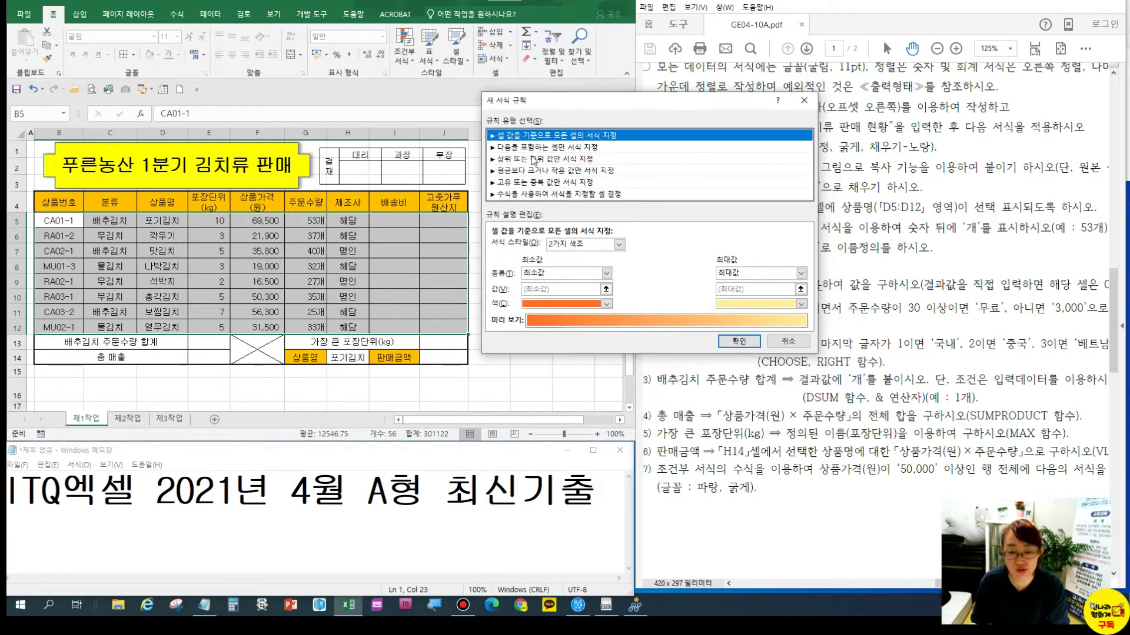
{"action": "left_click", "coordinate": [513, 194]}
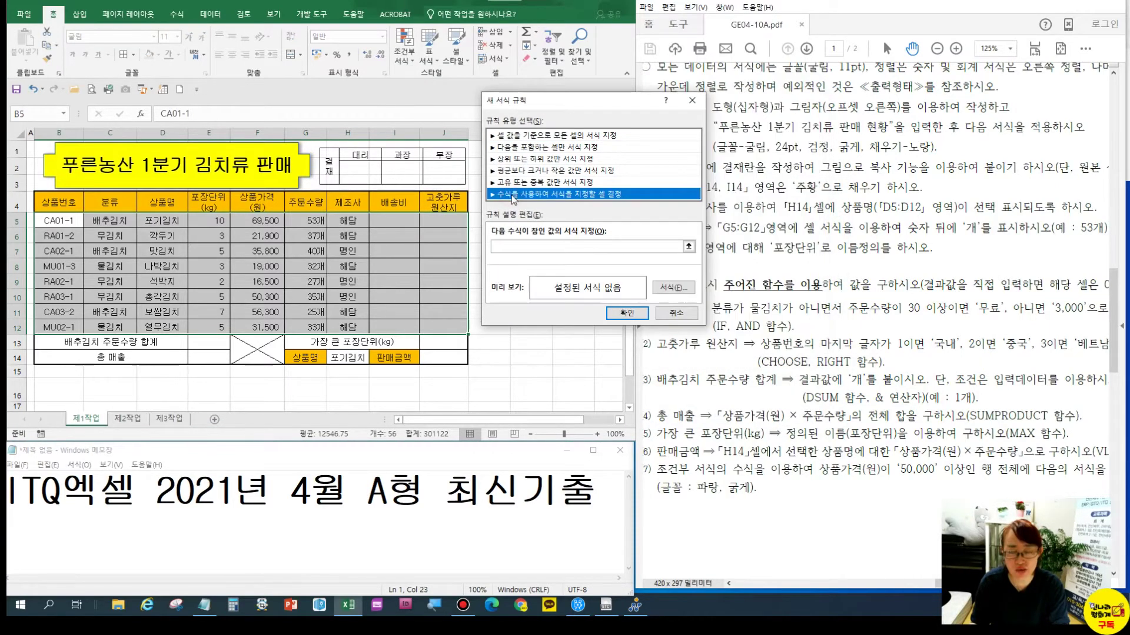
Enter the rule formula =$F5>=50000 and bring up its Format settings
{"action": "left_click", "coordinate": [519, 250]}
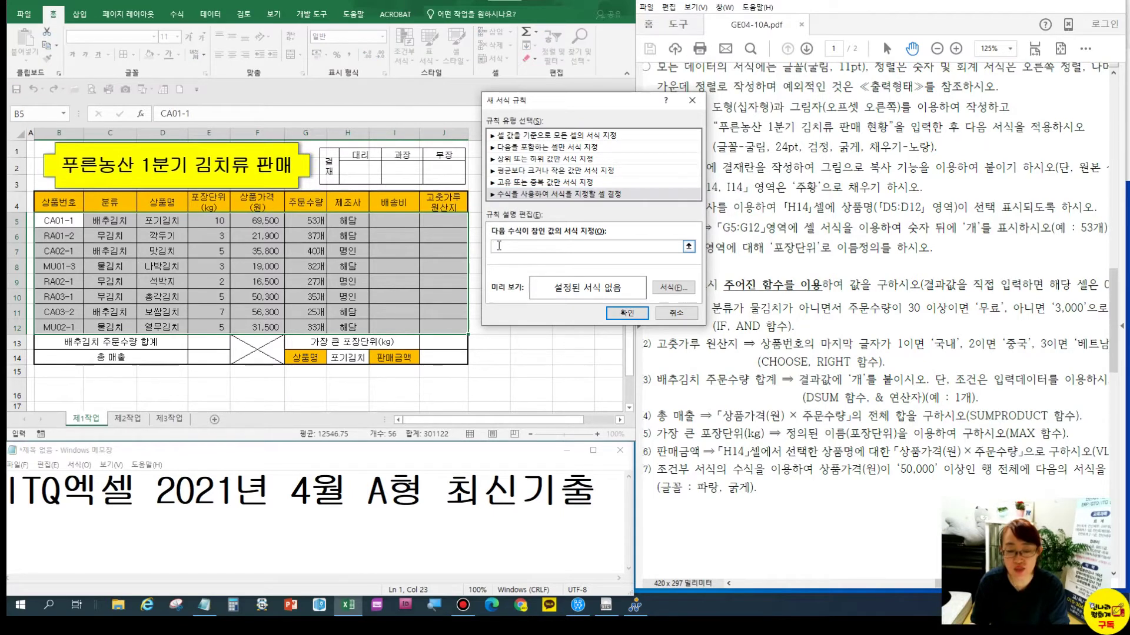
{"action": "left_click", "coordinate": [271, 222]}
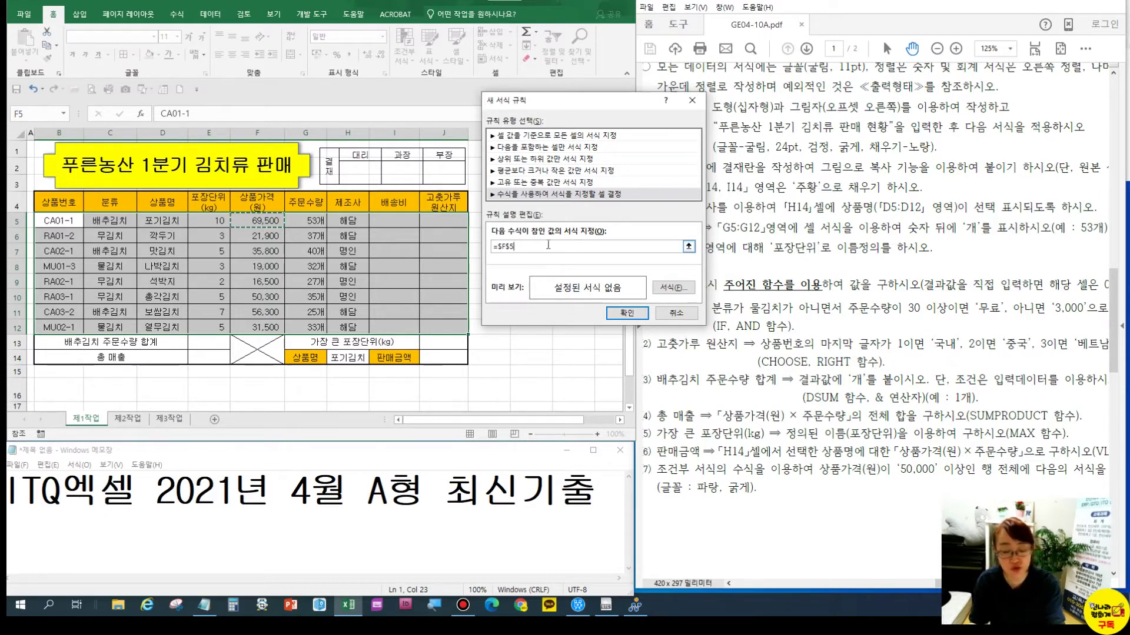
{"action": "left_click", "coordinate": [548, 245]}
{"action": "key", "text": "F4"}
{"action": "key", "text": "F4"}
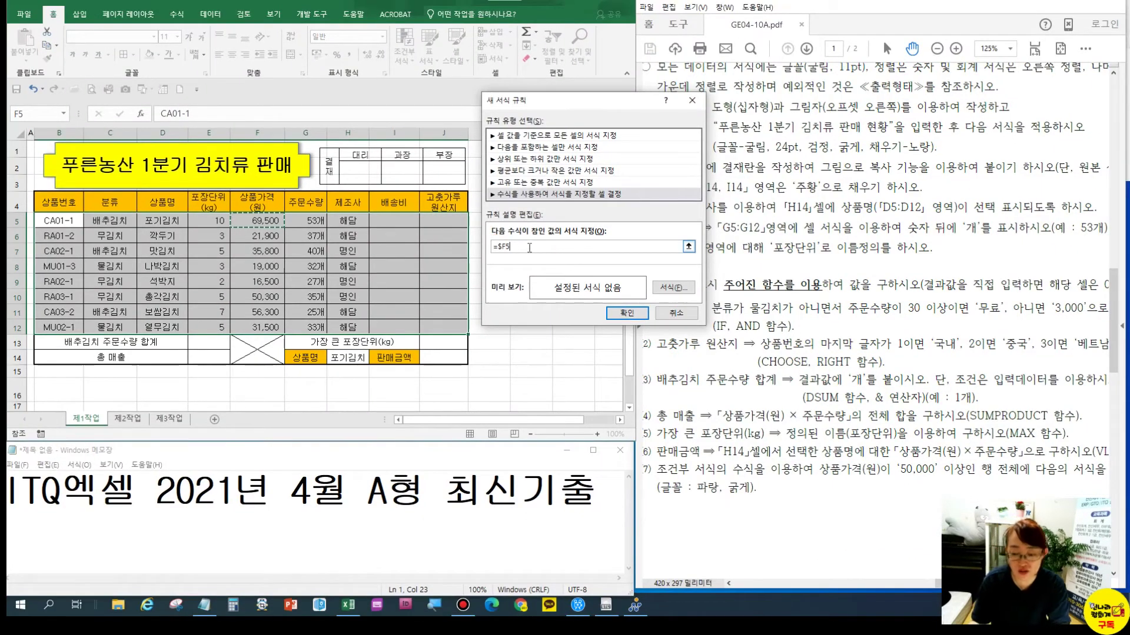
{"action": "type", "text": ">="}
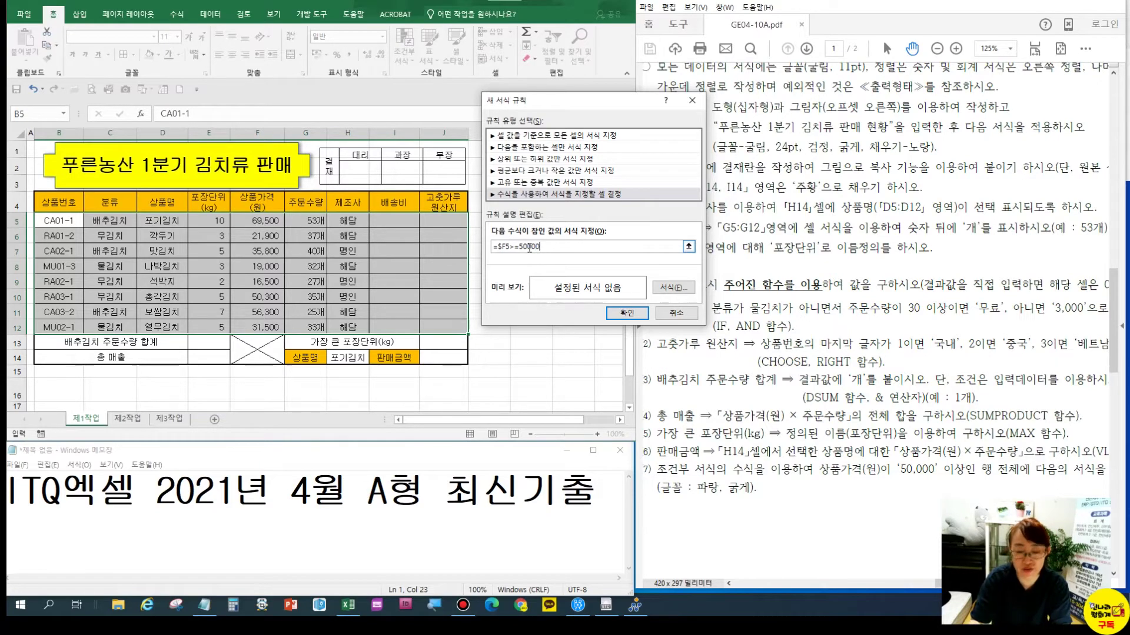
{"action": "type", "text": "50000"}
{"action": "left_click", "coordinate": [677, 287]}
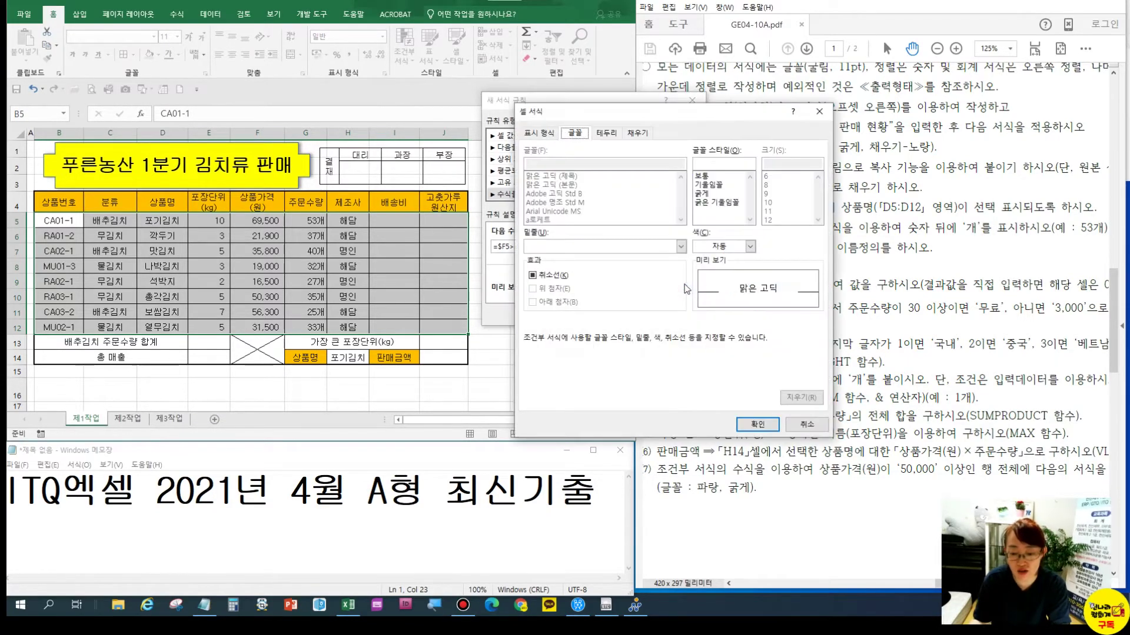
Set the conditional rule's font to bold with blue colour
{"action": "left_click", "coordinate": [712, 194]}
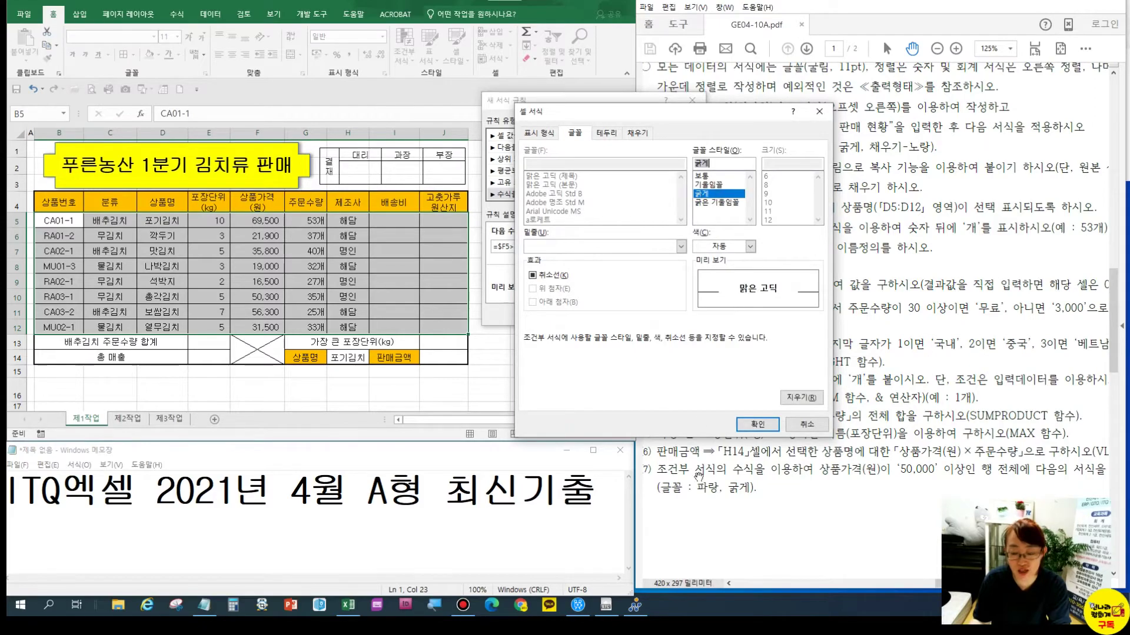
{"action": "left_click", "coordinate": [727, 502]}
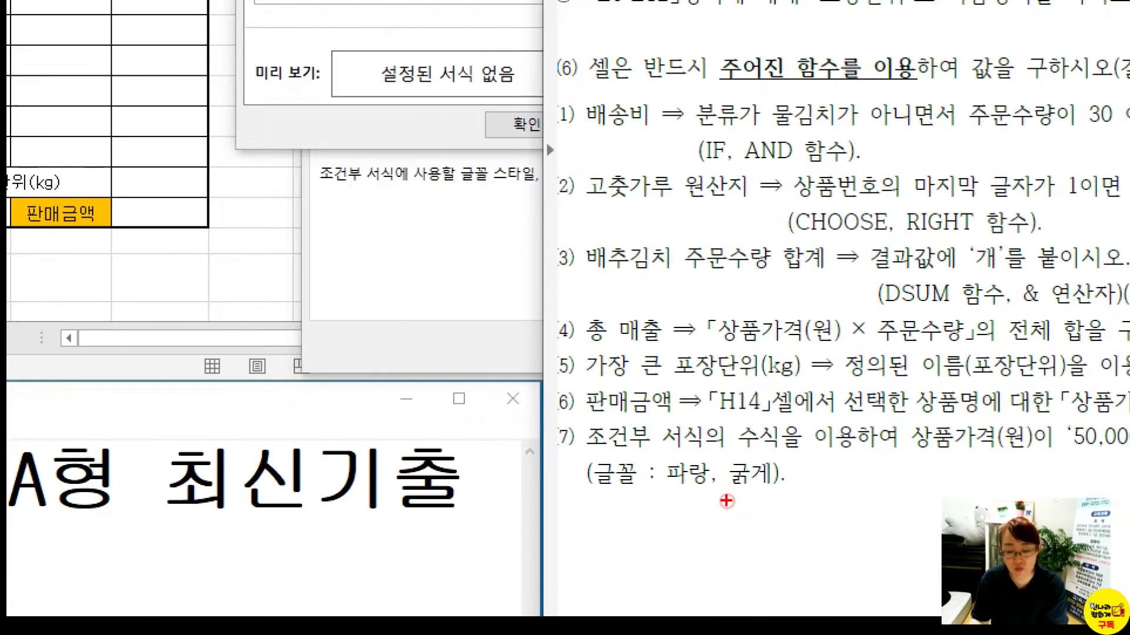
{"action": "left_click_drag", "start_coordinate": [692, 478], "coordinate": [759, 496]}
{"action": "key", "text": "Escape"}
{"action": "left_click", "coordinate": [597, 102]}
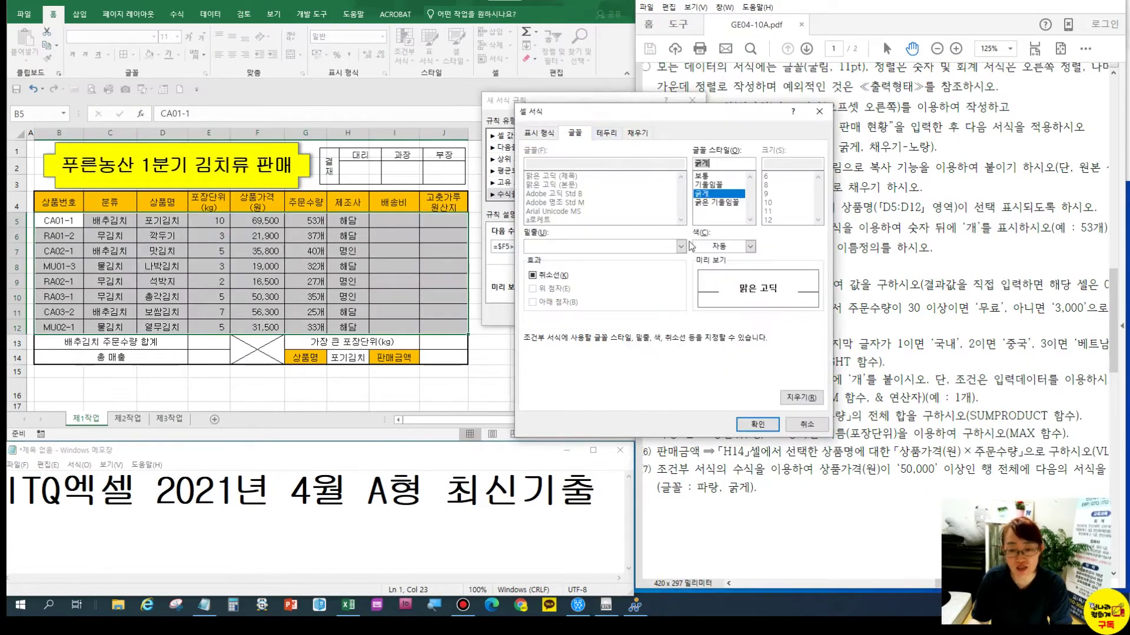
{"action": "left_click", "coordinate": [750, 247]}
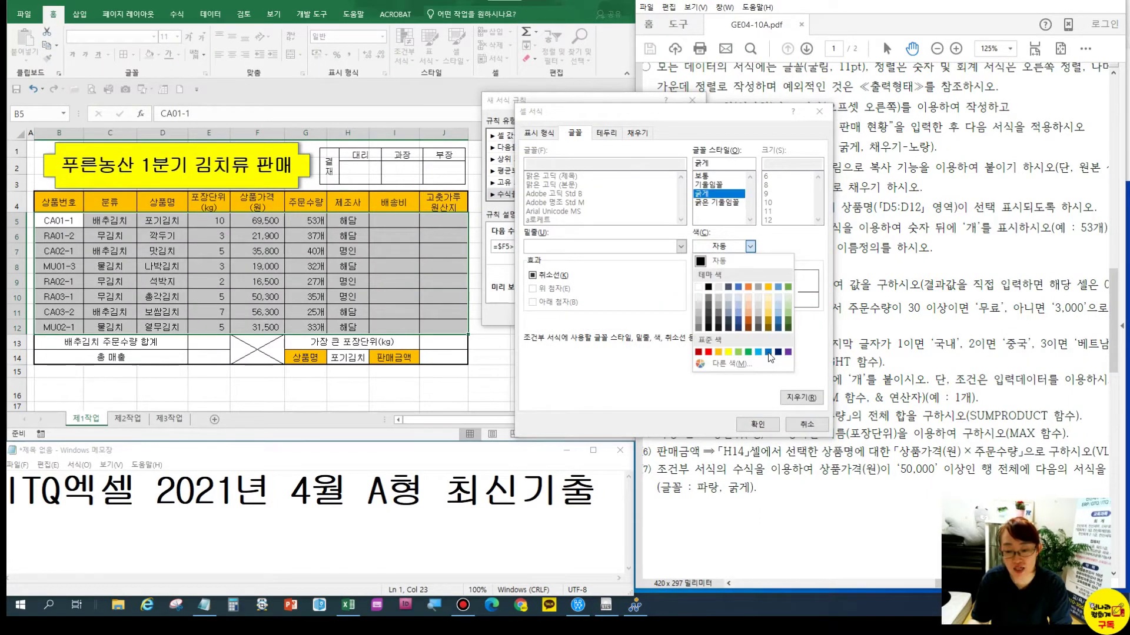
{"action": "left_click", "coordinate": [768, 352]}
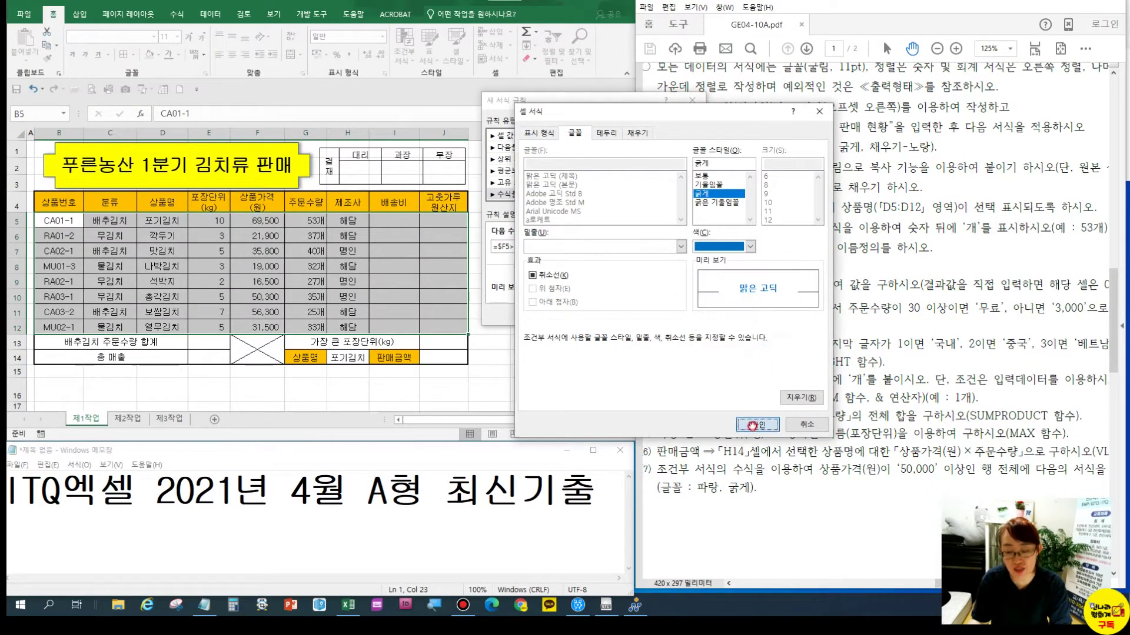
{"action": "left_click", "coordinate": [758, 424]}
Confirm the =$F5>=50000 rule so rows 5, 10 and 11 turn bold blue
{"action": "left_click", "coordinate": [567, 249]}
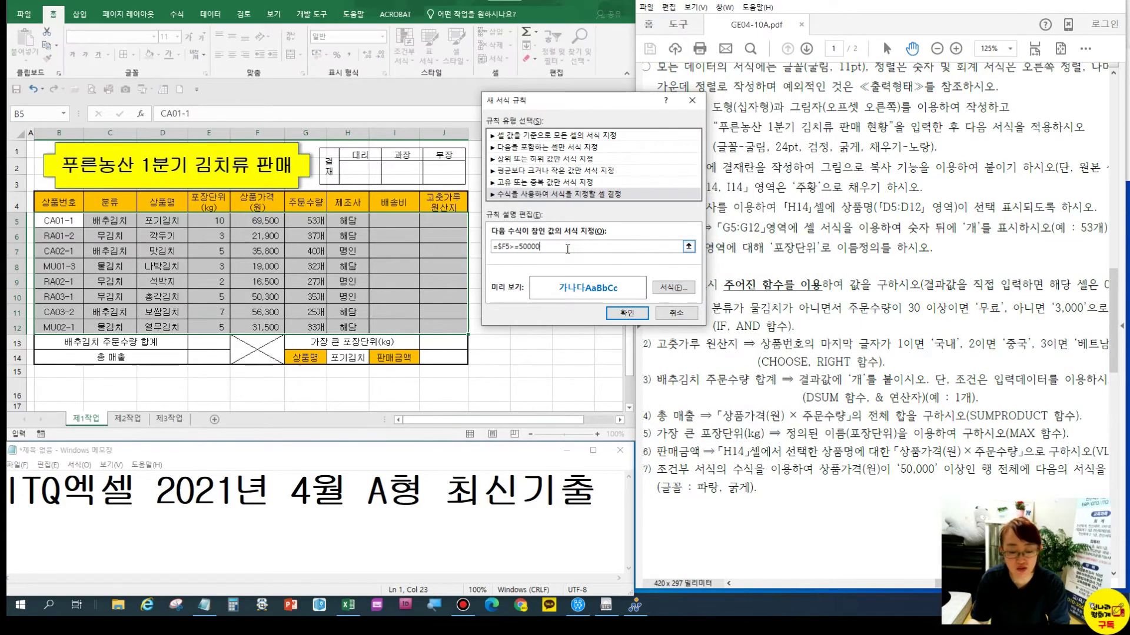
{"action": "key", "text": "ctrl+1"}
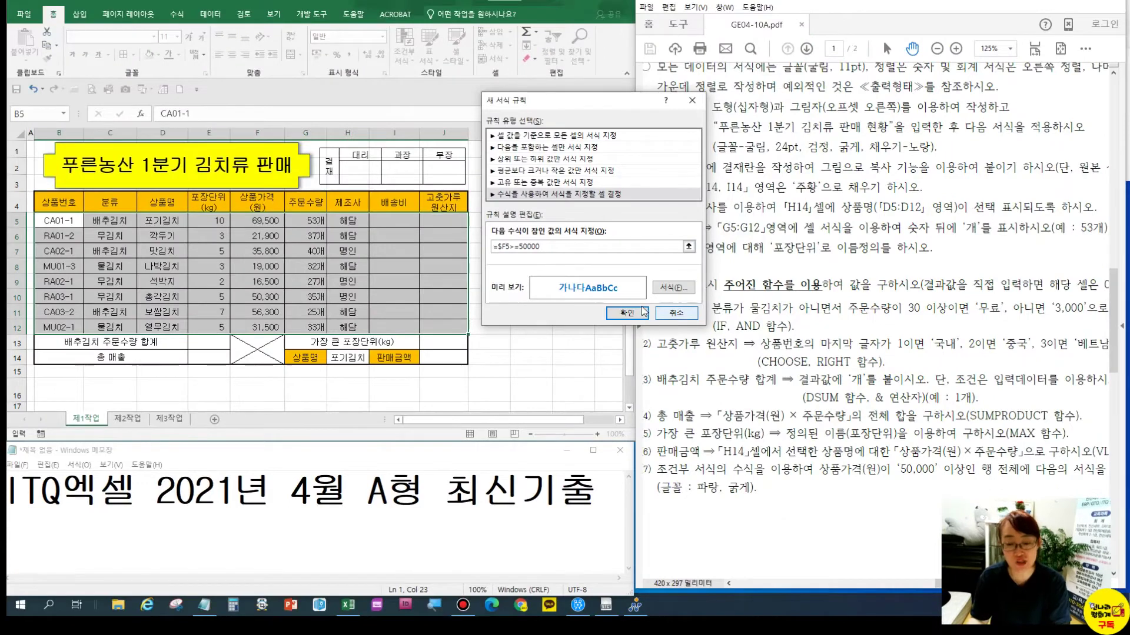
{"action": "left_click", "coordinate": [626, 312]}
{"action": "left_click", "coordinate": [383, 286]}
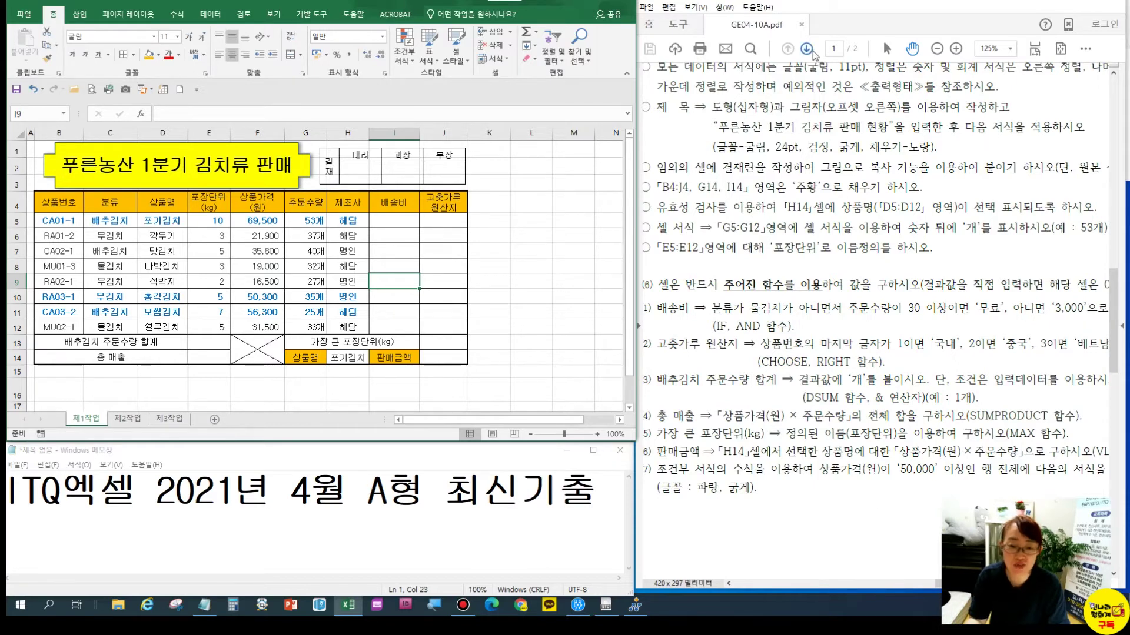
Turn off worksheet gridlines in the View tab and select the data block B5:J12
{"action": "left_click", "coordinate": [565, 301]}
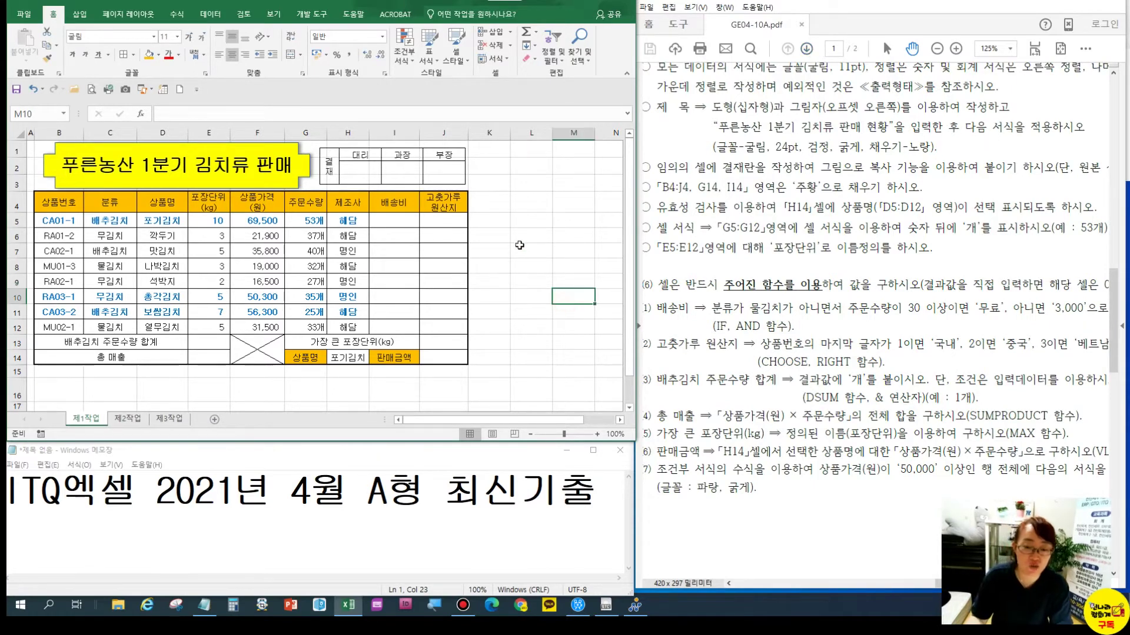
{"action": "left_click", "coordinate": [274, 13]}
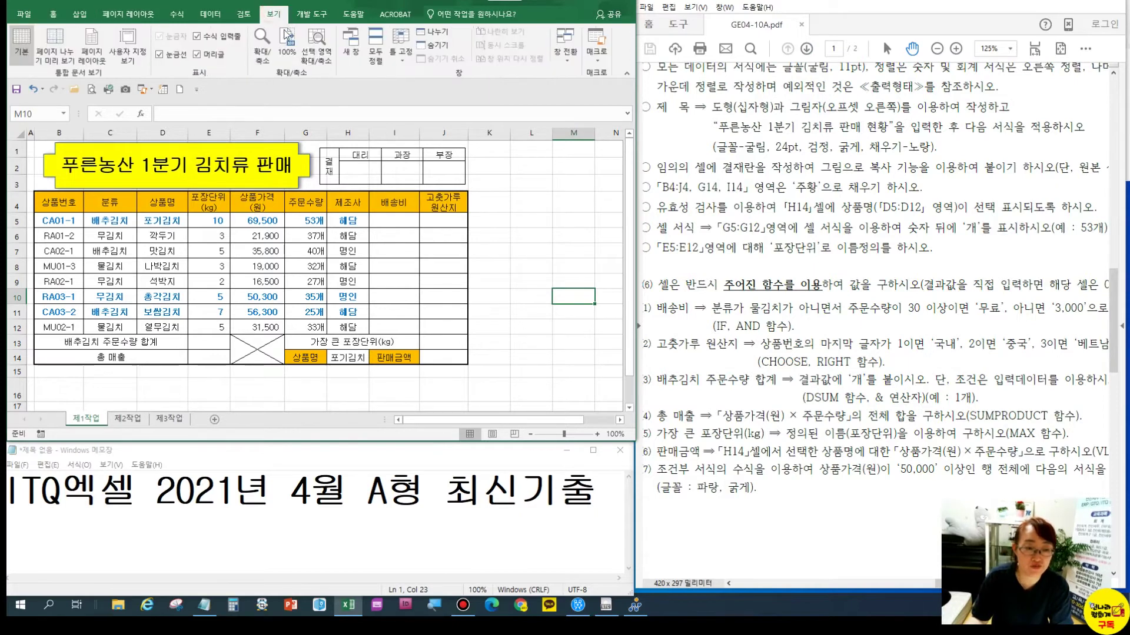
{"action": "left_click", "coordinate": [160, 54]}
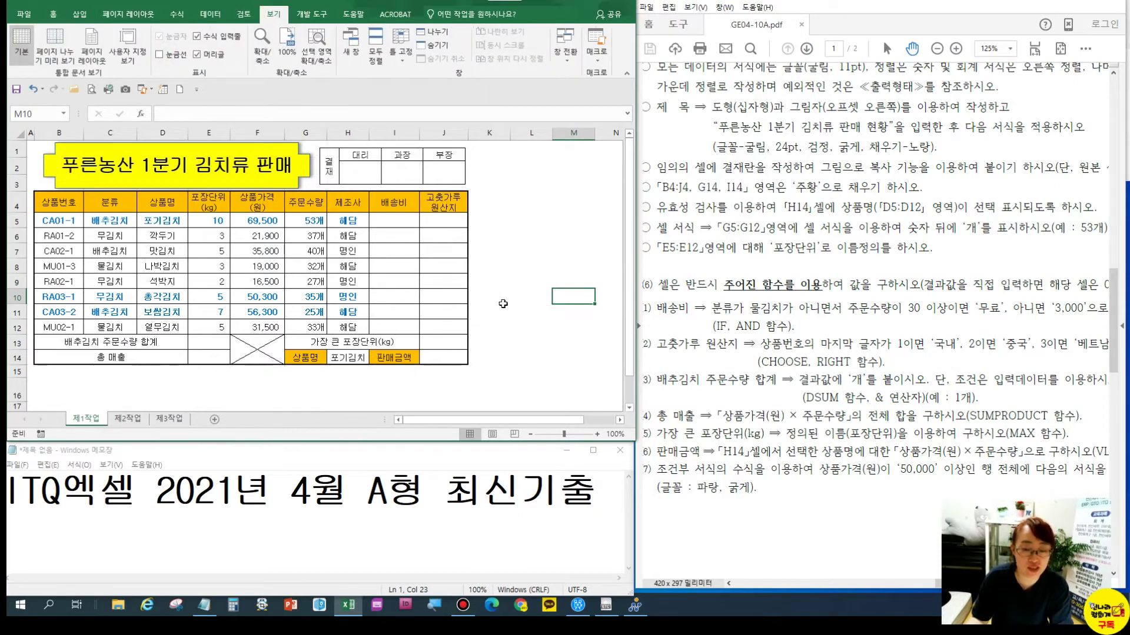
{"action": "left_click", "coordinate": [538, 297]}
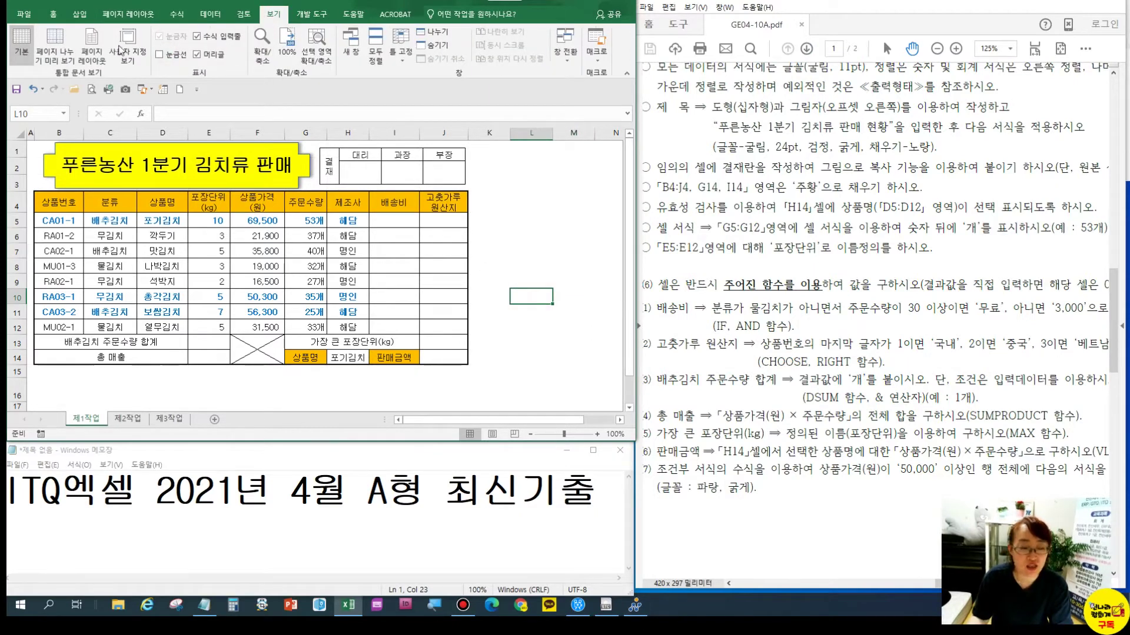
{"action": "left_click_drag", "start_coordinate": [68, 217], "coordinate": [444, 327]}
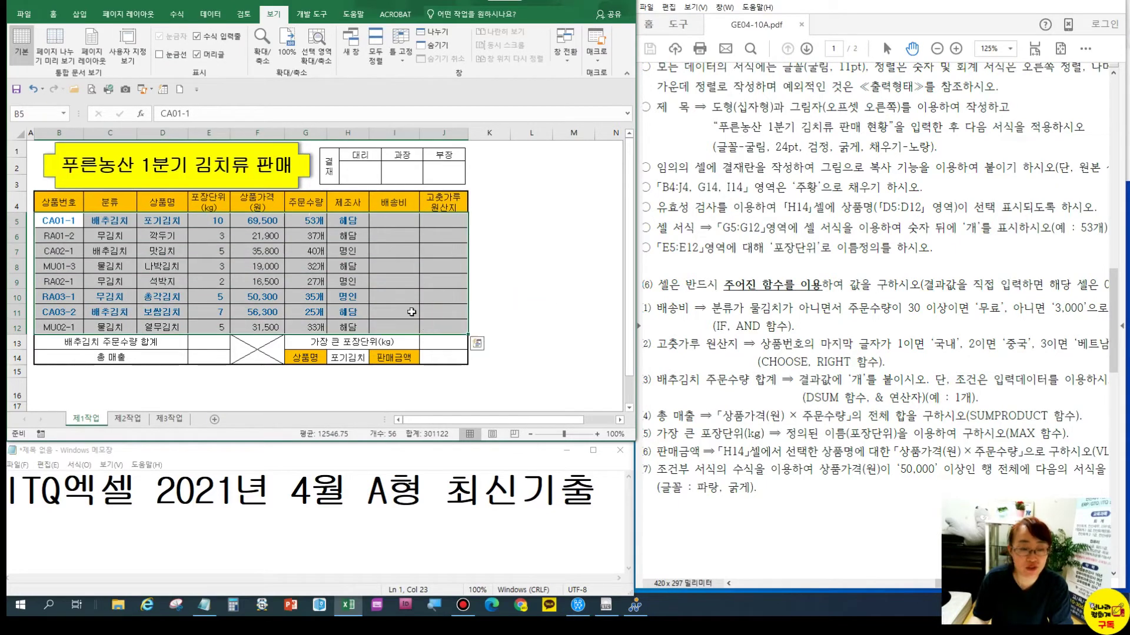
Apply Thick Outside Borders to B5:J12 and check the task sheet's next page
{"action": "left_click", "coordinate": [53, 14]}
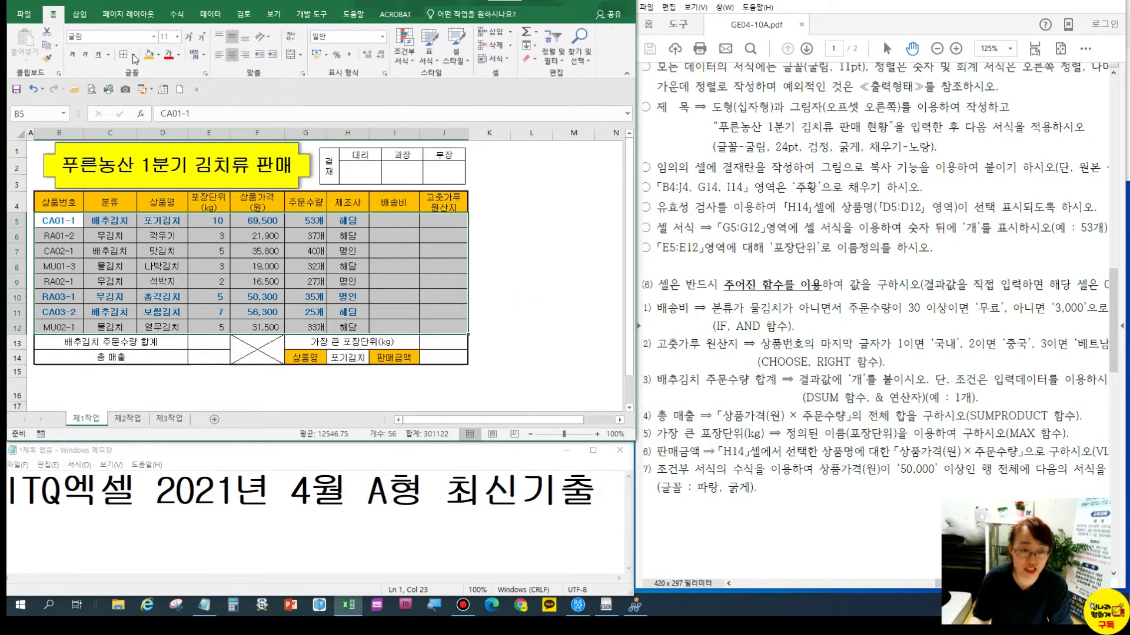
{"action": "left_click", "coordinate": [134, 54]}
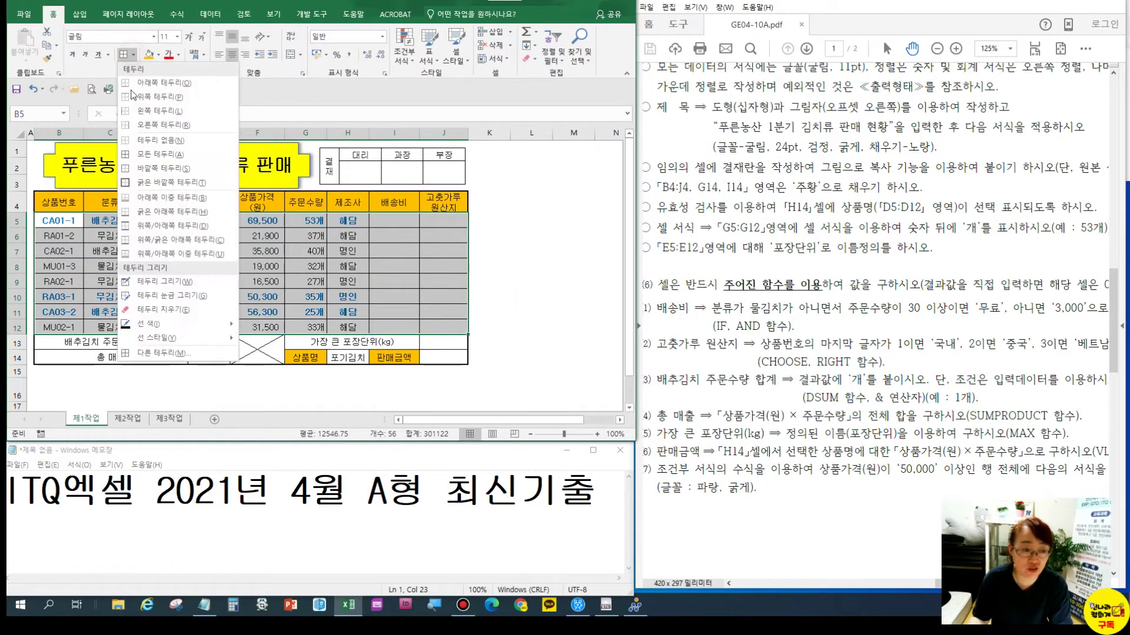
{"action": "left_click", "coordinate": [157, 184]}
{"action": "left_click", "coordinate": [391, 222]}
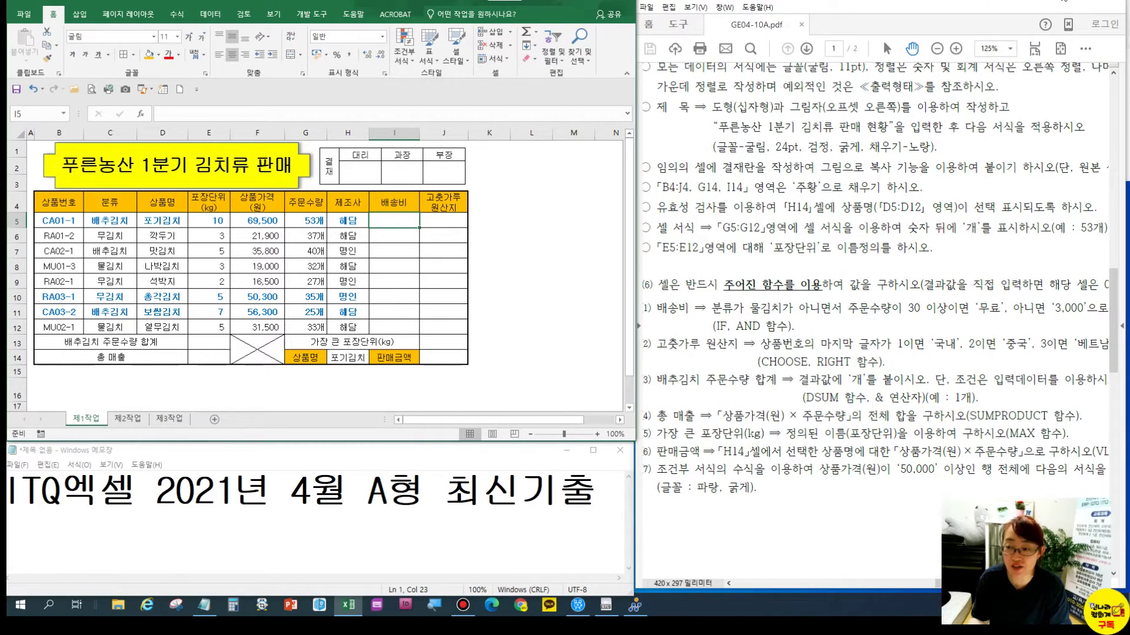
{"action": "left_click", "coordinate": [806, 47]}
{"action": "left_click_drag", "start_coordinate": [762, 255], "coordinate": [929, 285]}
{"action": "left_click_drag", "start_coordinate": [666, 281], "coordinate": [950, 291]}
{"action": "left_click_drag", "start_coordinate": [747, 277], "coordinate": [819, 226]}
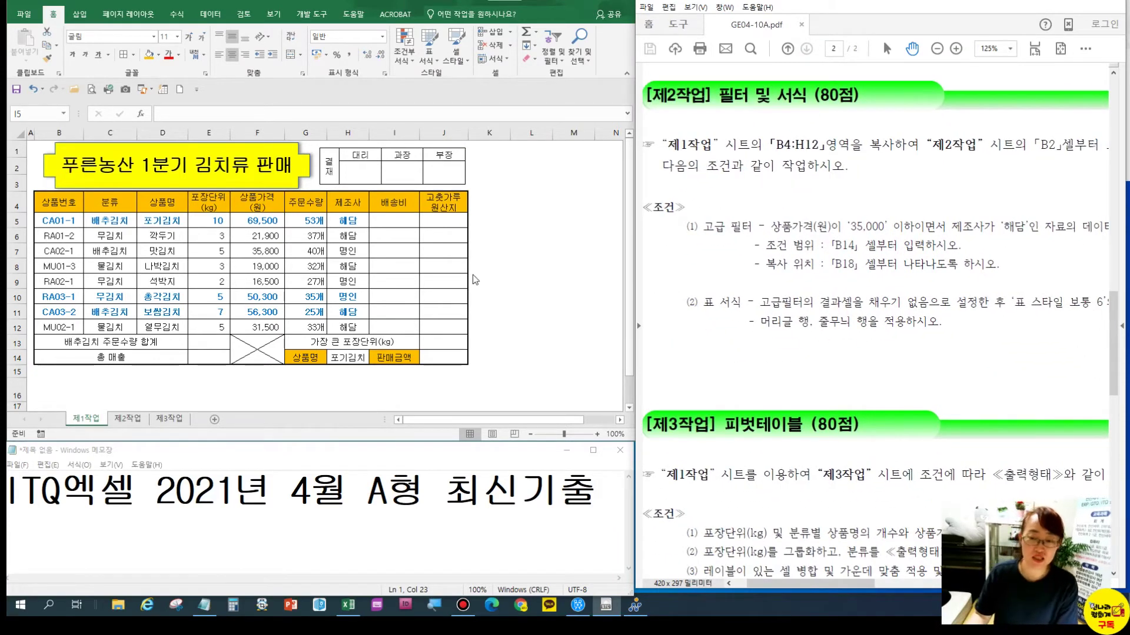
Reselect B5:J12 and reapply the thick outside border
{"action": "left_click_drag", "start_coordinate": [64, 203], "coordinate": [301, 203]}
{"action": "left_click", "coordinate": [223, 238]}
{"action": "left_click_drag", "start_coordinate": [62, 222], "coordinate": [435, 327]}
{"action": "left_click", "coordinate": [134, 55]}
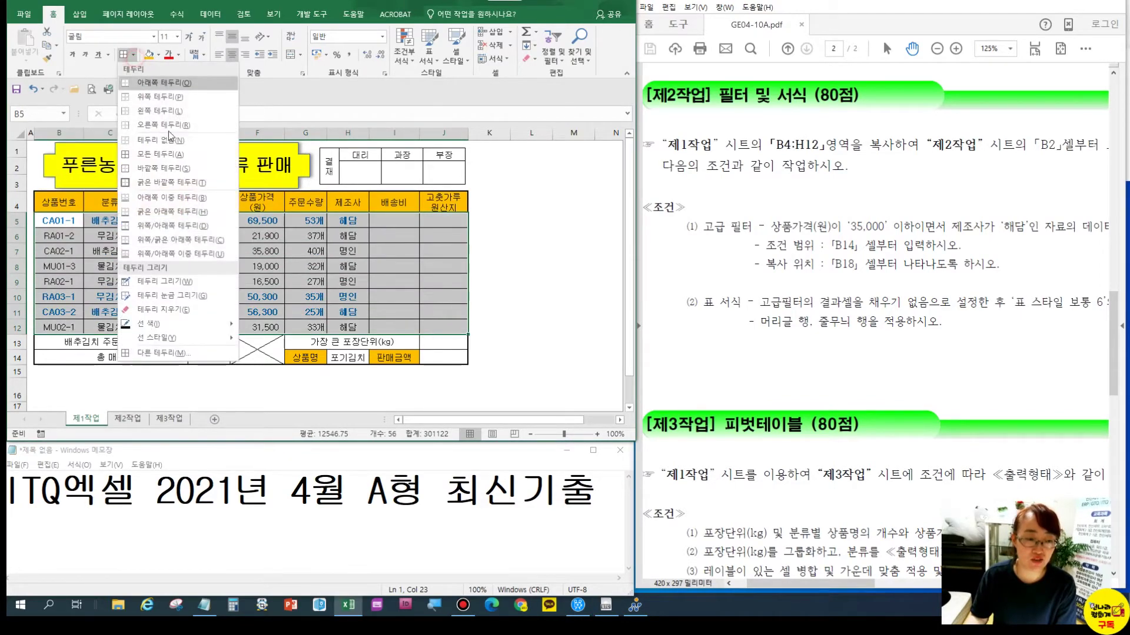
{"action": "left_click", "coordinate": [152, 180]}
{"action": "left_click", "coordinate": [151, 216]}
{"action": "left_click", "coordinate": [65, 203]}
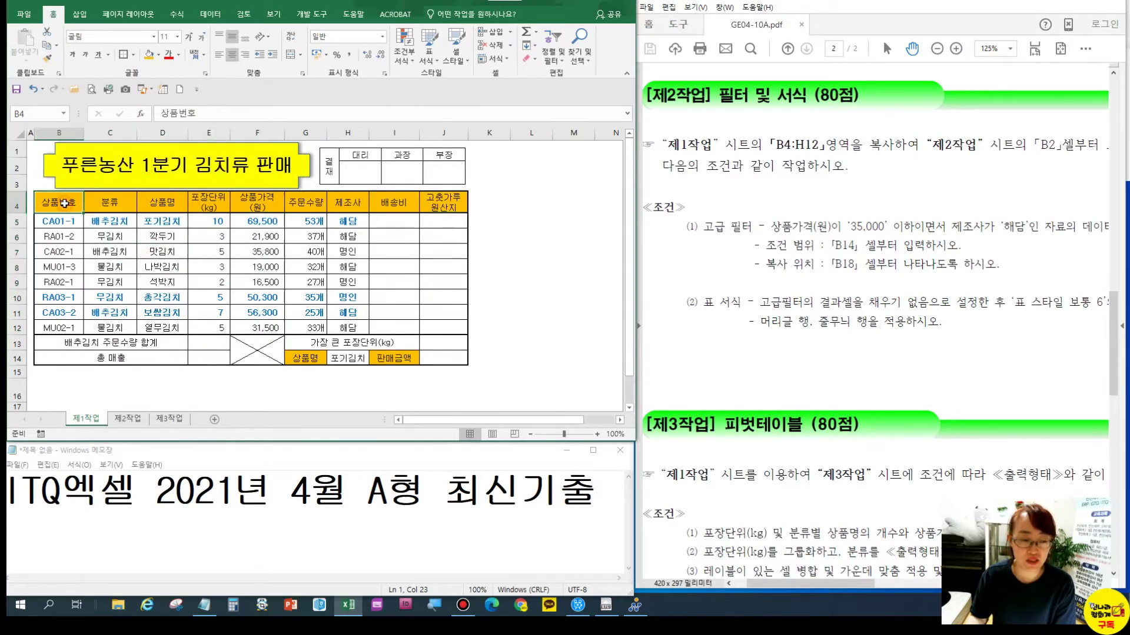
Copy B4:H12 and paste it at B2 on 제2작업, keeping the source column widths
{"action": "left_click_drag", "start_coordinate": [65, 203], "coordinate": [356, 328]}
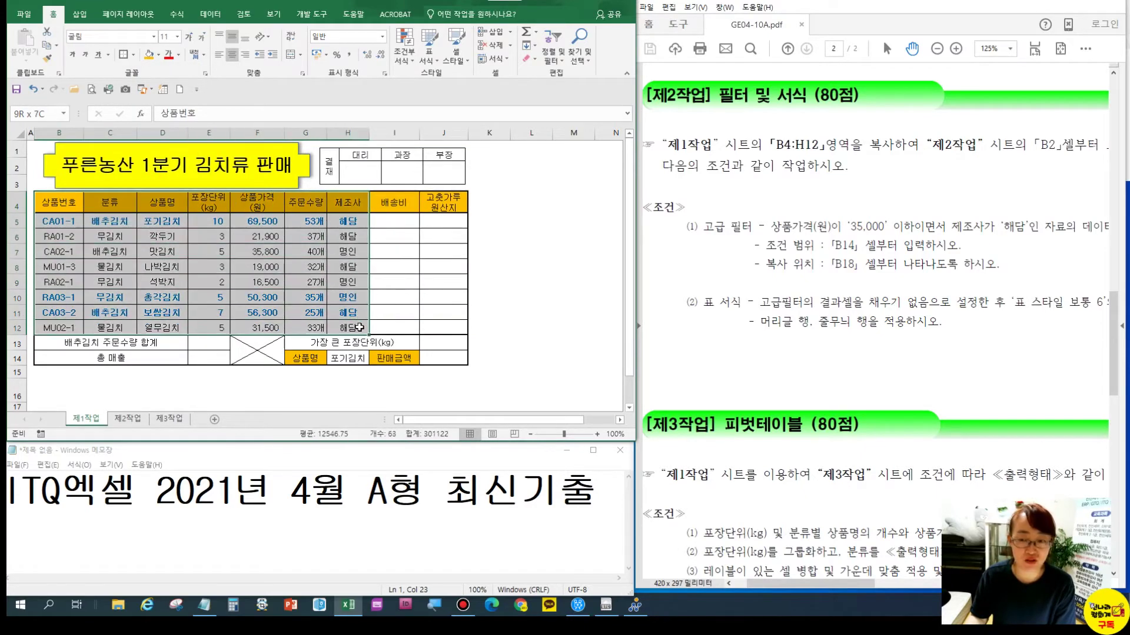
{"action": "key", "text": "ctrl+c"}
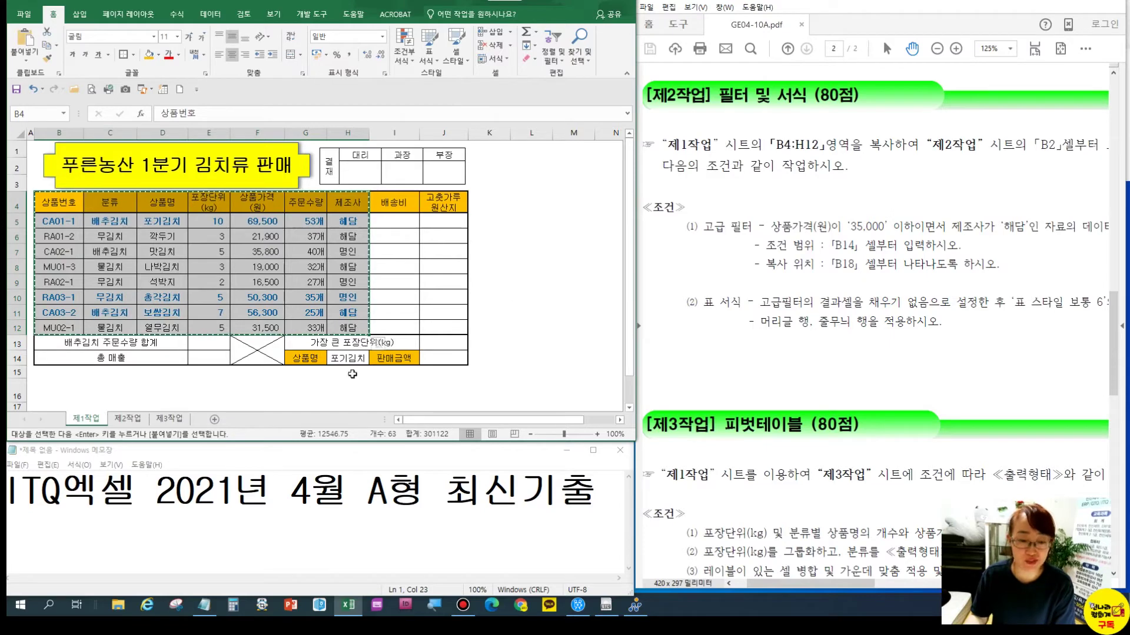
{"action": "left_click", "coordinate": [128, 418]}
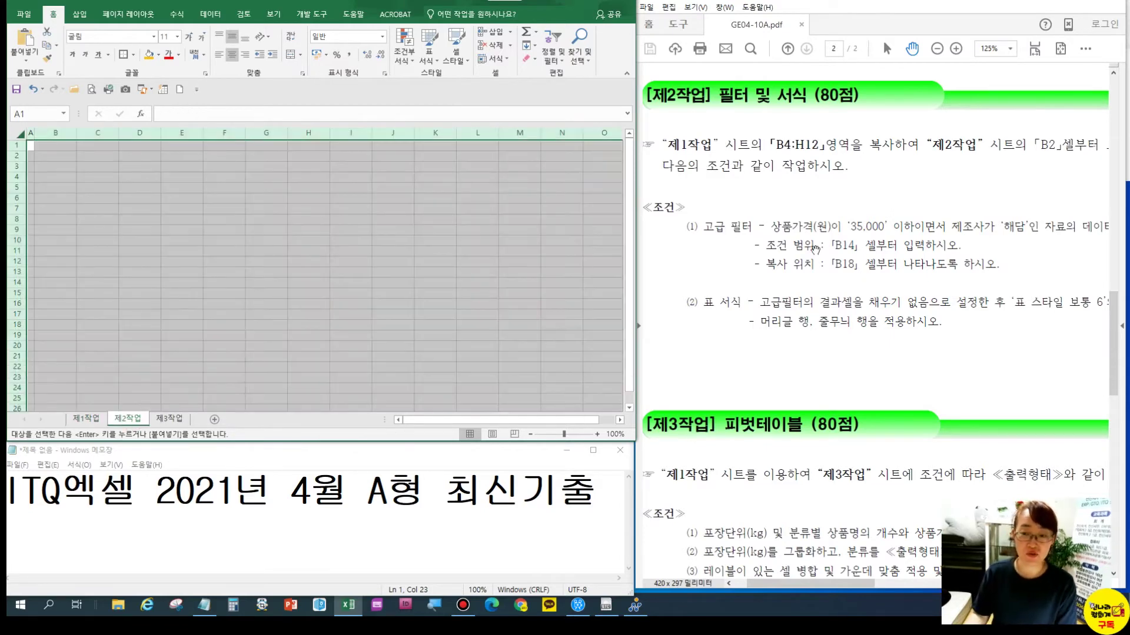
{"action": "left_click", "coordinate": [83, 189]}
{"action": "left_click", "coordinate": [59, 156]}
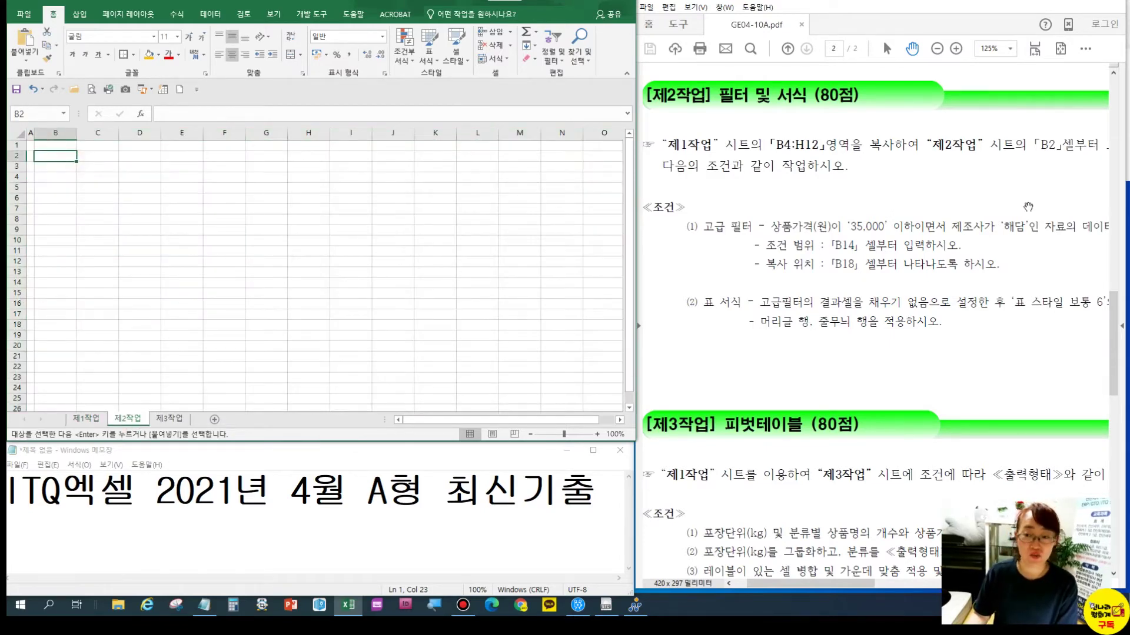
{"action": "left_click", "coordinate": [24, 58]}
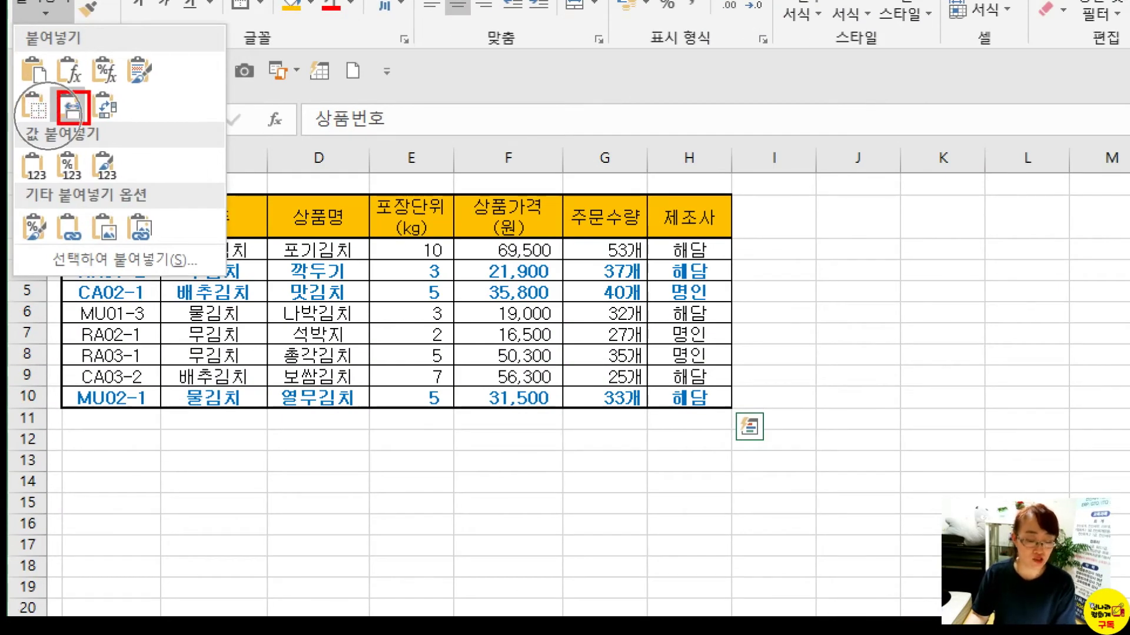
{"action": "key", "text": "Escape"}
{"action": "left_click", "coordinate": [26, 60]}
{"action": "left_click", "coordinate": [36, 104]}
{"action": "left_click", "coordinate": [111, 218]}
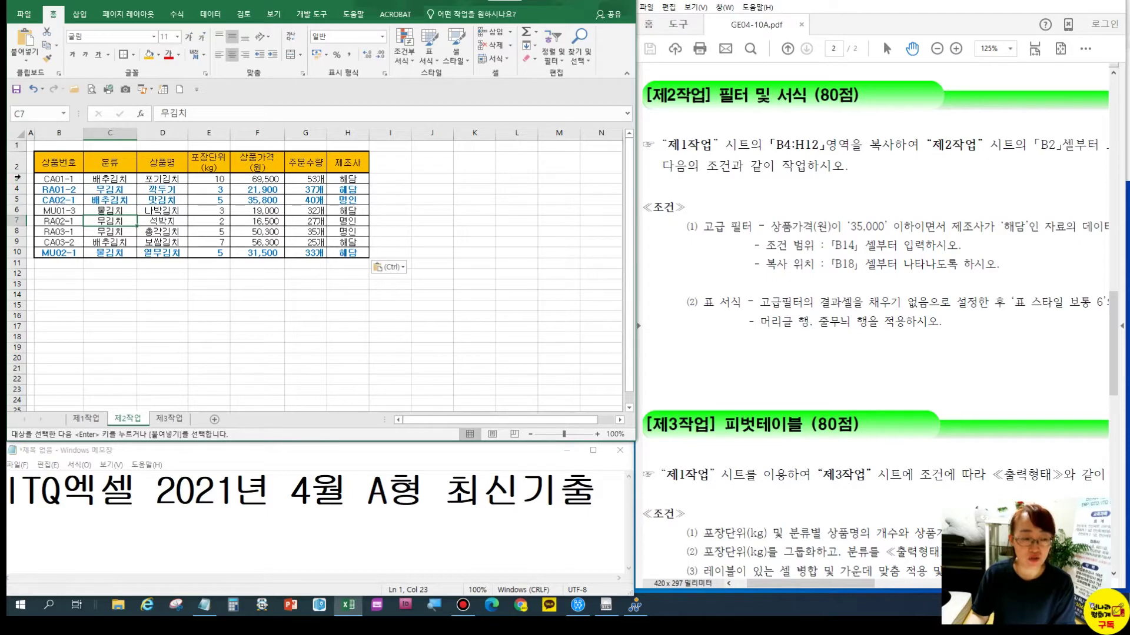
{"action": "left_click_drag", "start_coordinate": [18, 179], "coordinate": [34, 251]}
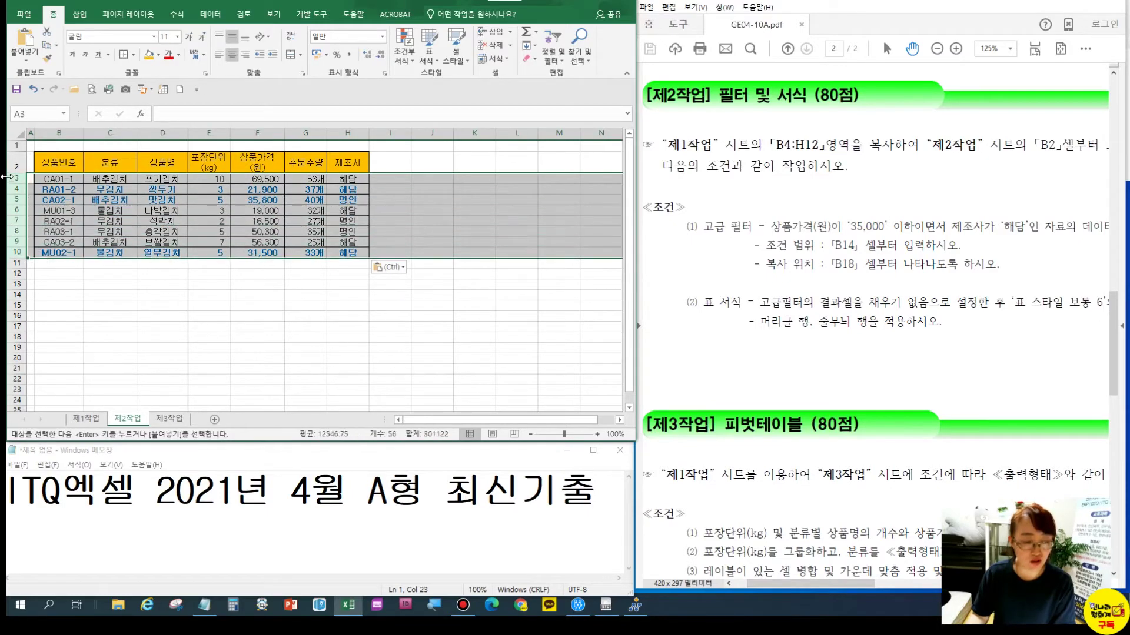
Make rows 3–10 taller and paste the copied data over B3:H10
{"action": "left_click_drag", "start_coordinate": [13, 184], "coordinate": [13, 187]}
{"action": "left_click", "coordinate": [80, 212]}
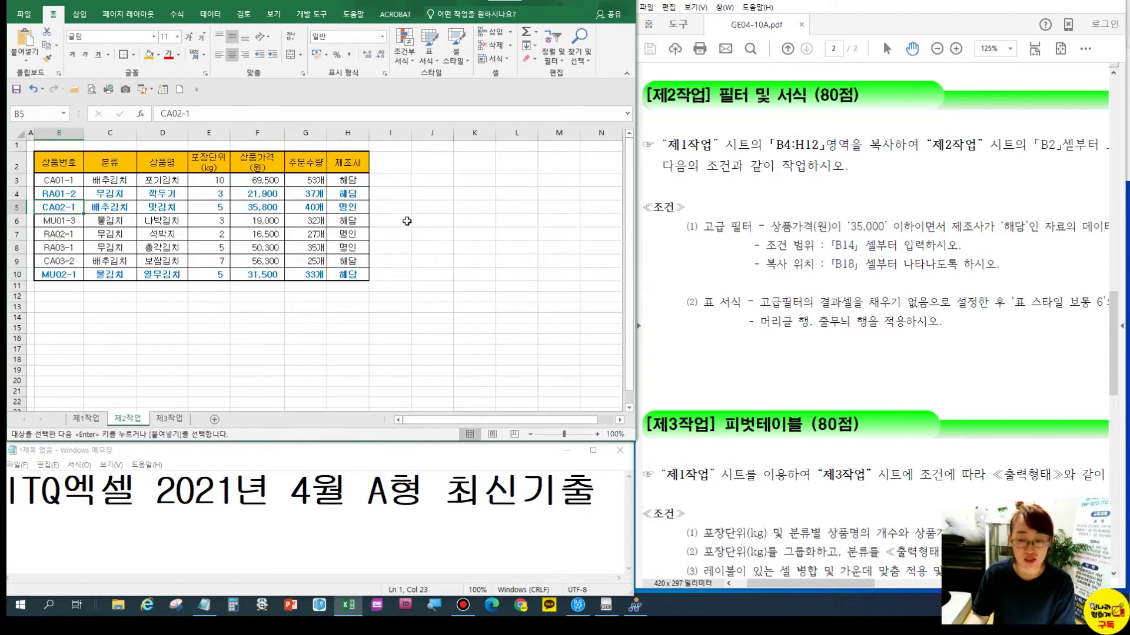
{"action": "left_click", "coordinate": [342, 262]}
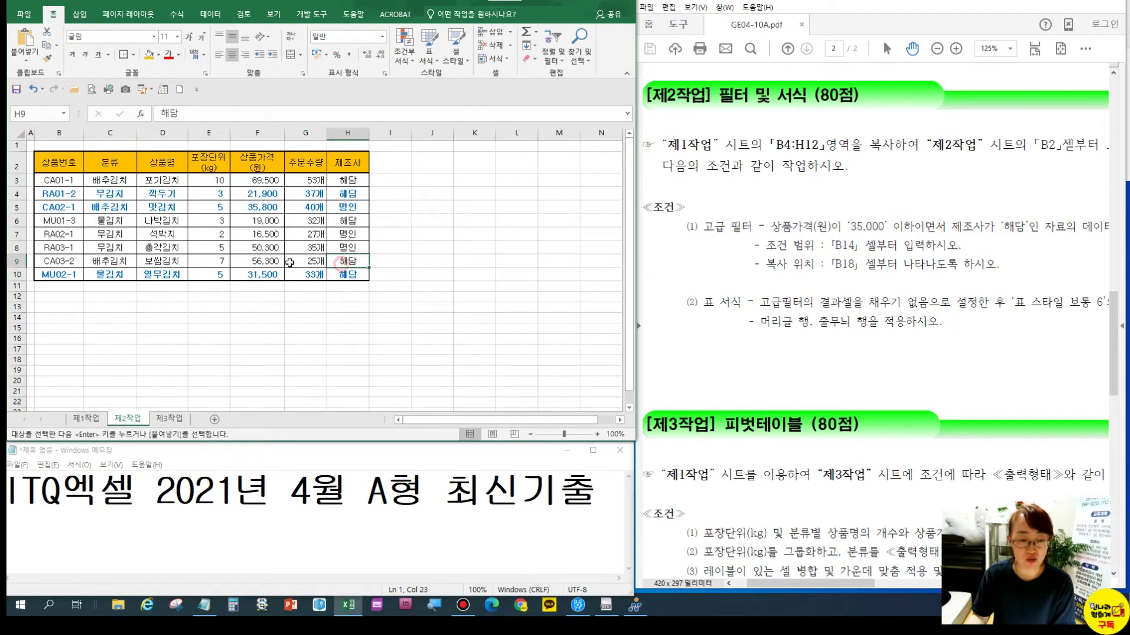
{"action": "left_click", "coordinate": [268, 199]}
{"action": "left_click_drag", "start_coordinate": [59, 180], "coordinate": [340, 273]}
{"action": "key", "text": "ctrl+v"}
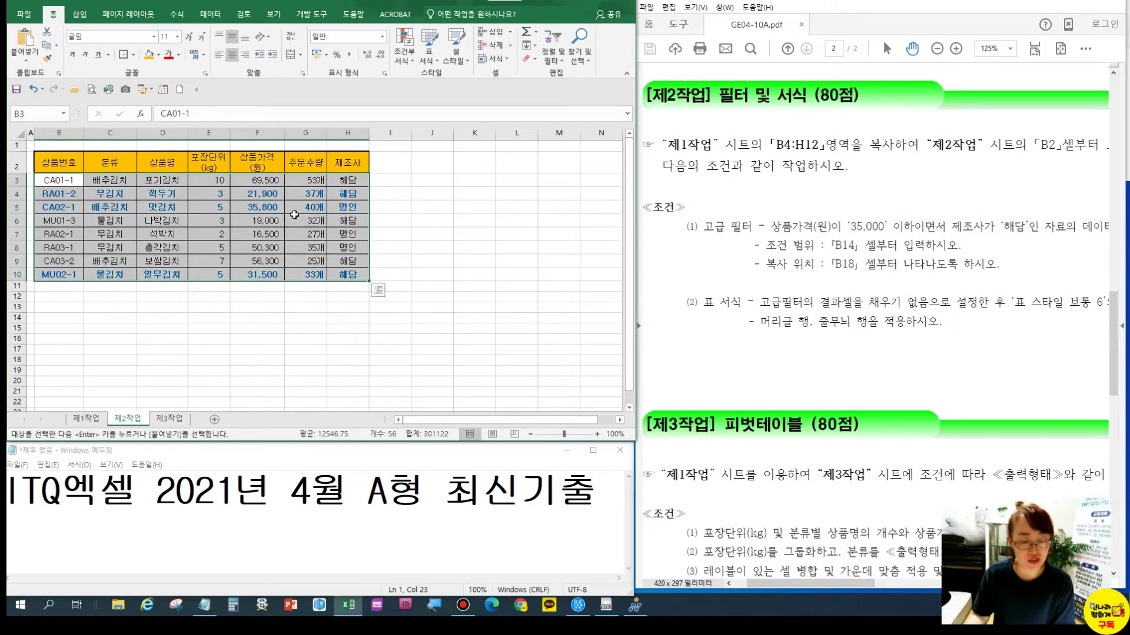
Edit the conditional rule to =$F3>=50000 by removing the 제1작업! sheet reference
{"action": "left_click", "coordinate": [405, 62]}
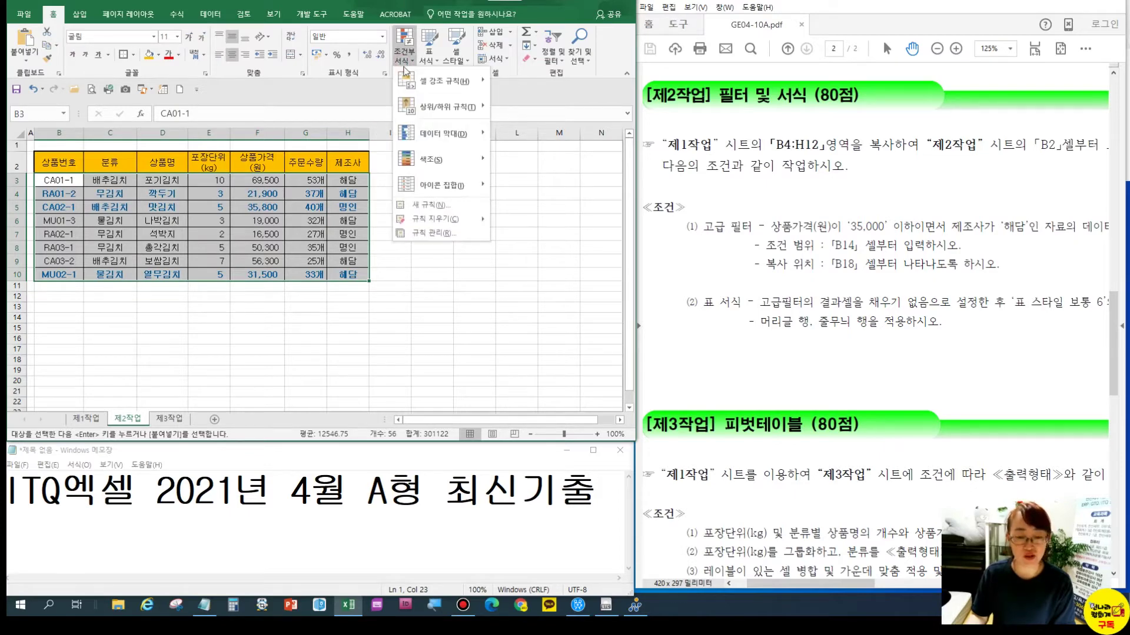
{"action": "left_click", "coordinate": [430, 235]}
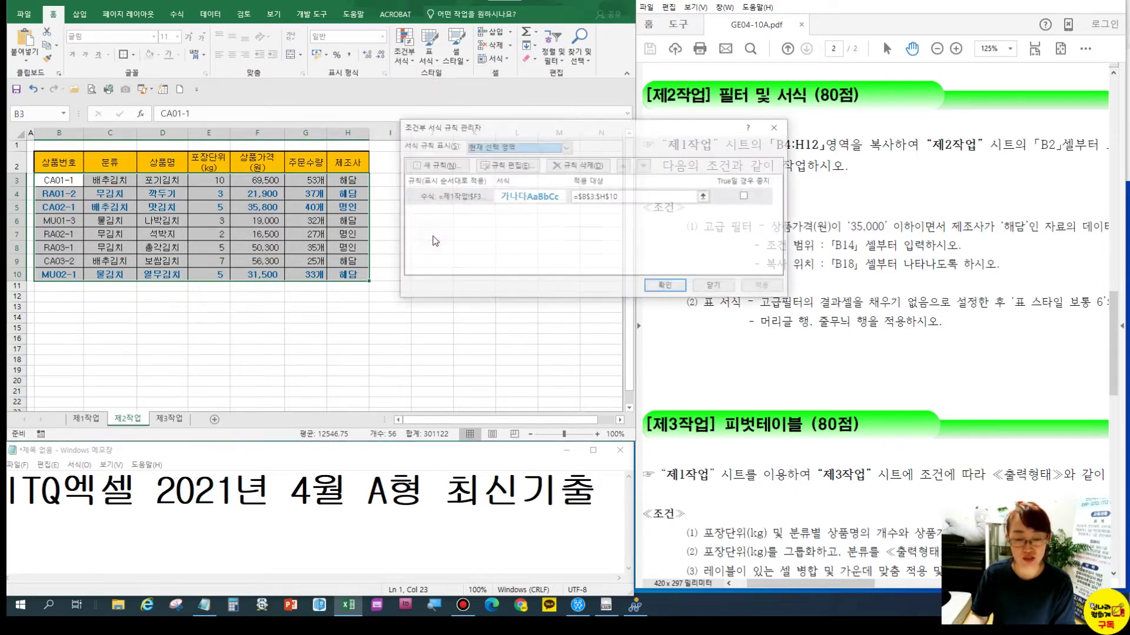
{"action": "left_click", "coordinate": [455, 203]}
{"action": "left_click", "coordinate": [506, 165]}
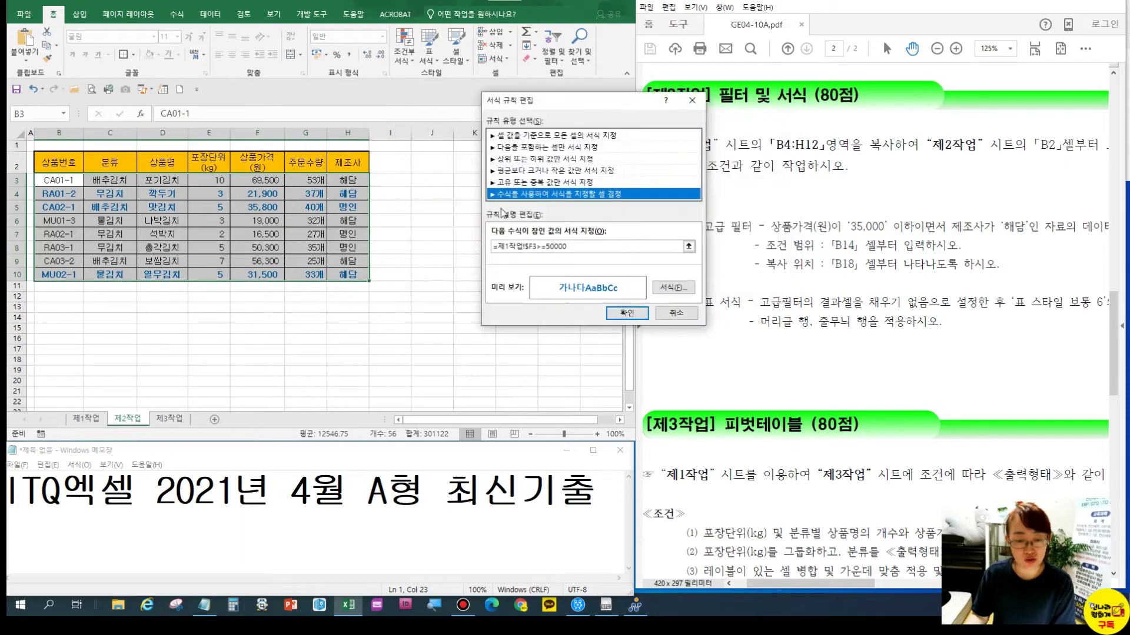
{"action": "left_click", "coordinate": [497, 247]}
{"action": "key", "text": "Delete"}
{"action": "key", "text": "Delete"}
{"action": "key", "text": "Delete"}
{"action": "key", "text": "Delete"}
{"action": "key", "text": "Delete"}
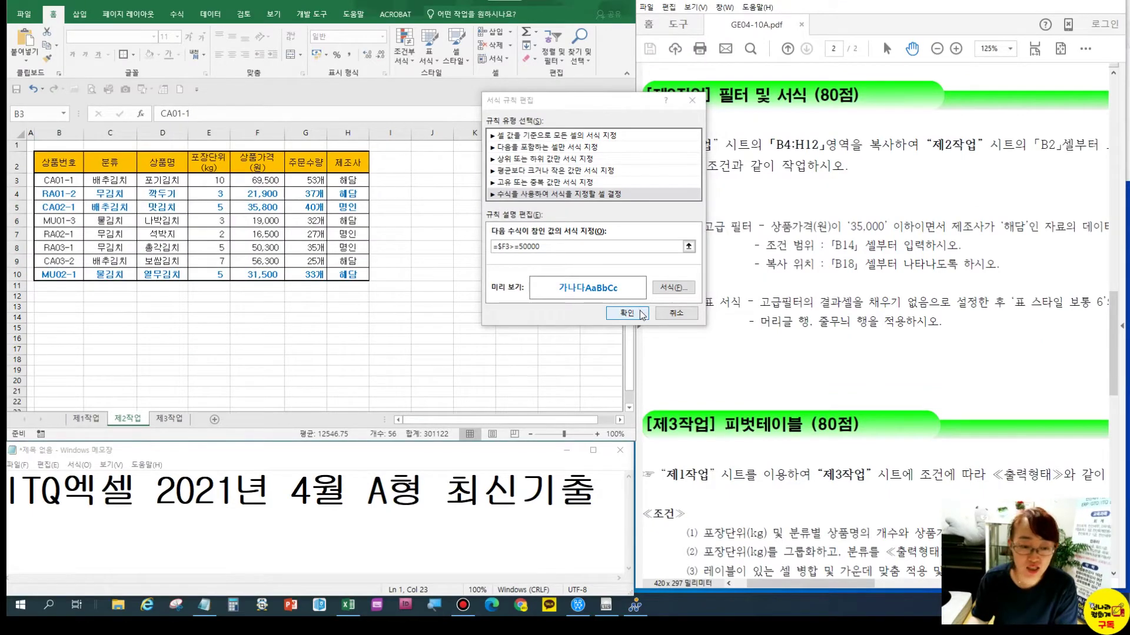
{"action": "left_click", "coordinate": [640, 312]}
{"action": "left_click", "coordinate": [682, 292]}
{"action": "left_click", "coordinate": [262, 233]}
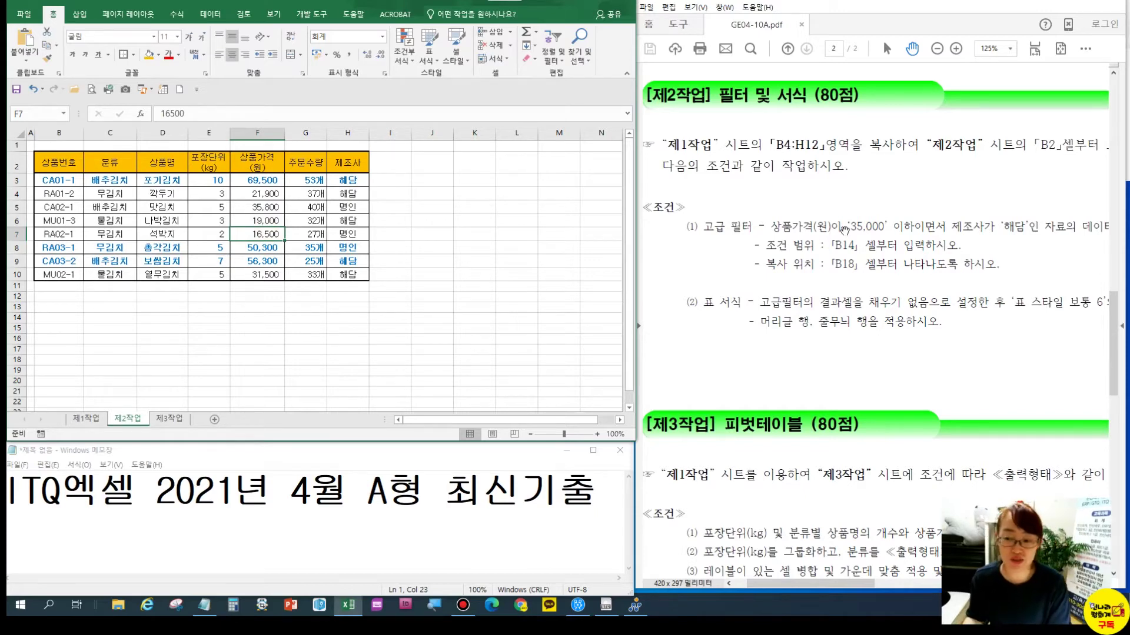
Copy the 상품가격(원) and 제조사 headers into B14:C14
{"action": "left_click", "coordinate": [151, 177]}
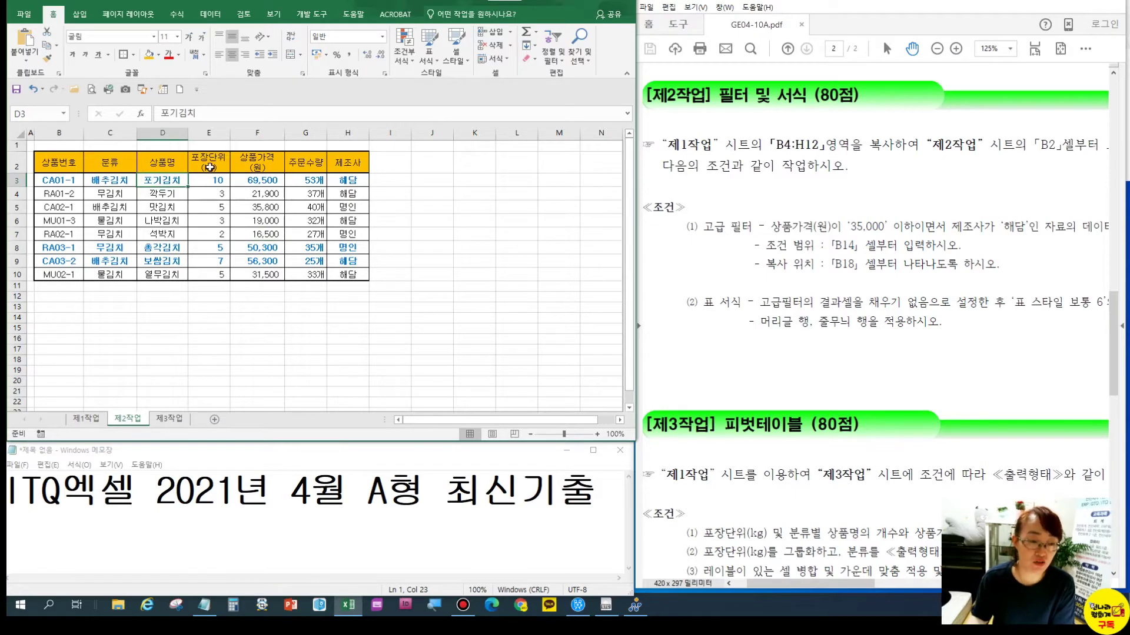
{"action": "left_click", "coordinate": [266, 167]}
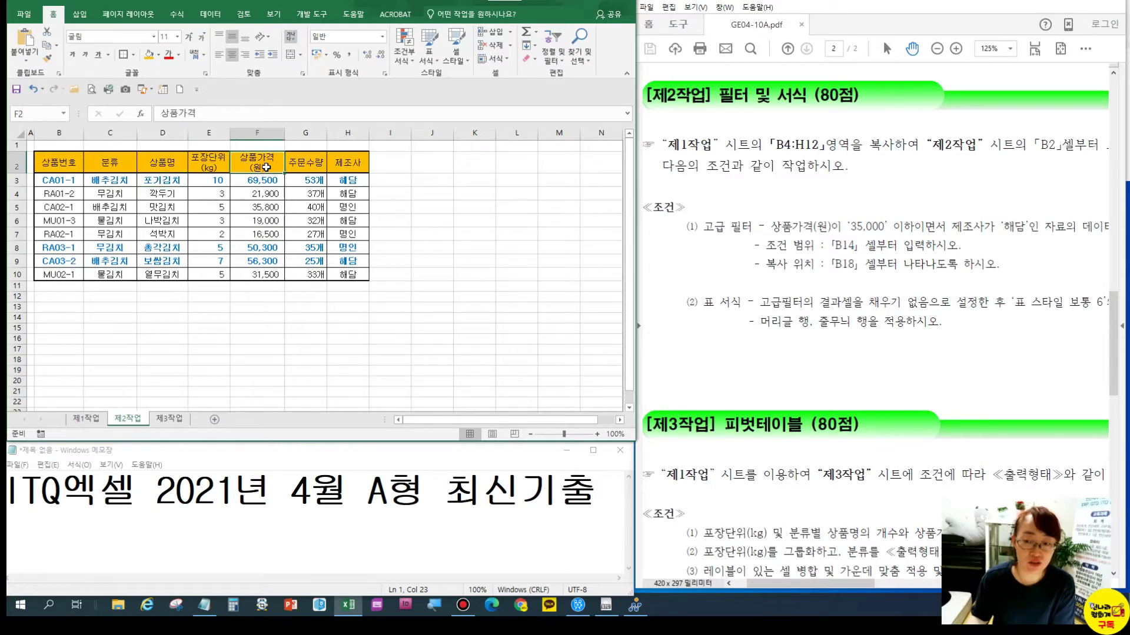
{"action": "left_click", "coordinate": [361, 167], "text": "ctrl"}
{"action": "key", "text": "ctrl+c"}
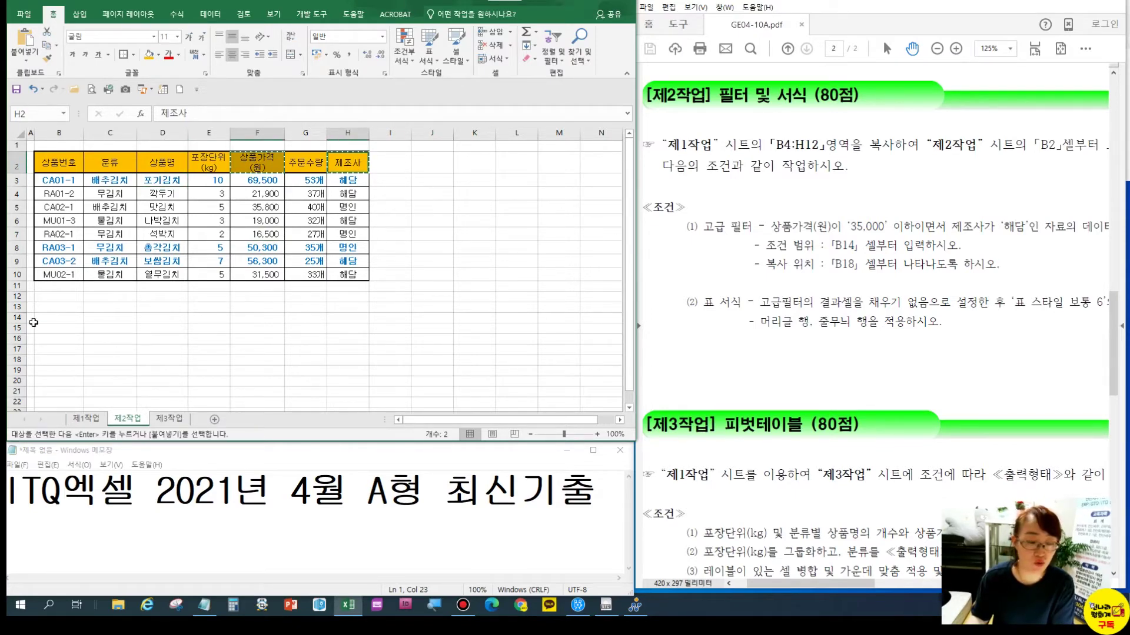
{"action": "left_click", "coordinate": [57, 317]}
{"action": "key", "text": "ctrl+v"}
Enter <=35000 in B15 and copy 해담 from the table into C15
{"action": "left_click", "coordinate": [58, 341]}
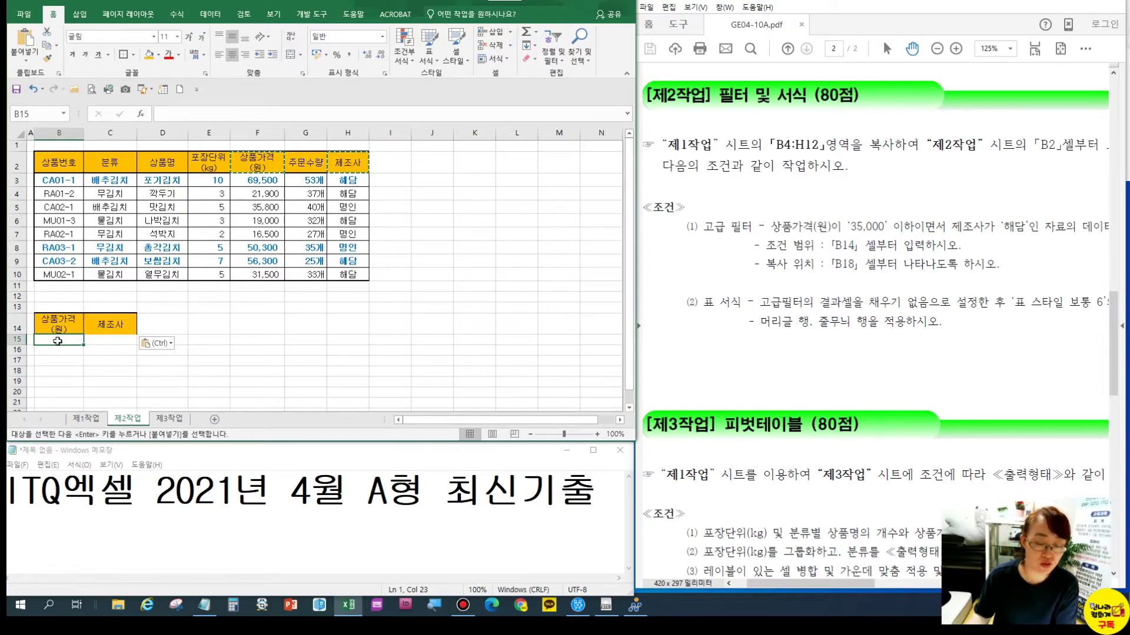
{"action": "type", "text": "<=35000"}
{"action": "key", "text": "Return"}
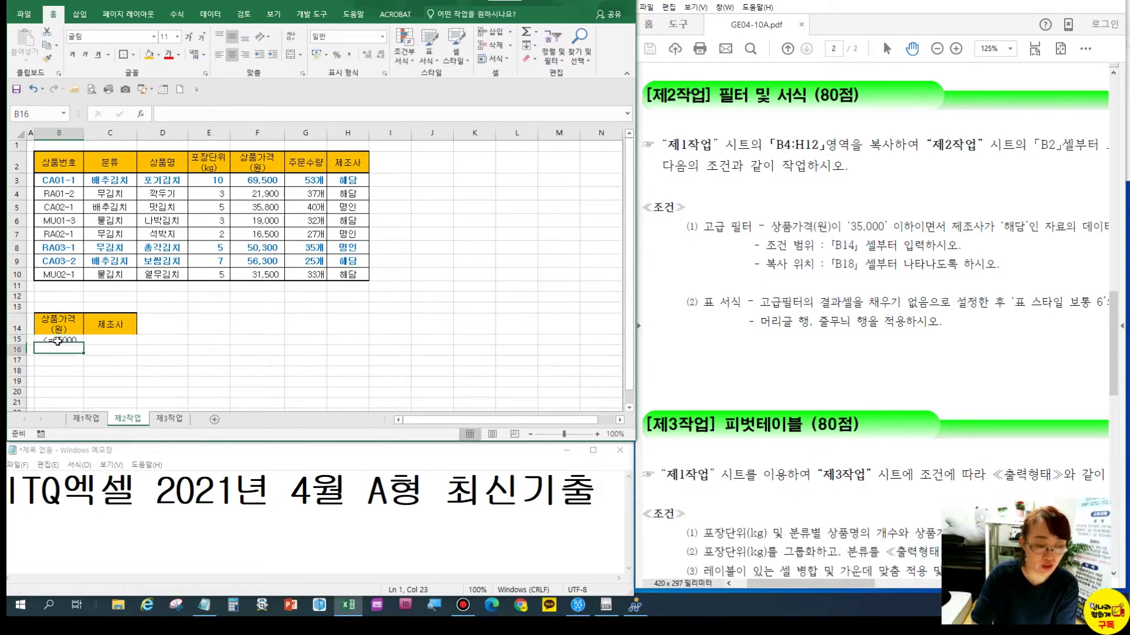
{"action": "left_click", "coordinate": [65, 341]}
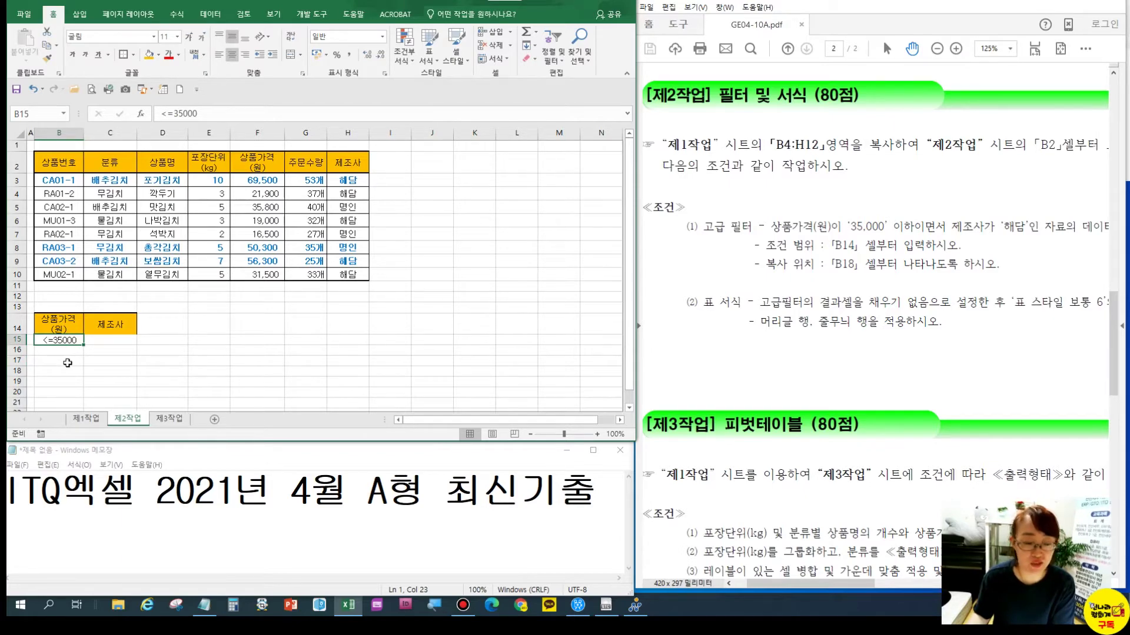
{"action": "left_click", "coordinate": [937, 226]}
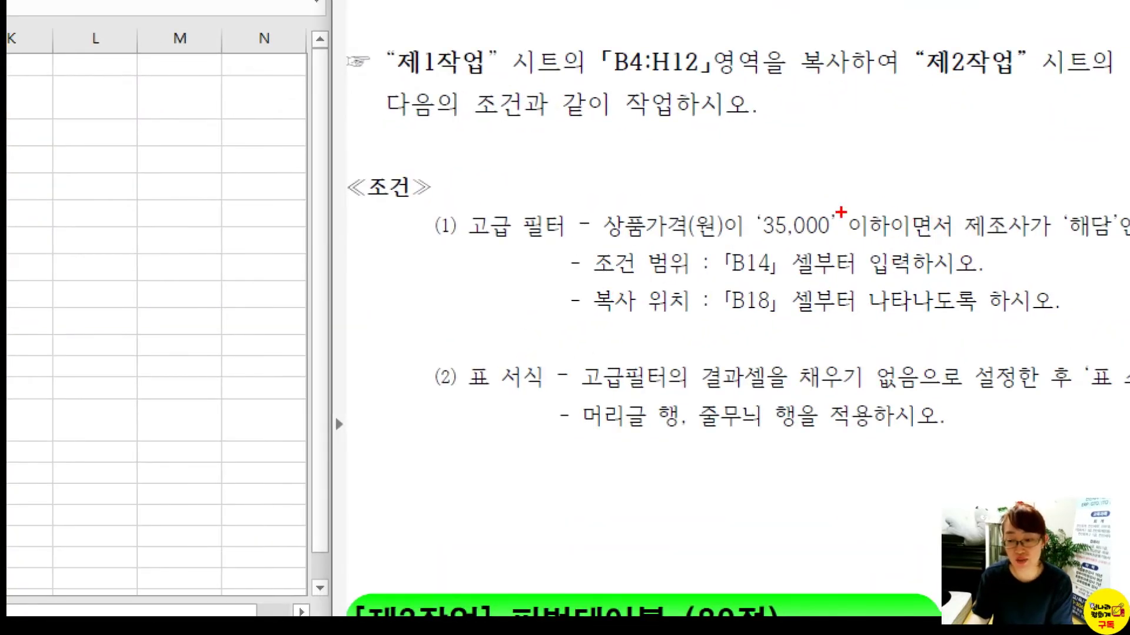
{"action": "left_click_drag", "start_coordinate": [841, 212], "coordinate": [964, 246]}
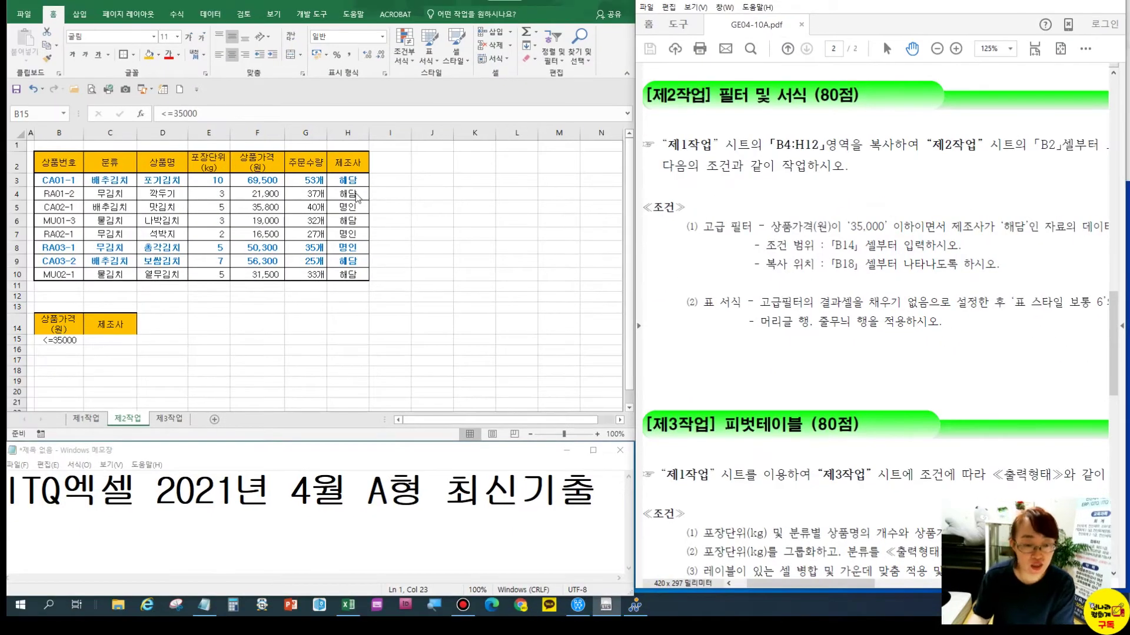
{"action": "left_click", "coordinate": [353, 195]}
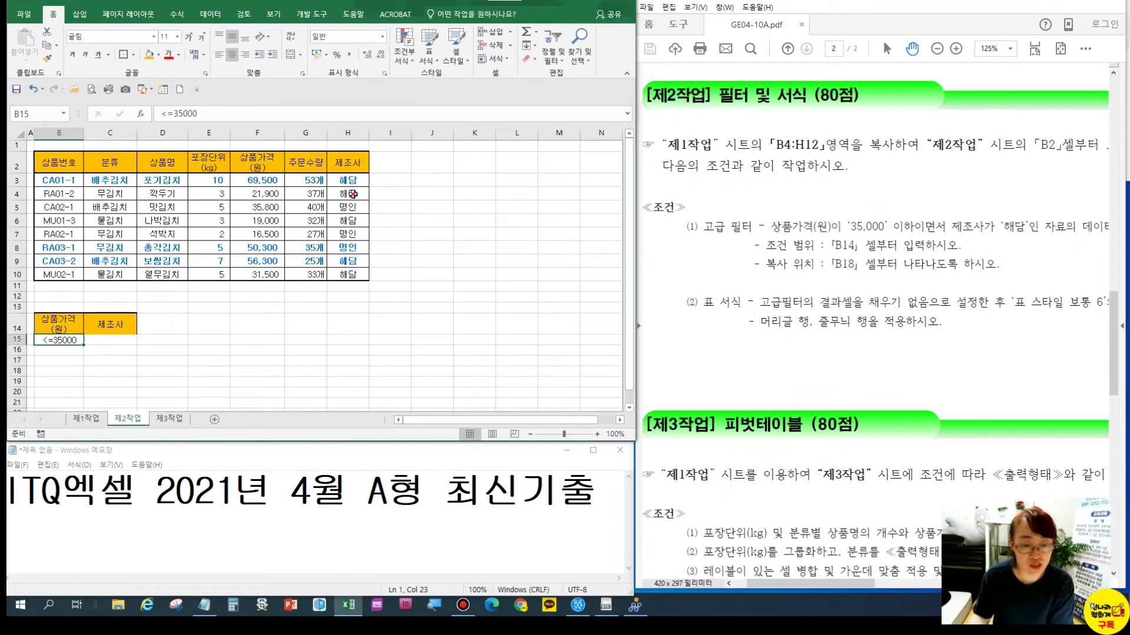
{"action": "left_click", "coordinate": [125, 341]}
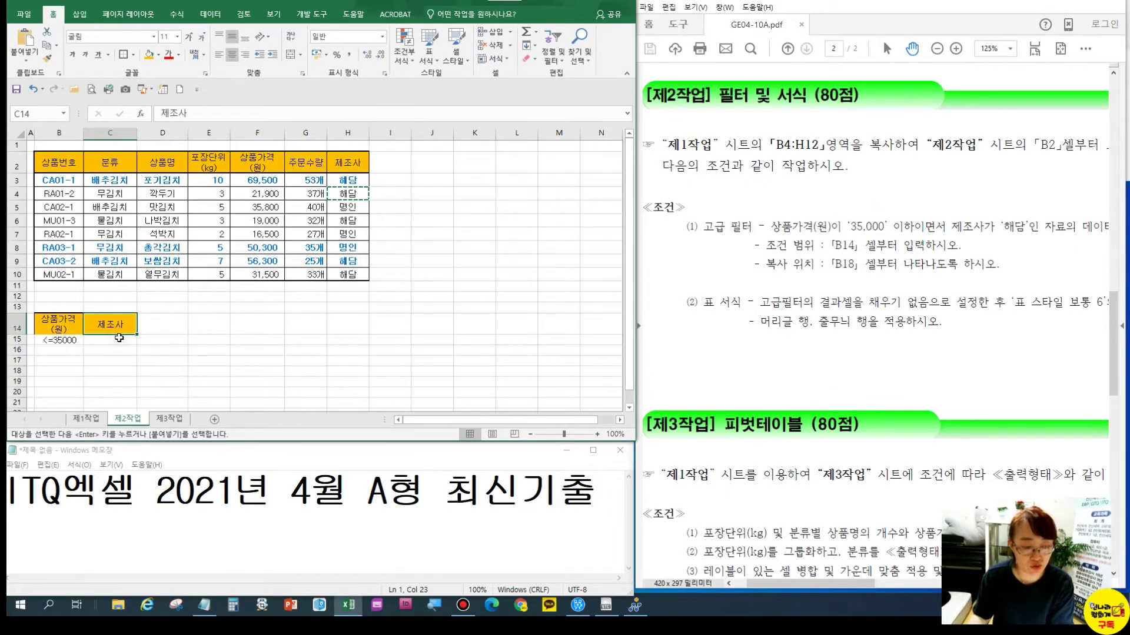
{"action": "key", "text": "ctrl+v"}
Give B14:C15 All Borders plus a thick outer box border
{"action": "left_click", "coordinate": [245, 341]}
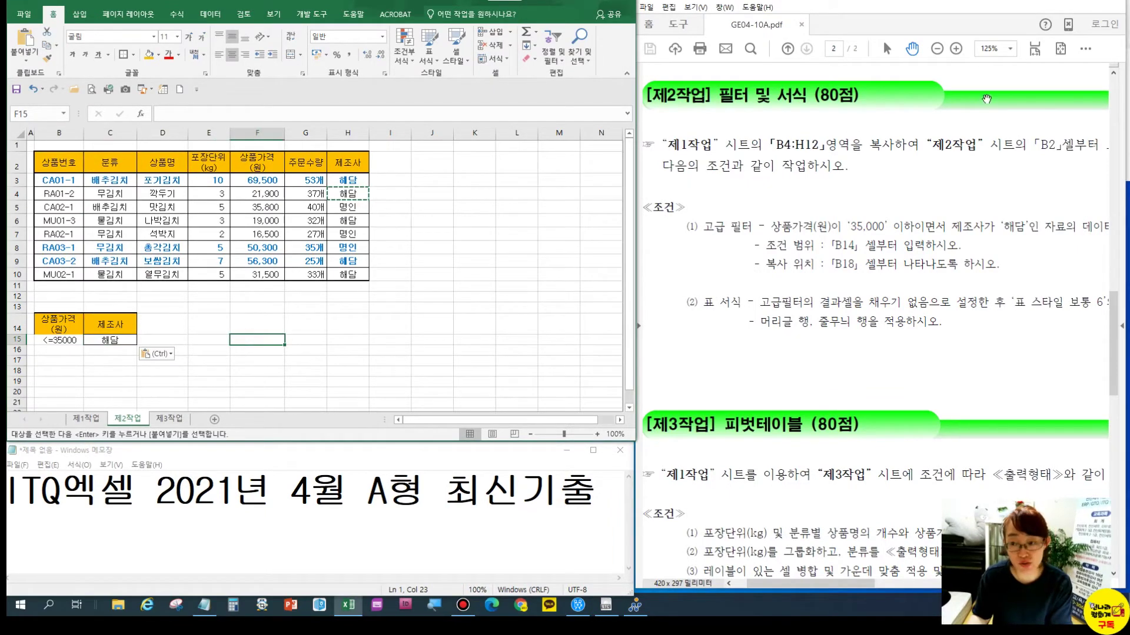
{"action": "left_click", "coordinate": [1066, 4]}
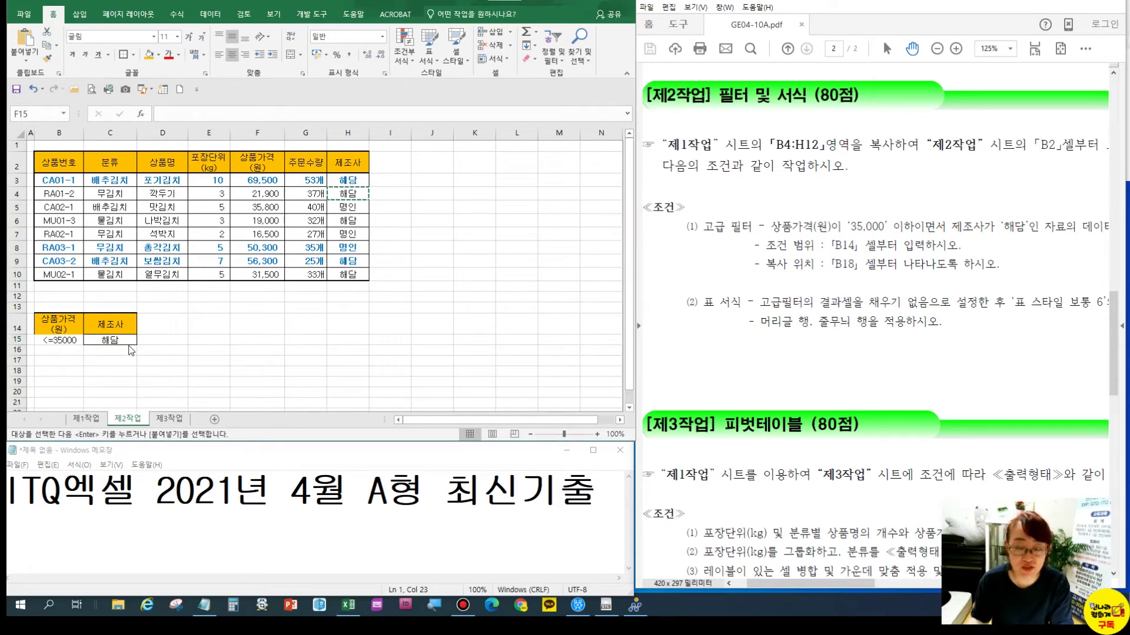
{"action": "left_click", "coordinate": [110, 364]}
{"action": "left_click_drag", "start_coordinate": [66, 324], "coordinate": [92, 340]}
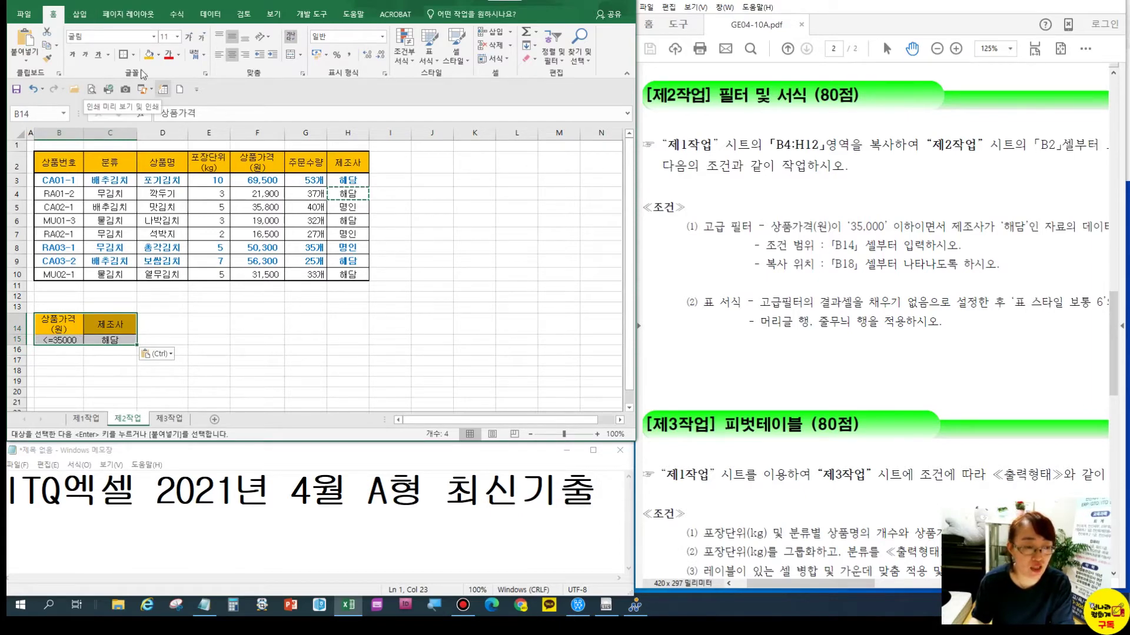
{"action": "left_click", "coordinate": [134, 54]}
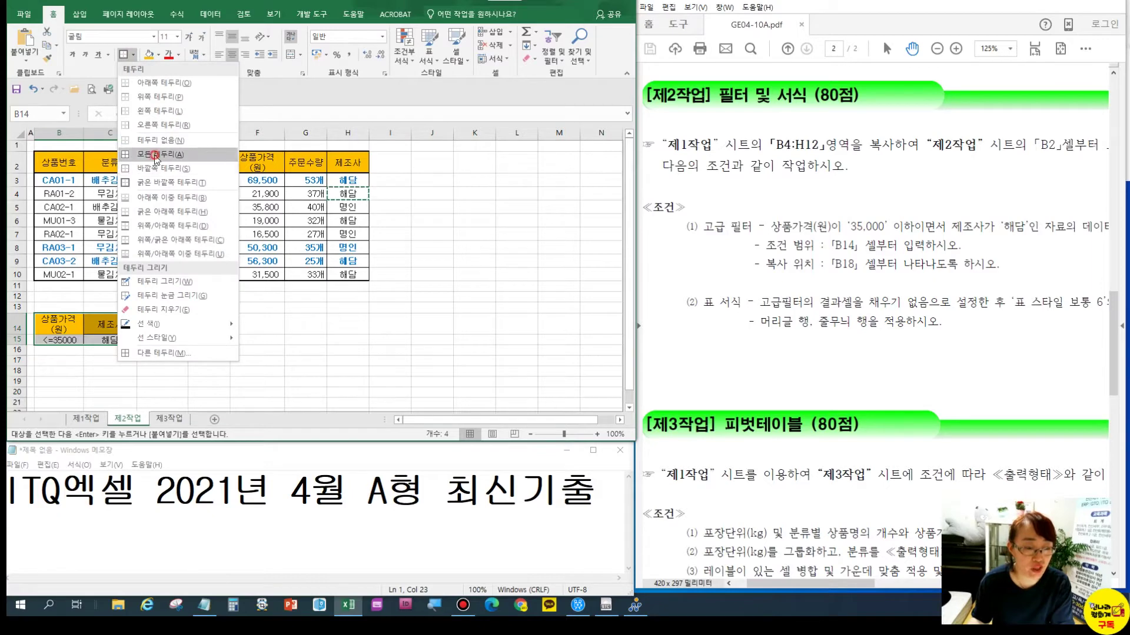
{"action": "left_click", "coordinate": [154, 154]}
{"action": "left_click", "coordinate": [133, 54]}
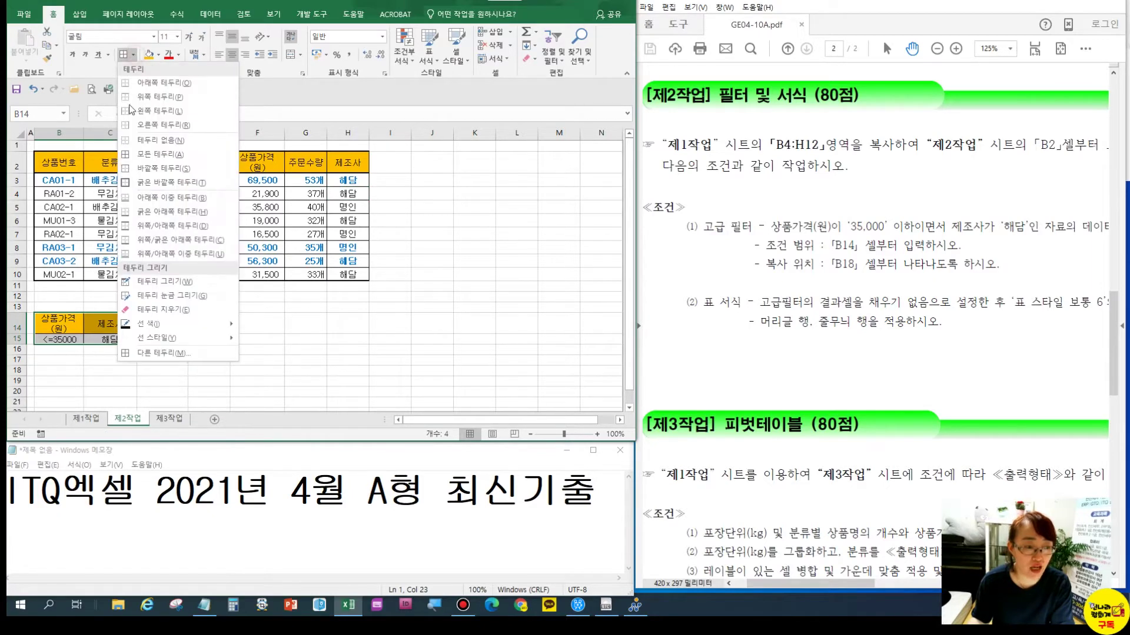
{"action": "left_click", "coordinate": [154, 182]}
{"action": "left_click", "coordinate": [197, 339]}
Make row 15 taller and recheck the task instructions
{"action": "left_click_drag", "start_coordinate": [25, 345], "coordinate": [25, 352]}
{"action": "left_click", "coordinate": [110, 344]}
{"action": "left_click", "coordinate": [257, 323]}
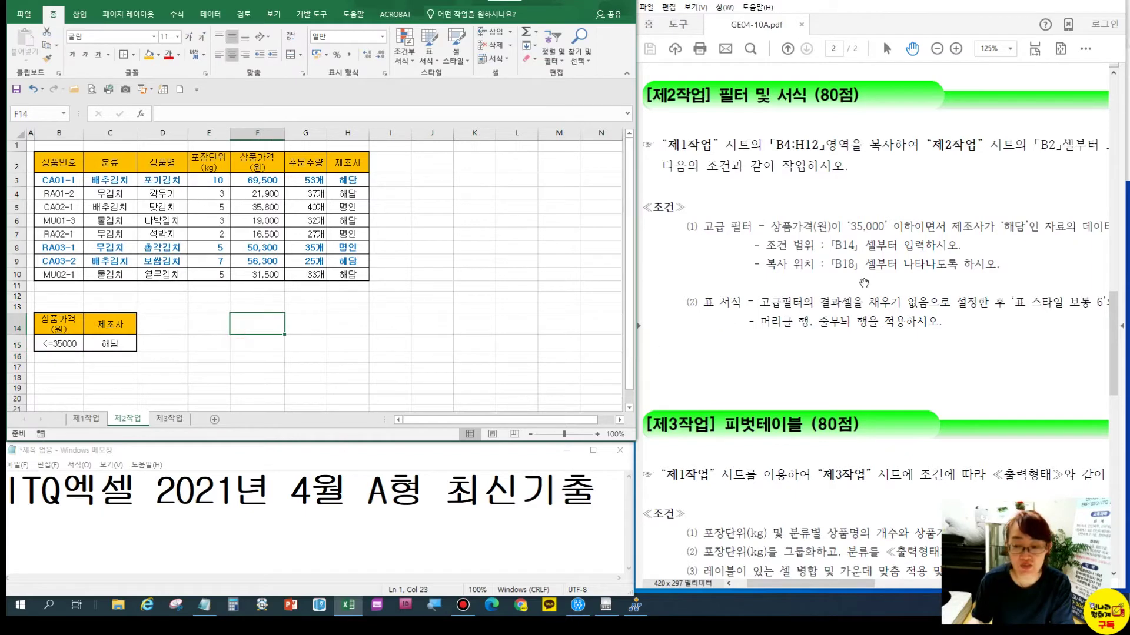
{"action": "left_click", "coordinate": [926, 266]}
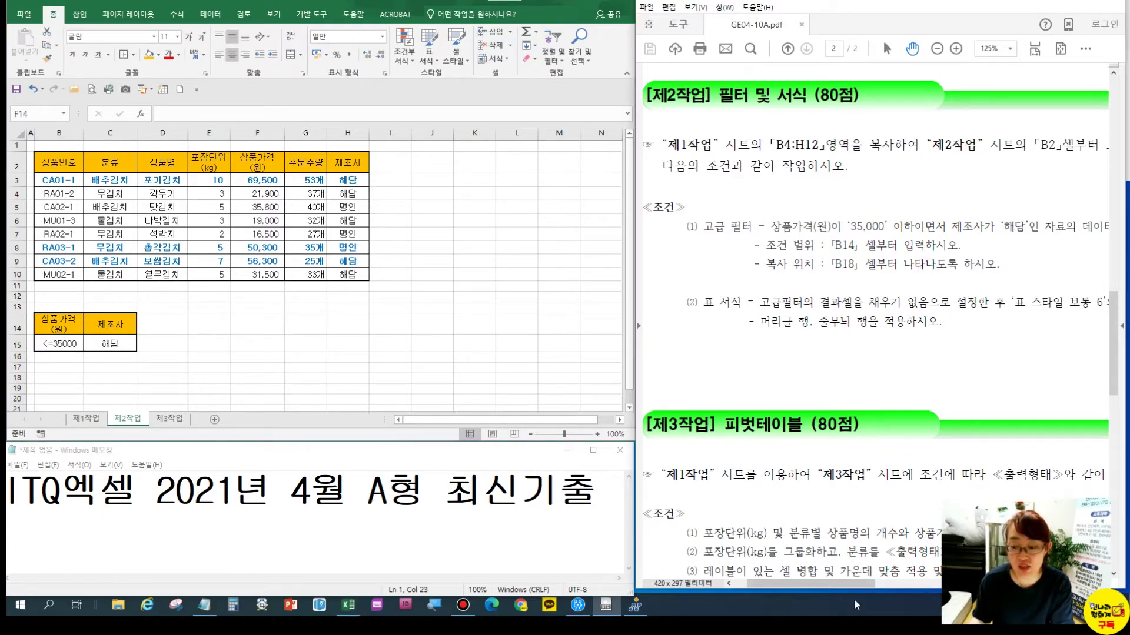
Set up an Advanced Filter on B2:H10 copying to another location, with criteria B14:C15
{"action": "mouse_move", "coordinate": [856, 585]}
{"action": "left_mouse_down"}
{"action": "mouse_move", "coordinate": [874, 584]}
{"action": "mouse_move", "coordinate": [856, 588]}
{"action": "left_mouse_up"}
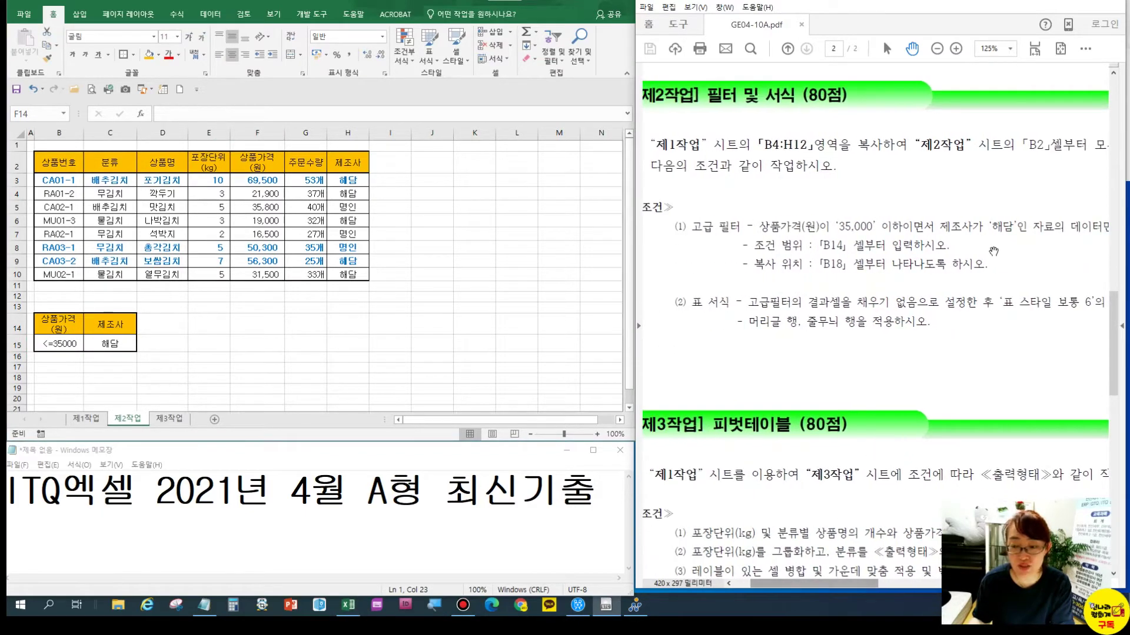
{"action": "left_click", "coordinate": [19, 128]}
{"action": "left_click_drag", "start_coordinate": [52, 160], "coordinate": [353, 274]}
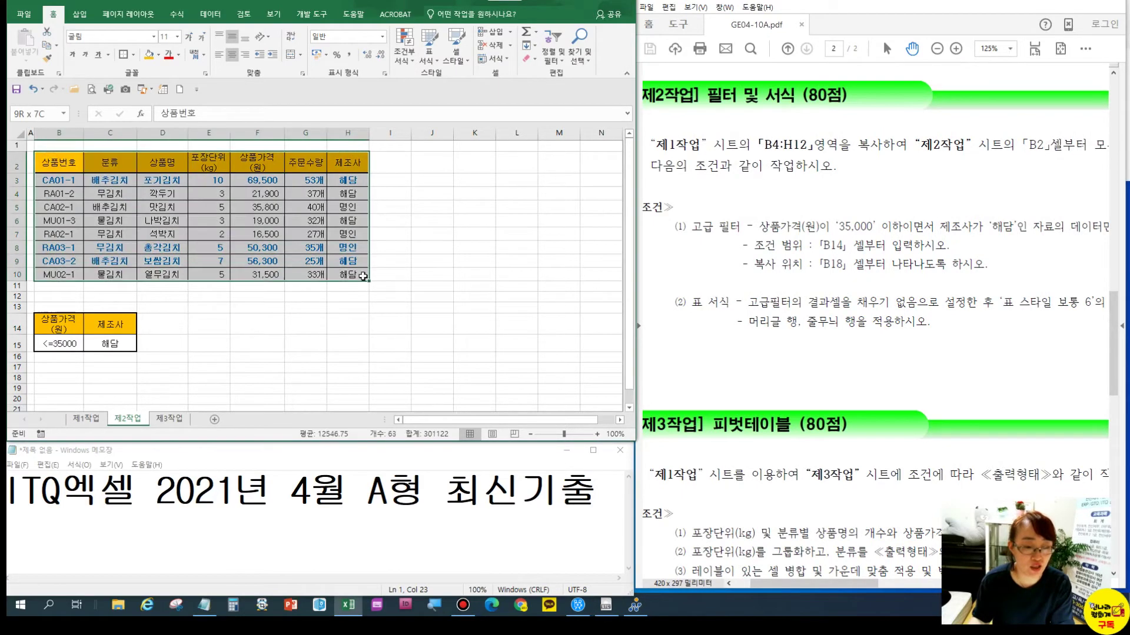
{"action": "left_click", "coordinate": [210, 14]}
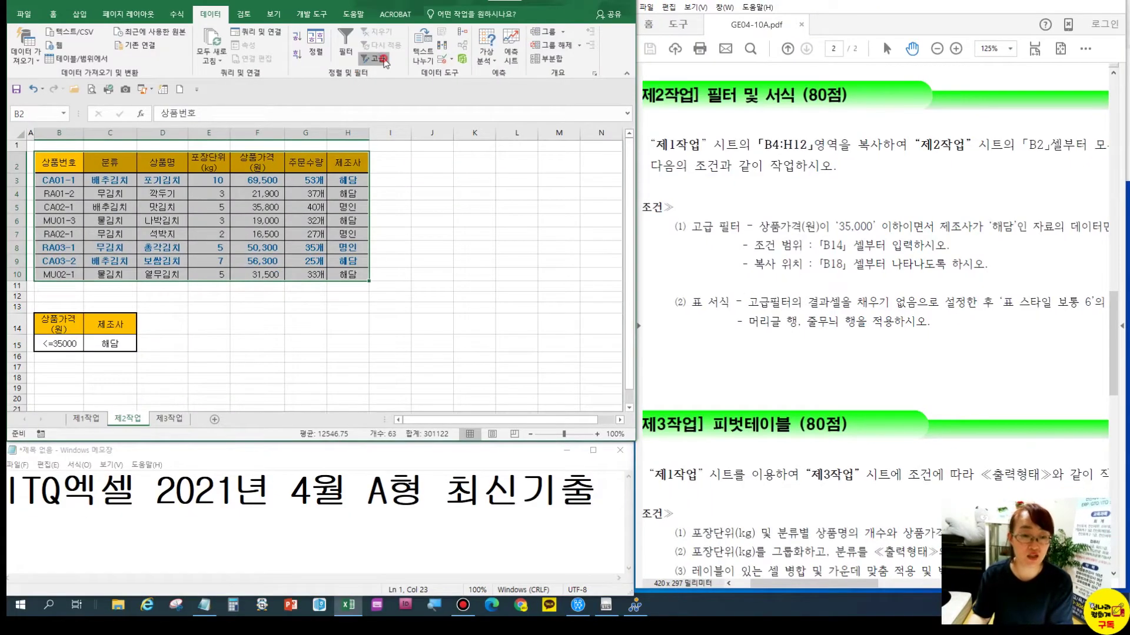
{"action": "left_click", "coordinate": [376, 58]}
{"action": "left_click", "coordinate": [561, 161]}
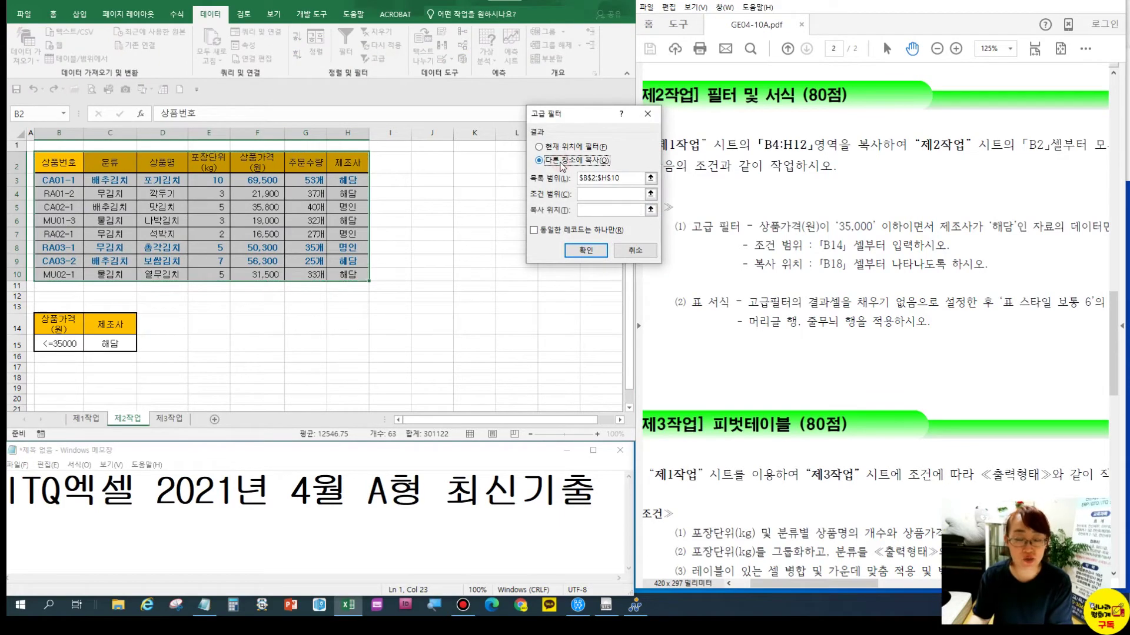
{"action": "left_click", "coordinate": [606, 195]}
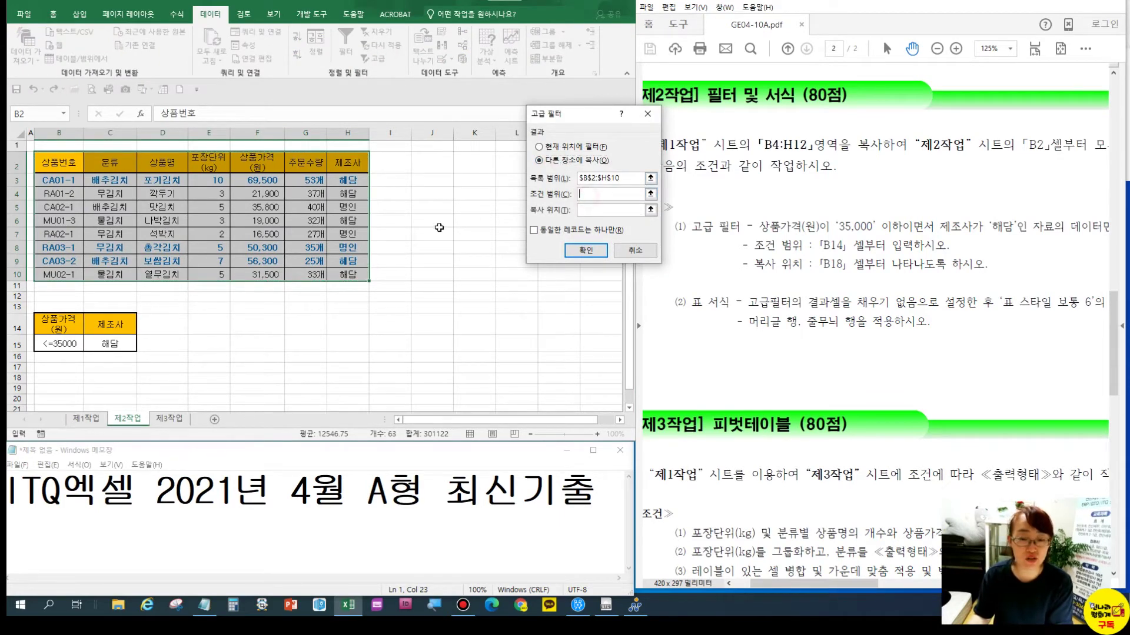
{"action": "left_click_drag", "start_coordinate": [65, 324], "coordinate": [100, 345]}
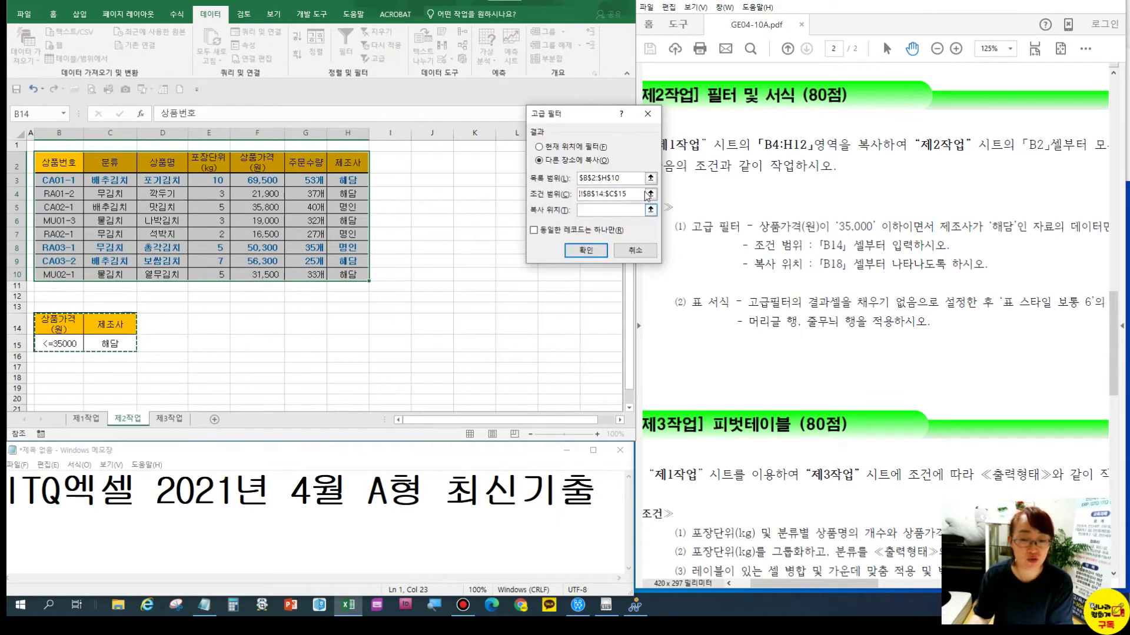
Reset the list range to B2:H10, send results to B18, and run the filter
{"action": "left_click_drag", "start_coordinate": [626, 181], "coordinate": [585, 189]}
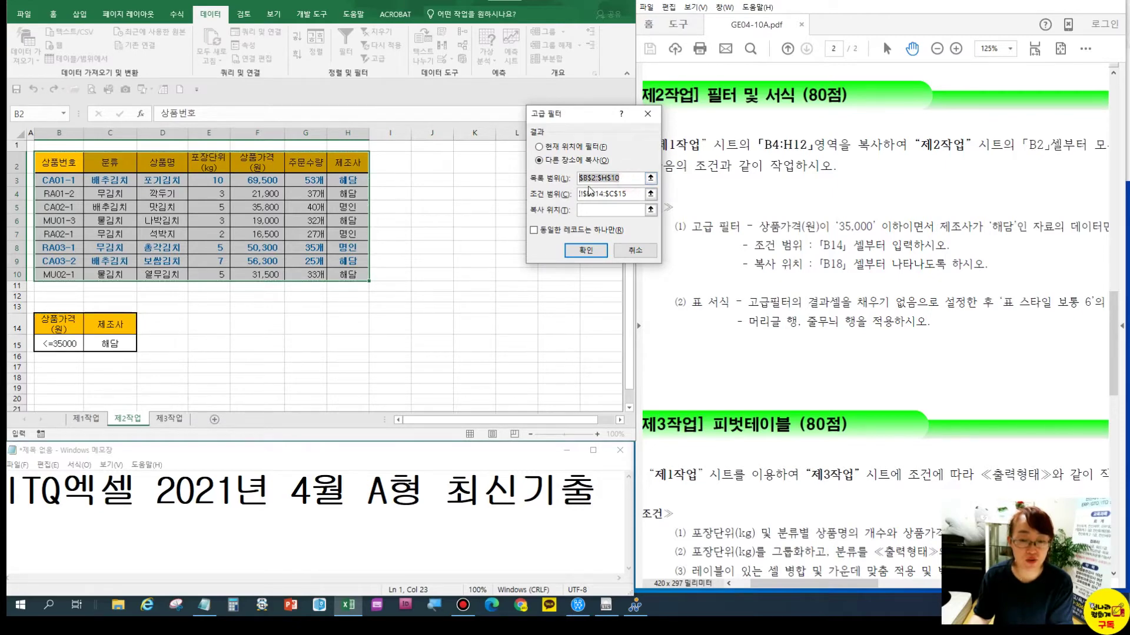
{"action": "left_click_drag", "start_coordinate": [53, 166], "coordinate": [361, 274]}
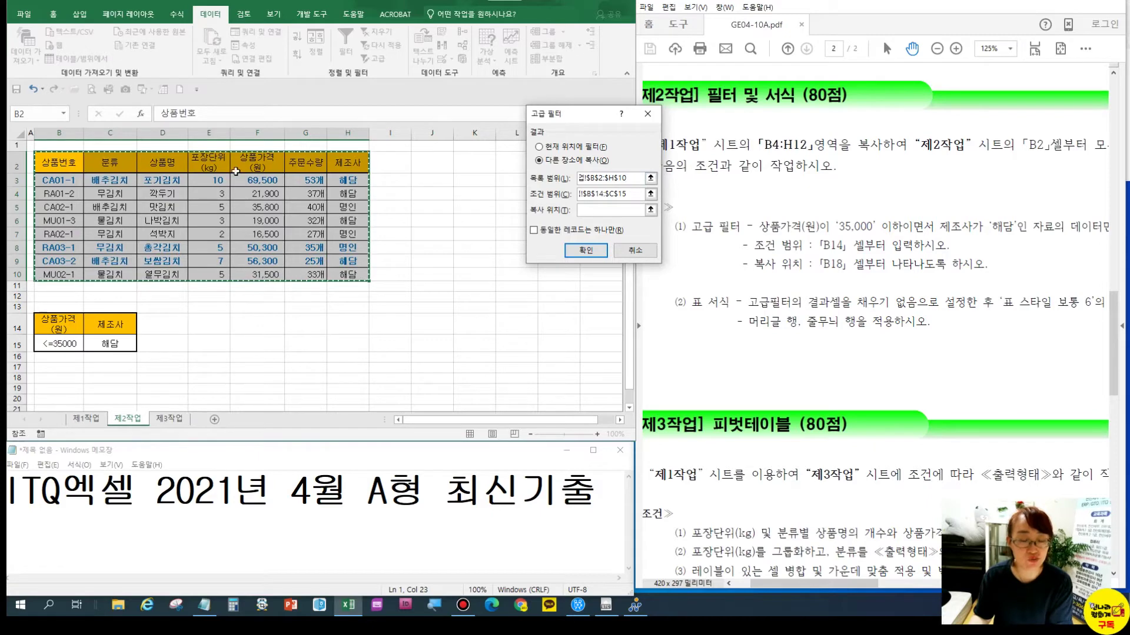
{"action": "left_click", "coordinate": [590, 209]}
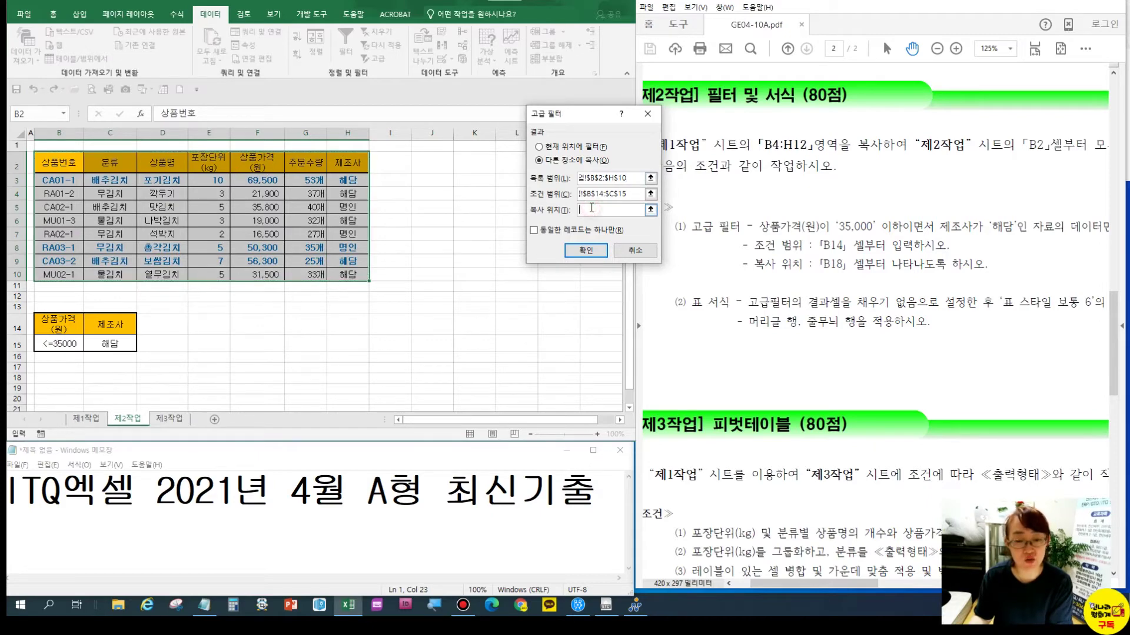
{"action": "left_click", "coordinate": [59, 377]}
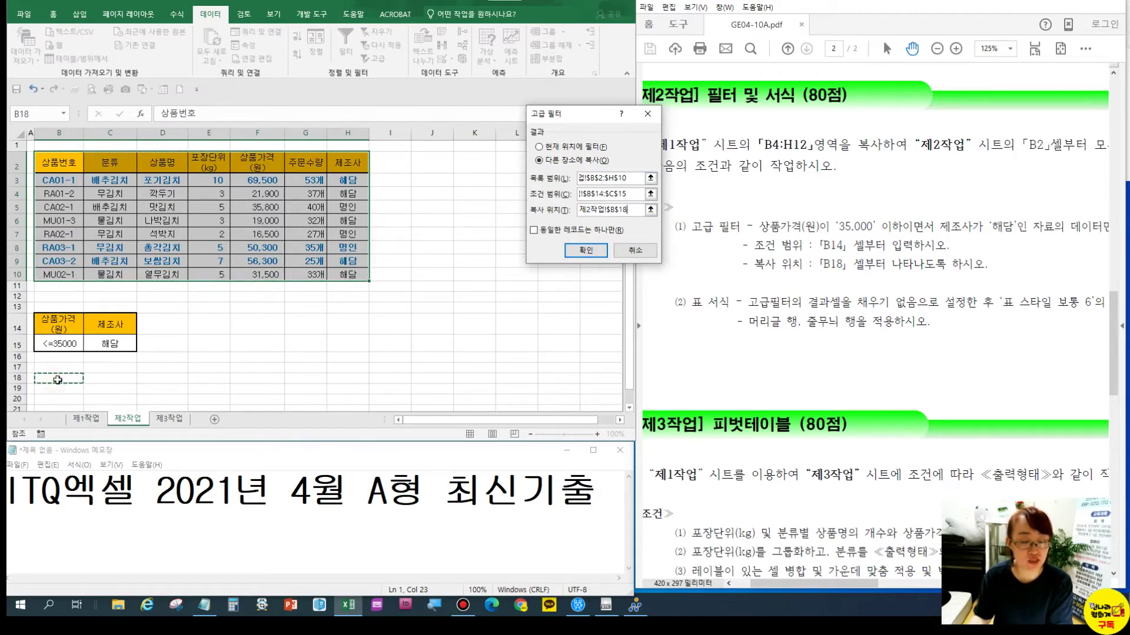
{"action": "left_click", "coordinate": [582, 251]}
{"action": "left_click", "coordinate": [316, 296]}
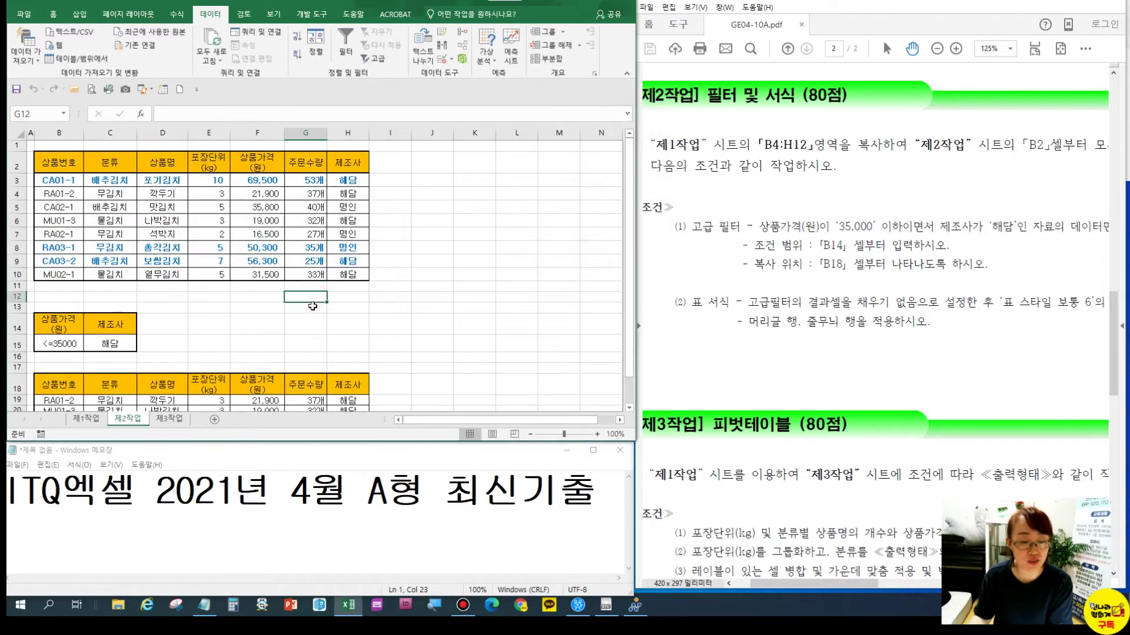
Remove the fill colour from the extracted rows B18:H21
{"action": "scroll", "coordinate": [317, 297], "scroll_direction": "down", "scroll_amount": 1}
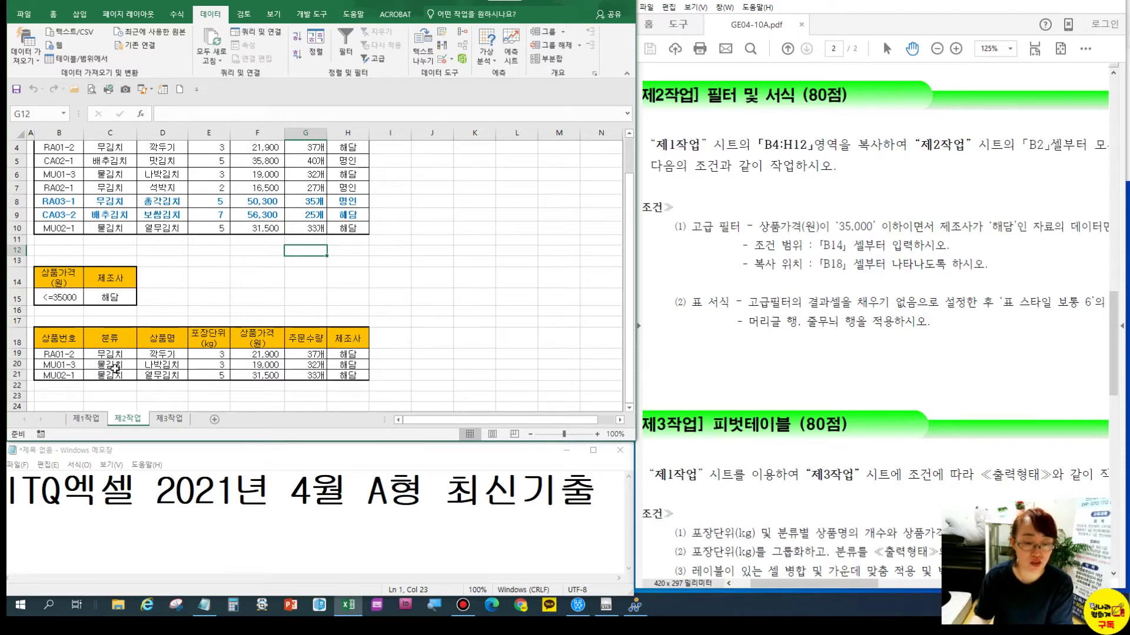
{"action": "left_click", "coordinate": [148, 321]}
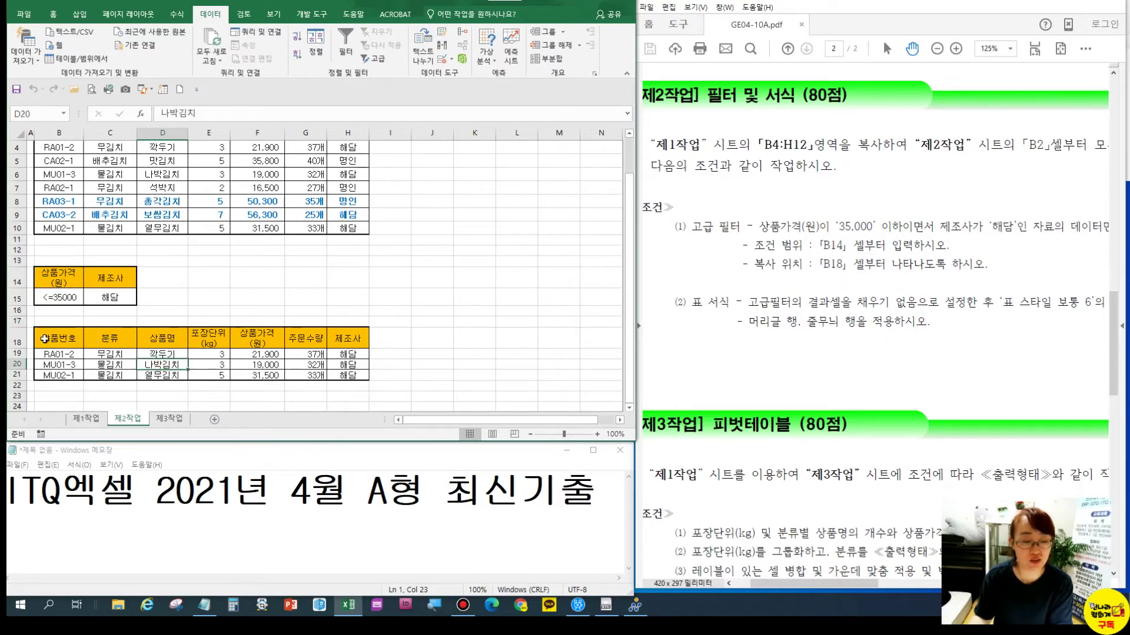
{"action": "left_click_drag", "start_coordinate": [43, 340], "coordinate": [364, 374]}
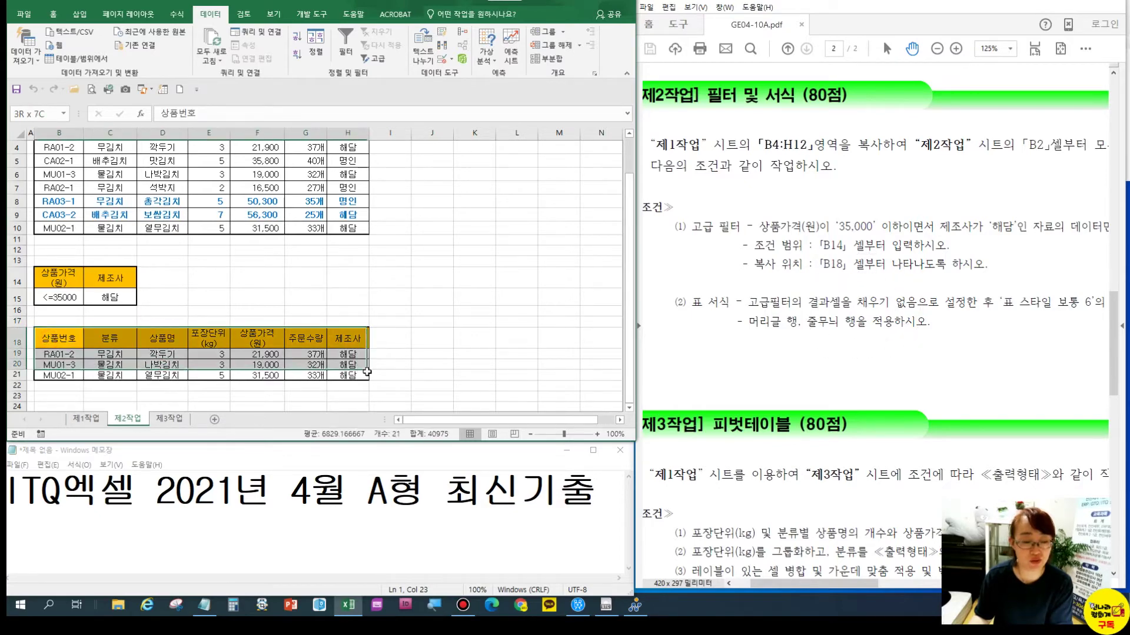
{"action": "left_click", "coordinate": [52, 13]}
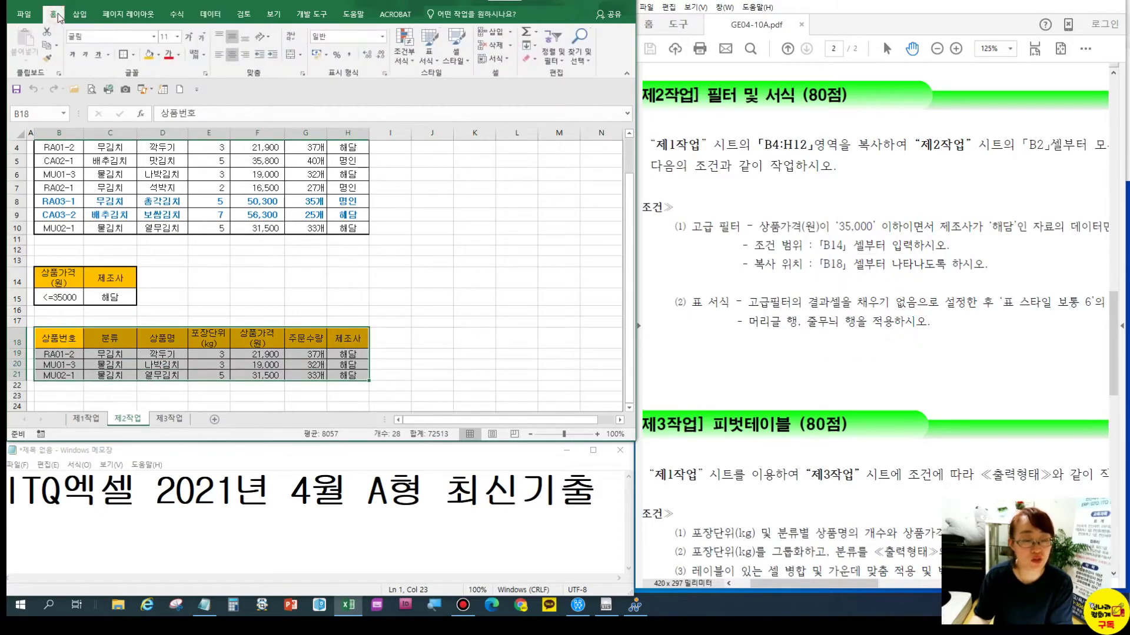
{"action": "left_click", "coordinate": [158, 55]}
{"action": "left_click", "coordinate": [185, 158]}
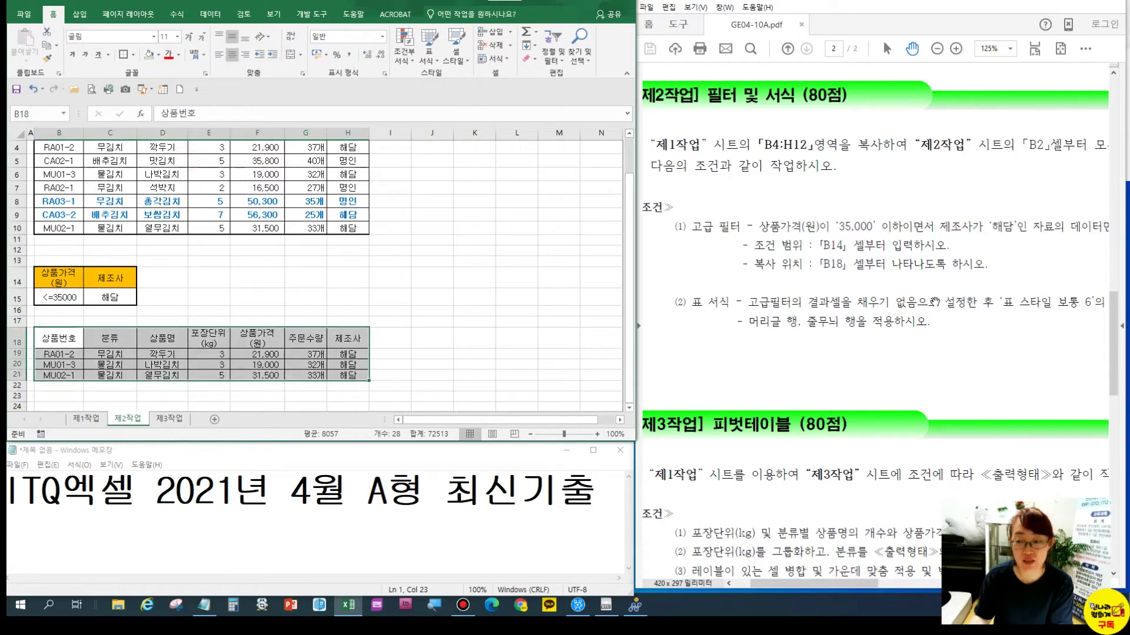
Format B18:H21 as a table with a medium blue banded style
{"action": "scroll", "coordinate": [1033, 310], "scroll_direction": "right", "scroll_amount": 3}
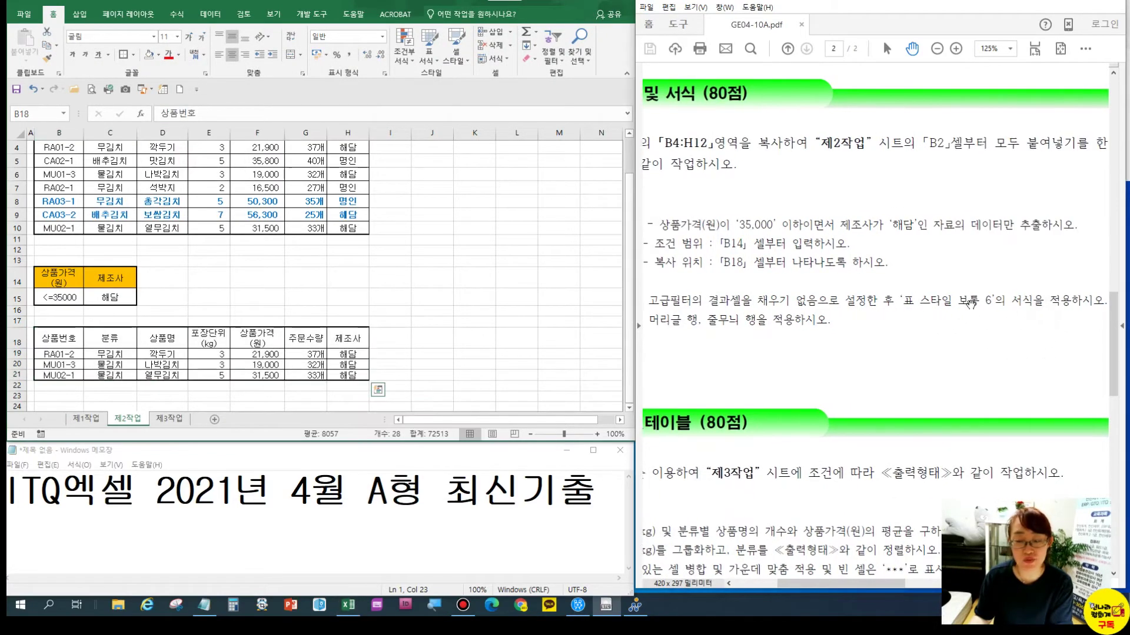
{"action": "left_click", "coordinate": [428, 56]}
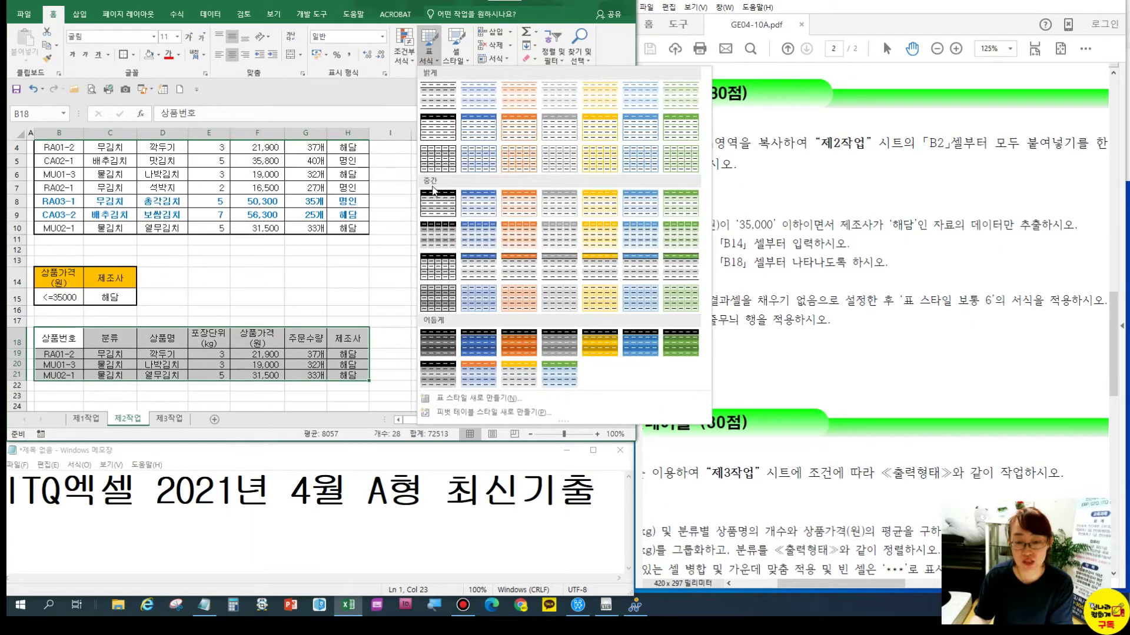
{"action": "left_click", "coordinate": [633, 214]}
{"action": "left_click", "coordinate": [587, 217]}
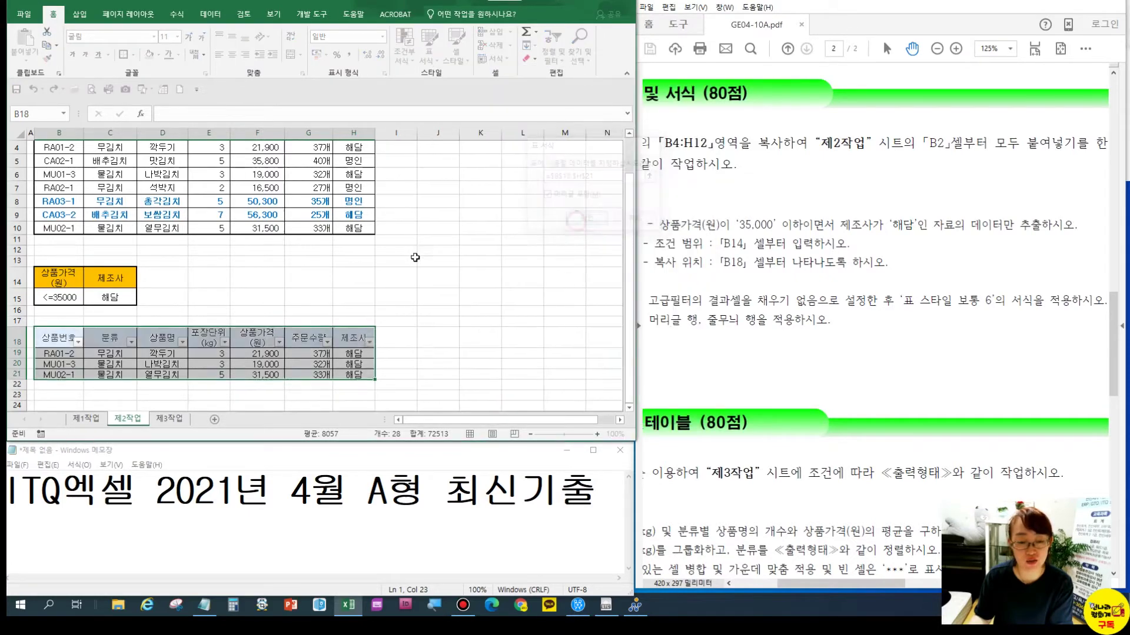
{"action": "left_click", "coordinate": [396, 262]}
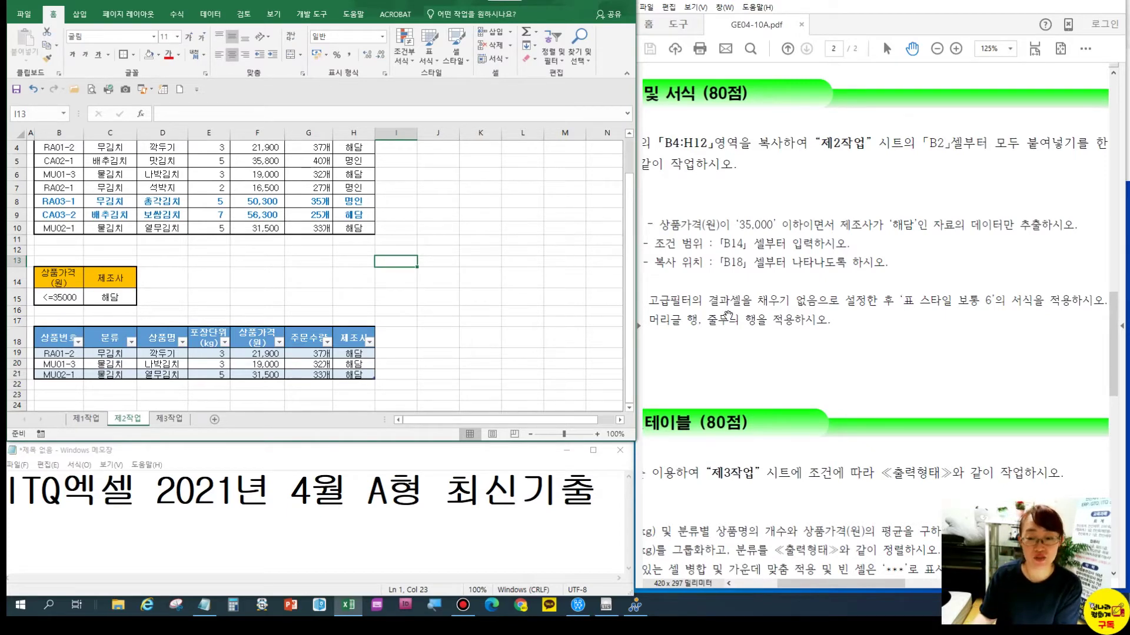
Scroll the task sheet to show the pivot table instructions and sample pivot
{"action": "left_click_drag", "start_coordinate": [753, 360], "coordinate": [843, 198]}
{"action": "left_click_drag", "start_coordinate": [806, 237], "coordinate": [819, 188]}
{"action": "left_click_drag", "start_coordinate": [768, 313], "coordinate": [771, 199]}
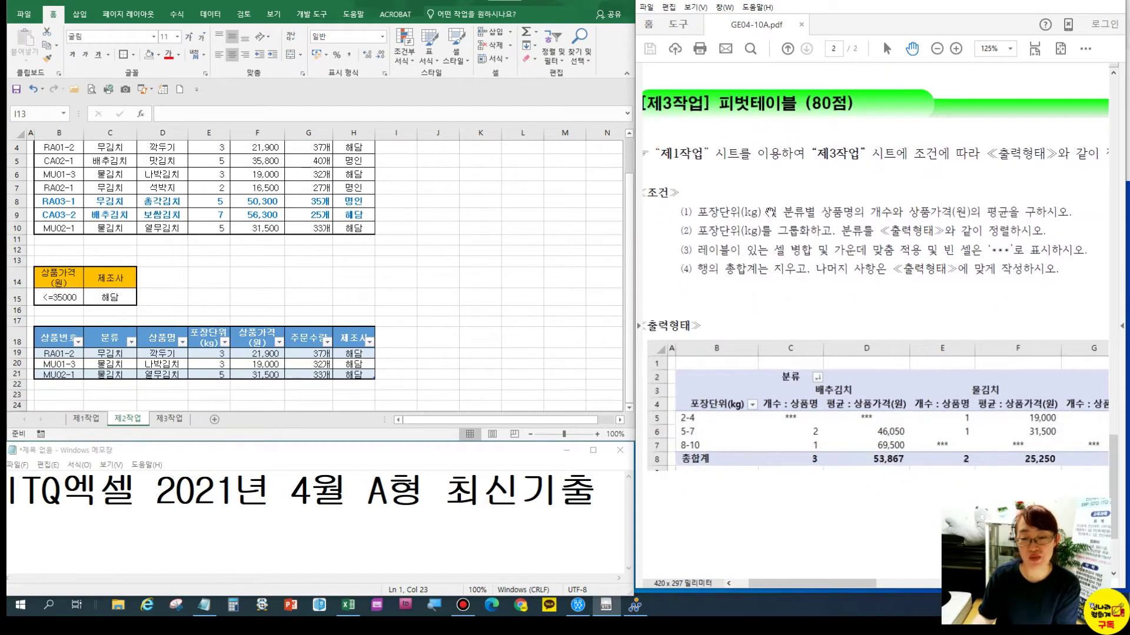
Create an empty pivot table from 제1작업 B4:J12, placed at cell B2 of sheet 제3작업
{"action": "left_click", "coordinate": [257, 297]}
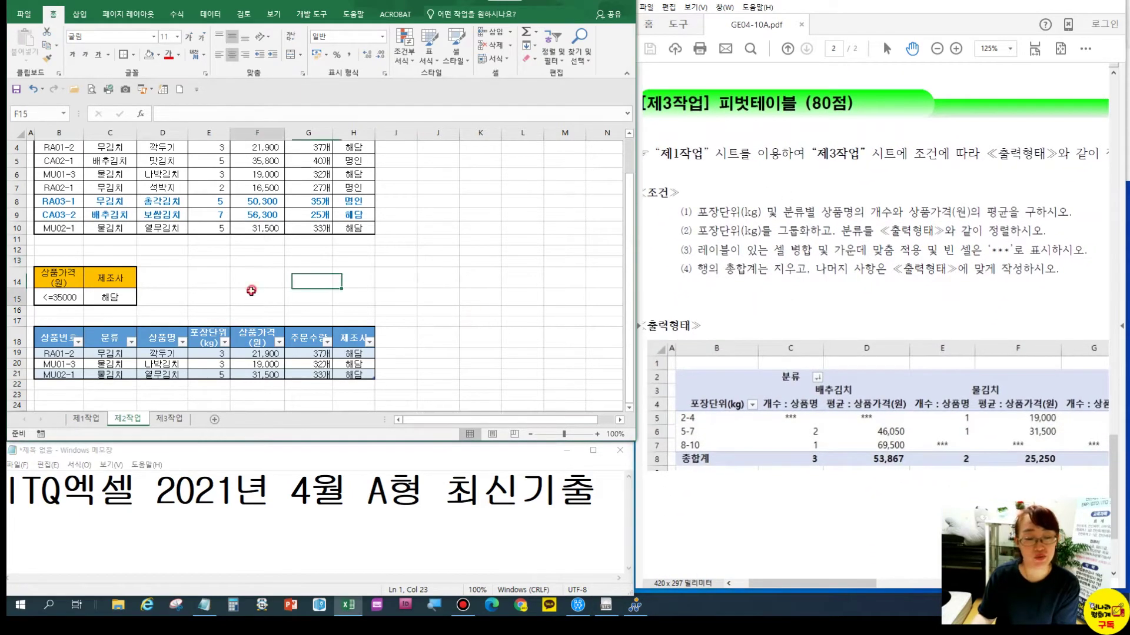
{"action": "left_click", "coordinate": [76, 419]}
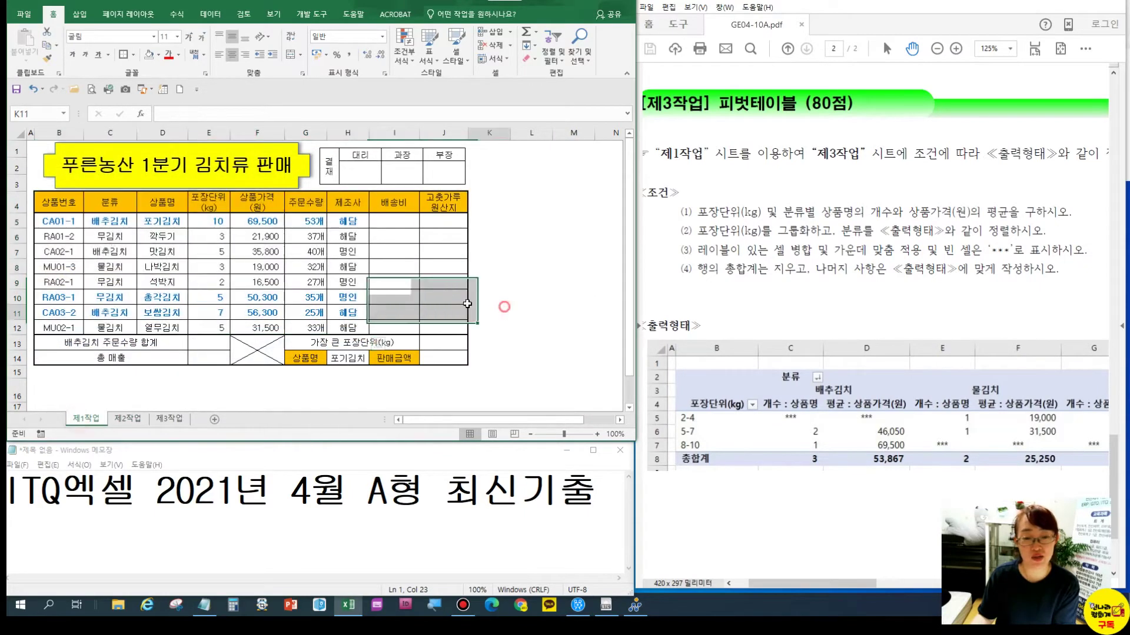
{"action": "left_click_drag", "start_coordinate": [51, 205], "coordinate": [448, 322]}
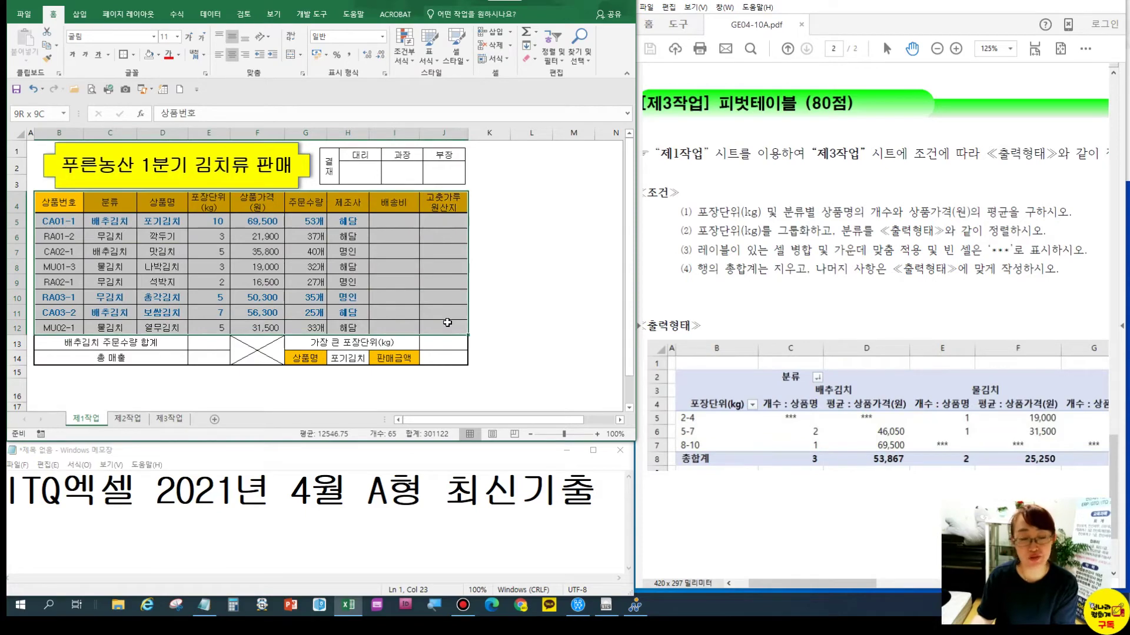
{"action": "left_click", "coordinate": [80, 14]}
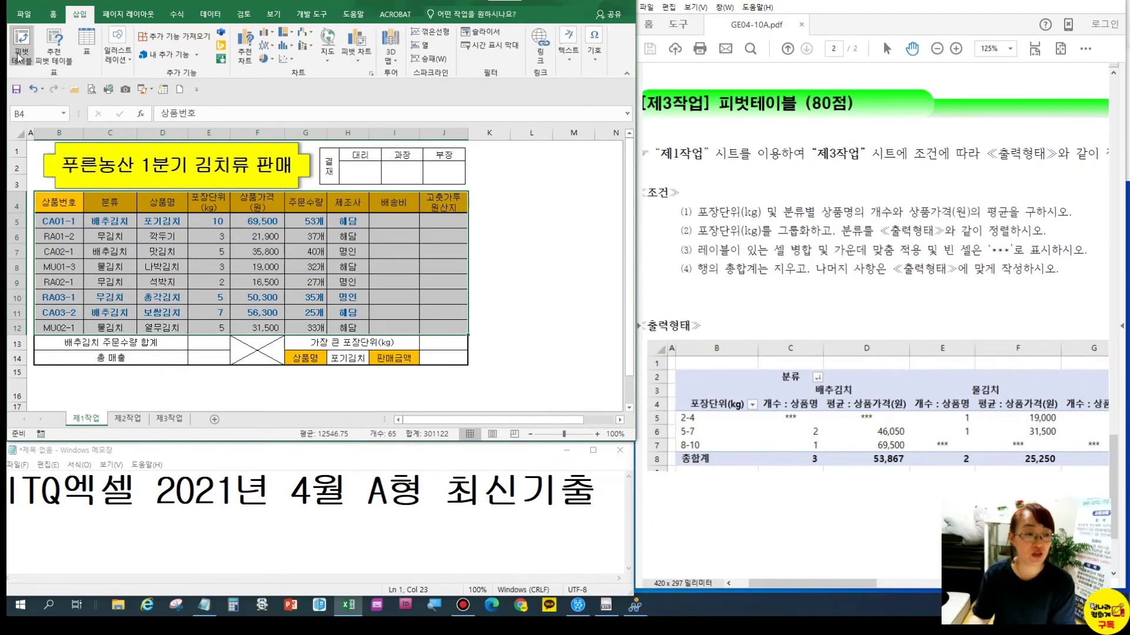
{"action": "left_click", "coordinate": [31, 66]}
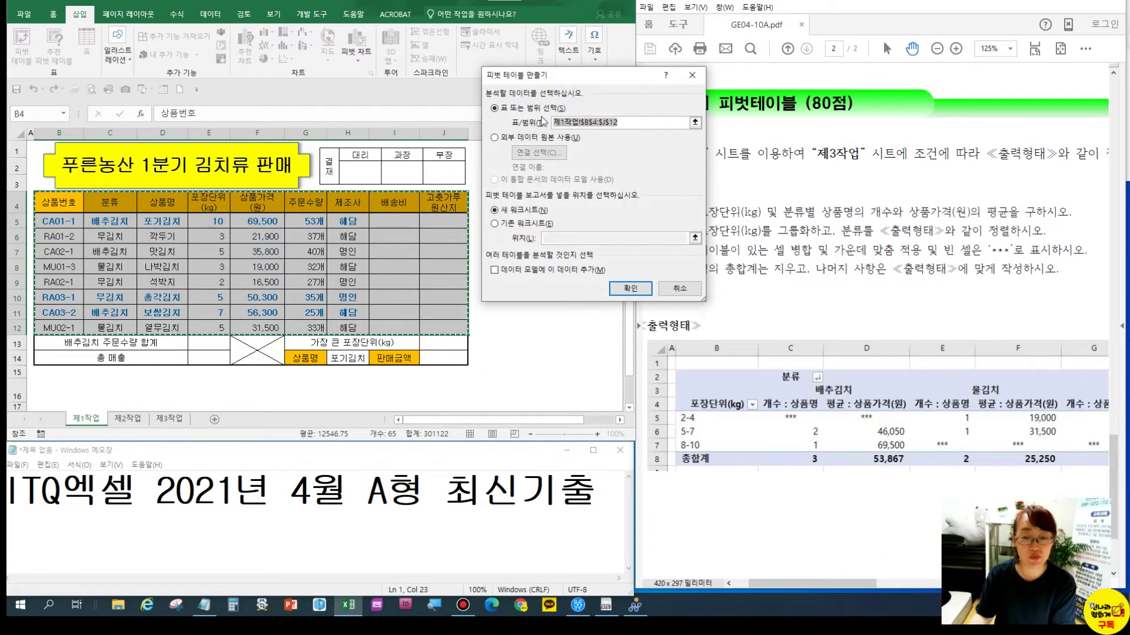
{"action": "left_click", "coordinate": [508, 225]}
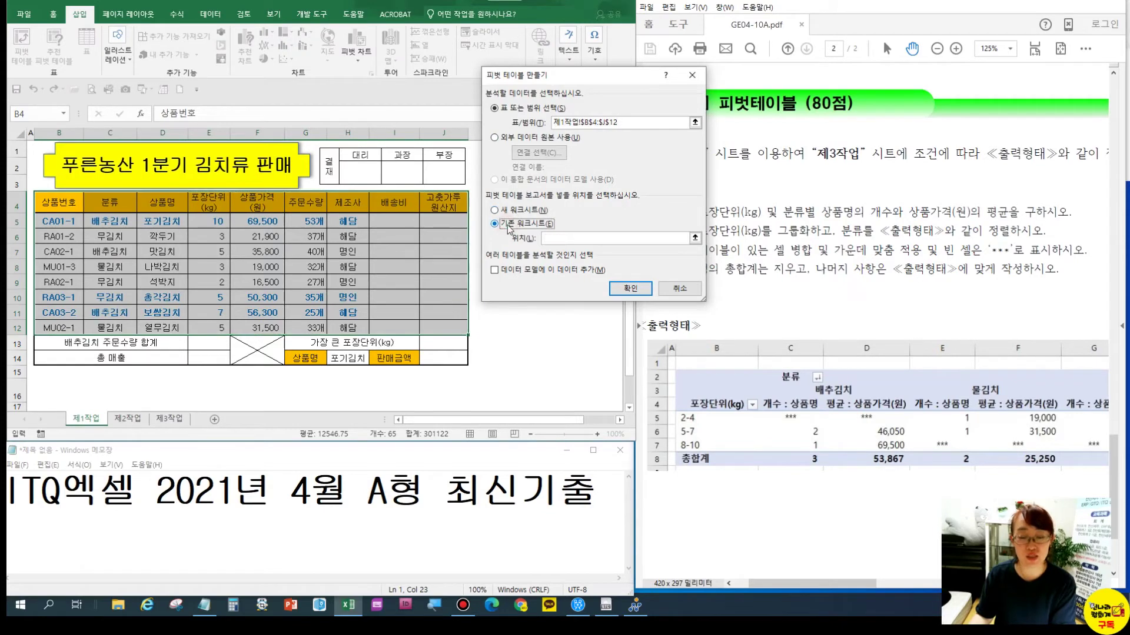
{"action": "left_click", "coordinate": [550, 239]}
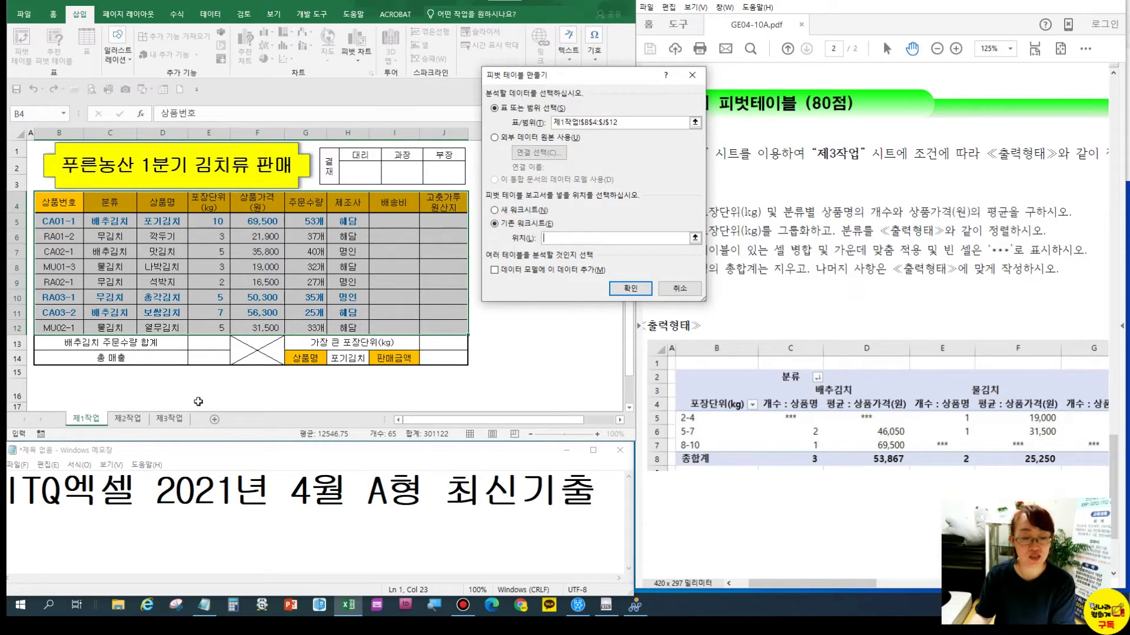
{"action": "left_click", "coordinate": [180, 419]}
{"action": "left_click", "coordinate": [51, 155]}
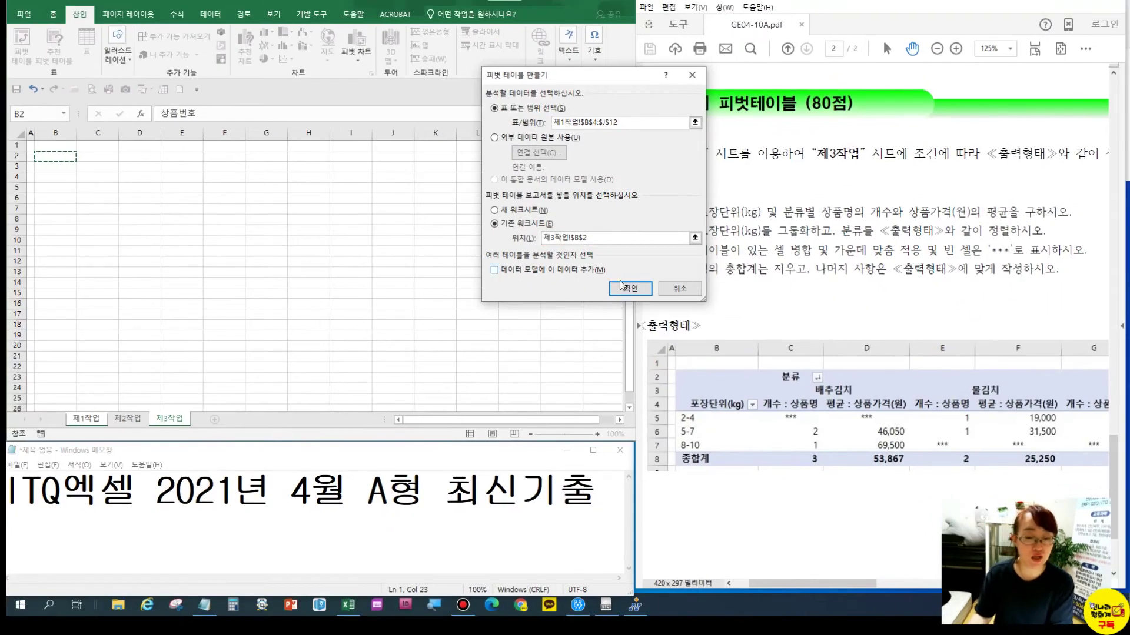
{"action": "left_click", "coordinate": [625, 288]}
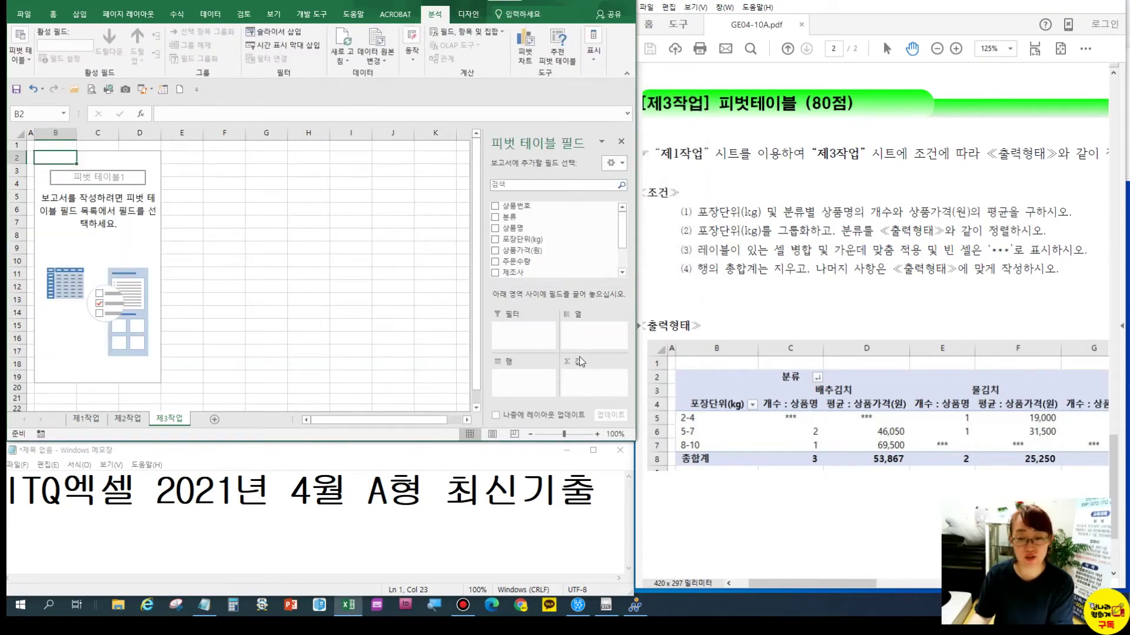
{"action": "left_click", "coordinate": [1110, 2]}
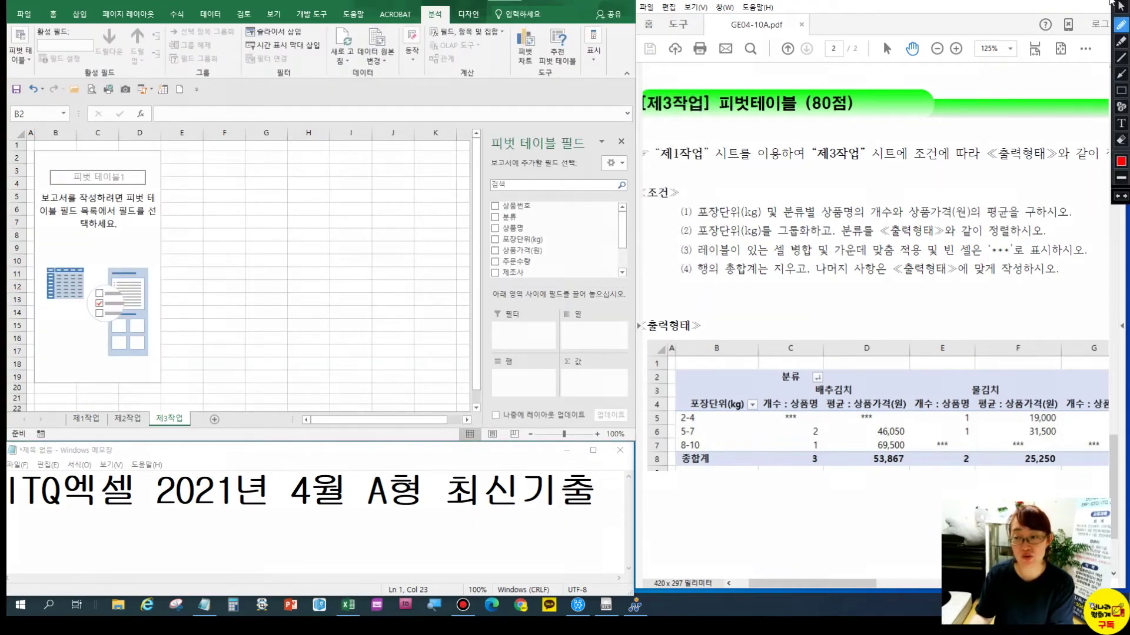
{"action": "left_click", "coordinate": [1121, 61]}
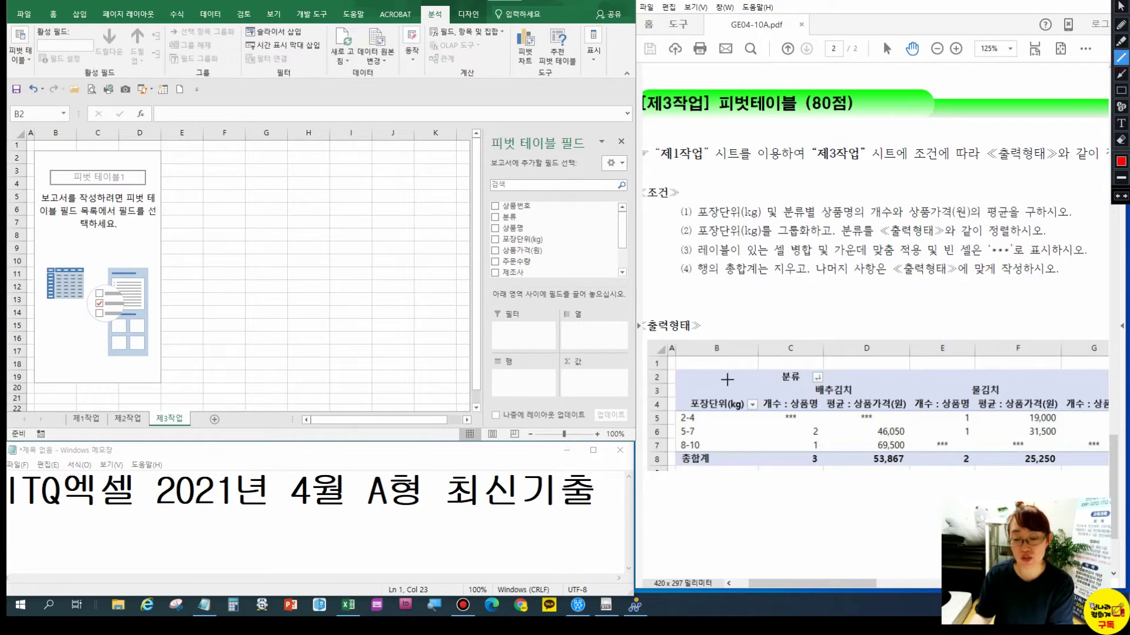
{"action": "left_click_drag", "start_coordinate": [671, 396], "coordinate": [867, 394]}
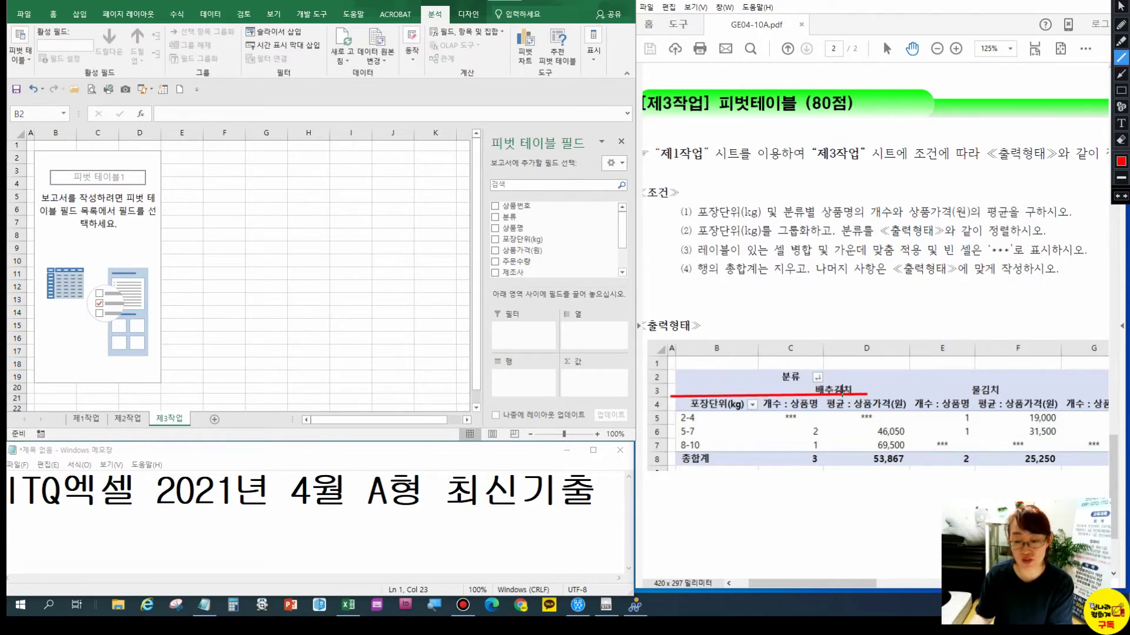
{"action": "left_click_drag", "start_coordinate": [755, 344], "coordinate": [757, 470]}
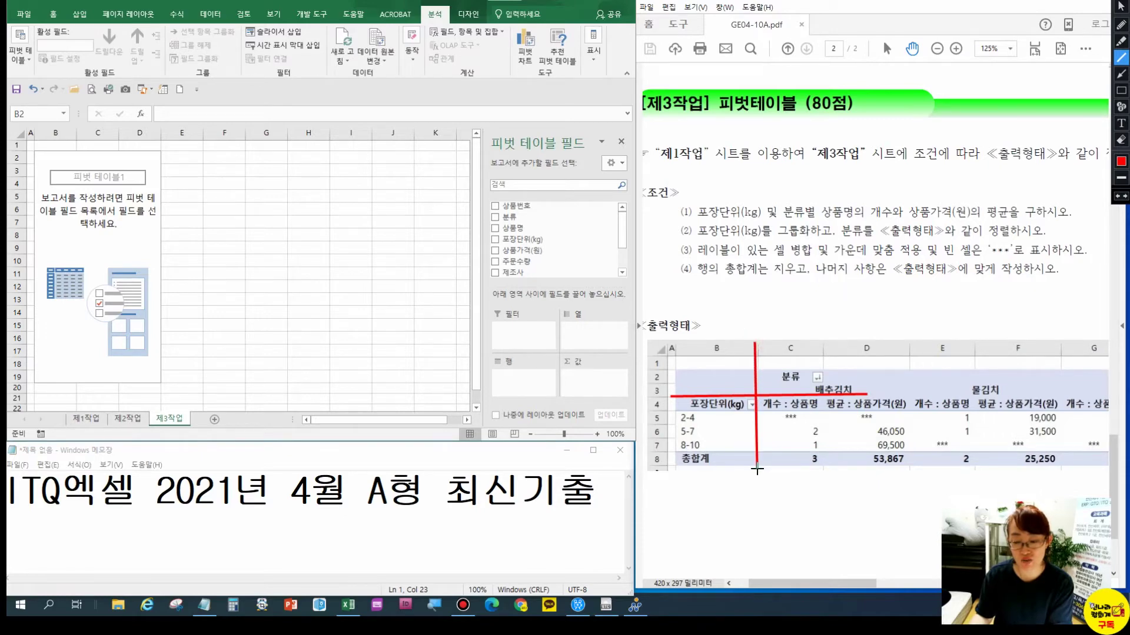
{"action": "left_click_drag", "start_coordinate": [485, 354], "coordinate": [630, 354]}
{"action": "left_click_drag", "start_coordinate": [557, 312], "coordinate": [559, 410]}
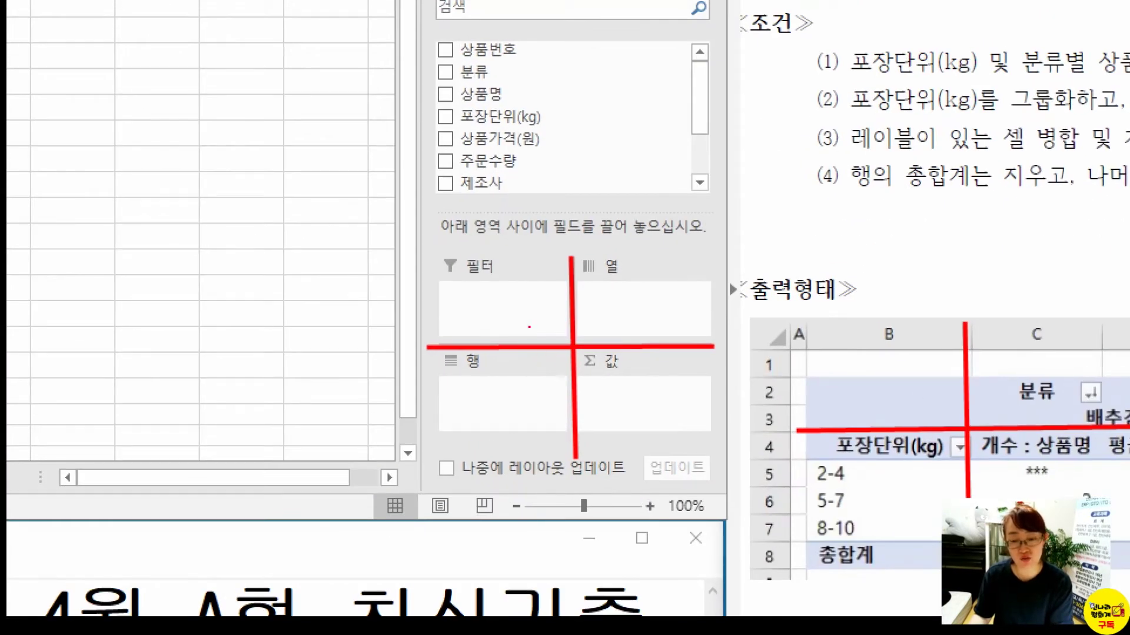
{"action": "left_click_drag", "start_coordinate": [896, 334], "coordinate": [849, 390]}
{"action": "left_click_drag", "start_coordinate": [854, 341], "coordinate": [925, 392]}
{"action": "mouse_move", "coordinate": [928, 467]}
{"action": "left_mouse_down"}
{"action": "mouse_move", "coordinate": [825, 458]}
{"action": "mouse_move", "coordinate": [738, 472]}
{"action": "mouse_move", "coordinate": [429, 374]}
{"action": "mouse_move", "coordinate": [395, 405]}
{"action": "left_mouse_up"}
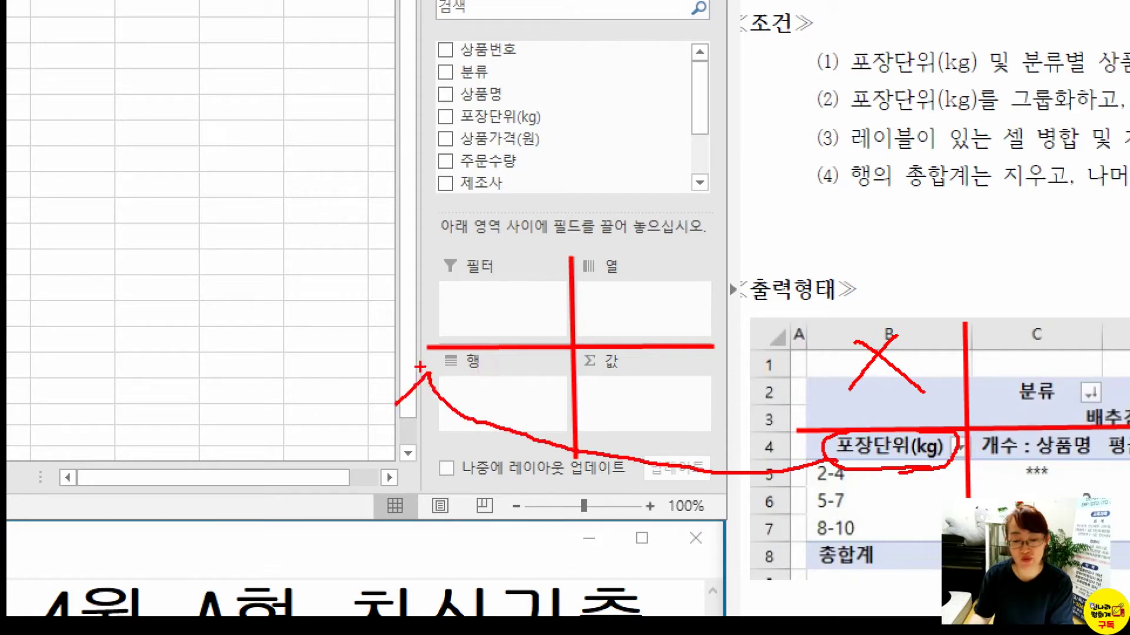
{"action": "left_click_drag", "start_coordinate": [430, 372], "coordinate": [479, 389]}
{"action": "mouse_move", "coordinate": [1022, 410]}
{"action": "left_mouse_down"}
{"action": "mouse_move", "coordinate": [989, 401]}
{"action": "mouse_move", "coordinate": [1062, 389]}
{"action": "mouse_move", "coordinate": [1003, 381]}
{"action": "left_mouse_up"}
{"action": "mouse_move", "coordinate": [915, 271]}
{"action": "left_mouse_down"}
{"action": "mouse_move", "coordinate": [1005, 376]}
{"action": "mouse_move", "coordinate": [598, 315]}
{"action": "mouse_move", "coordinate": [578, 339]}
{"action": "mouse_move", "coordinate": [658, 324]}
{"action": "left_mouse_up"}
{"action": "left_click_drag", "start_coordinate": [1048, 458], "coordinate": [1096, 455]}
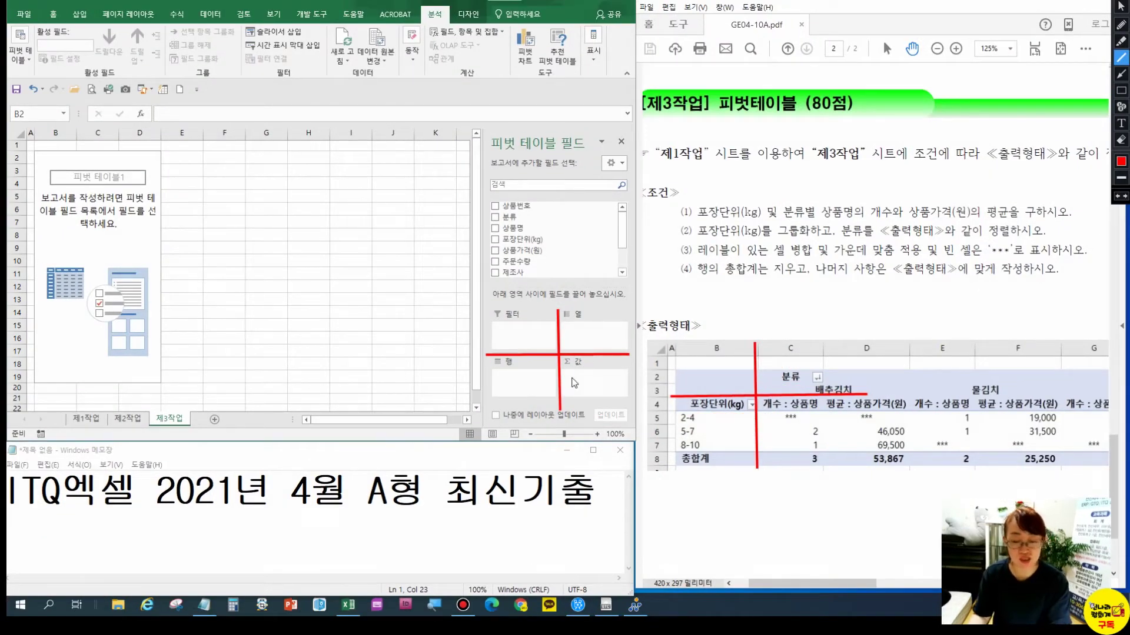
{"action": "key", "text": "Escape"}
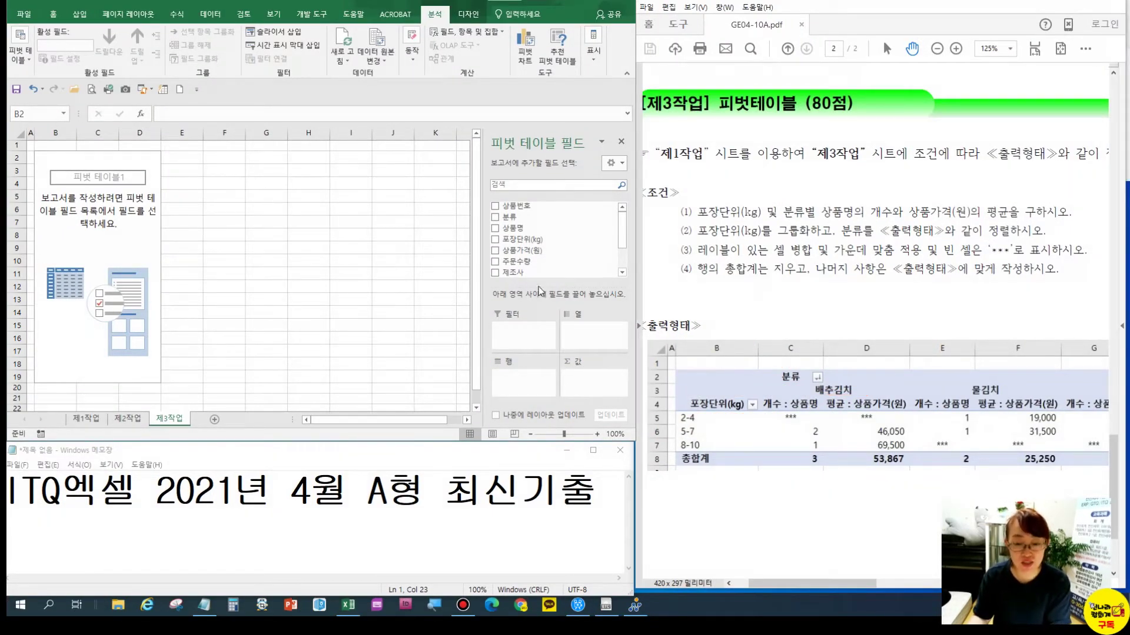
Put 포장단위(kg) in rows, 분류 in columns, and 상품명 and 상품가격(원) in values
{"action": "left_click", "coordinate": [534, 248]}
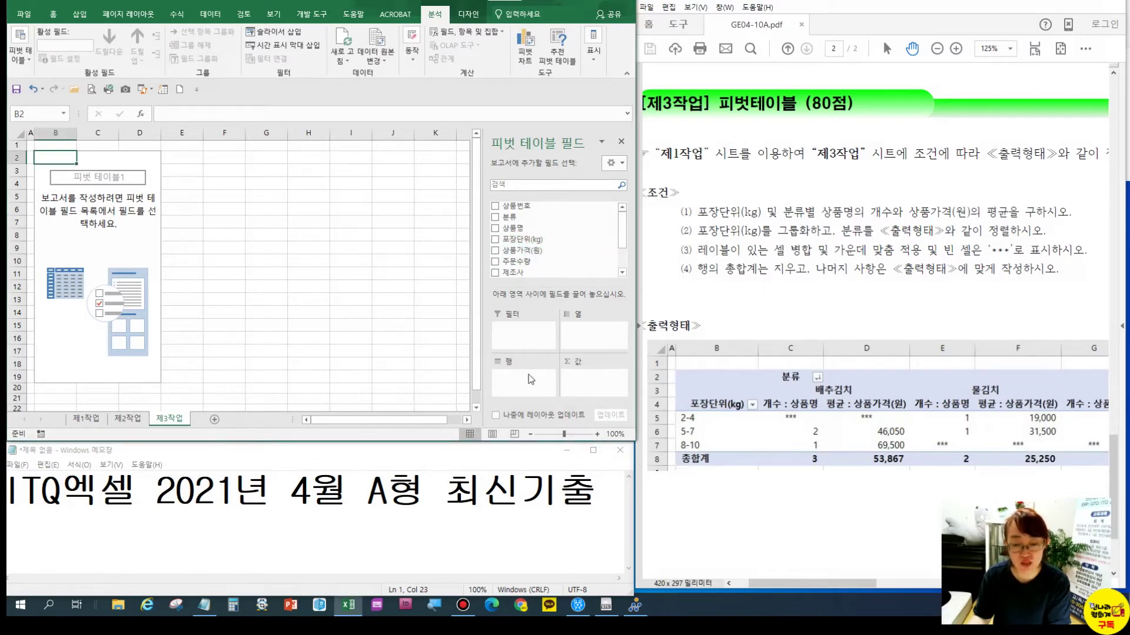
{"action": "left_click_drag", "start_coordinate": [518, 239], "coordinate": [527, 384]}
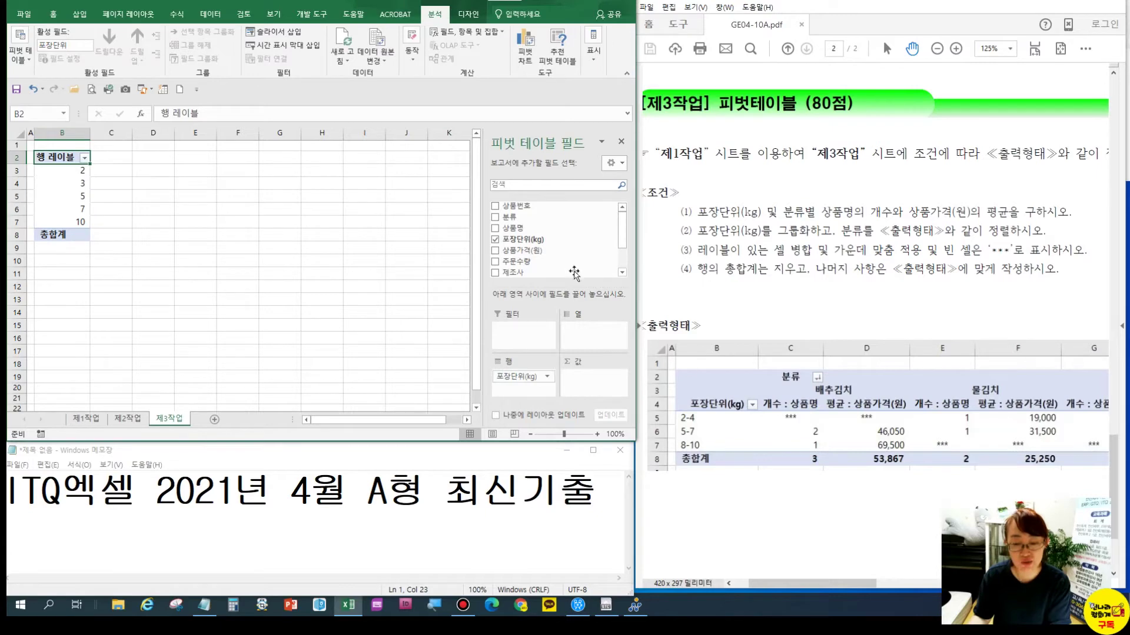
{"action": "left_click_drag", "start_coordinate": [510, 217], "coordinate": [588, 328]}
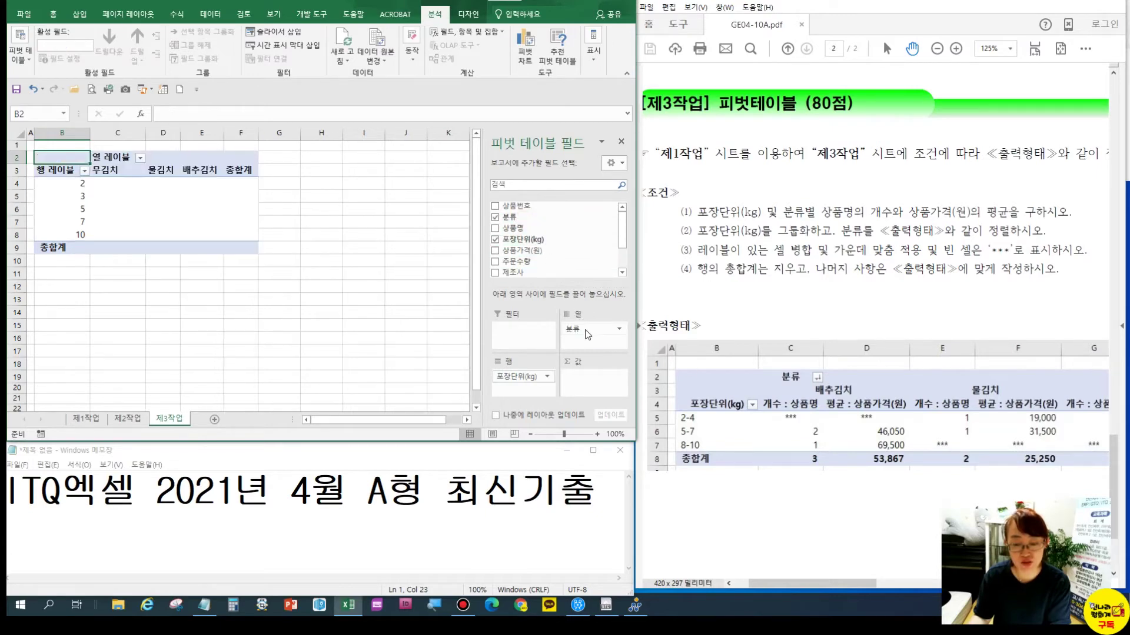
{"action": "mouse_move", "coordinate": [622, 232]}
{"action": "left_mouse_down"}
{"action": "mouse_move", "coordinate": [623, 258]}
{"action": "mouse_move", "coordinate": [623, 224]}
{"action": "left_mouse_up"}
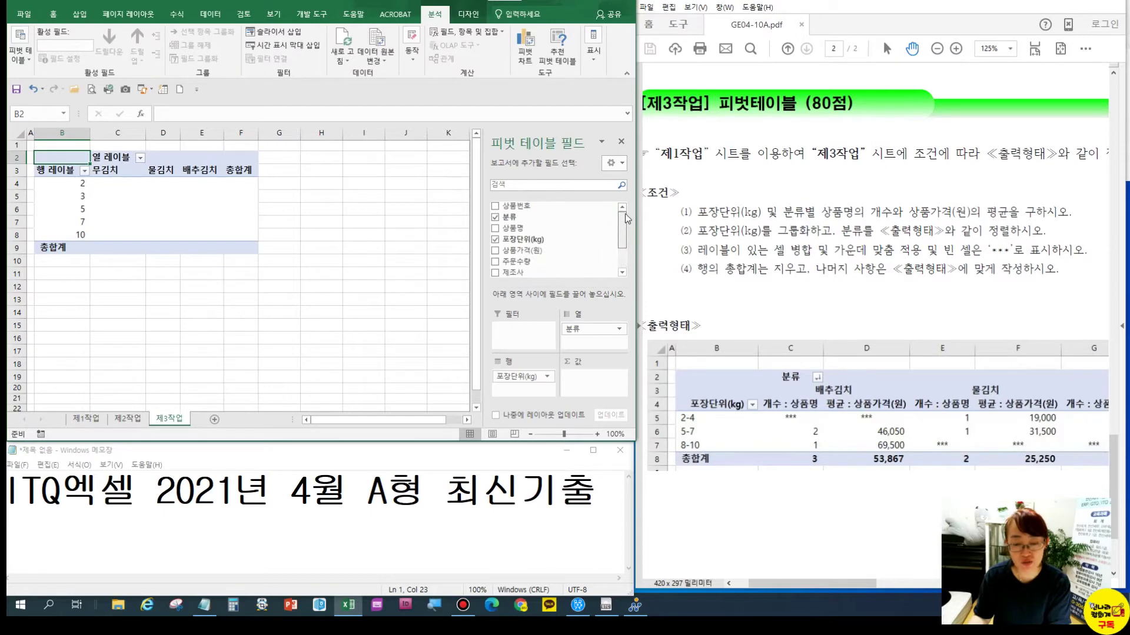
{"action": "left_click_drag", "start_coordinate": [512, 228], "coordinate": [584, 384]}
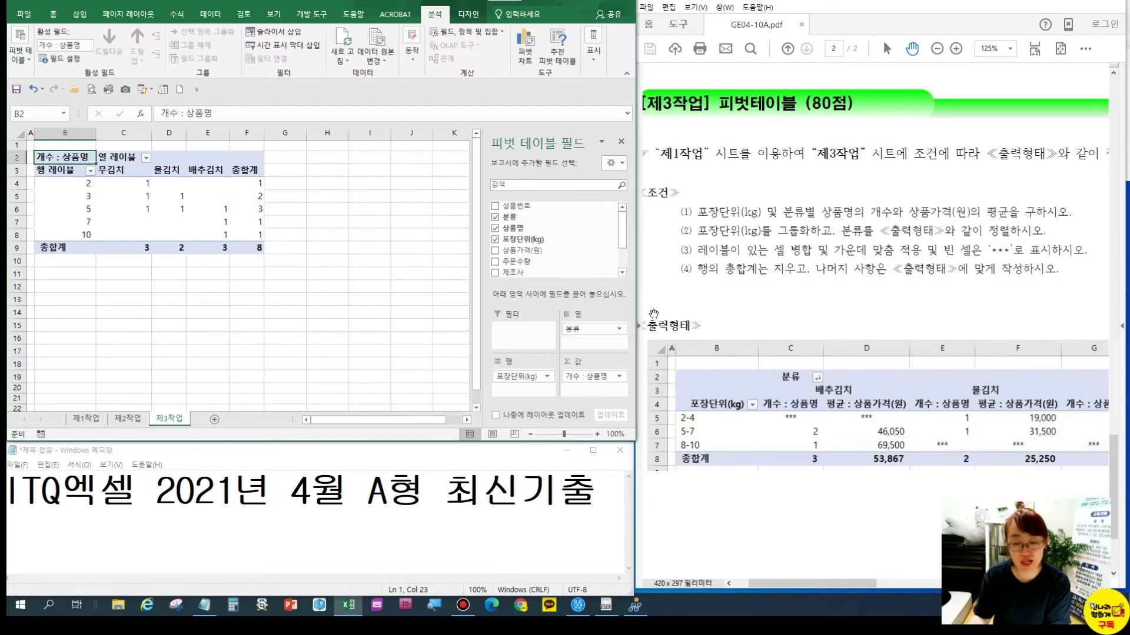
{"action": "left_click_drag", "start_coordinate": [554, 251], "coordinate": [588, 389]}
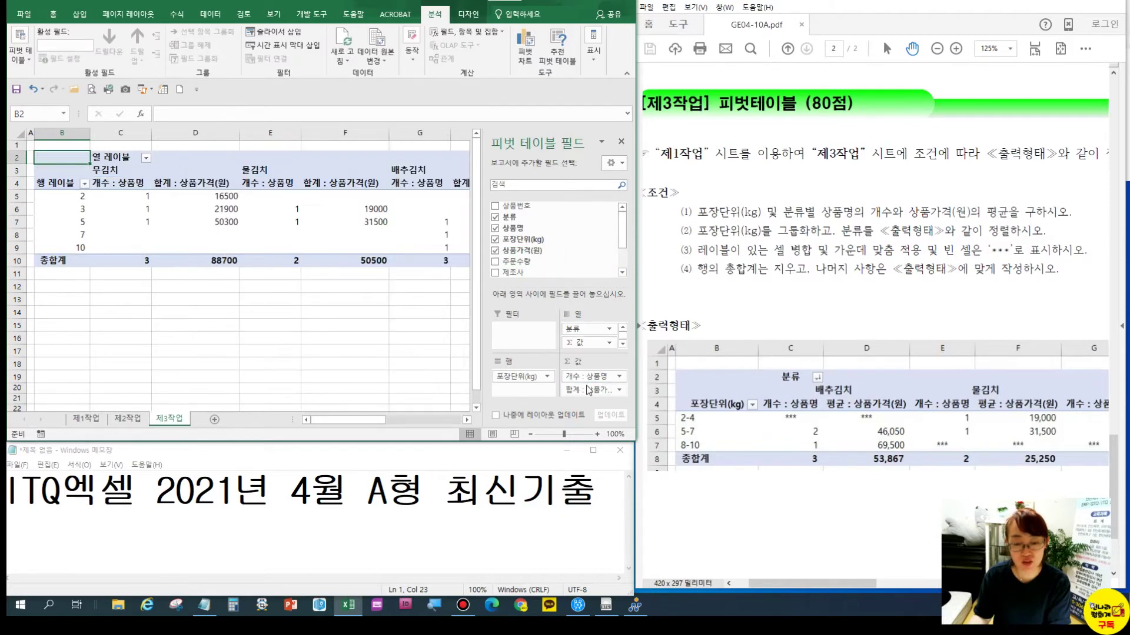
Summarise 상품가격 as 평균 (average) instead of sum, then hide the field list
{"action": "left_click", "coordinate": [586, 389]}
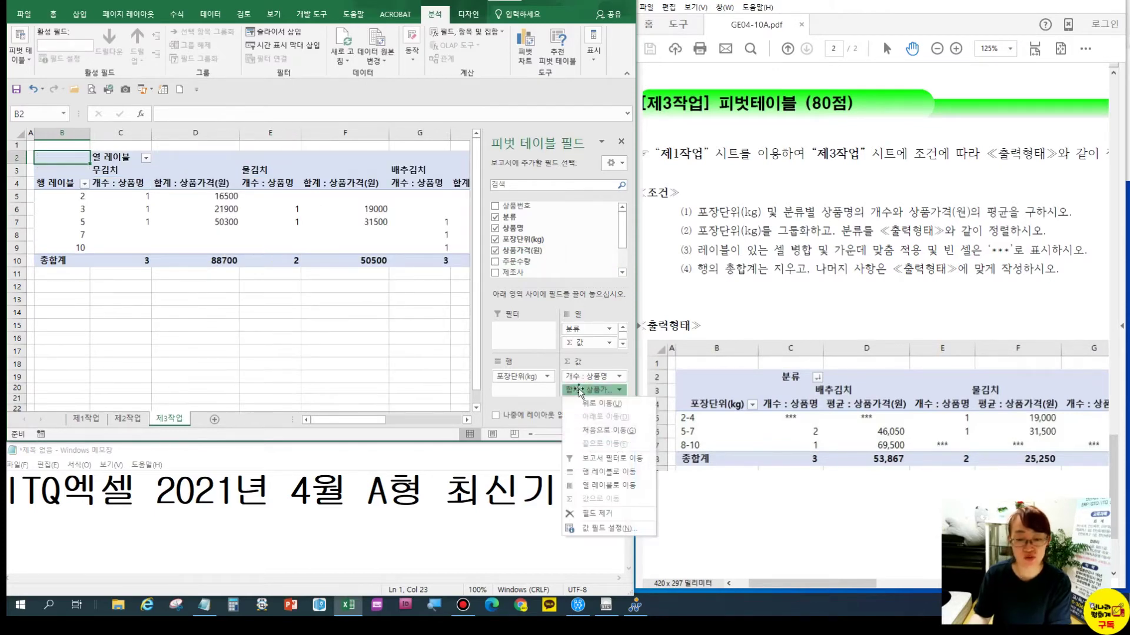
{"action": "left_click", "coordinate": [612, 526]}
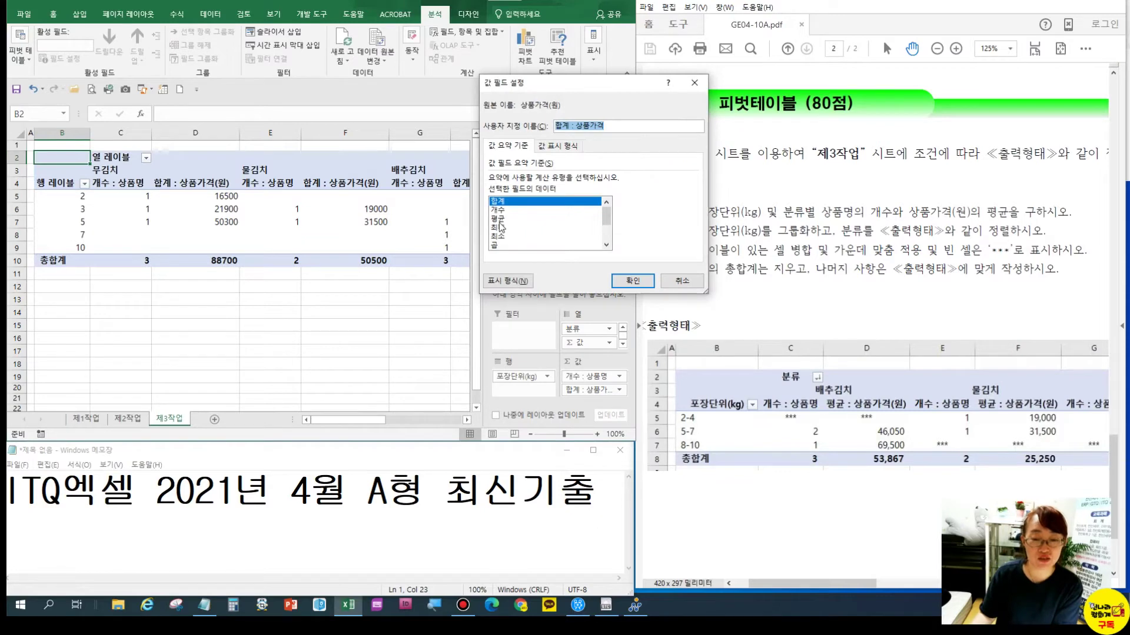
{"action": "left_click", "coordinate": [499, 219]}
{"action": "left_click", "coordinate": [624, 281]}
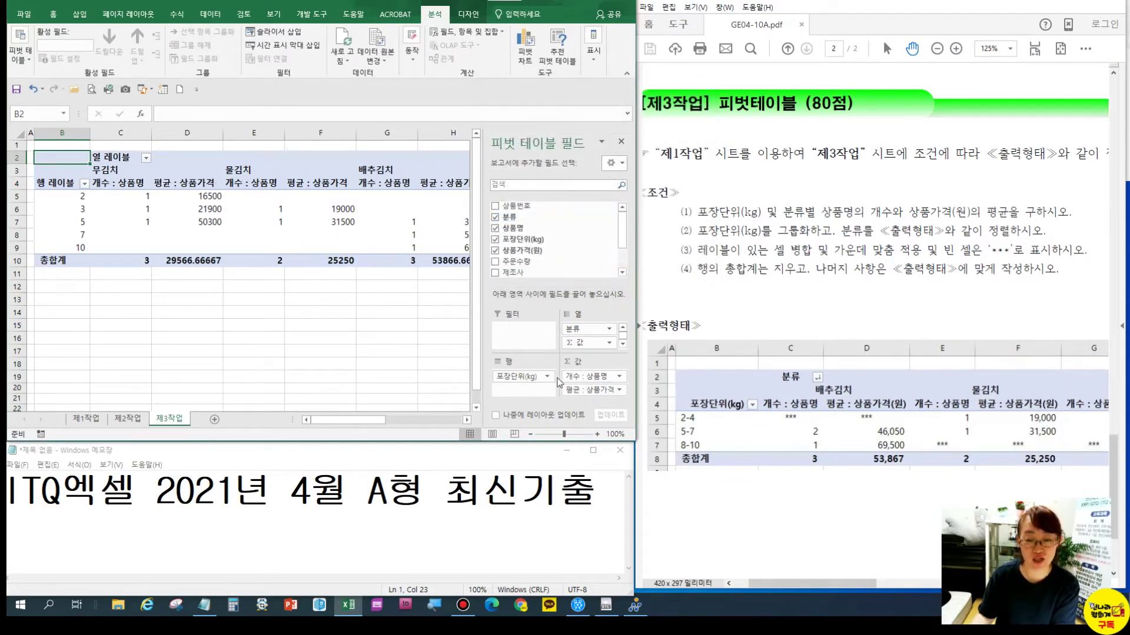
{"action": "left_click", "coordinate": [621, 142]}
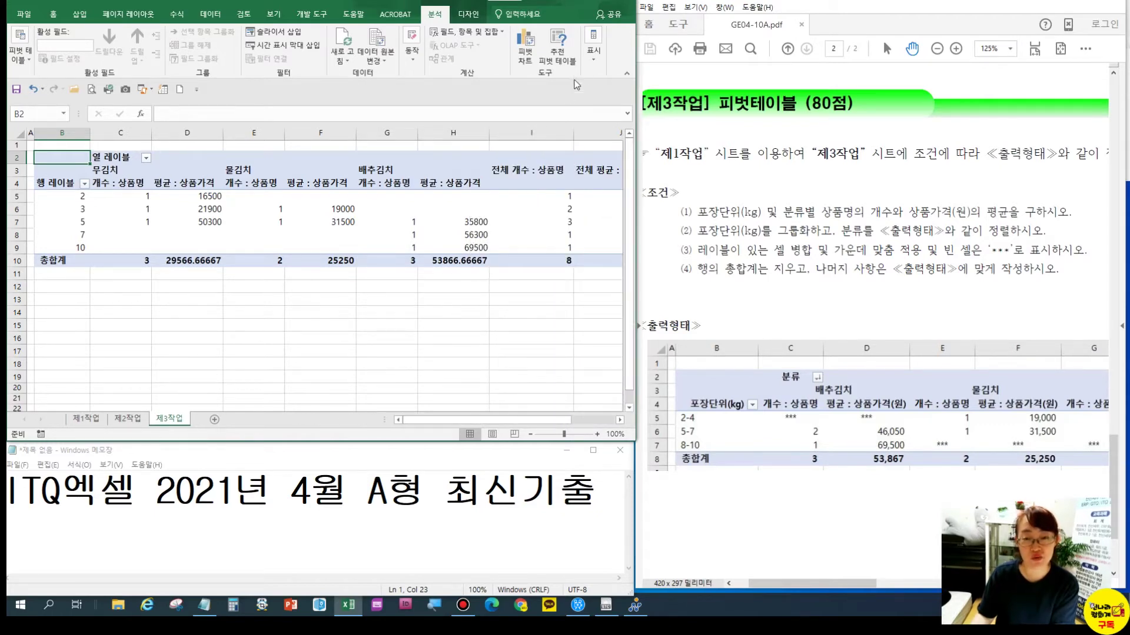
Toggle the pivot field list on and off through the Analyze Show options
{"action": "left_click", "coordinate": [599, 57]}
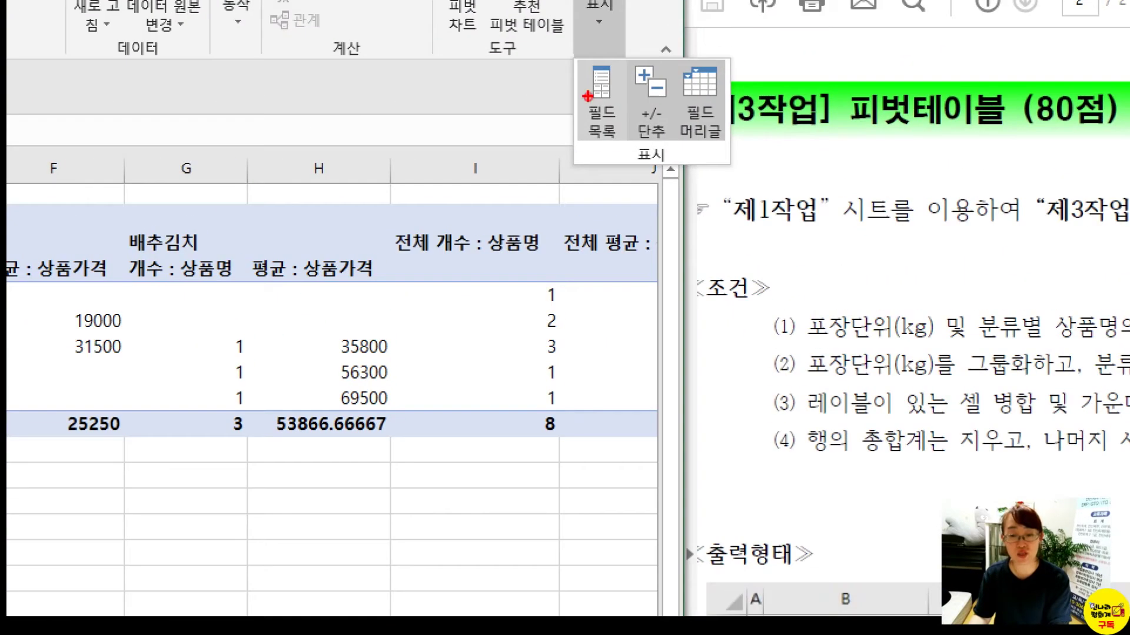
{"action": "key", "text": "Escape"}
{"action": "left_click", "coordinate": [594, 50]}
{"action": "left_click", "coordinate": [597, 90]}
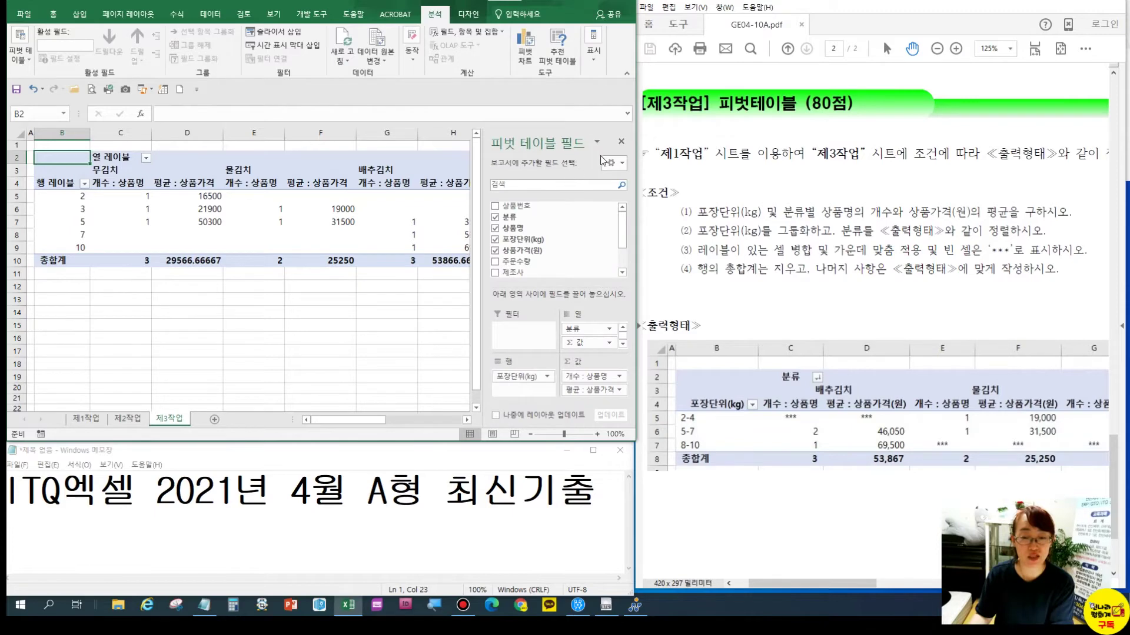
{"action": "left_click", "coordinate": [621, 142]}
{"action": "left_click", "coordinate": [226, 316]}
Rename the row header in B4 to 포장단위(kg)
{"action": "right_click", "coordinate": [81, 221]}
{"action": "key", "text": "g"}
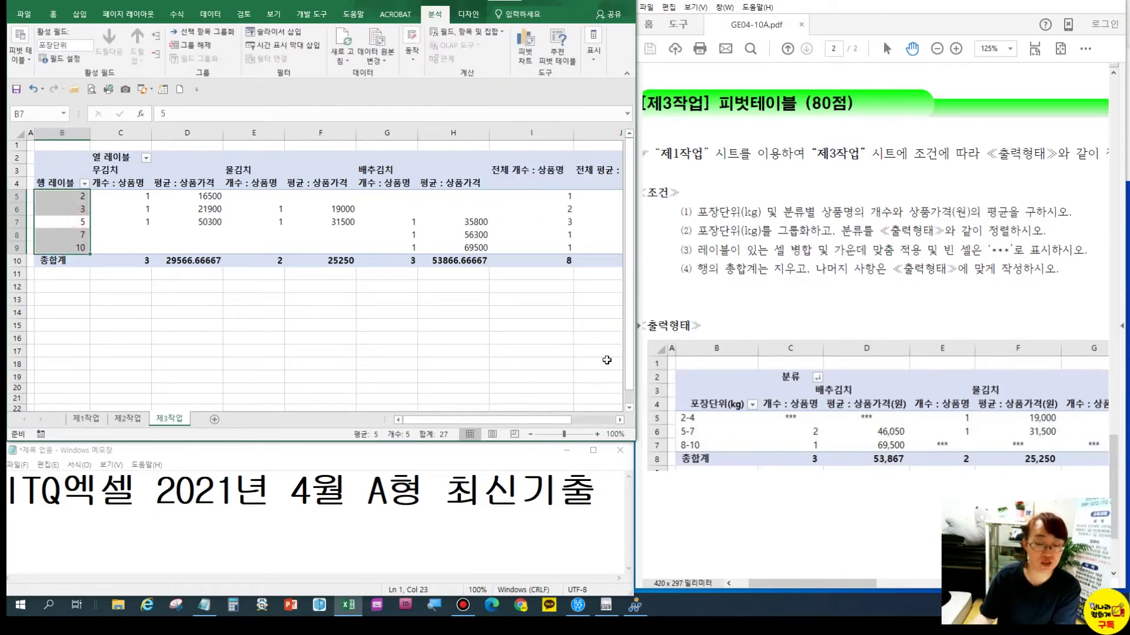
{"action": "left_click", "coordinate": [71, 183]}
{"action": "type", "text": "포"}
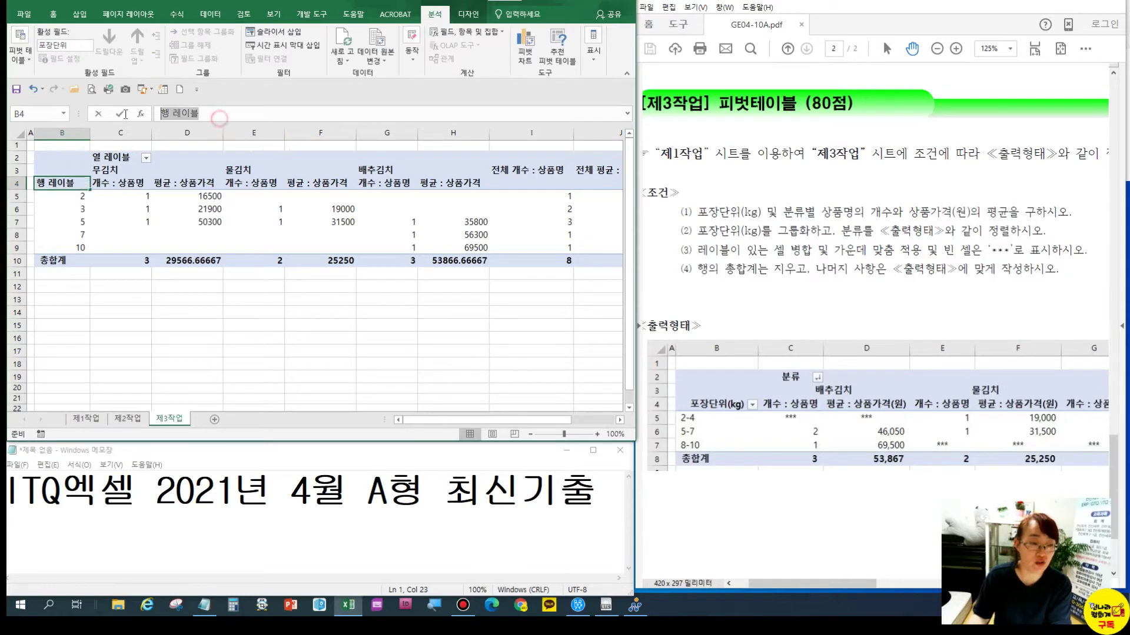
{"action": "type", "text": "장단ㅇ"}
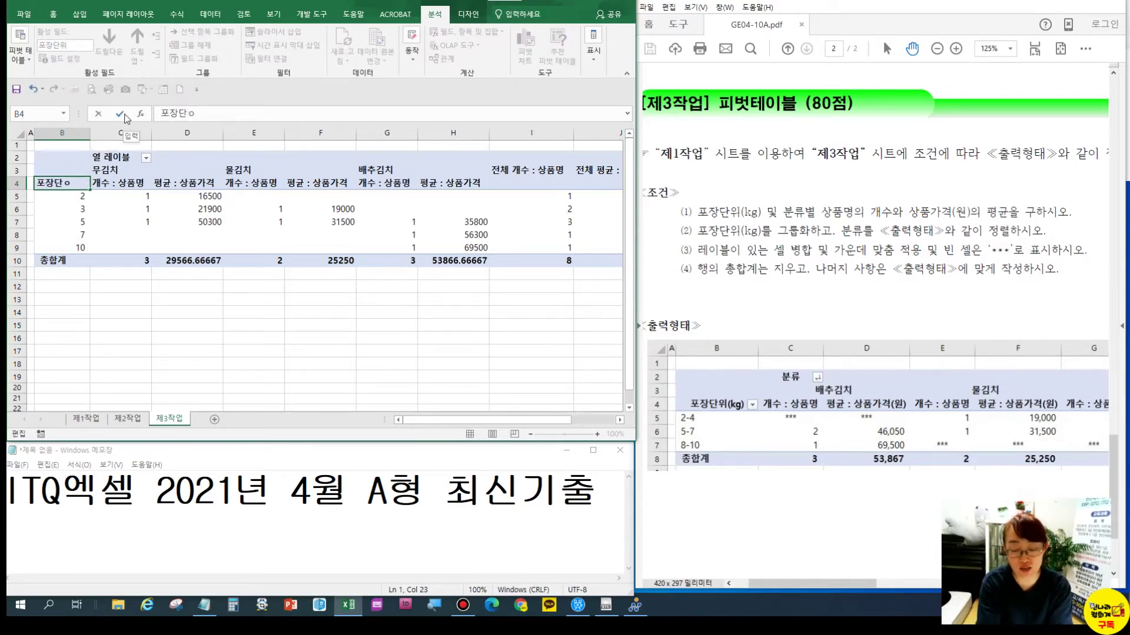
{"action": "key", "text": "BackSpace"}
{"action": "type", "text": "위(kg)"}
{"action": "key", "text": "Return"}
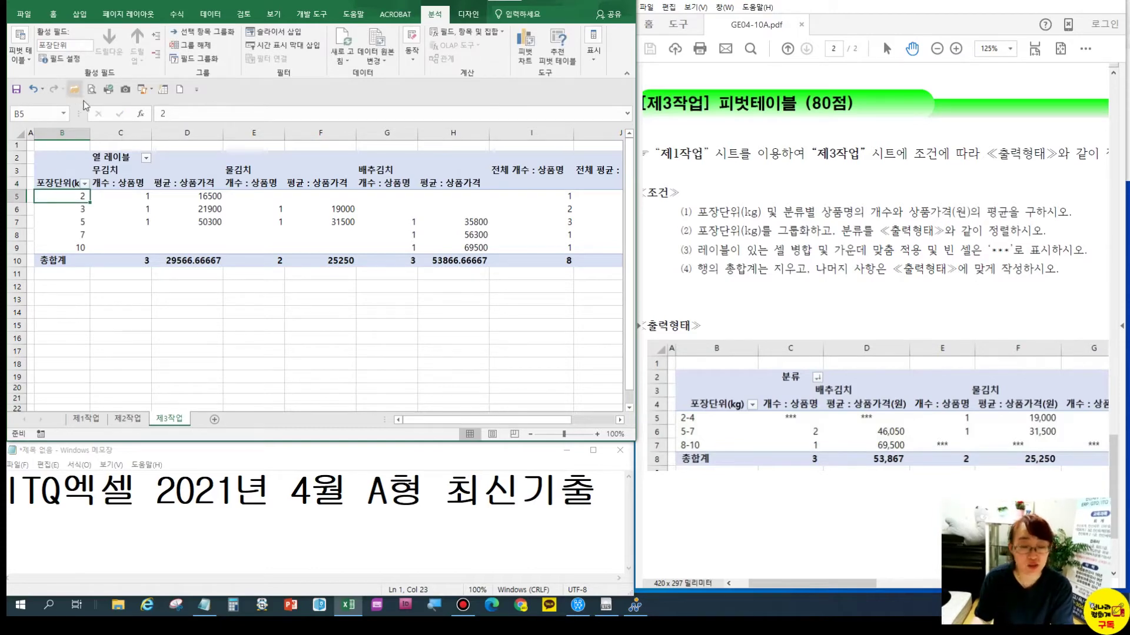
Replace the 열 레이블 column header in C2 with 분류
{"action": "left_click", "coordinate": [118, 157]}
{"action": "left_click_drag", "start_coordinate": [203, 113], "coordinate": [157, 113]}
{"action": "type", "text": "분류"}
{"action": "key", "text": "Return"}
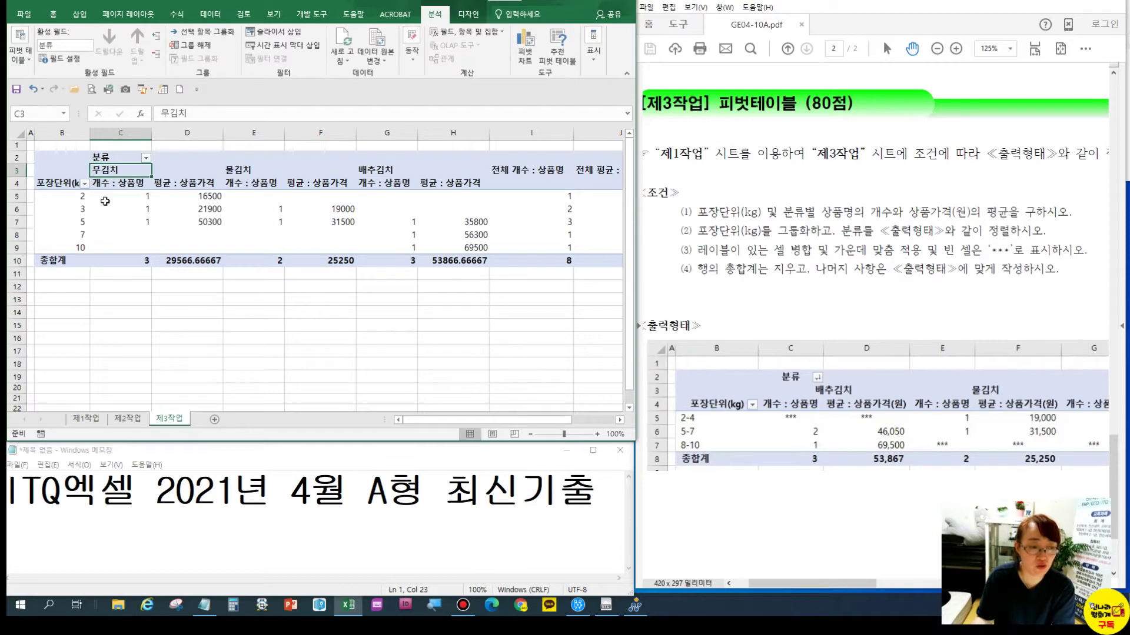
{"action": "left_click", "coordinate": [128, 257]}
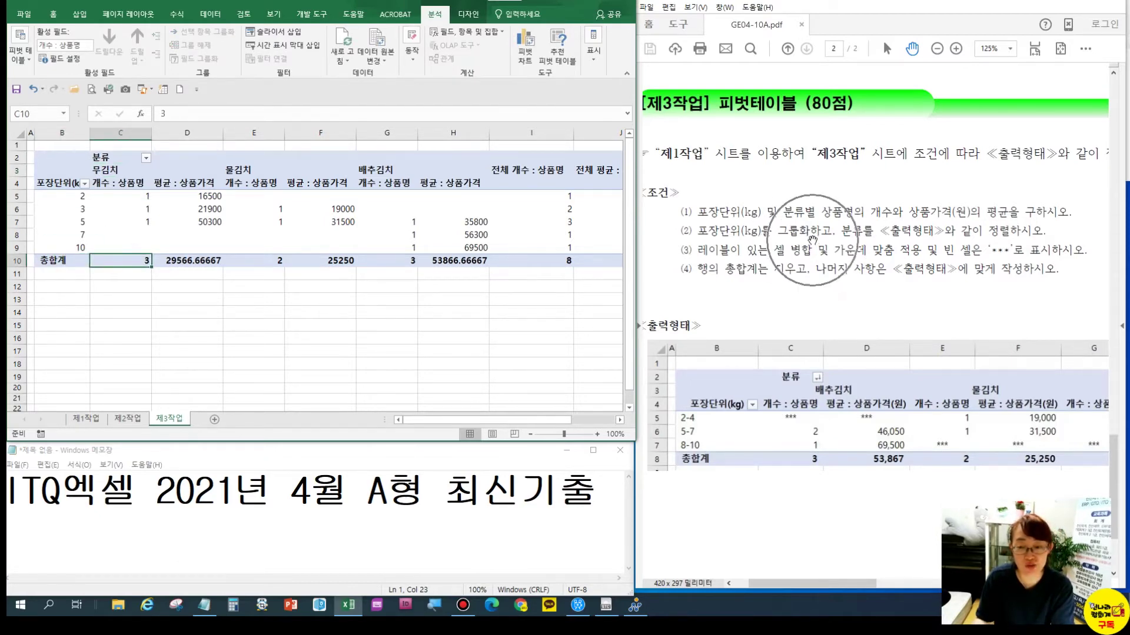
{"action": "left_click", "coordinate": [69, 200]}
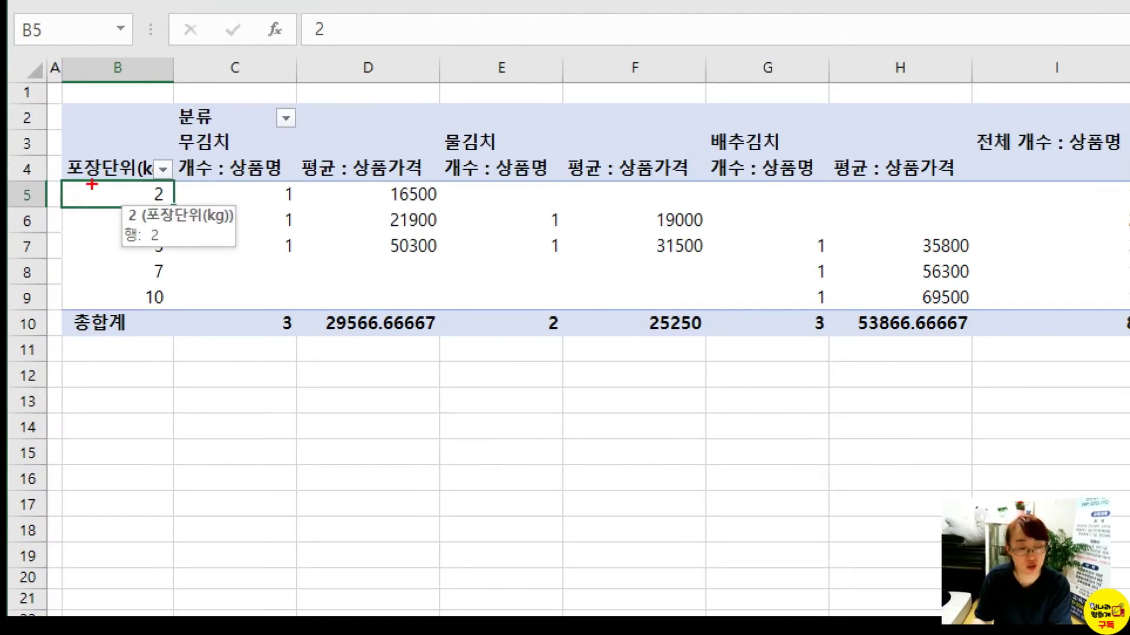
Group the 포장단위(kg) values from 2 to 10 by 3, giving 2-4, 5-7 and 8-10
{"action": "left_click_drag", "start_coordinate": [61, 178], "coordinate": [183, 206]}
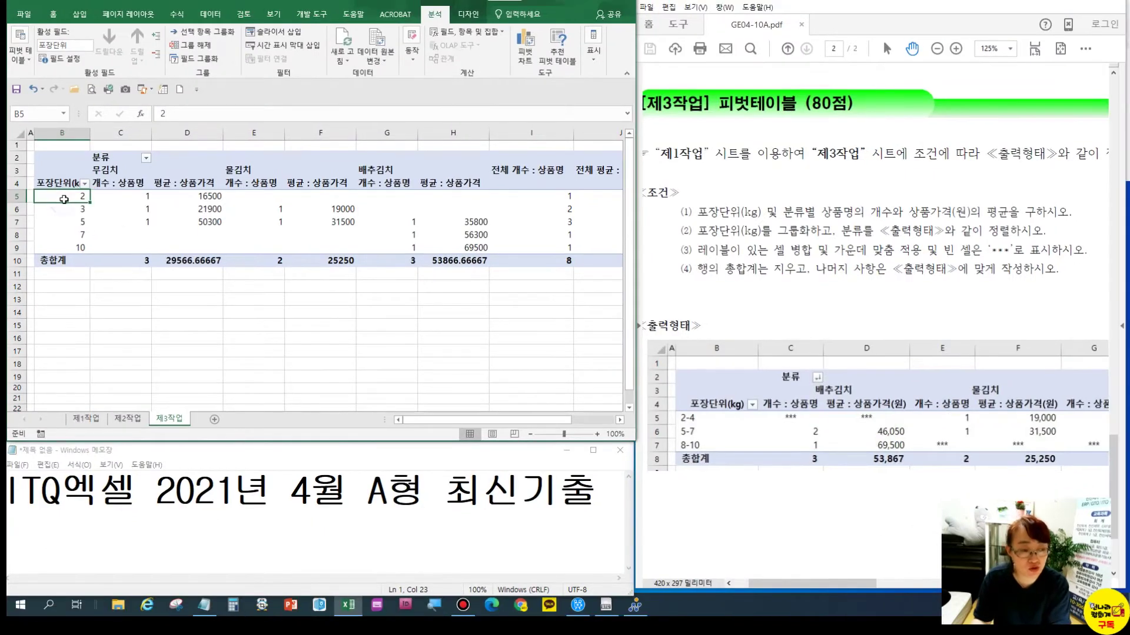
{"action": "right_click", "coordinate": [124, 205]}
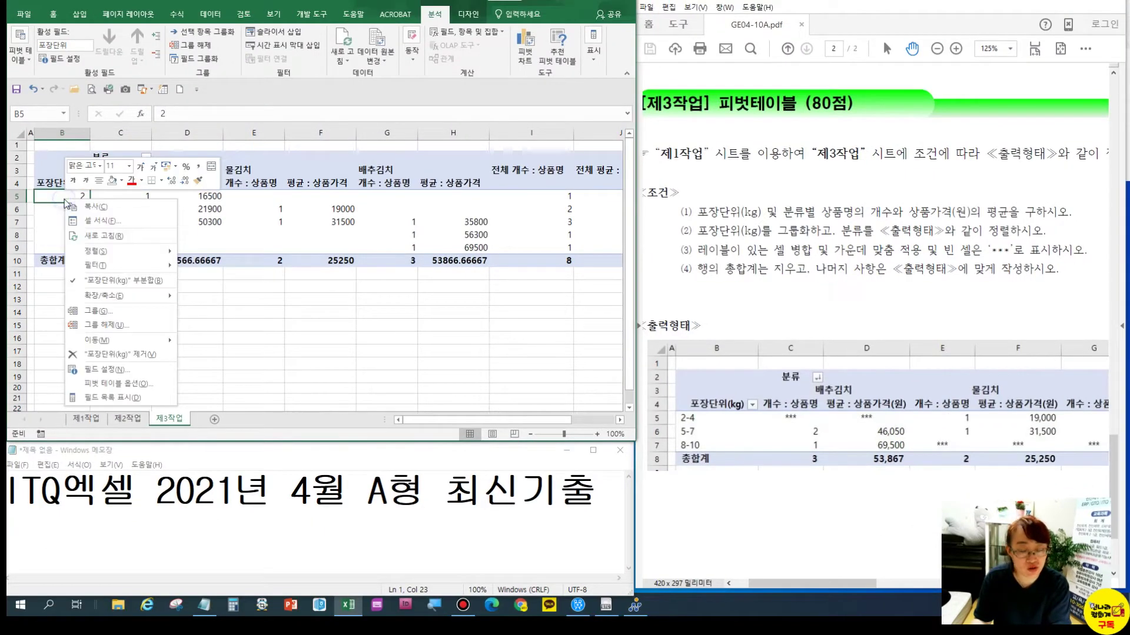
{"action": "left_click", "coordinate": [89, 311]}
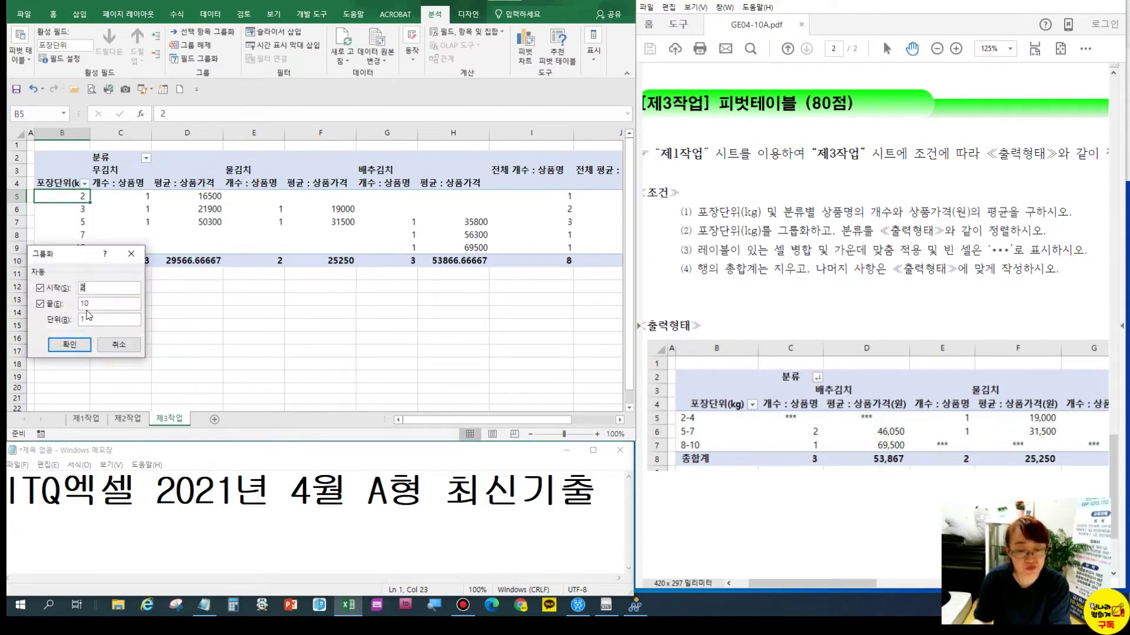
{"action": "left_click_drag", "start_coordinate": [76, 254], "coordinate": [310, 273]}
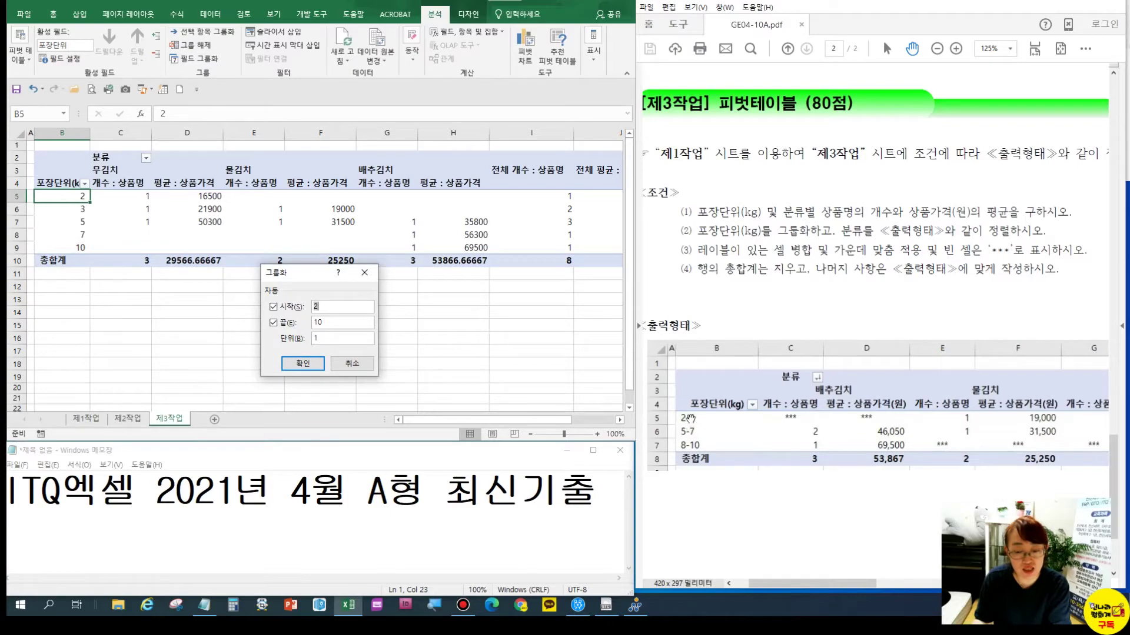
{"action": "left_click", "coordinate": [684, 423]}
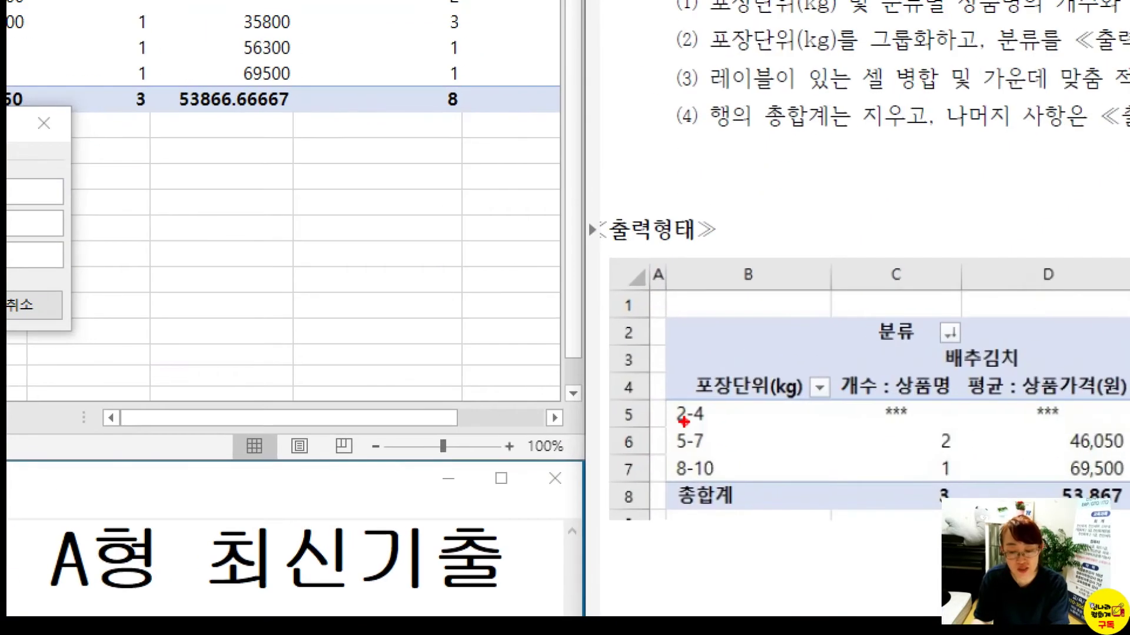
{"action": "mouse_move", "coordinate": [705, 455]}
{"action": "left_mouse_down"}
{"action": "mouse_move", "coordinate": [691, 474]}
{"action": "mouse_move", "coordinate": [716, 496]}
{"action": "left_mouse_up"}
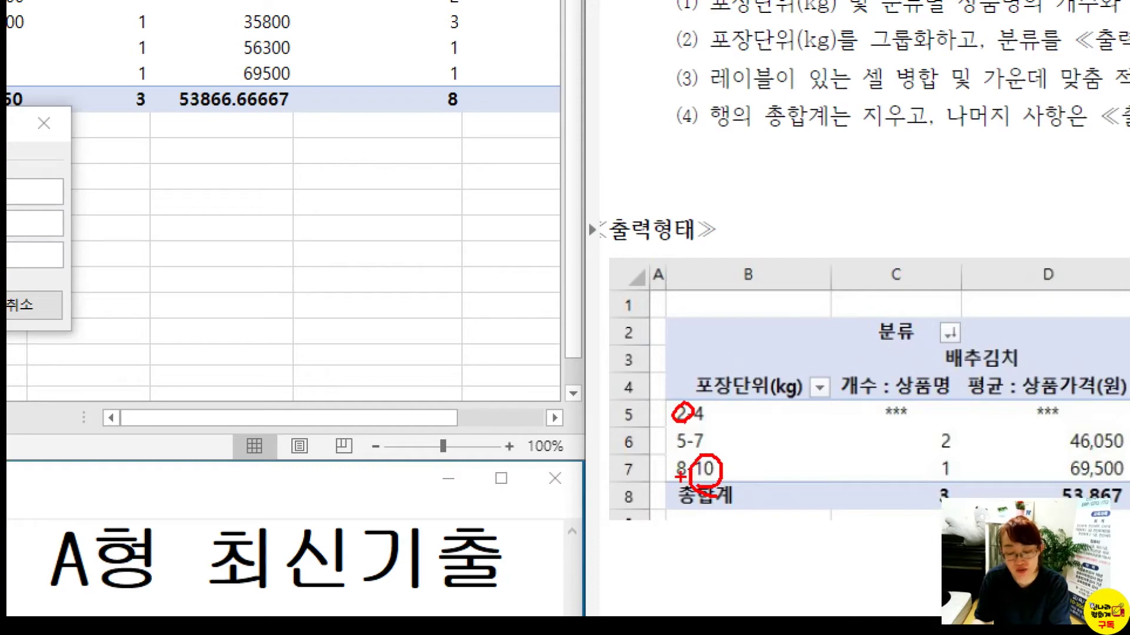
{"action": "left_click_drag", "start_coordinate": [680, 477], "coordinate": [711, 478]}
{"action": "left_click_drag", "start_coordinate": [676, 438], "coordinate": [694, 456]}
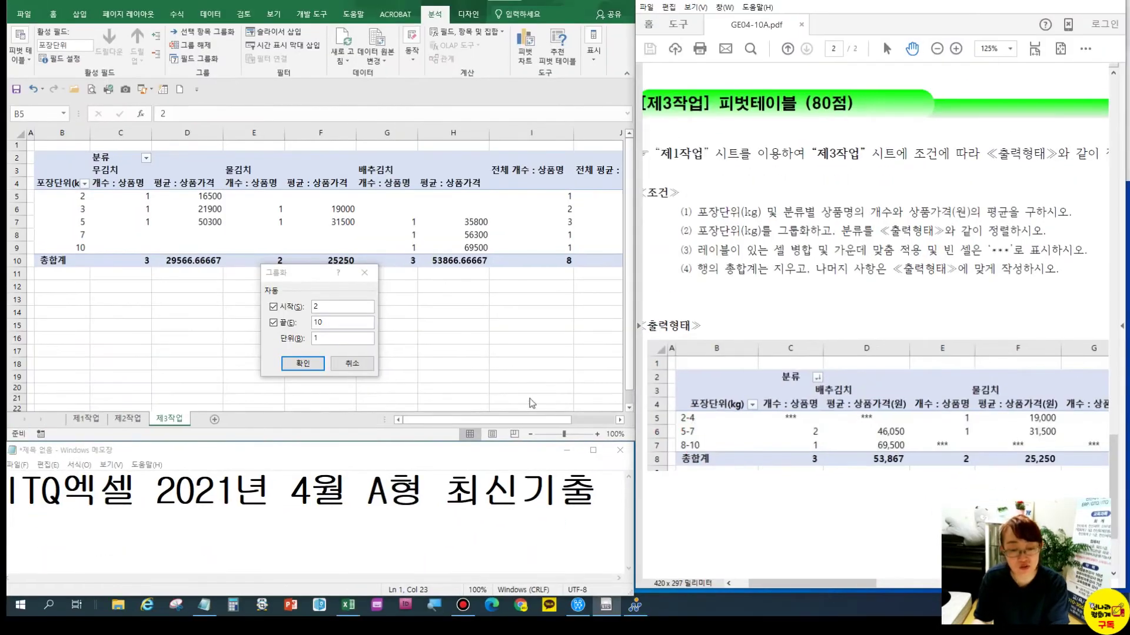
{"action": "left_click", "coordinate": [326, 346]}
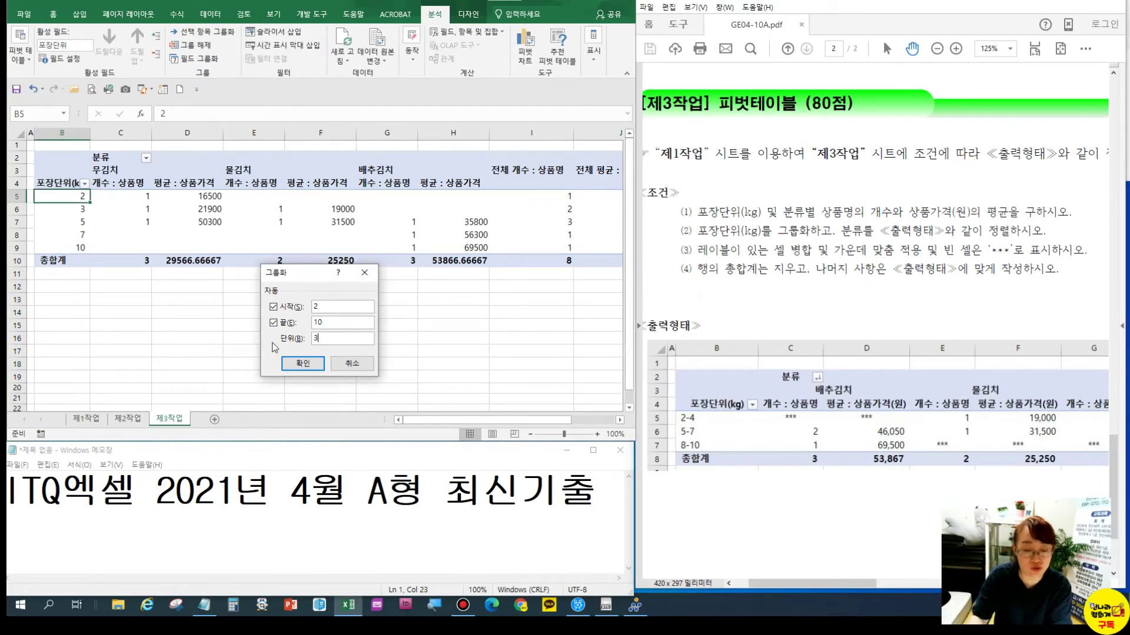
{"action": "left_click", "coordinate": [292, 363]}
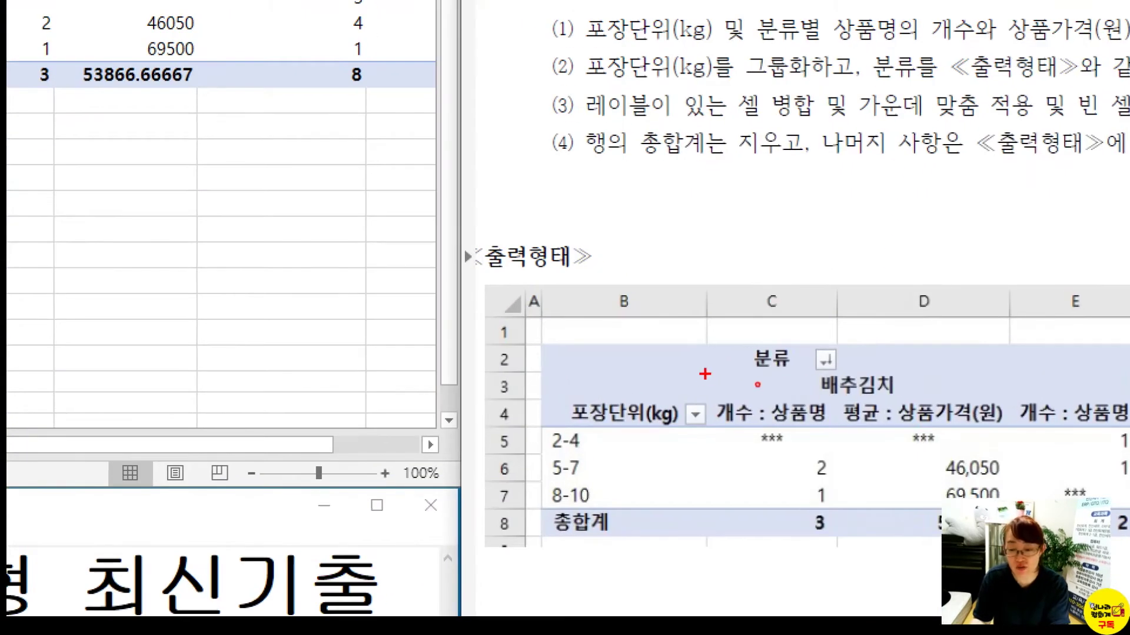
{"action": "mouse_move", "coordinate": [705, 375]}
{"action": "left_mouse_down"}
{"action": "mouse_move", "coordinate": [705, 394]}
{"action": "mouse_move", "coordinate": [830, 369]}
{"action": "mouse_move", "coordinate": [1077, 366]}
{"action": "mouse_move", "coordinate": [1004, 415]}
{"action": "mouse_move", "coordinate": [677, 411]}
{"action": "left_mouse_up"}
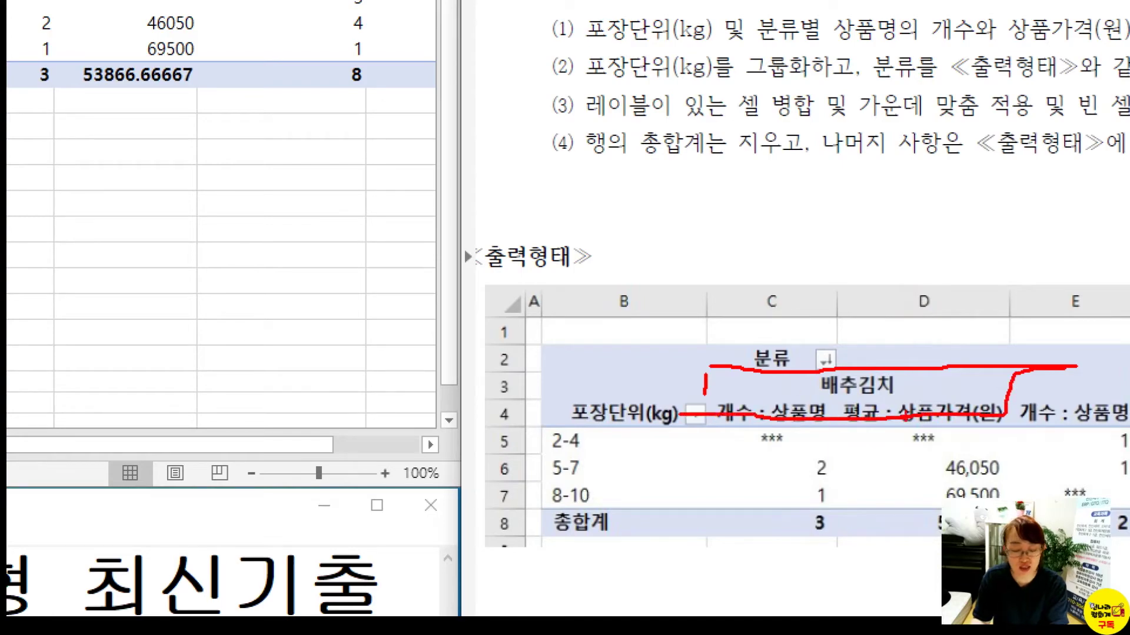
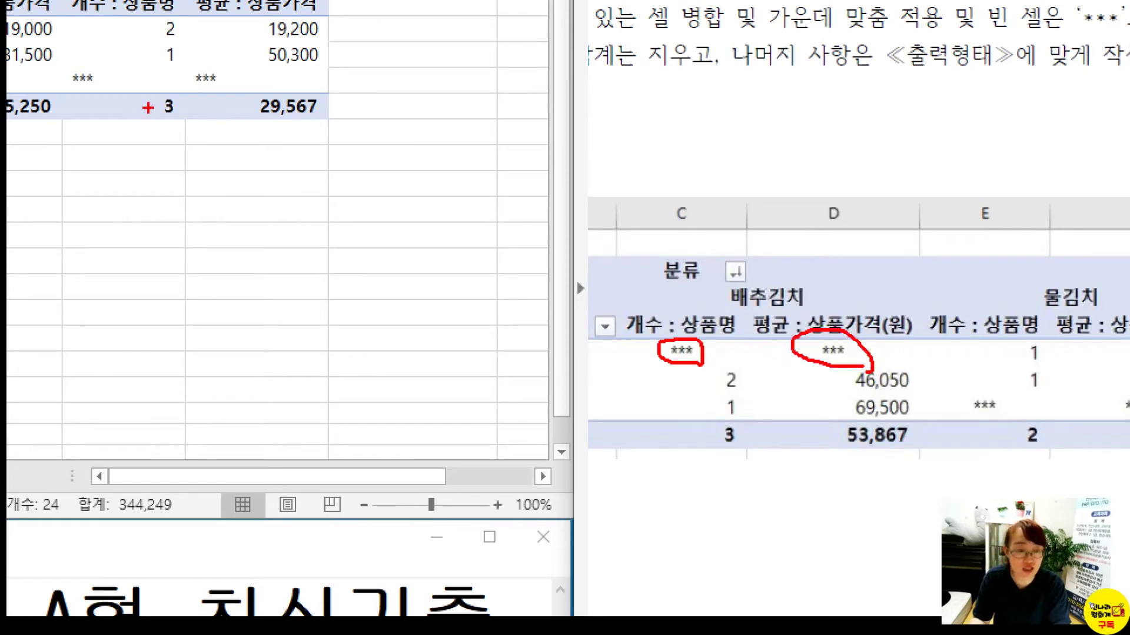
Center the *** placeholders in the pivot table's value cells C5:H8
{"action": "left_click_drag", "start_coordinate": [186, 62], "coordinate": [186, 125]}
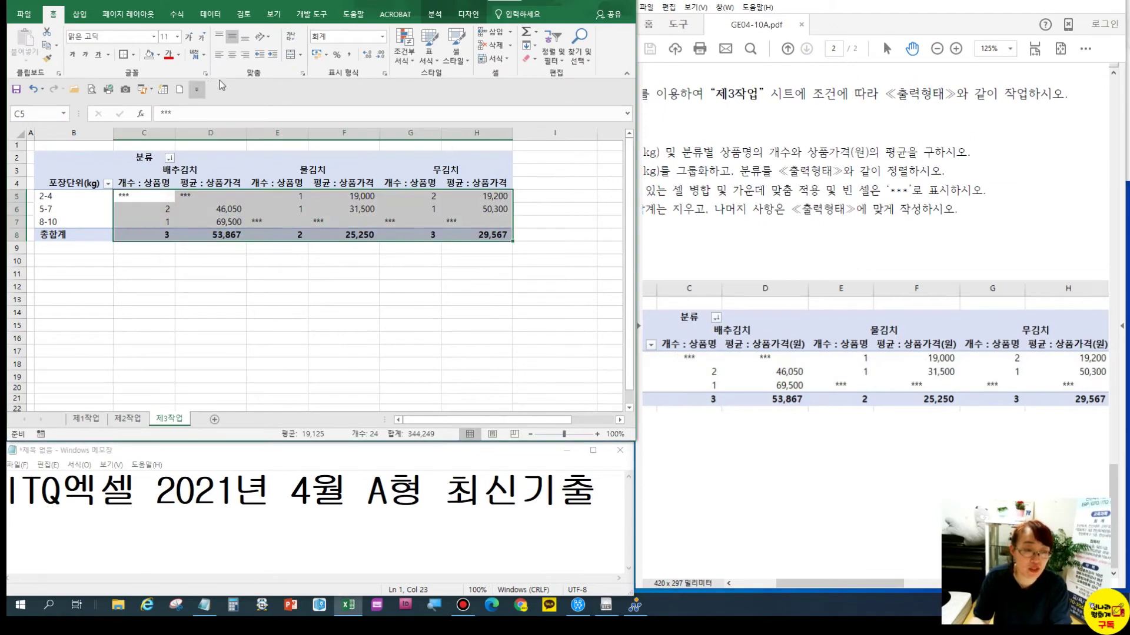
{"action": "left_click", "coordinate": [233, 54]}
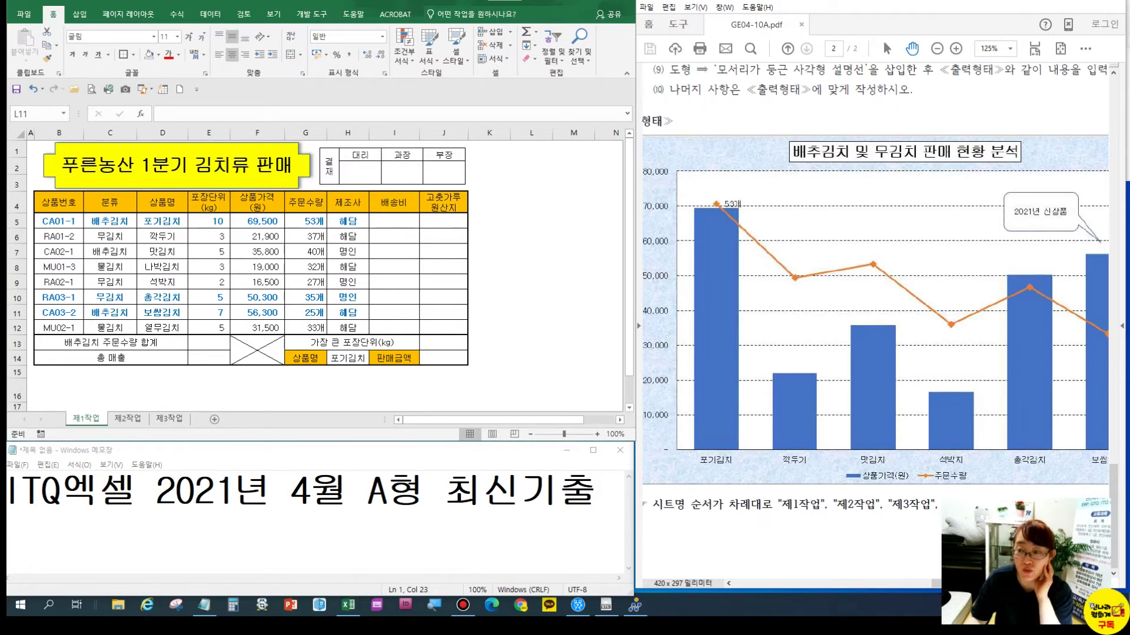
Mark up the 포기김치 axis label and legend on the reference chart, then clear the marks
{"action": "left_click_drag", "start_coordinate": [712, 468], "coordinate": [720, 464]}
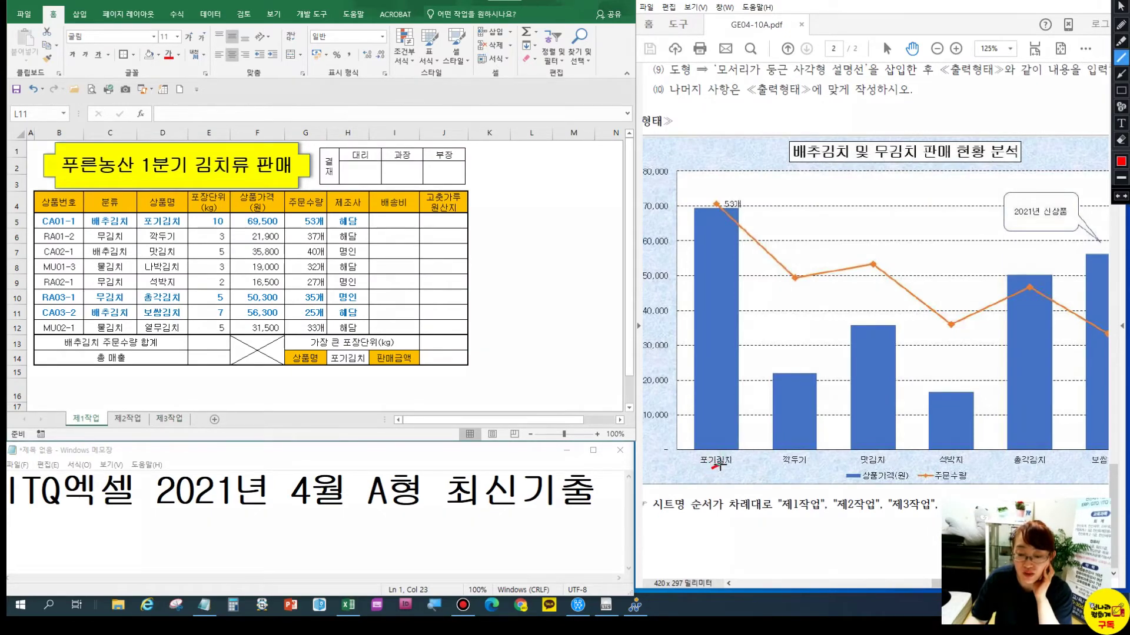
{"action": "left_click", "coordinate": [1121, 90]}
{"action": "left_click_drag", "start_coordinate": [697, 453], "coordinate": [738, 465]}
{"action": "left_click_drag", "start_coordinate": [822, 466], "coordinate": [976, 484]}
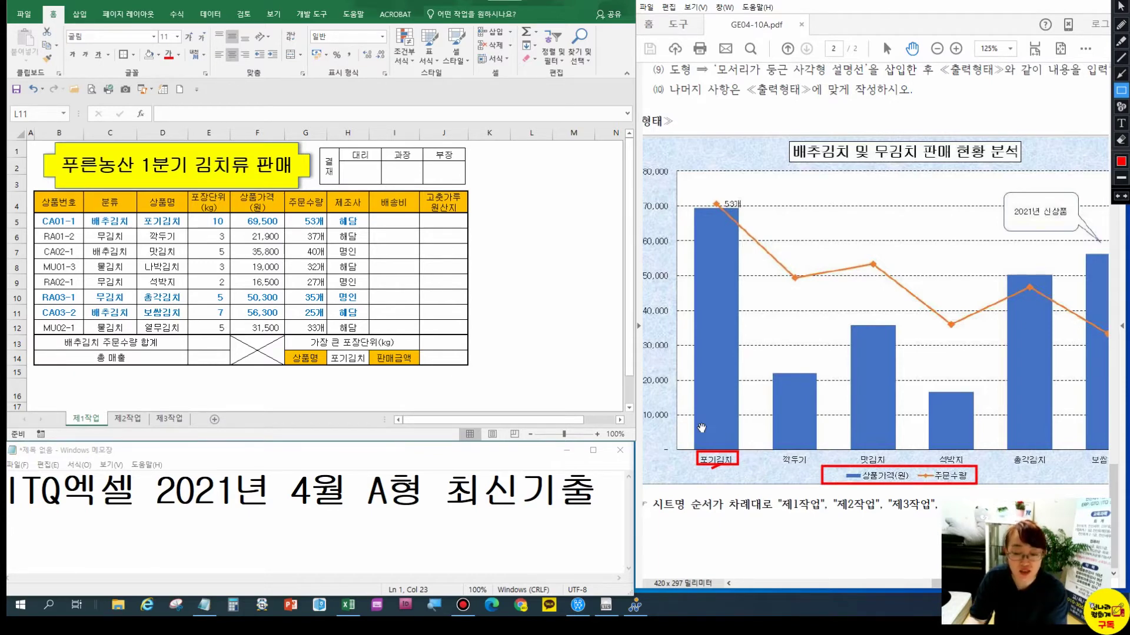
{"action": "key", "text": "Escape"}
Select D4:D12 together with F4:G12 on 제1작업 as the chart data
{"action": "left_click_drag", "start_coordinate": [162, 203], "coordinate": [172, 324]}
{"action": "left_click_drag", "start_coordinate": [266, 203], "coordinate": [303, 329]}
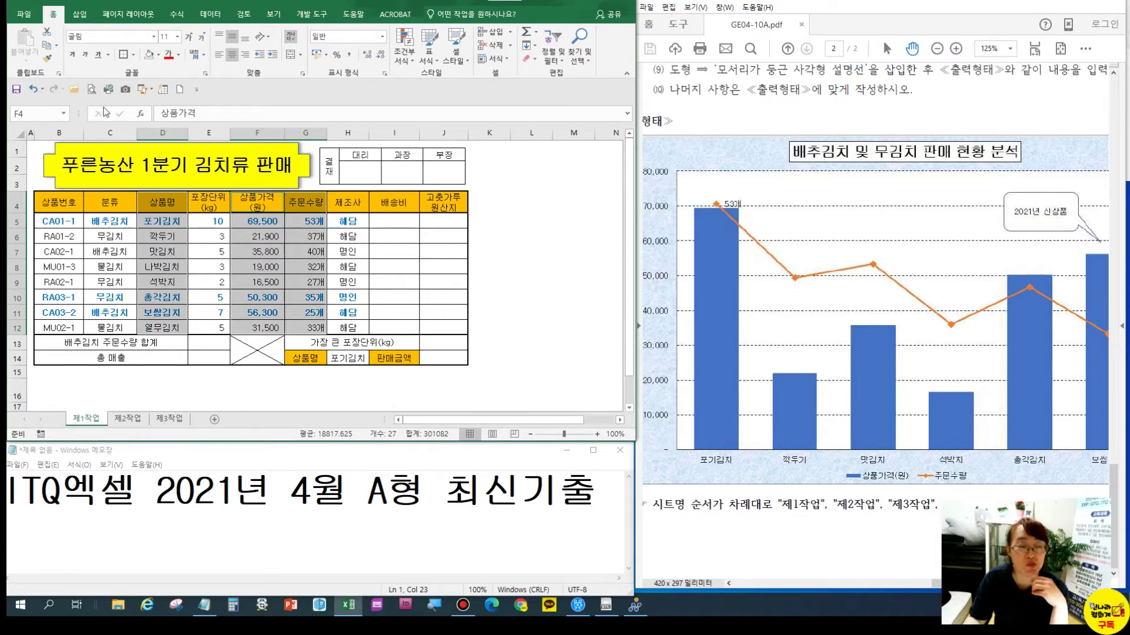
{"action": "left_click", "coordinate": [81, 17]}
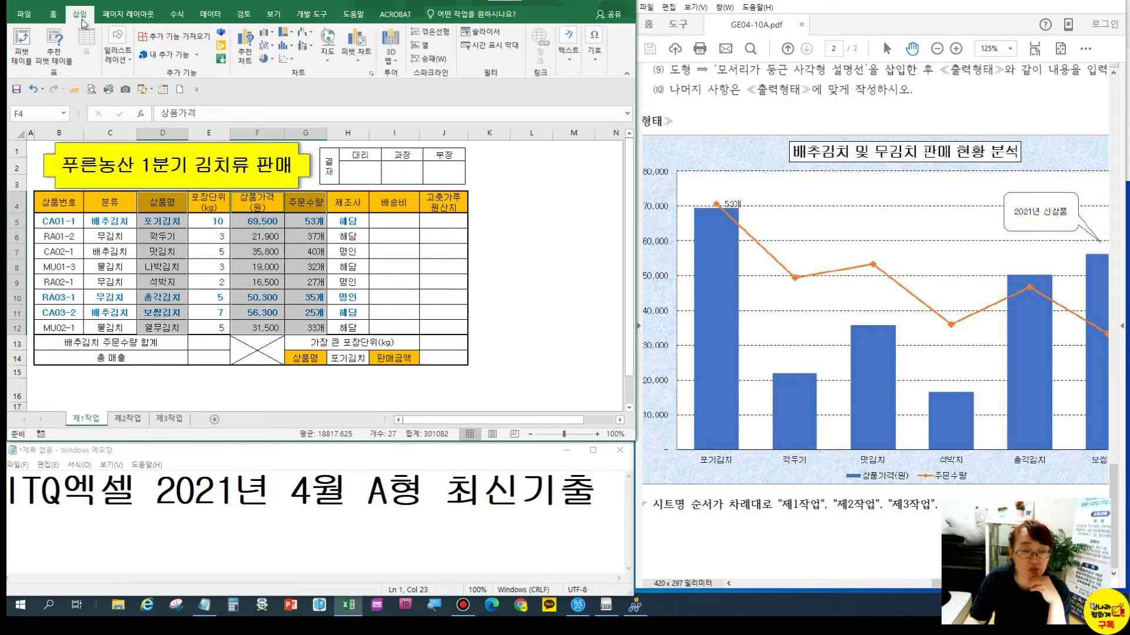
Insert a clustered column chart and move it to a new sheet 제4작업 placed after 제3작업
{"action": "left_click", "coordinate": [266, 32]}
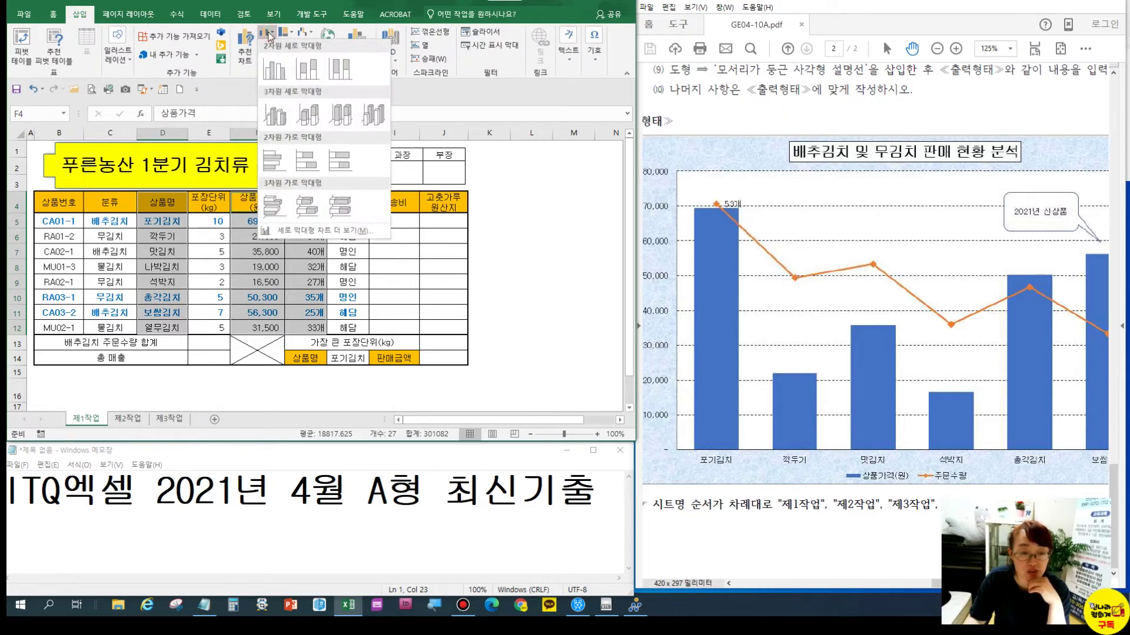
{"action": "left_click", "coordinate": [268, 71]}
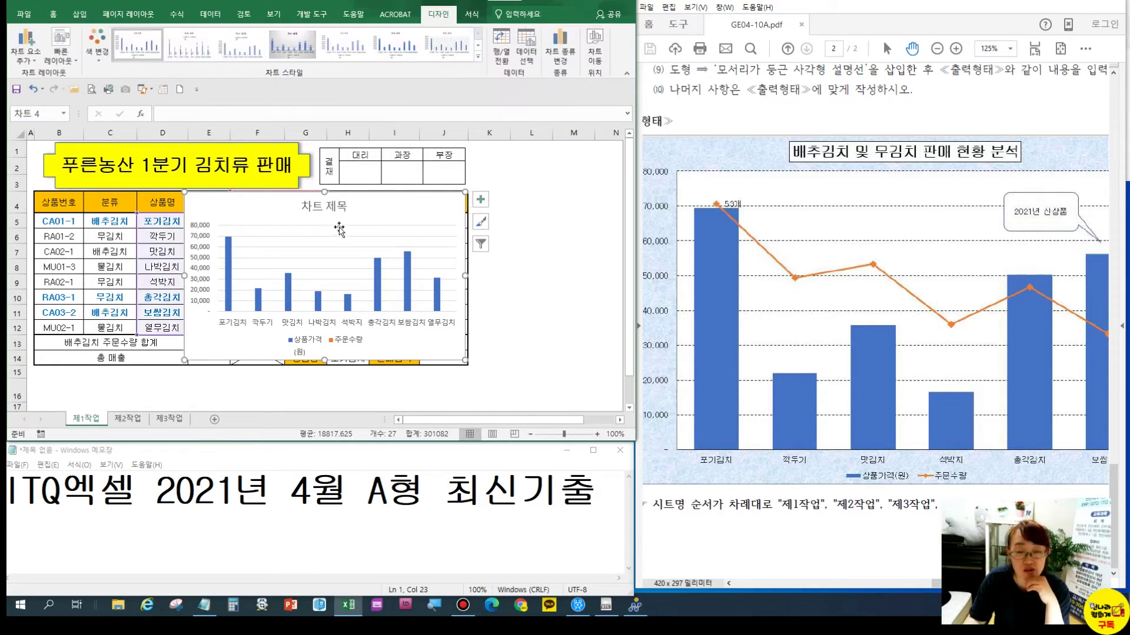
{"action": "left_click", "coordinate": [594, 53]}
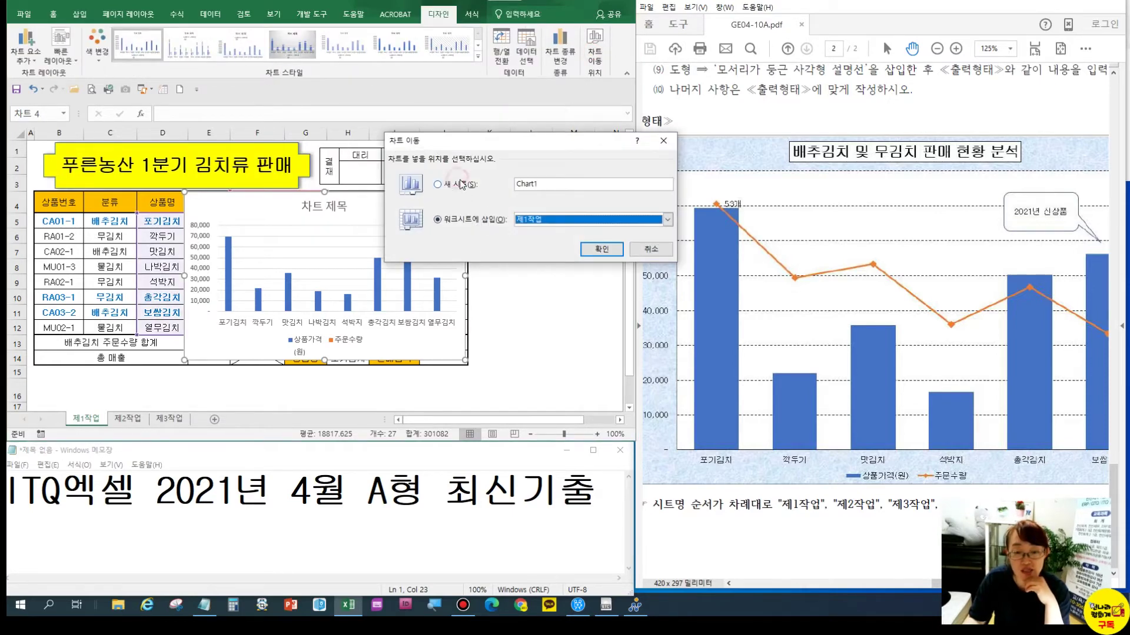
{"action": "left_click", "coordinate": [462, 184]}
{"action": "type", "text": "제"}
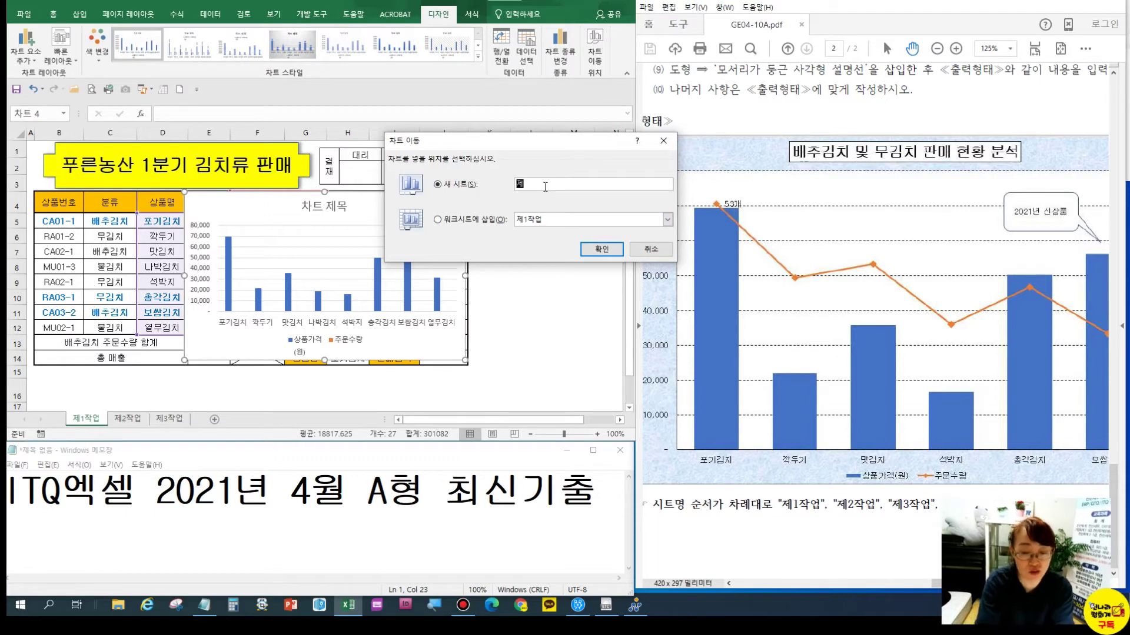
{"action": "type", "text": "4작업"}
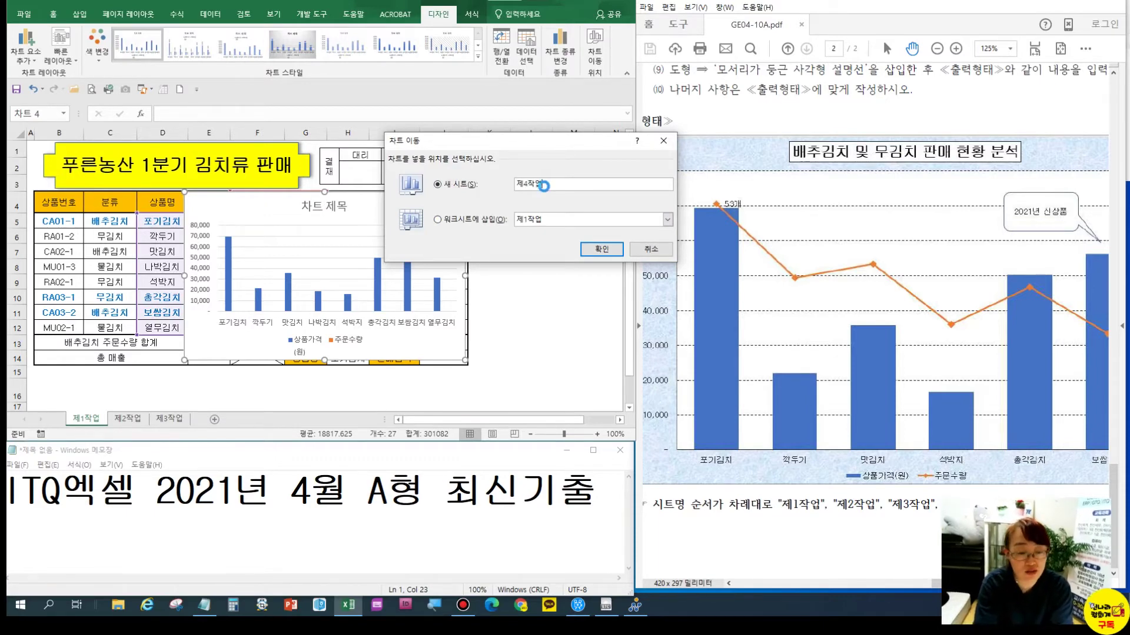
{"action": "key", "text": "Return"}
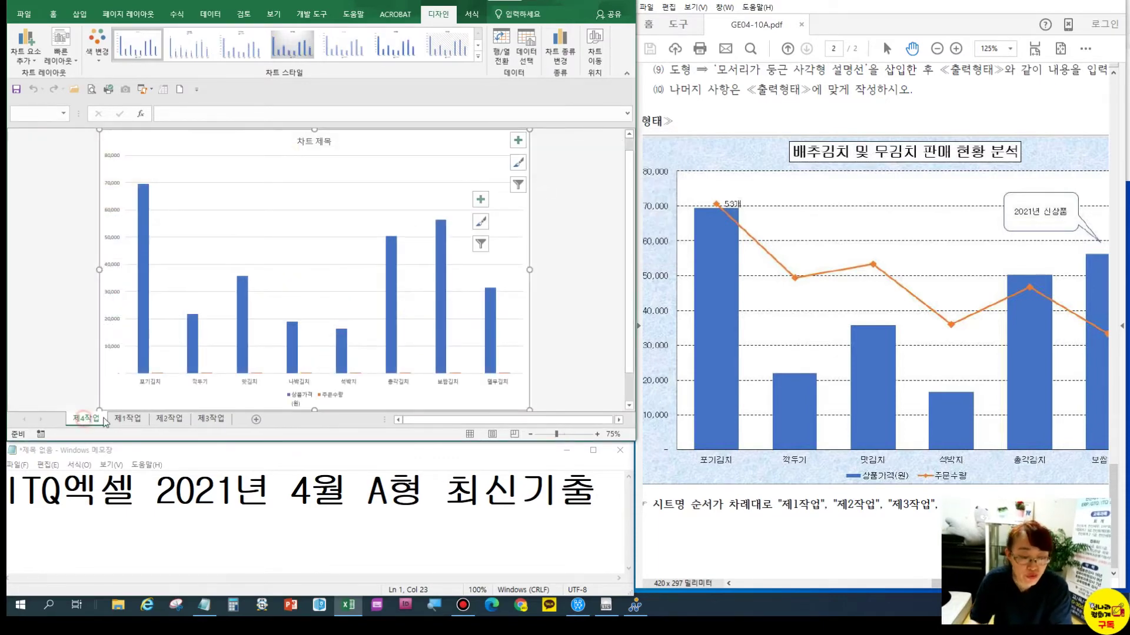
{"action": "left_click_drag", "start_coordinate": [236, 407], "coordinate": [236, 420]}
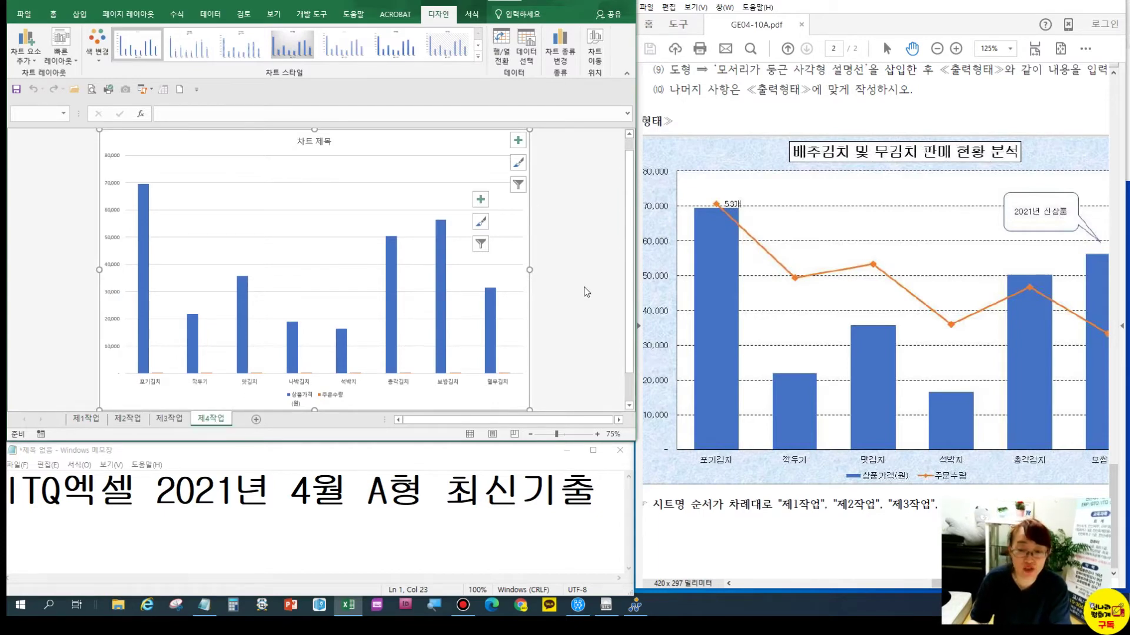
Open the chart's Select Data dialog and switch rows and columns
{"action": "scroll", "coordinate": [717, 125], "scroll_direction": "up", "scroll_amount": 5}
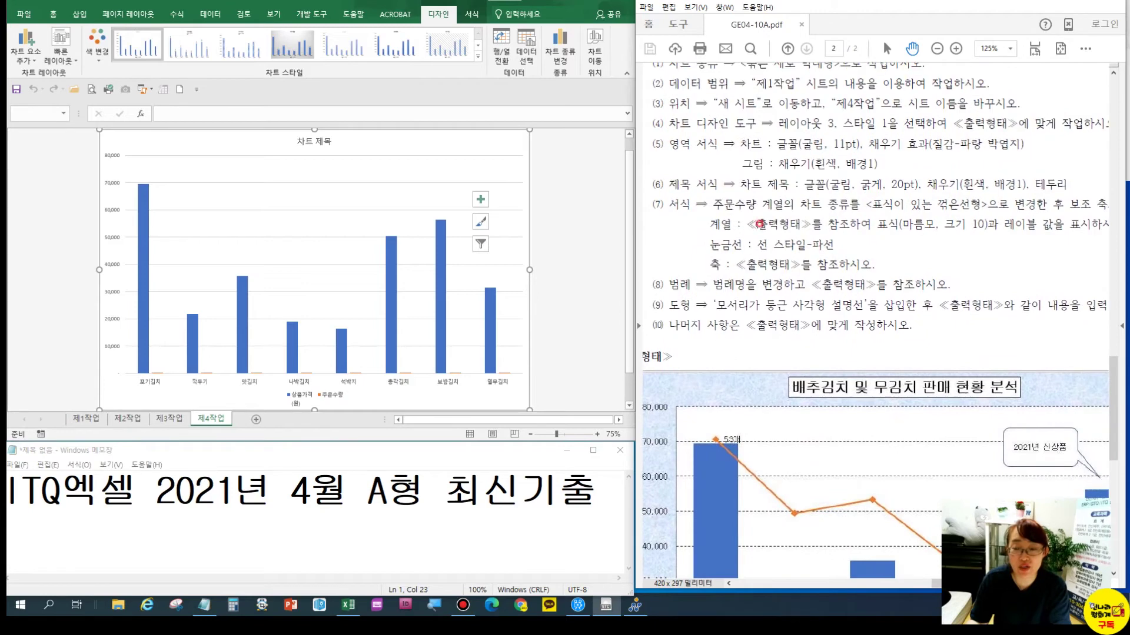
{"action": "scroll", "coordinate": [759, 224], "scroll_direction": "up", "scroll_amount": 2}
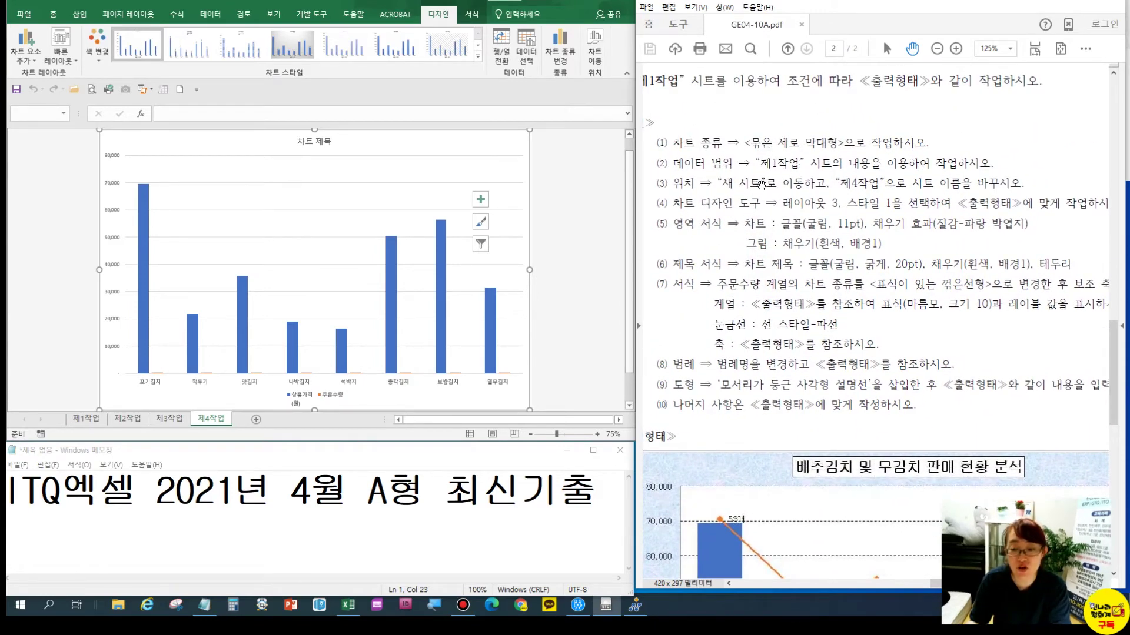
{"action": "scroll", "coordinate": [735, 220], "scroll_direction": "down", "scroll_amount": 6}
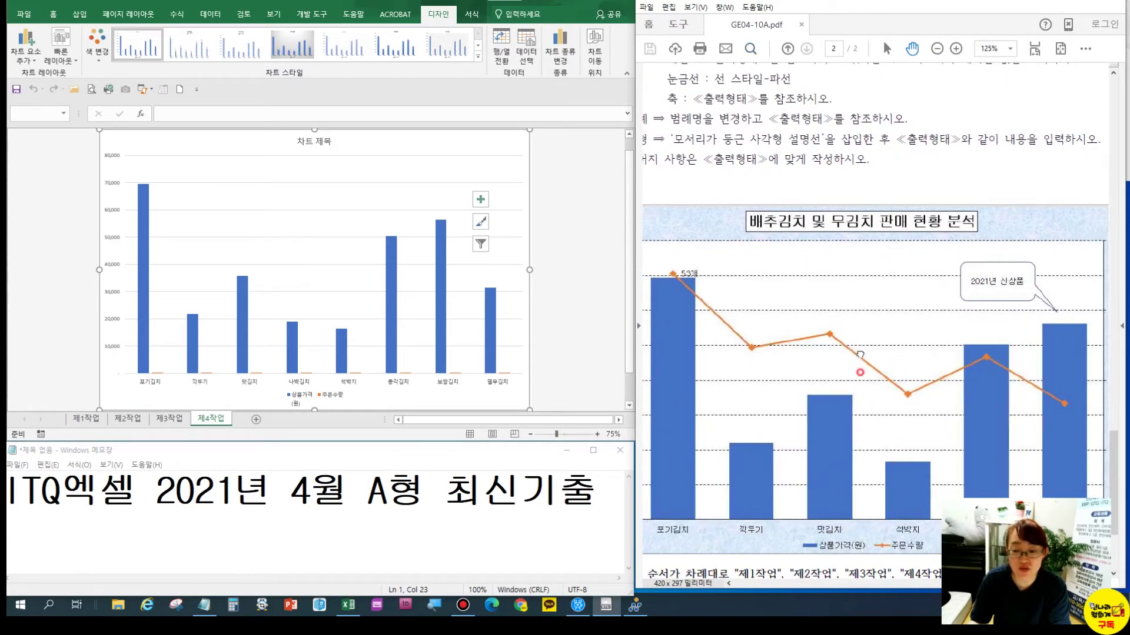
{"action": "scroll", "coordinate": [706, 83], "scroll_direction": "down", "scroll_amount": 2}
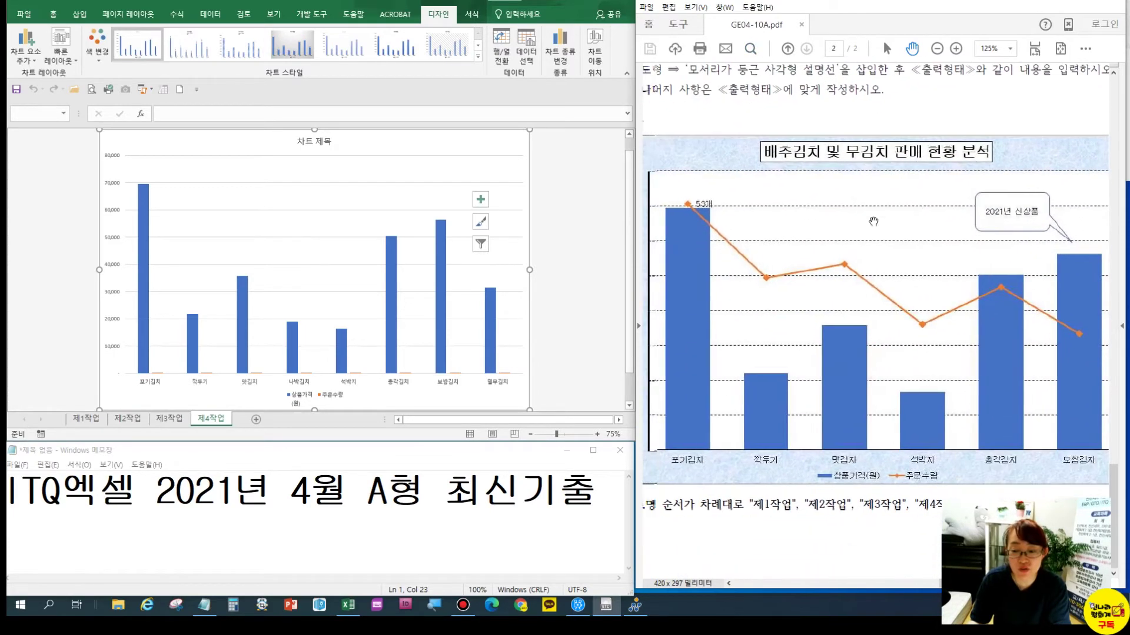
{"action": "left_click", "coordinate": [532, 46]}
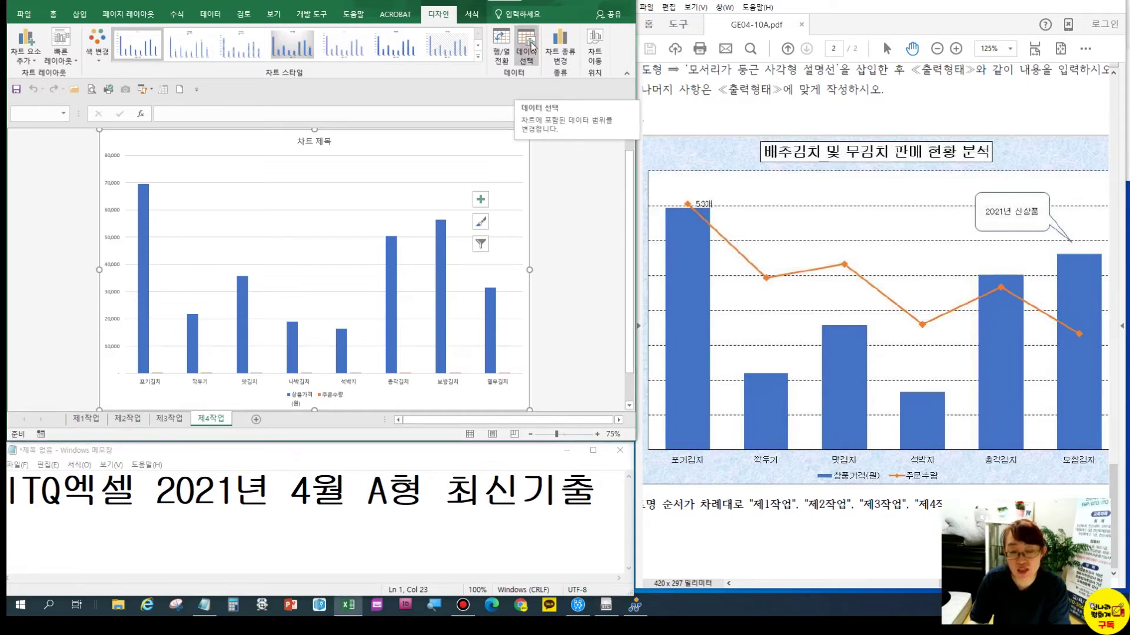
{"action": "left_click", "coordinate": [532, 45]}
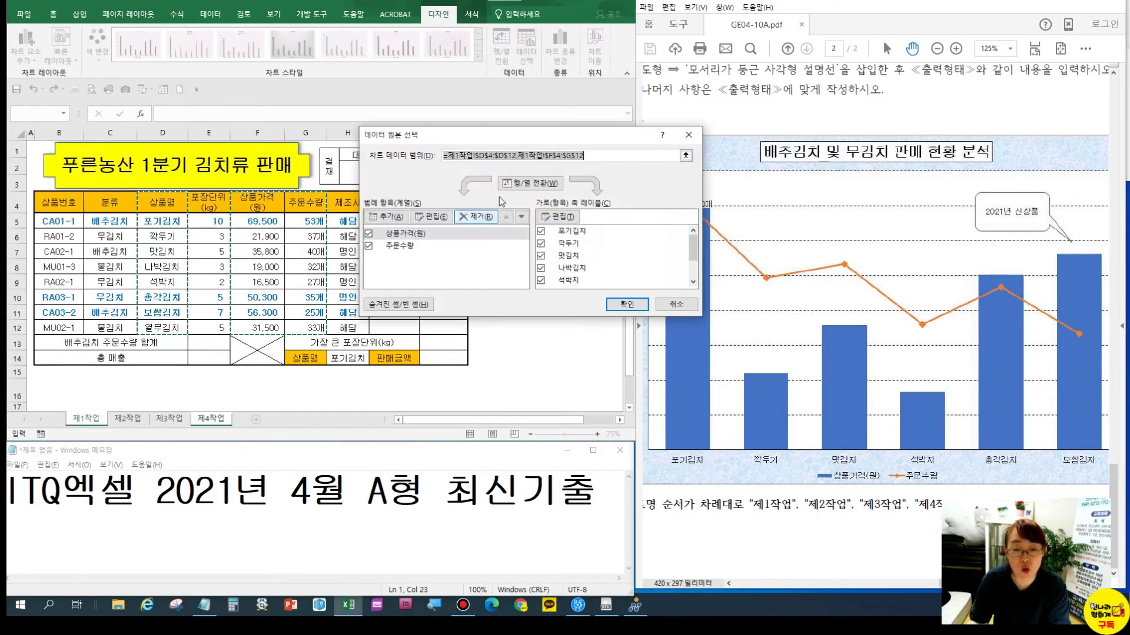
{"action": "left_click", "coordinate": [514, 186]}
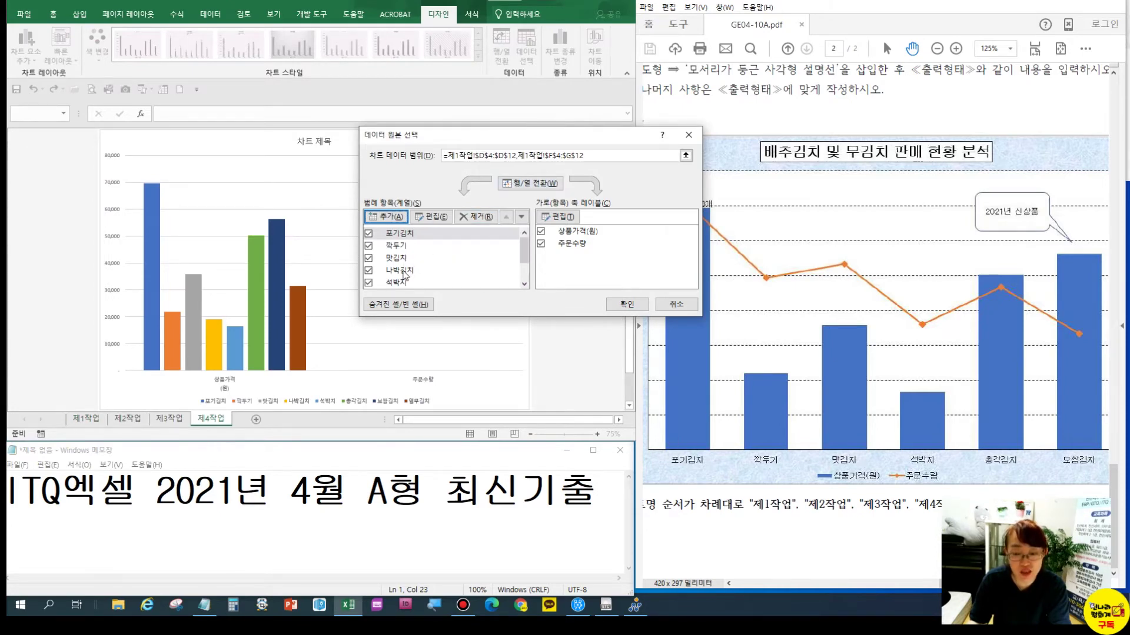
Remove 나박김치 and 열무김치, switch rows/columns back, and apply the data changes
{"action": "left_click", "coordinate": [404, 271]}
{"action": "left_click", "coordinate": [459, 219]}
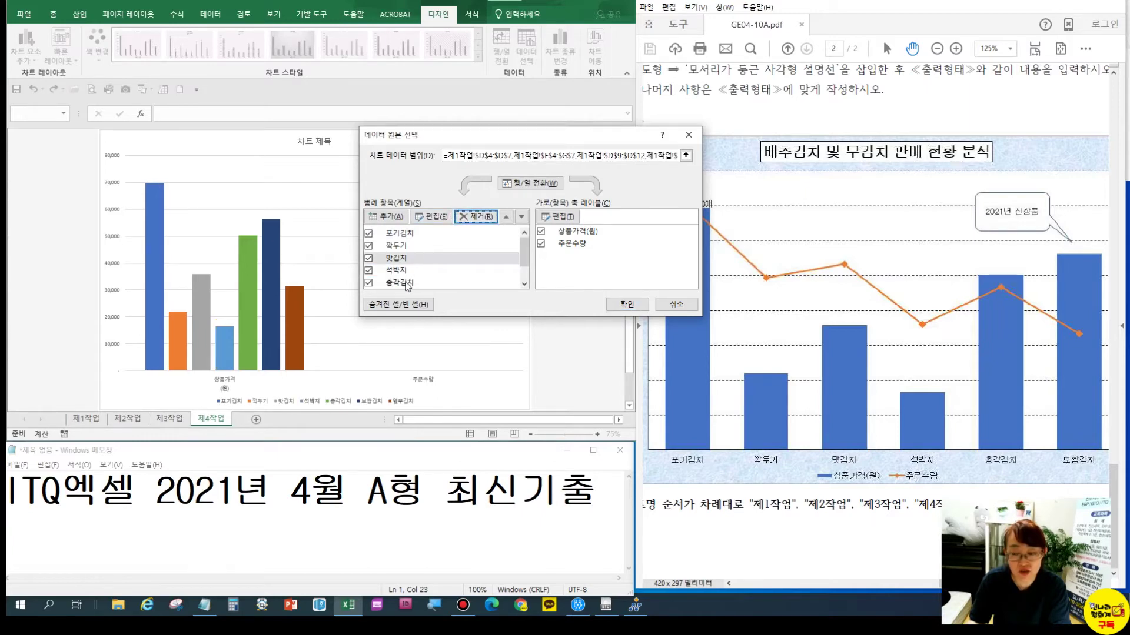
{"action": "scroll", "coordinate": [525, 260], "scroll_direction": "down", "scroll_amount": 1}
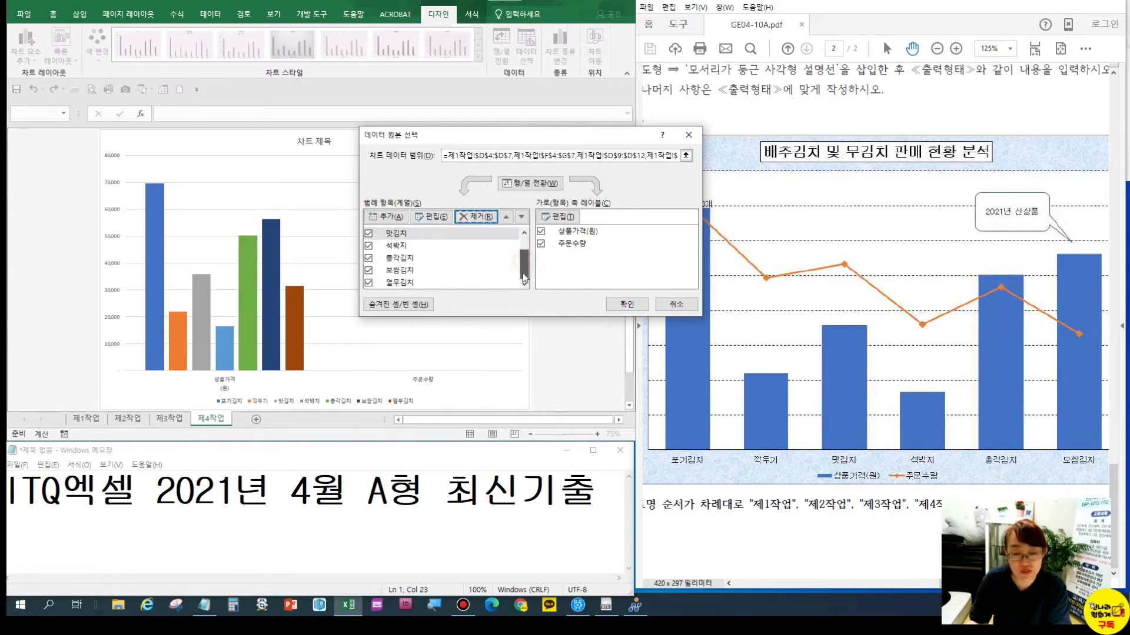
{"action": "left_click", "coordinate": [407, 285]}
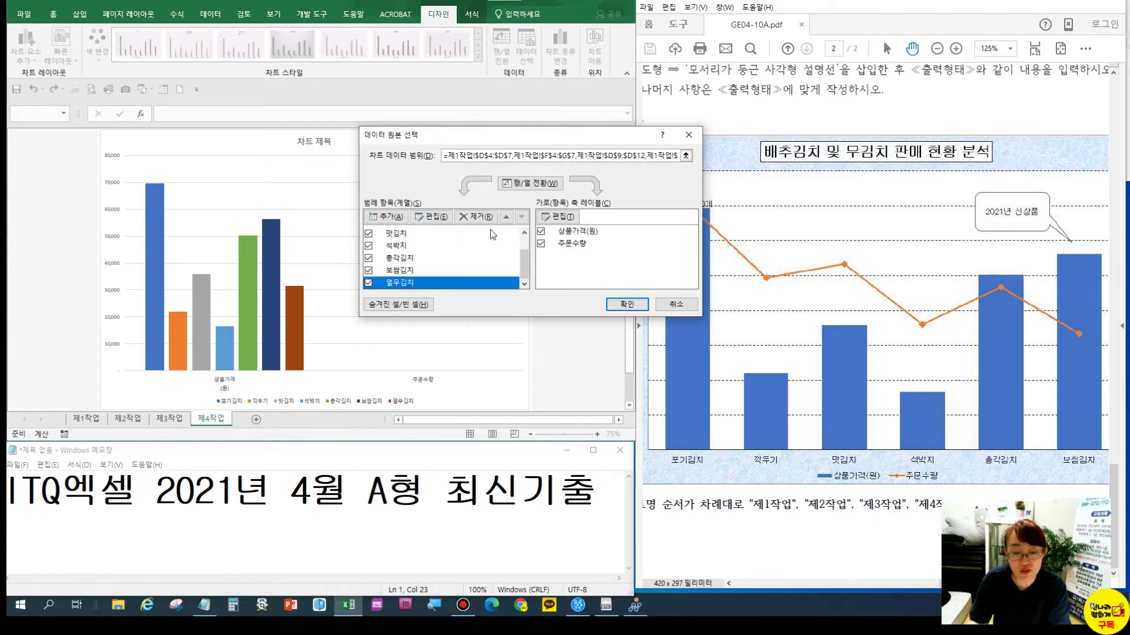
{"action": "left_click", "coordinate": [478, 217]}
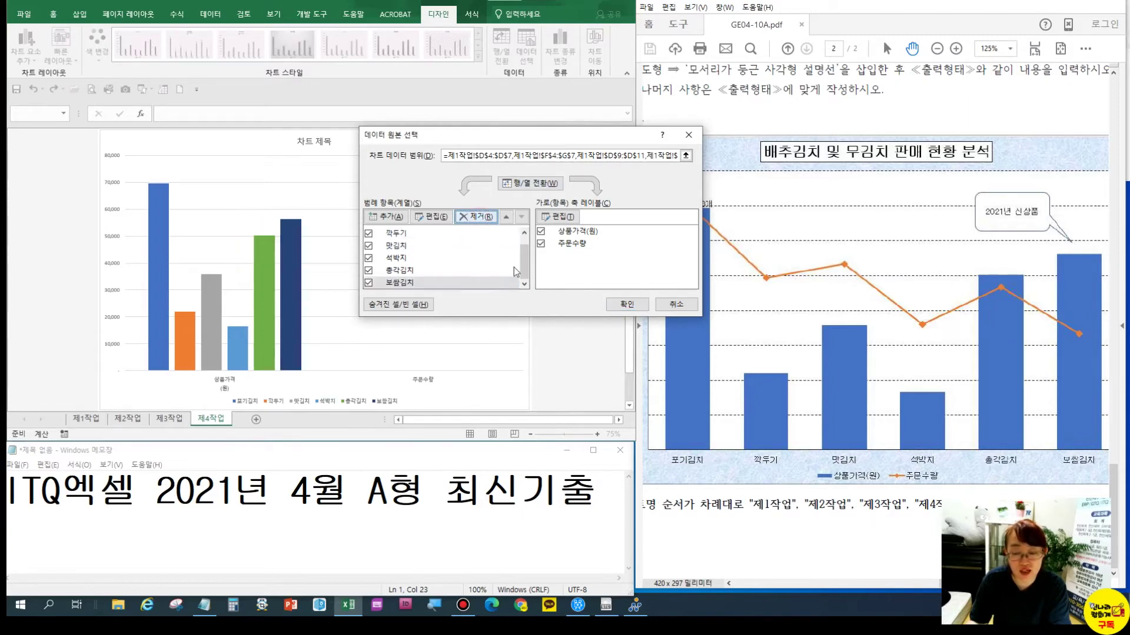
{"action": "left_click_drag", "start_coordinate": [961, 383], "coordinate": [977, 384]}
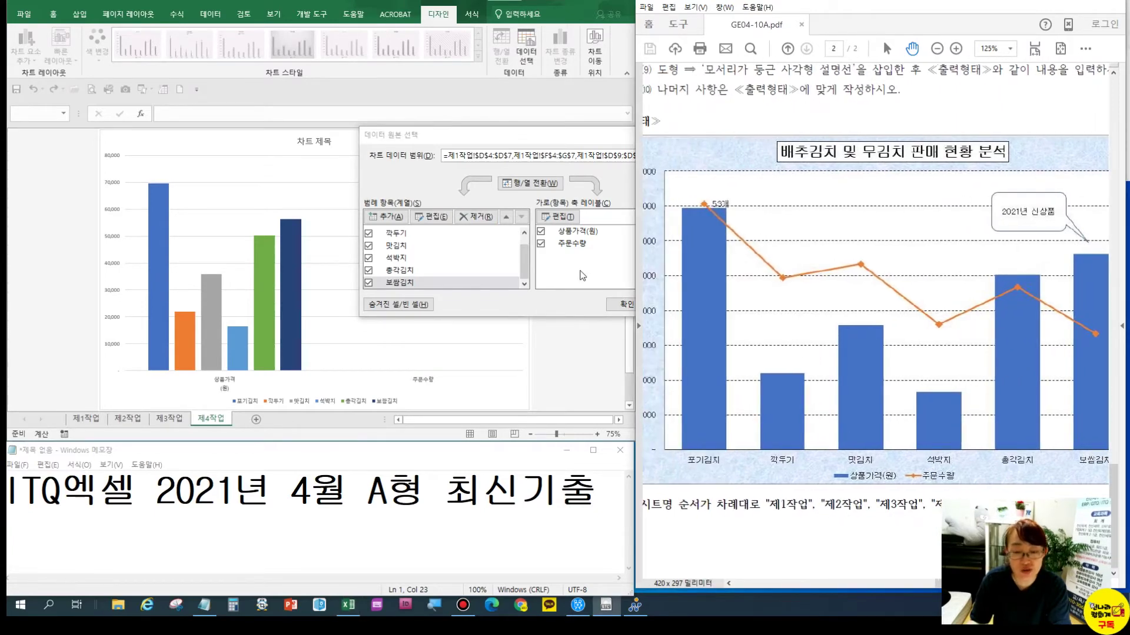
{"action": "left_click", "coordinate": [523, 185]}
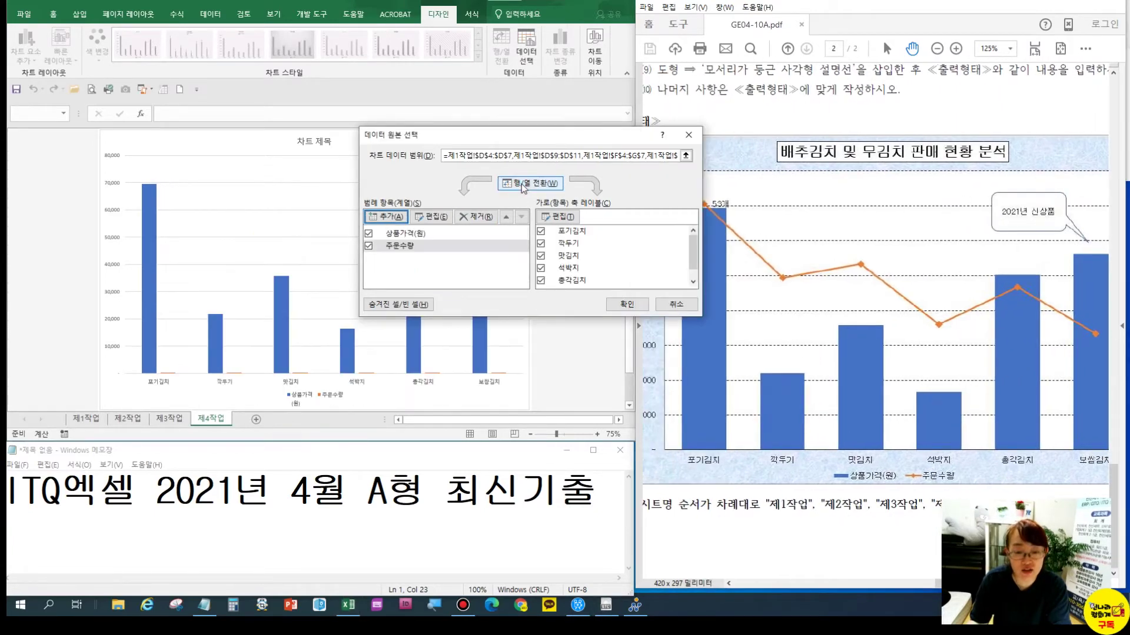
{"action": "left_click", "coordinate": [623, 308]}
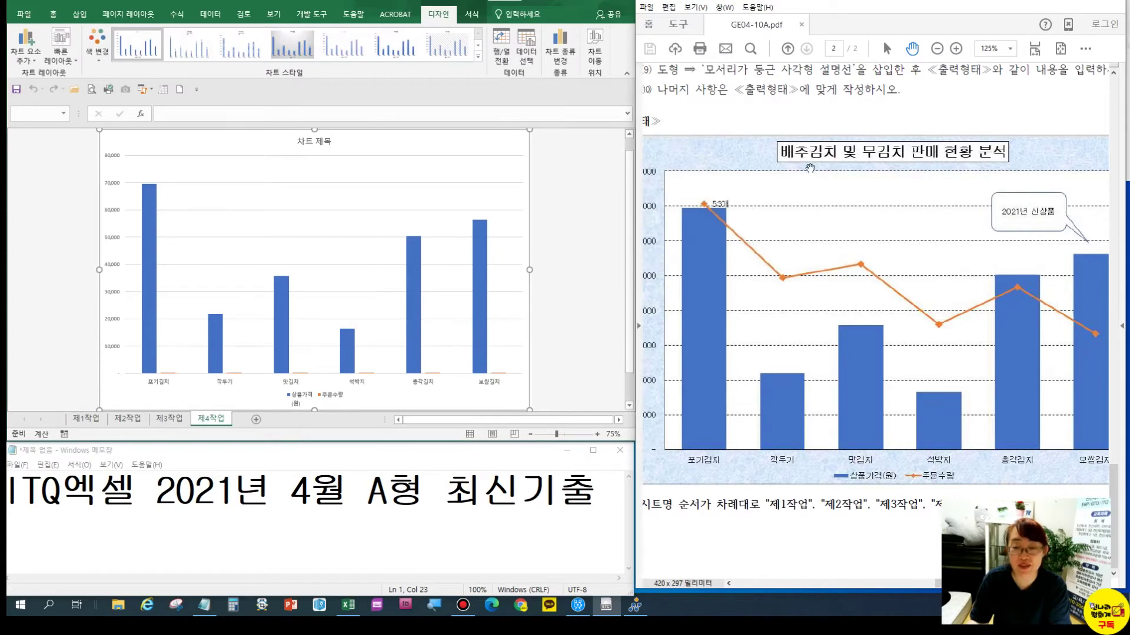
Apply Quick Layout 3 and chart Style 1 to the chart
{"action": "left_click_drag", "start_coordinate": [719, 131], "coordinate": [777, 364]}
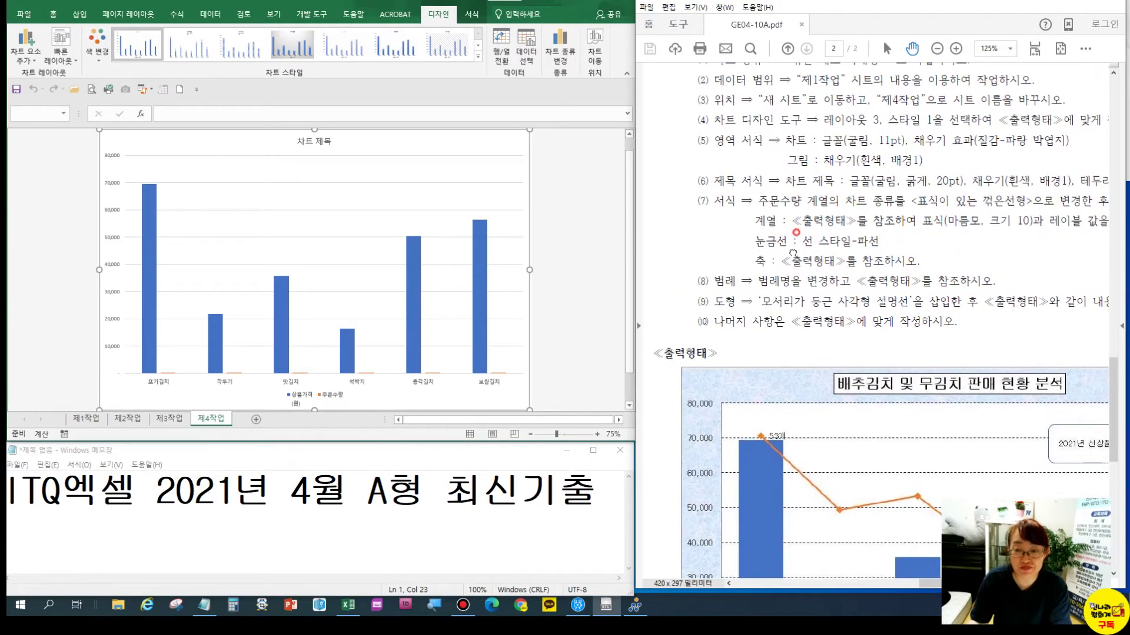
{"action": "left_click_drag", "start_coordinate": [787, 188], "coordinate": [781, 221]}
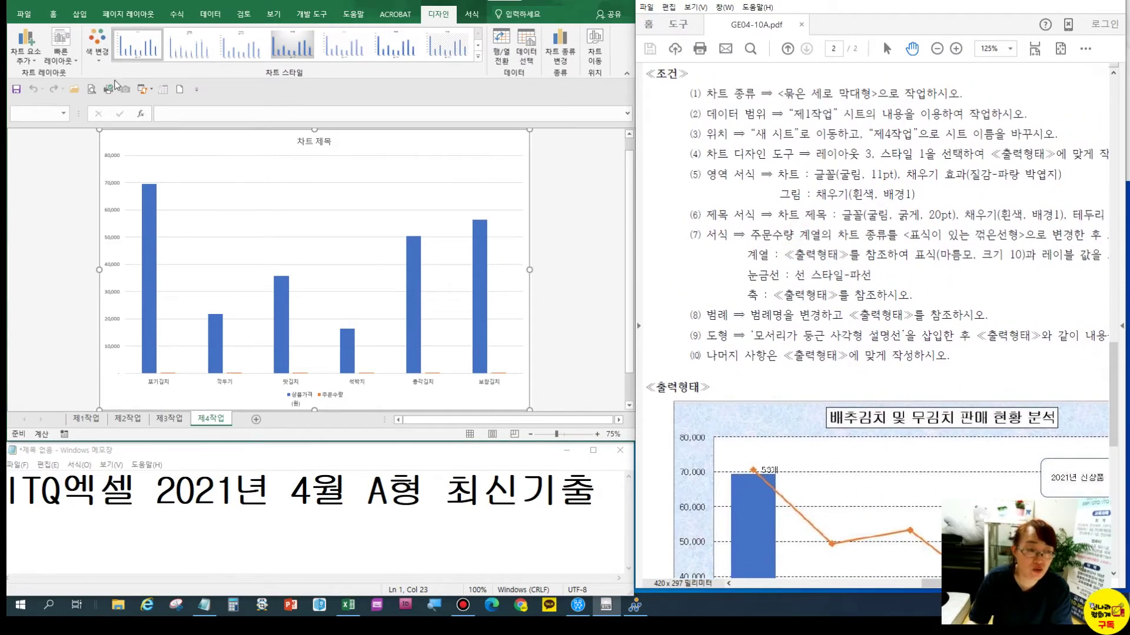
{"action": "left_click", "coordinate": [62, 56]}
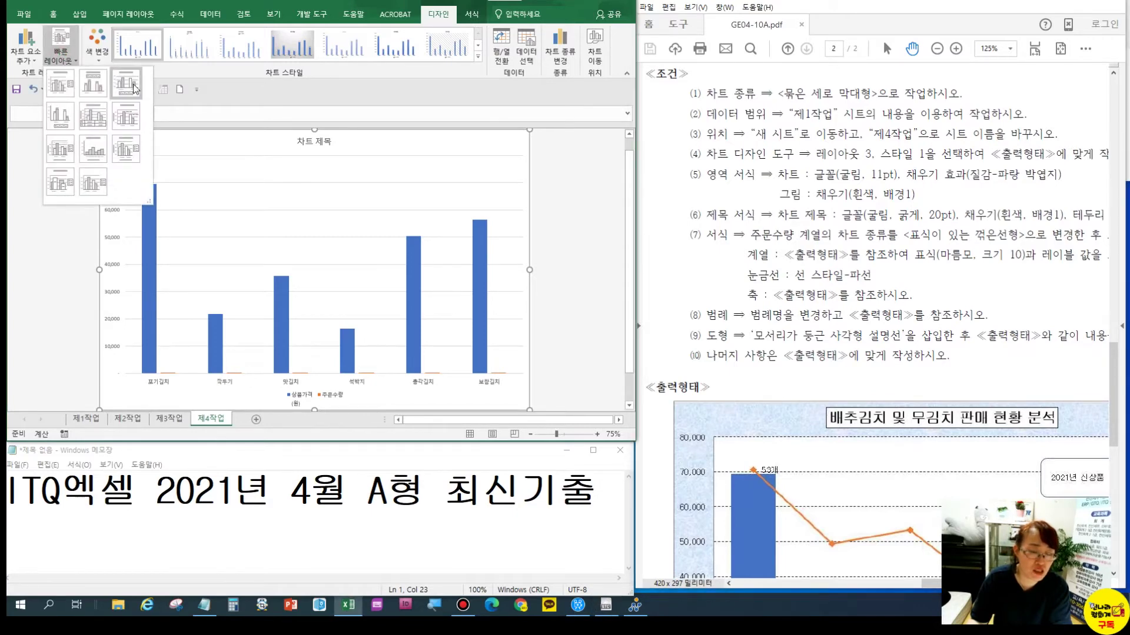
{"action": "left_click", "coordinate": [133, 88]}
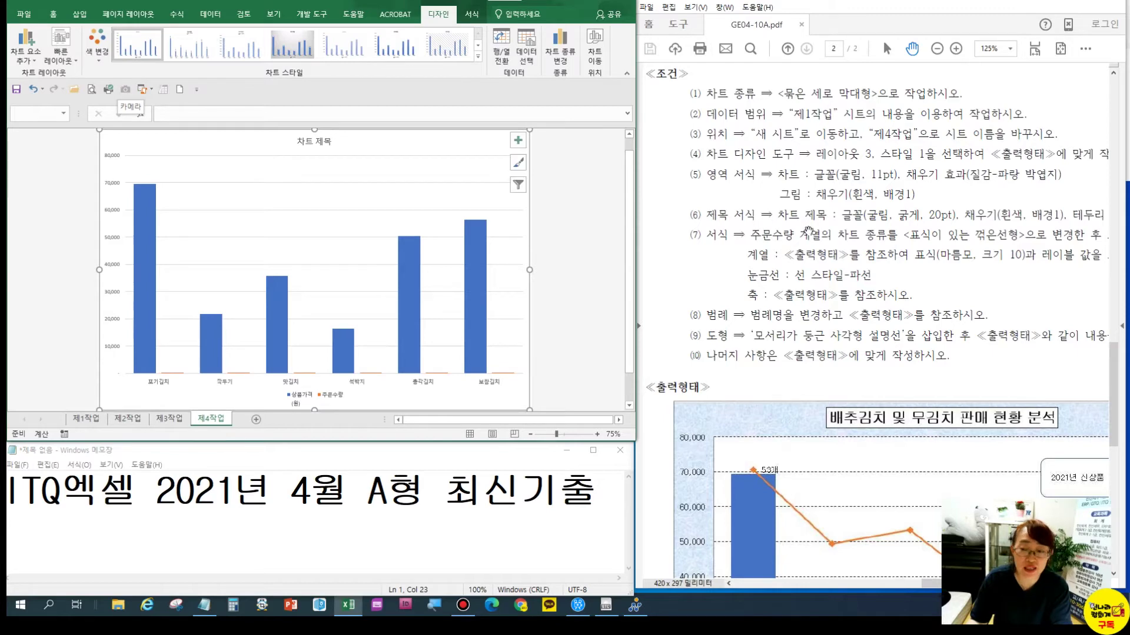
{"action": "left_click", "coordinate": [478, 57]}
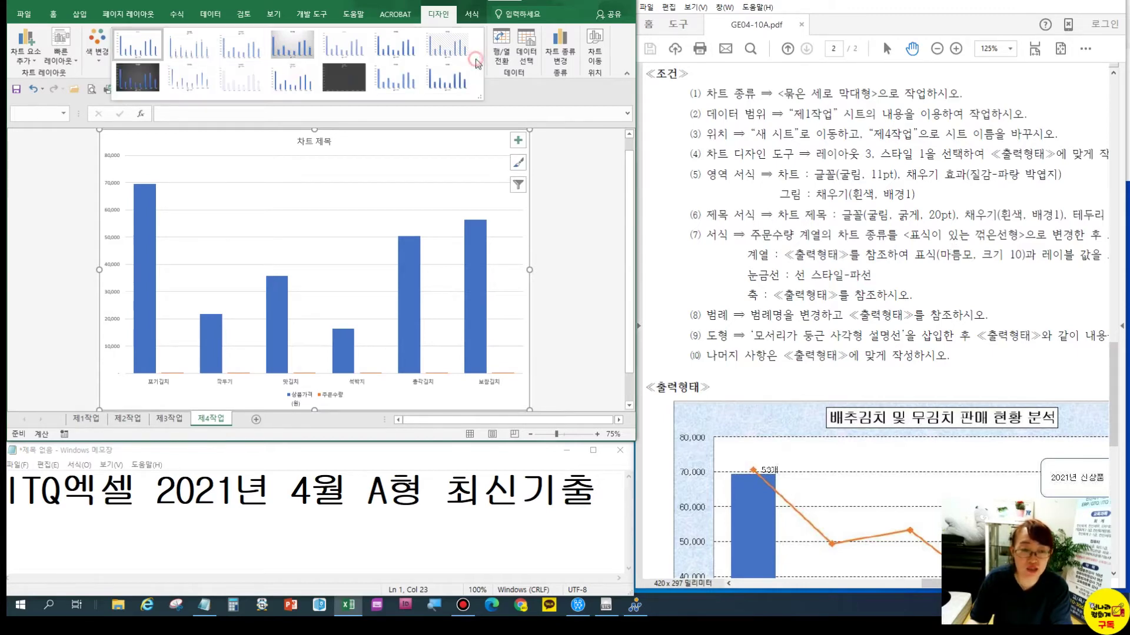
{"action": "left_click", "coordinate": [140, 52]}
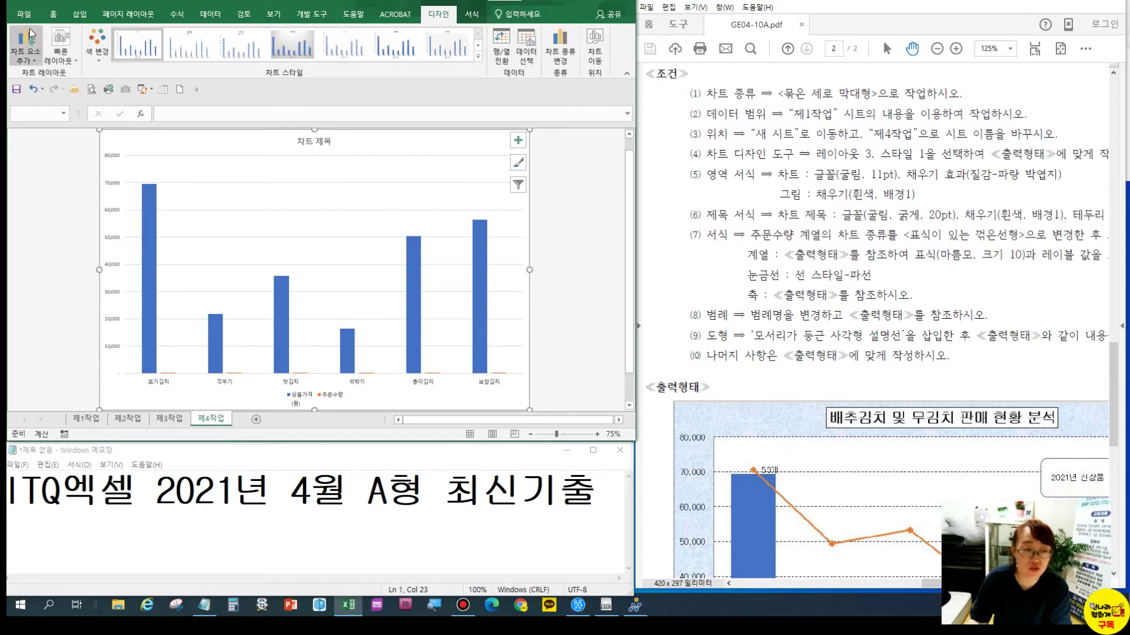
Set the chart's font to 굴림 at 11 pt
{"action": "left_click", "coordinate": [53, 14]}
{"action": "left_click", "coordinate": [127, 37]}
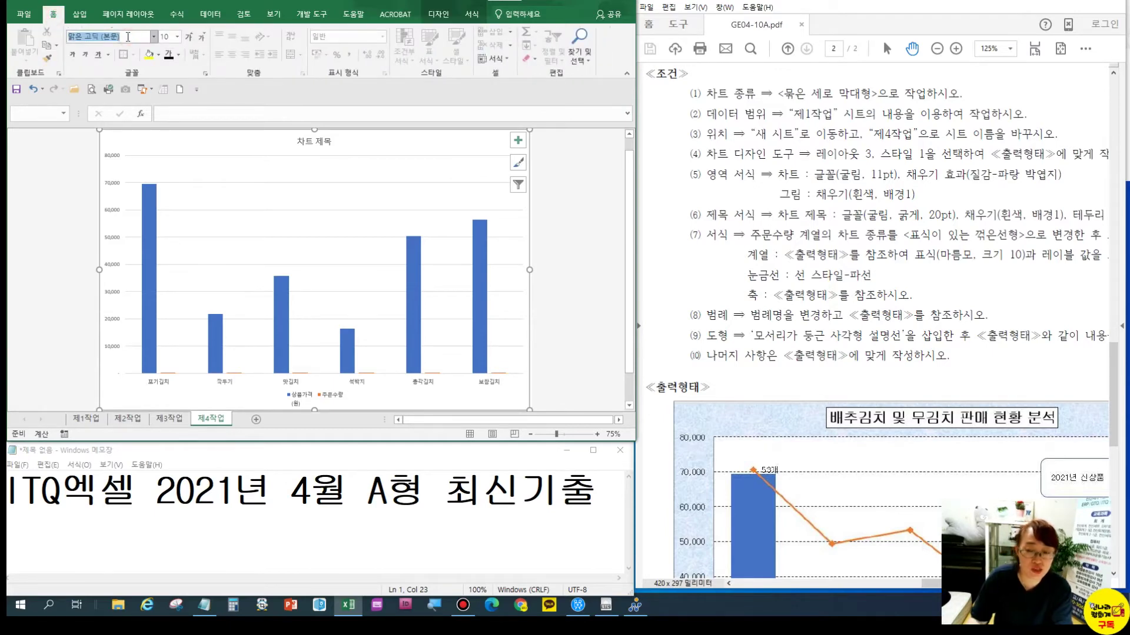
{"action": "type", "text": "굴림"}
{"action": "key", "text": "Return"}
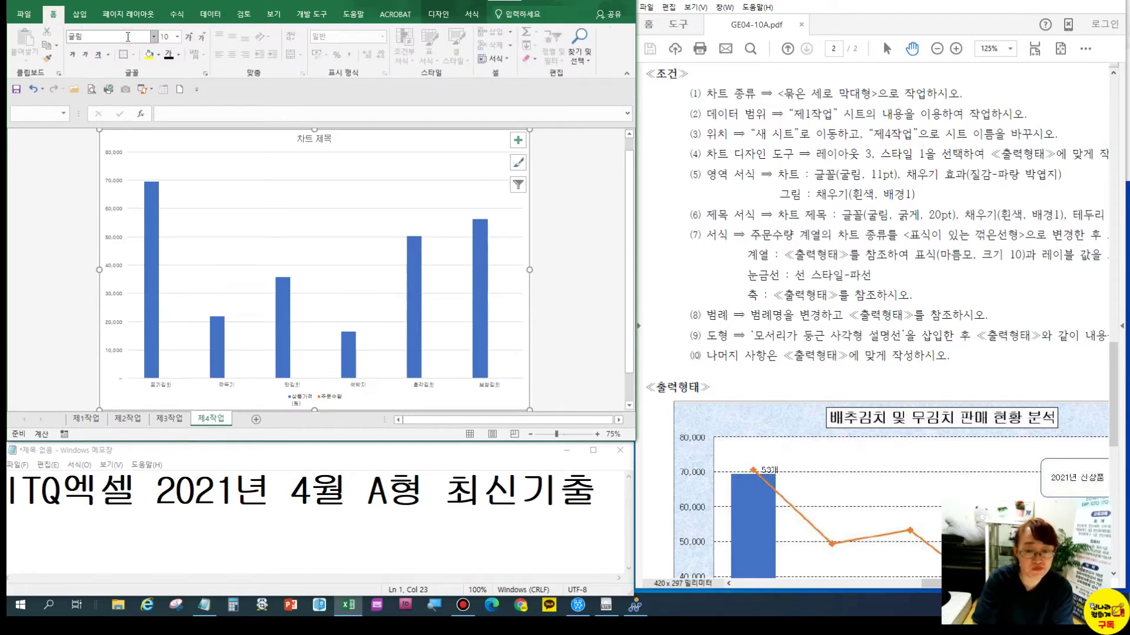
{"action": "left_click", "coordinate": [188, 38]}
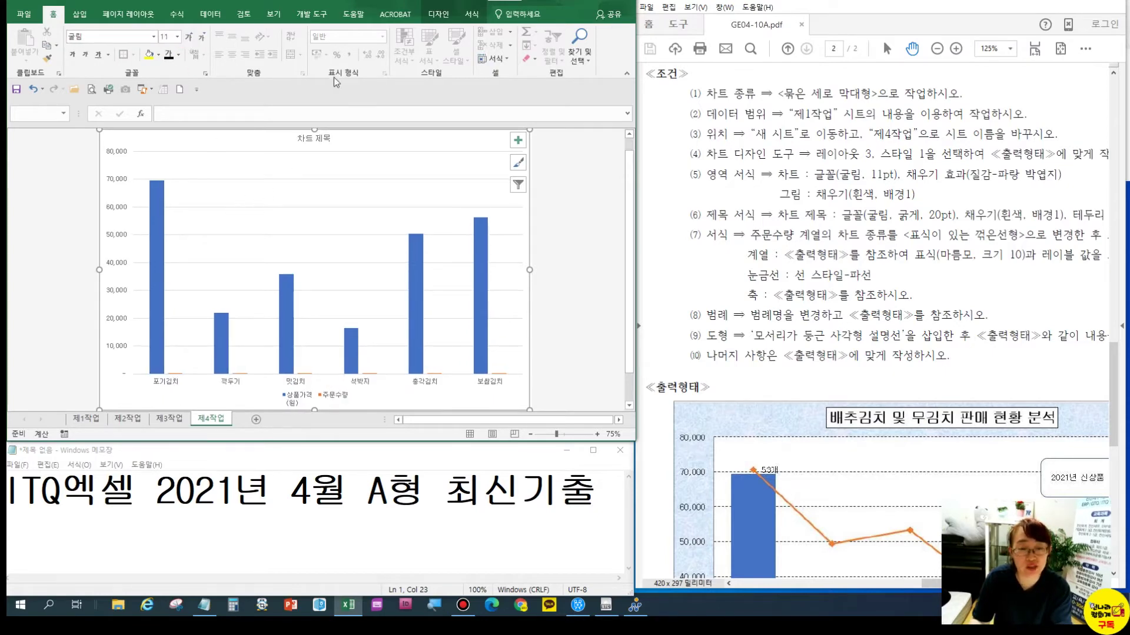
{"action": "left_click", "coordinate": [471, 14]}
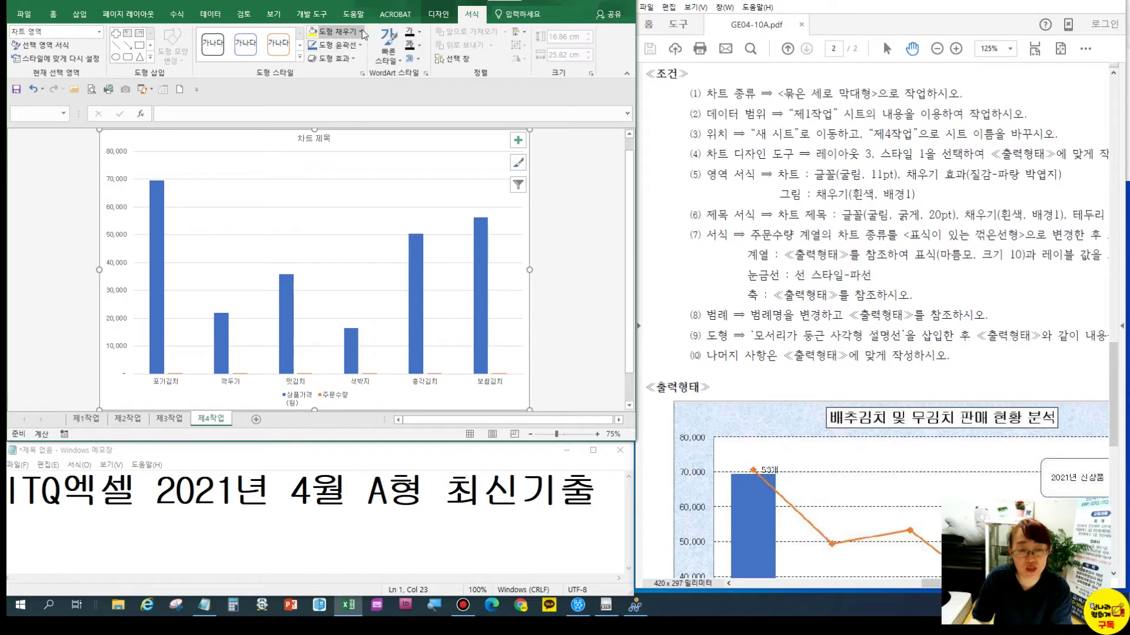
Fill the chart area with the 파랑 박엽지 texture
{"action": "left_click", "coordinate": [360, 32]}
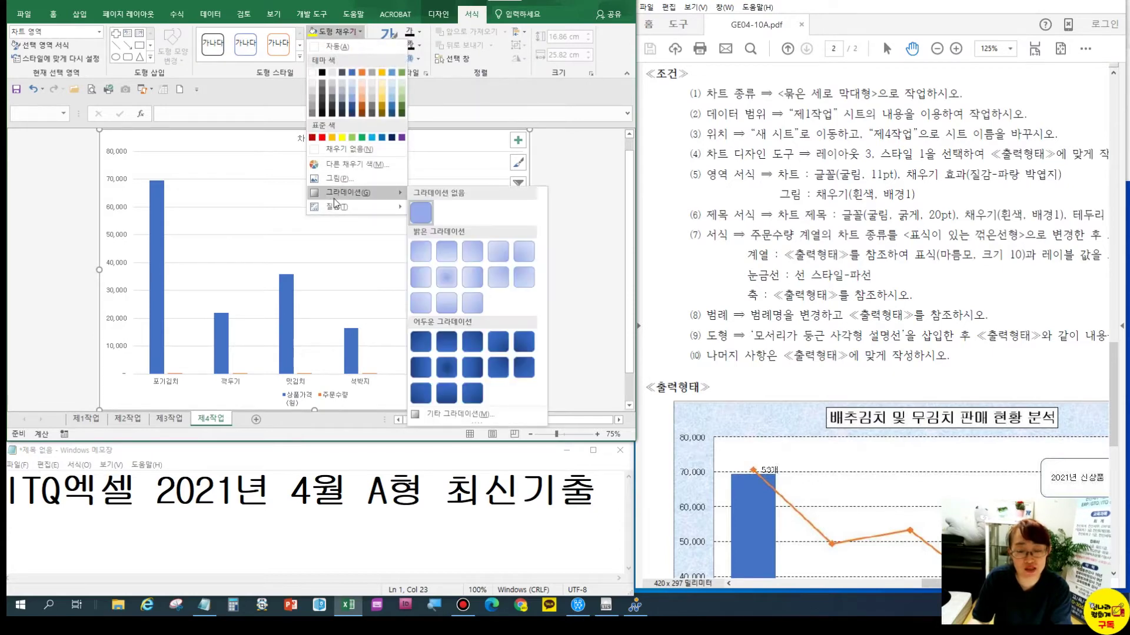
{"action": "mouse_move", "coordinate": [405, 210]}
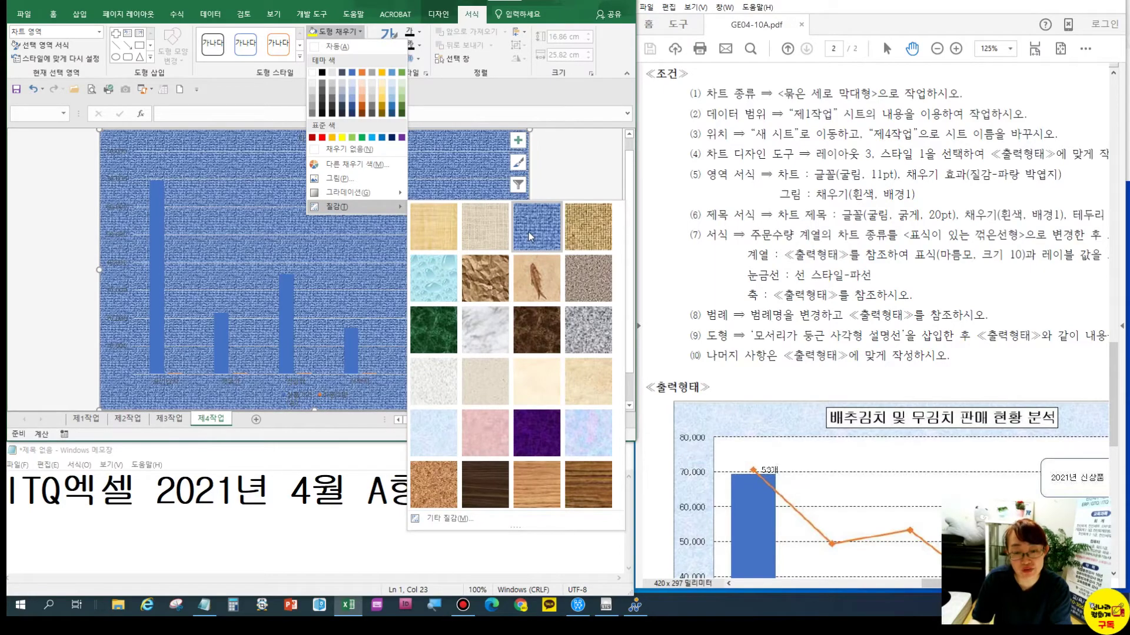
{"action": "left_click", "coordinate": [439, 441]}
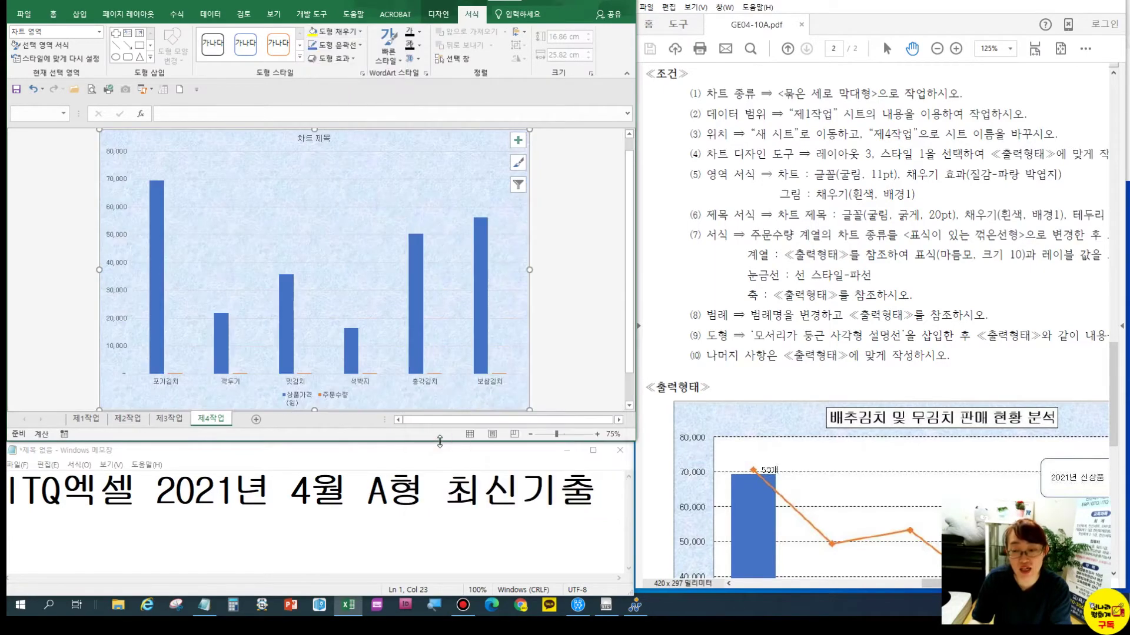
Select the plot area and bring up its Fill Color choices
{"action": "left_click", "coordinate": [305, 182]}
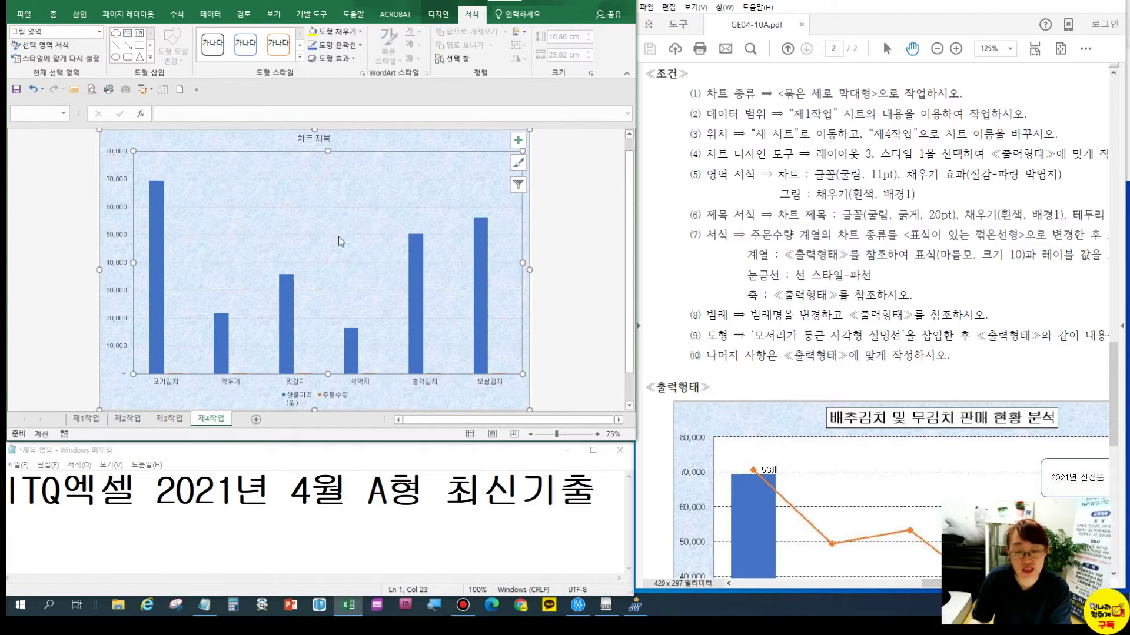
{"action": "left_click", "coordinate": [53, 14]}
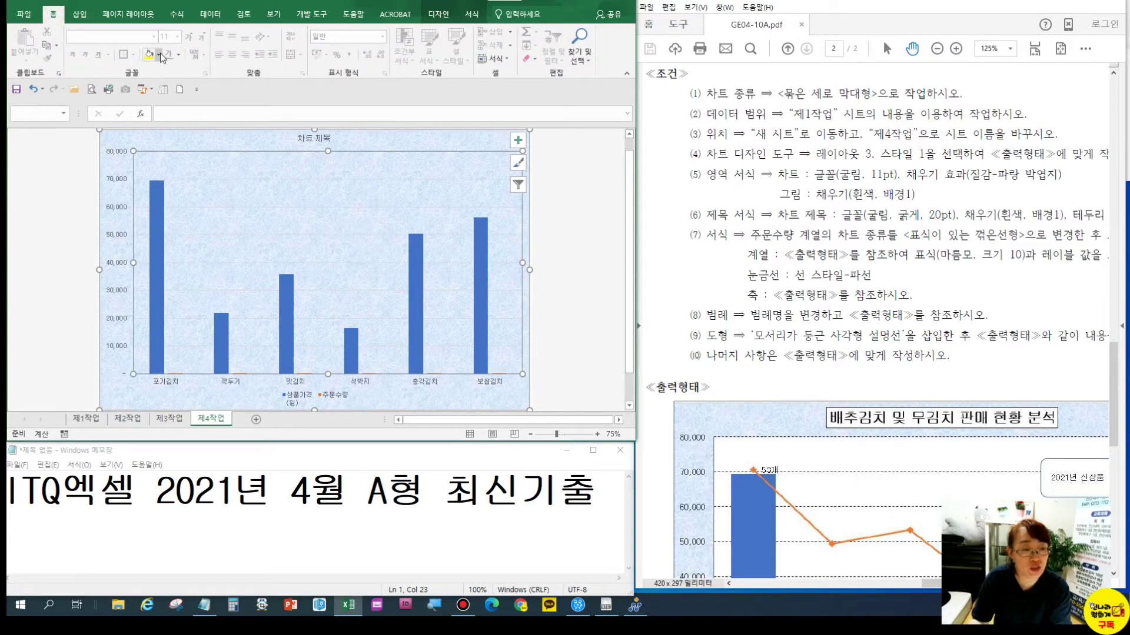
{"action": "left_click", "coordinate": [158, 55]}
Fill the plot area white and title the chart 배추김치 및 무김치 판매 현황 분석
{"action": "left_click", "coordinate": [150, 96]}
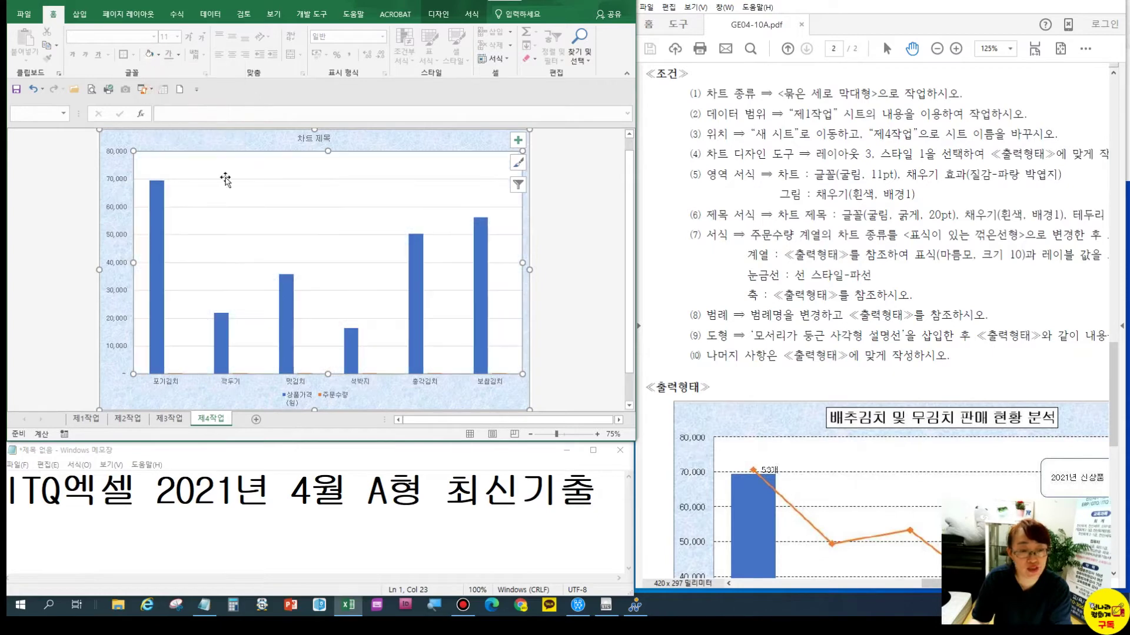
{"action": "left_click", "coordinate": [315, 138]}
{"action": "triple_click", "coordinate": [314, 138]}
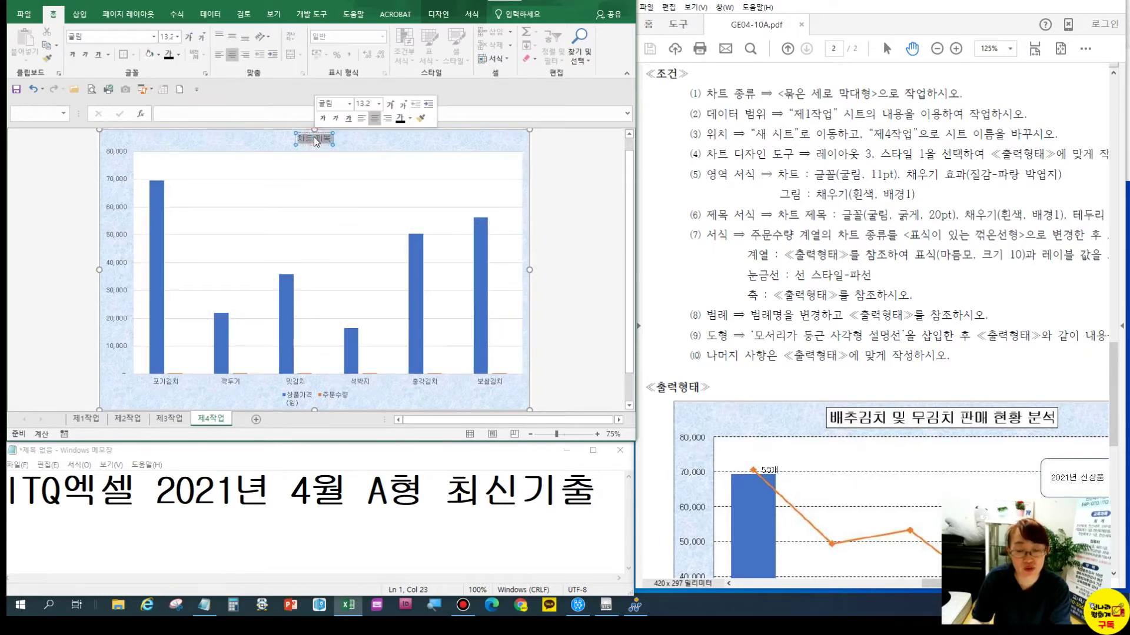
{"action": "type", "text": "배추"}
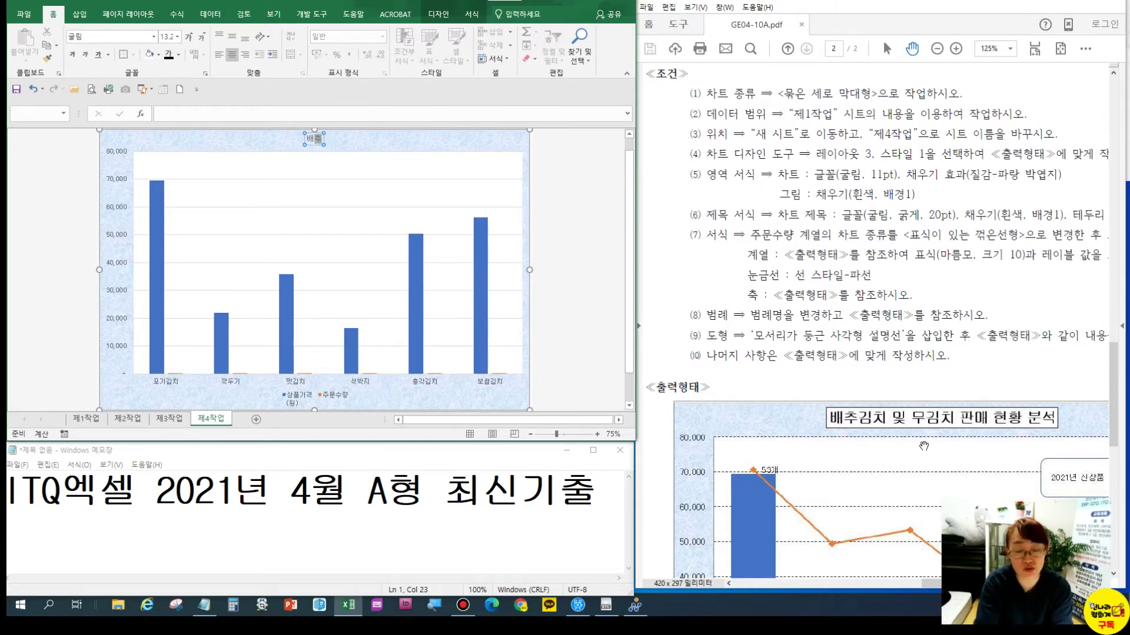
{"action": "type", "text": "김치 및 무"}
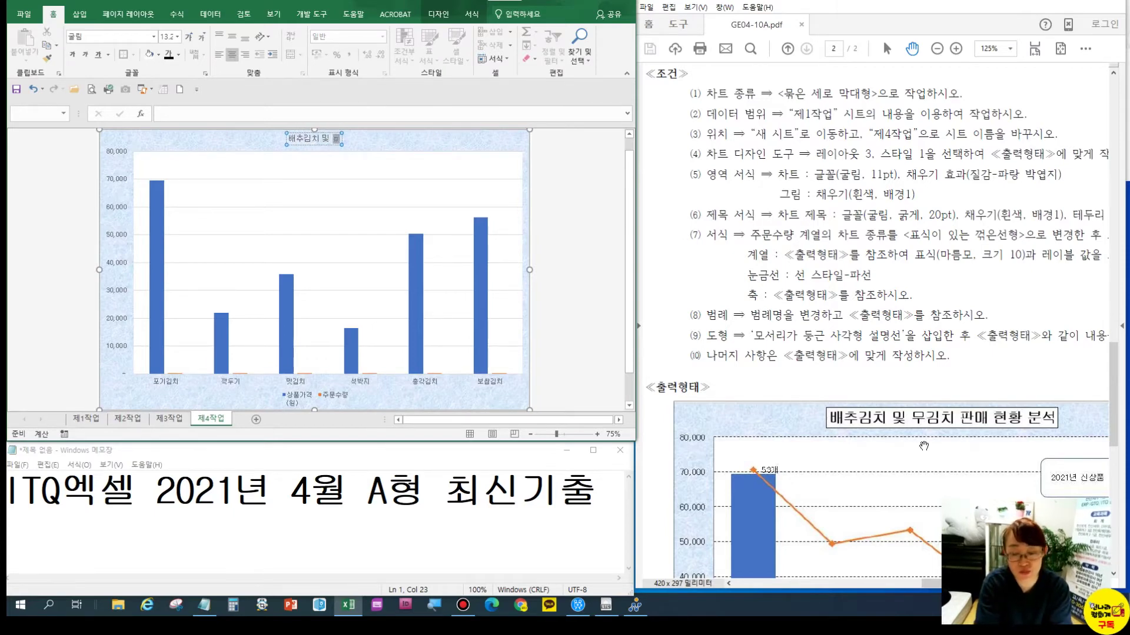
{"action": "type", "text": "김치 판매 현황"}
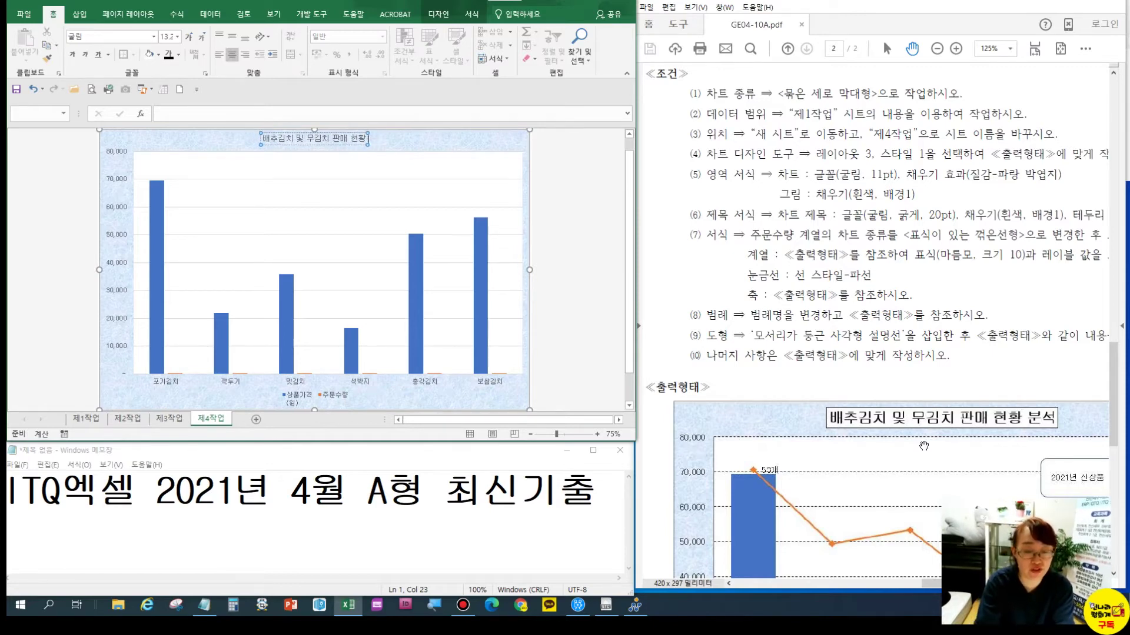
{"action": "type", "text": " 분서"}
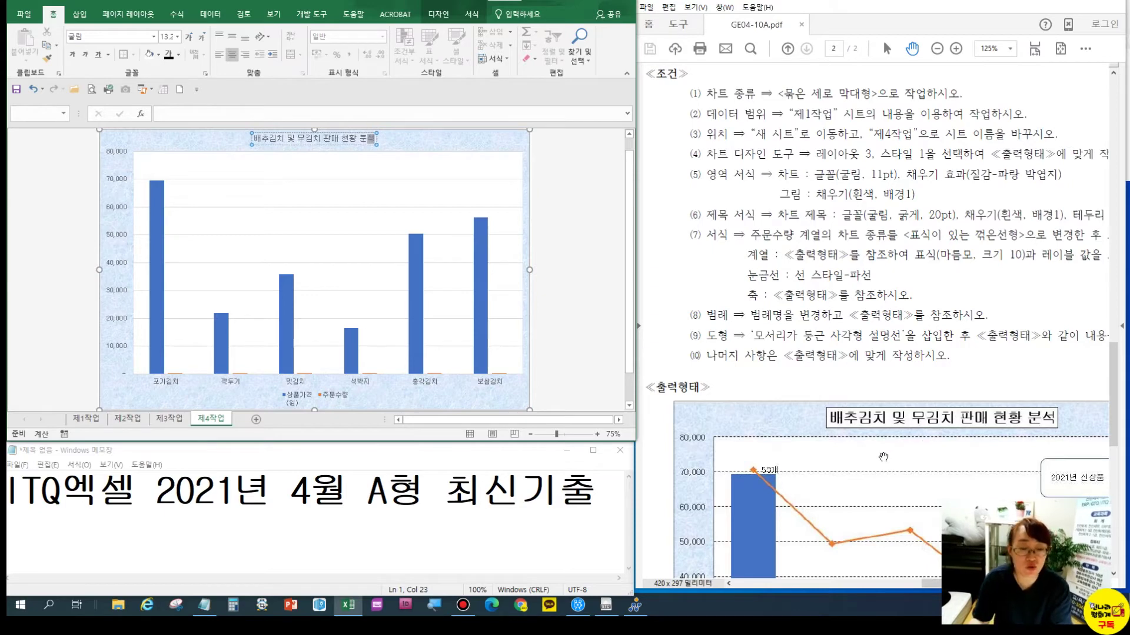
{"action": "left_click", "coordinate": [337, 144]}
{"action": "triple_click", "coordinate": [340, 141]}
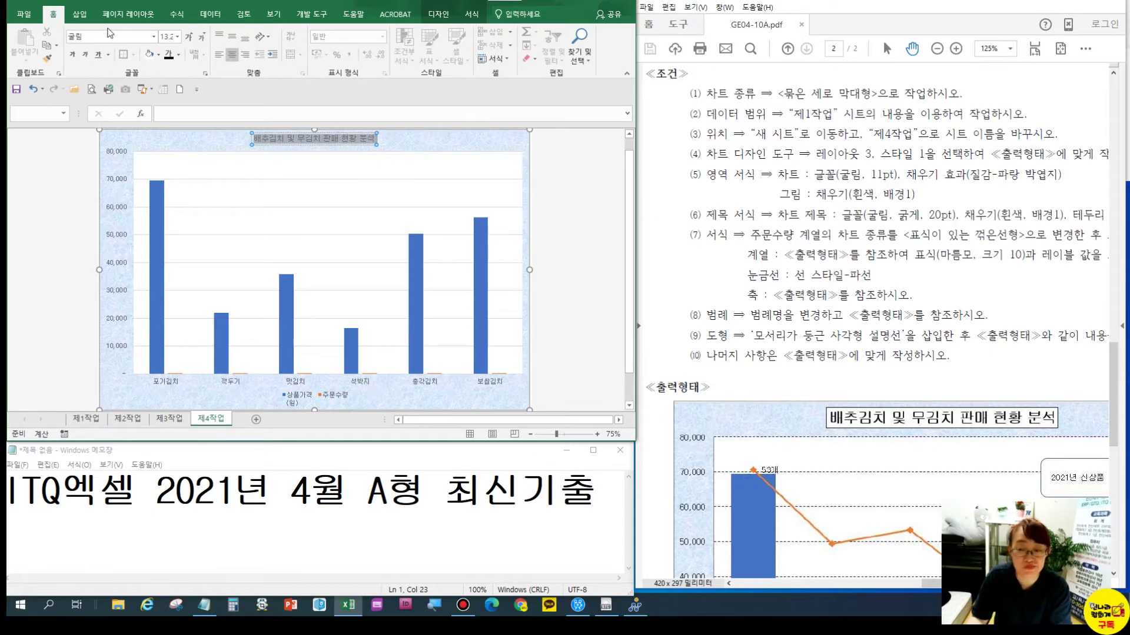
Make the chart title bold at 20 pt with a black outline border
{"action": "left_click", "coordinate": [71, 56]}
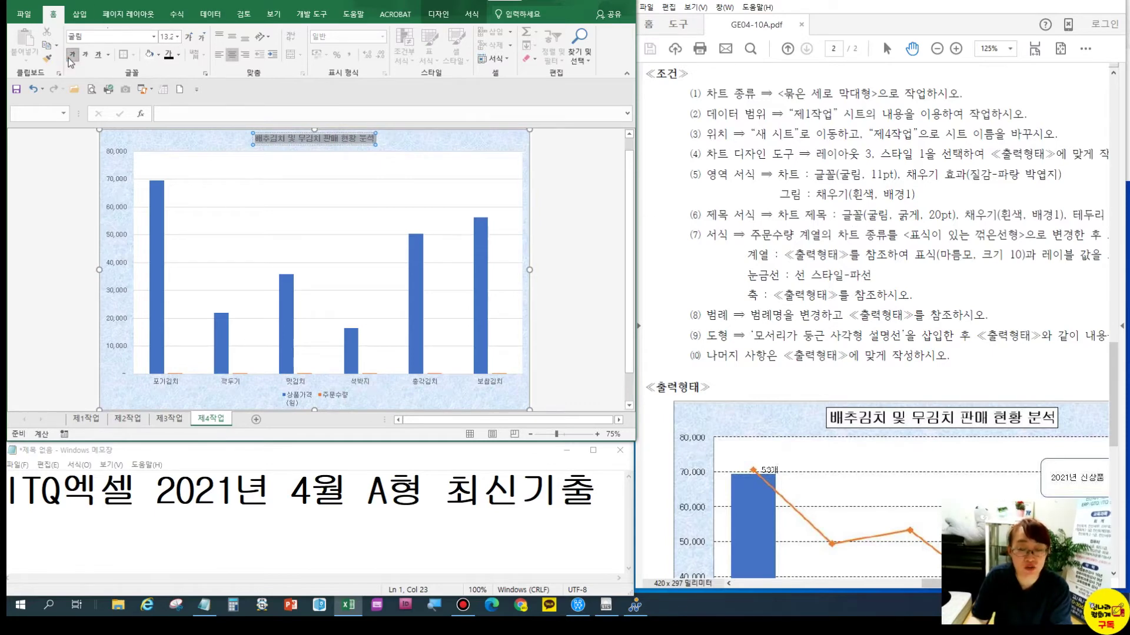
{"action": "left_click", "coordinate": [167, 37]}
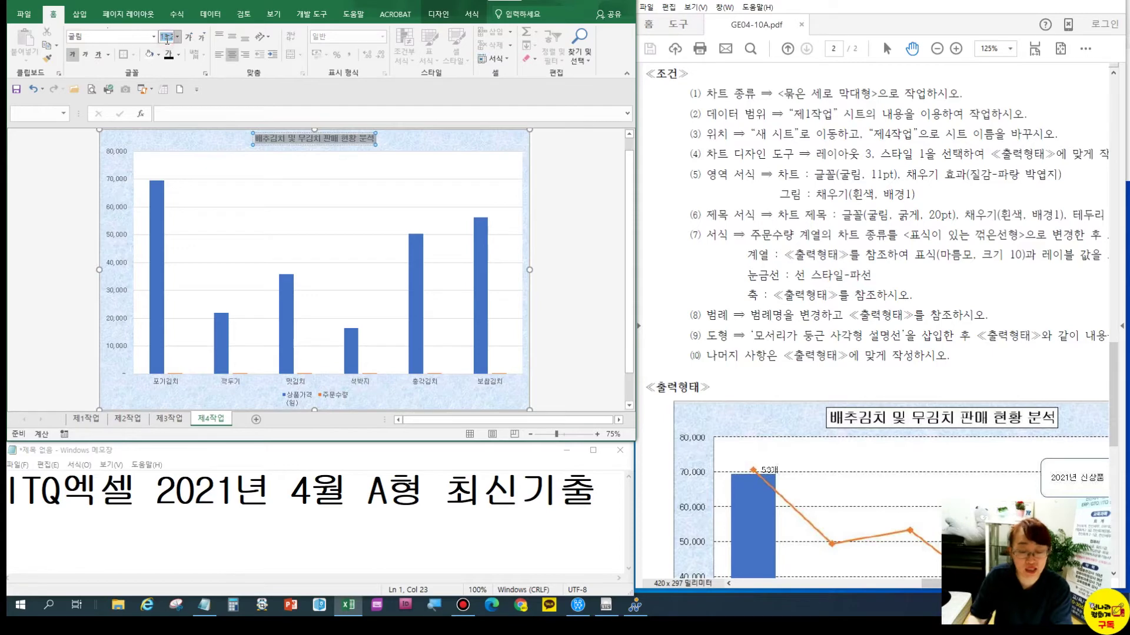
{"action": "key", "text": "Return"}
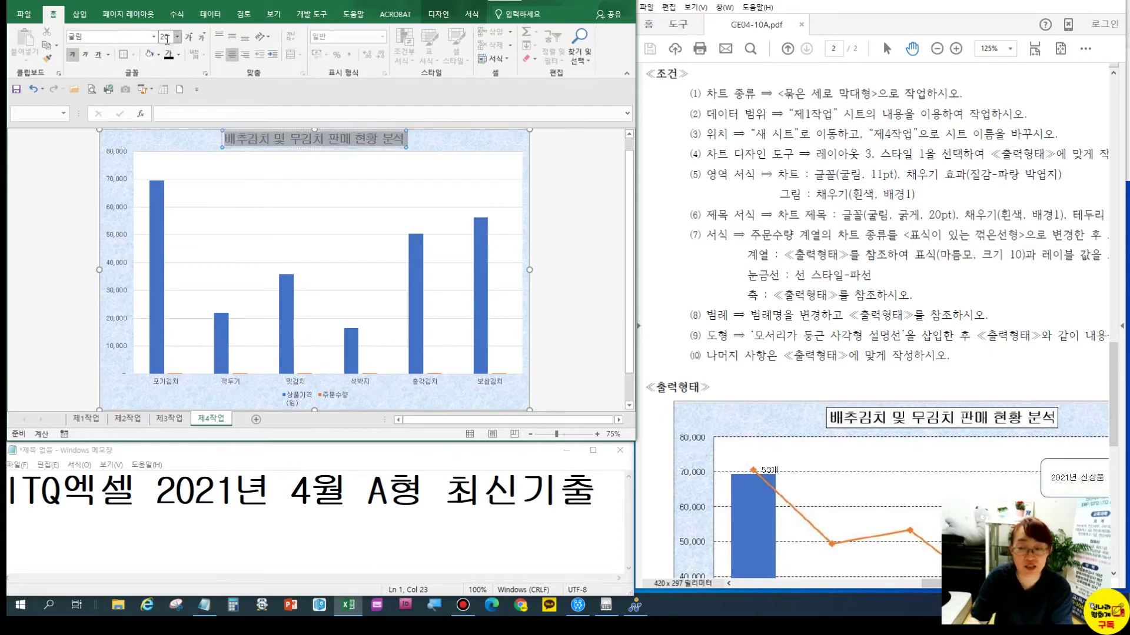
{"action": "left_click", "coordinate": [474, 15]}
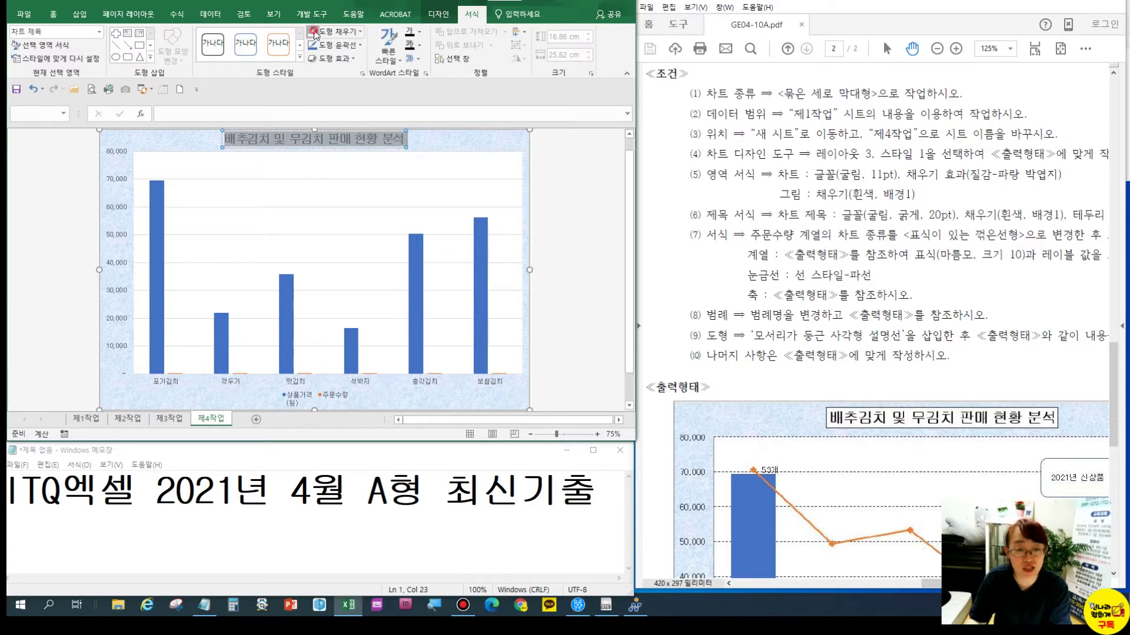
{"action": "left_click", "coordinate": [328, 47]}
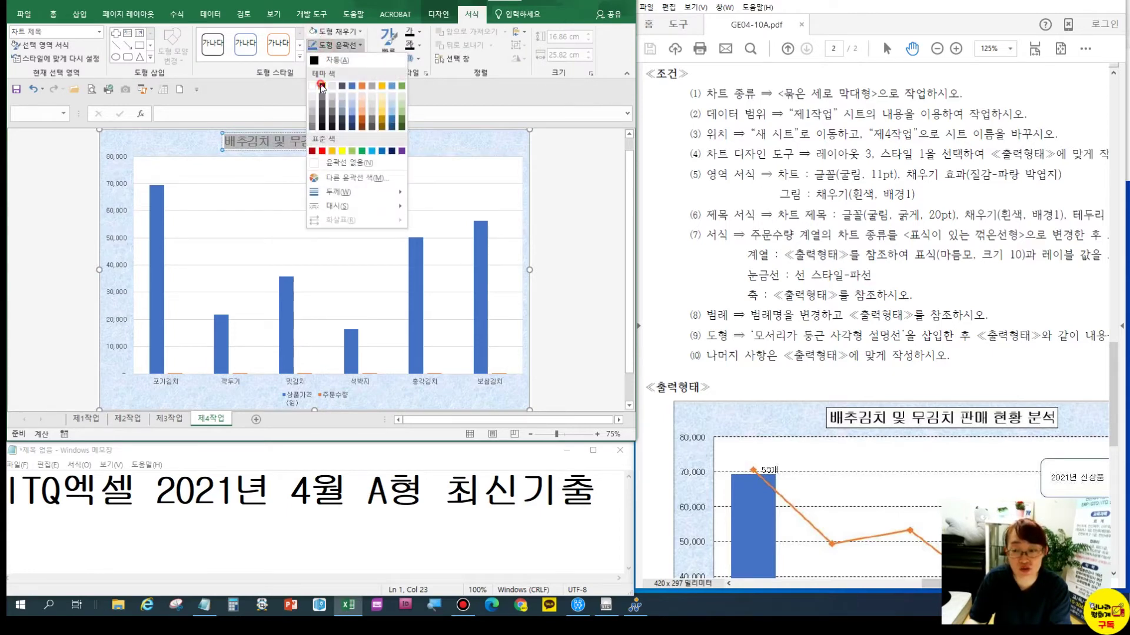
{"action": "left_click", "coordinate": [321, 86]}
{"action": "mouse_move", "coordinate": [976, 229]}
{"action": "left_mouse_down"}
{"action": "mouse_move", "coordinate": [912, 226]}
{"action": "mouse_move", "coordinate": [955, 233]}
{"action": "left_mouse_up"}
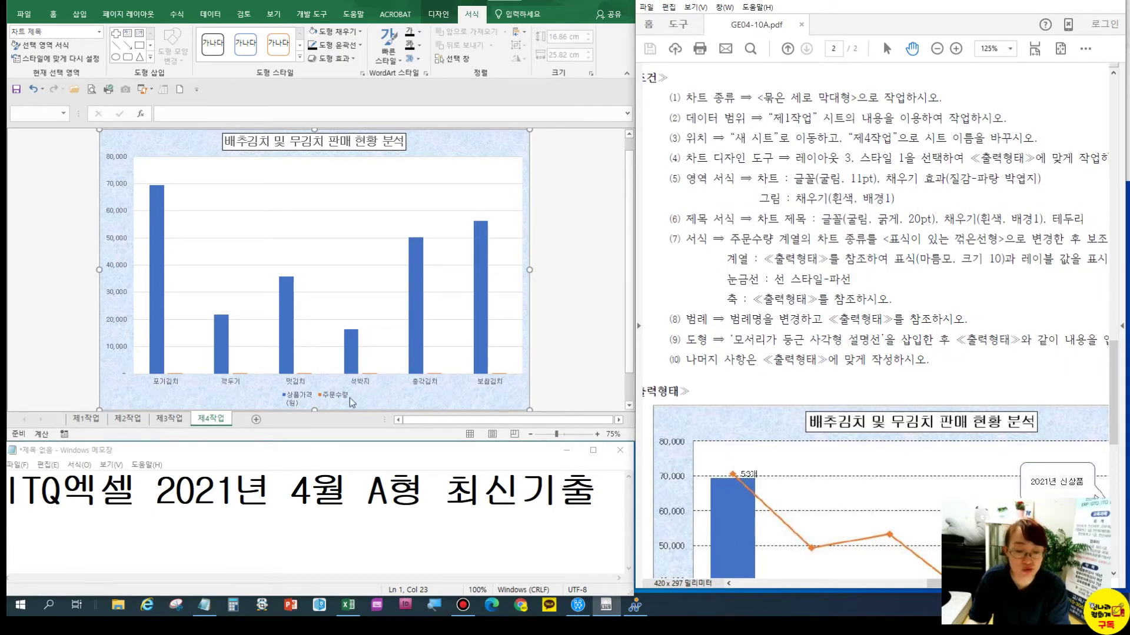
Select the barely visible 주문수량 data series in the chart
{"action": "left_click", "coordinate": [371, 379]}
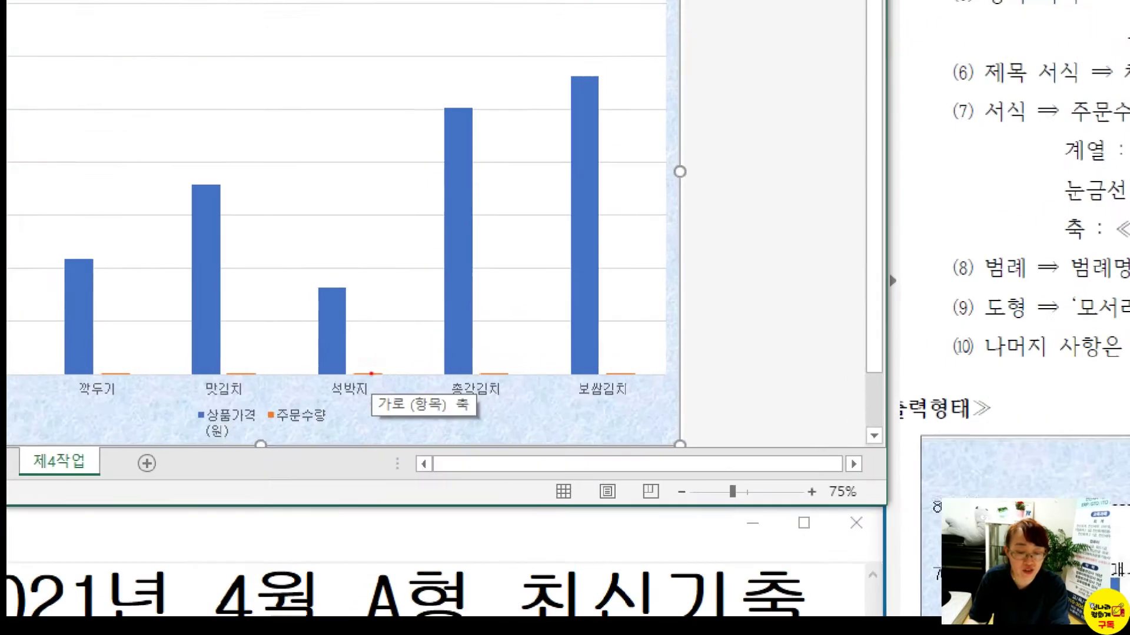
{"action": "left_click_drag", "start_coordinate": [352, 366], "coordinate": [389, 388]}
{"action": "left_click_drag", "start_coordinate": [484, 361], "coordinate": [520, 393]}
{"action": "left_click_drag", "start_coordinate": [257, 406], "coordinate": [332, 435]}
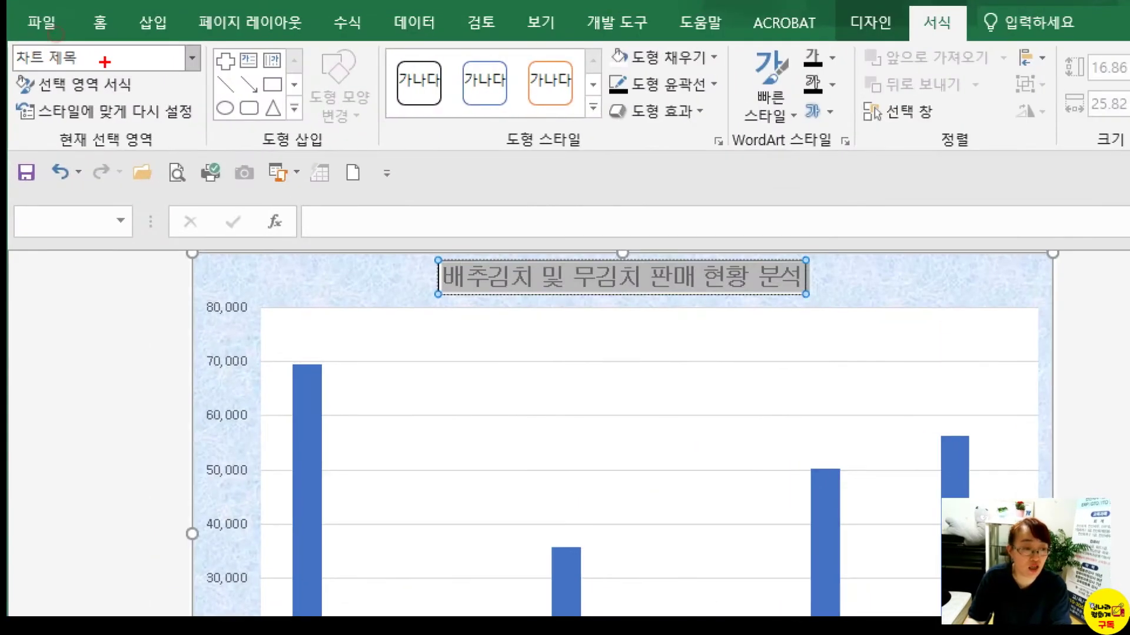
{"action": "left_click_drag", "start_coordinate": [8, 32], "coordinate": [152, 85]}
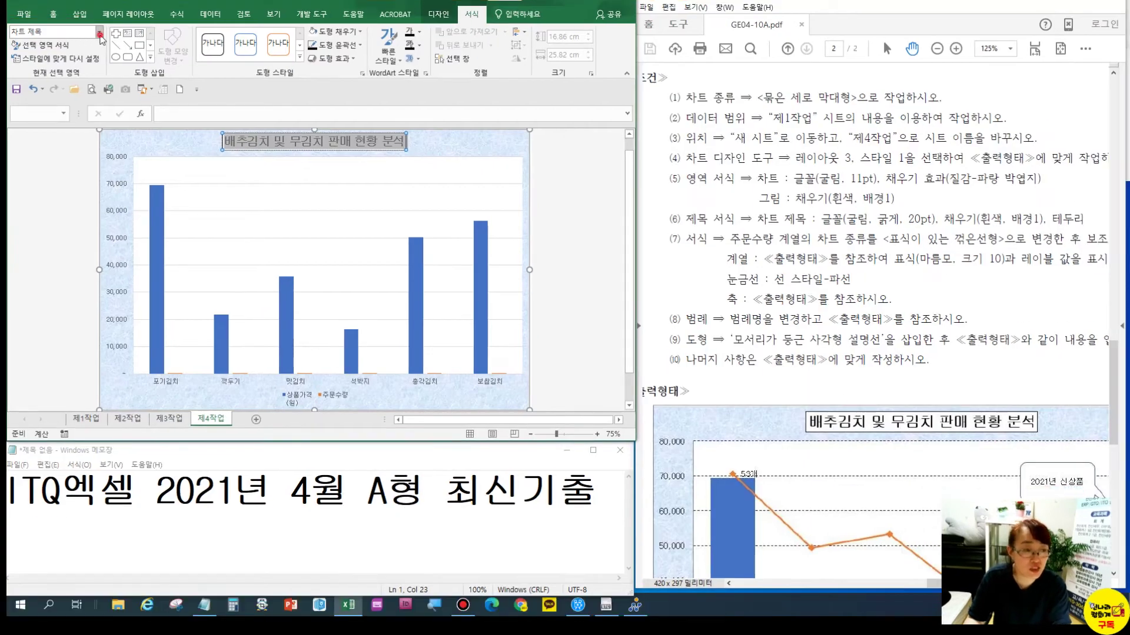
{"action": "left_click", "coordinate": [126, 45]}
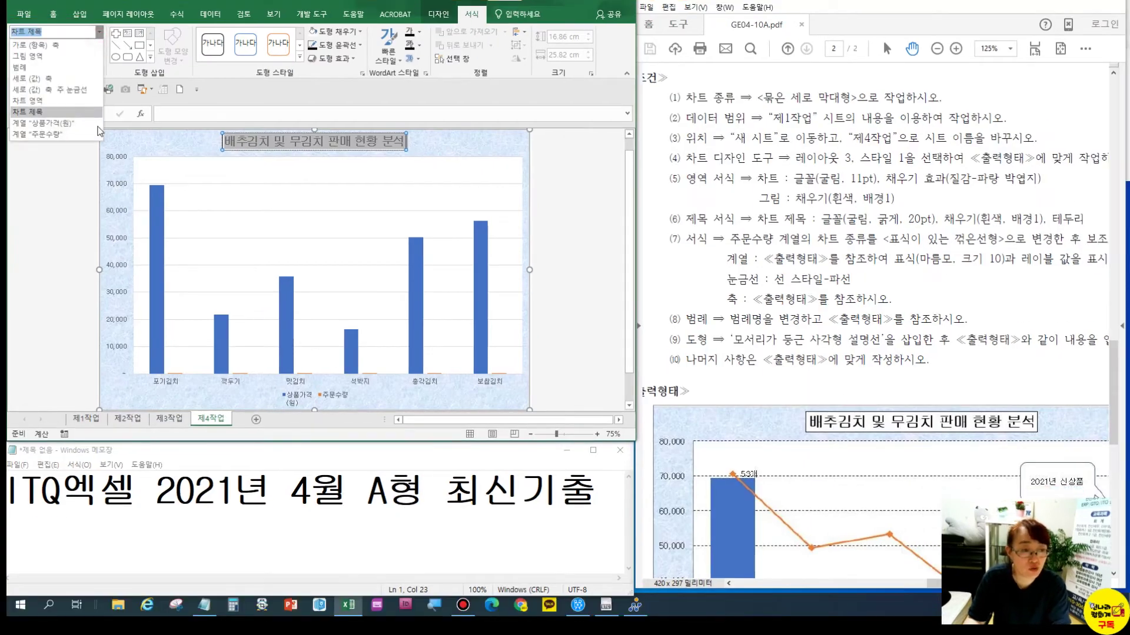
{"action": "left_click", "coordinate": [77, 135]}
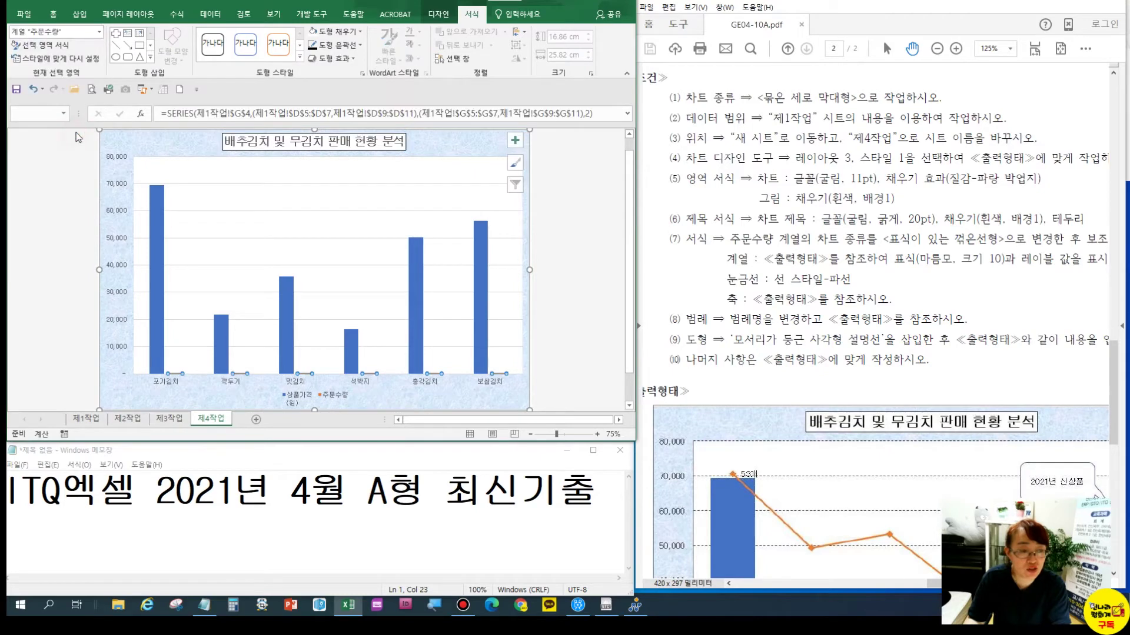
{"action": "key", "text": "ctrl"}
Plot the 주문수량 series on a secondary axis and start changing its chart type
{"action": "right_click", "coordinate": [367, 377]}
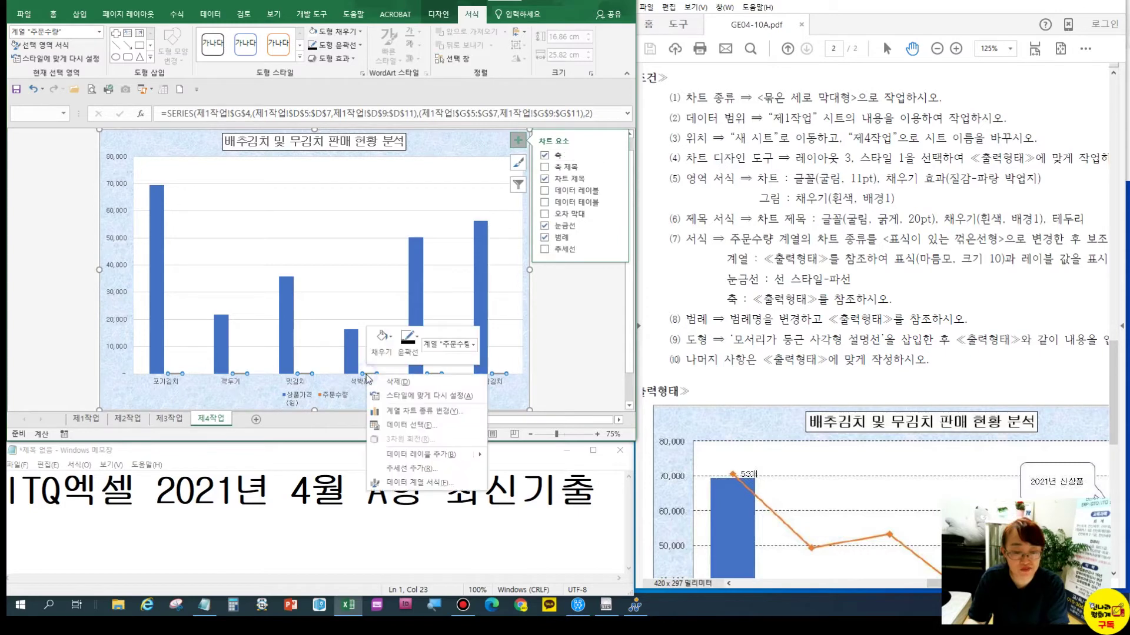
{"action": "left_click", "coordinate": [403, 486]}
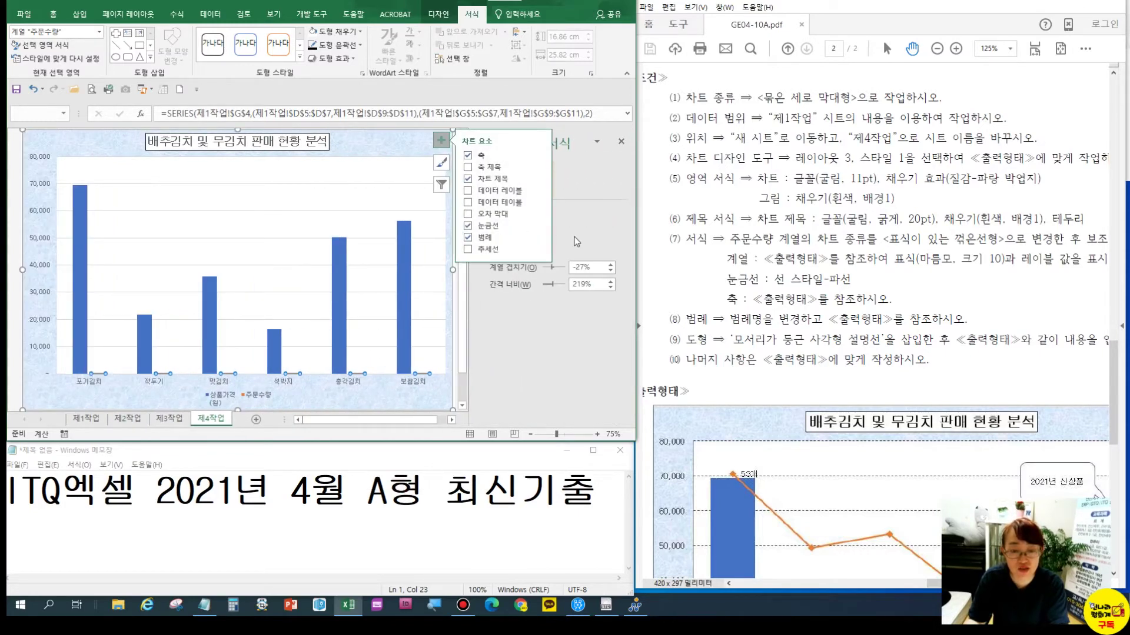
{"action": "left_click", "coordinate": [475, 271]}
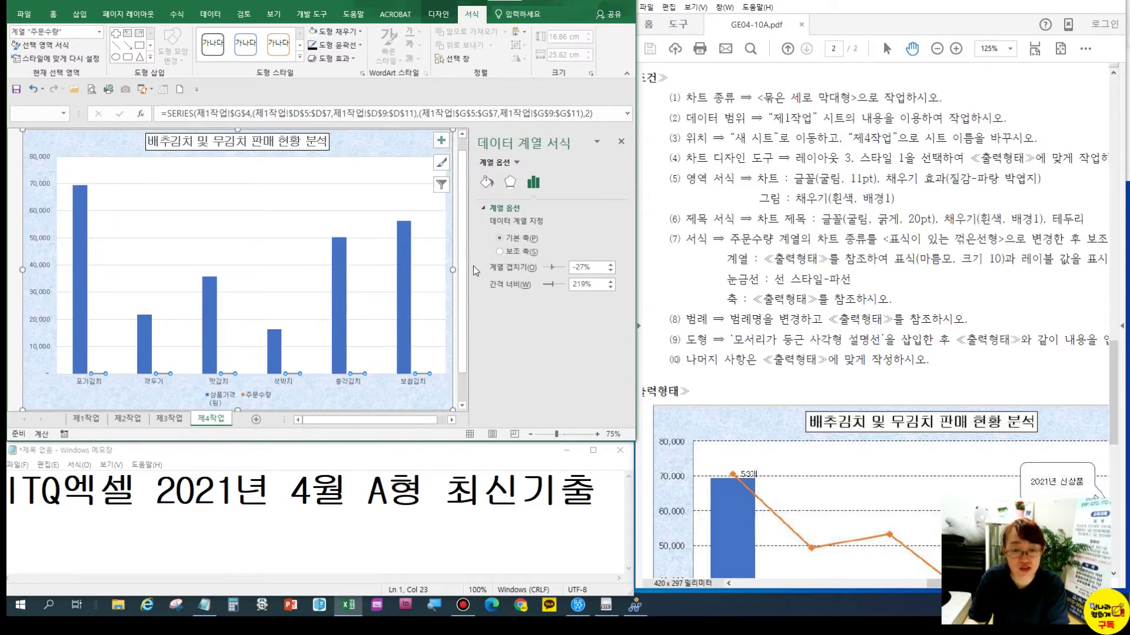
{"action": "left_click", "coordinate": [499, 252]}
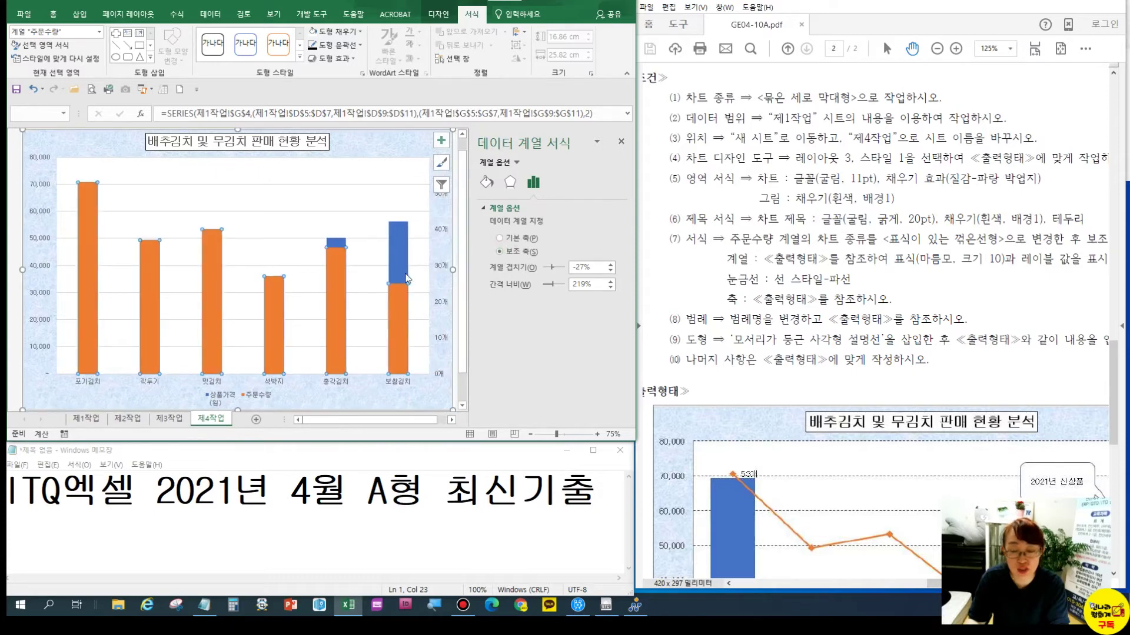
{"action": "left_click_drag", "start_coordinate": [774, 498], "coordinate": [755, 341]}
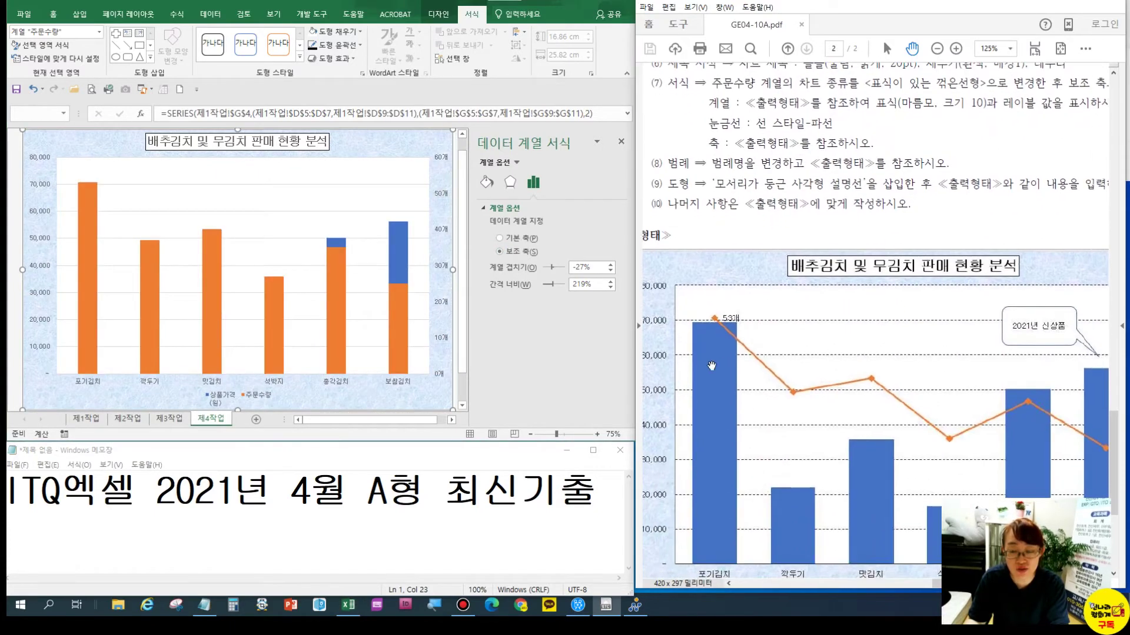
{"action": "left_click", "coordinate": [329, 287]}
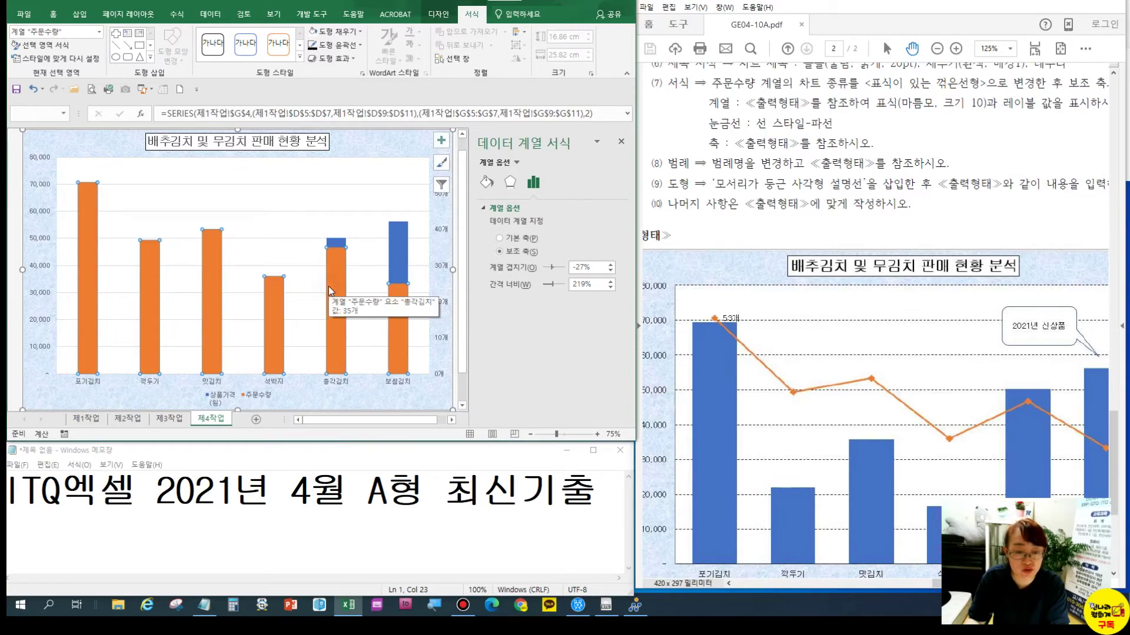
{"action": "right_click", "coordinate": [328, 287]}
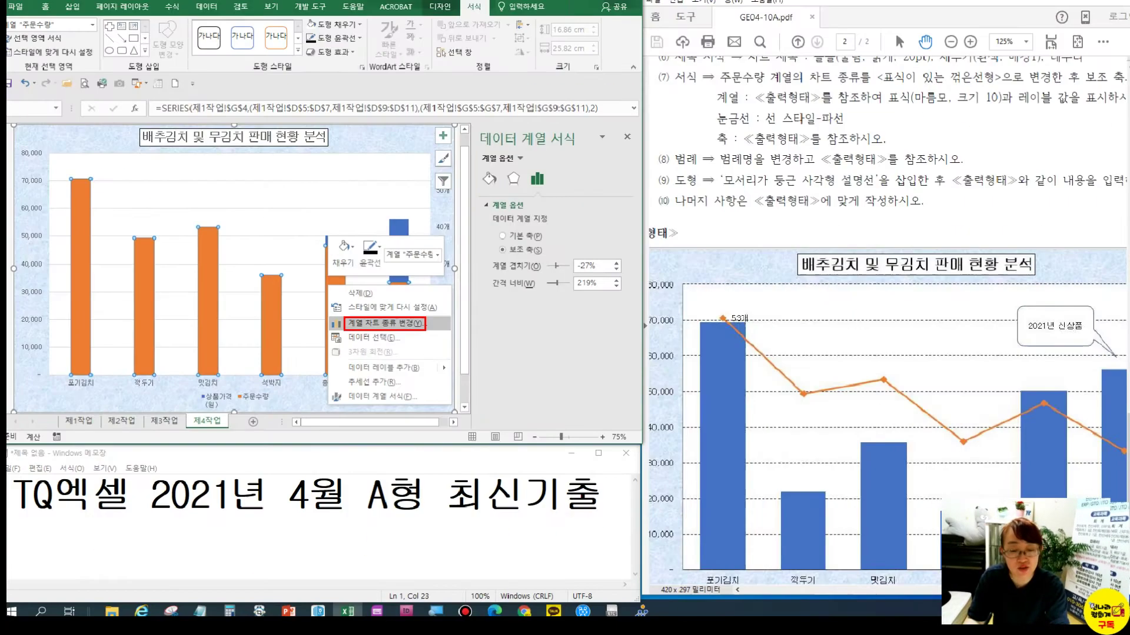
{"action": "left_click", "coordinate": [425, 328]}
Change the 주문수량 series to a line with markers on the secondary axis over the 상품가격 bars
{"action": "right_click", "coordinate": [404, 303]}
{"action": "left_click", "coordinate": [425, 333]}
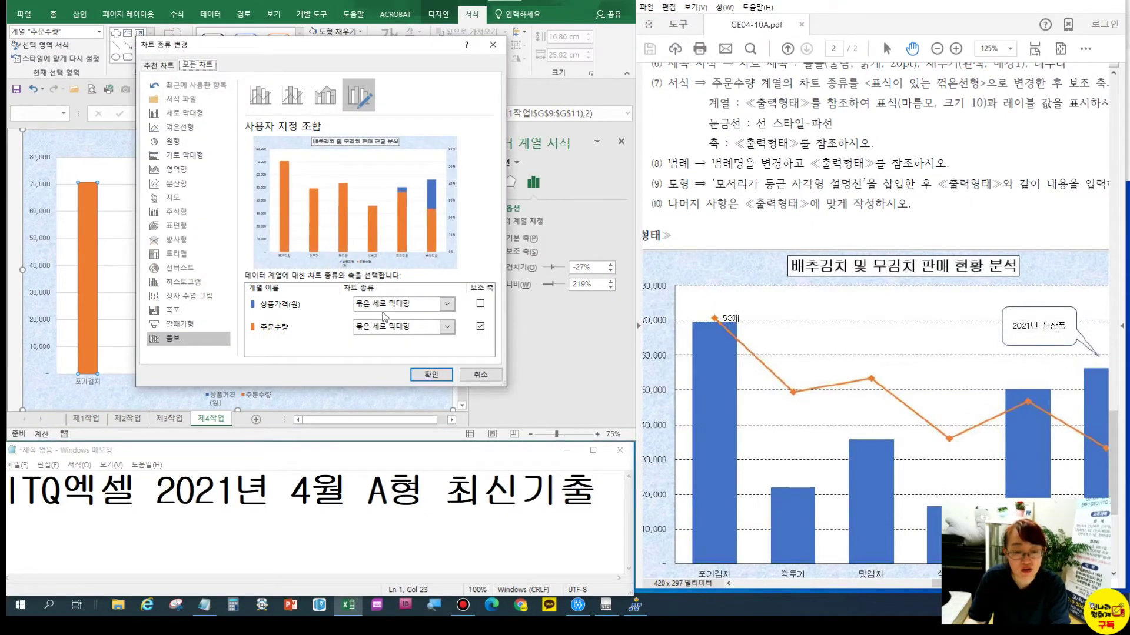
{"action": "left_click", "coordinate": [386, 329]}
{"action": "left_click", "coordinate": [468, 458]}
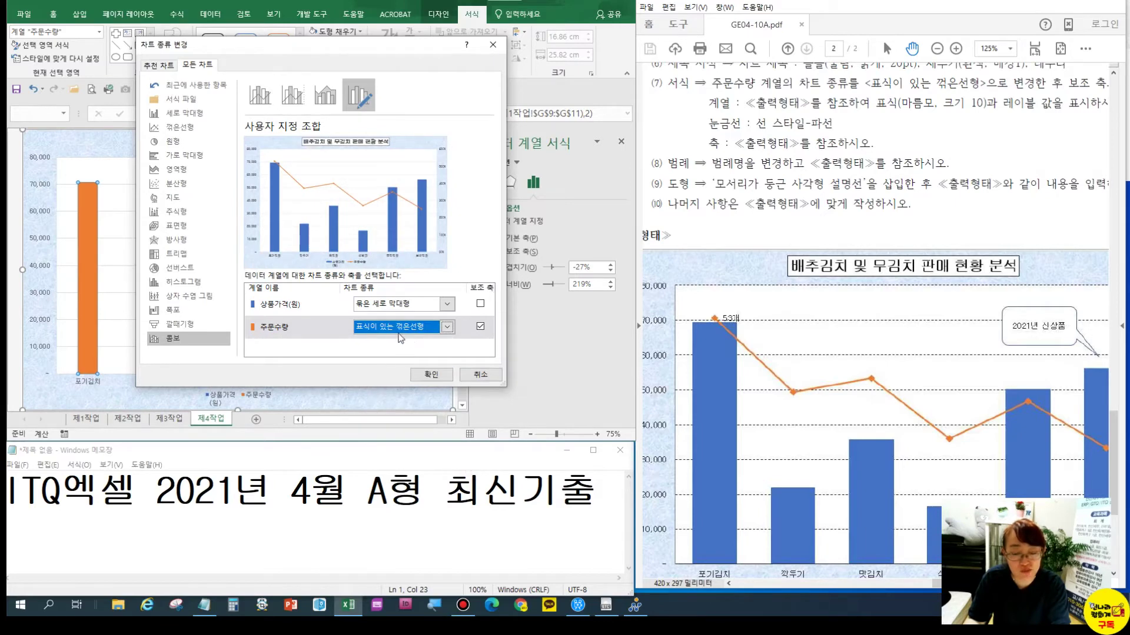
{"action": "left_click", "coordinate": [432, 374]}
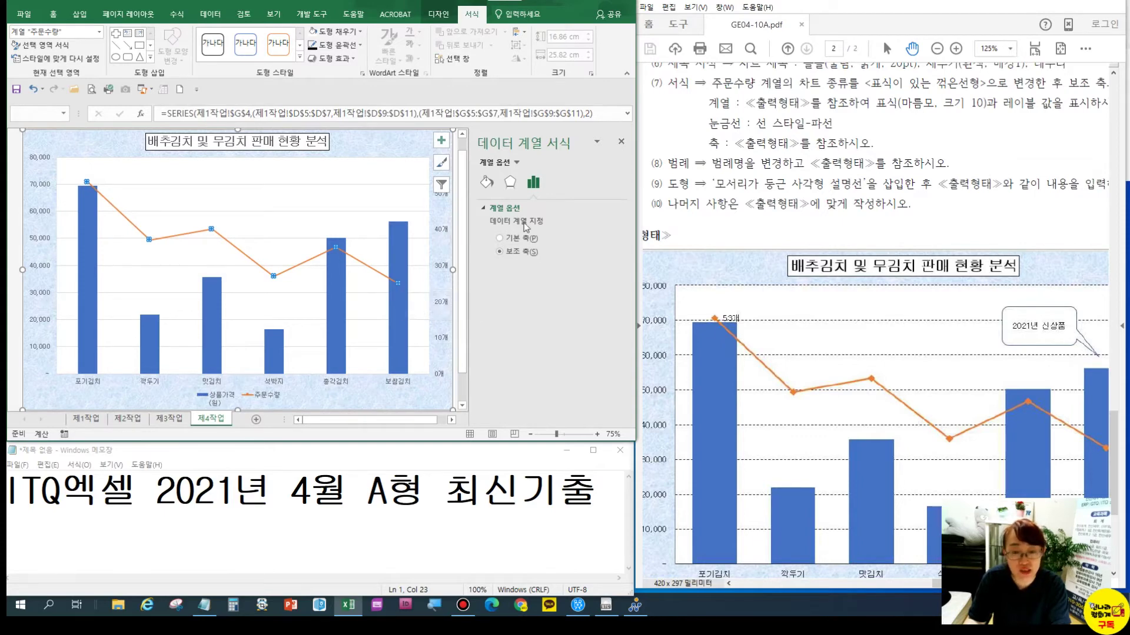
{"action": "left_click", "coordinate": [486, 183]}
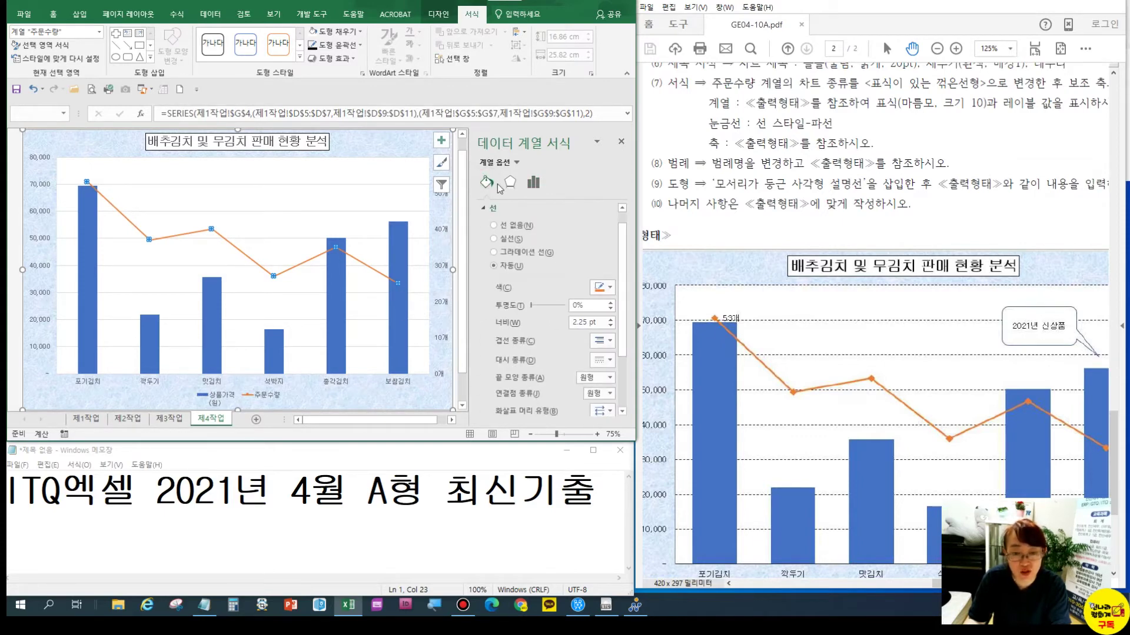
Give the 주문수량 line built-in diamond markers
{"action": "left_click", "coordinate": [510, 183]}
{"action": "left_click", "coordinate": [481, 184]}
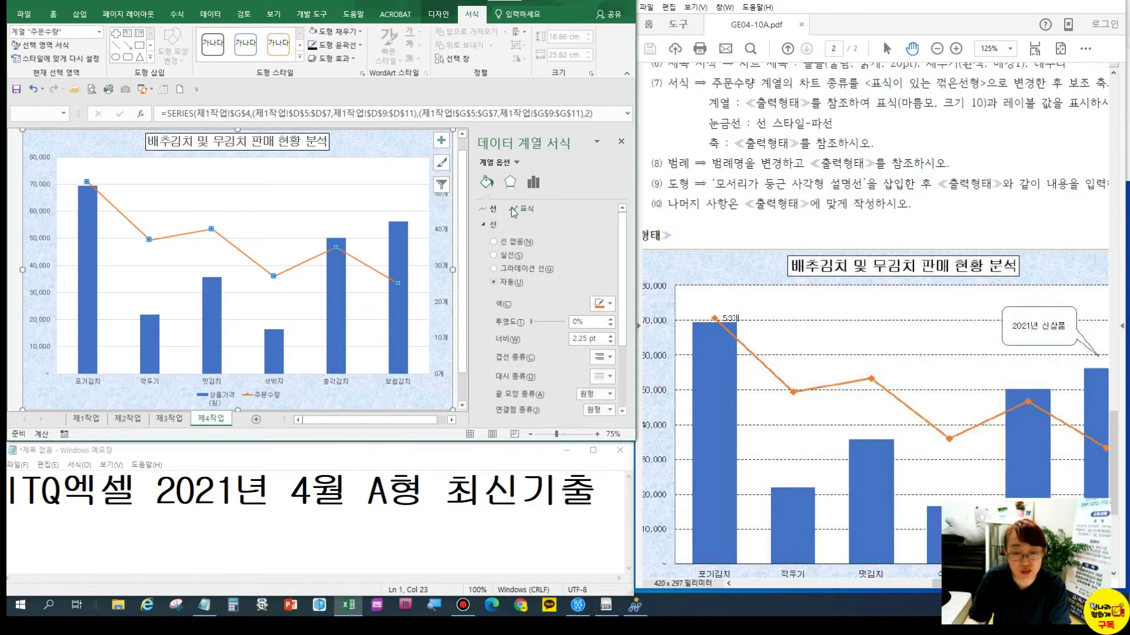
{"action": "key", "text": "ctrl"}
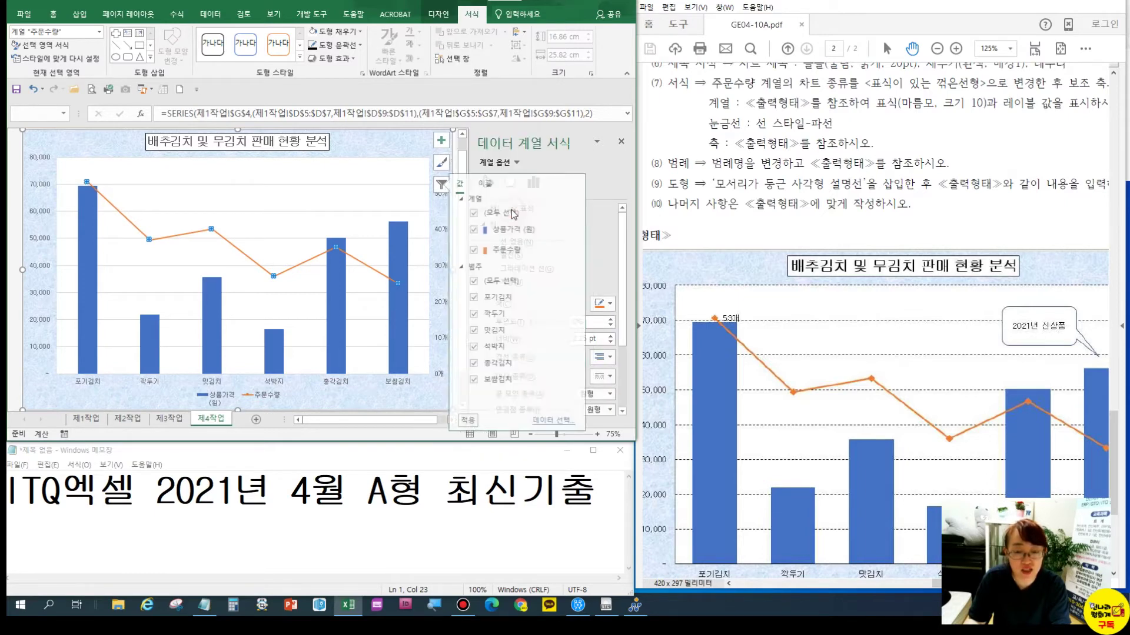
{"action": "left_click", "coordinate": [441, 186]}
{"action": "left_click", "coordinate": [515, 212]}
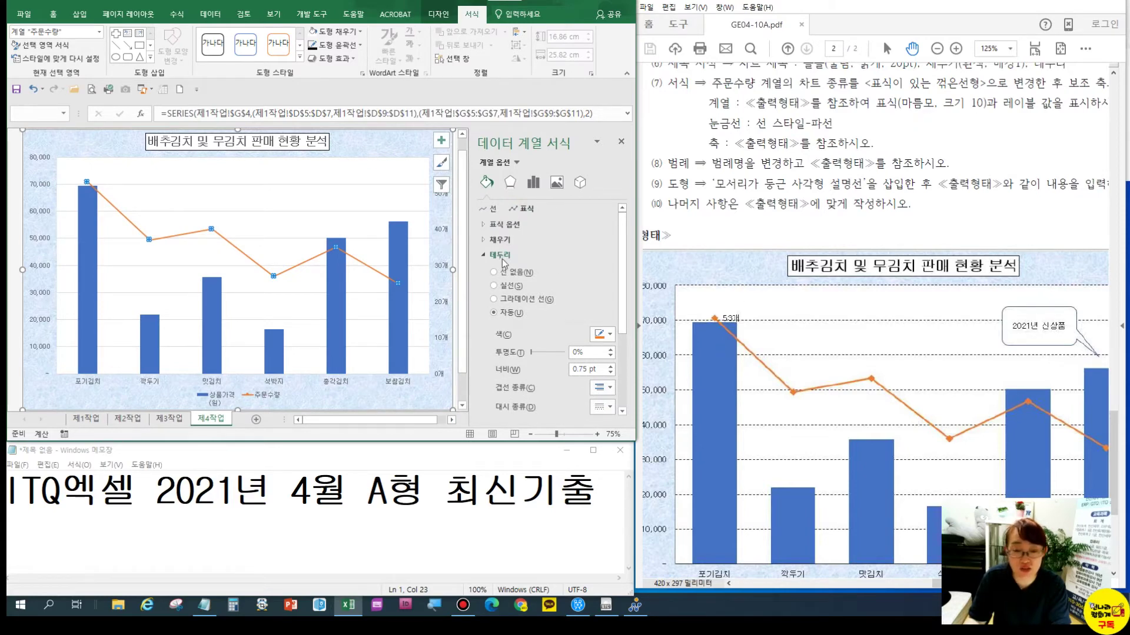
{"action": "left_click", "coordinate": [502, 225]}
{"action": "left_click", "coordinate": [511, 269]}
{"action": "left_click", "coordinate": [538, 284]}
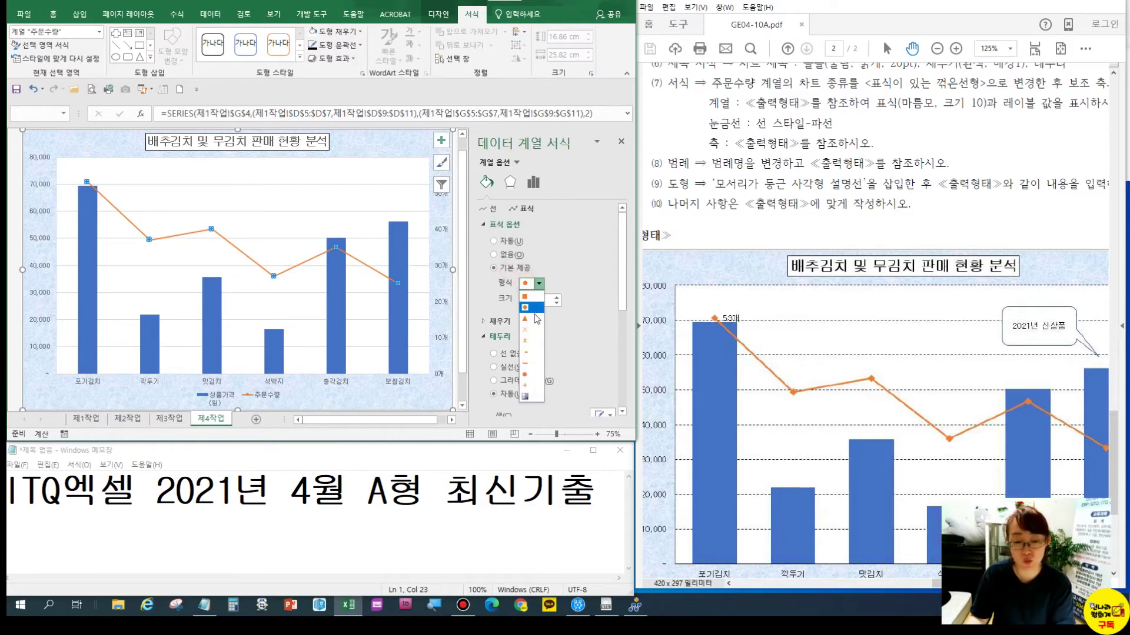
{"action": "left_click", "coordinate": [532, 307]}
Set the diamond marker size to 10 and compare with the reference page
{"action": "double_click", "coordinate": [536, 301]}
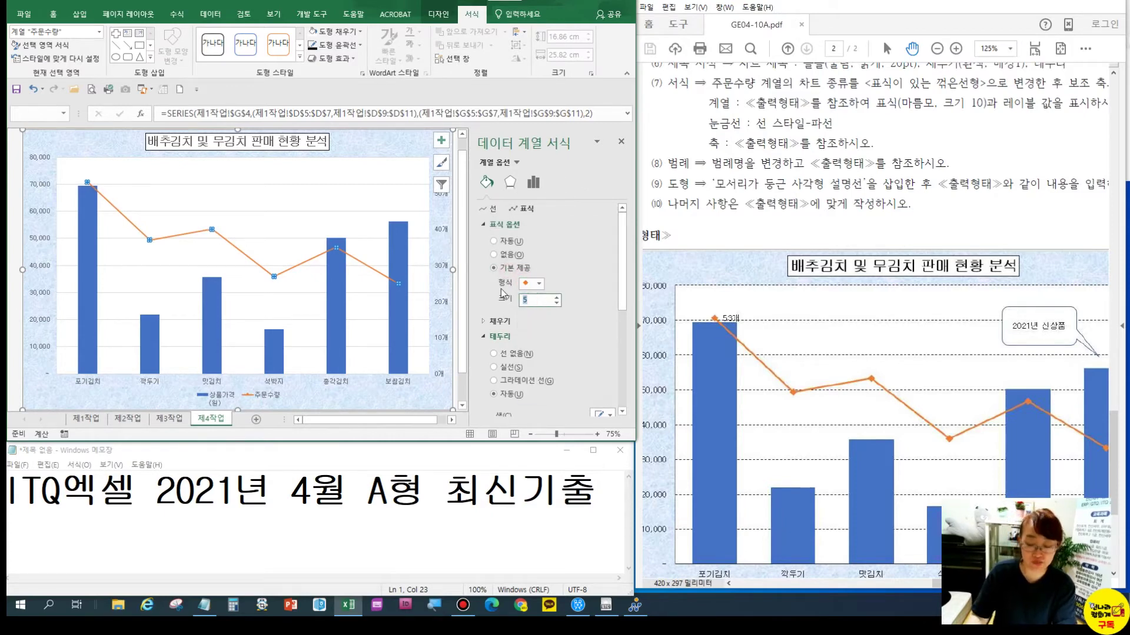
{"action": "key", "text": "Return"}
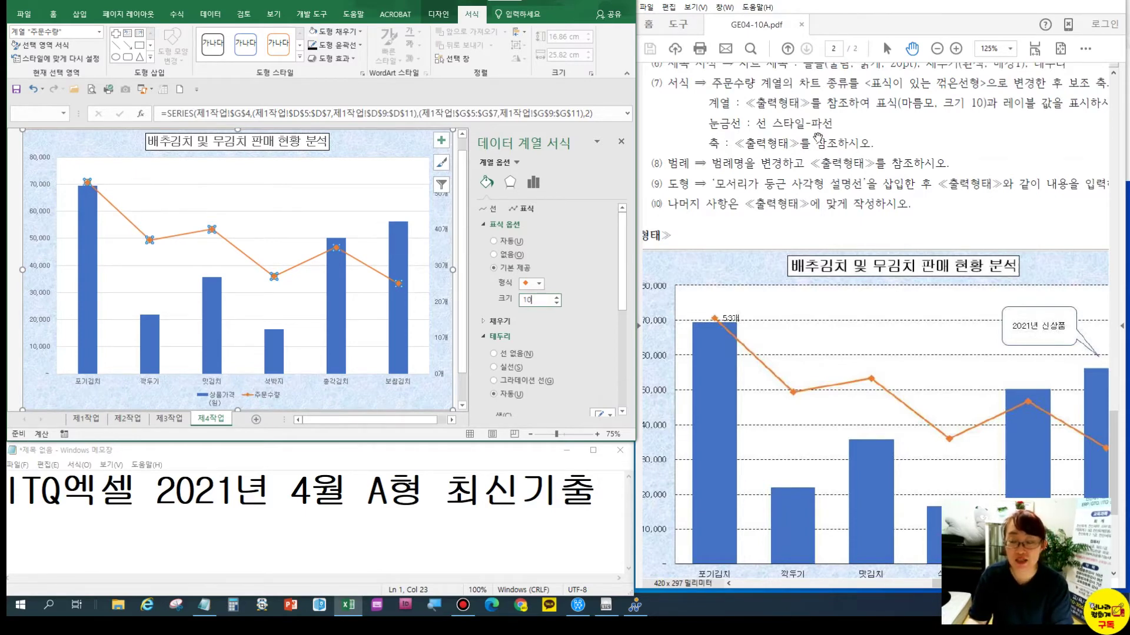
{"action": "mouse_move", "coordinate": [1029, 110]}
{"action": "left_mouse_down"}
{"action": "mouse_move", "coordinate": [994, 112]}
{"action": "mouse_move", "coordinate": [1010, 119]}
{"action": "left_mouse_up"}
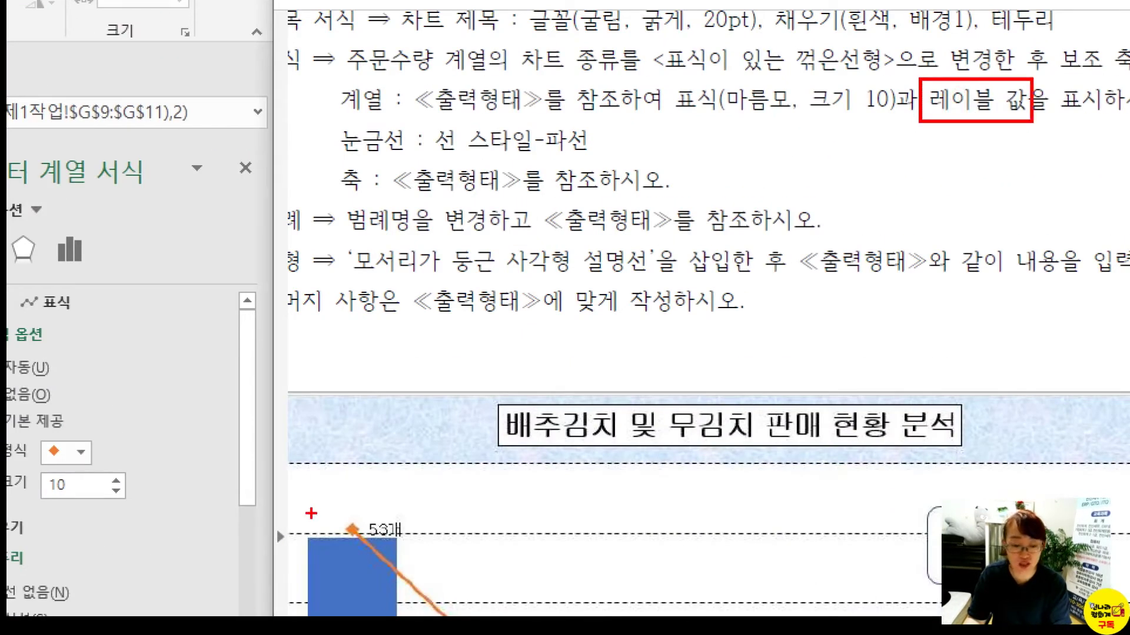
{"action": "left_click_drag", "start_coordinate": [366, 501], "coordinate": [417, 542]}
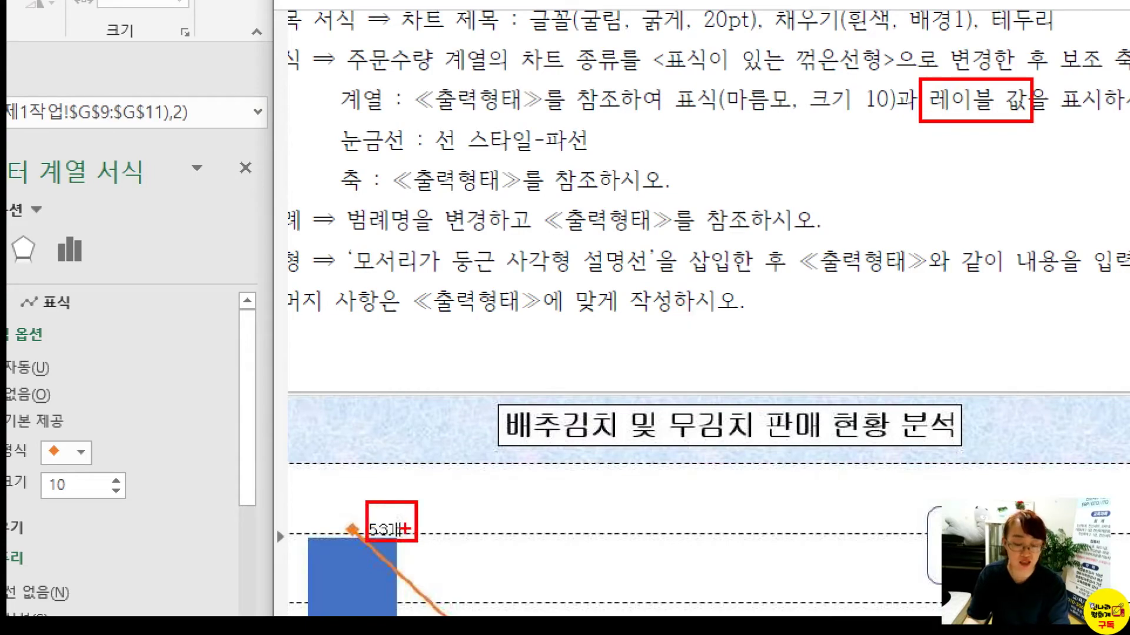
{"action": "key", "text": "Escape"}
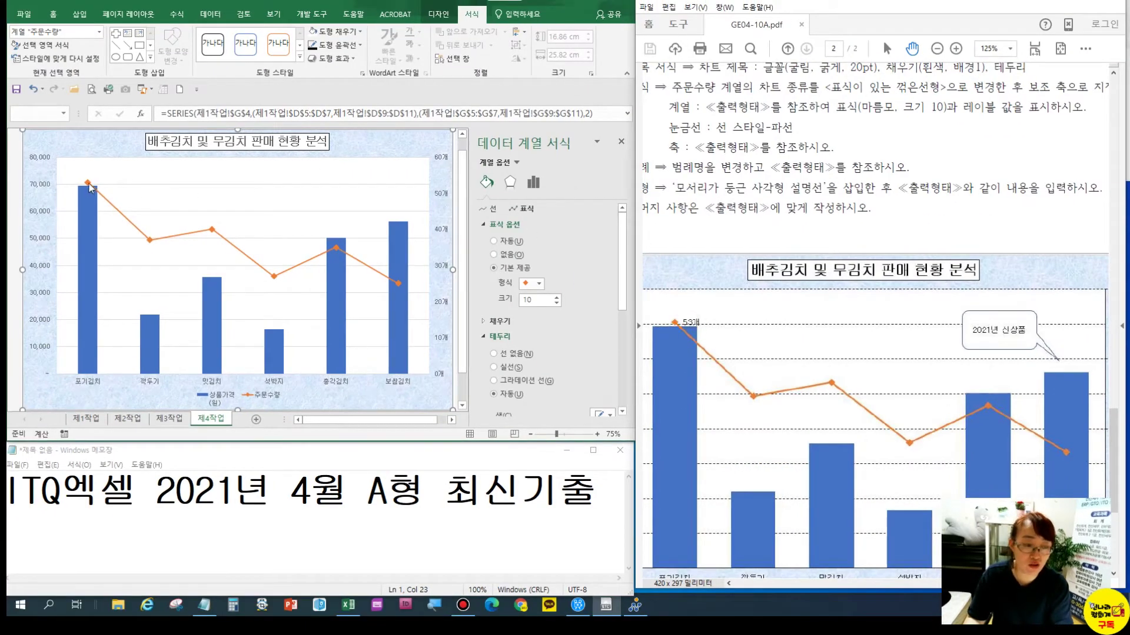
Add a single 53개 data label to the 포기김치 point of the 주문수량 line
{"action": "left_click", "coordinate": [89, 184]}
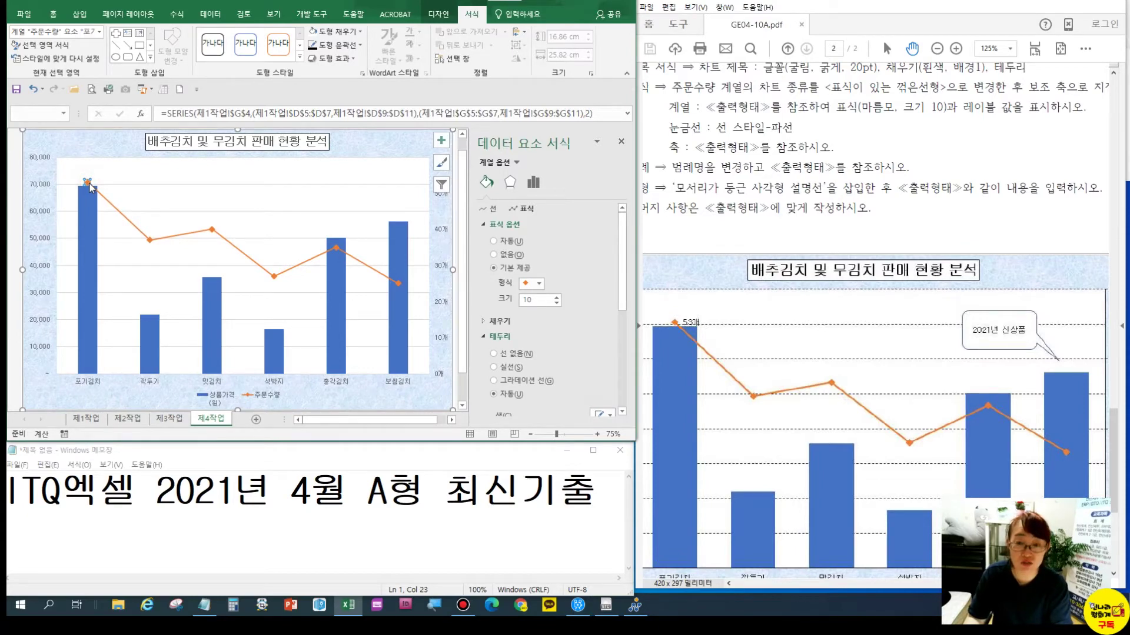
{"action": "right_click", "coordinate": [89, 188]}
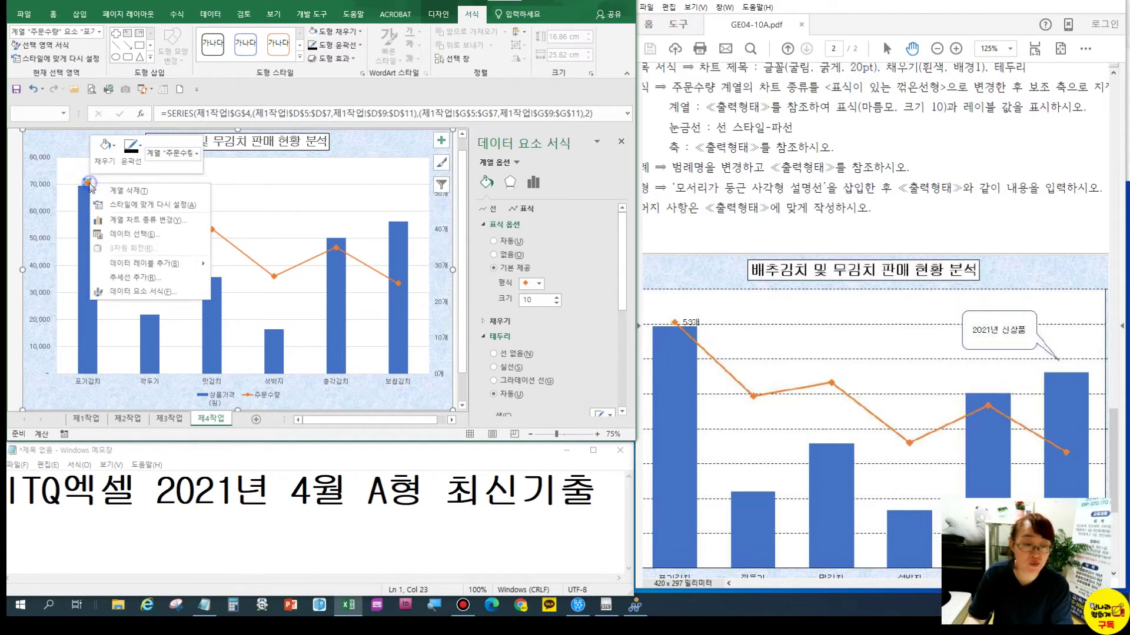
{"action": "left_click", "coordinate": [150, 263]}
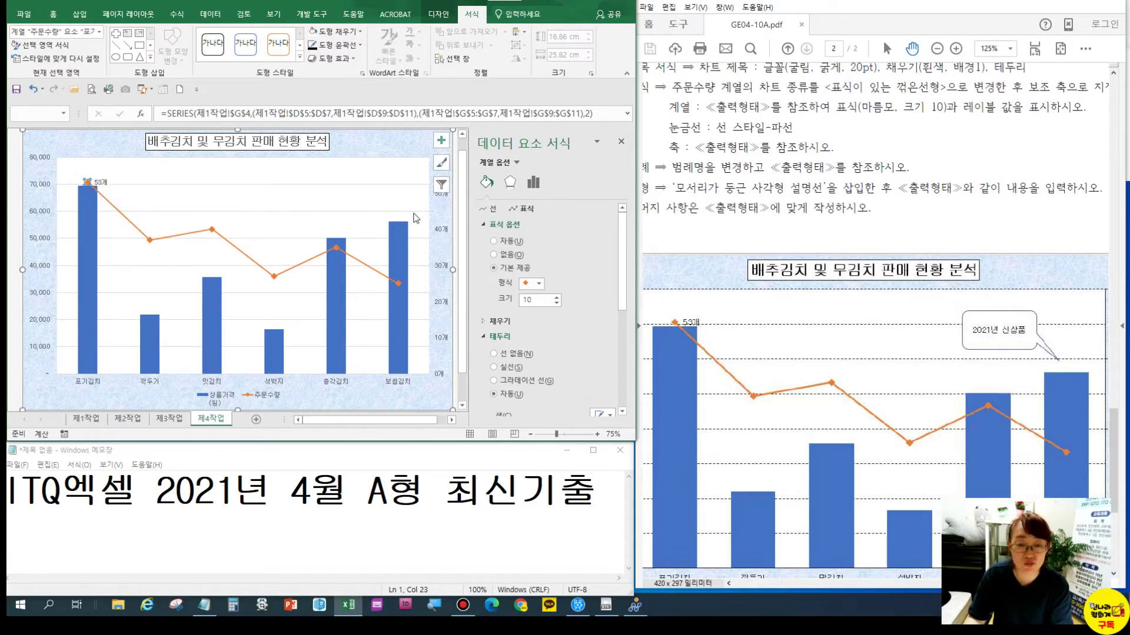
{"action": "left_click", "coordinate": [750, 356]}
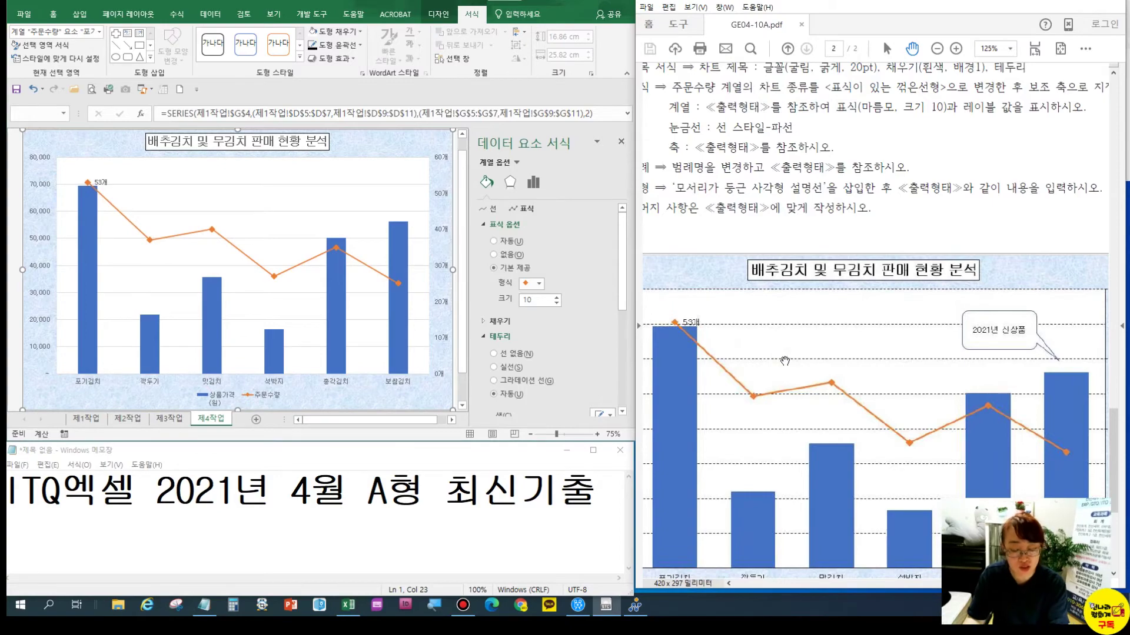
{"action": "key", "text": "ctrl+1"}
{"action": "left_click", "coordinate": [785, 361]}
{"action": "left_click_drag", "start_coordinate": [765, 342], "coordinate": [790, 375]}
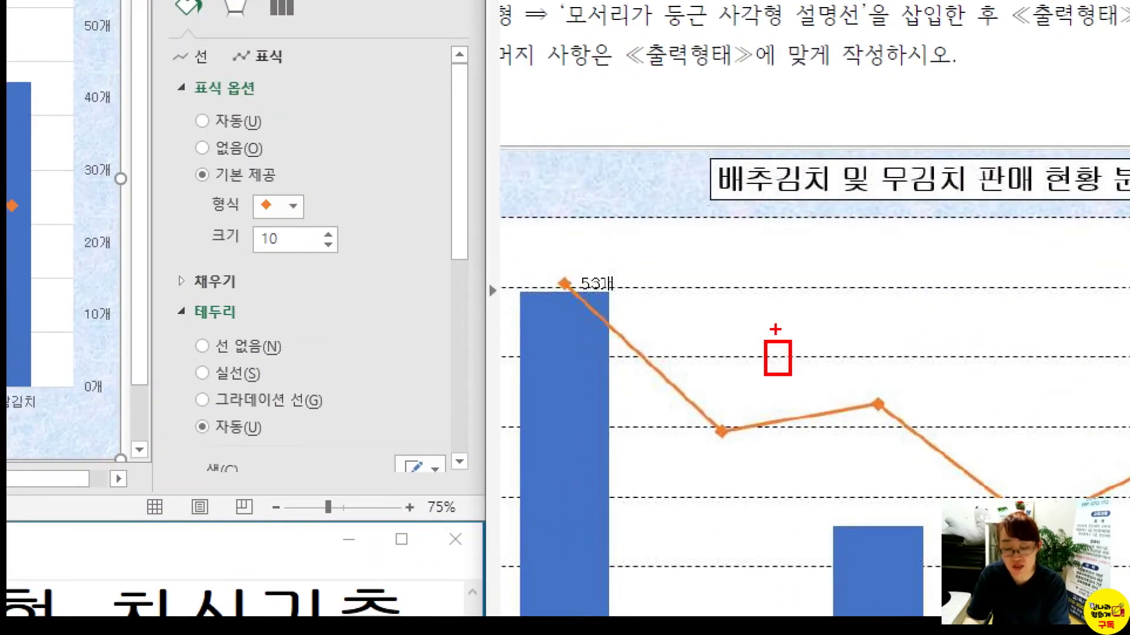
{"action": "mouse_move", "coordinate": [53, 82]}
{"action": "left_mouse_down"}
{"action": "mouse_move", "coordinate": [58, 129]}
{"action": "mouse_move", "coordinate": [70, 131]}
{"action": "mouse_move", "coordinate": [65, 112]}
{"action": "left_mouse_up"}
{"action": "key", "text": "Escape"}
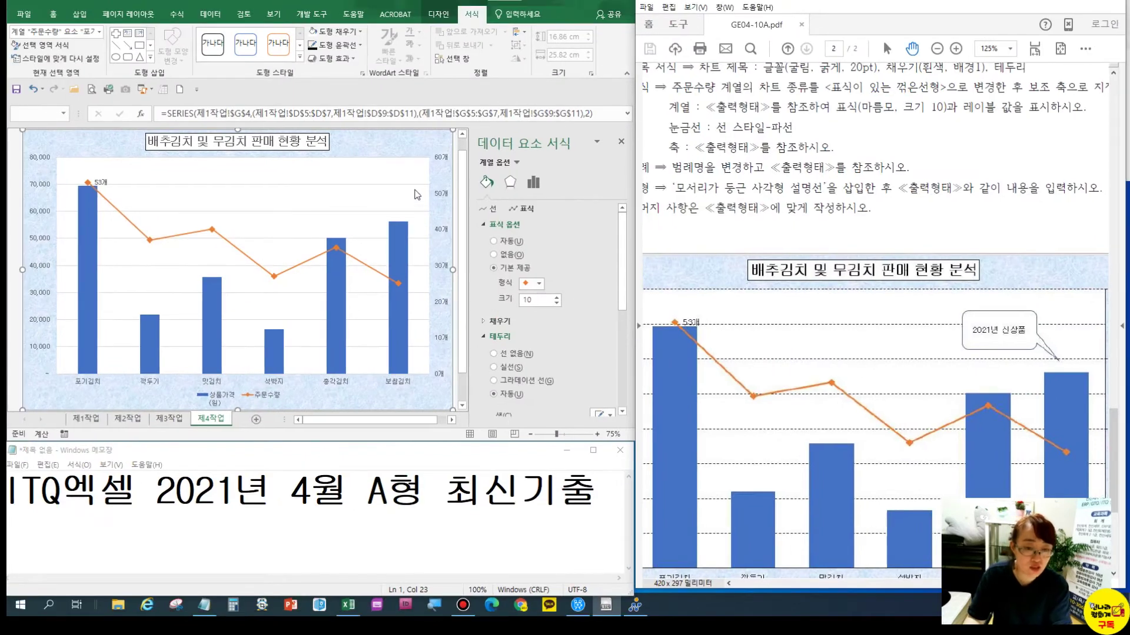
{"action": "left_click", "coordinate": [415, 186]}
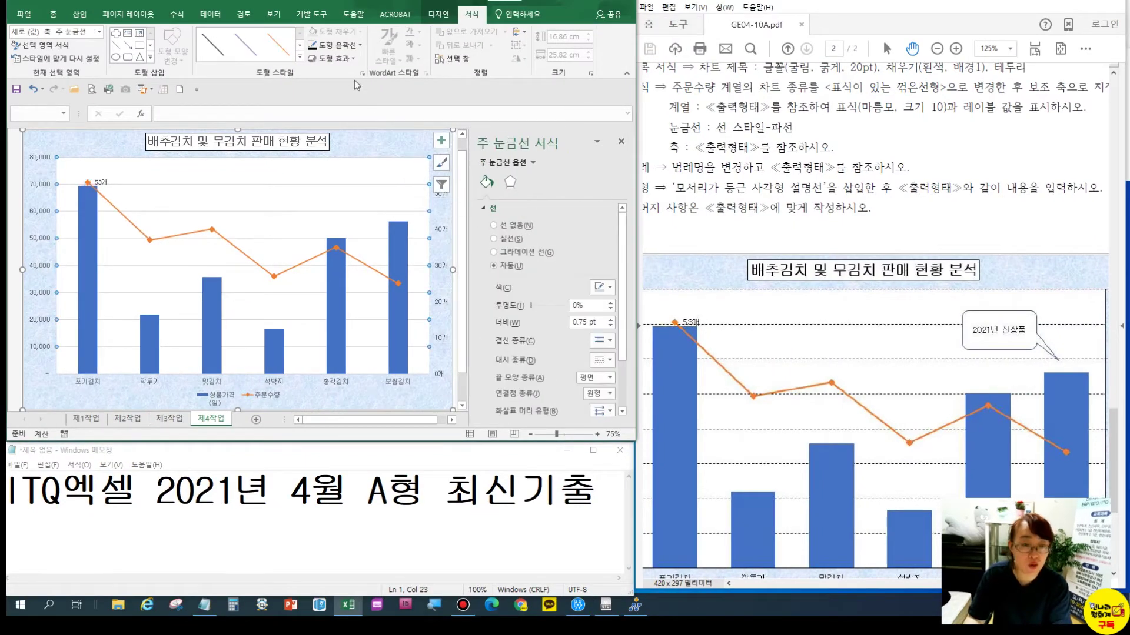
Make the chart's major gridlines black 파선 dashed lines
{"action": "left_click", "coordinate": [347, 45]}
{"action": "mouse_move", "coordinate": [379, 206]}
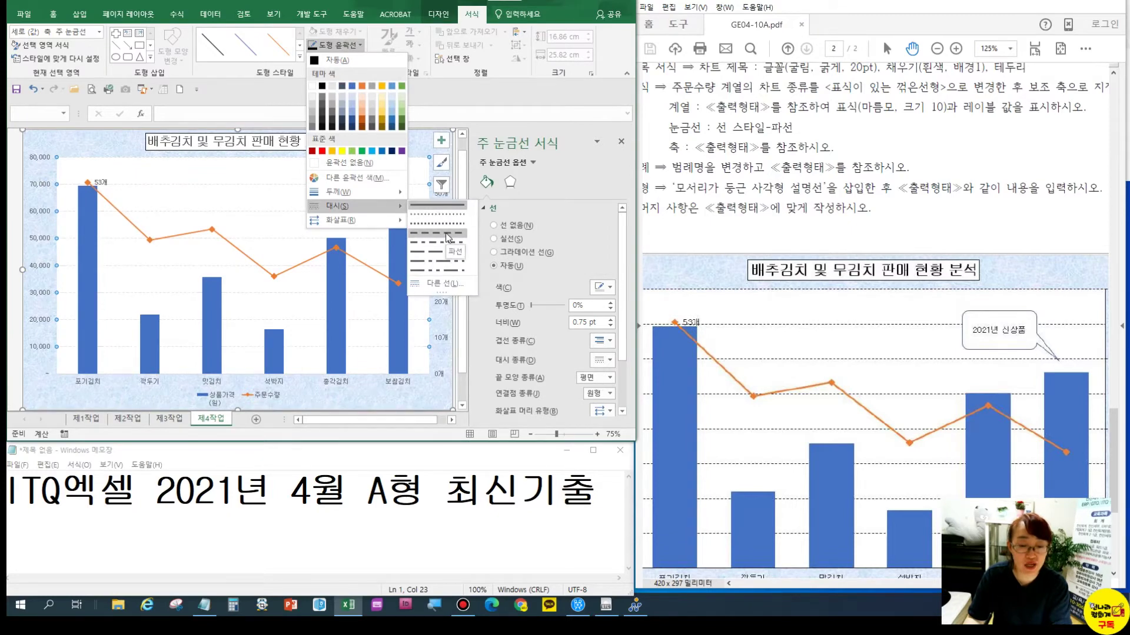
{"action": "left_click", "coordinate": [446, 234]}
{"action": "left_click", "coordinate": [314, 47]}
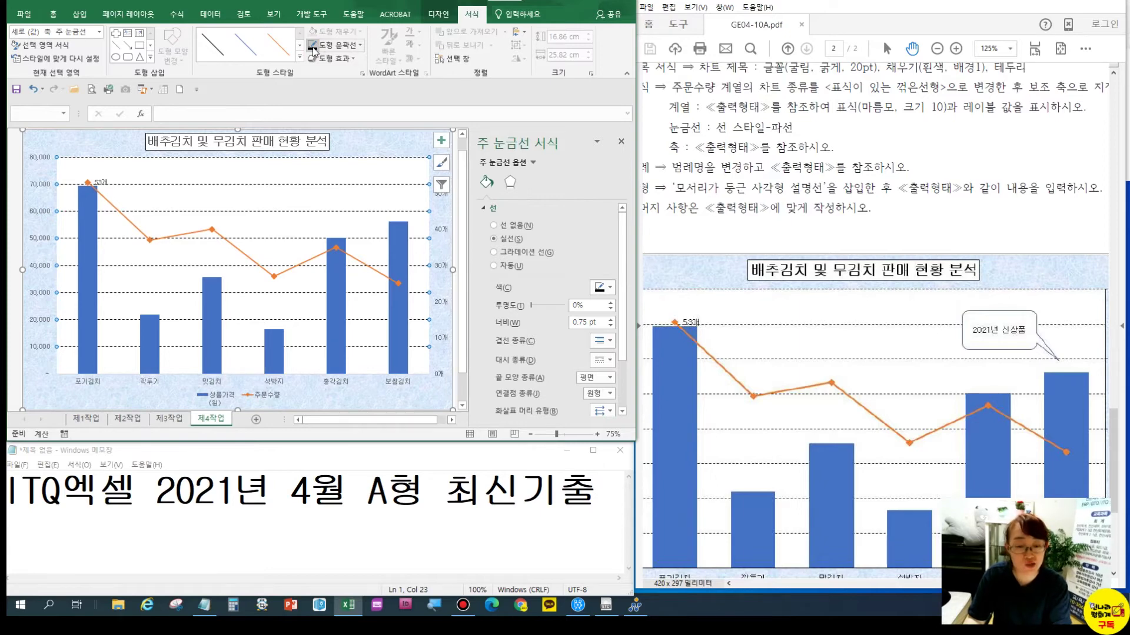
{"action": "scroll", "coordinate": [746, 154], "scroll_direction": "down", "scroll_amount": 2}
{"action": "left_click_drag", "start_coordinate": [746, 154], "coordinate": [798, 197]}
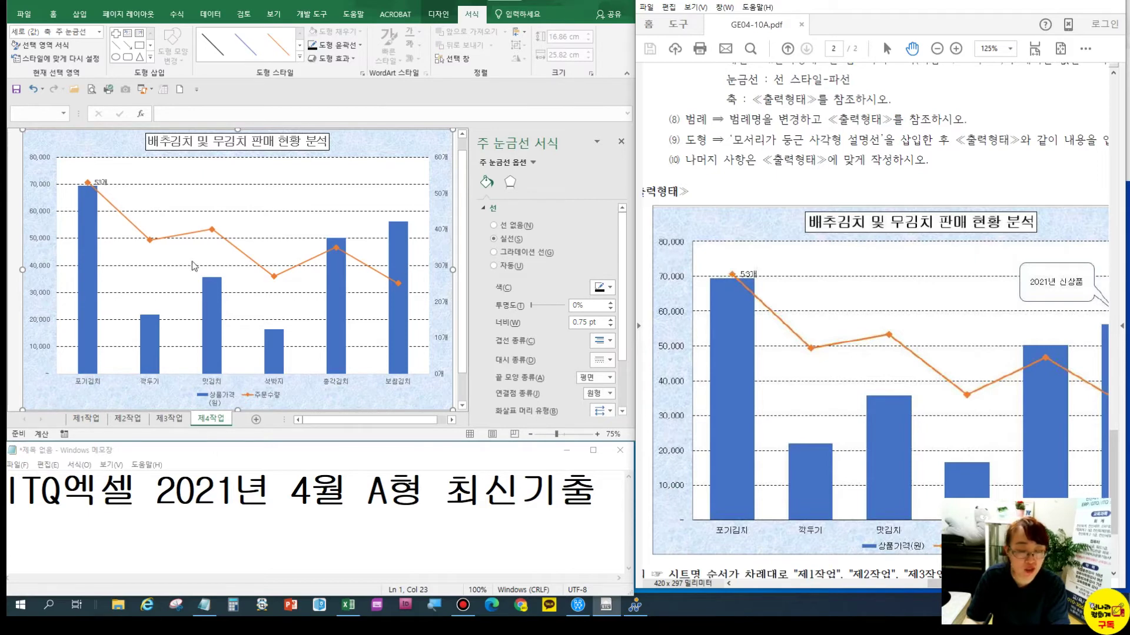
{"action": "left_click", "coordinate": [50, 239]}
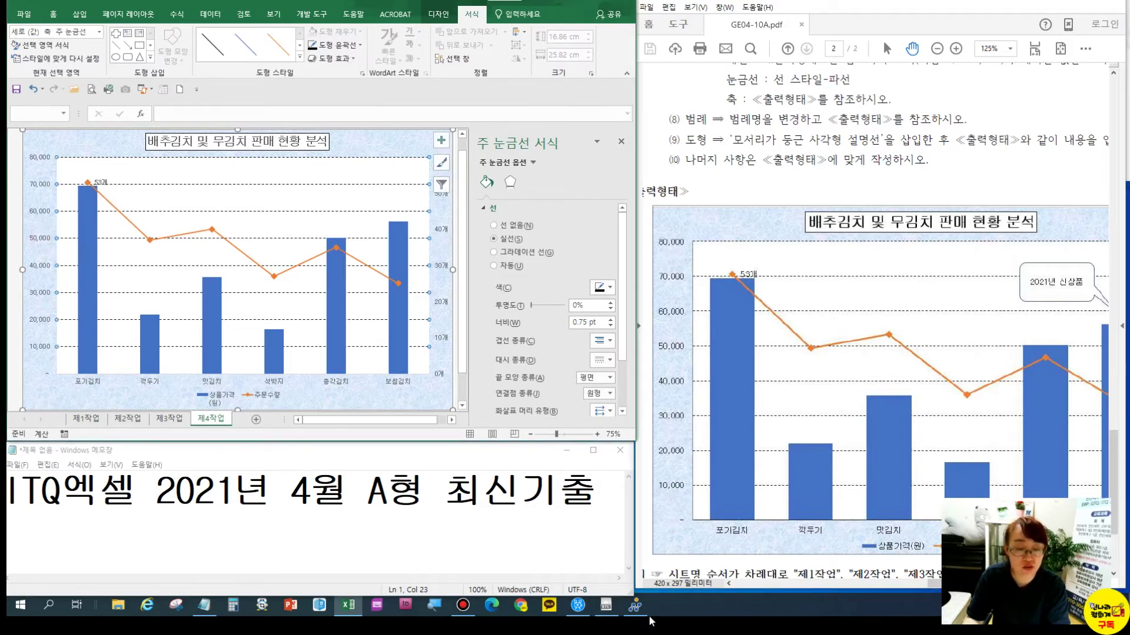
Give the primary value axis a solid outline
{"action": "left_click", "coordinate": [39, 188]}
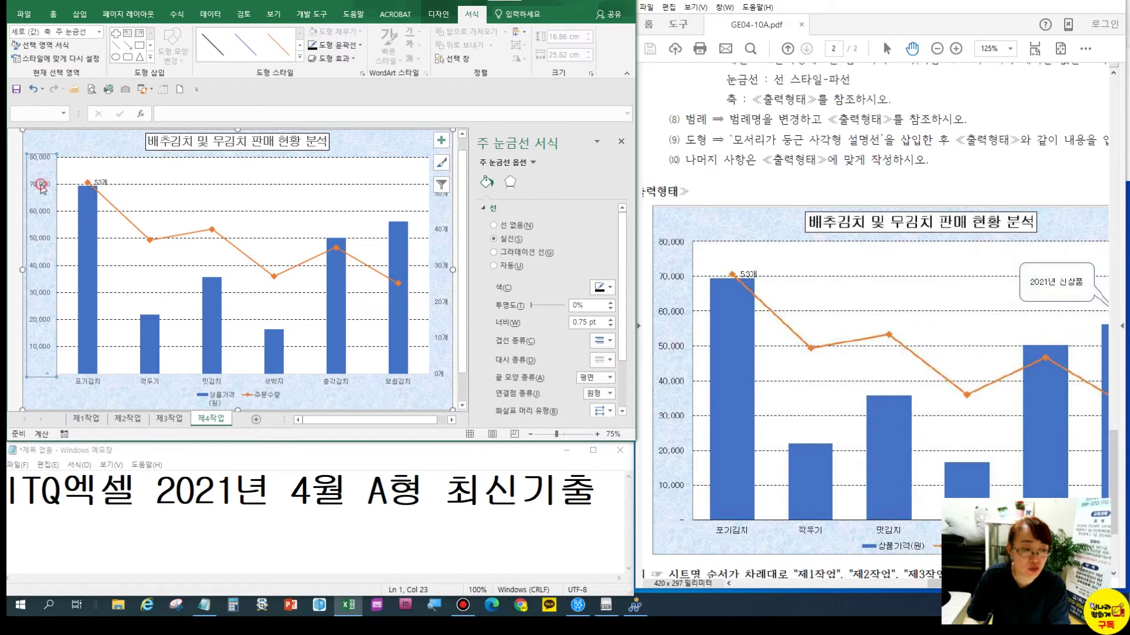
{"action": "left_click", "coordinate": [311, 47]}
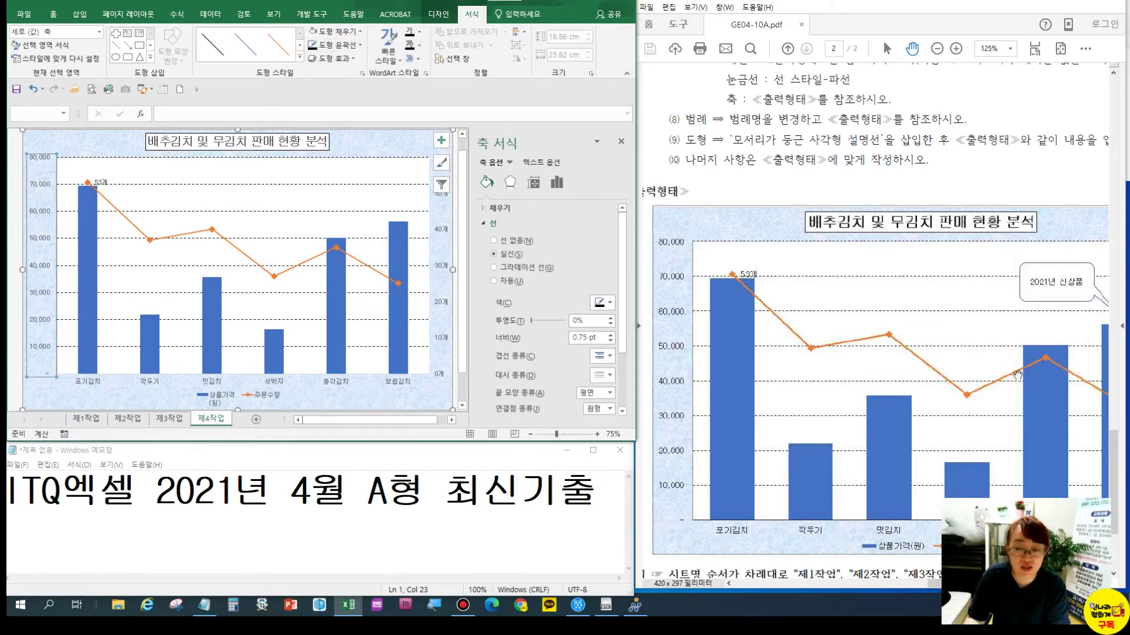
{"action": "left_click_drag", "start_coordinate": [1019, 349], "coordinate": [876, 283]}
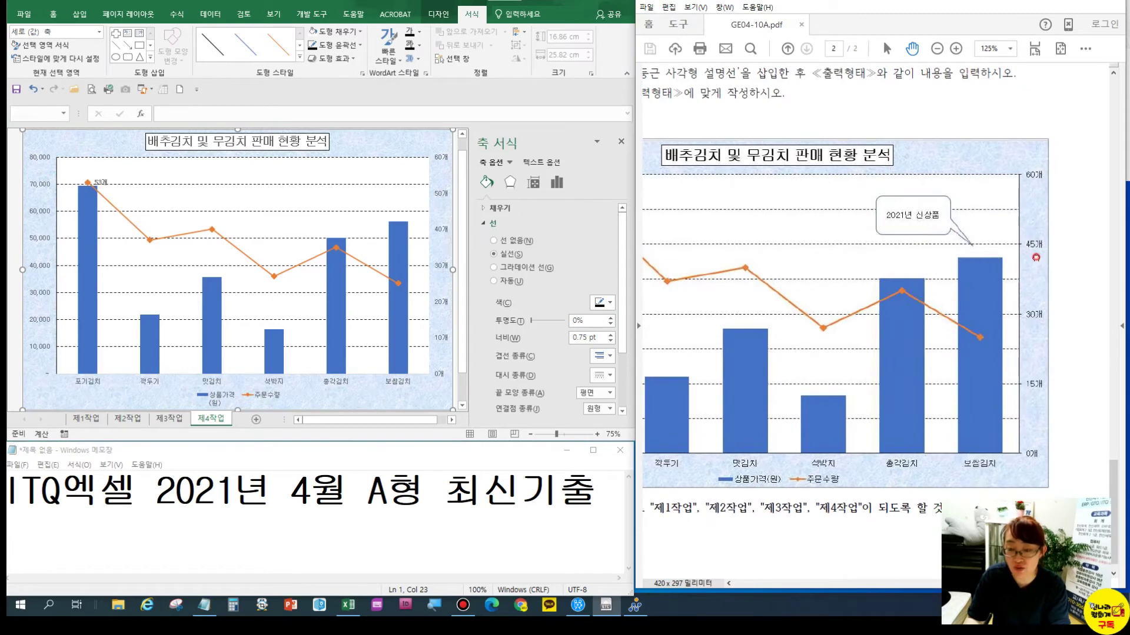
{"action": "left_click_drag", "start_coordinate": [1036, 257], "coordinate": [1021, 264]}
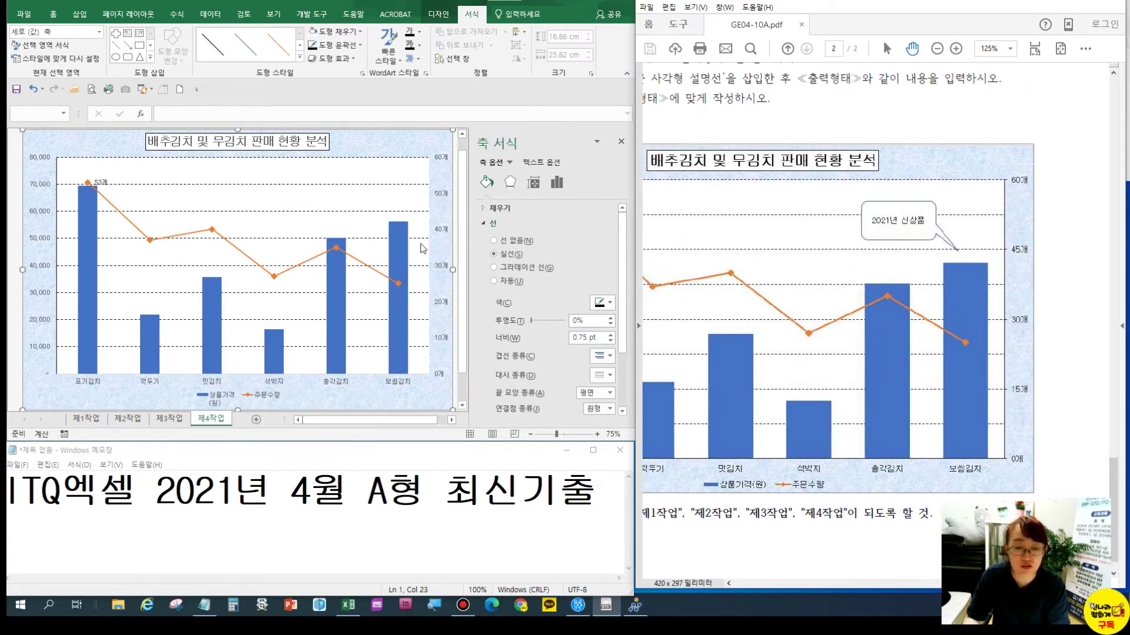
{"action": "left_click", "coordinate": [440, 233]}
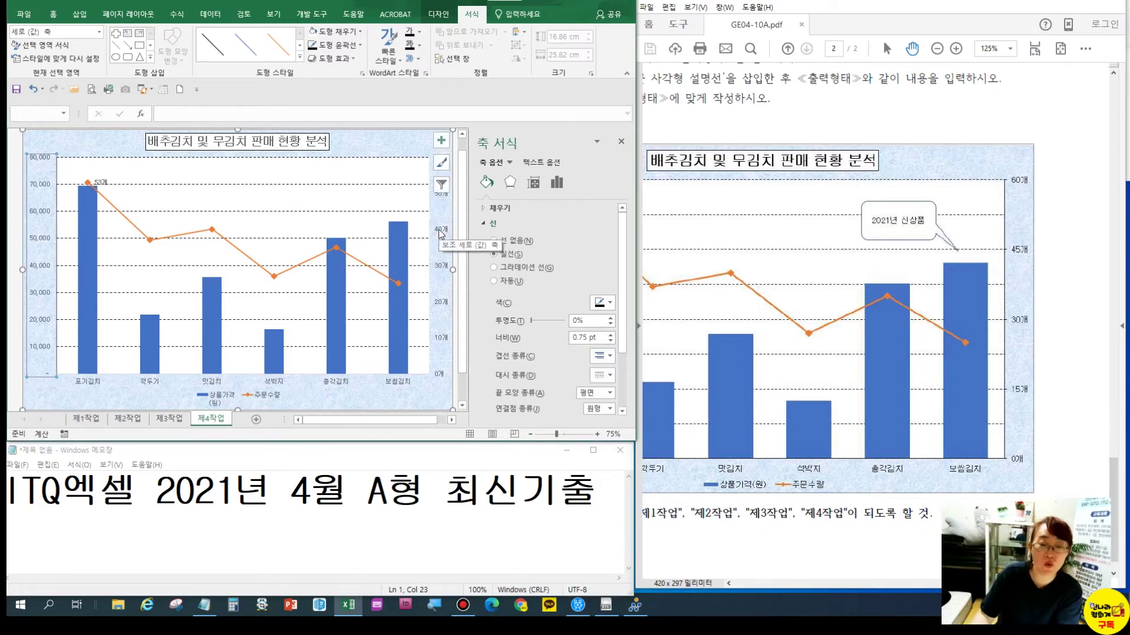
Set the secondary 주문수량 axis major unit to 15 so it reads 0개–60개
{"action": "left_click", "coordinate": [439, 234]}
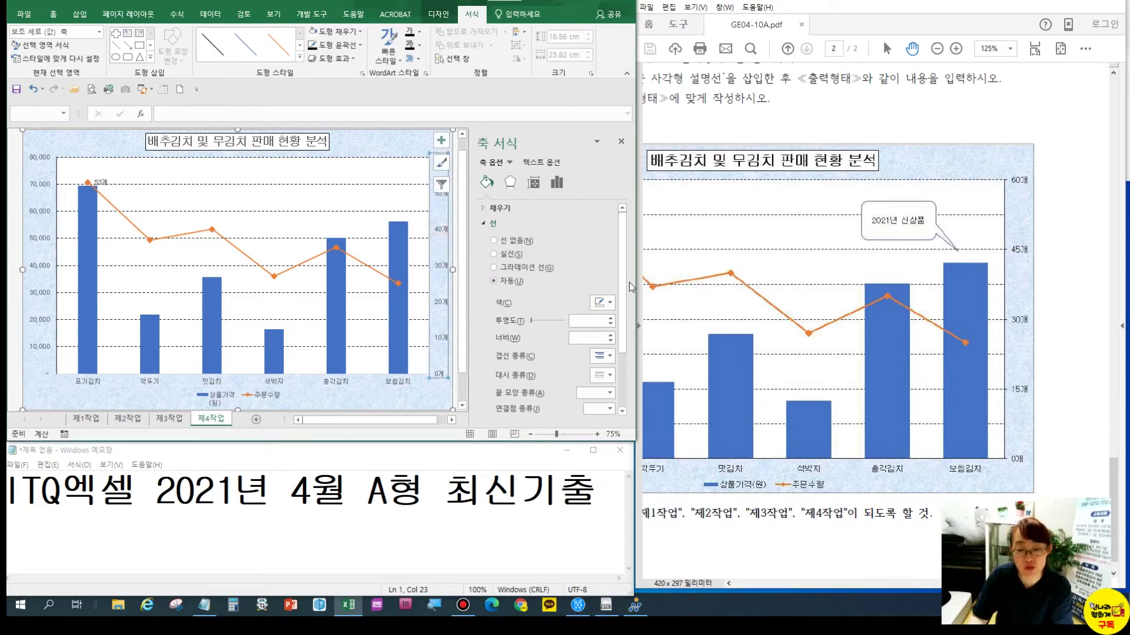
{"action": "left_click_drag", "start_coordinate": [622, 290], "coordinate": [637, 377]}
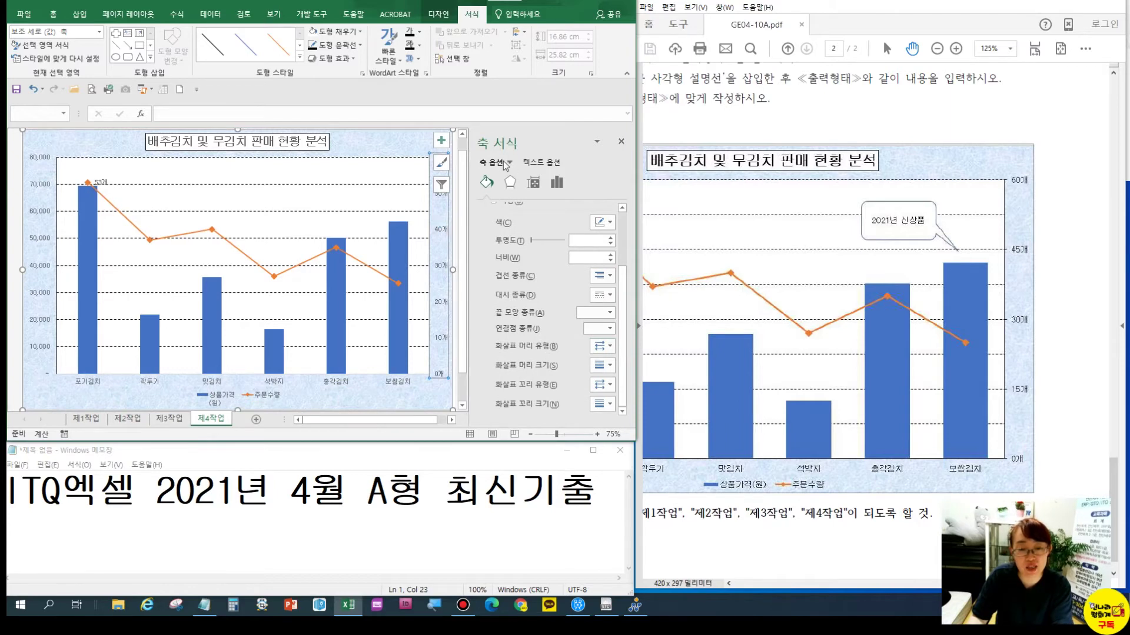
{"action": "left_click", "coordinate": [540, 162]}
{"action": "left_click", "coordinate": [507, 165]}
{"action": "left_click", "coordinate": [493, 162]}
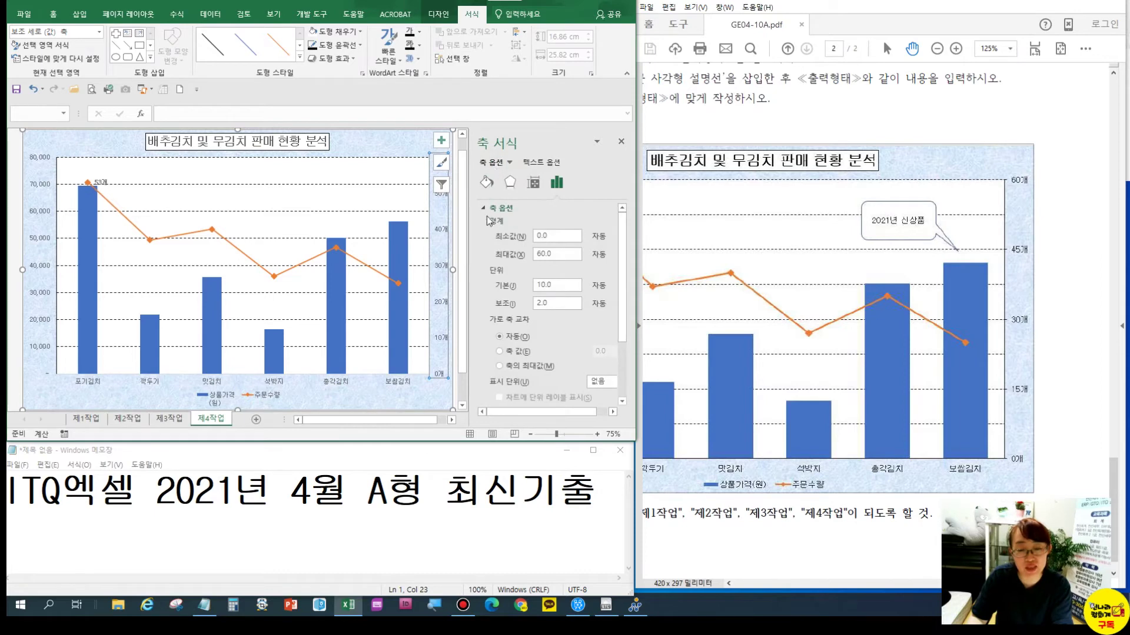
{"action": "left_click", "coordinate": [497, 163]}
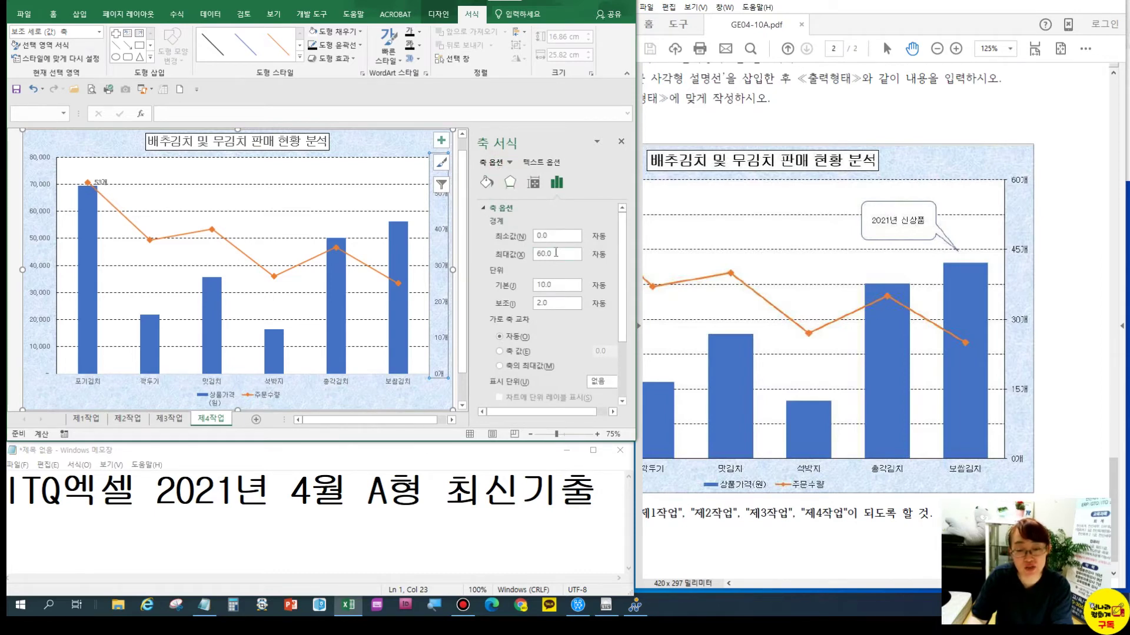
{"action": "key", "text": "ctrl"}
{"action": "key", "text": "ctrl"}
{"action": "key", "text": "ctrl"}
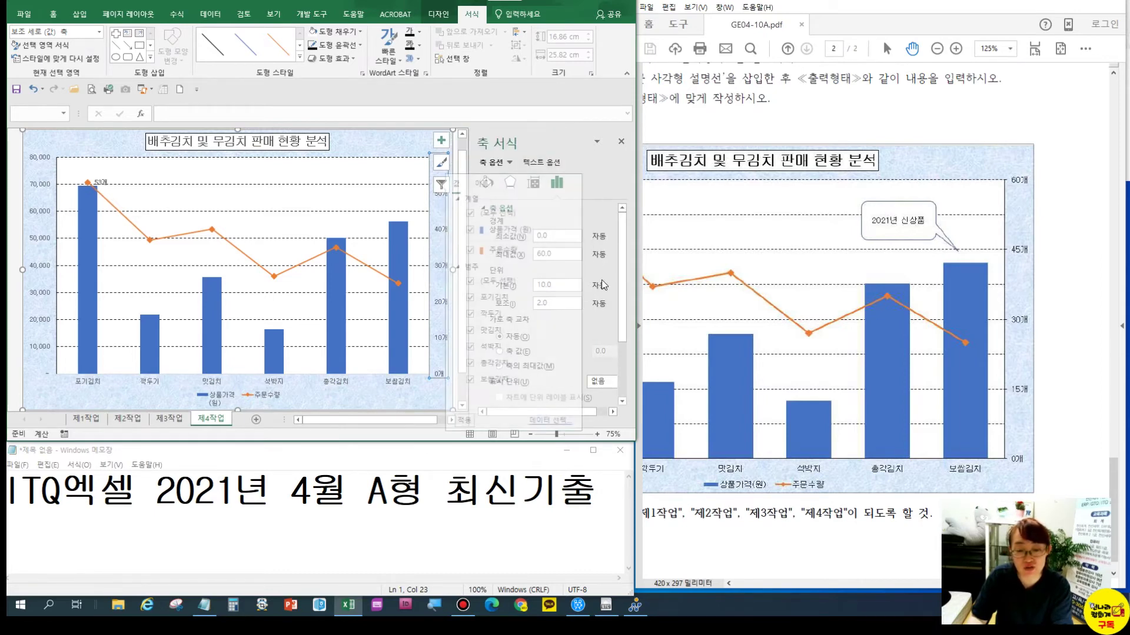
{"action": "left_click", "coordinate": [442, 186]}
{"action": "double_click", "coordinate": [564, 288]}
{"action": "type", "text": "1"}
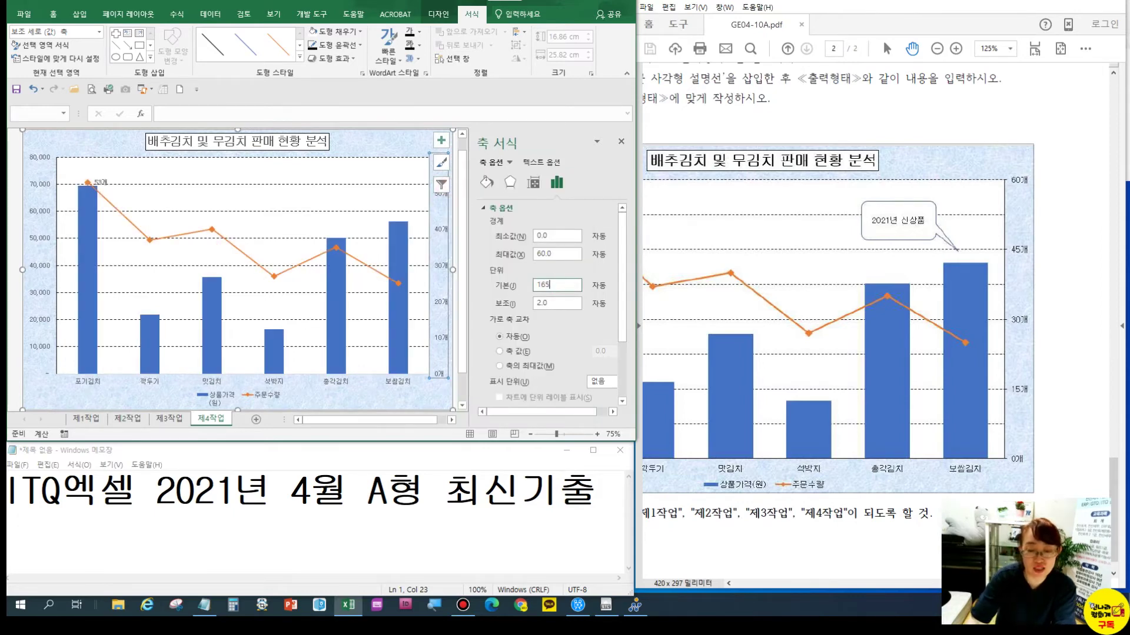
{"action": "type", "text": "5"}
{"action": "key", "text": "Return"}
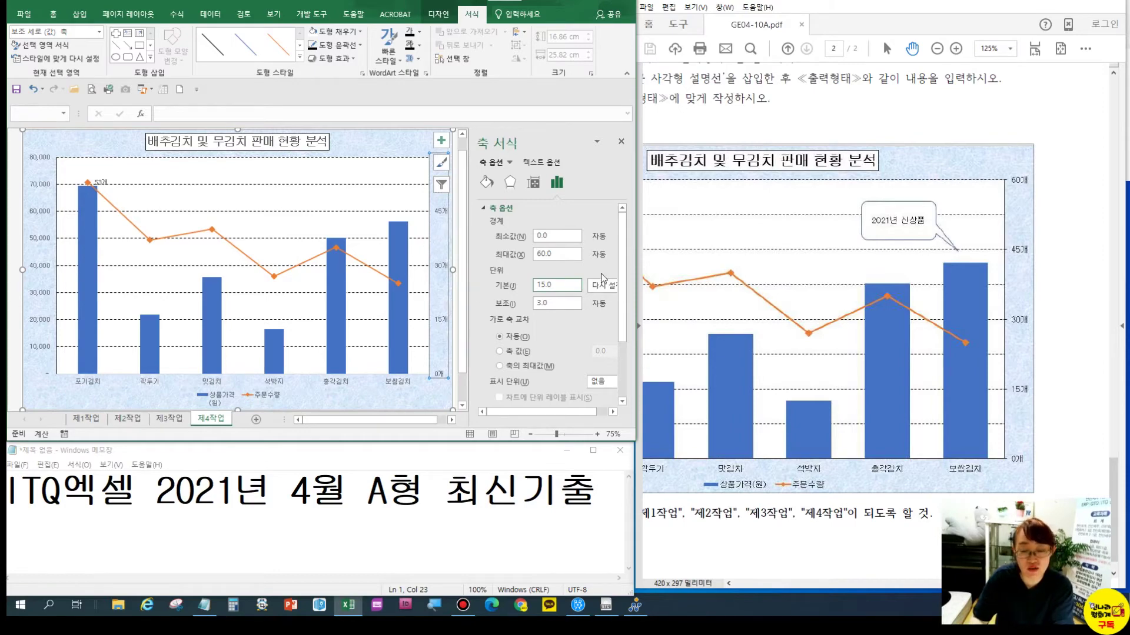
{"action": "scroll", "coordinate": [619, 286], "scroll_direction": "down", "scroll_amount": 3}
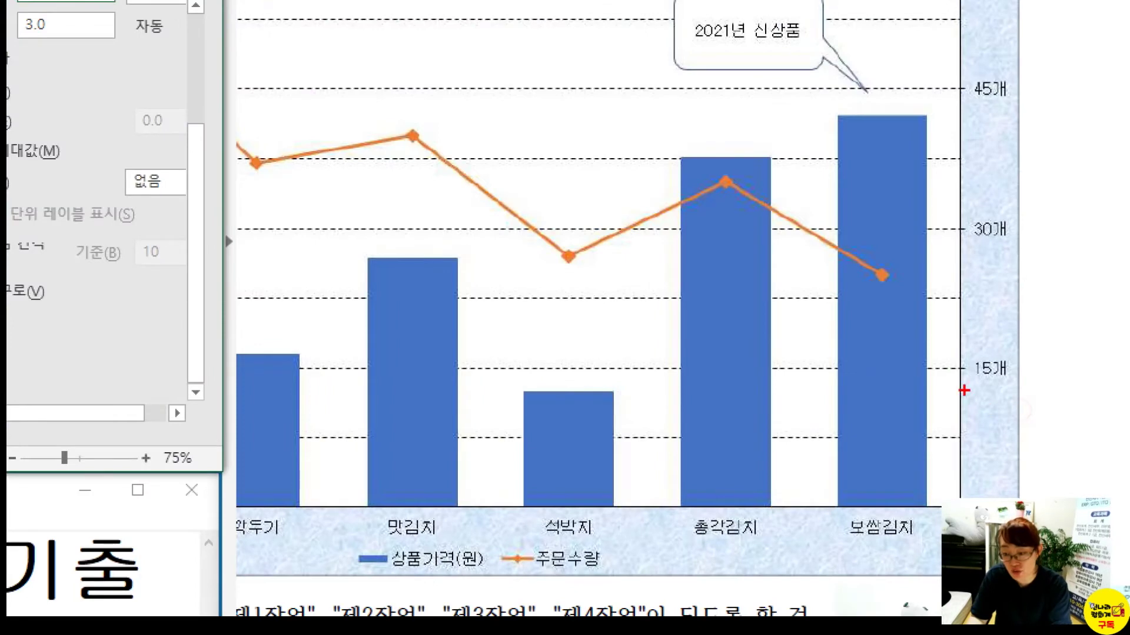
{"action": "left_click_drag", "start_coordinate": [1001, 381], "coordinate": [1033, 405]}
{"action": "left_click_drag", "start_coordinate": [955, 368], "coordinate": [974, 372]}
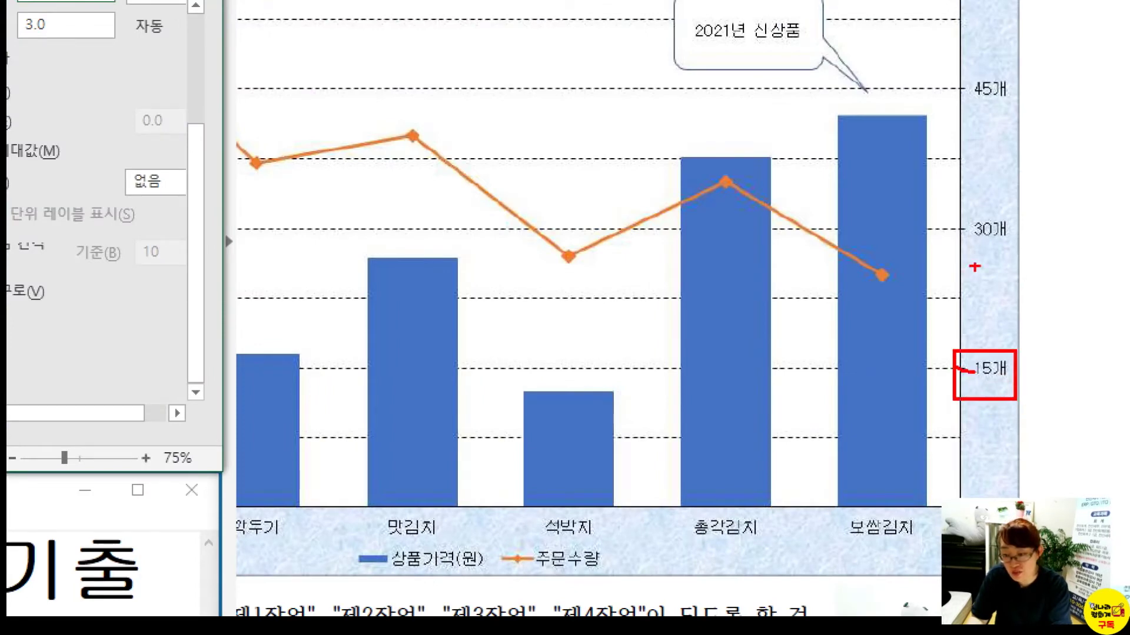
{"action": "left_click", "coordinate": [962, 227]}
{"action": "left_click_drag", "start_coordinate": [961, 228], "coordinate": [971, 228]}
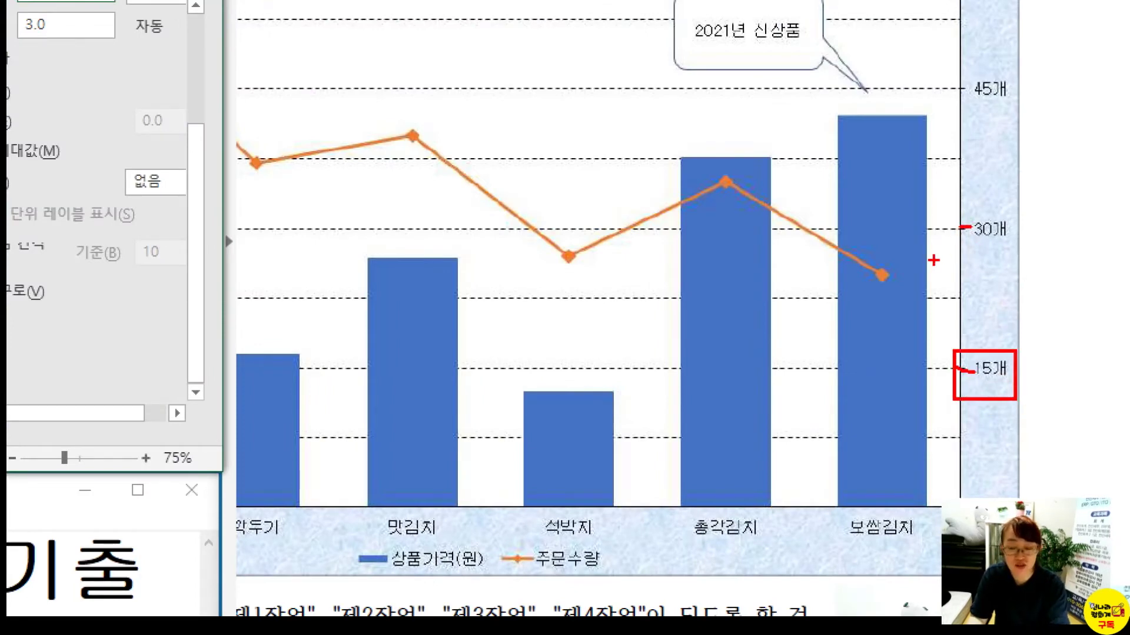
{"action": "key", "text": "Escape"}
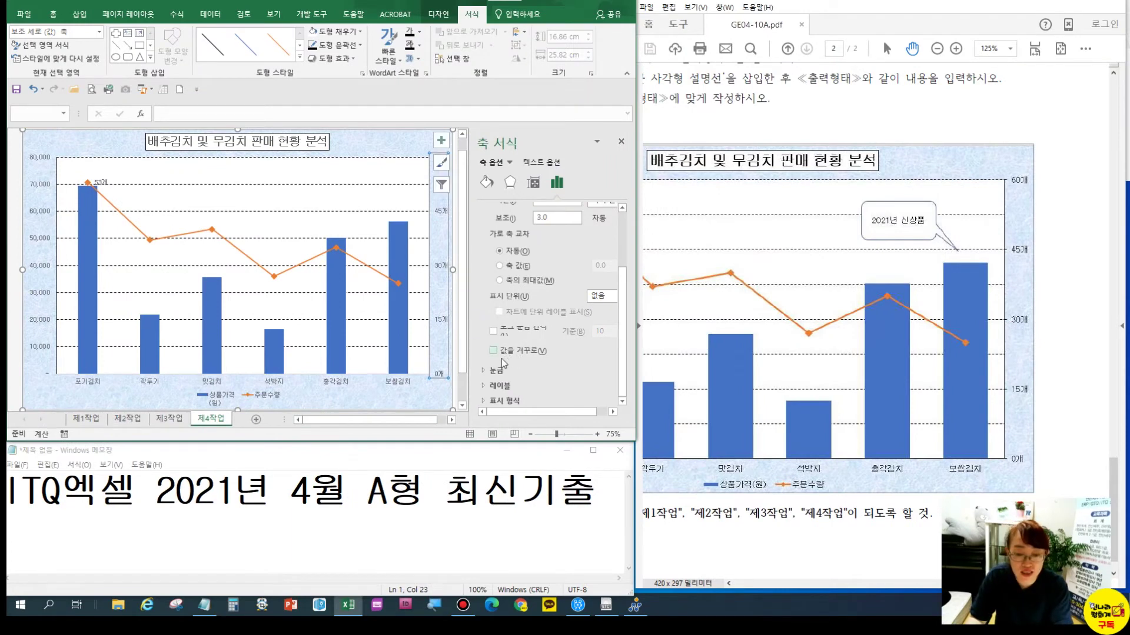
{"action": "left_click", "coordinate": [497, 370]}
{"action": "left_click_drag", "start_coordinate": [624, 358], "coordinate": [622, 401]}
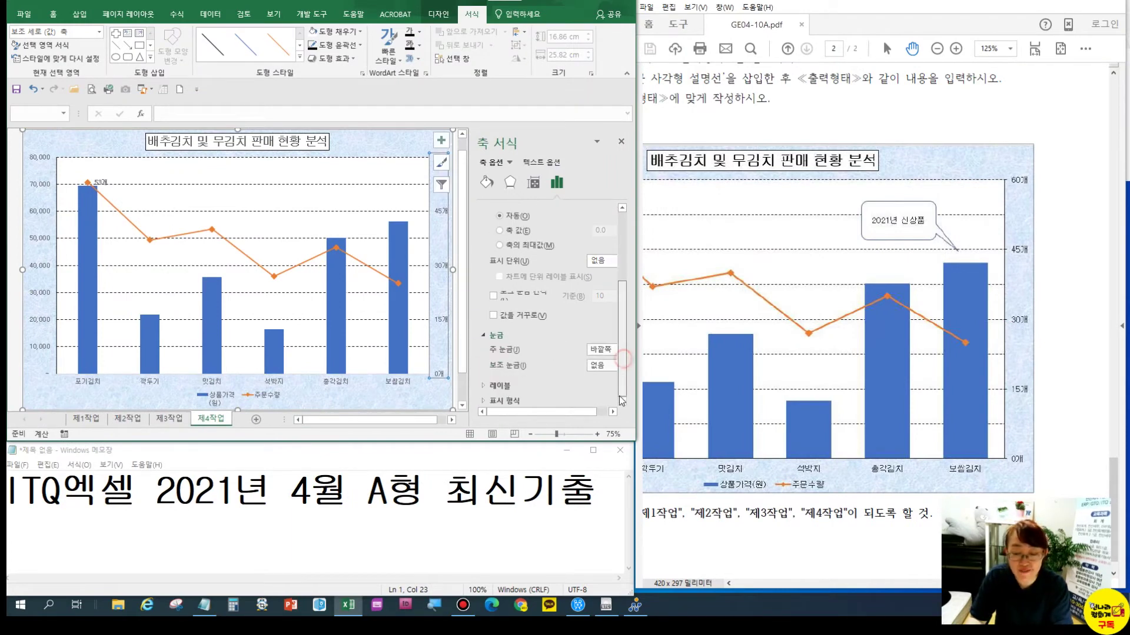
{"action": "left_click", "coordinate": [600, 350]}
{"action": "left_click", "coordinate": [595, 371]}
{"action": "left_click", "coordinate": [596, 351]}
{"action": "left_click", "coordinate": [596, 381]}
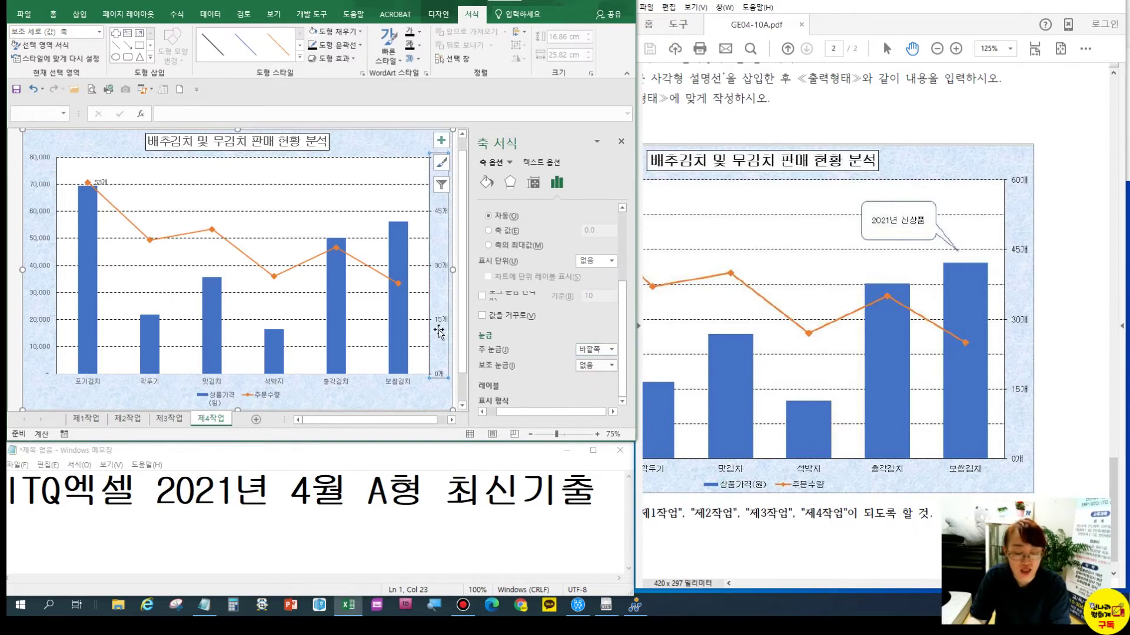
{"action": "key", "text": "ctrl+1"}
{"action": "left_click", "coordinate": [438, 329]}
{"action": "mouse_move", "coordinate": [403, 296]}
{"action": "left_mouse_down"}
{"action": "mouse_move", "coordinate": [421, 313]}
{"action": "mouse_move", "coordinate": [496, 327]}
{"action": "left_mouse_up"}
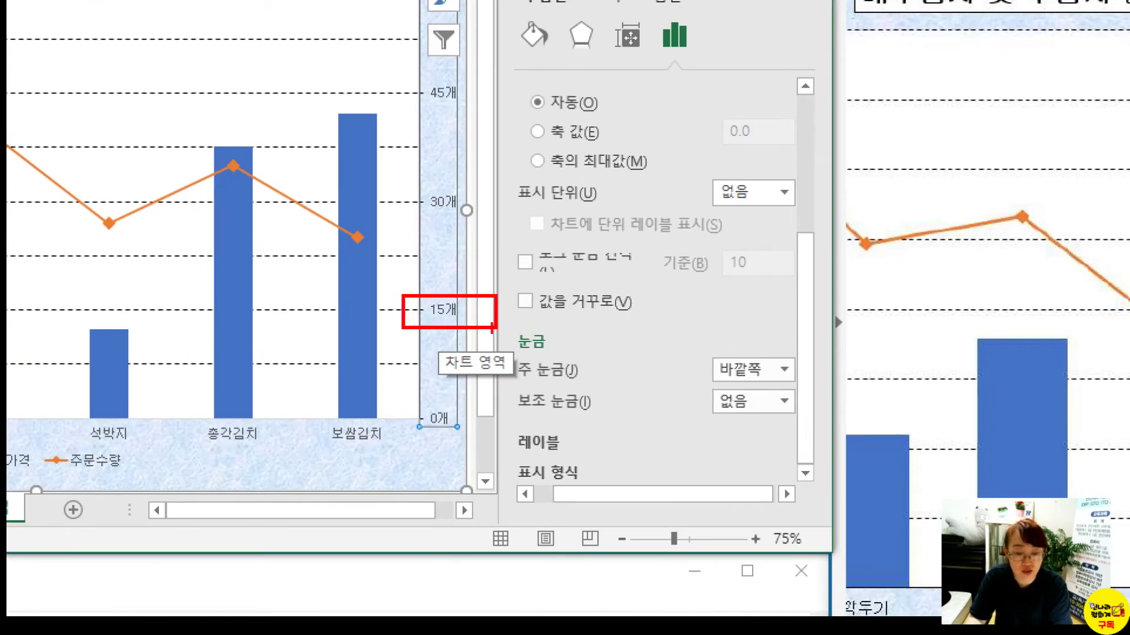
{"action": "left_click_drag", "start_coordinate": [416, 192], "coordinate": [477, 211]}
{"action": "key", "text": "Escape"}
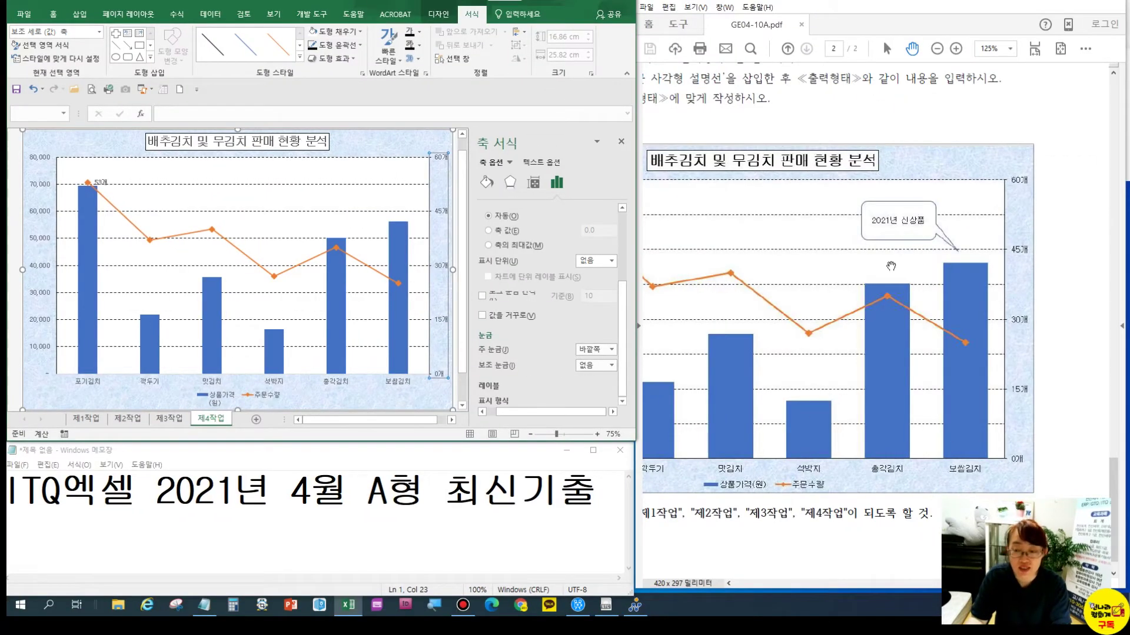
{"action": "left_click_drag", "start_coordinate": [749, 464], "coordinate": [834, 463]}
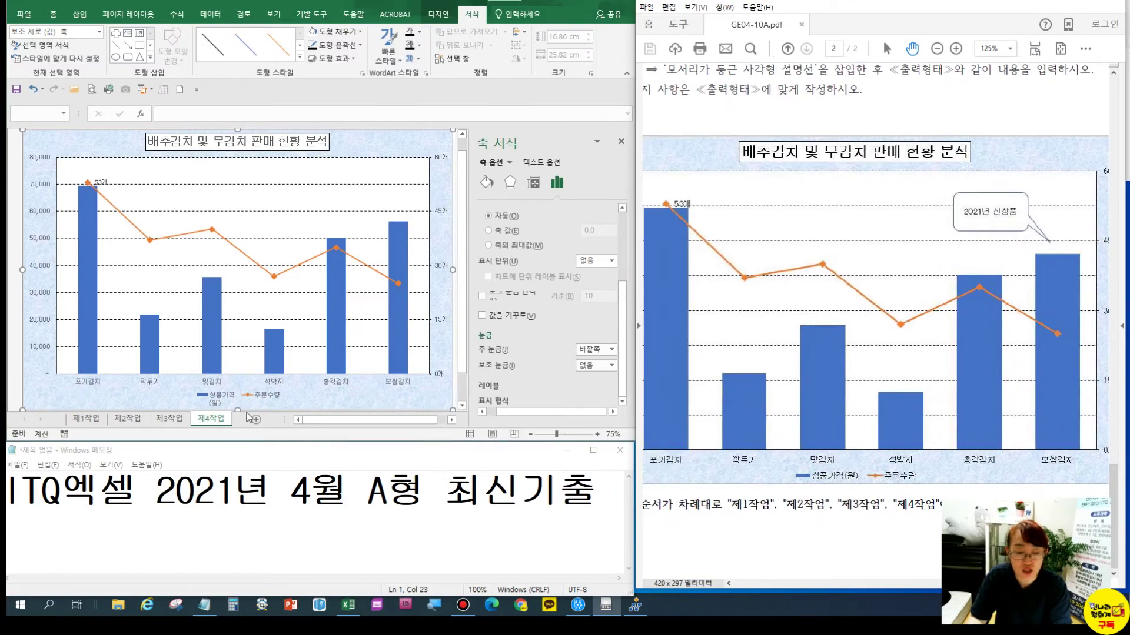
{"action": "left_click", "coordinate": [220, 395]}
{"action": "key", "text": "ctrl+1"}
{"action": "left_click", "coordinate": [220, 395]}
{"action": "mouse_move", "coordinate": [148, 375]}
{"action": "left_mouse_down"}
{"action": "mouse_move", "coordinate": [275, 426]}
{"action": "mouse_move", "coordinate": [252, 424]}
{"action": "left_mouse_up"}
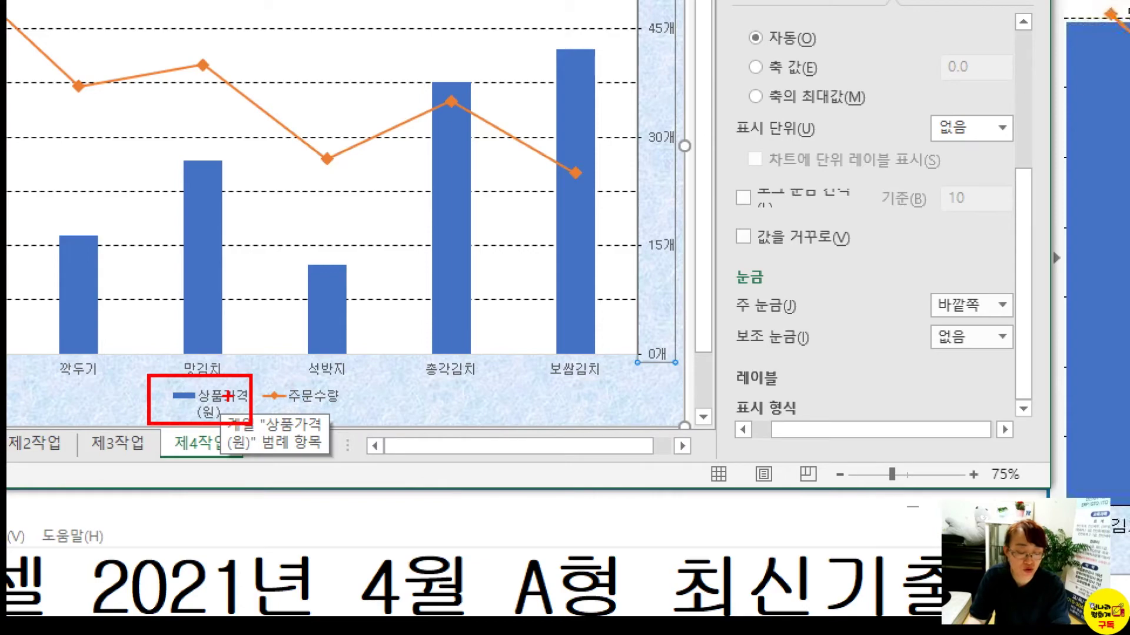
{"action": "key", "text": "Escape"}
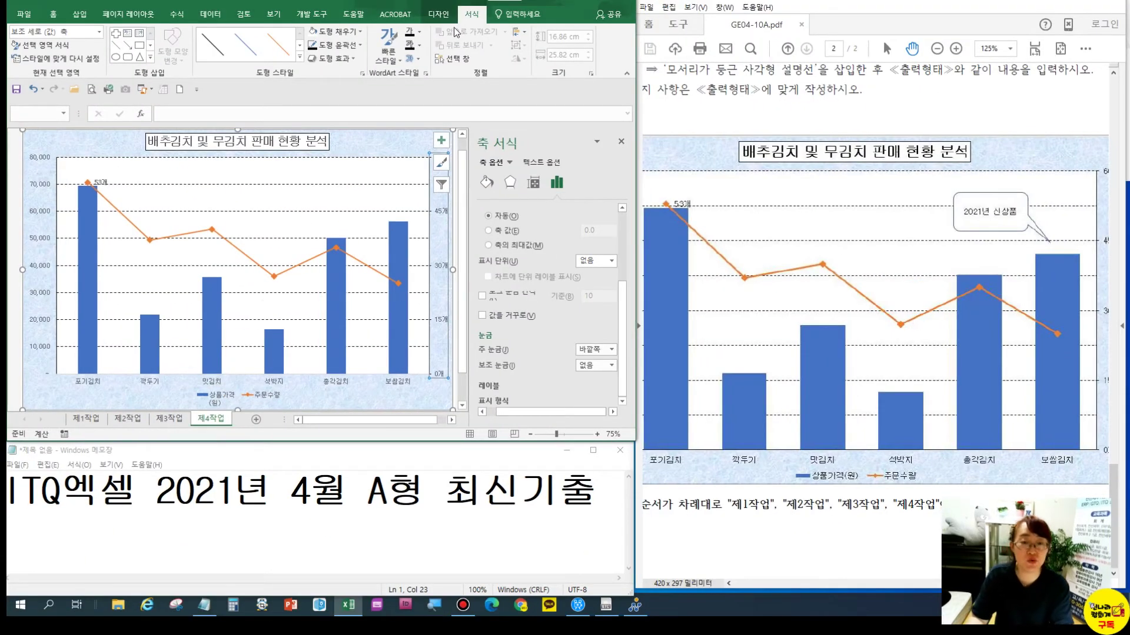
{"action": "left_click", "coordinate": [439, 14]}
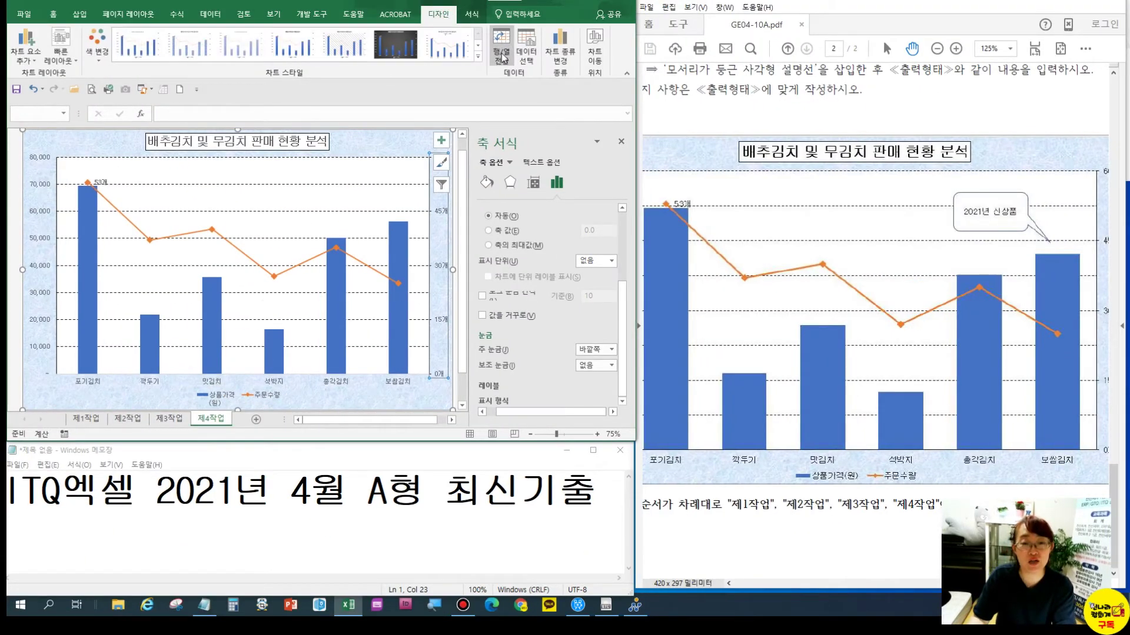
Retype the 상품가격(원) series name in Select Data so it shows on one line
{"action": "left_click", "coordinate": [522, 57]}
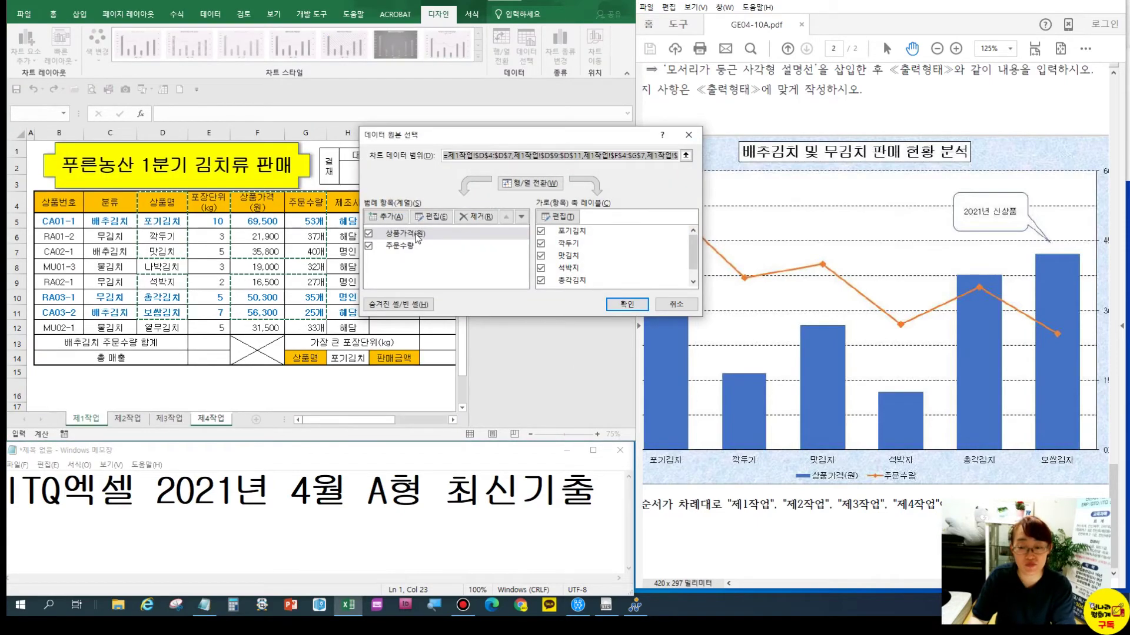
{"action": "left_click", "coordinate": [417, 234]}
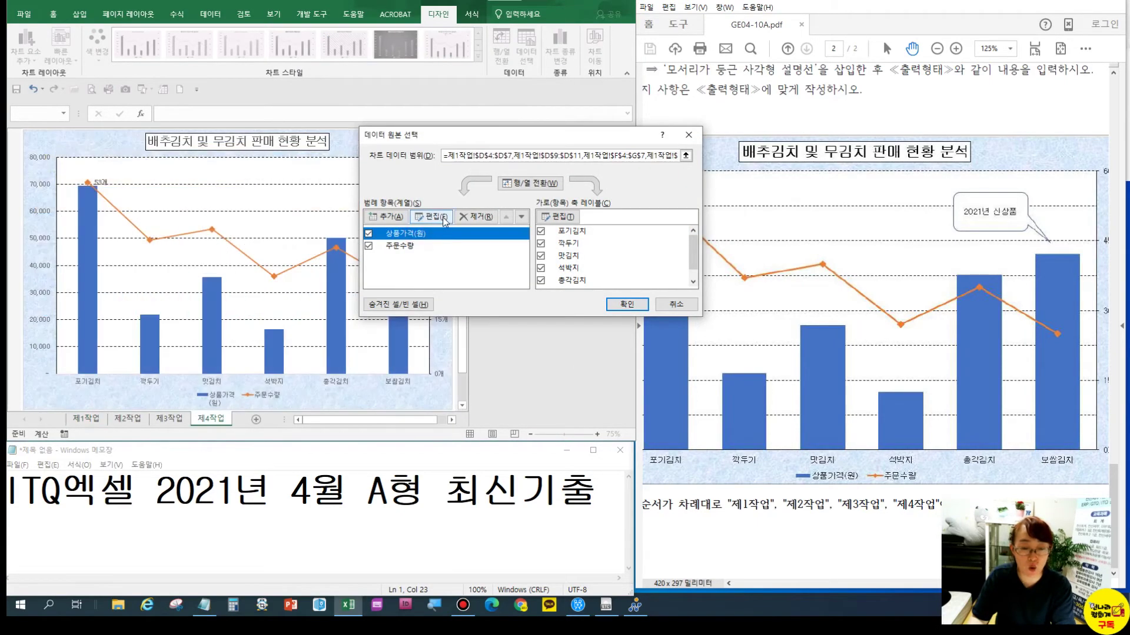
{"action": "left_click", "coordinate": [442, 217]}
{"action": "type", "text": "ㅅ상품가격(원"}
{"action": "left_click", "coordinate": [549, 260]}
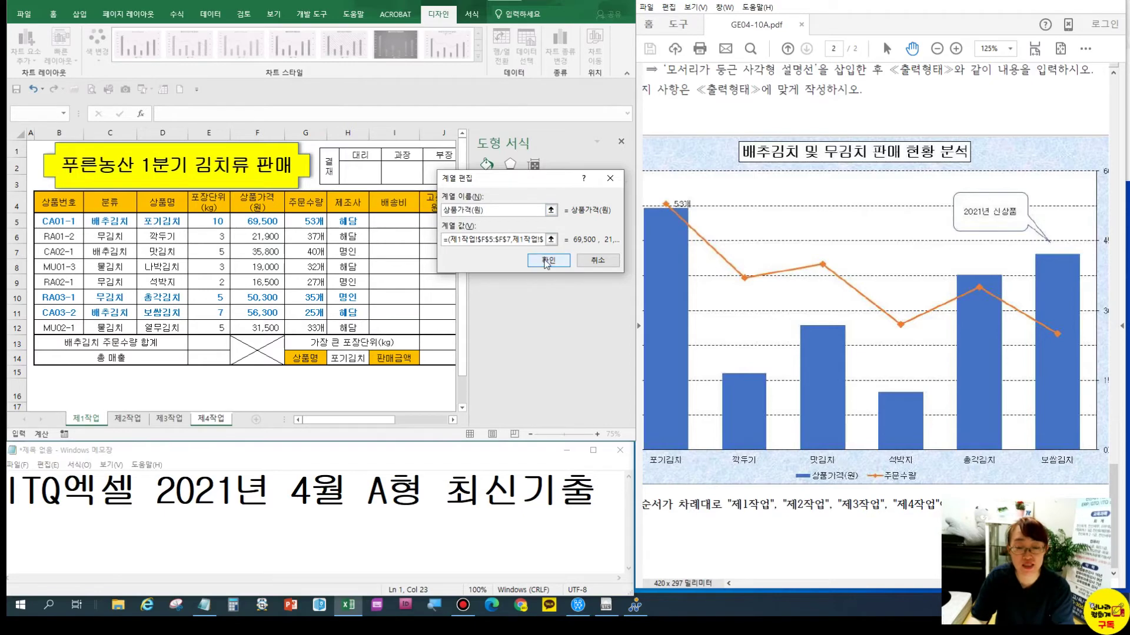
{"action": "left_click", "coordinate": [613, 300]}
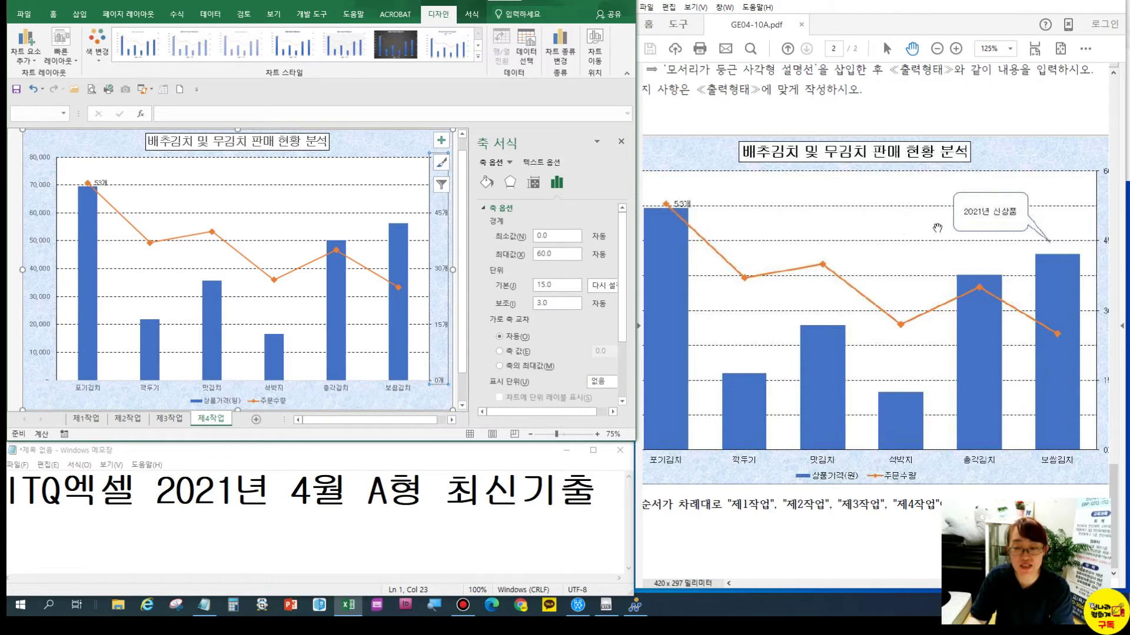
Draw a rounded-rectangle callout over the chart's upper right
{"action": "left_click", "coordinate": [80, 13]}
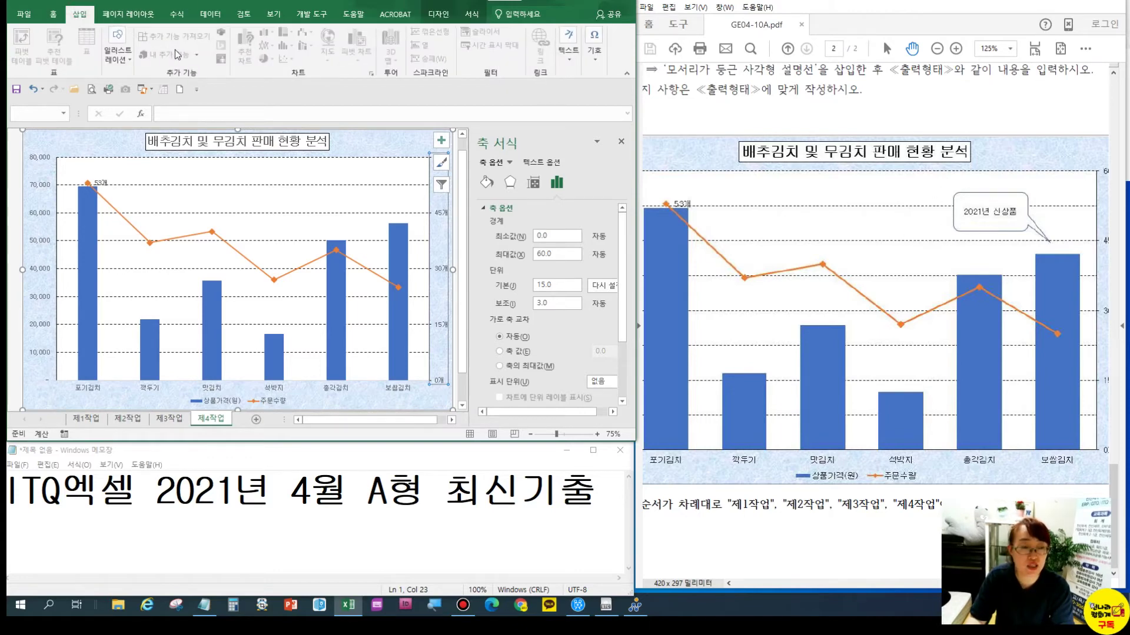
{"action": "left_click", "coordinate": [122, 53]}
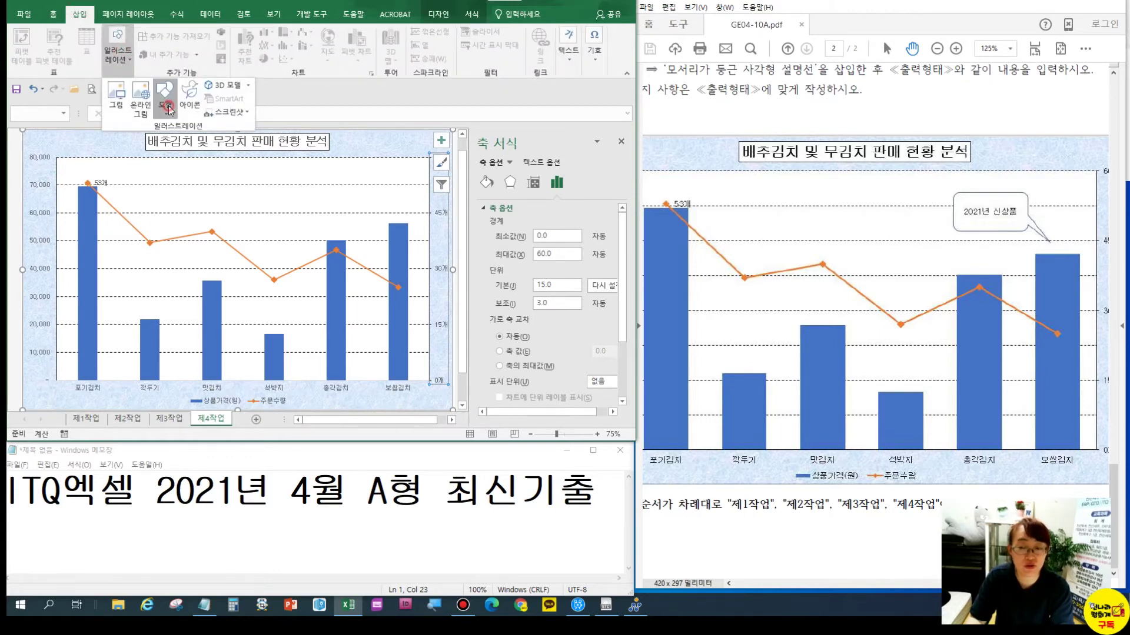
{"action": "left_click", "coordinate": [167, 105]}
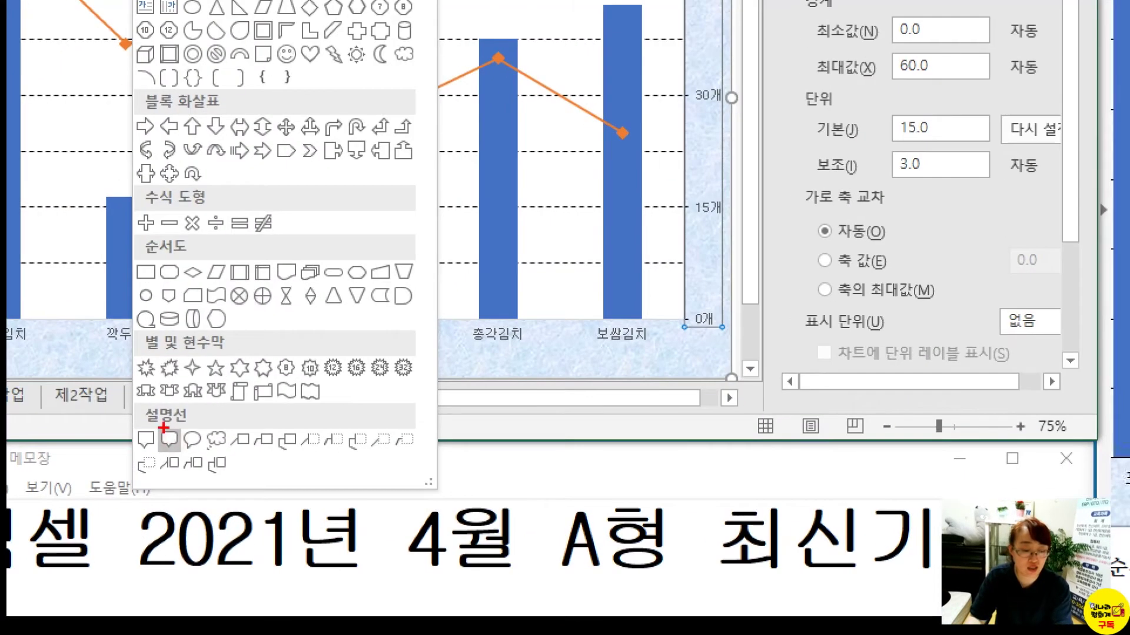
{"action": "left_click", "coordinate": [169, 439]}
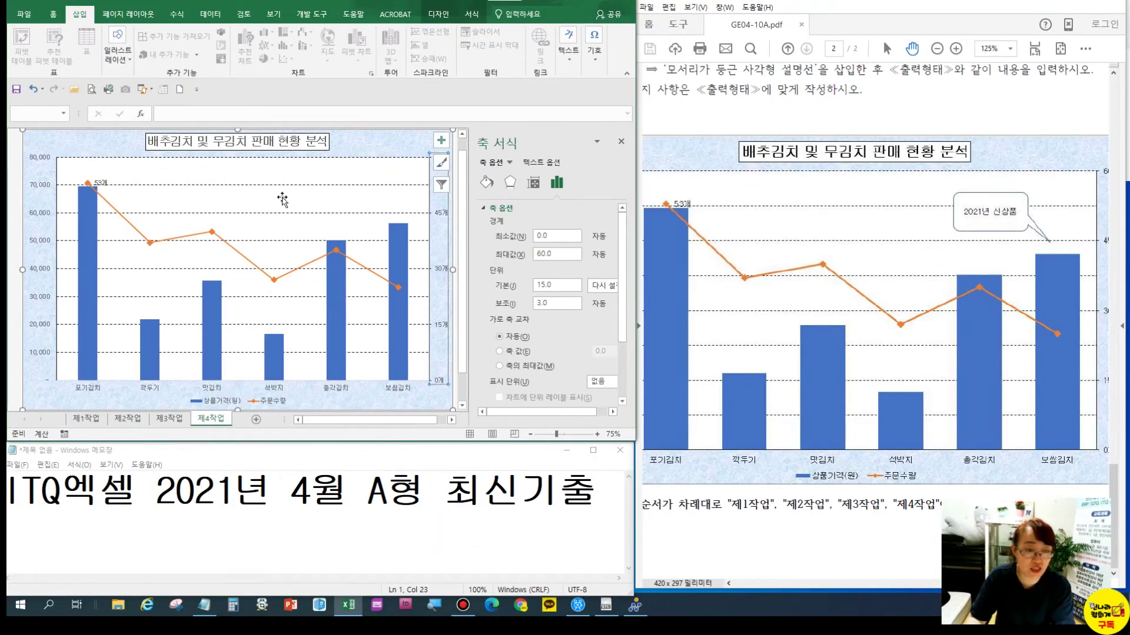
{"action": "left_click", "coordinate": [116, 54]}
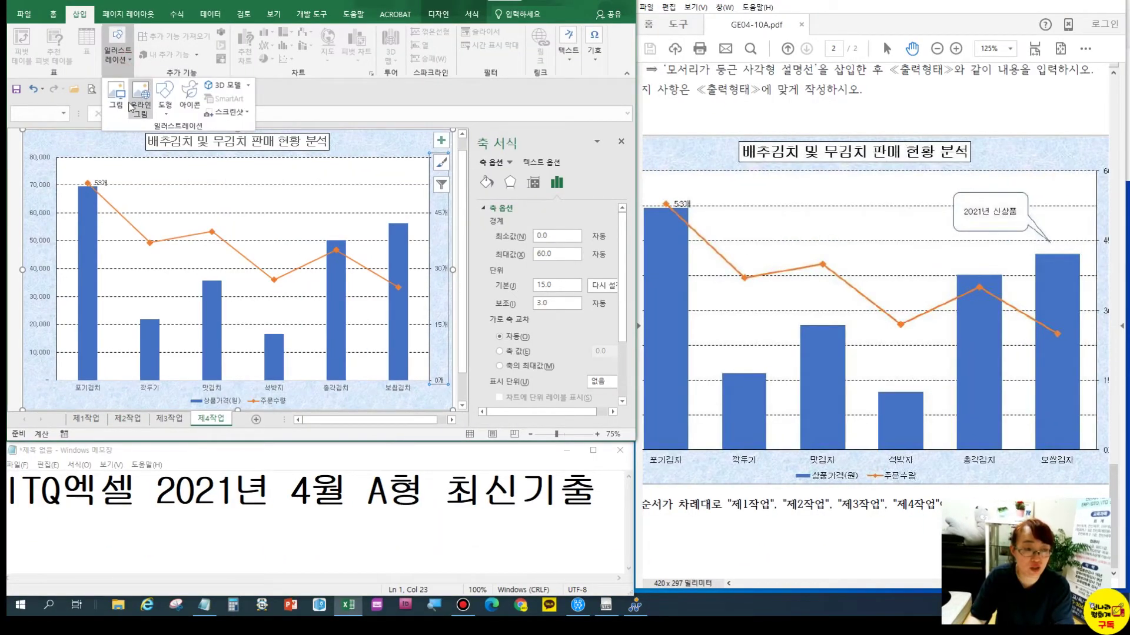
{"action": "left_click", "coordinate": [165, 97]}
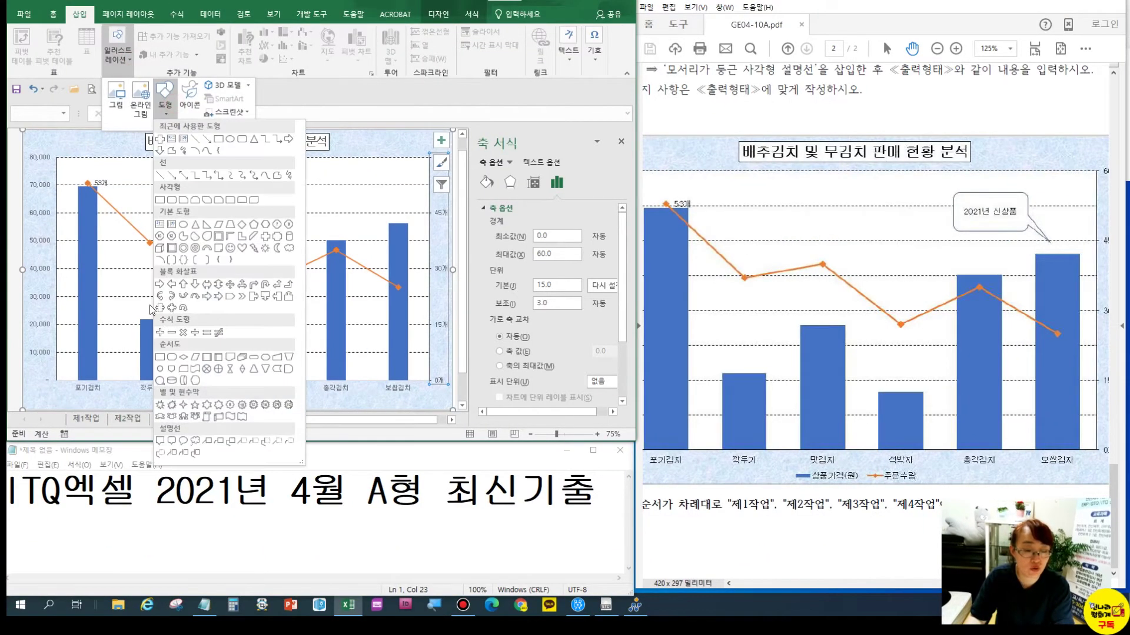
{"action": "left_click", "coordinate": [172, 441]}
{"action": "mouse_move", "coordinate": [329, 163]}
{"action": "left_mouse_down"}
{"action": "mouse_move", "coordinate": [400, 194]}
{"action": "mouse_move", "coordinate": [354, 206]}
{"action": "mouse_move", "coordinate": [398, 217]}
{"action": "left_mouse_up"}
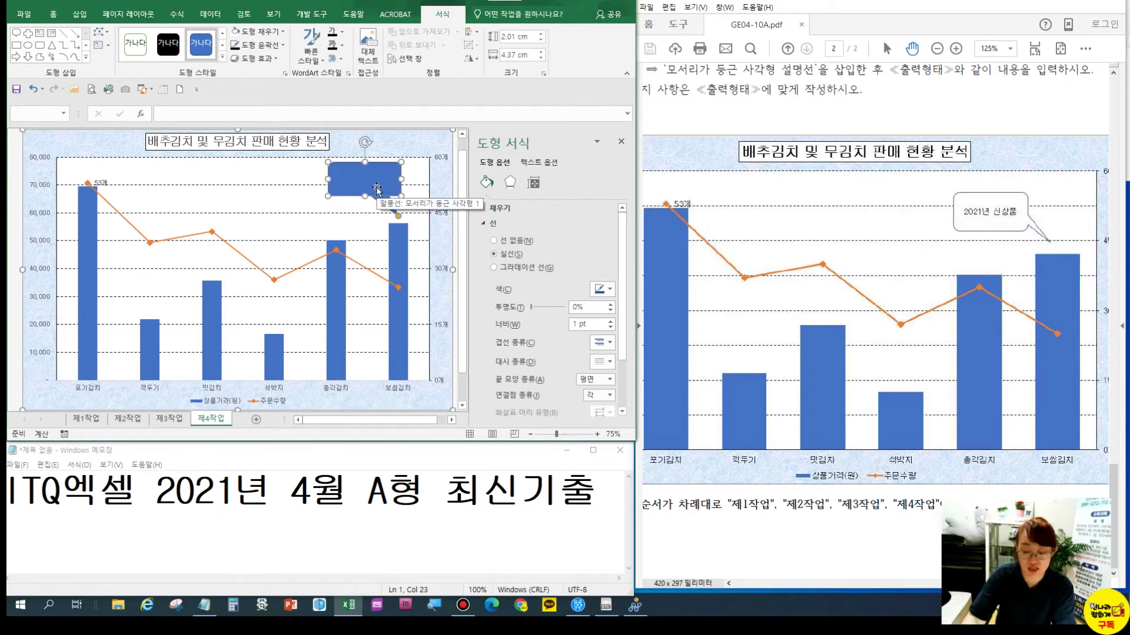
Type 2021년 신상품 in the callout, fill it white and colour its text black
{"action": "type", "text": "0"}
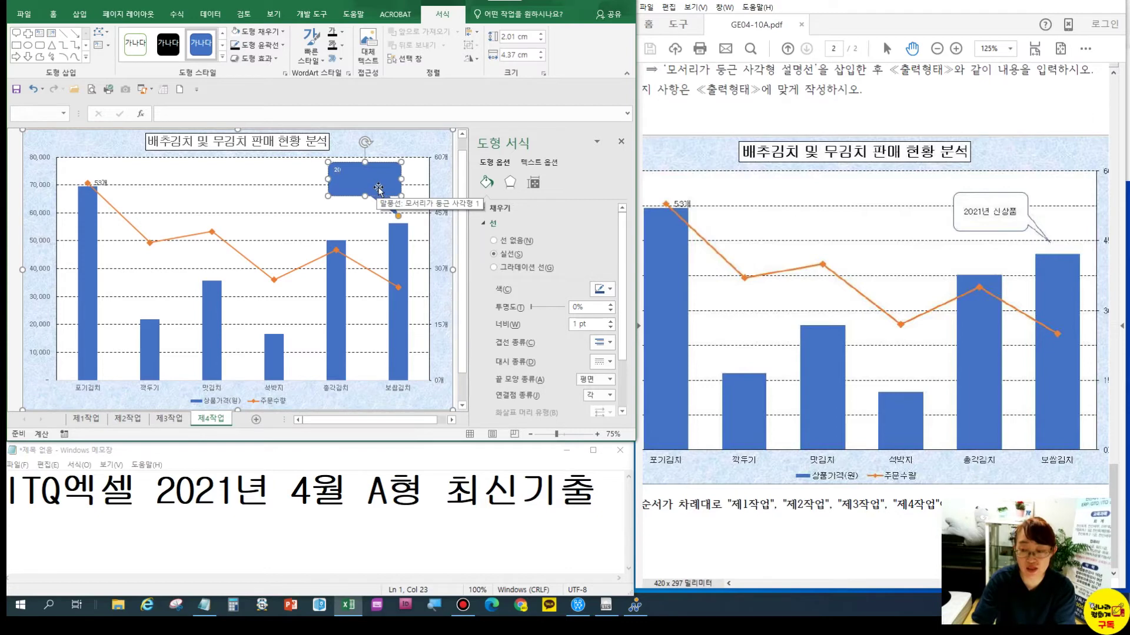
{"action": "type", "text": "21년 신상품"}
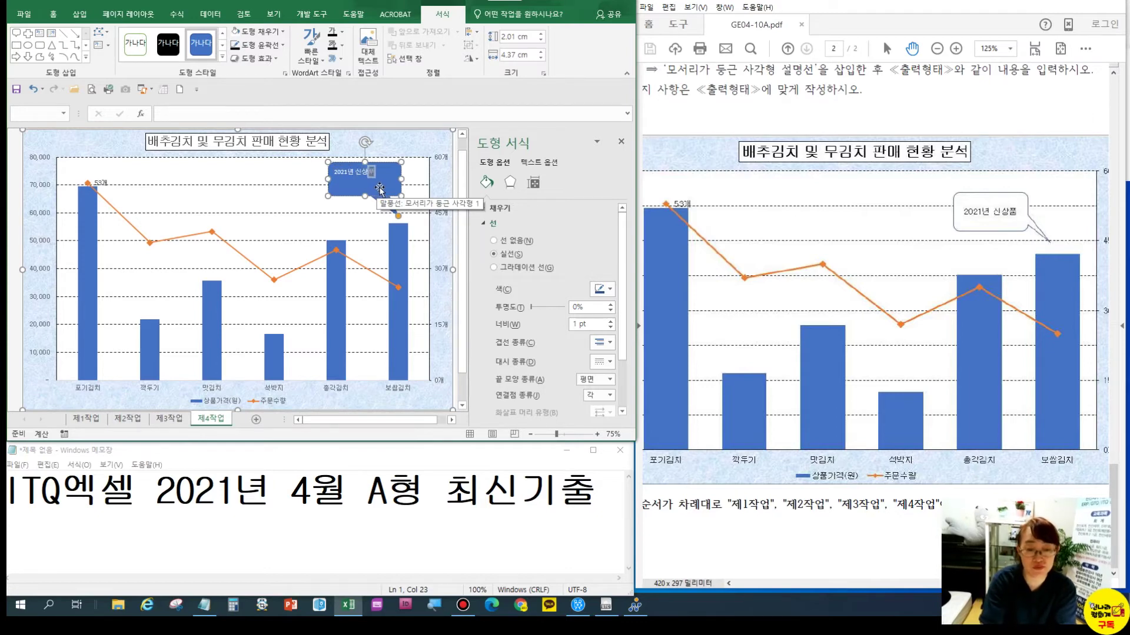
{"action": "left_click", "coordinate": [237, 32]}
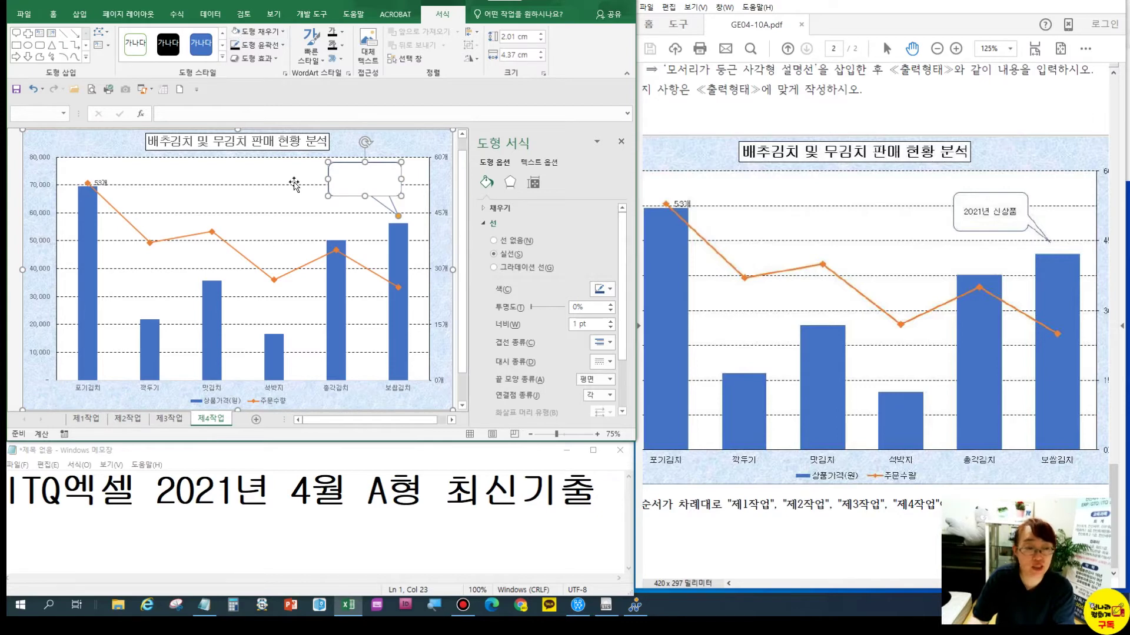
{"action": "left_click", "coordinate": [53, 13]}
{"action": "left_click", "coordinate": [169, 54]}
Centre the callout text vertically and horizontally and set its font to 굴림
{"action": "left_click", "coordinate": [232, 37]}
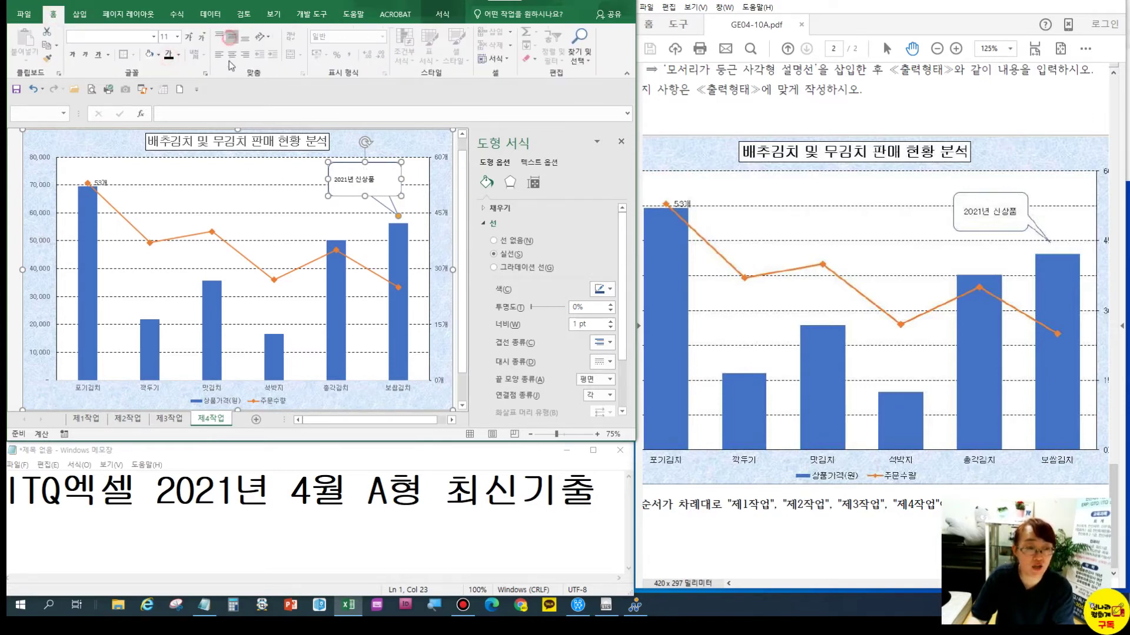
{"action": "left_click", "coordinate": [232, 54]}
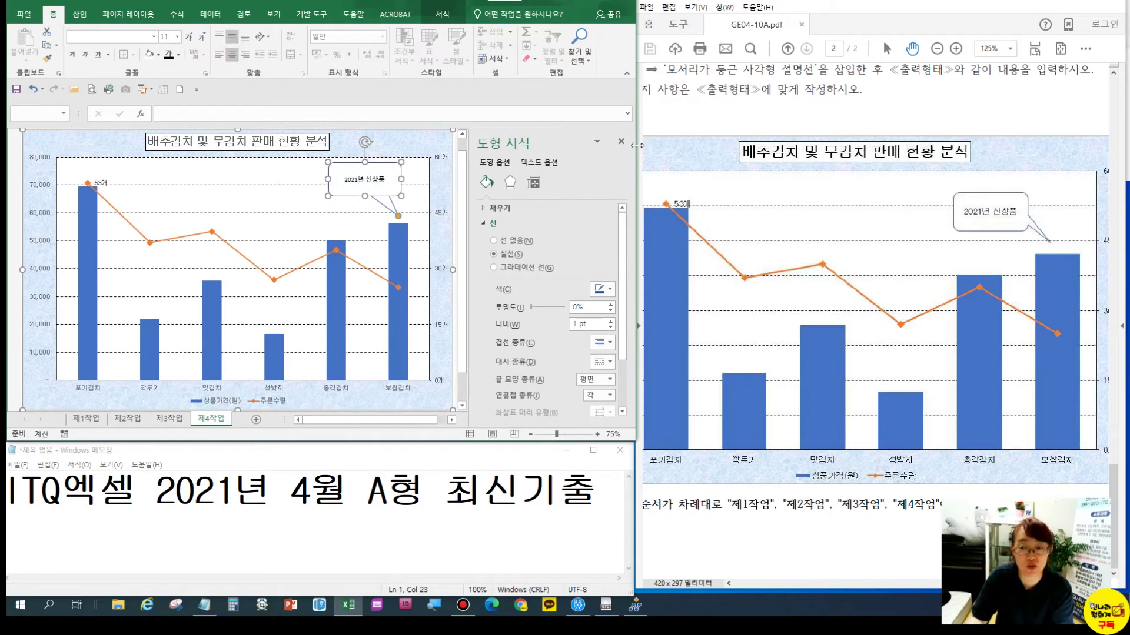
{"action": "scroll", "coordinate": [805, 104], "scroll_direction": "up", "scroll_amount": 5}
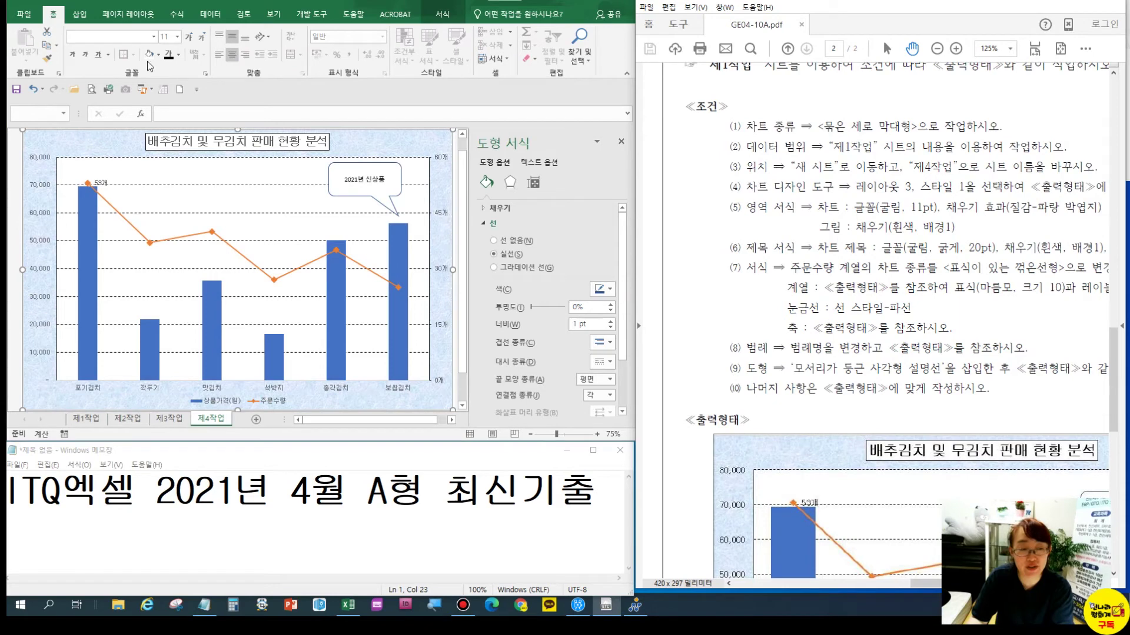
{"action": "left_click", "coordinate": [91, 35]}
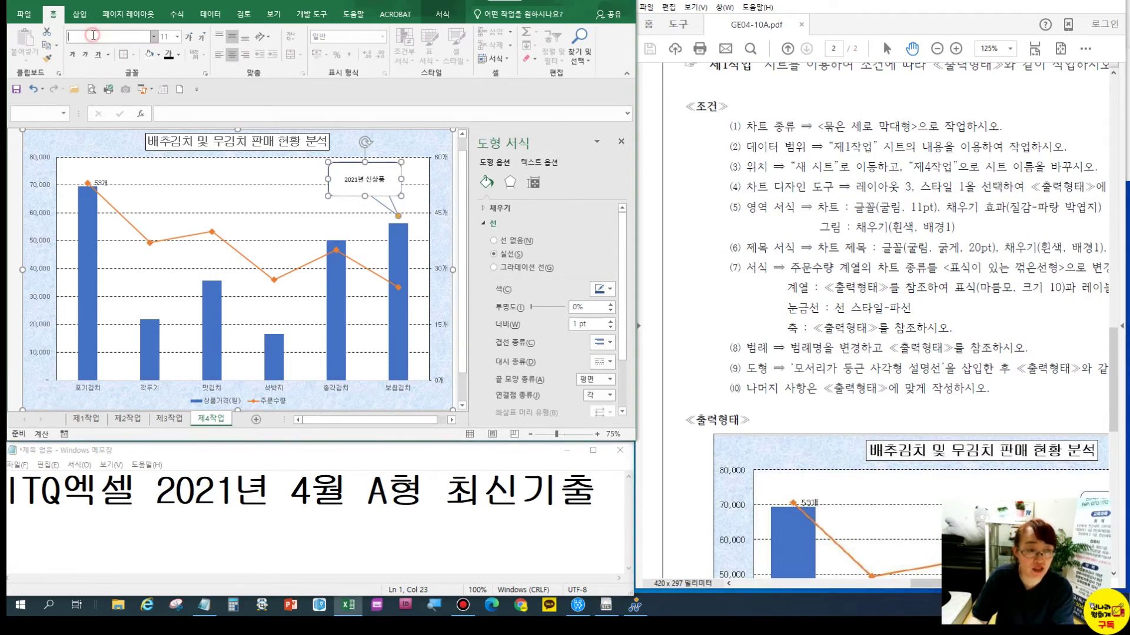
{"action": "type", "text": "굴림"}
{"action": "key", "text": "Return"}
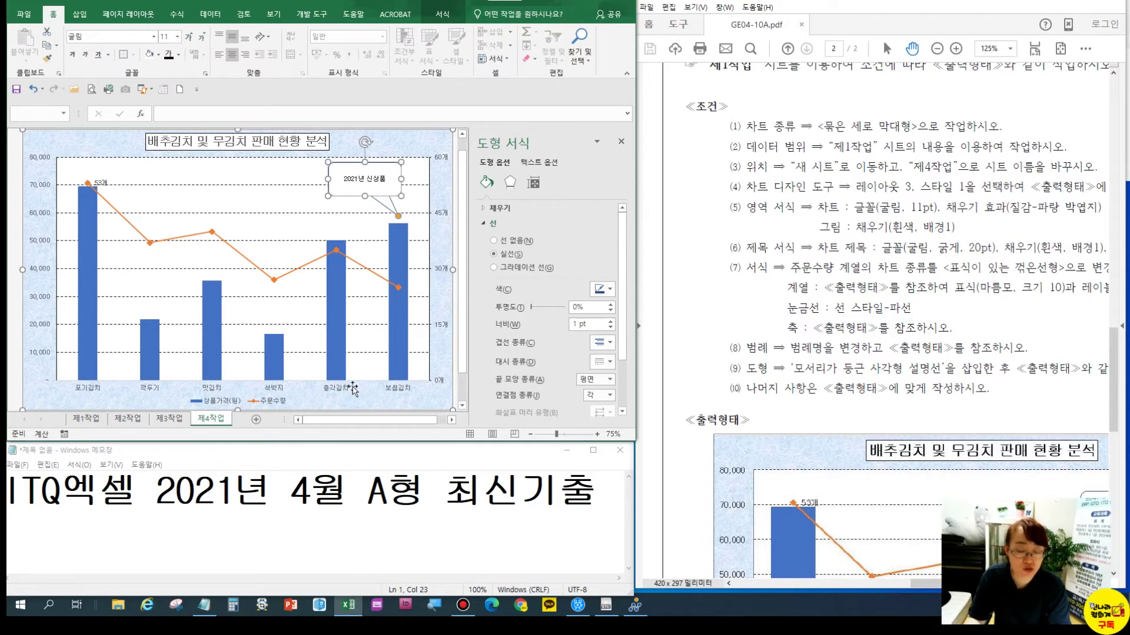
Select the chart's category axis and then its plot area for formatting
{"action": "scroll", "coordinate": [848, 412], "scroll_direction": "down", "scroll_amount": 5}
{"action": "scroll", "coordinate": [833, 347], "scroll_direction": "down", "scroll_amount": 3}
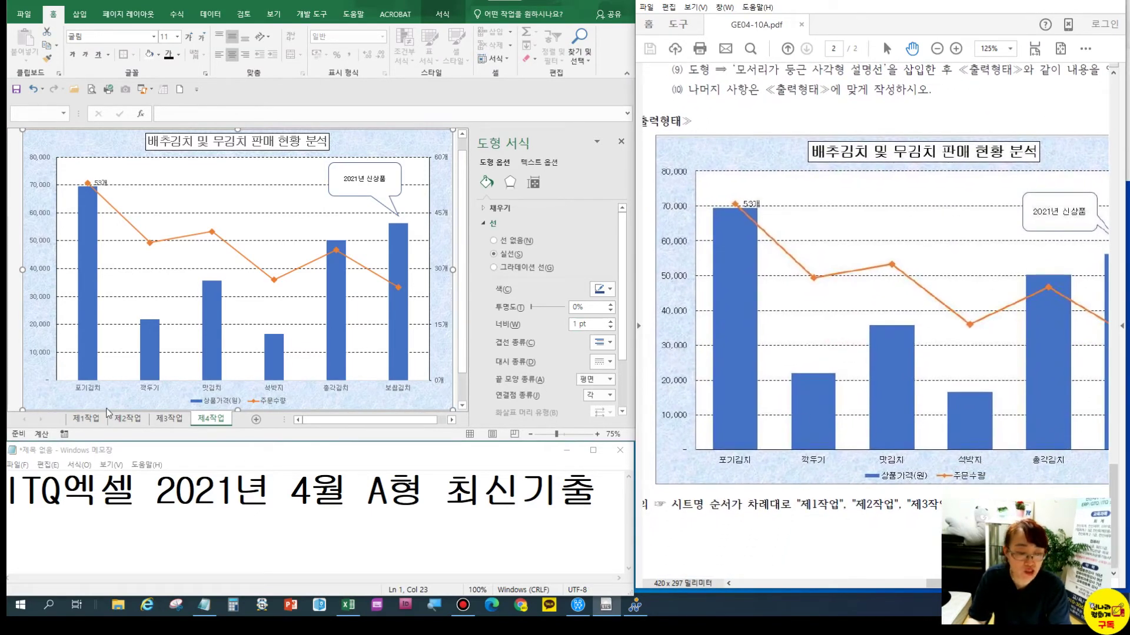
{"action": "left_click", "coordinate": [86, 391]}
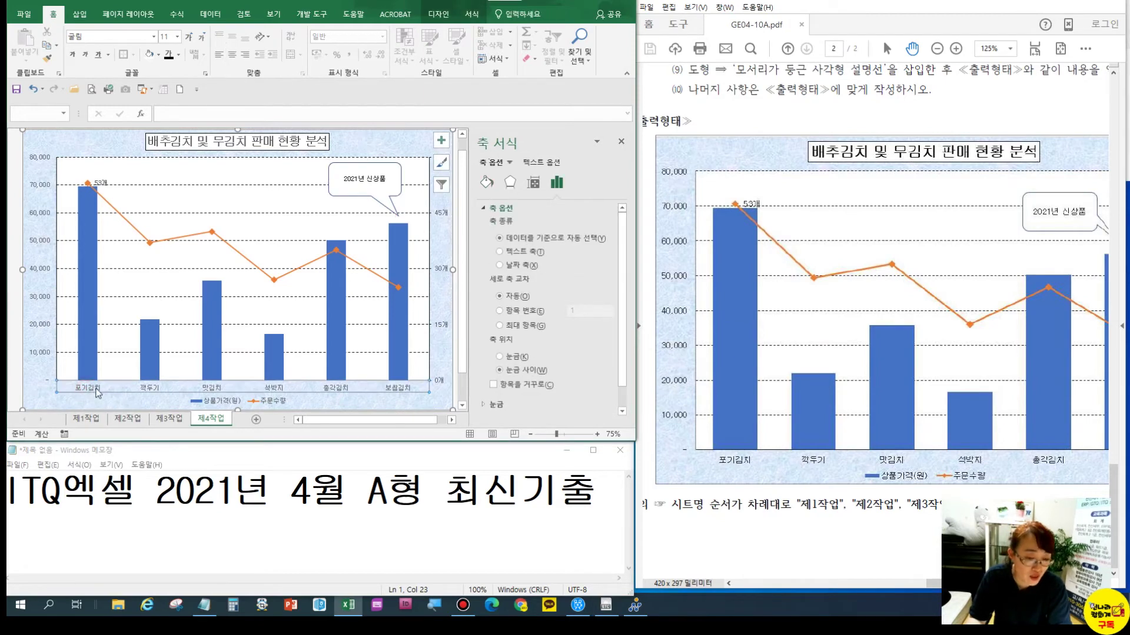
{"action": "left_click", "coordinate": [472, 14]}
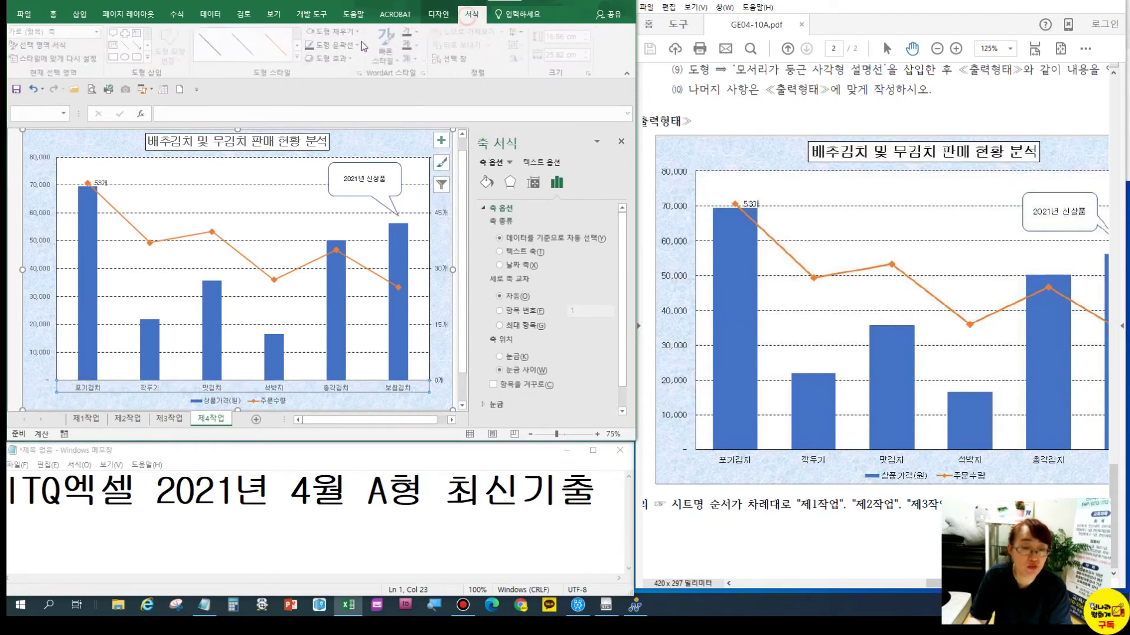
{"action": "left_click", "coordinate": [240, 236]}
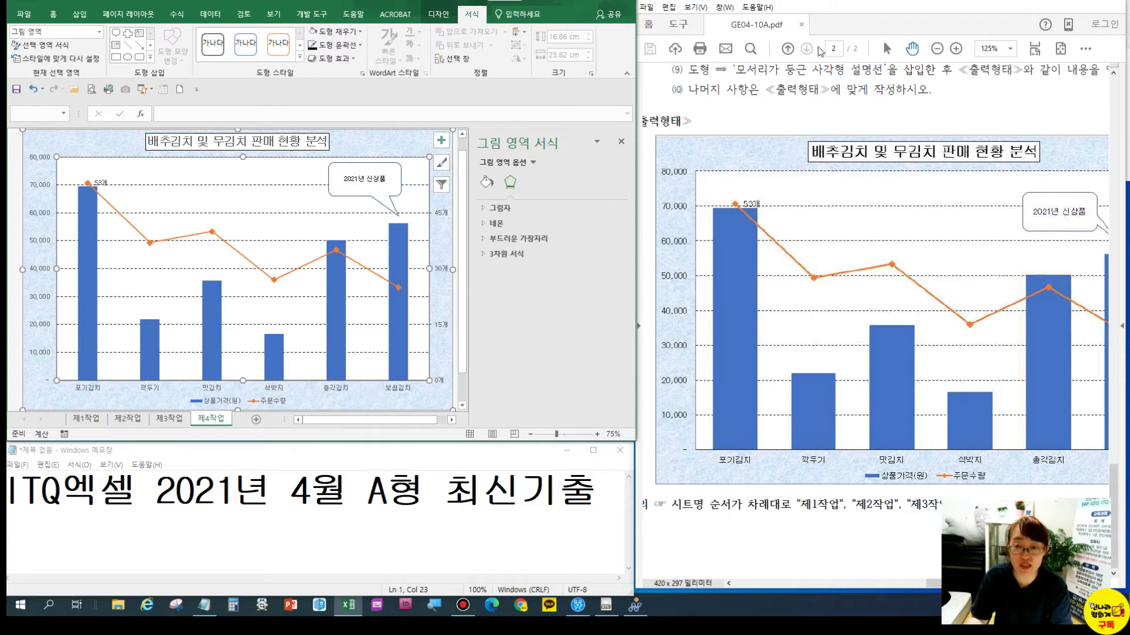
Review the first page of the question PDF
{"action": "left_click", "coordinate": [787, 48]}
{"action": "scroll", "coordinate": [834, 200], "scroll_direction": "down", "scroll_amount": 10}
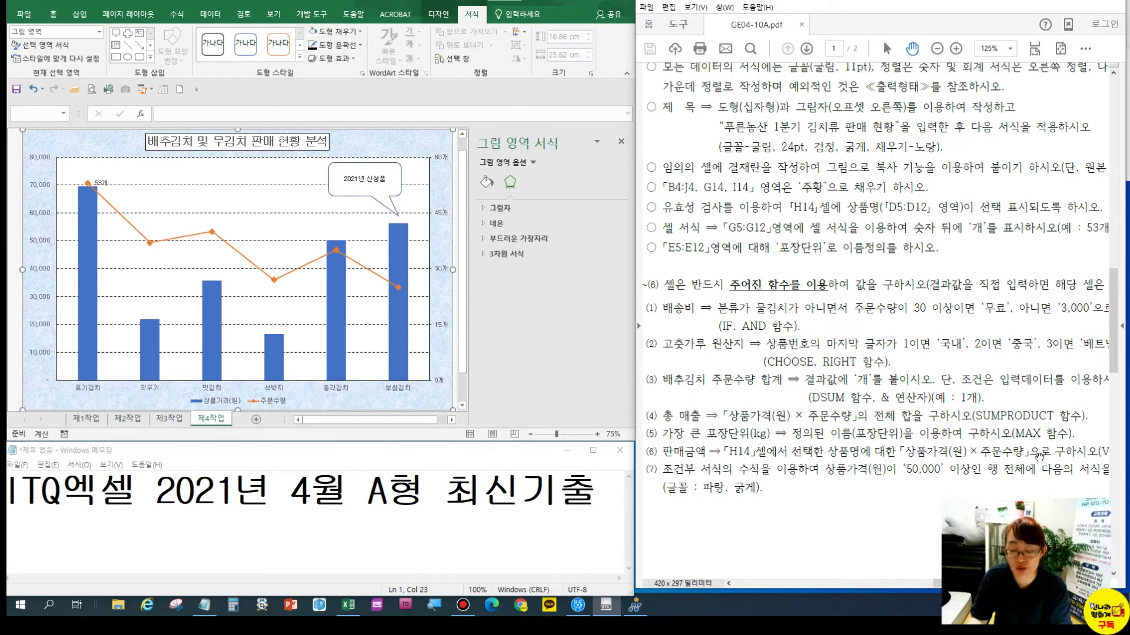
{"action": "left_click_drag", "start_coordinate": [1041, 456], "coordinate": [938, 438]}
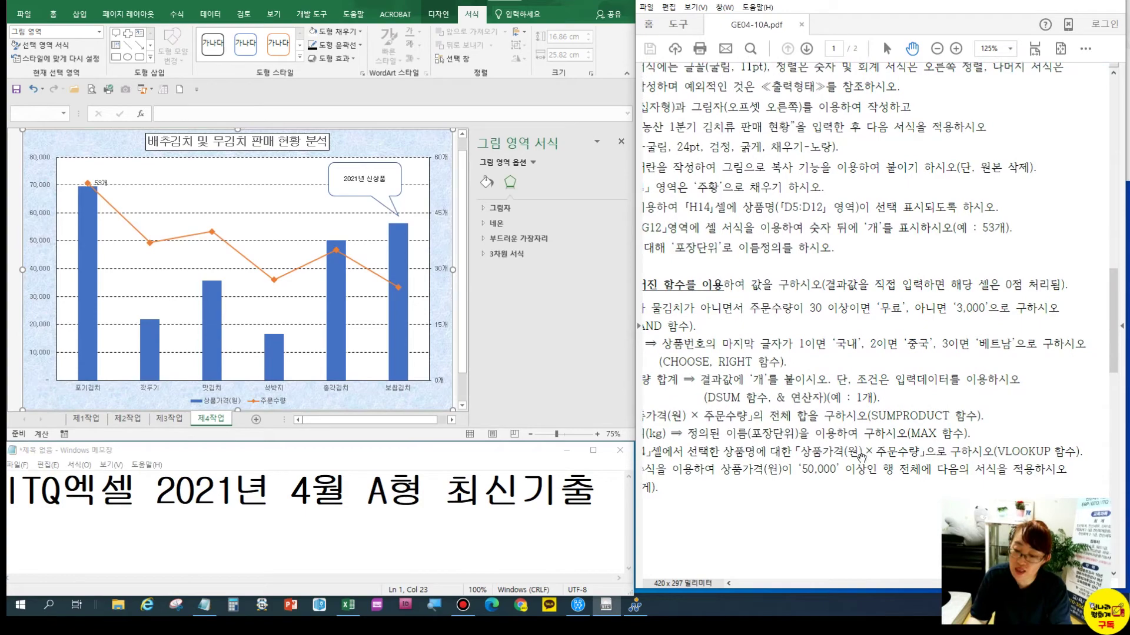
{"action": "left_click_drag", "start_coordinate": [784, 350], "coordinate": [879, 392]}
{"action": "left_click_drag", "start_coordinate": [807, 368], "coordinate": [827, 367]}
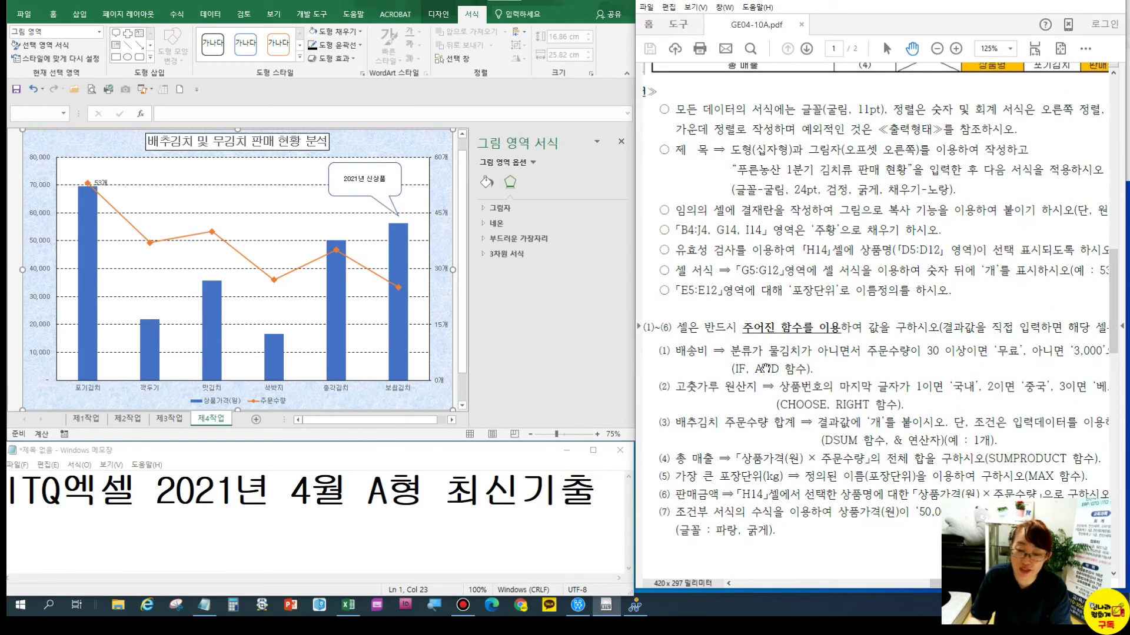
On the 제1작업 sheet, widen column I and hide columns D through H
{"action": "left_click", "coordinate": [85, 419]}
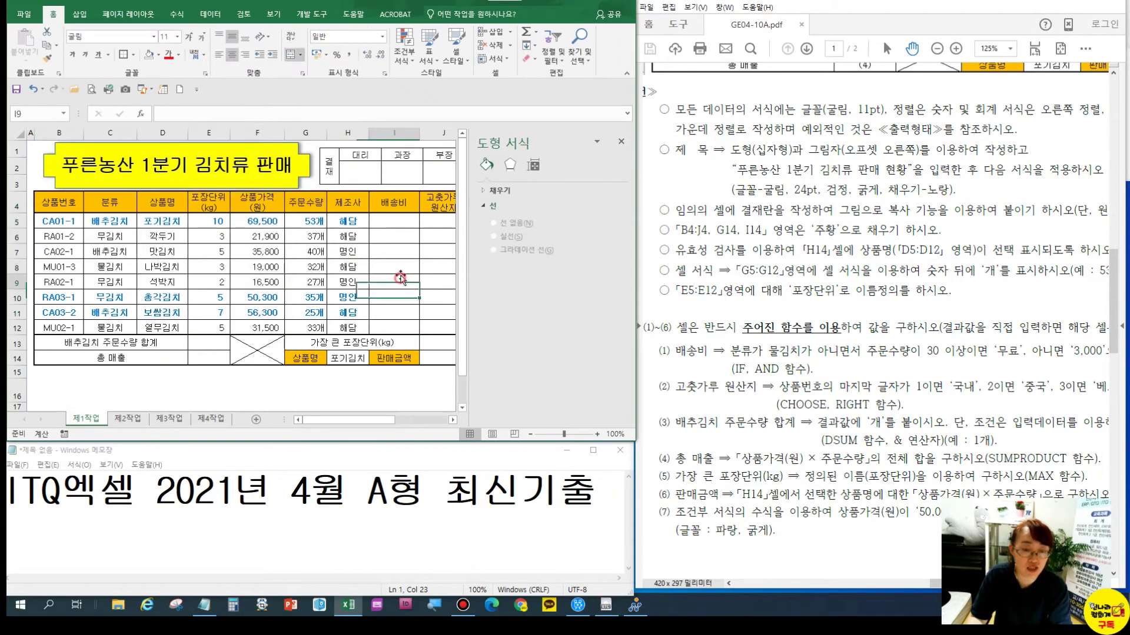
{"action": "left_click", "coordinate": [394, 221]}
{"action": "left_click", "coordinate": [620, 143]}
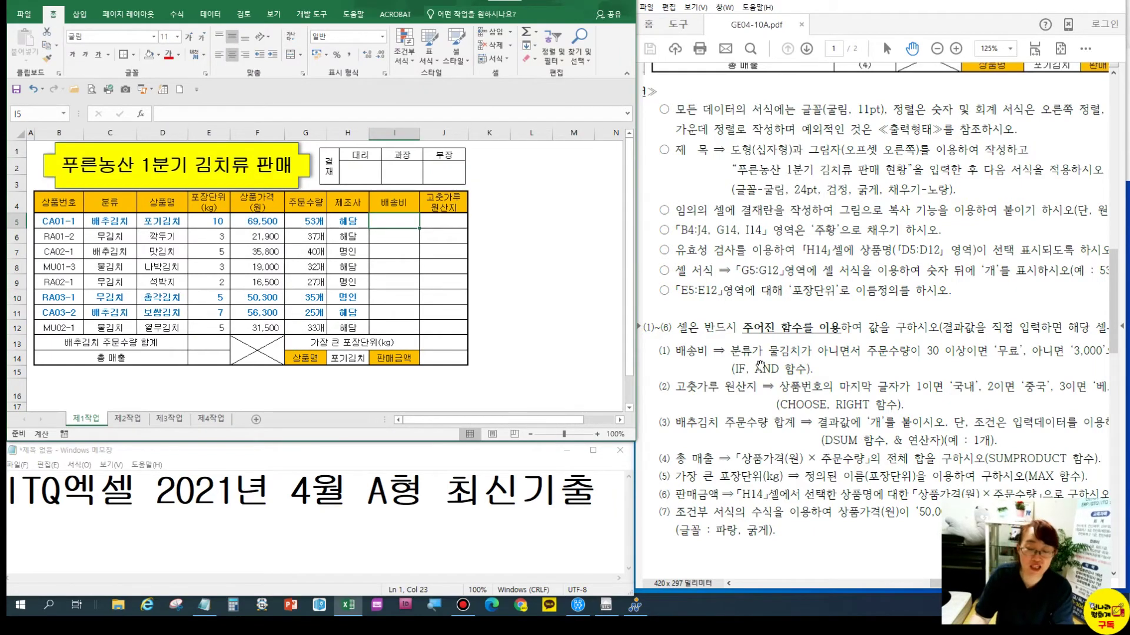
{"action": "left_click_drag", "start_coordinate": [419, 133], "coordinate": [510, 157]}
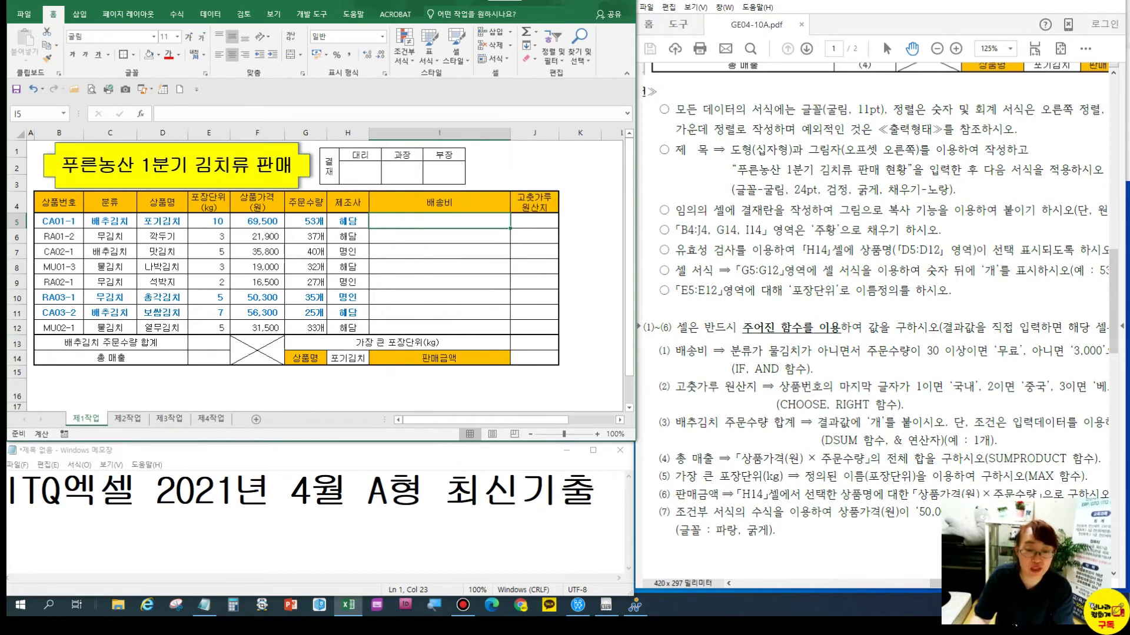
{"action": "left_click_drag", "start_coordinate": [164, 133], "coordinate": [342, 157]}
{"action": "right_click", "coordinate": [342, 157]}
{"action": "left_click", "coordinate": [377, 286]}
Zoom the view to fit C4:I9 and widen column I further
{"action": "left_click", "coordinate": [242, 275]}
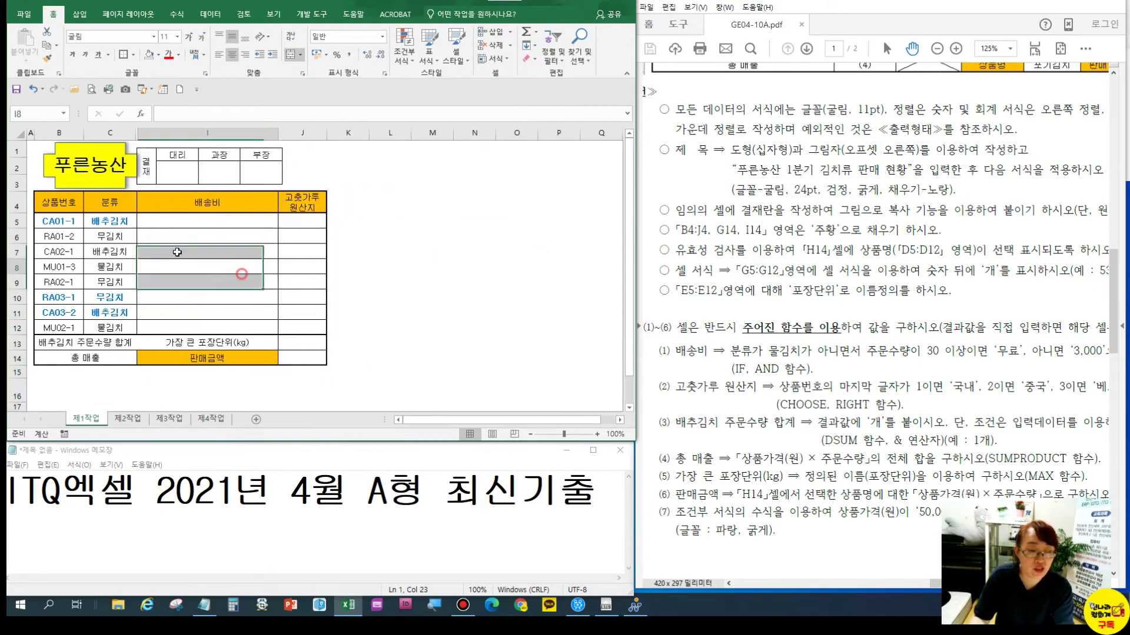
{"action": "left_click_drag", "start_coordinate": [110, 202], "coordinate": [242, 282]}
{"action": "left_click", "coordinate": [274, 13]}
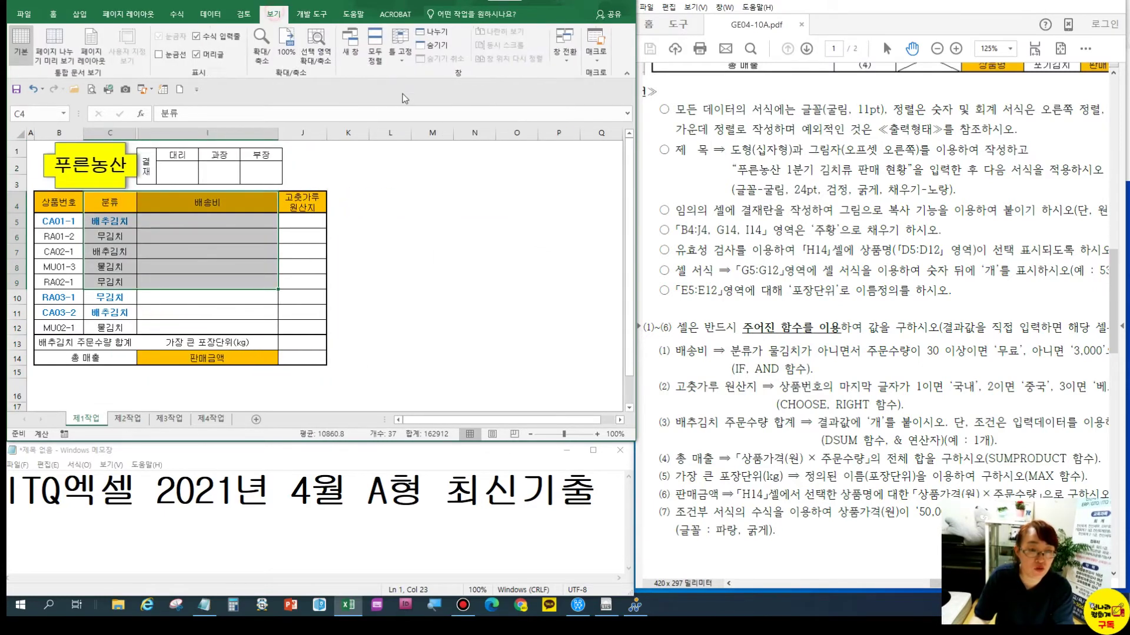
{"action": "left_click", "coordinate": [316, 53]}
{"action": "left_click", "coordinate": [284, 244]}
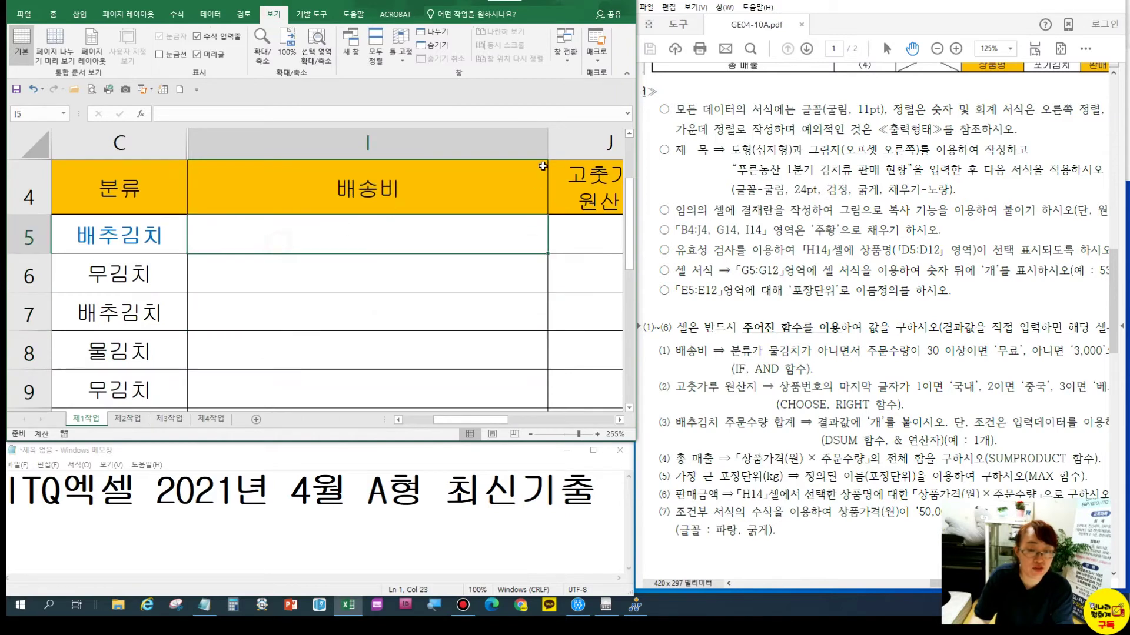
{"action": "left_click_drag", "start_coordinate": [548, 143], "coordinate": [622, 143]}
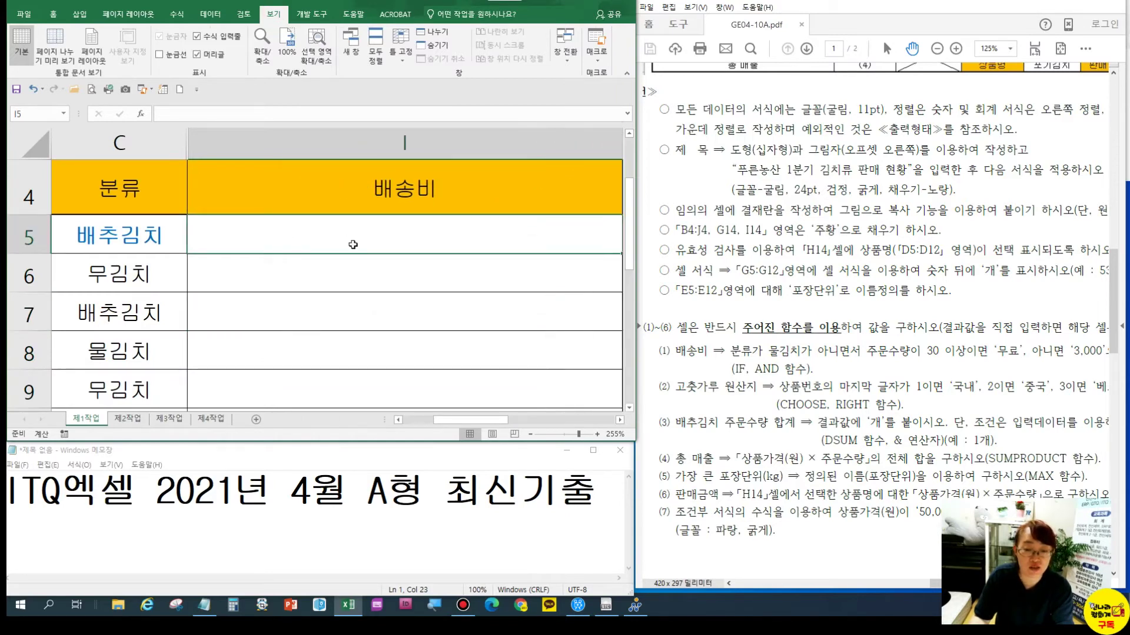
Enter a formula in I5 comparing C5 with 물김치
{"action": "type", "text": "="}
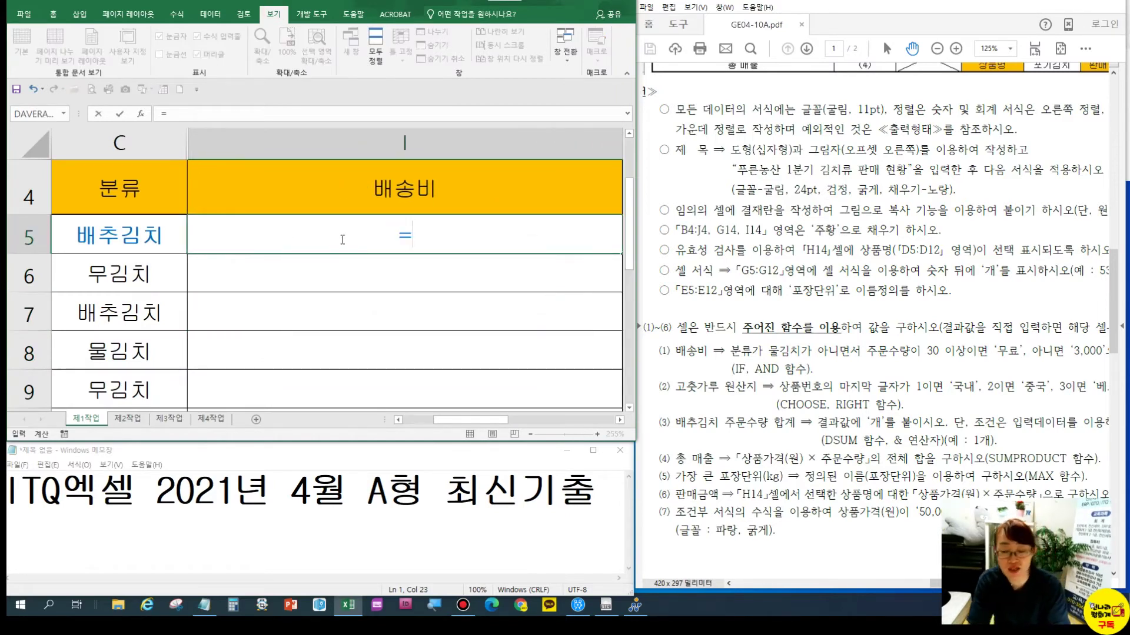
{"action": "left_click", "coordinate": [151, 237]}
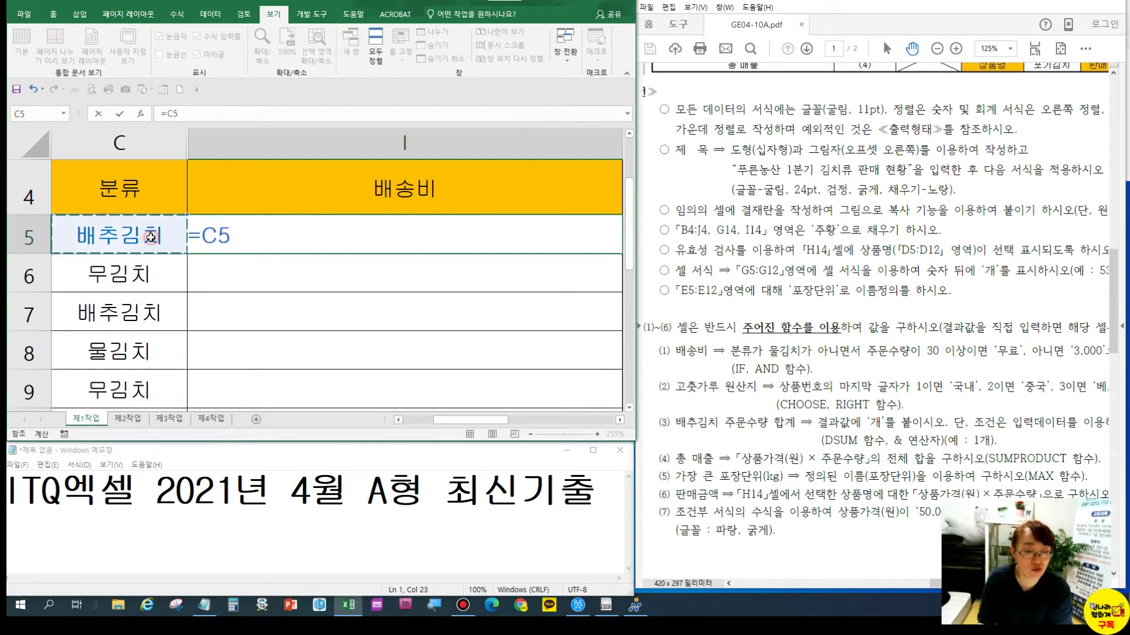
{"action": "left_click", "coordinate": [147, 196]}
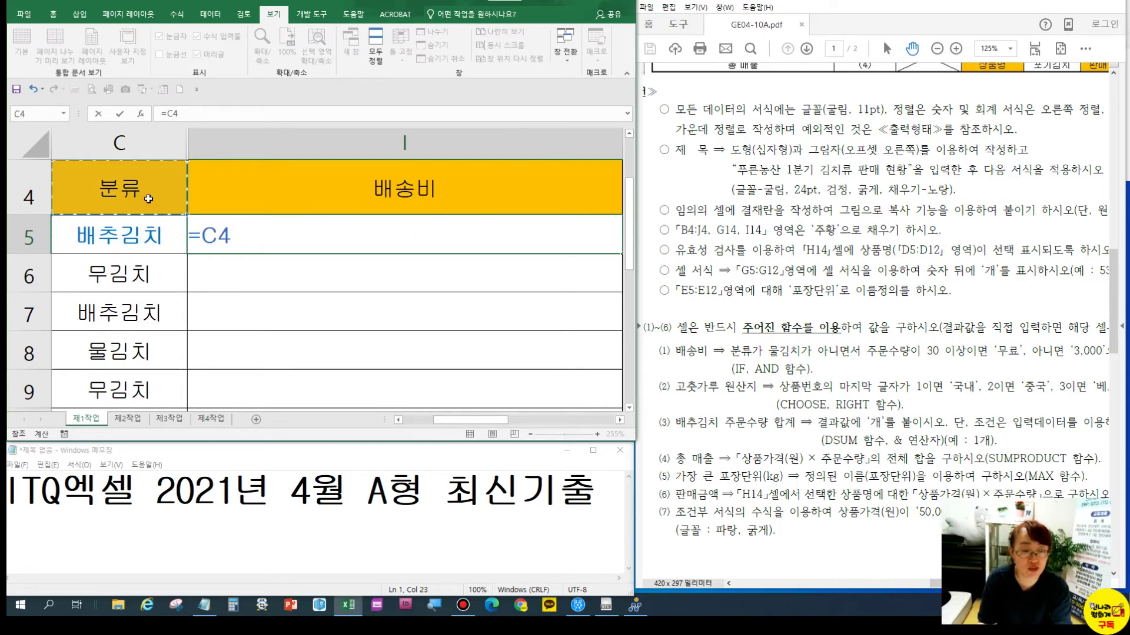
{"action": "left_click", "coordinate": [154, 238]}
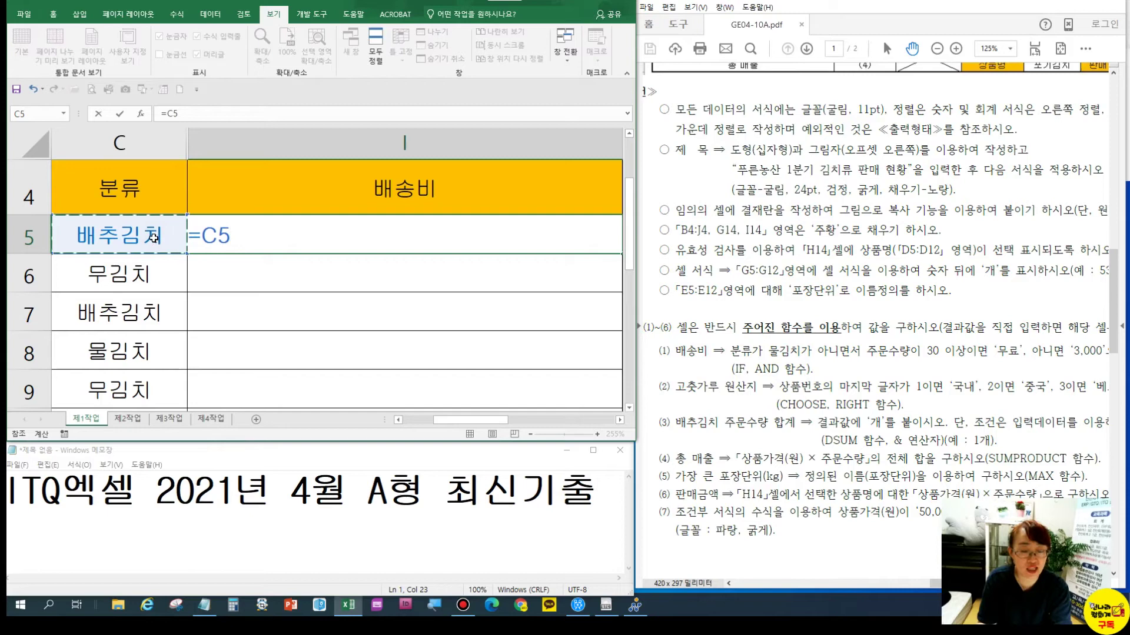
{"action": "type", "text": "<>"}
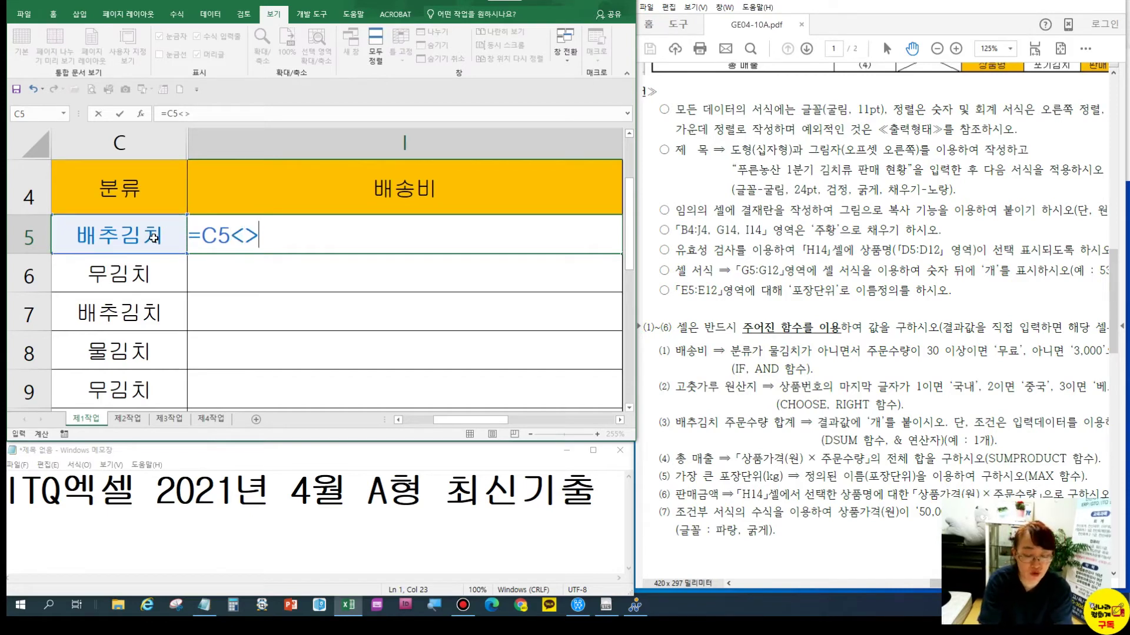
{"action": "type", "text": "an"}
{"action": "key", "text": "BackSpace"}
{"action": "key", "text": "BackSpace"}
{"action": "key", "text": "Hangul"}
{"action": "type", "text": "물김치"}
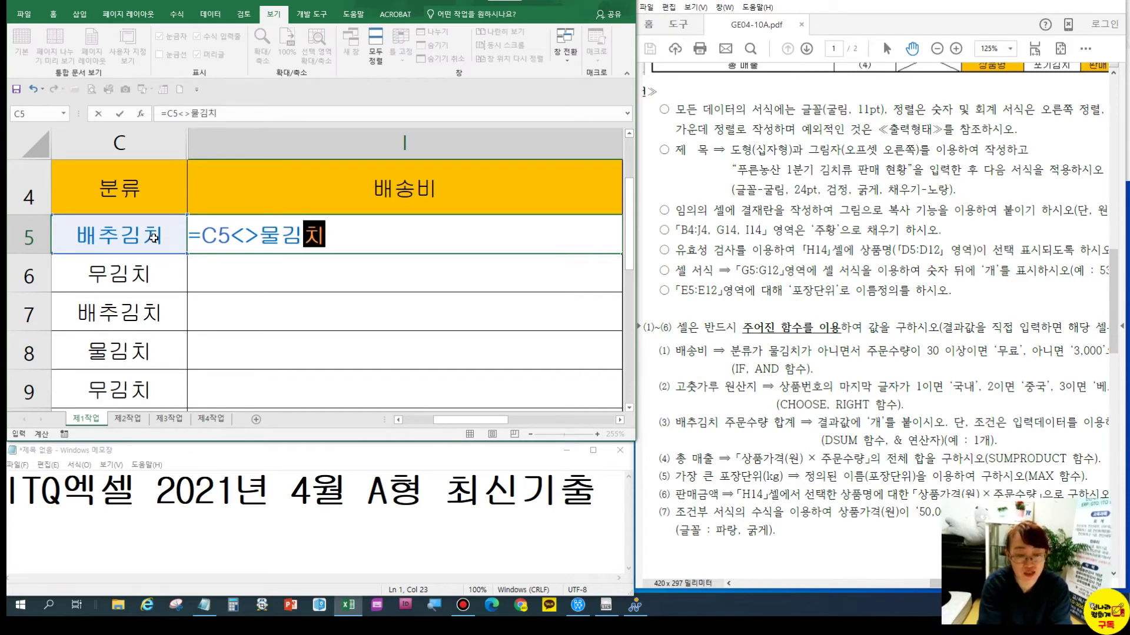
{"action": "left_click", "coordinate": [153, 237]}
{"action": "key", "text": "Left"}
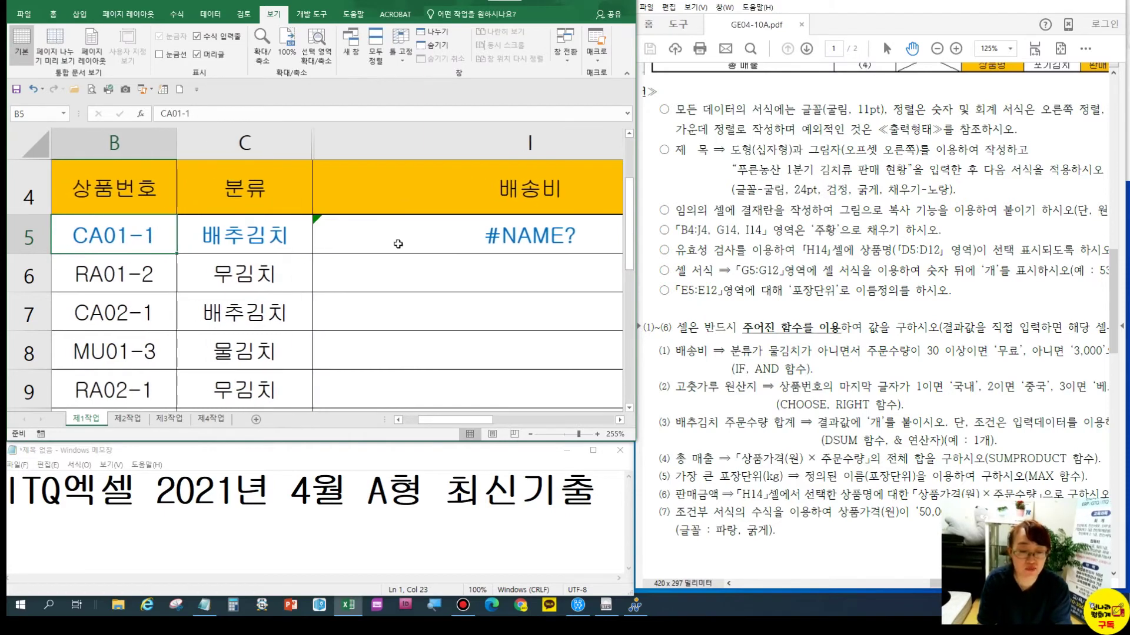
Correct I5's formula to =C5<>"물김치" by adding the quotation marks
{"action": "left_click", "coordinate": [414, 240]}
{"action": "left_click", "coordinate": [620, 420]}
{"action": "left_click", "coordinate": [619, 420]}
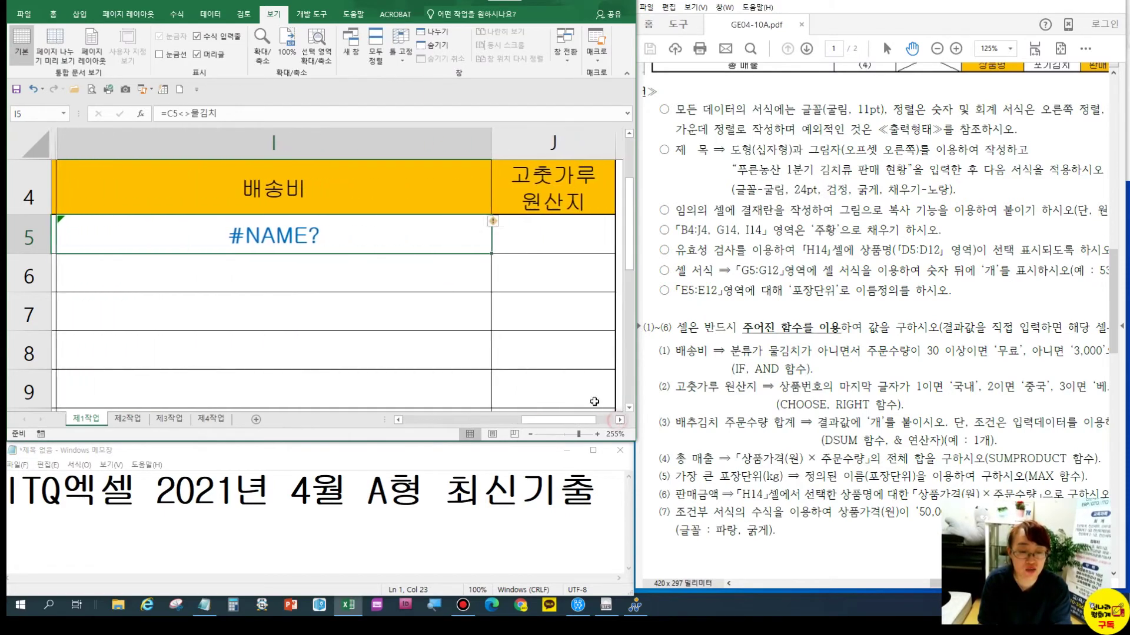
{"action": "left_click", "coordinate": [398, 420]}
{"action": "double_click", "coordinate": [341, 240]}
{"action": "left_click", "coordinate": [269, 230]}
{"action": "type", "text": "\""}
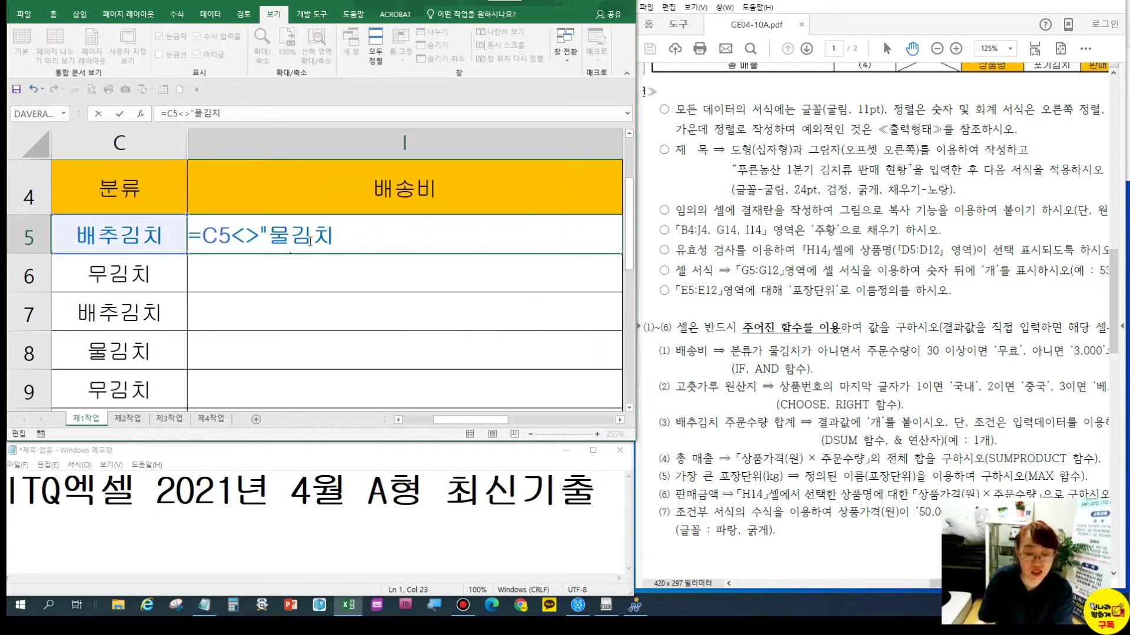
{"action": "left_click", "coordinate": [350, 239]}
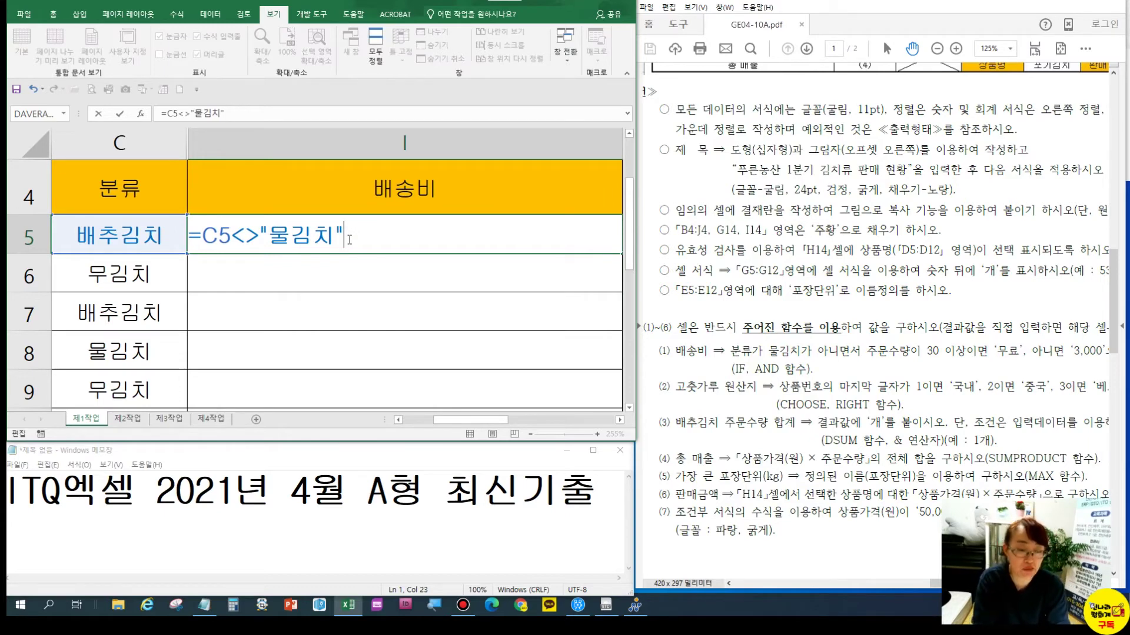
{"action": "key", "text": "Return"}
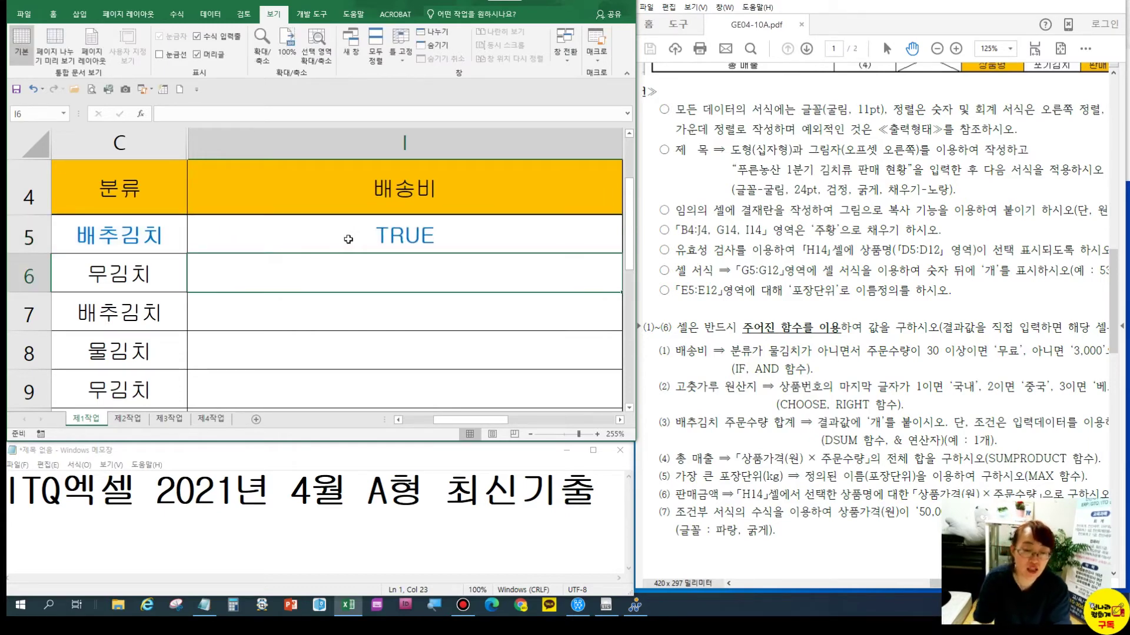
Fill the I5 formula down to I8 and check the TRUE, TRUE, TRUE, FALSE results
{"action": "left_click", "coordinate": [353, 241]}
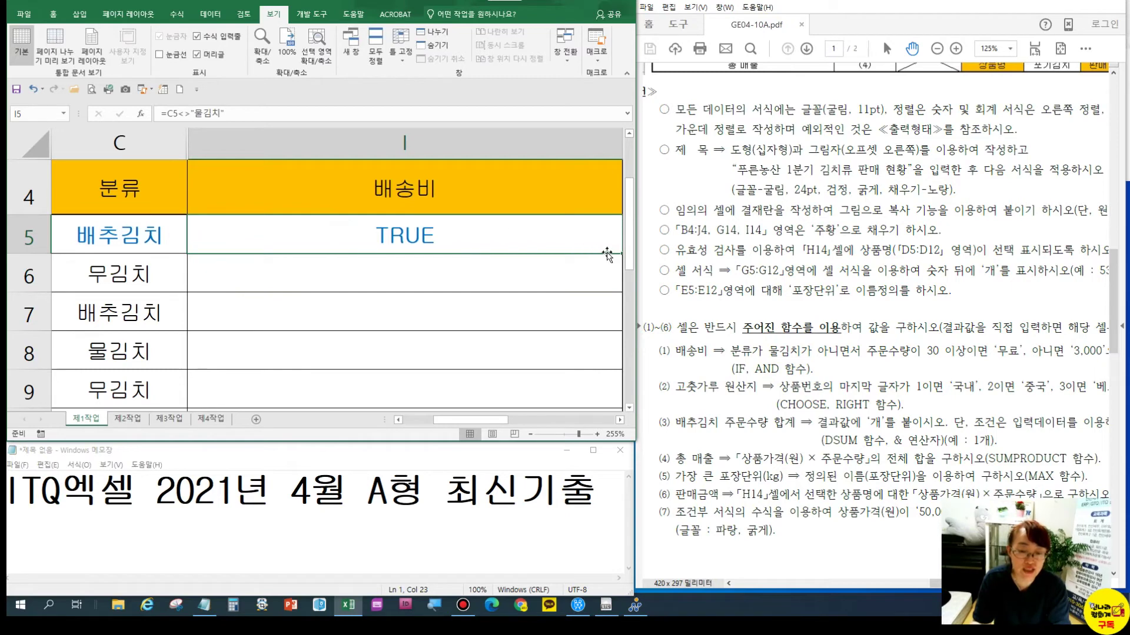
{"action": "left_click_drag", "start_coordinate": [622, 253], "coordinate": [591, 367]}
{"action": "left_click", "coordinate": [402, 235]}
{"action": "left_click", "coordinate": [396, 266]}
{"action": "left_click", "coordinate": [386, 237]}
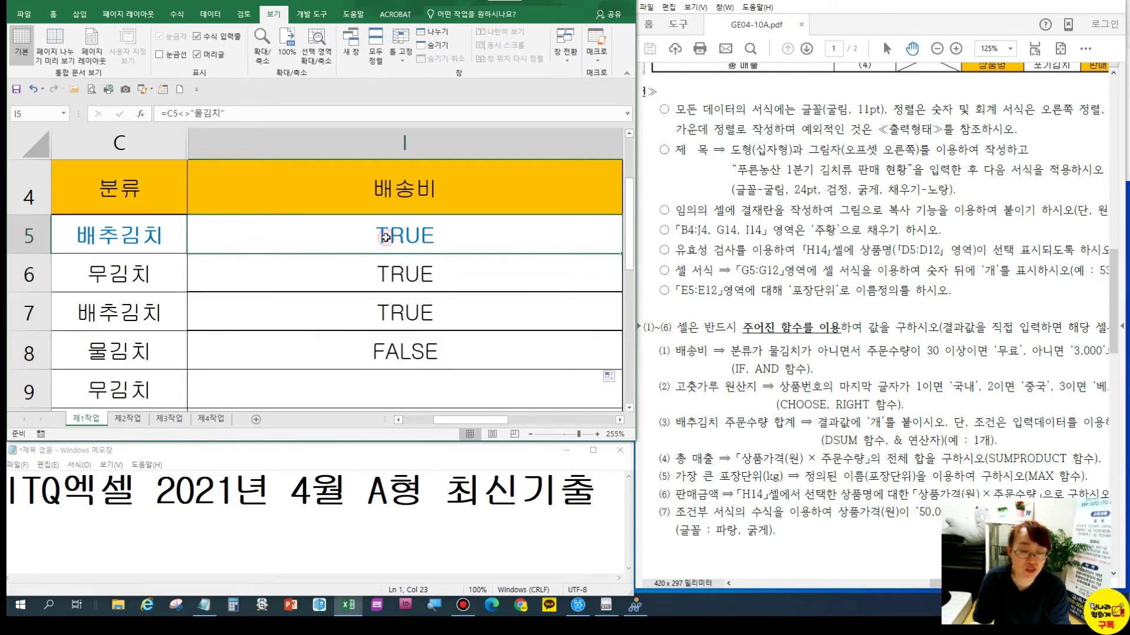
{"action": "left_click", "coordinate": [367, 280]}
{"action": "left_click", "coordinate": [380, 310]}
{"action": "left_click", "coordinate": [396, 348]}
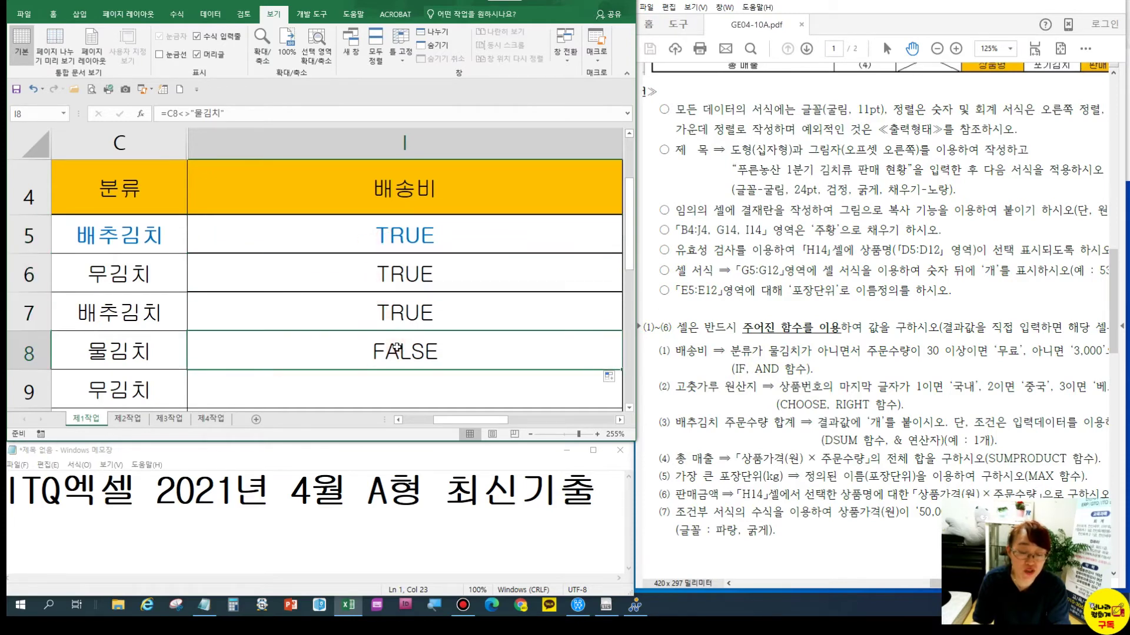
{"action": "left_click", "coordinate": [145, 356]}
{"action": "left_click", "coordinate": [300, 359]}
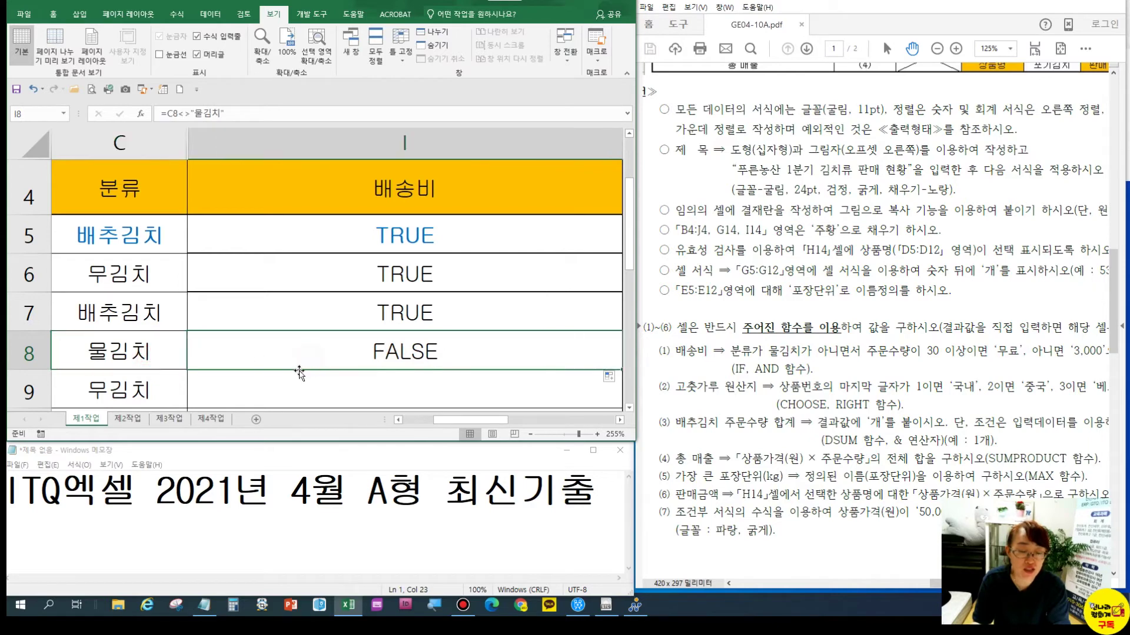
{"action": "double_click", "coordinate": [392, 236]}
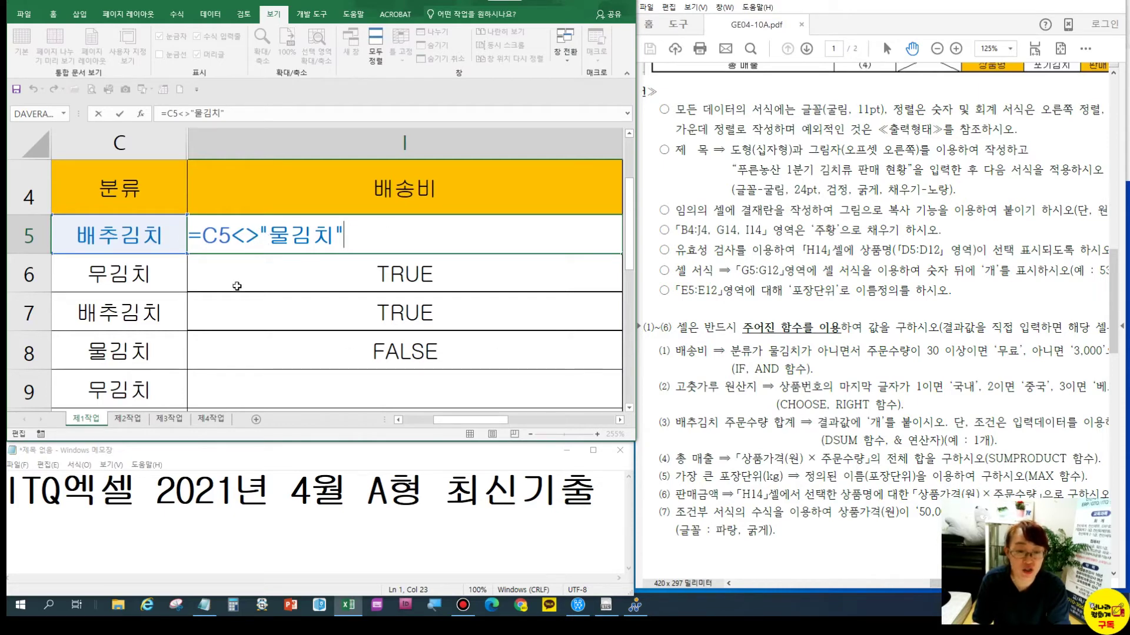
Wrap I5's 물김치 test in AND( and add a comma for a second condition, checking the exam PDF
{"action": "left_click", "coordinate": [199, 229]}
{"action": "type", "text": "ㅁ"}
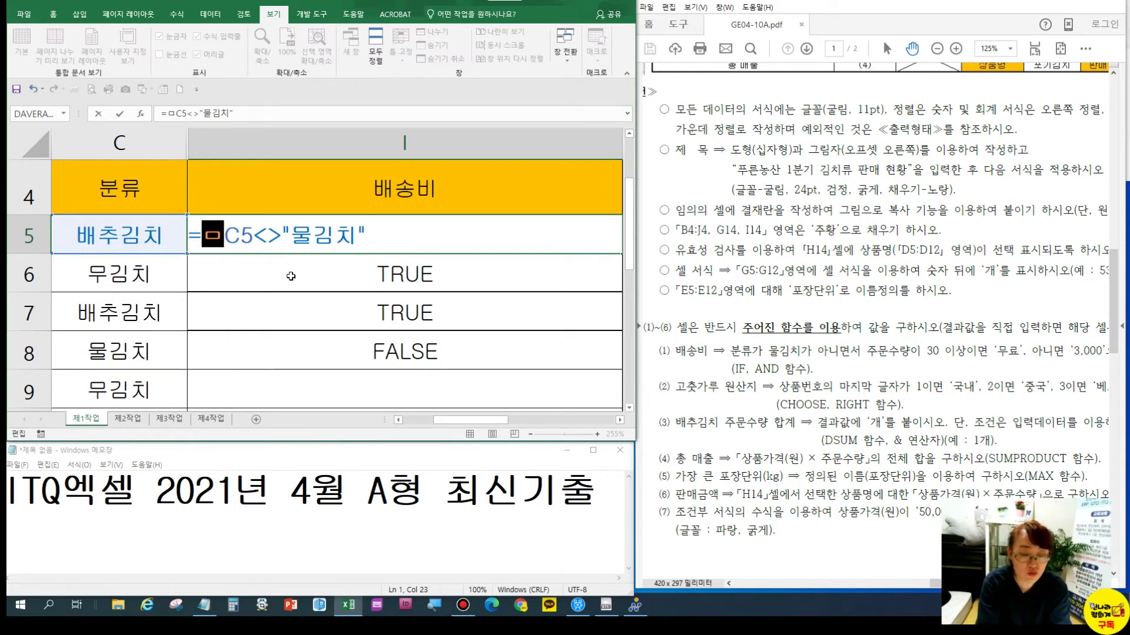
{"action": "key", "text": "BackSpace"}
{"action": "type", "text": "and"}
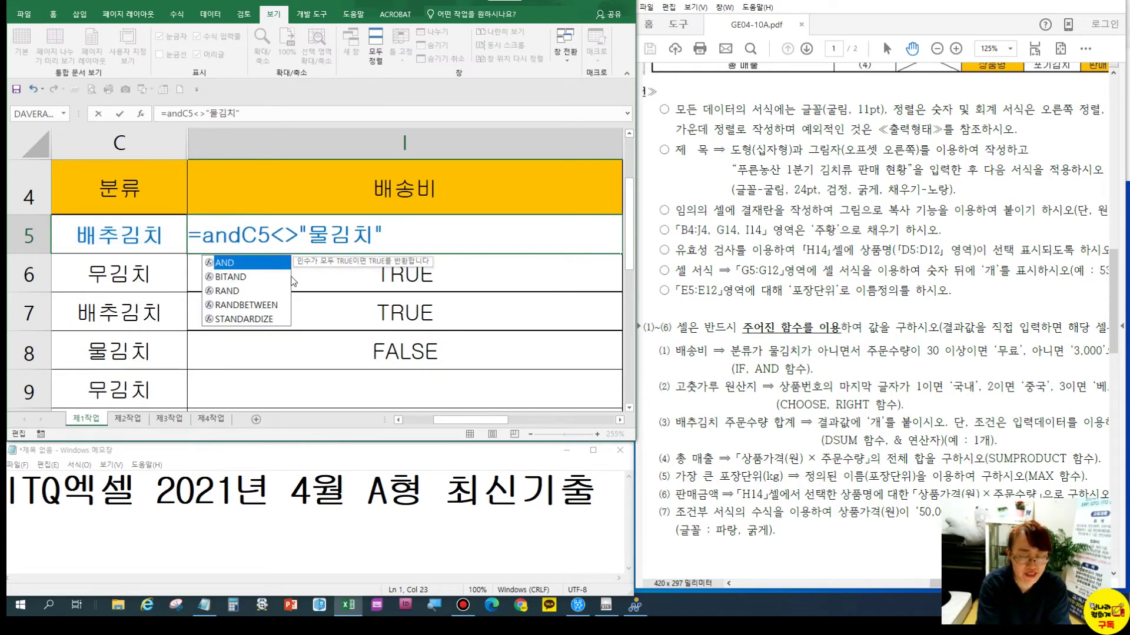
{"action": "type", "text": "("}
{"action": "left_click", "coordinate": [414, 233]}
{"action": "type", "text": ","}
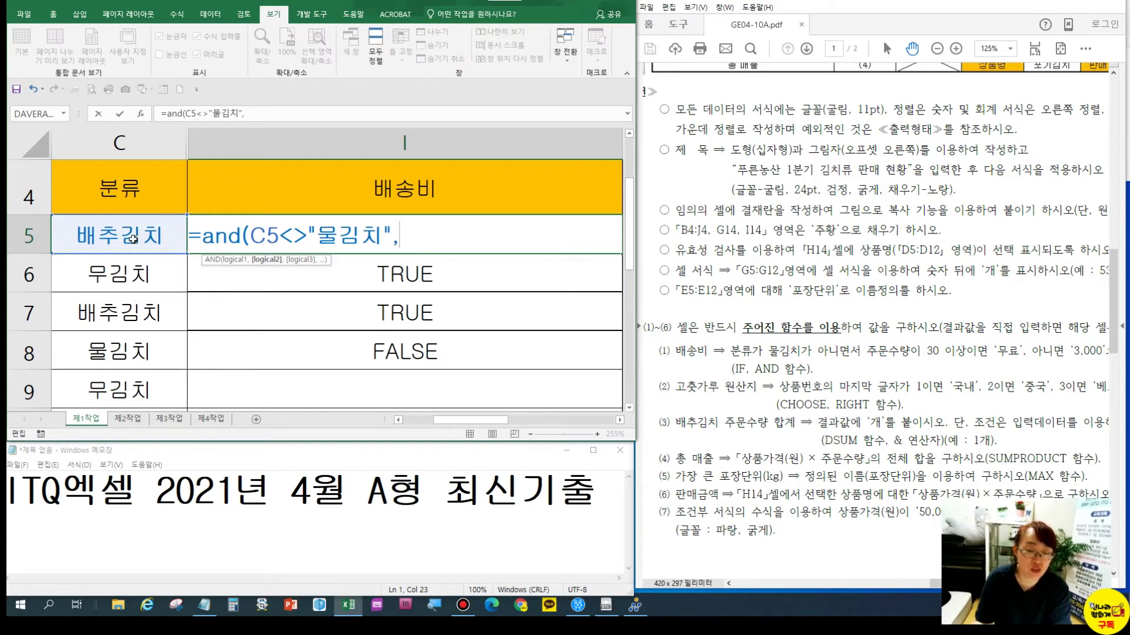
{"action": "left_click", "coordinate": [870, 279]}
{"action": "scroll", "coordinate": [870, 278], "scroll_direction": "up", "scroll_amount": 5}
{"action": "mouse_move", "coordinate": [1003, 165]}
{"action": "left_mouse_down"}
{"action": "mouse_move", "coordinate": [957, 164]}
{"action": "mouse_move", "coordinate": [1010, 163]}
{"action": "left_mouse_up"}
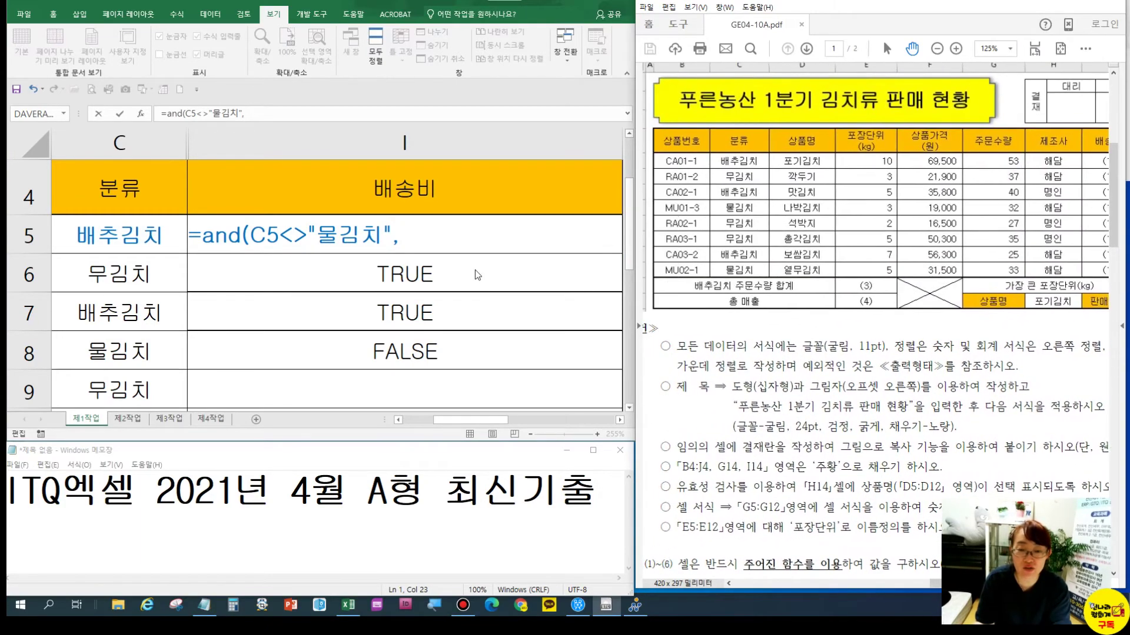
Complete the second condition G5>=30) so I5 reads =AND(C5<>"물김치",G5>=30)
{"action": "left_click", "coordinate": [406, 235]}
{"action": "type", "text": "g"}
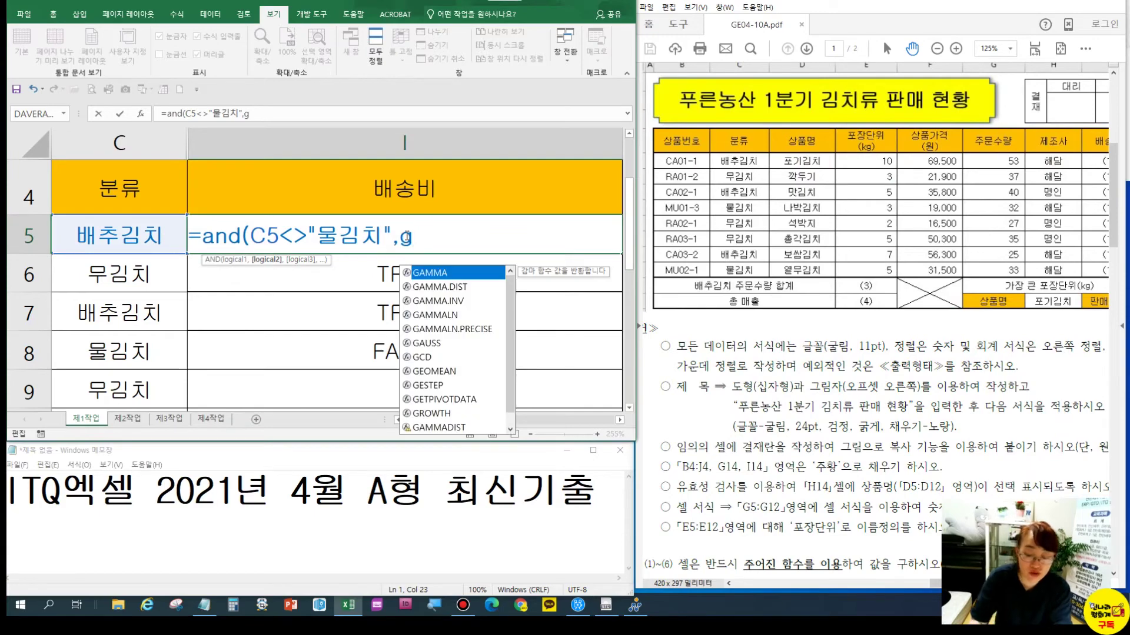
{"action": "type", "text": "5"}
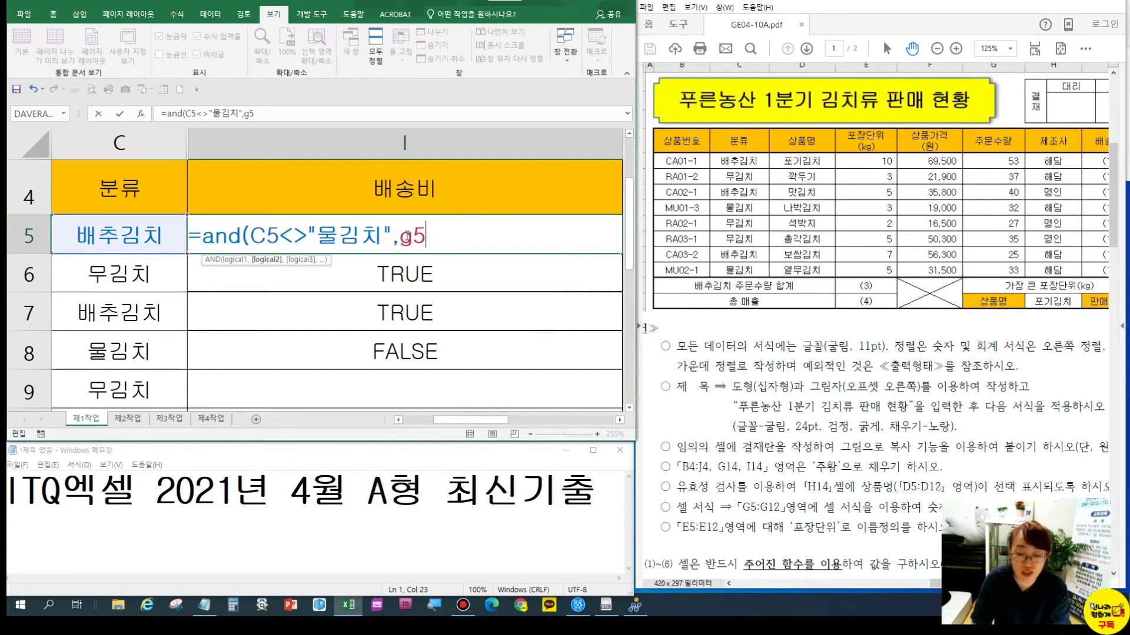
{"action": "left_click_drag", "start_coordinate": [914, 556], "coordinate": [873, 308]}
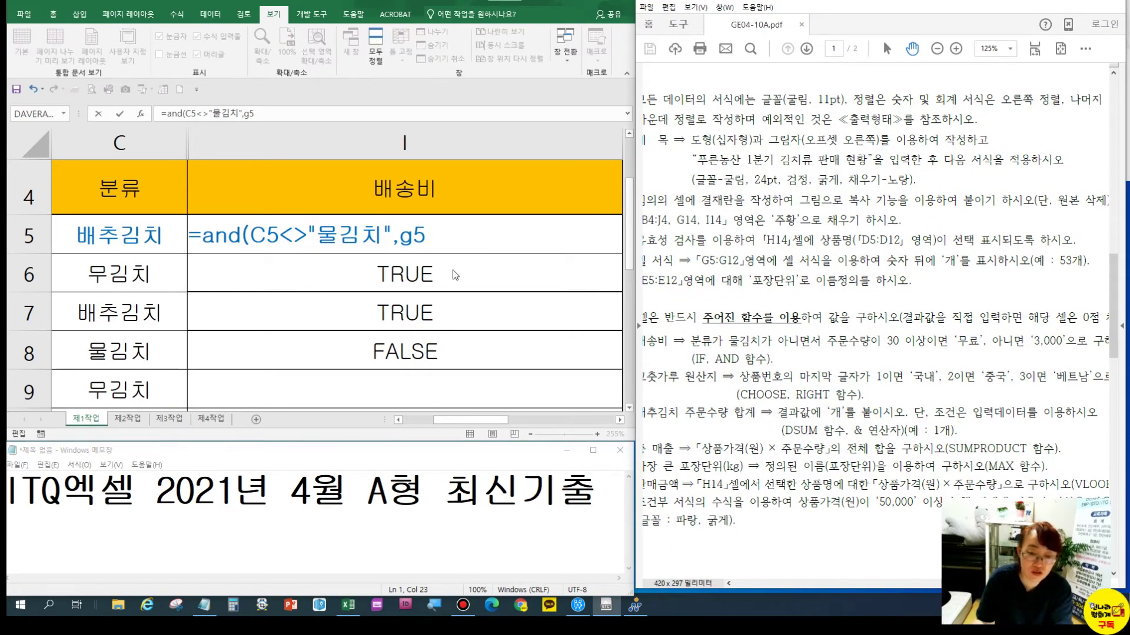
{"action": "left_click", "coordinate": [444, 242]}
{"action": "type", "text": ">="}
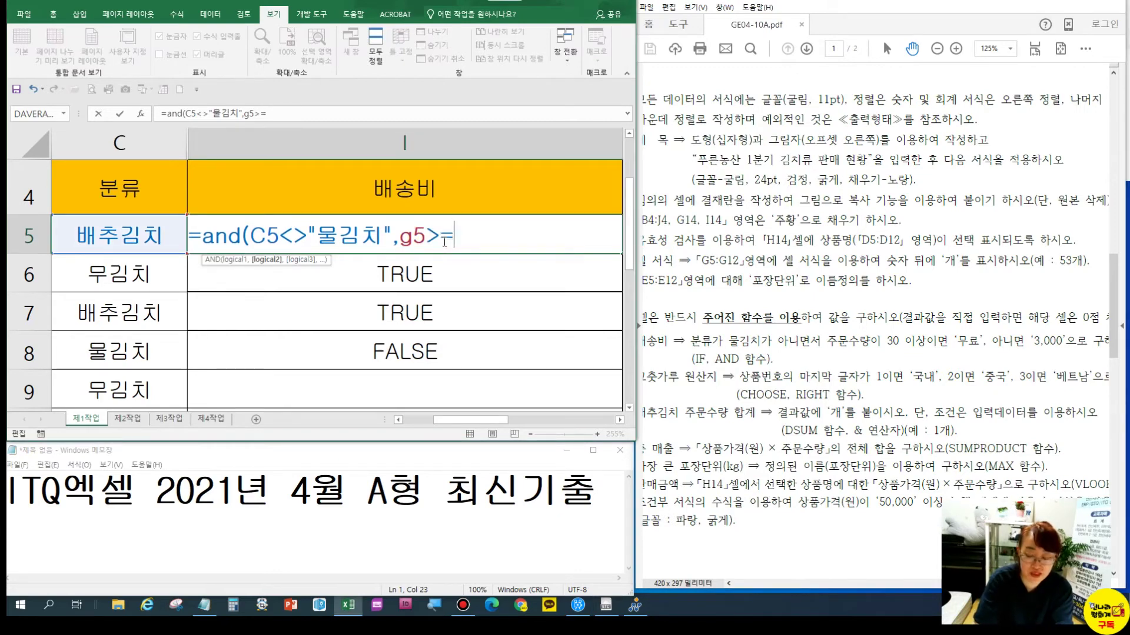
{"action": "type", "text": "30)"}
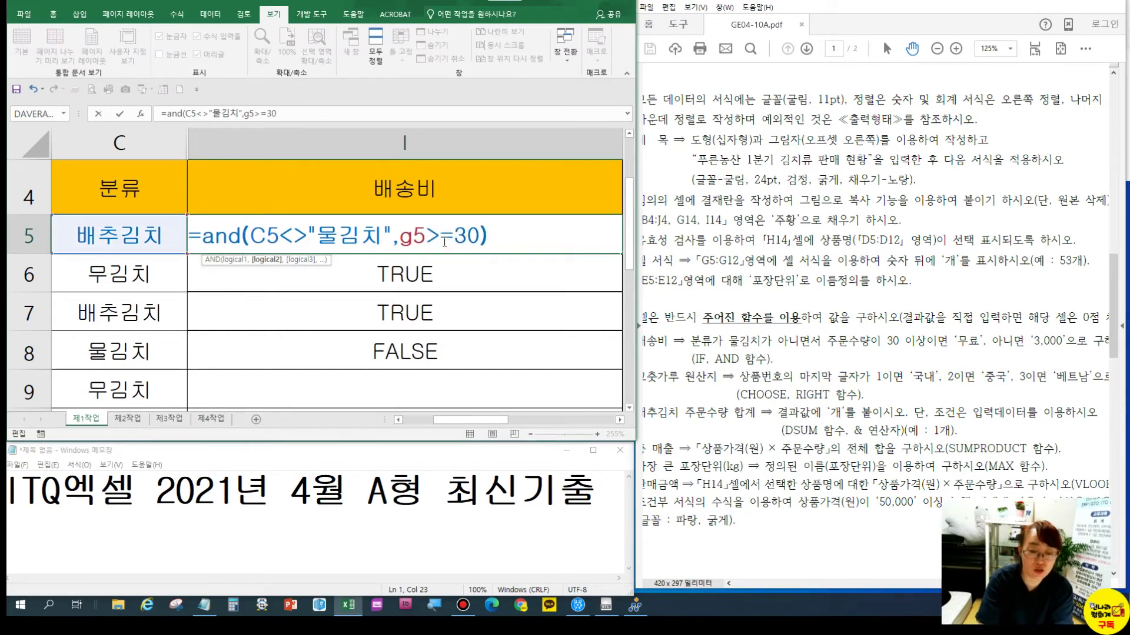
{"action": "key", "text": "Return"}
{"action": "left_click", "coordinate": [338, 230]}
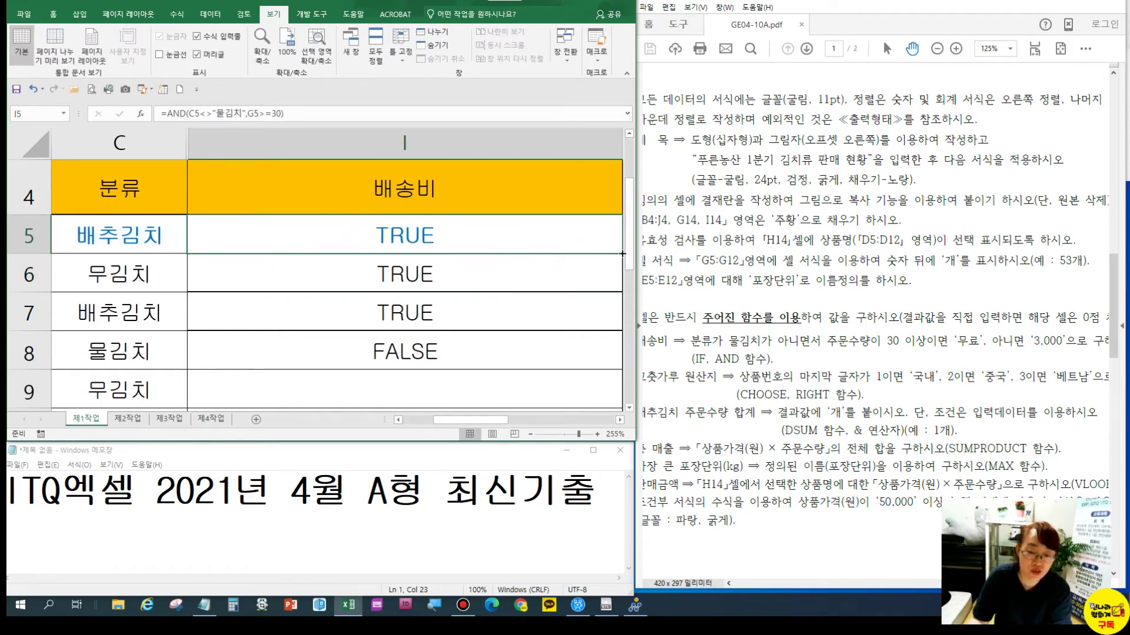
{"action": "double_click", "coordinate": [440, 238]}
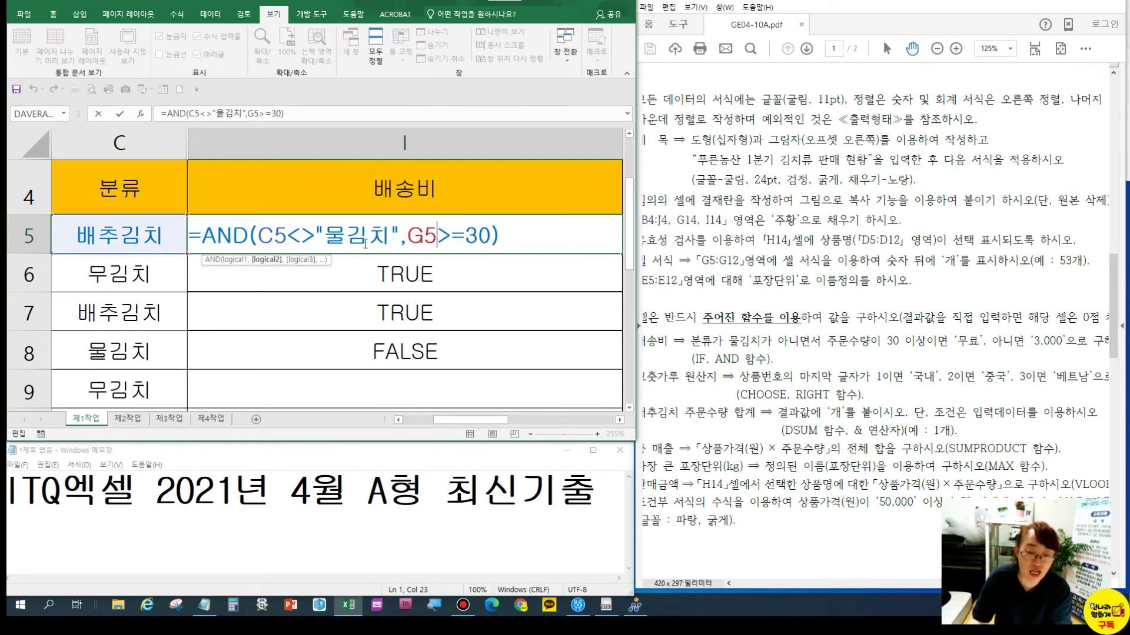
Turn I5 into =IF(AND(...),"무료","3,000") and fill it down through I9
{"action": "left_click", "coordinate": [203, 236]}
{"action": "type", "text": "if"}
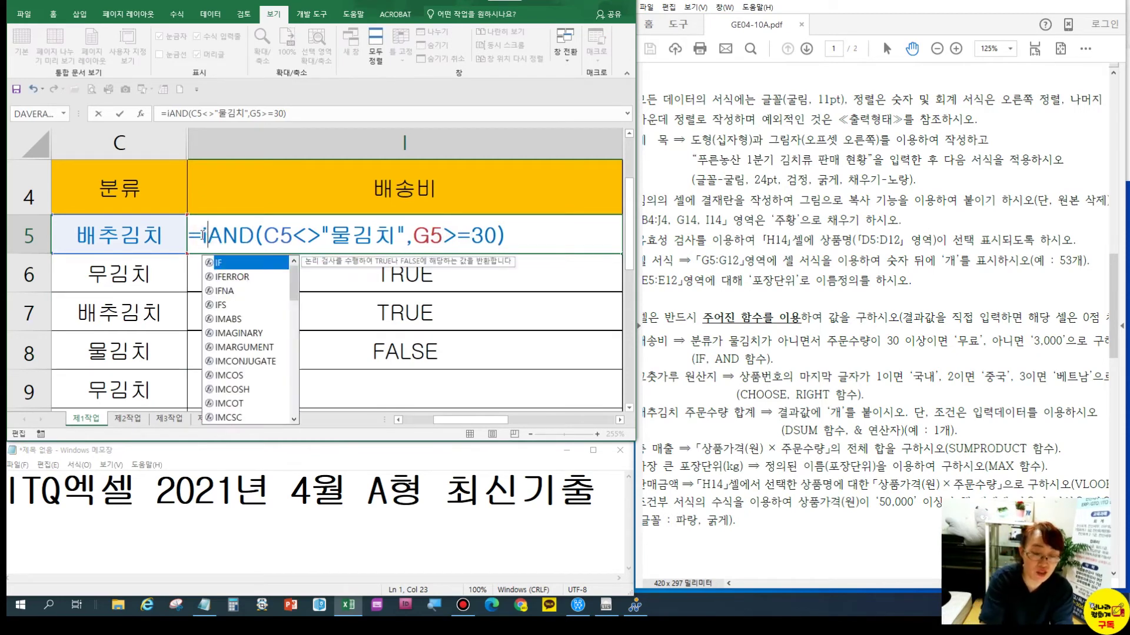
{"action": "type", "text": "("}
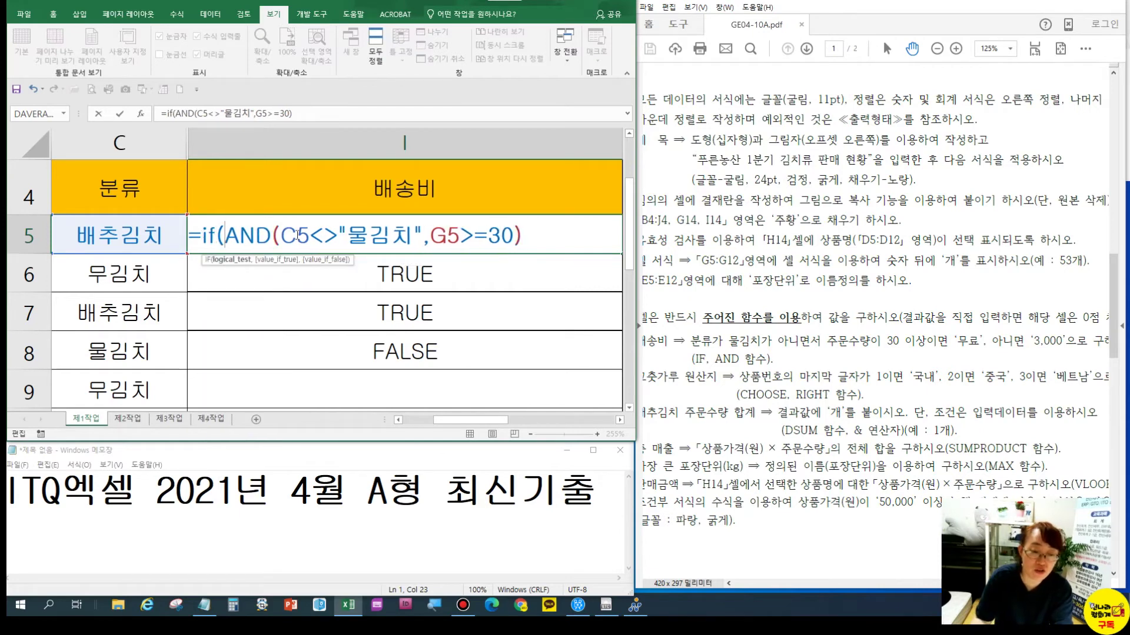
{"action": "left_click", "coordinate": [547, 233]}
{"action": "type", "text": ","}
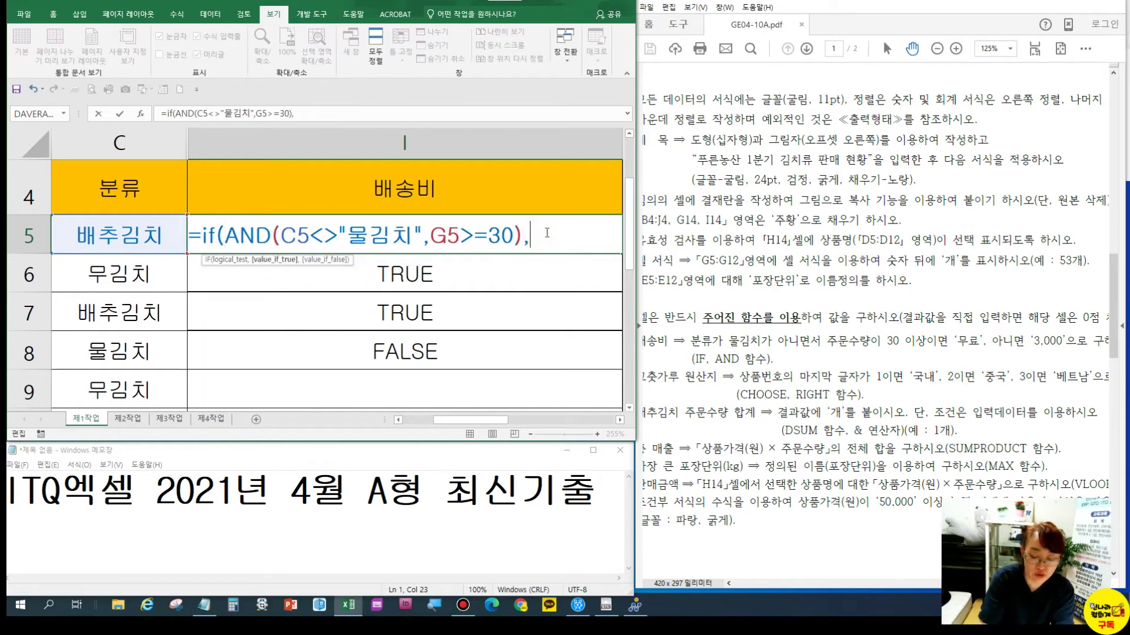
{"action": "type", "text": "\"anfy"}
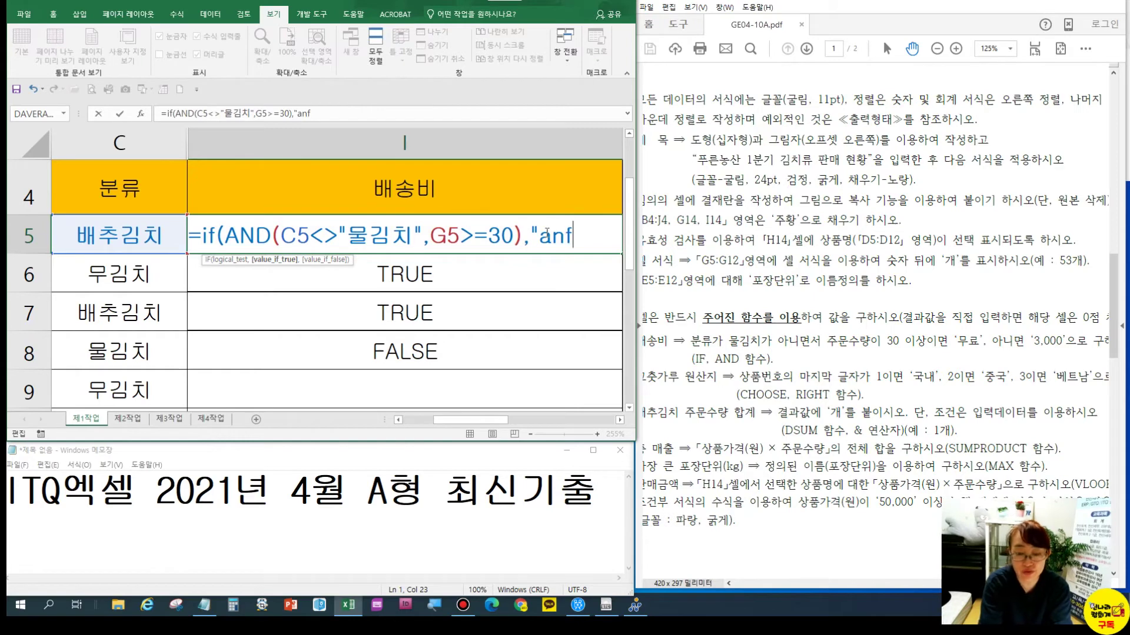
{"action": "key", "text": "BackSpace"}
{"action": "key", "text": "BackSpace"}
{"action": "key", "text": "BackSpace"}
{"action": "key", "text": "BackSpace"}
{"action": "type", "text": "무료\","}
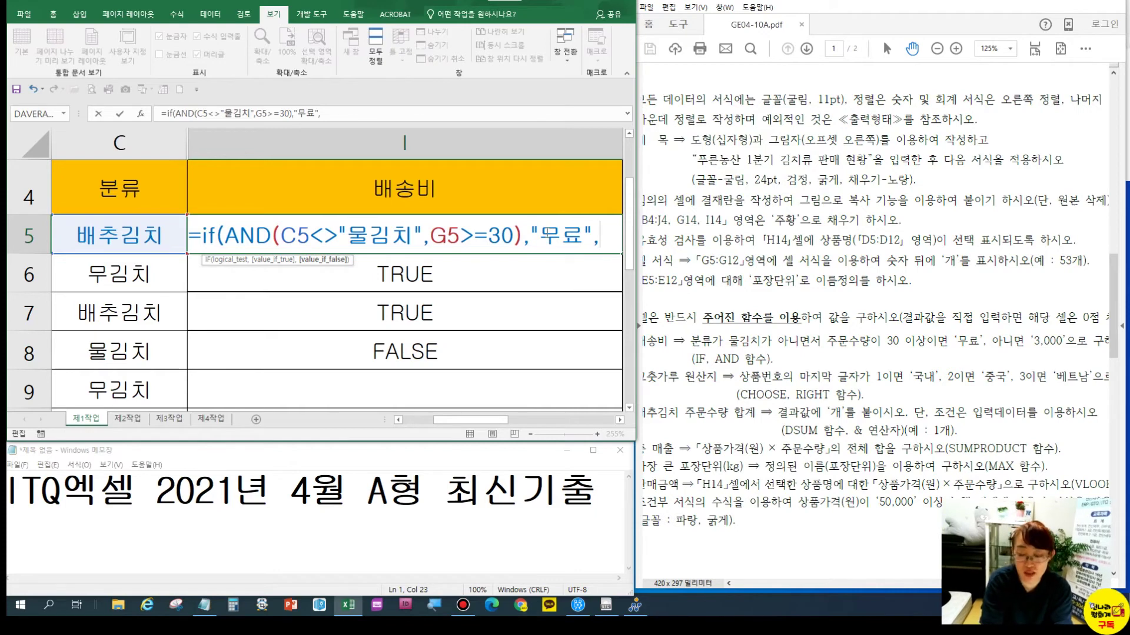
{"action": "type", "text": "\"3"}
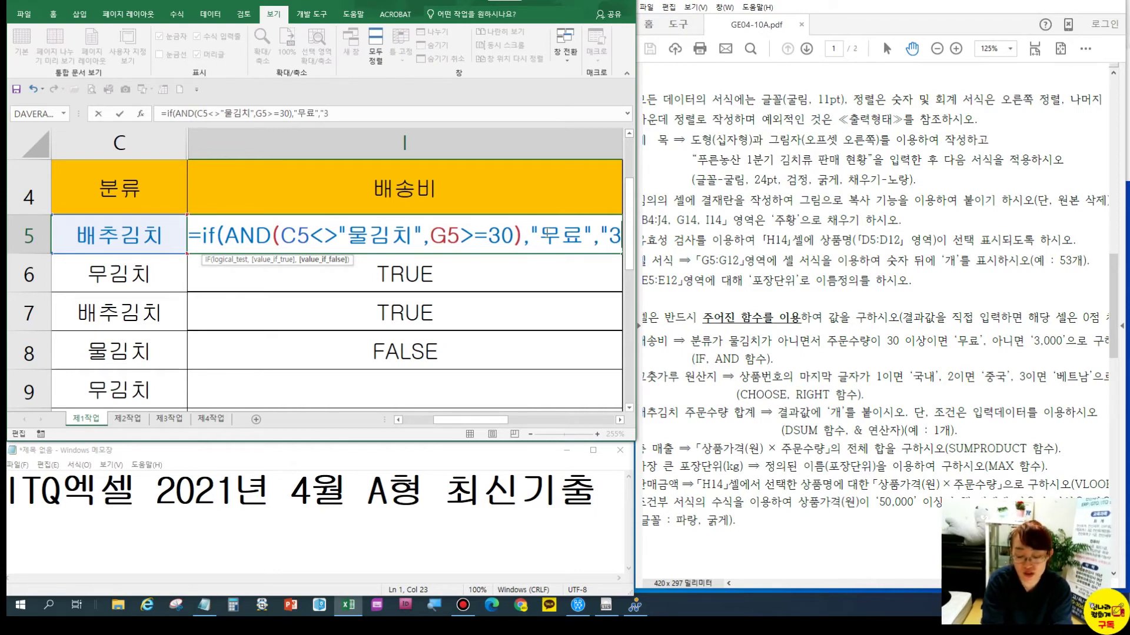
{"action": "type", "text": ",00"}
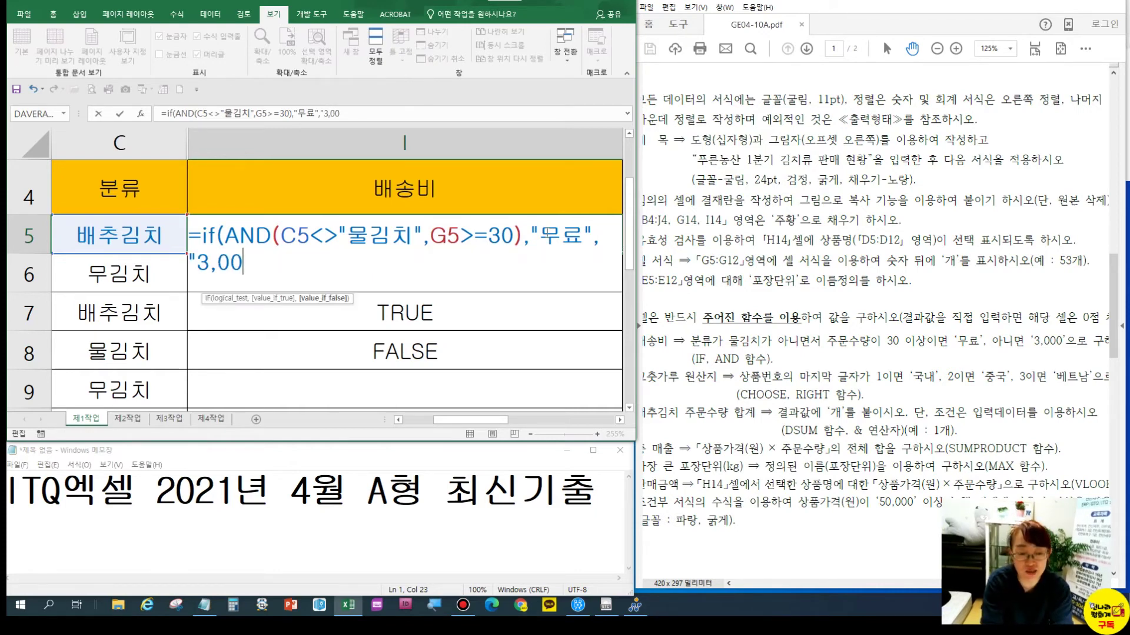
{"action": "type", "text": "0\""}
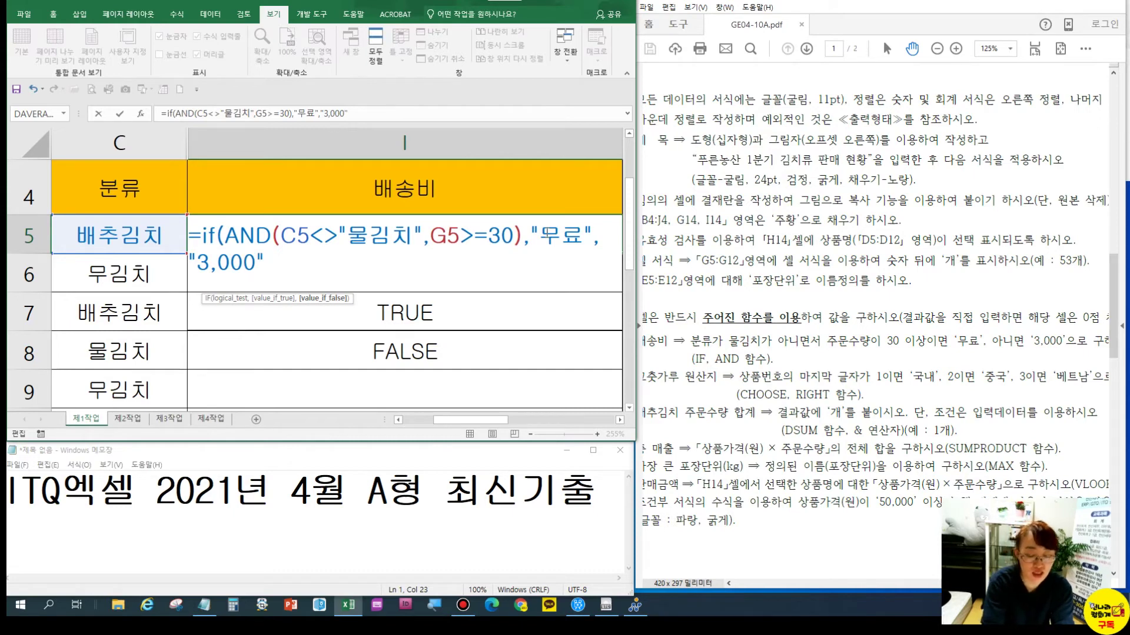
{"action": "type", "text": ")"}
{"action": "key", "text": "ctrl+Return"}
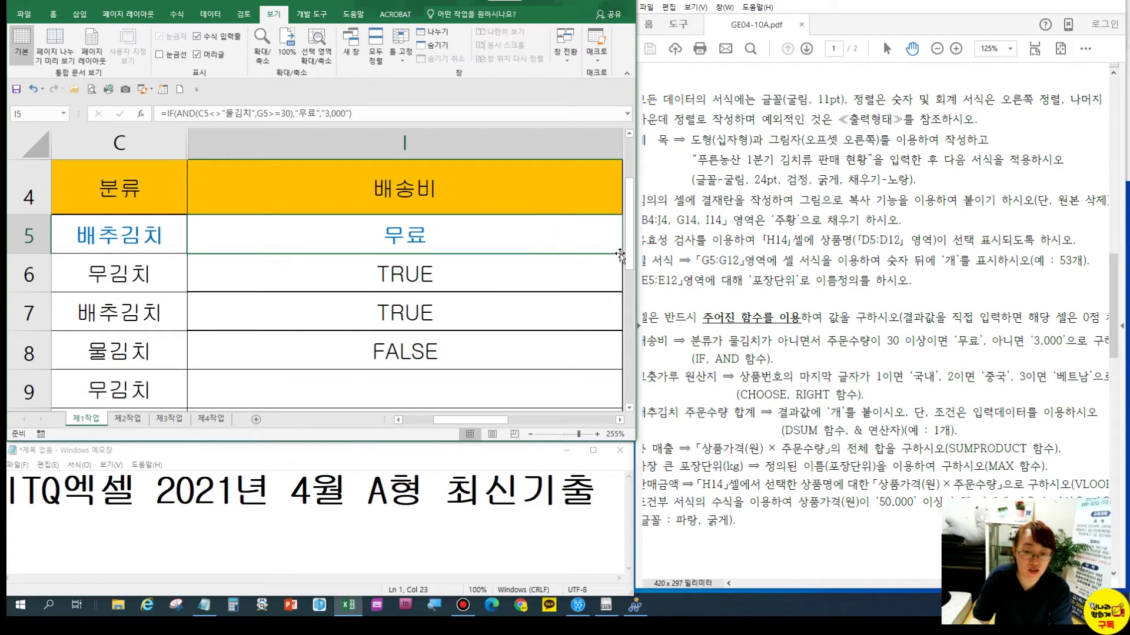
{"action": "left_click_drag", "start_coordinate": [621, 254], "coordinate": [599, 394]}
Enlarge the Notepad notes and type the syntax =IF(조건,참,거짓) after the title line
{"action": "left_click", "coordinate": [398, 232]}
{"action": "left_click", "coordinate": [320, 526]}
{"action": "left_click", "coordinate": [567, 491]}
{"action": "left_click_drag", "start_coordinate": [499, 446], "coordinate": [499, 77]}
{"action": "left_click", "coordinate": [490, 147]}
{"action": "left_click", "coordinate": [610, 123]}
{"action": "type", "text": "=ㅑ"}
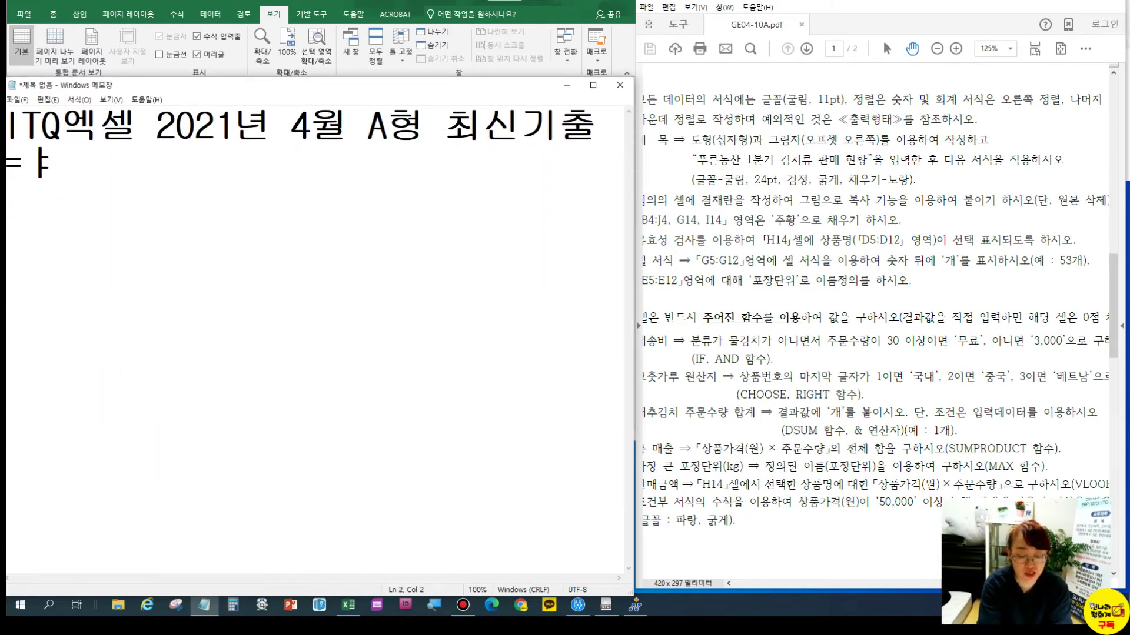
{"action": "key", "text": "BackSpace"}
{"action": "type", "text": "if"}
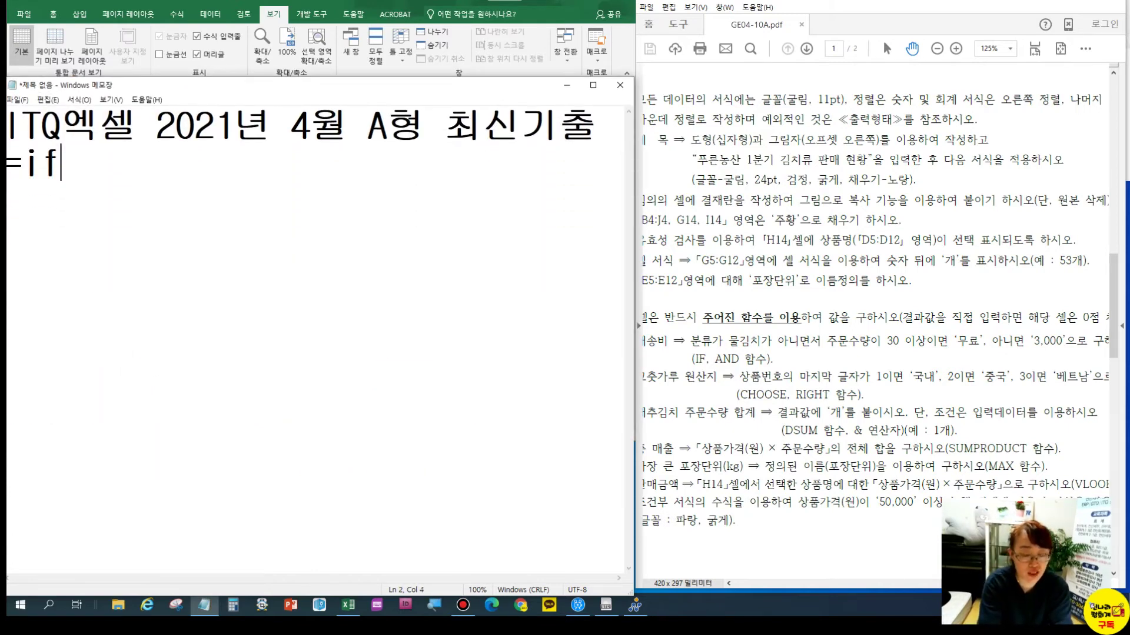
{"action": "type", "text": "("}
{"action": "key", "text": "BackSpace"}
{"action": "key", "text": "BackSpace"}
{"action": "key", "text": "BackSpace"}
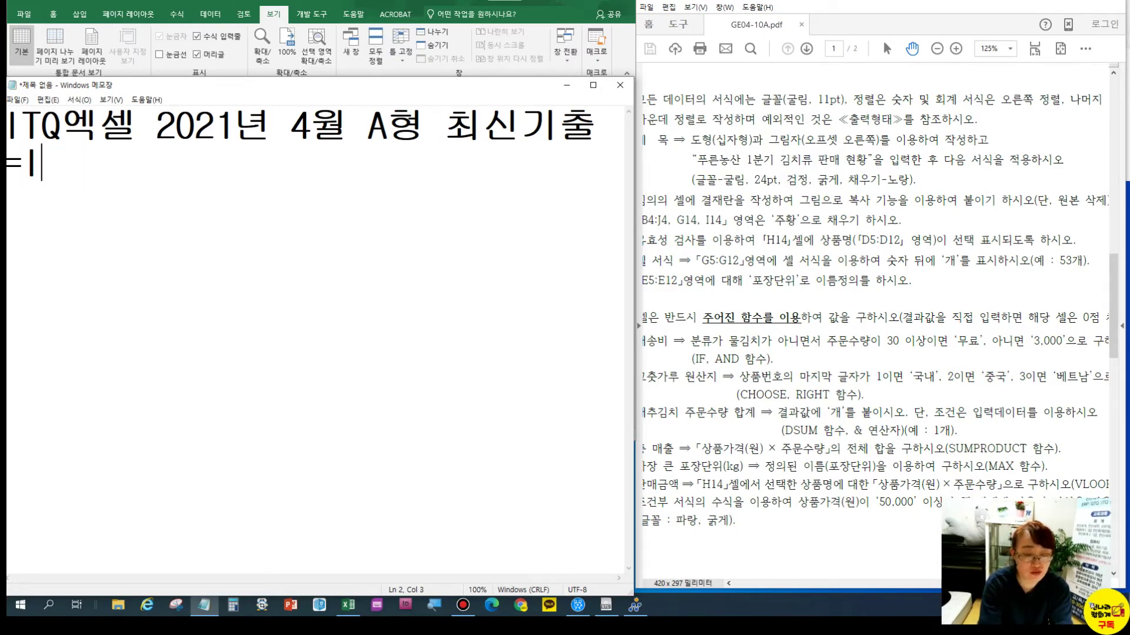
{"action": "type", "text": "i"}
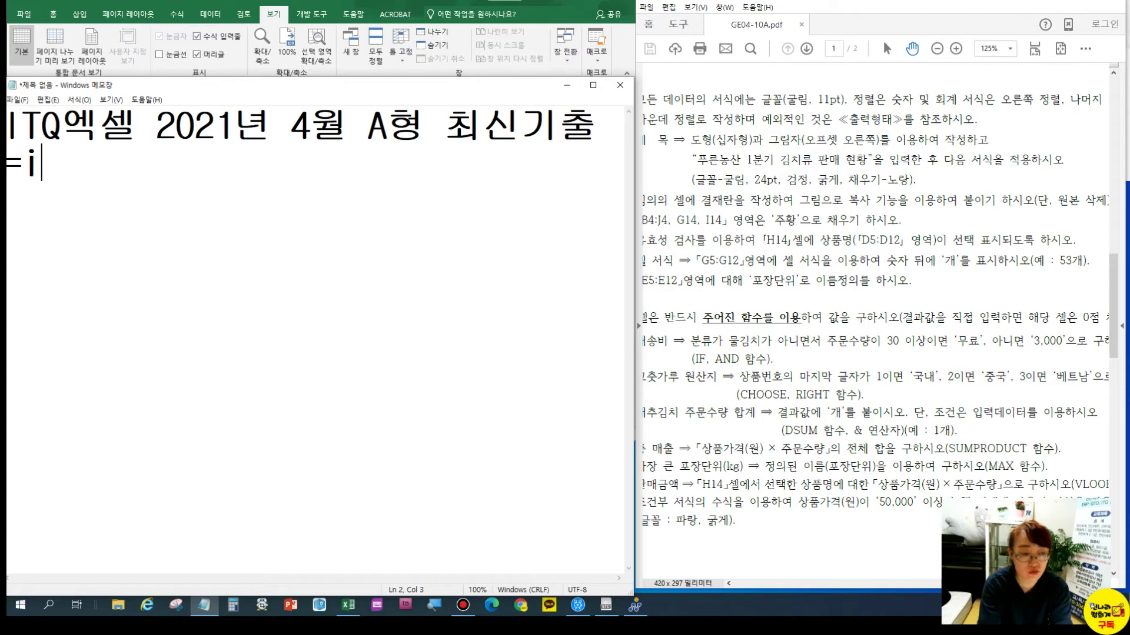
{"action": "key", "text": "BackSpace"}
{"action": "type", "text": "IF(조건,참,거짓)"}
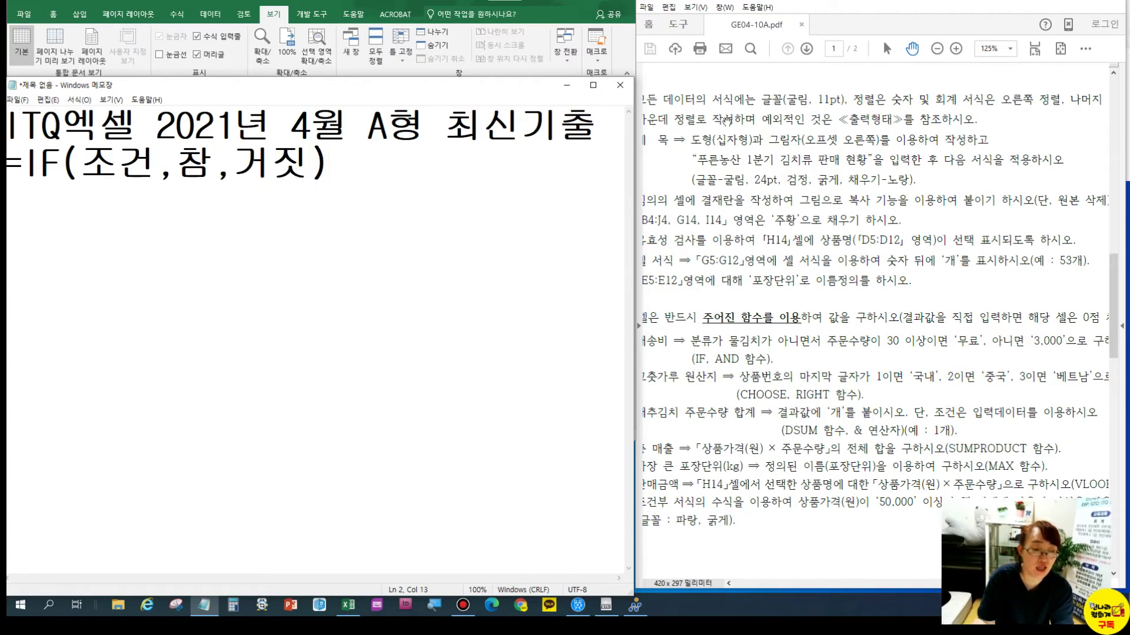
Copy the IF syntax onto a new line and replace 참 with "무료"
{"action": "left_click_drag", "start_coordinate": [360, 171], "coordinate": [8, 183]}
{"action": "key", "text": "ctrl+c"}
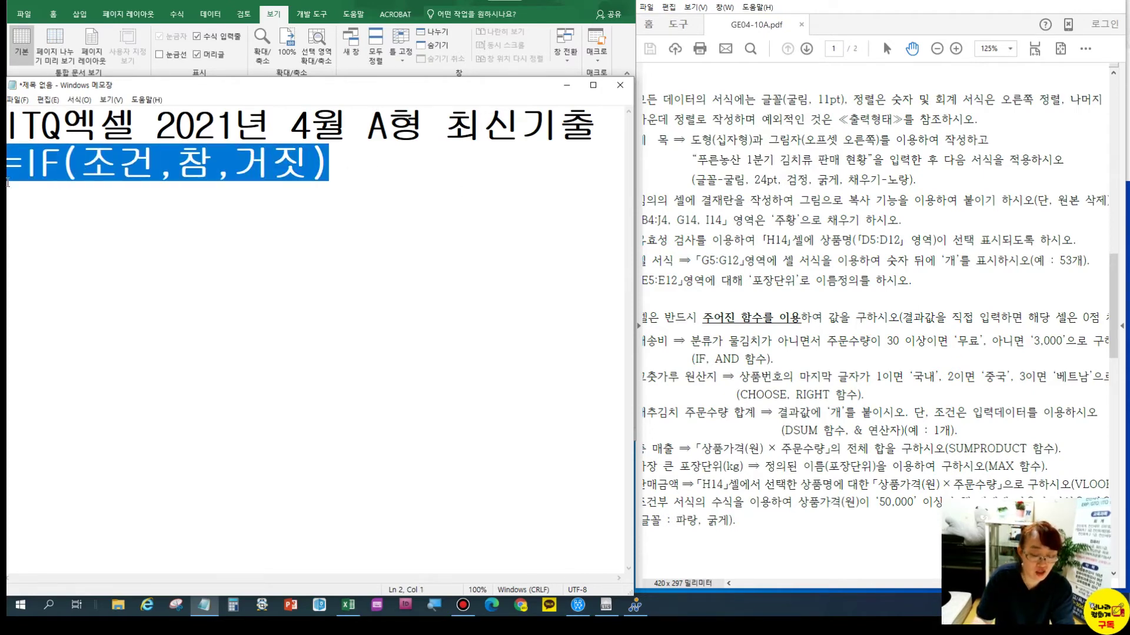
{"action": "left_click", "coordinate": [355, 161]}
{"action": "key", "text": "Return"}
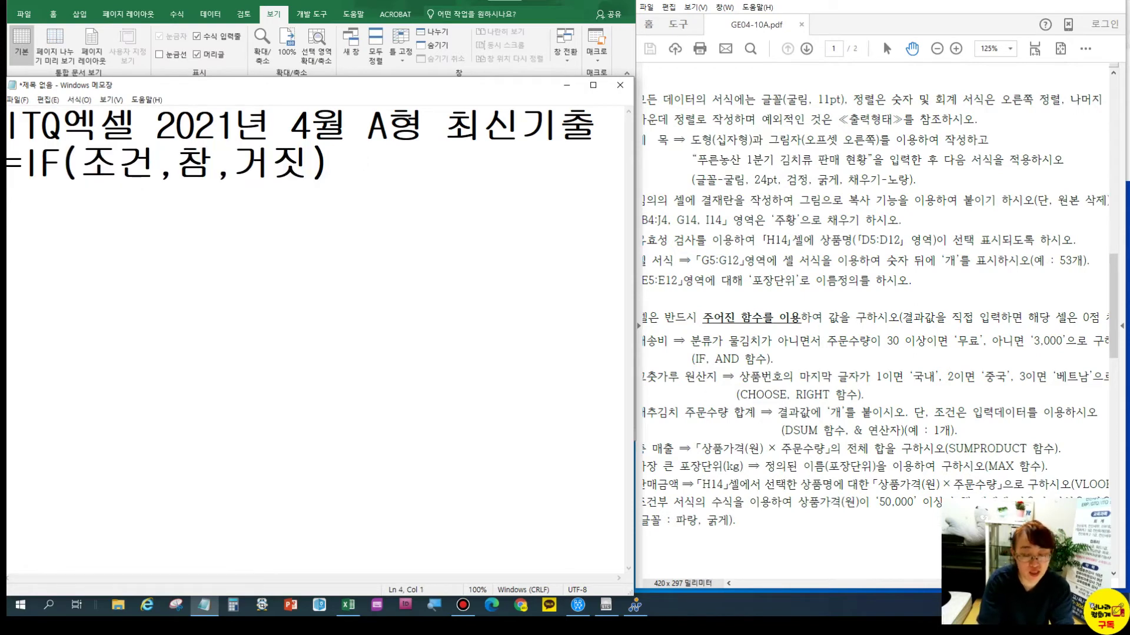
{"action": "key", "text": "ctrl+v"}
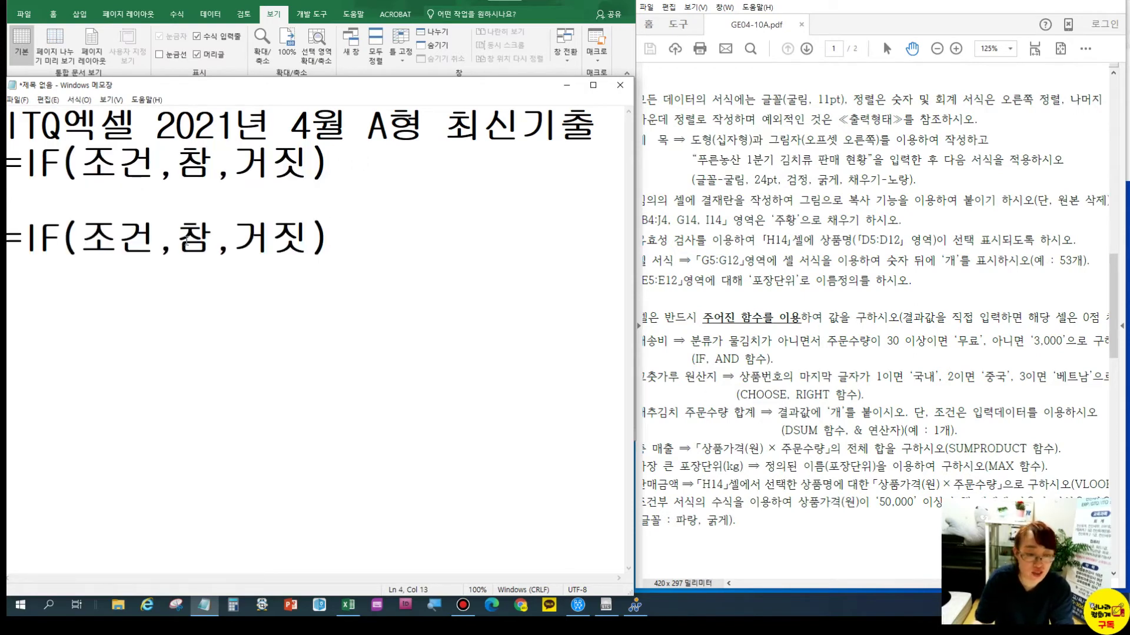
{"action": "left_click_drag", "start_coordinate": [186, 240], "coordinate": [214, 241]}
{"action": "type", "text": "\"무료"}
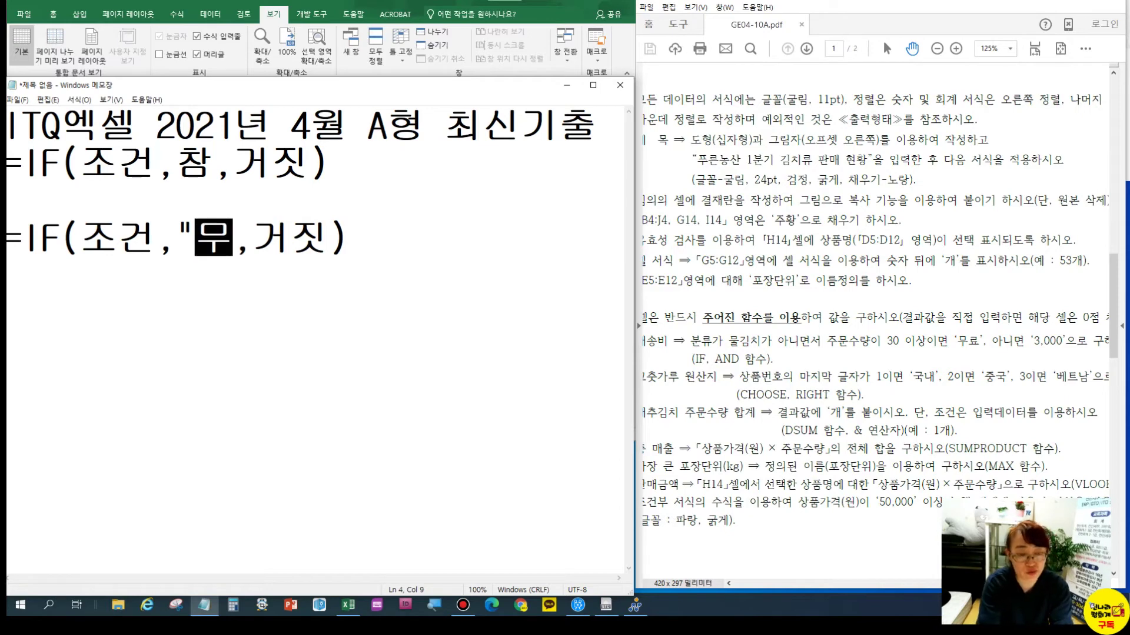
{"action": "type", "text": "\""}
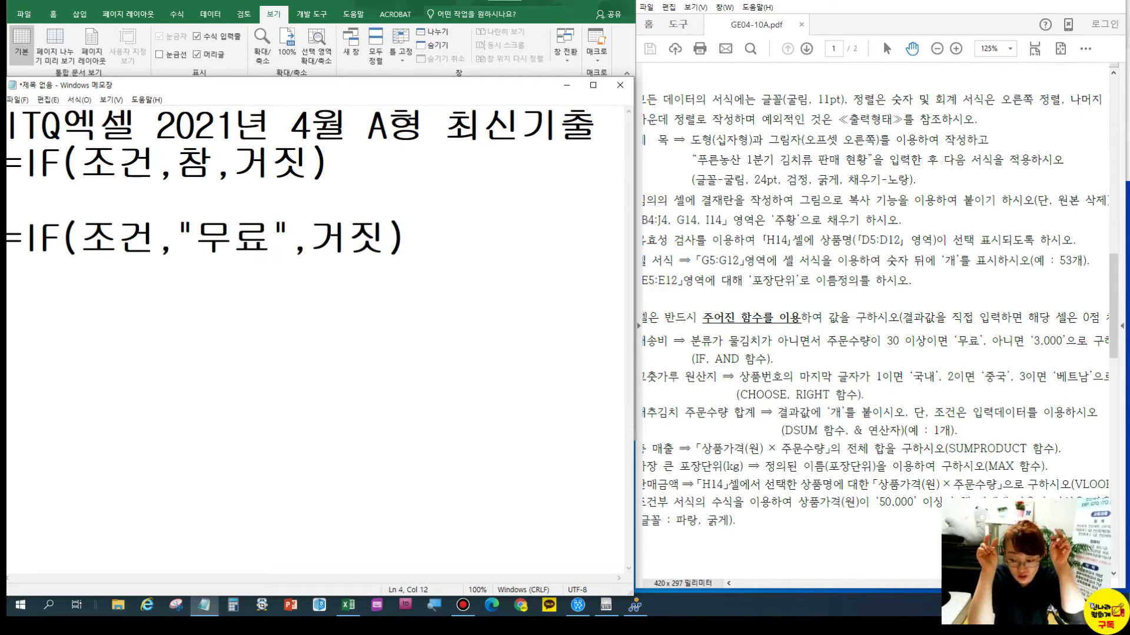
Replace 거짓 with "3,000" in the copied line
{"action": "left_click", "coordinate": [337, 231]}
{"action": "left_click_drag", "start_coordinate": [319, 233], "coordinate": [385, 238]}
{"action": "type", "text": "\"3,000\""}
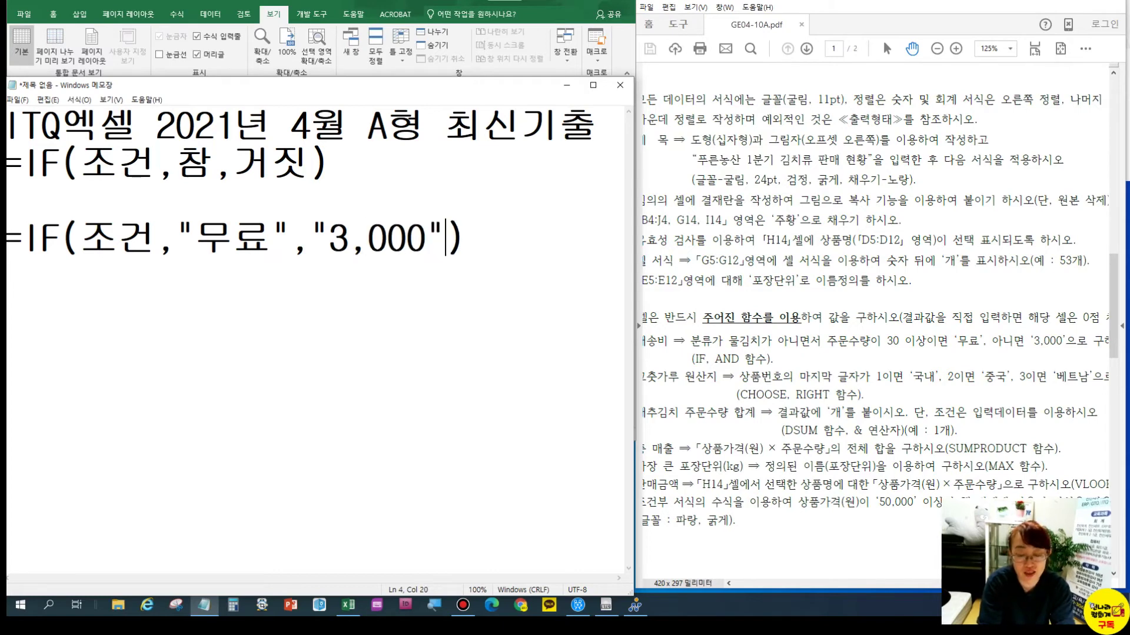
{"action": "key", "text": "BackSpace"}
{"action": "key", "text": "BackSpace"}
{"action": "key", "text": "BackSpace"}
{"action": "key", "text": "BackSpace"}
{"action": "key", "text": "BackSpace"}
{"action": "key", "text": "BackSpace"}
{"action": "key", "text": "BackSpace"}
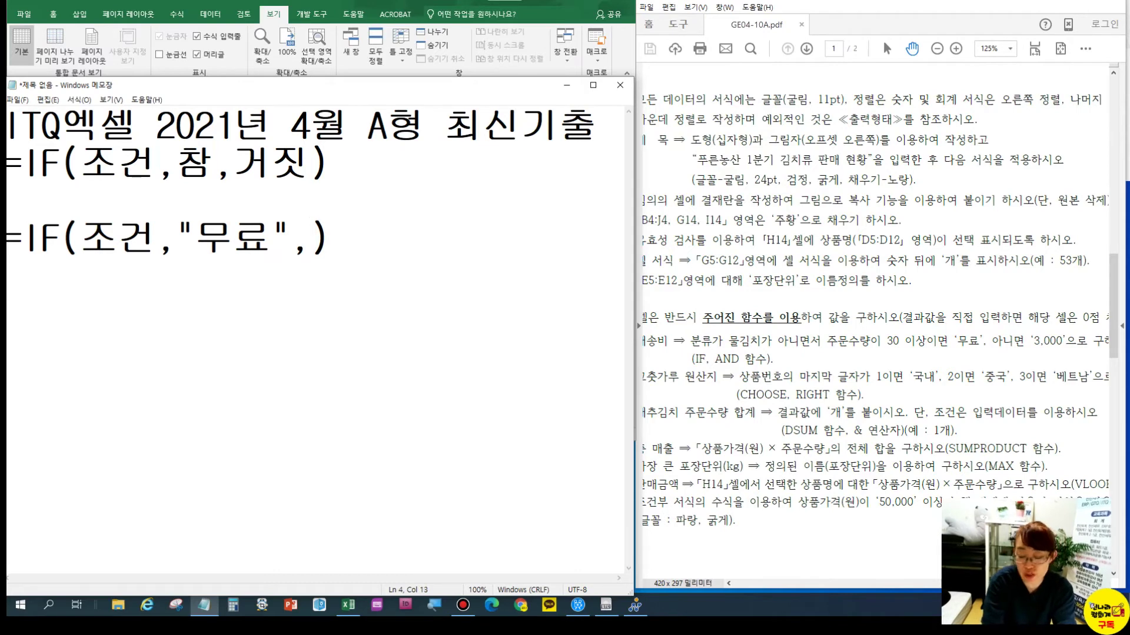
{"action": "type", "text": "3000"}
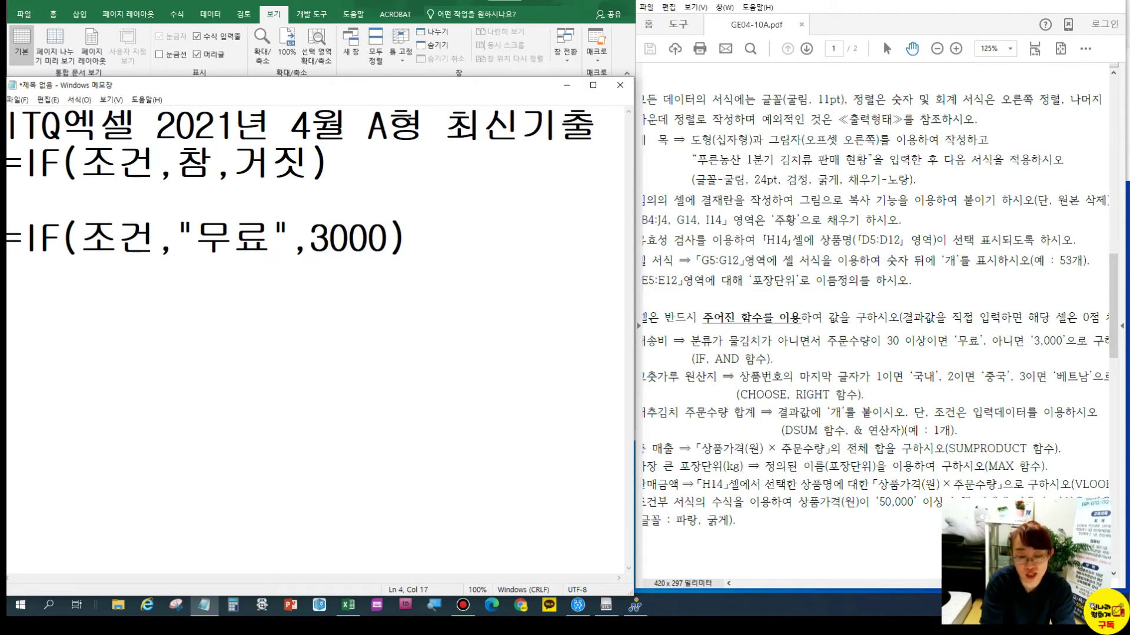
{"action": "key", "text": "Left"}
{"action": "key", "text": "Left"}
{"action": "key", "text": "Left"}
{"action": "type", "text": ","}
{"action": "key", "text": "Left"}
{"action": "key", "text": "Left"}
{"action": "type", "text": "\""}
{"action": "key", "text": "Right"}
{"action": "key", "text": "Right"}
{"action": "key", "text": "Right"}
{"action": "key", "text": "Right"}
{"action": "key", "text": "Right"}
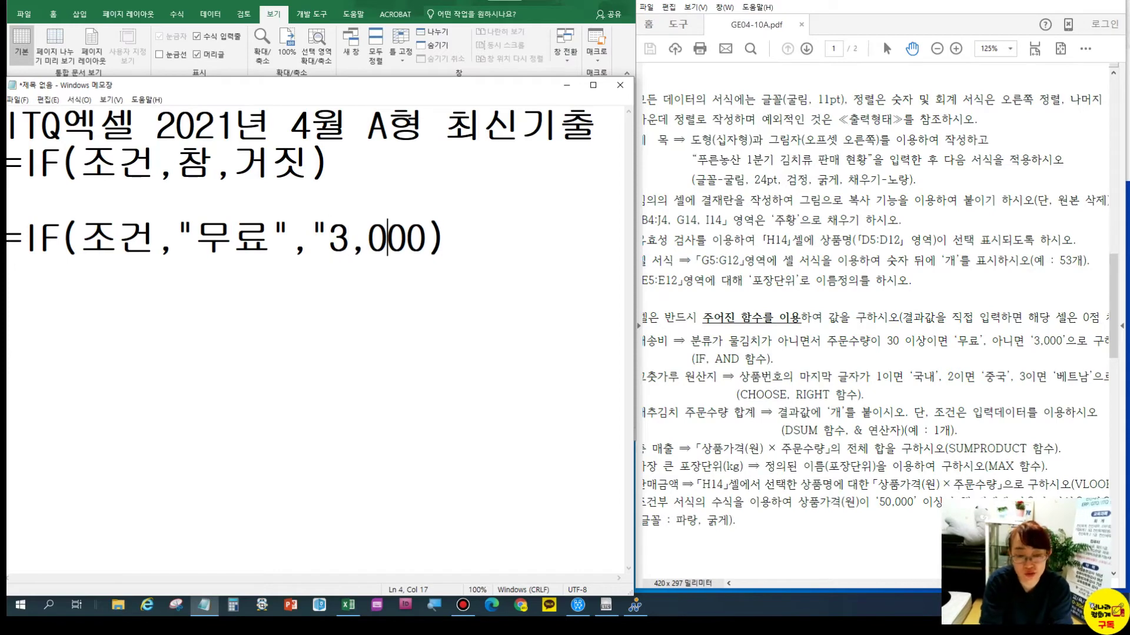
{"action": "type", "text": "\""}
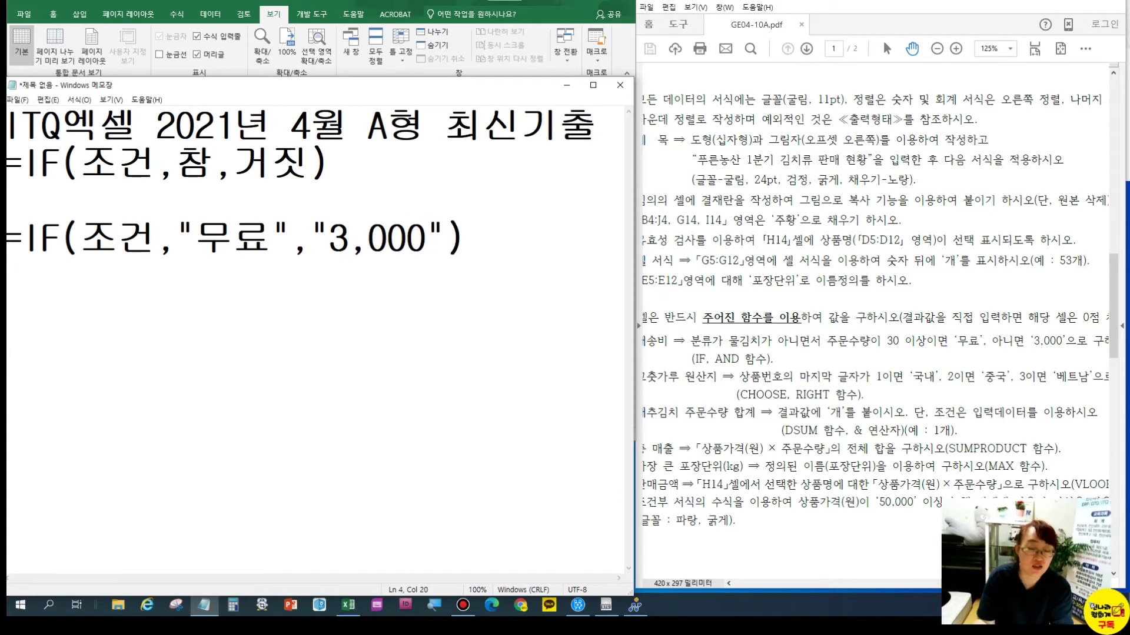
Paste a copy of the 무료/3,000 line and change 조건 to 조건1,조건2
{"action": "left_click_drag", "start_coordinate": [466, 238], "coordinate": [7, 250]}
{"action": "key", "text": "ctrl+c"}
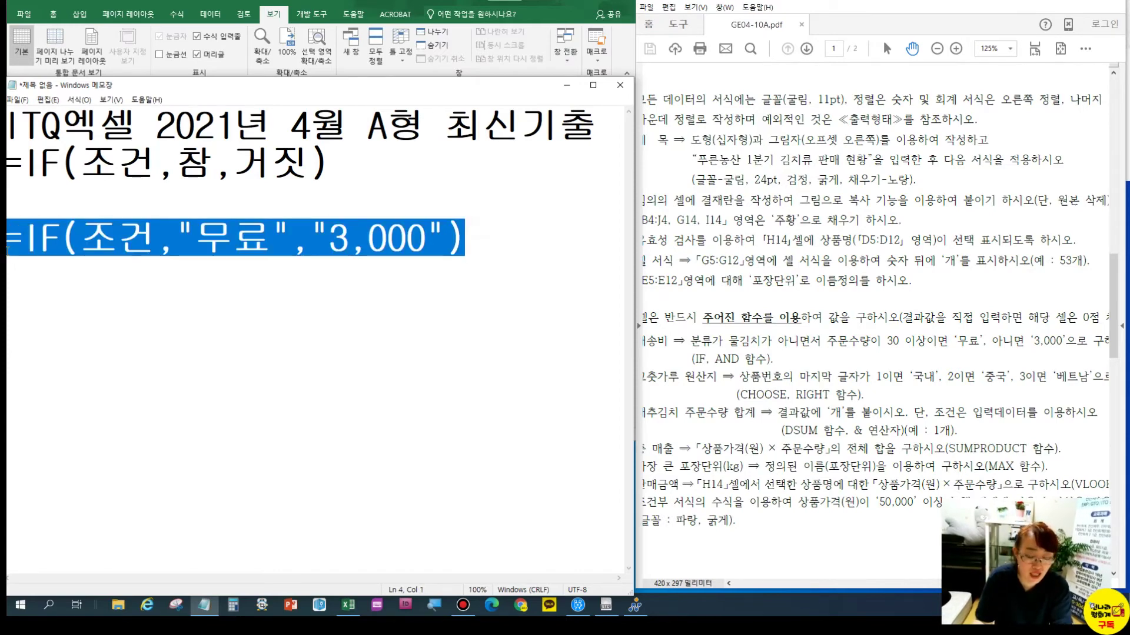
{"action": "key", "text": "Right"}
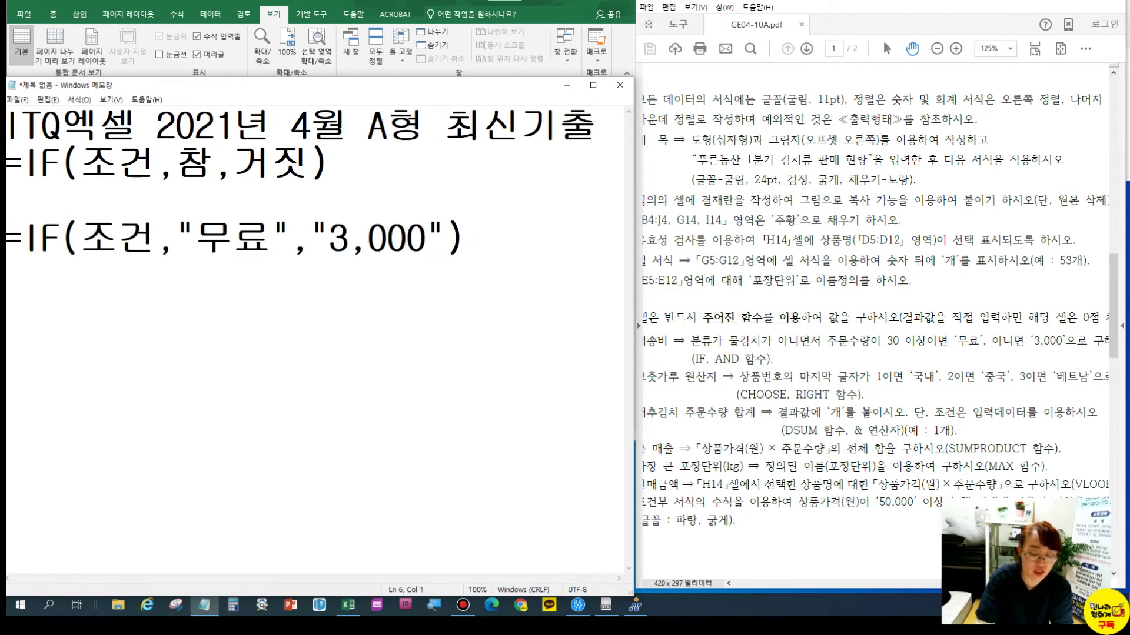
{"action": "key", "text": "ctrl+v"}
{"action": "left_click", "coordinate": [155, 324]}
{"action": "type", "text": "1"}
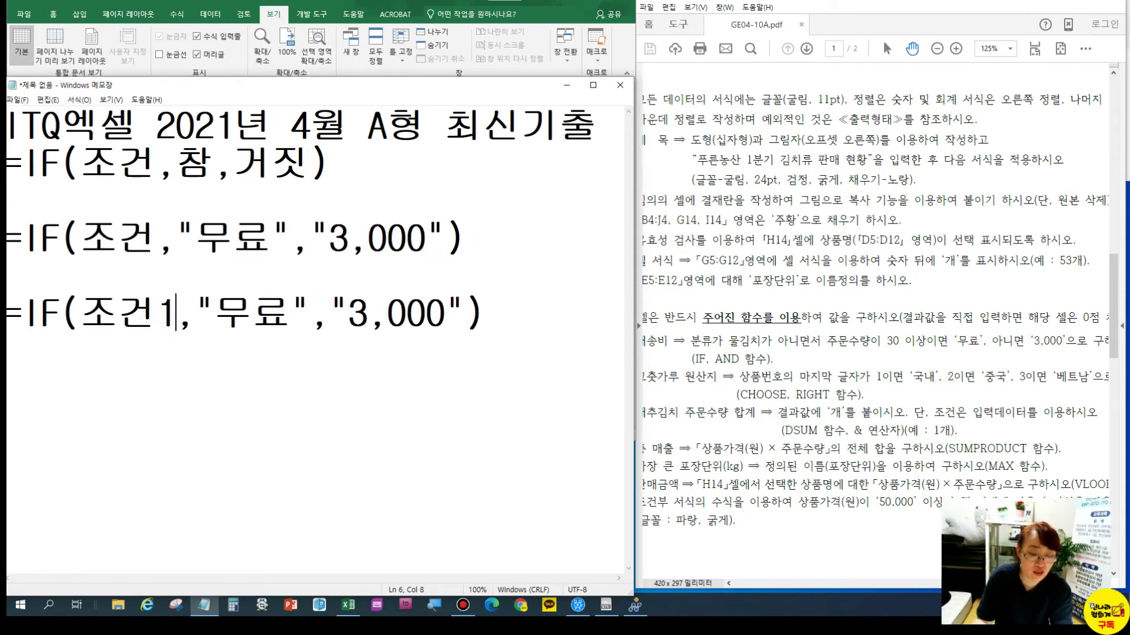
{"action": "type", "text": ",조건2"}
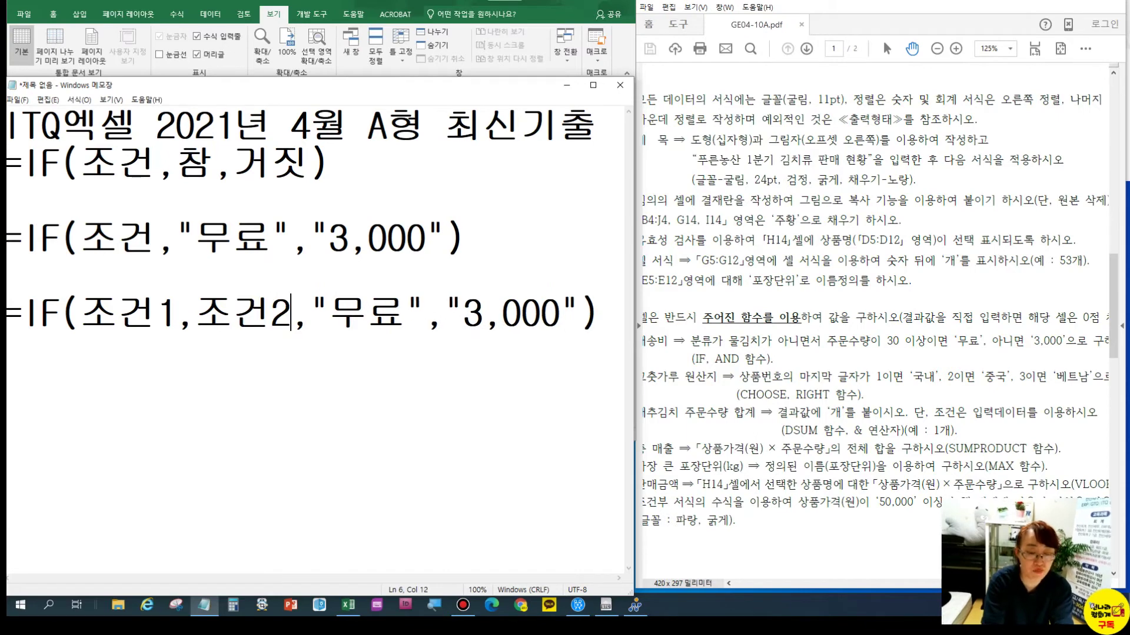
Wrap 조건1,조건2 in AND( ) in the copied line
{"action": "left_click", "coordinate": [91, 313]}
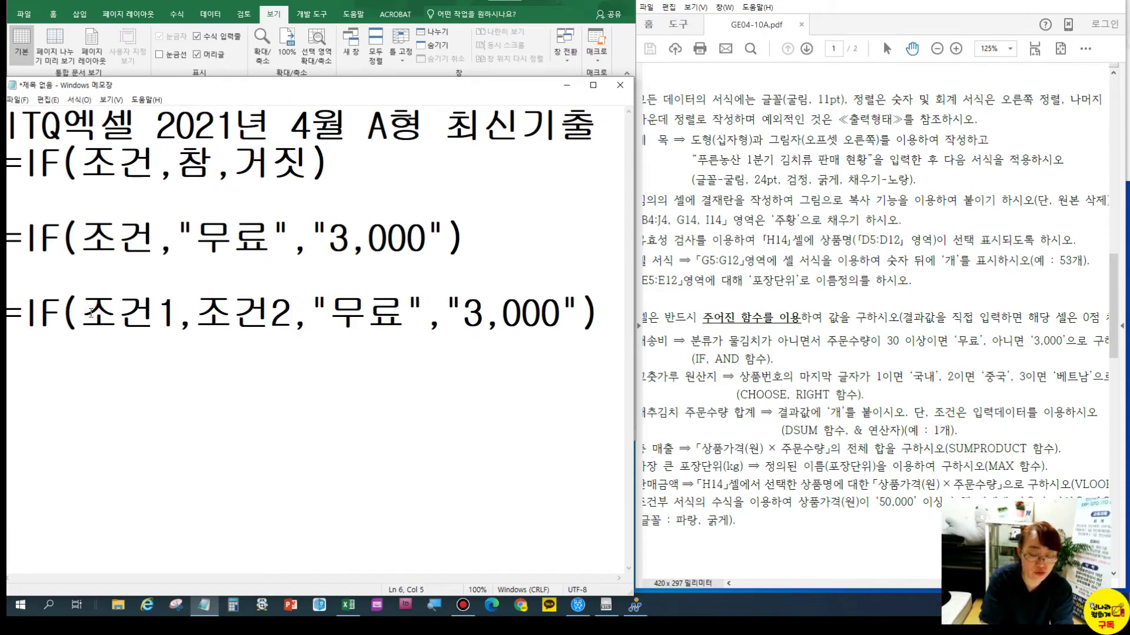
{"action": "type", "text": "무"}
{"action": "key", "text": "BackSpace"}
{"action": "key", "text": "BackSpace"}
{"action": "type", "text": "AND("}
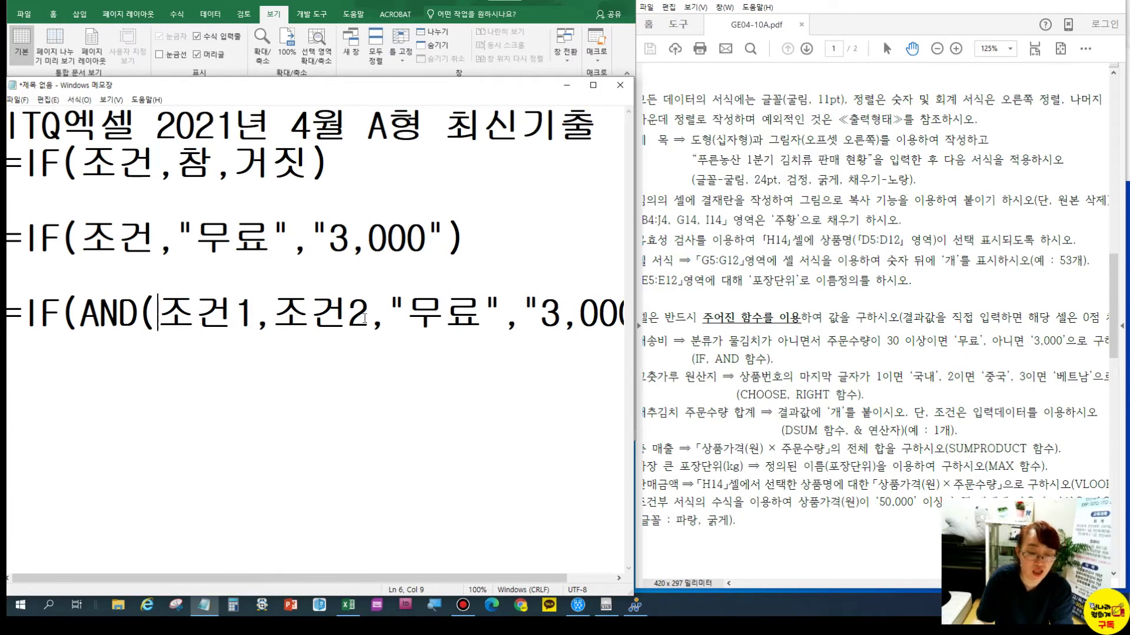
{"action": "left_click", "coordinate": [365, 318]}
{"action": "type", "text": ")"}
{"action": "left_click", "coordinate": [140, 312]}
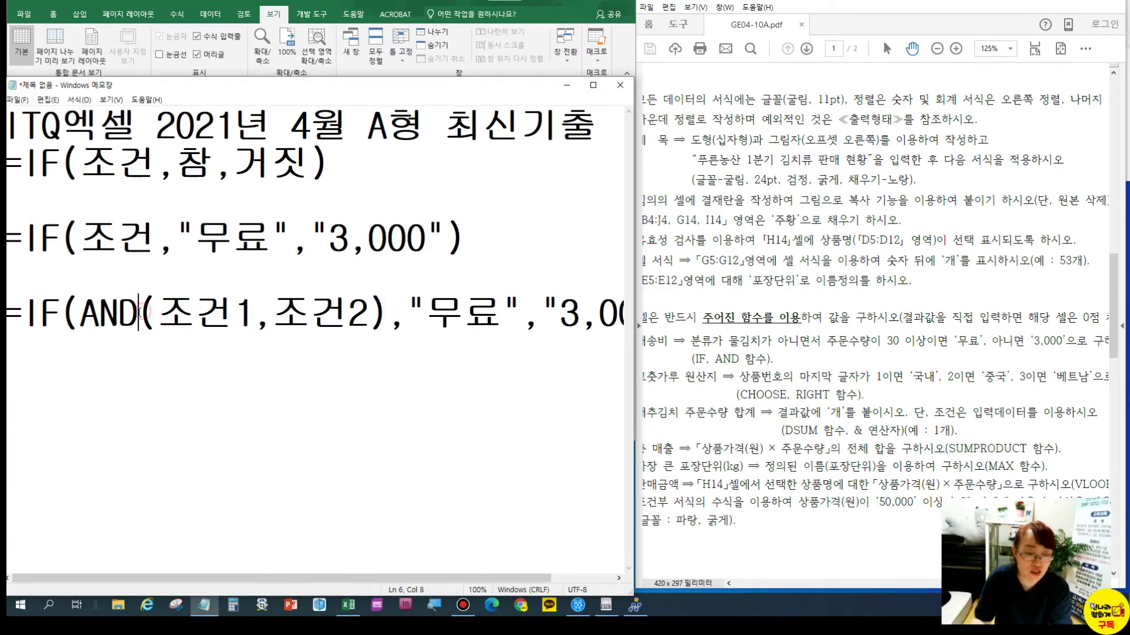
{"action": "left_click", "coordinate": [11, 316]}
{"action": "left_click_drag", "start_coordinate": [74, 317], "coordinate": [135, 319]}
{"action": "type", "text": "ㅐ"}
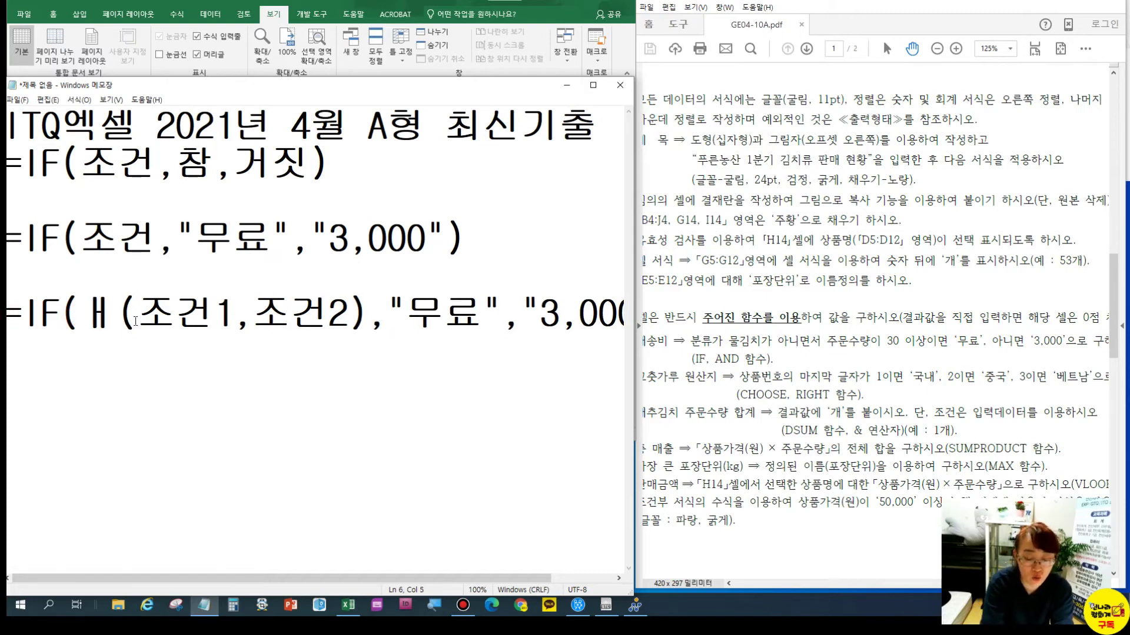
{"action": "key", "text": "BackSpace"}
{"action": "key", "text": "Hangul"}
{"action": "type", "text": "OR"}
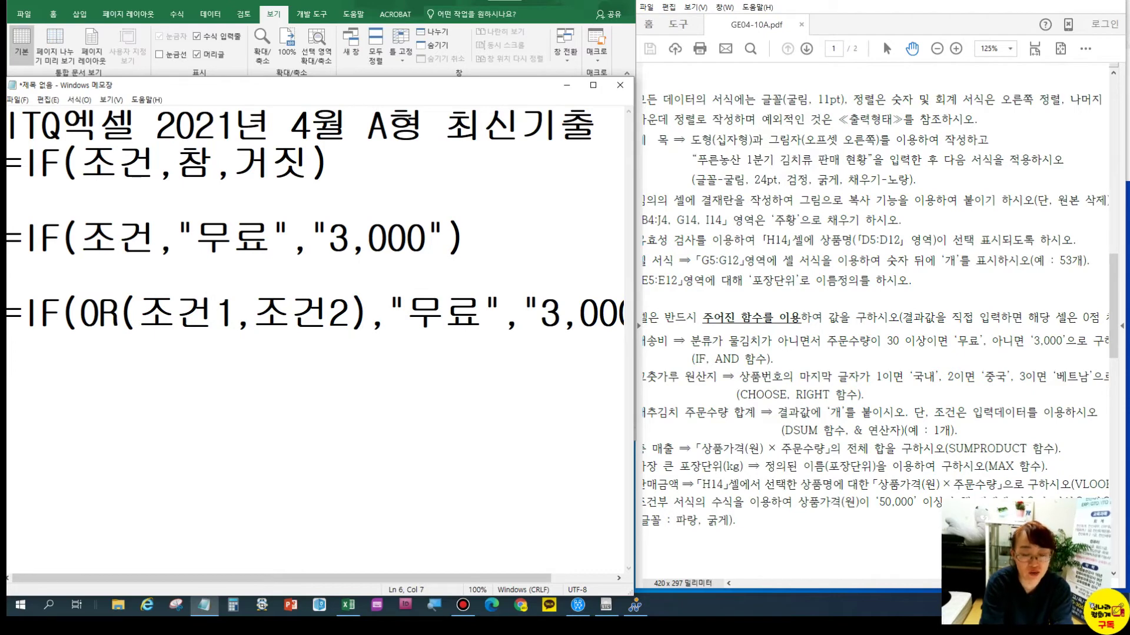
{"action": "key", "text": "BackSpace"}
{"action": "key", "text": "BackSpace"}
{"action": "type", "text": "AND"}
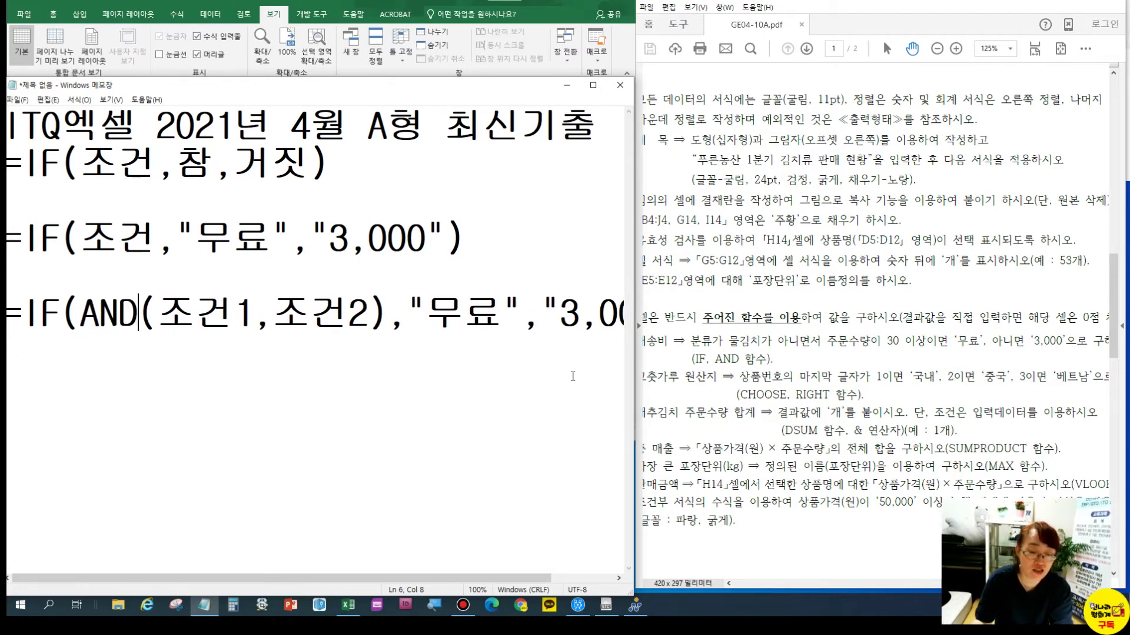
Paste a new copy and fill in 조건1<>물김치 and 조건2>=30 on separate lines
{"action": "left_click_drag", "start_coordinate": [11, 315], "coordinate": [623, 322]}
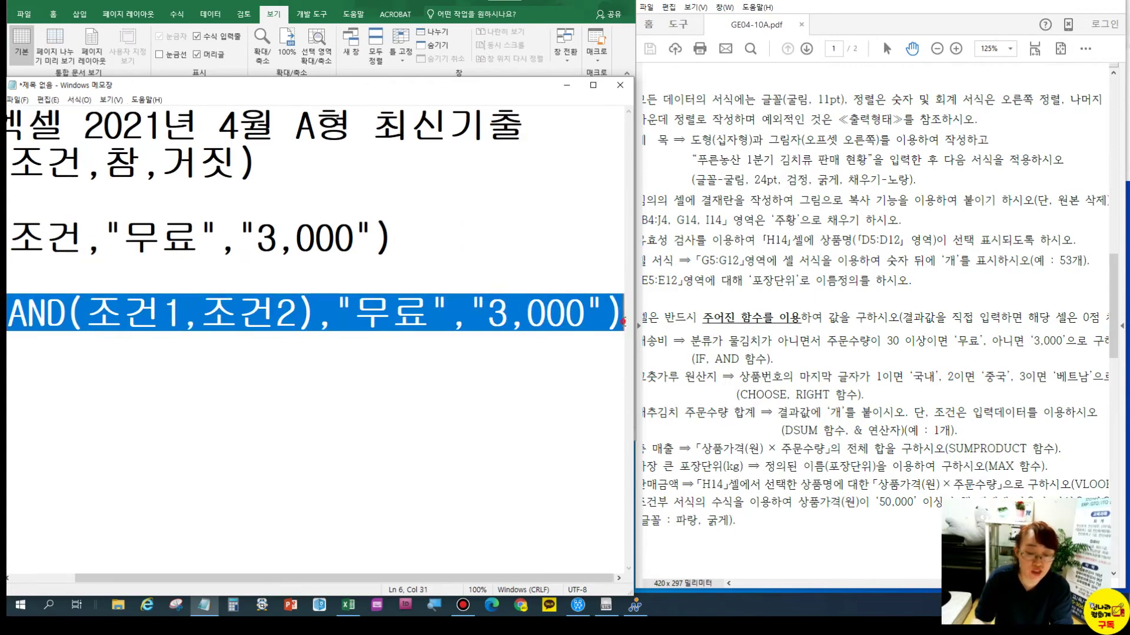
{"action": "key", "text": "ctrl+c"}
{"action": "key", "text": "End"}
{"action": "key", "text": "Return"}
{"action": "key", "text": "Return"}
{"action": "key", "text": "ctrl+v"}
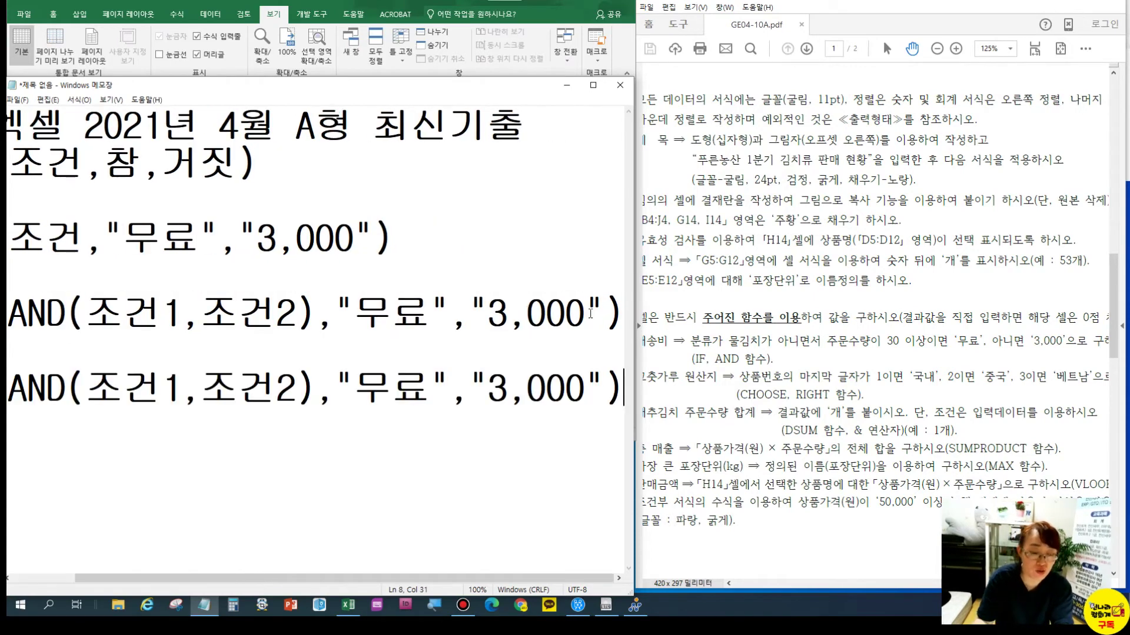
{"action": "left_click", "coordinate": [187, 382]}
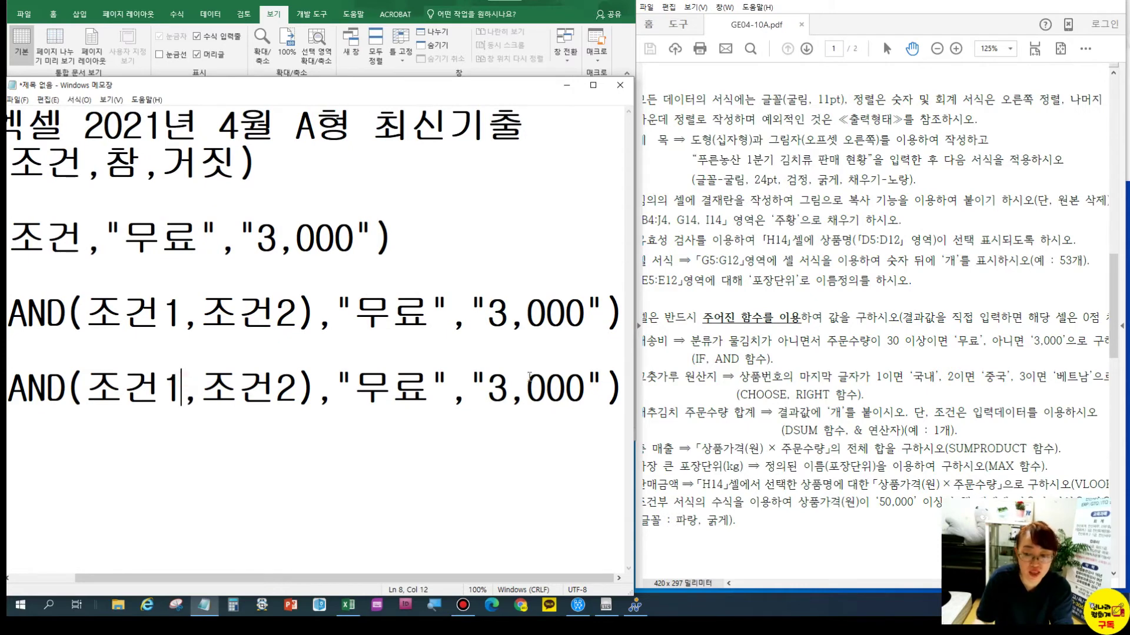
{"action": "type", "text": "<>"}
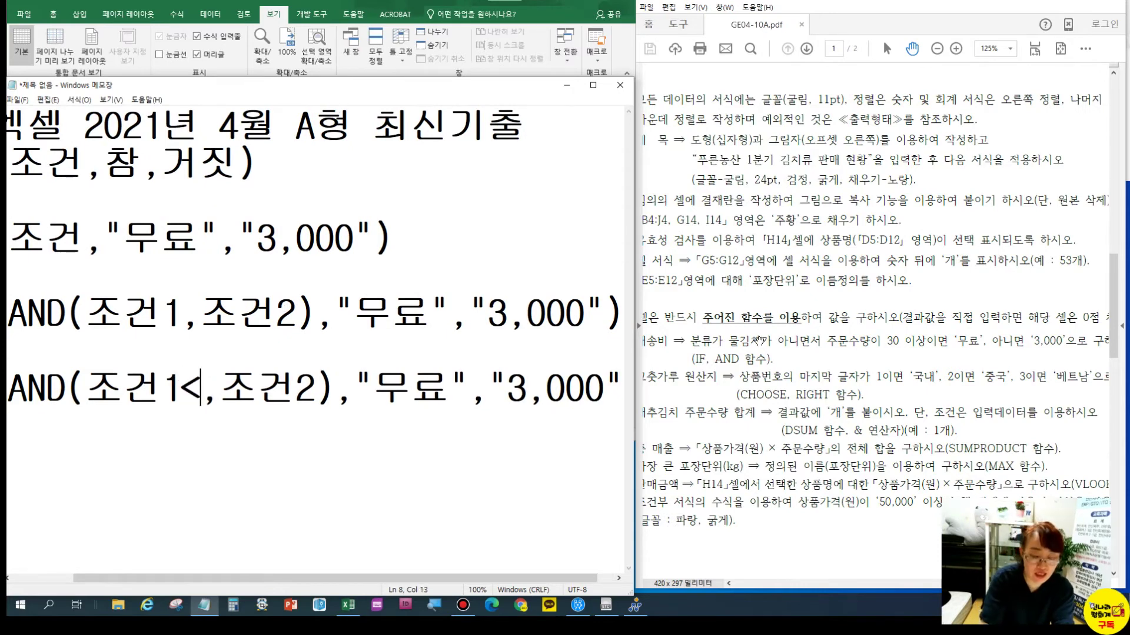
{"action": "type", "text": "물김"}
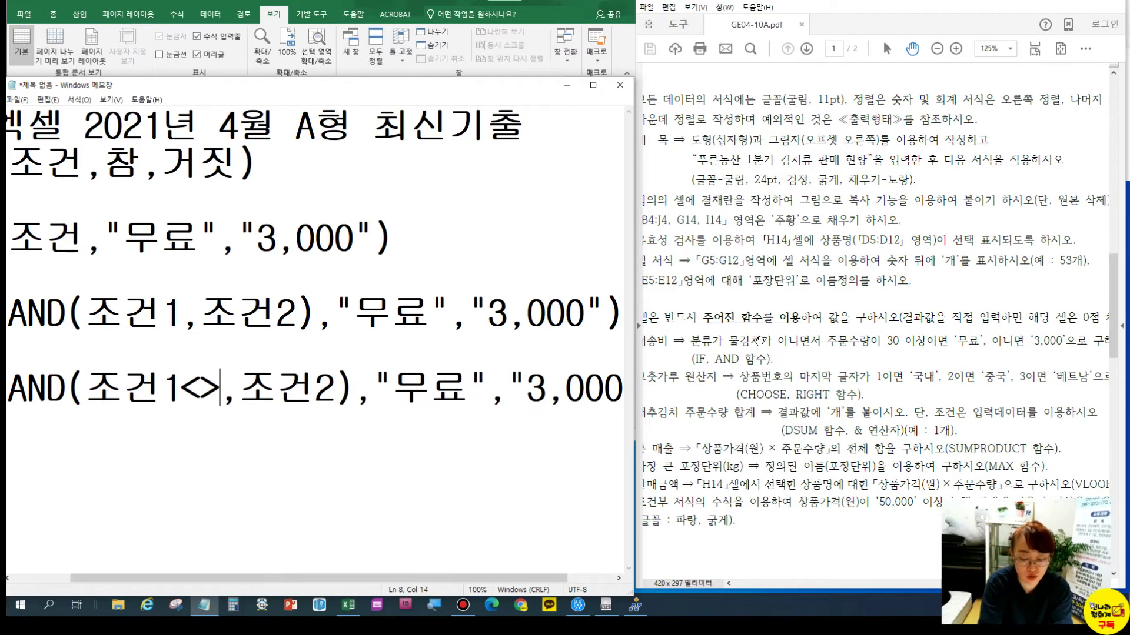
{"action": "type", "text": "치"}
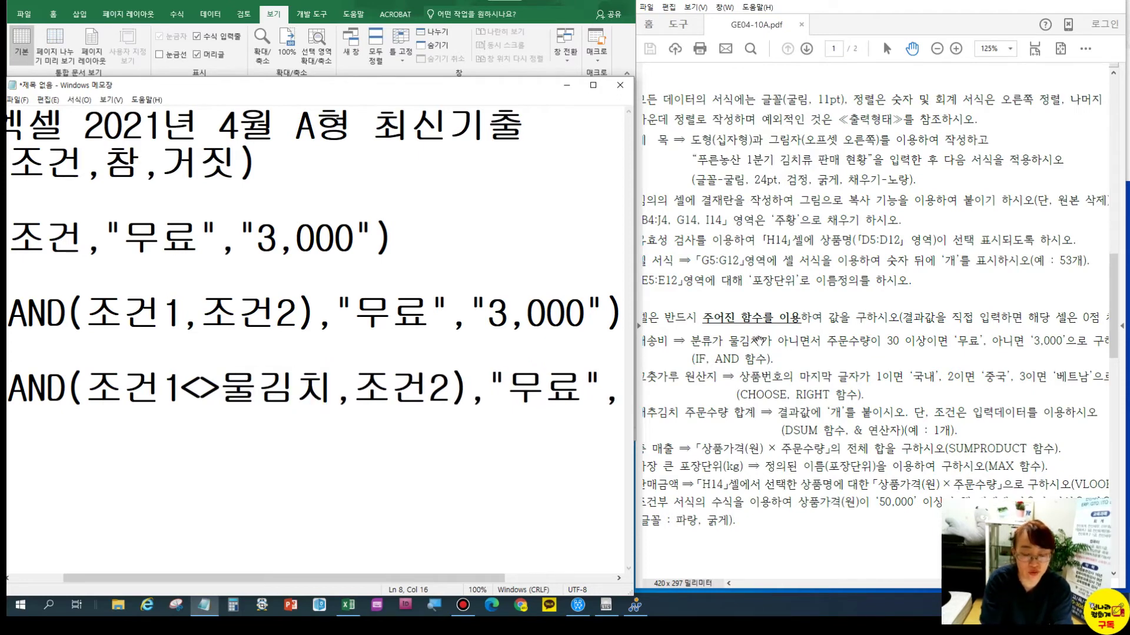
{"action": "key", "text": "Right"}
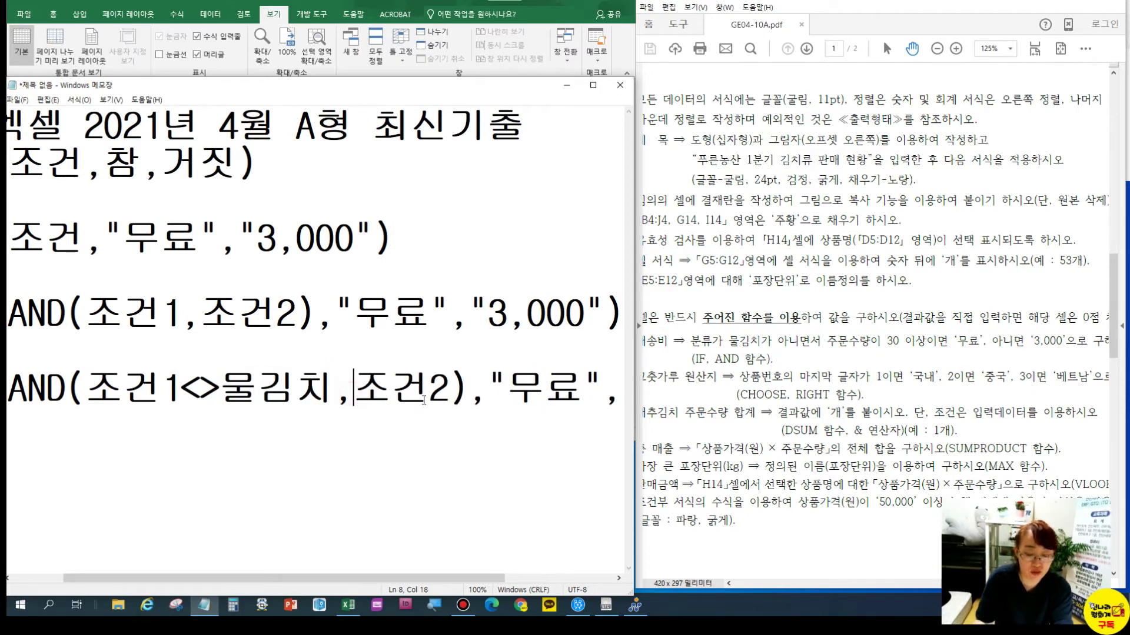
{"action": "key", "text": "Return"}
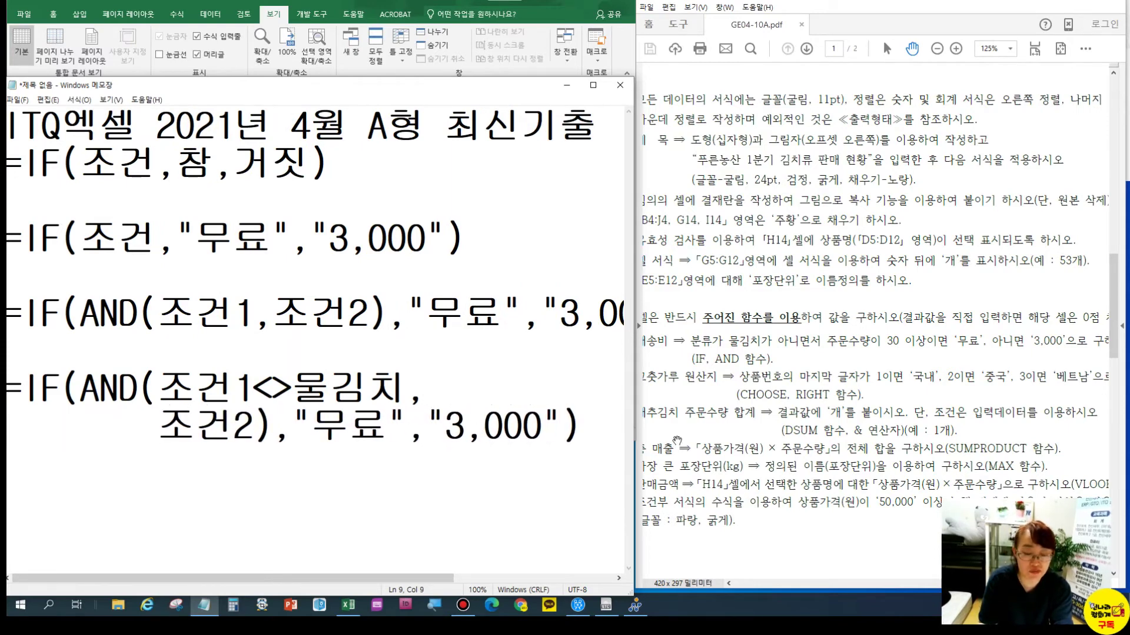
{"action": "left_click", "coordinate": [254, 430]}
{"action": "type", "text": ">="}
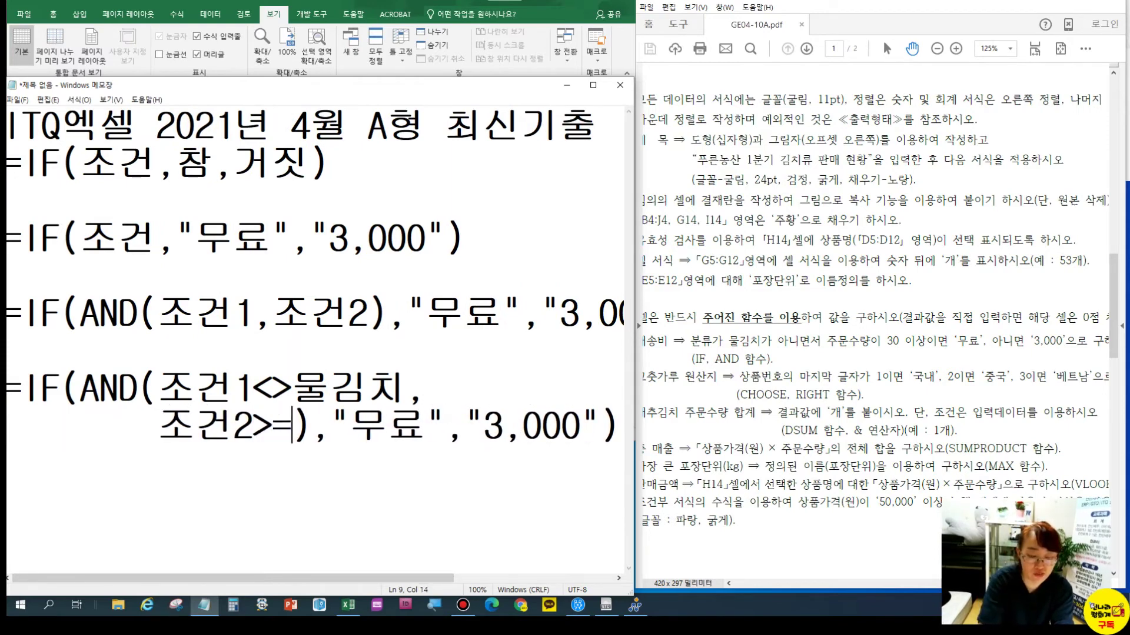
{"action": "type", "text": "30"}
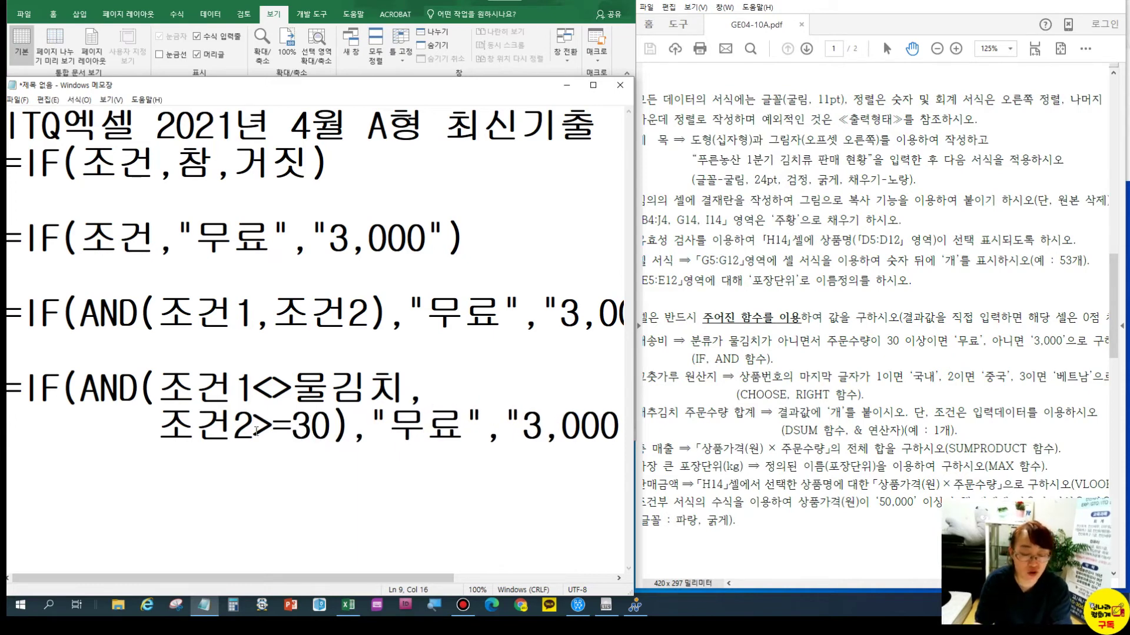
{"action": "left_click", "coordinate": [250, 394]}
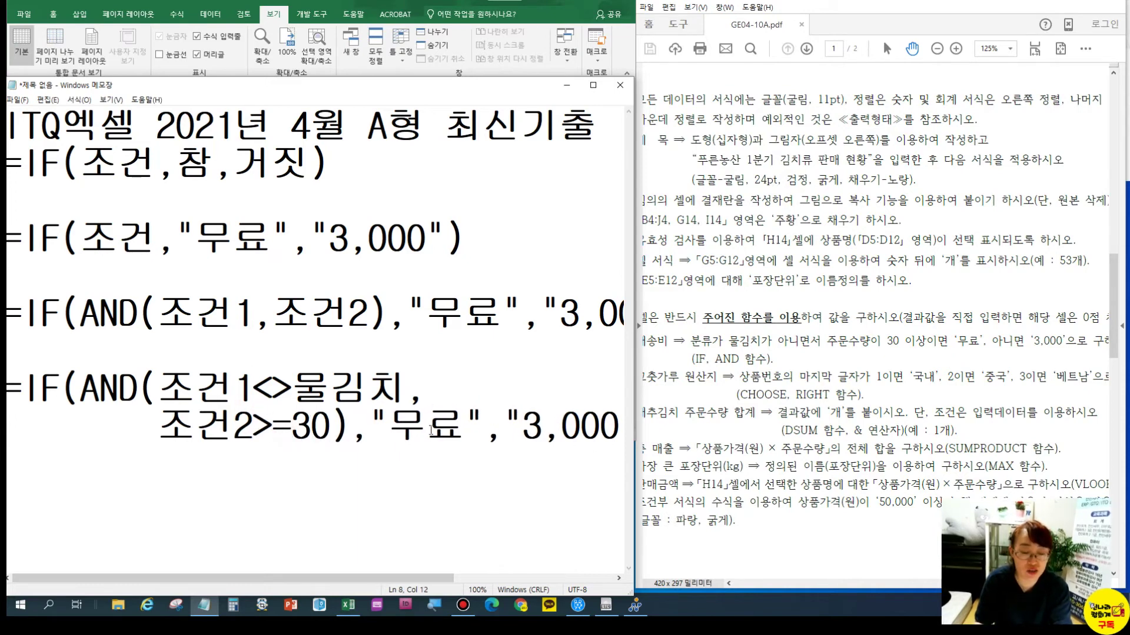
{"action": "left_click_drag", "start_coordinate": [159, 388], "coordinate": [252, 388]}
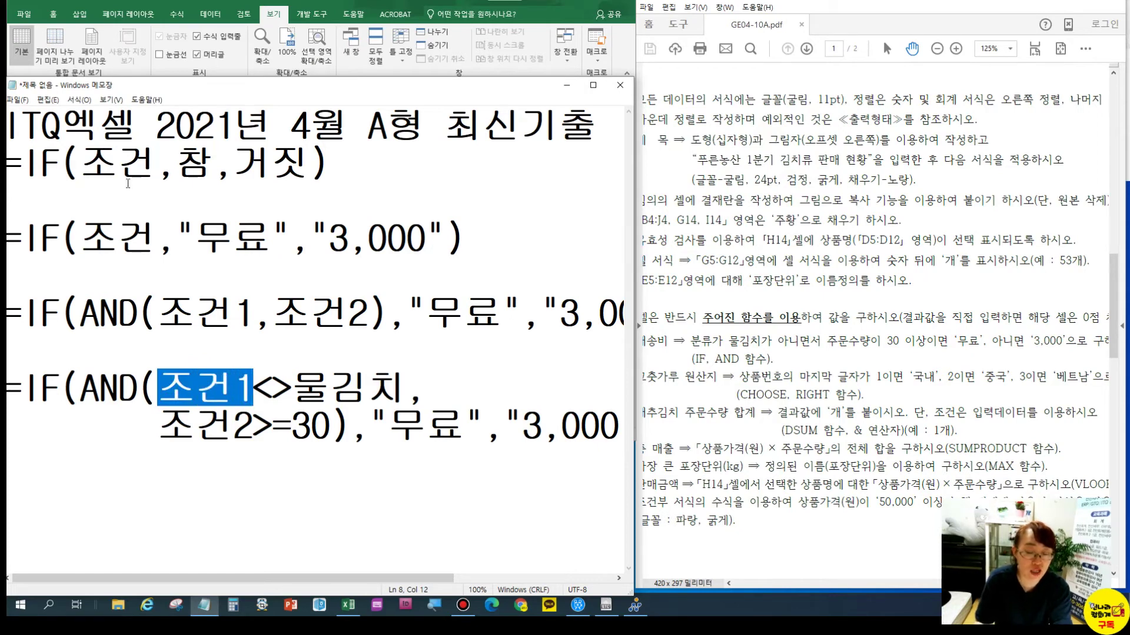
Shrink the Notepad window down to reveal the spreadsheet and its I5 formula
{"action": "mouse_move", "coordinate": [199, 84]}
{"action": "left_mouse_down"}
{"action": "mouse_move", "coordinate": [203, 259]}
{"action": "mouse_move", "coordinate": [187, 113]}
{"action": "mouse_move", "coordinate": [199, 98]}
{"action": "left_mouse_up"}
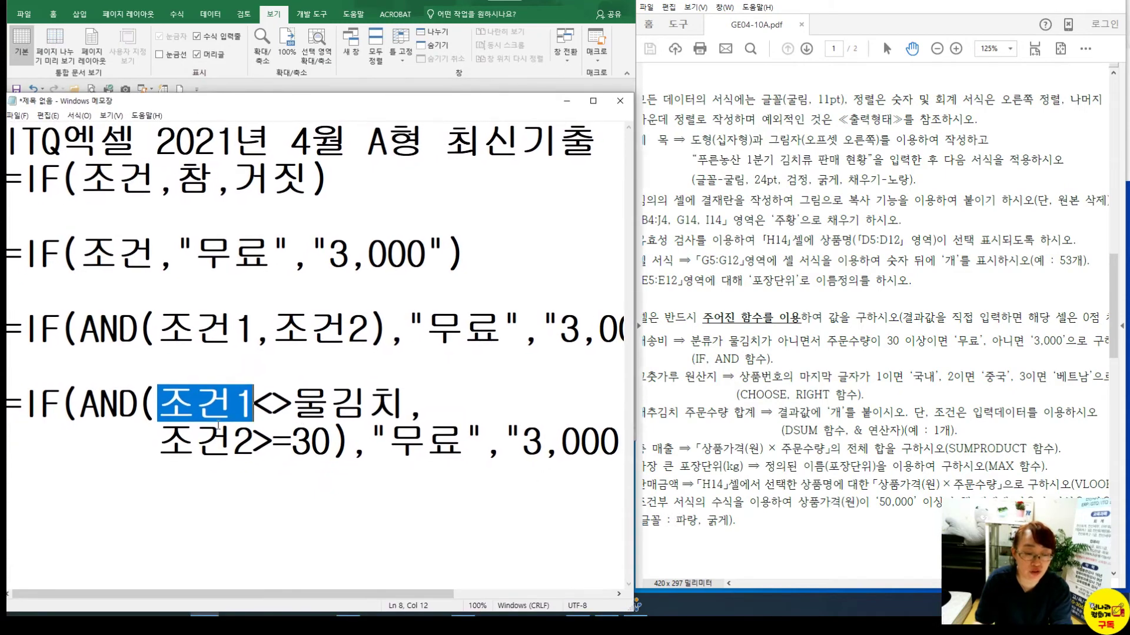
{"action": "left_click", "coordinate": [199, 444]}
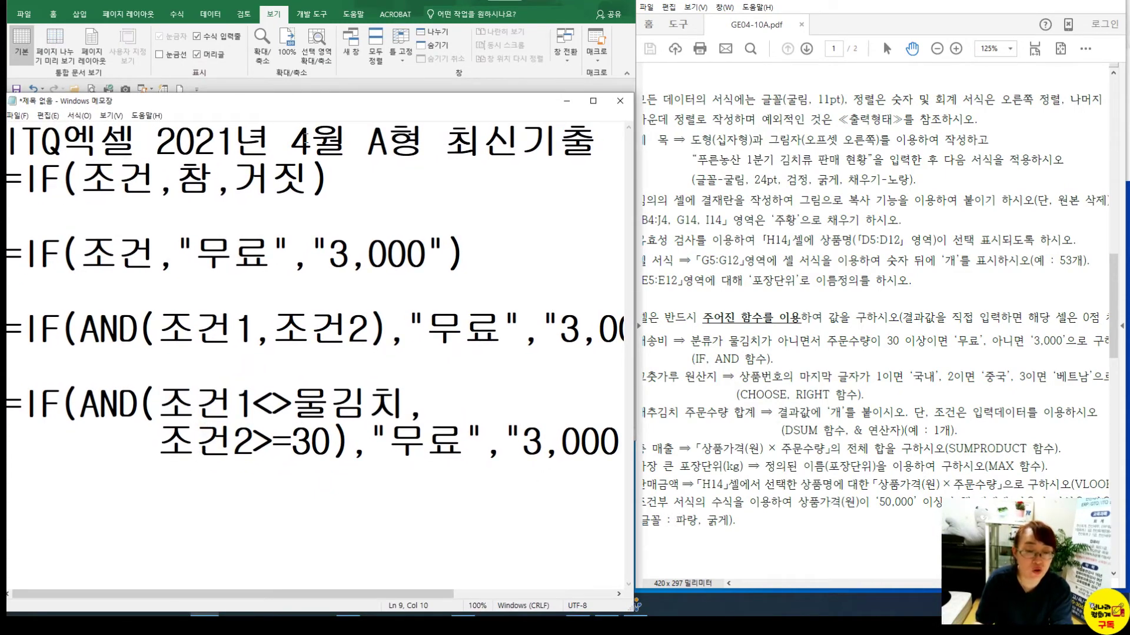
{"action": "left_click_drag", "start_coordinate": [402, 93], "coordinate": [409, 442]}
{"action": "left_click", "coordinate": [371, 230]}
{"action": "double_click", "coordinate": [375, 235]}
Confirm I5's formula, reset zoom to 100% and unhide columns D–H
{"action": "key", "text": "End"}
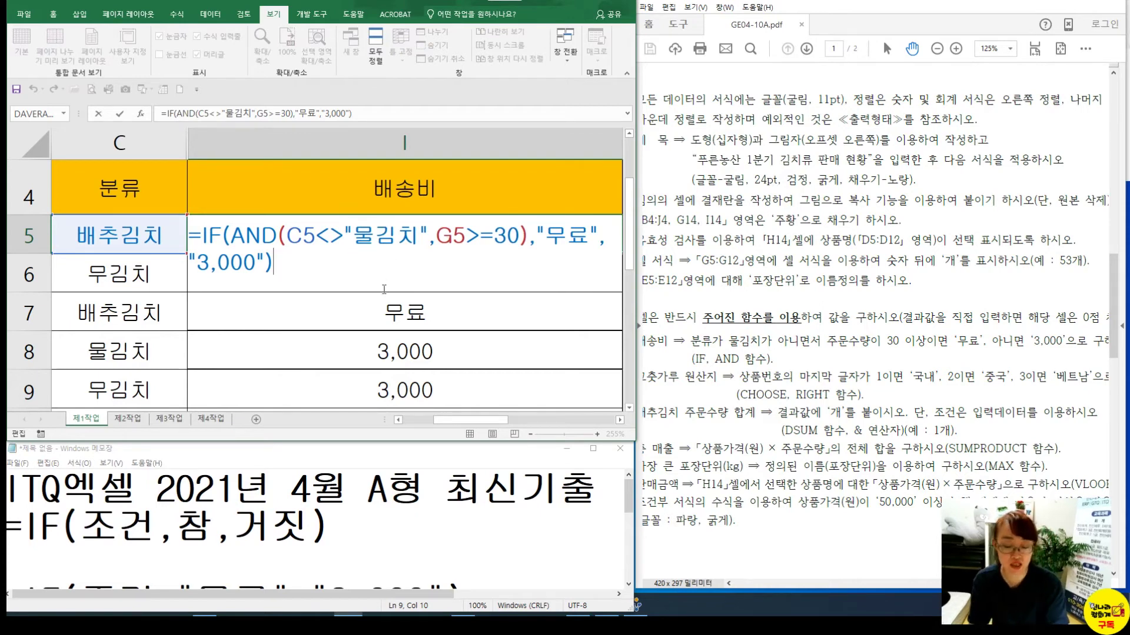
{"action": "key", "text": "Return"}
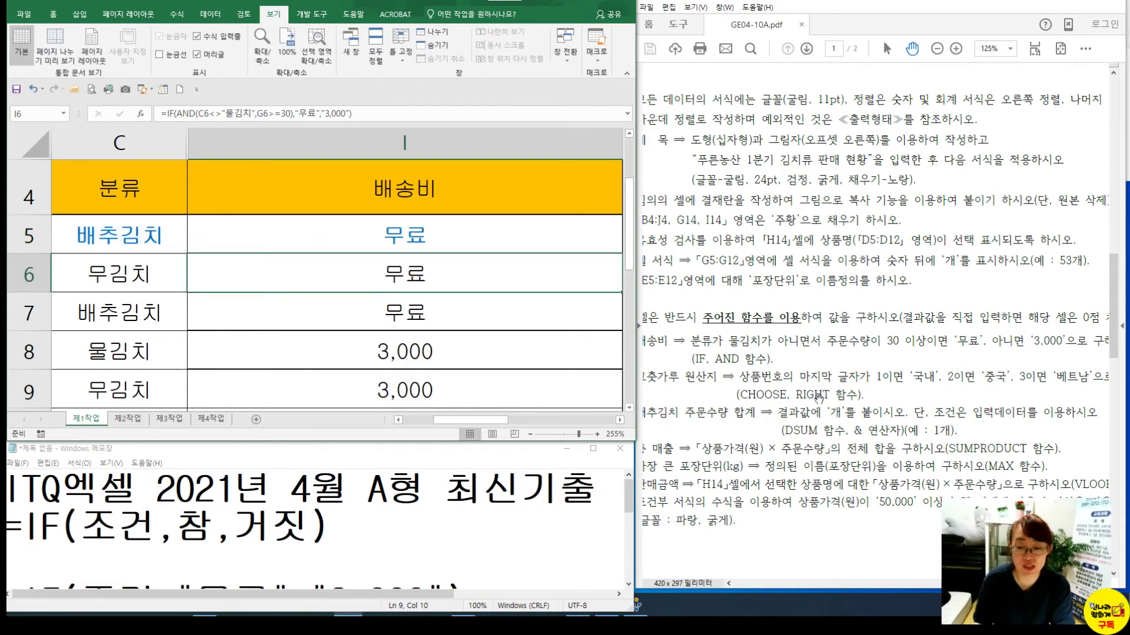
{"action": "left_click", "coordinate": [287, 56]}
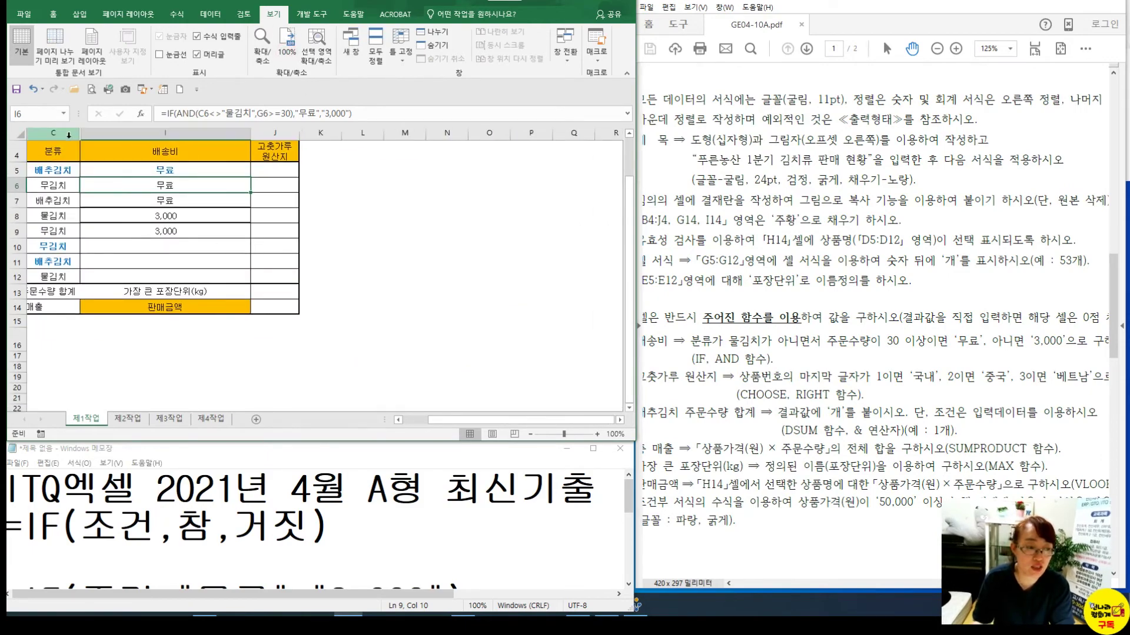
{"action": "left_click_drag", "start_coordinate": [69, 135], "coordinate": [99, 135]}
{"action": "right_click", "coordinate": [101, 136]}
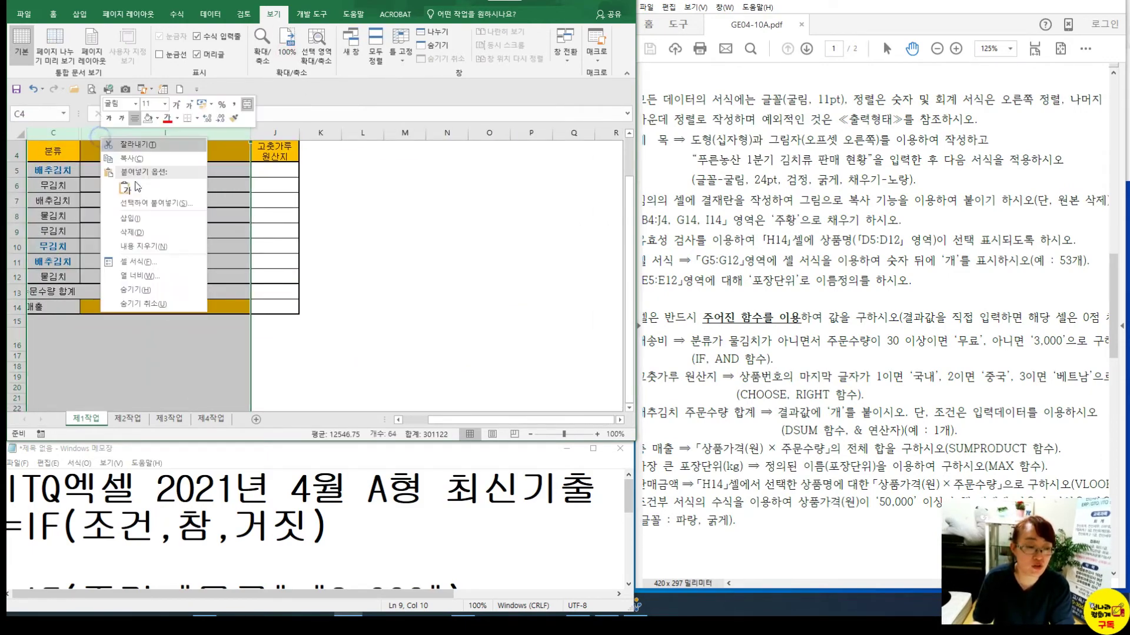
{"action": "left_click", "coordinate": [185, 305]}
Fill the 배송비 formula from I9 down to I12
{"action": "left_click", "coordinate": [468, 232]}
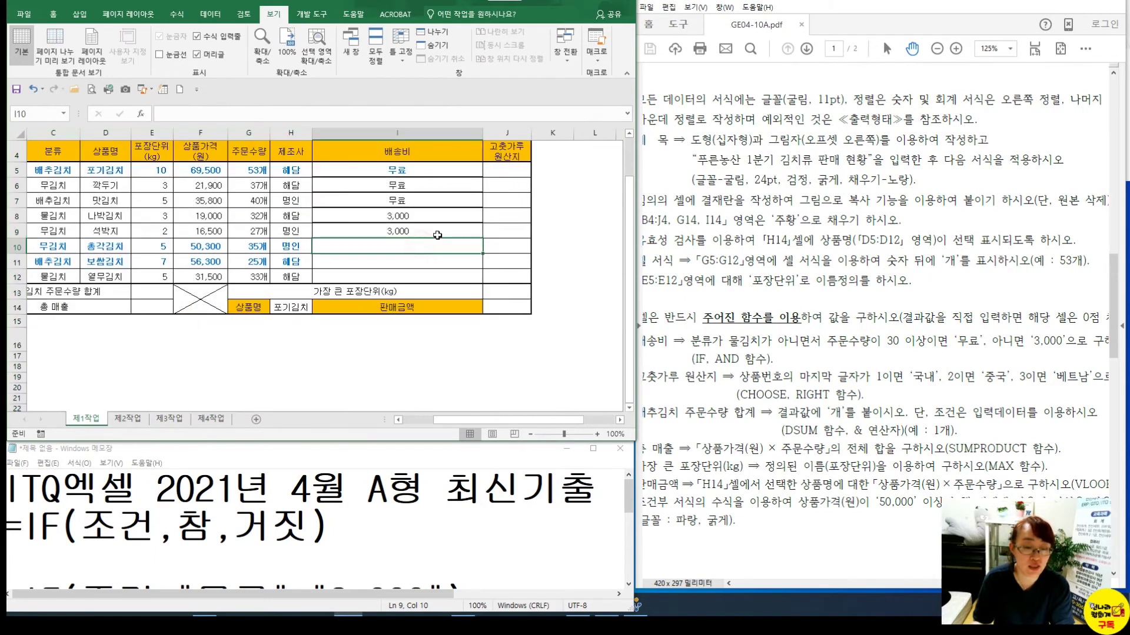
{"action": "double_click", "coordinate": [482, 238]}
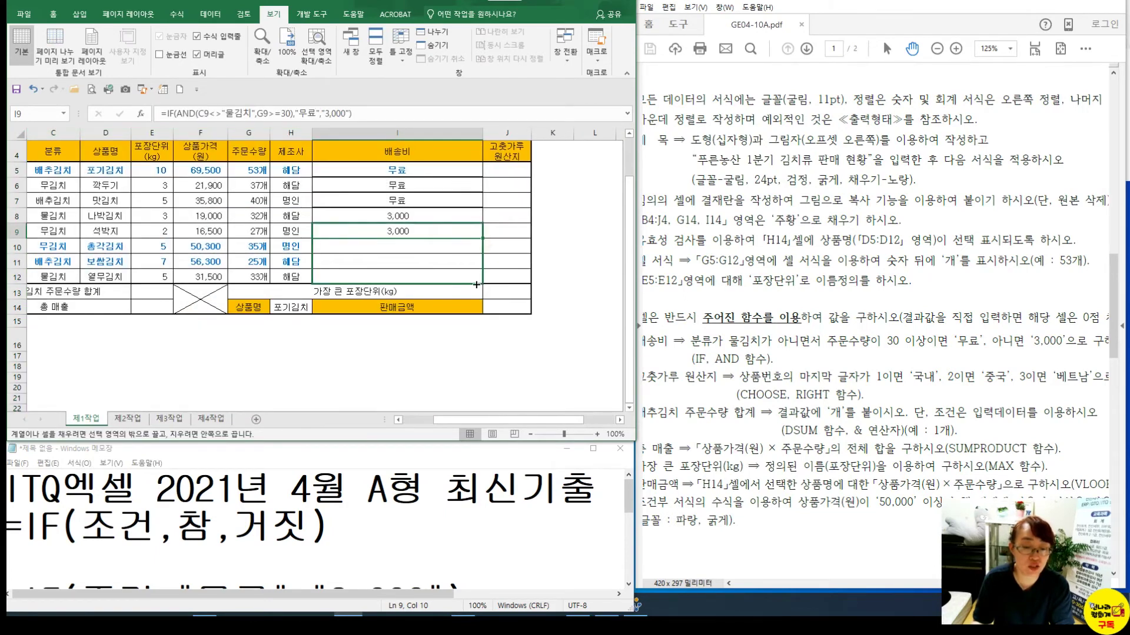
{"action": "left_click", "coordinate": [507, 170]}
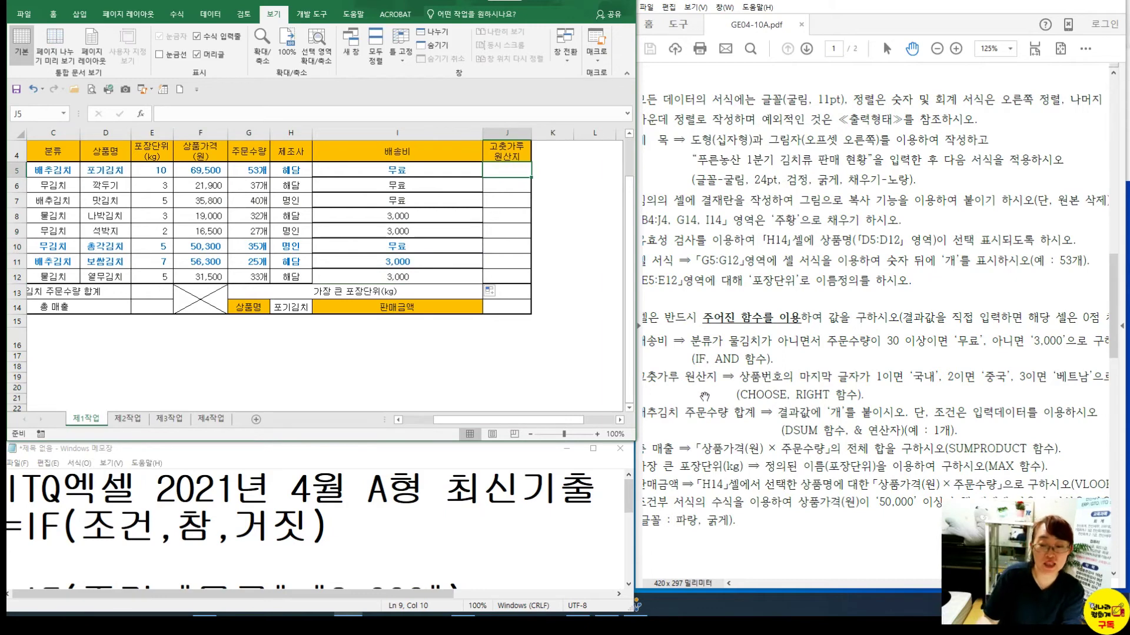
{"action": "left_click", "coordinate": [178, 226]}
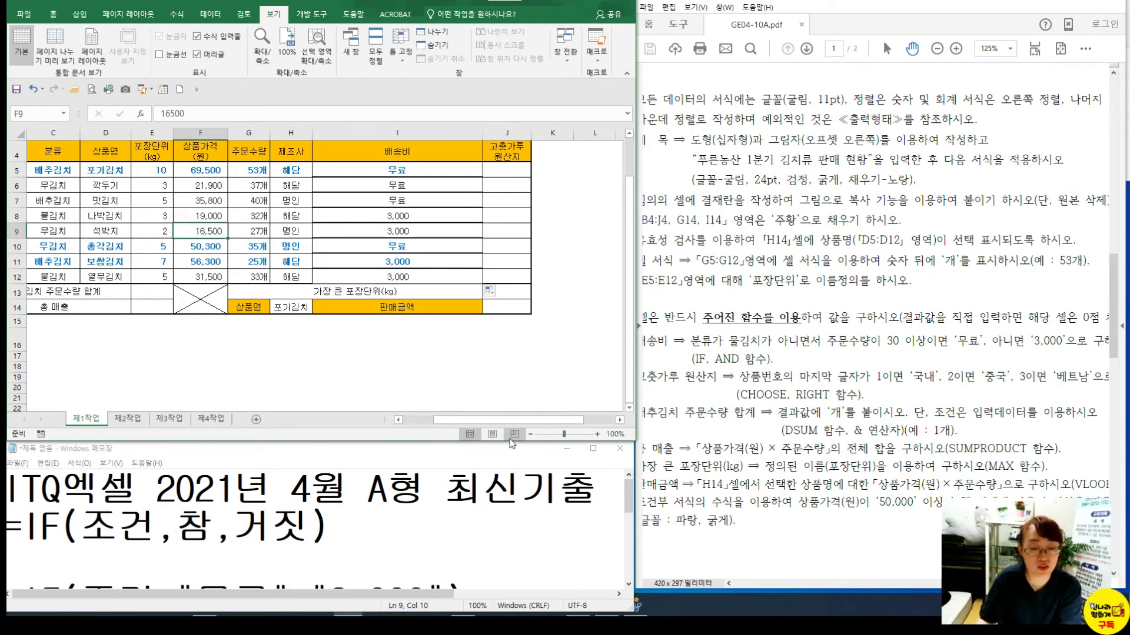
{"action": "left_click_drag", "start_coordinate": [495, 422], "coordinate": [447, 425]}
Hide columns C through I and widen column J
{"action": "left_click_drag", "start_coordinate": [110, 133], "coordinate": [448, 133]}
{"action": "right_click", "coordinate": [454, 132]}
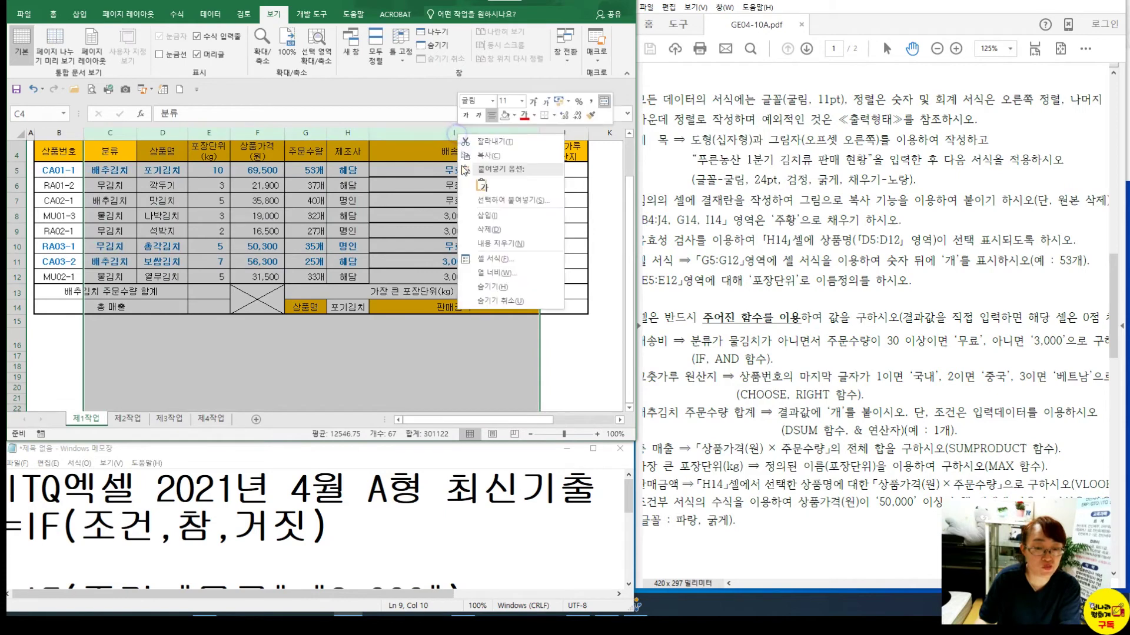
{"action": "left_click", "coordinate": [490, 287]}
{"action": "left_click", "coordinate": [153, 200]}
{"action": "left_click_drag", "start_coordinate": [131, 132], "coordinate": [249, 146]}
Zoom to the range B4:J8 and start a formula in J5
{"action": "left_click_drag", "start_coordinate": [59, 151], "coordinate": [171, 274]}
{"action": "left_click", "coordinate": [316, 46]}
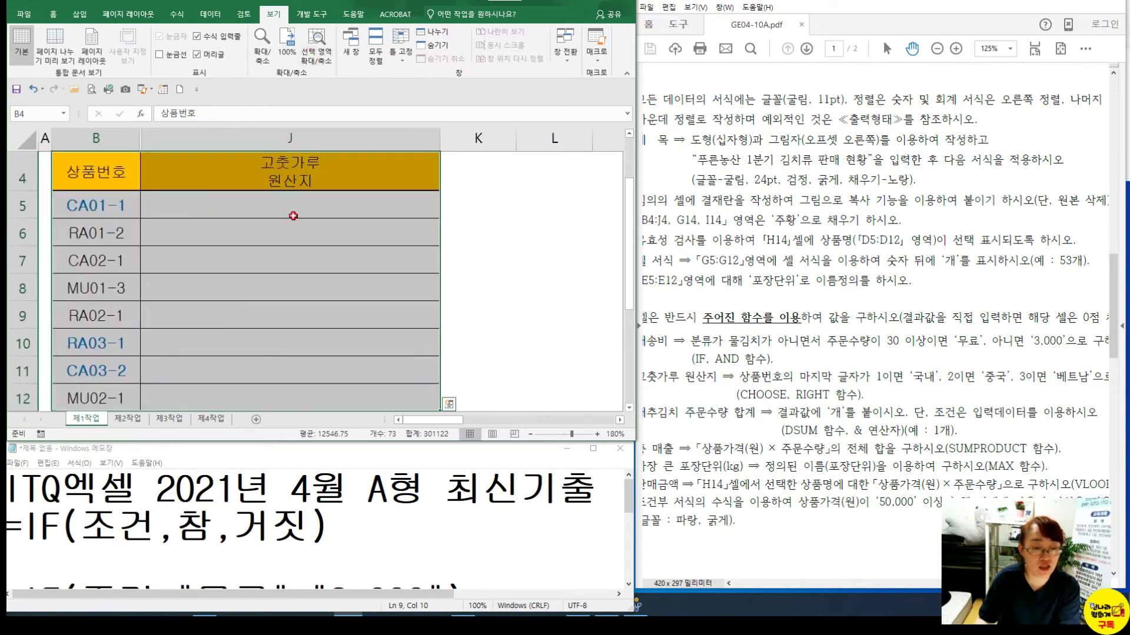
{"action": "left_click", "coordinate": [290, 212]}
{"action": "left_click_drag", "start_coordinate": [115, 180], "coordinate": [272, 292]}
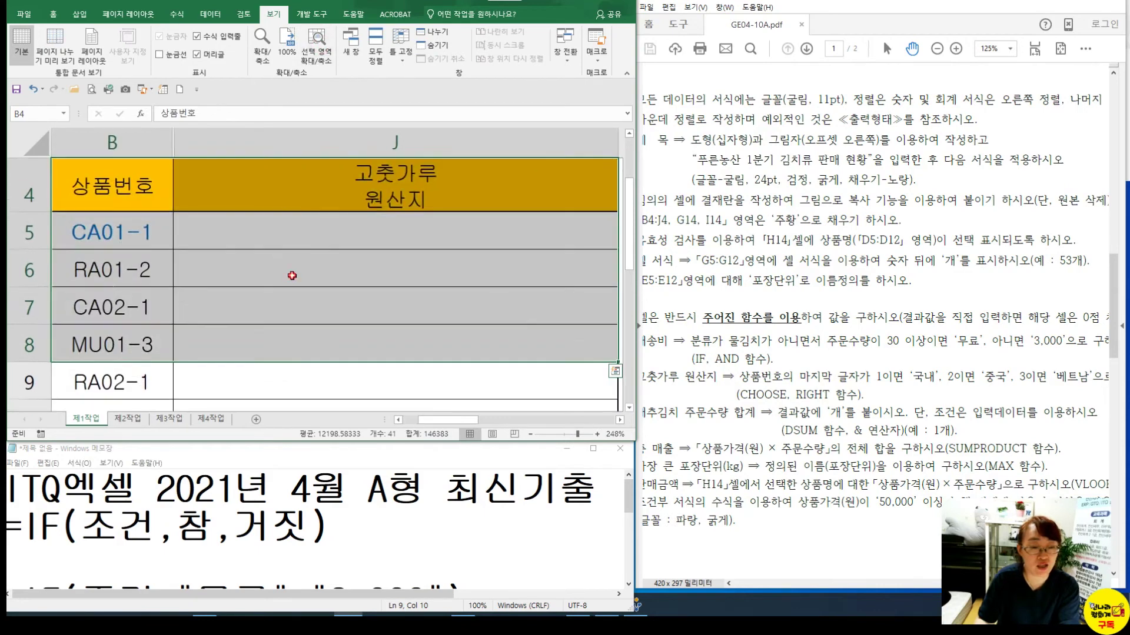
{"action": "left_click", "coordinate": [315, 46]}
{"action": "left_click", "coordinate": [286, 229]}
{"action": "type", "text": "="}
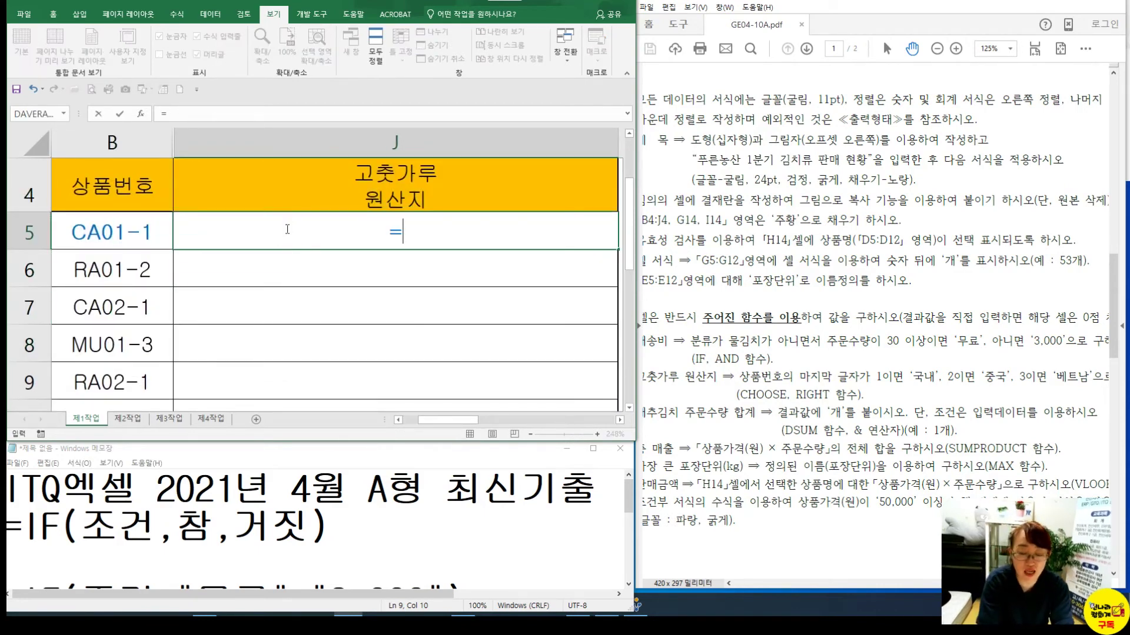
Enter =RIGHT(B5,1) in J5 and fill it down through J9
{"action": "left_click", "coordinate": [127, 227]}
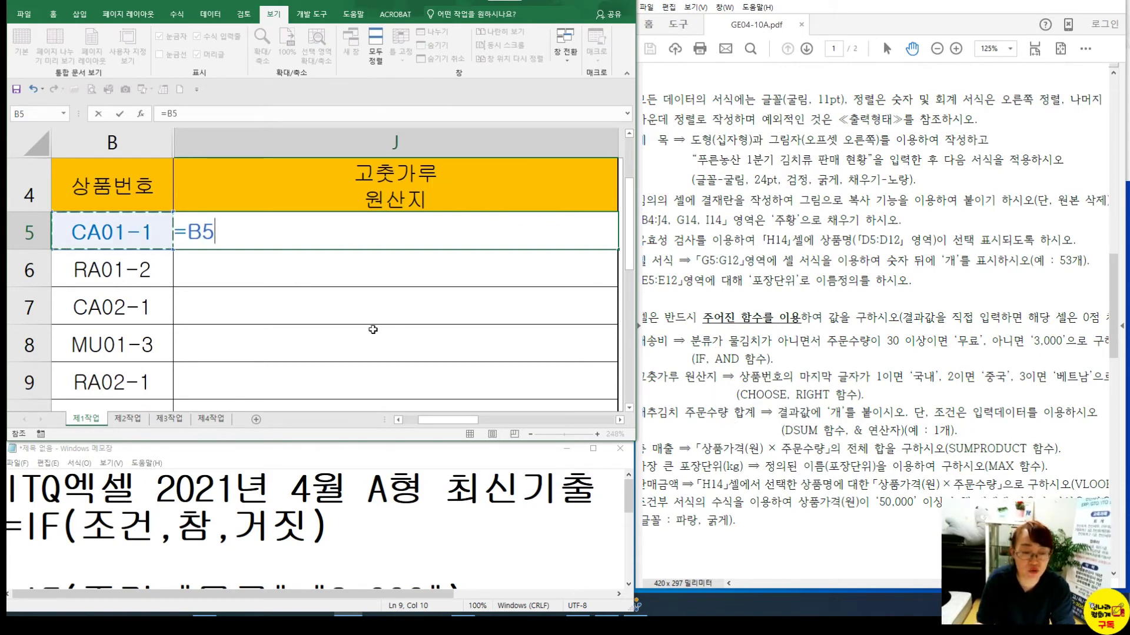
{"action": "left_click", "coordinate": [188, 232]}
{"action": "type", "text": "ㄱ"}
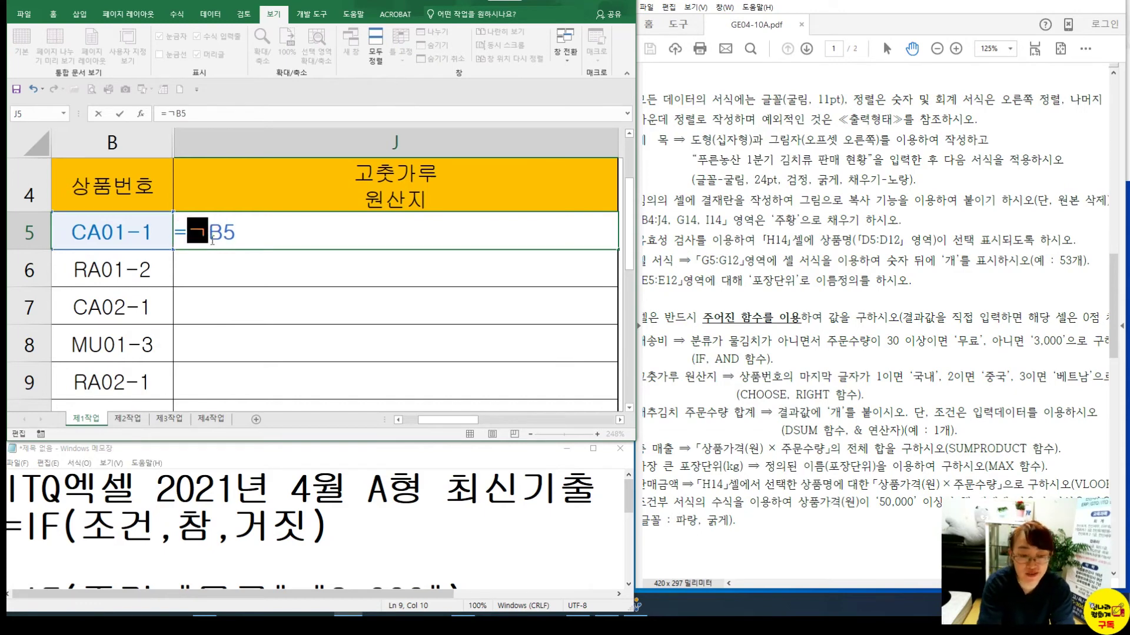
{"action": "key", "text": "BackSpace"}
{"action": "key", "text": "Hangul"}
{"action": "type", "text": "RI"}
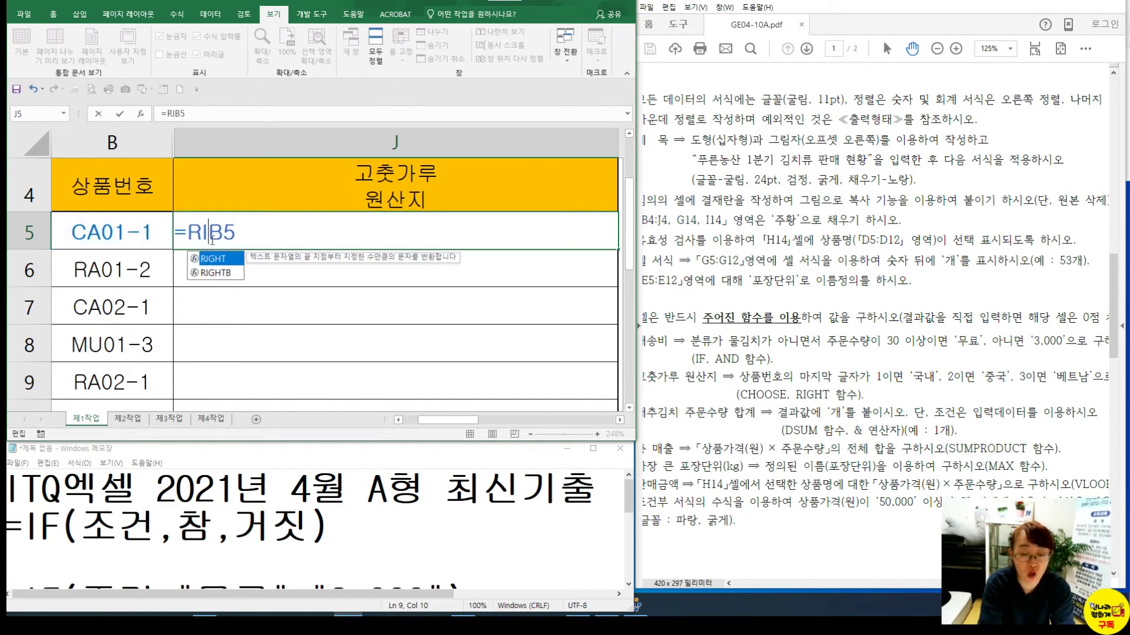
{"action": "double_click", "coordinate": [231, 258]}
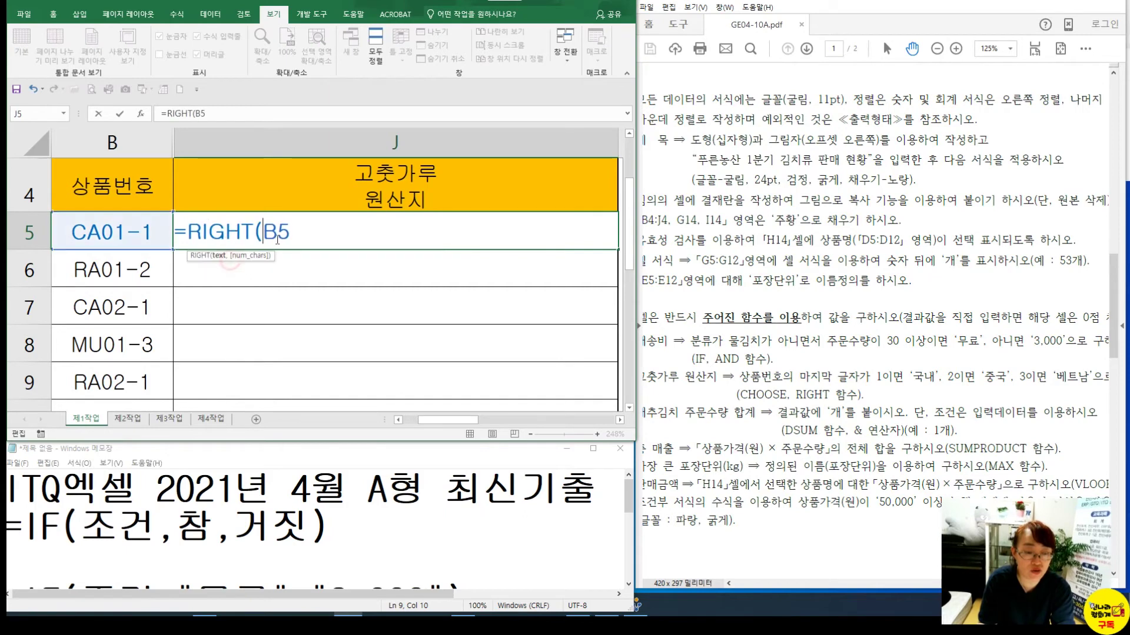
{"action": "type", "text": ","}
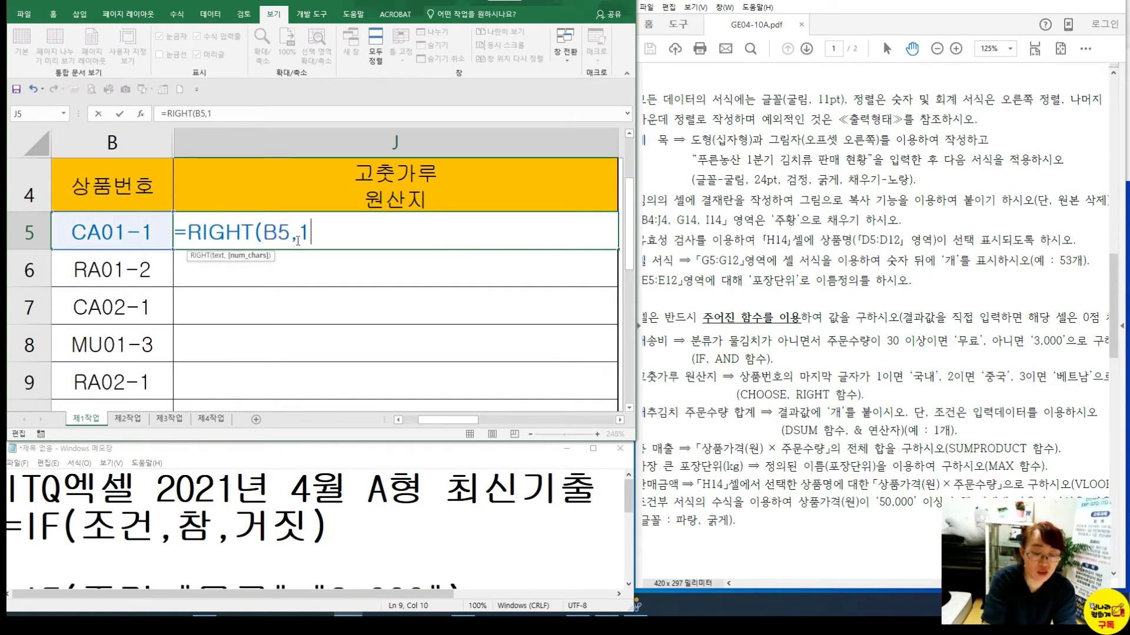
{"action": "type", "text": "1)"}
{"action": "key", "text": "Return"}
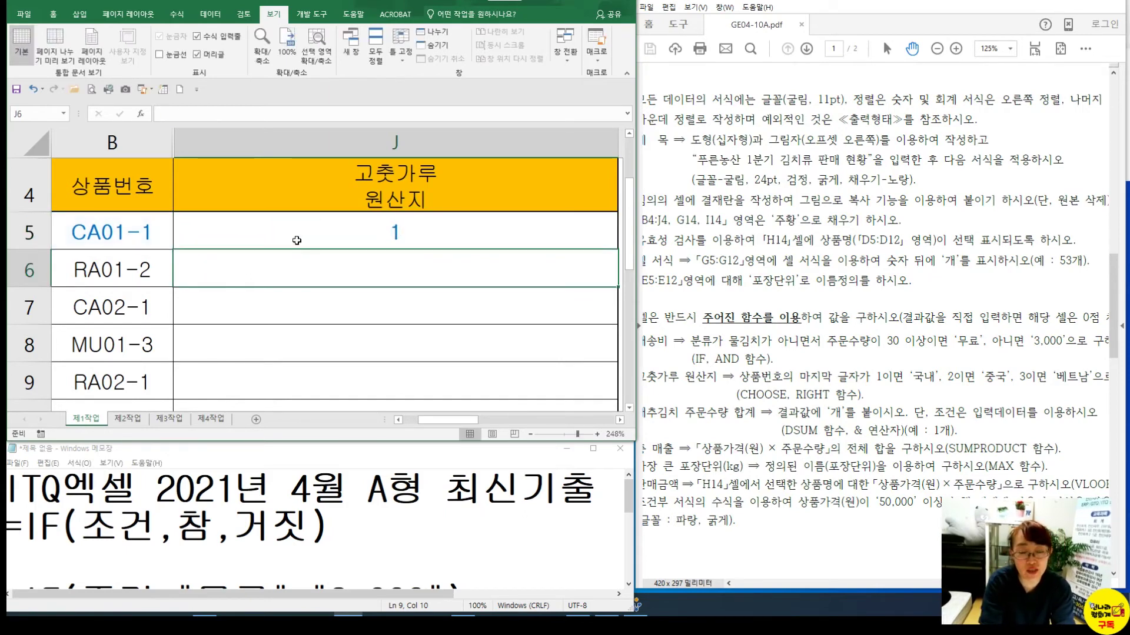
{"action": "left_click", "coordinate": [295, 239]}
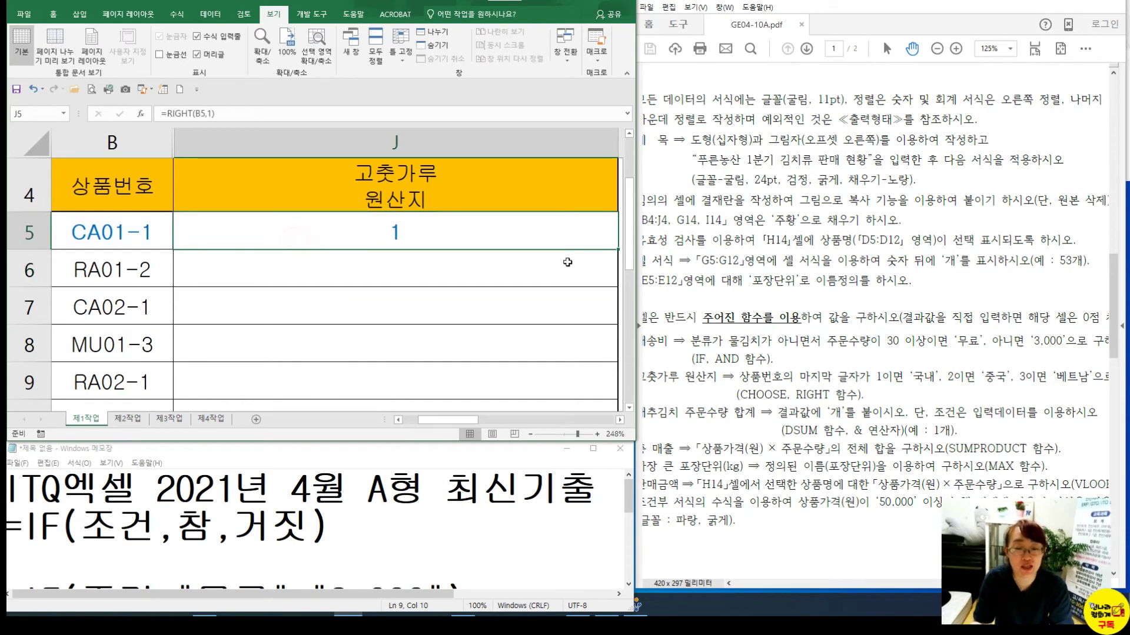
{"action": "left_click_drag", "start_coordinate": [613, 251], "coordinate": [612, 394]}
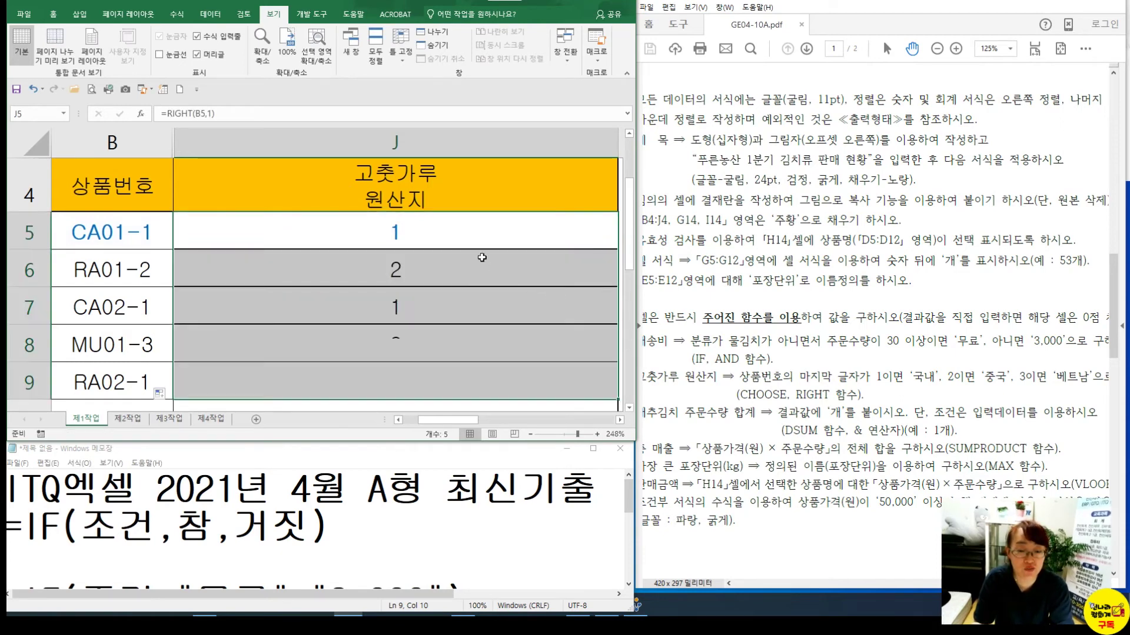
Wrap J5's RIGHT(B5,1) formula inside a CHOOSE function
{"action": "double_click", "coordinate": [452, 232]}
{"action": "left_click", "coordinate": [193, 226]}
{"action": "left_click", "coordinate": [356, 226]}
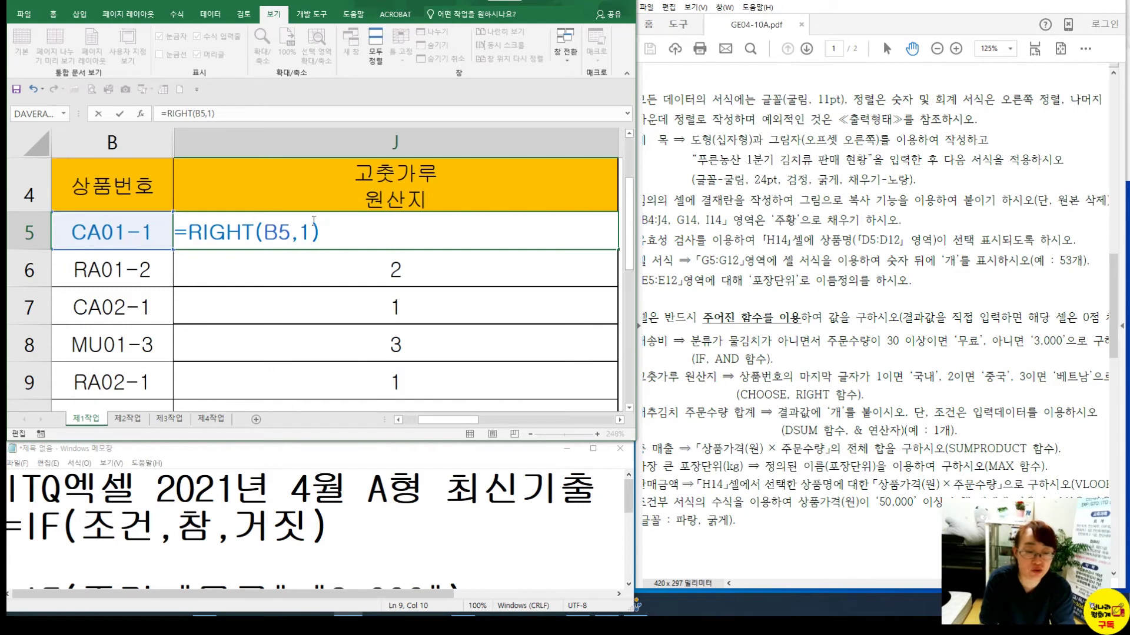
{"action": "left_click", "coordinate": [184, 231]}
{"action": "type", "text": "CHOOSE"}
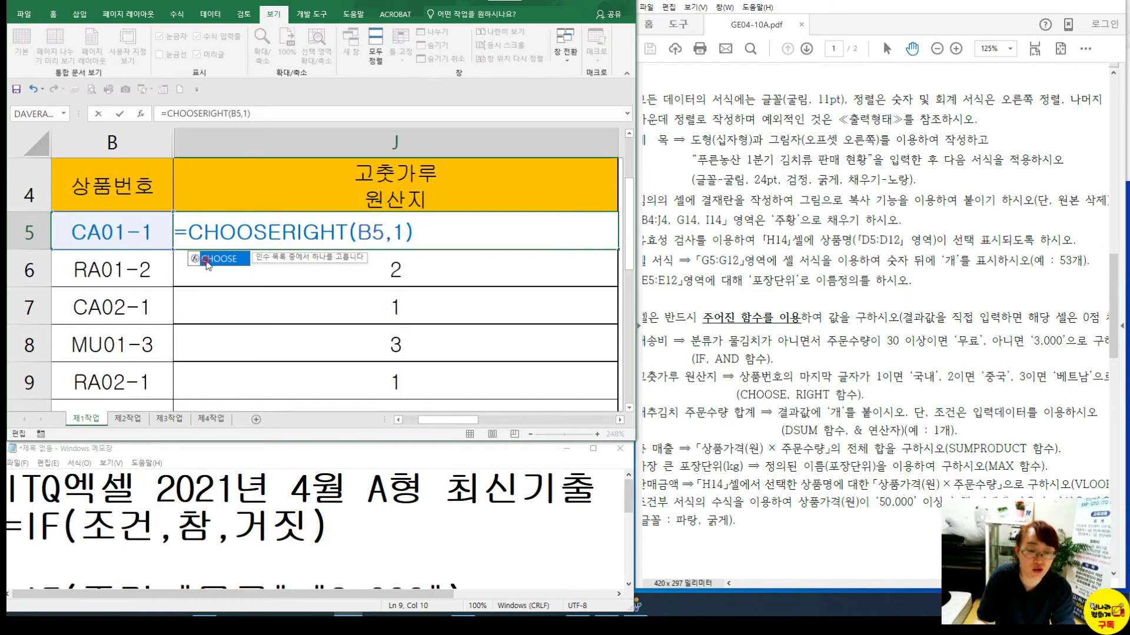
{"action": "type", "text": "("}
{"action": "left_click", "coordinate": [235, 233]}
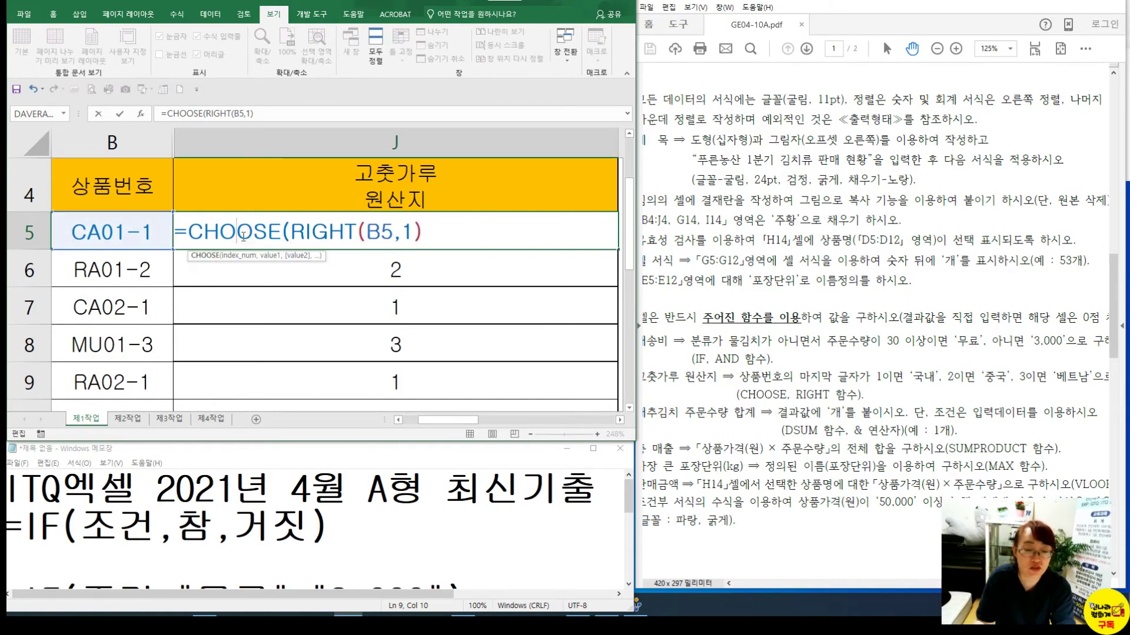
{"action": "left_click", "coordinate": [176, 115]}
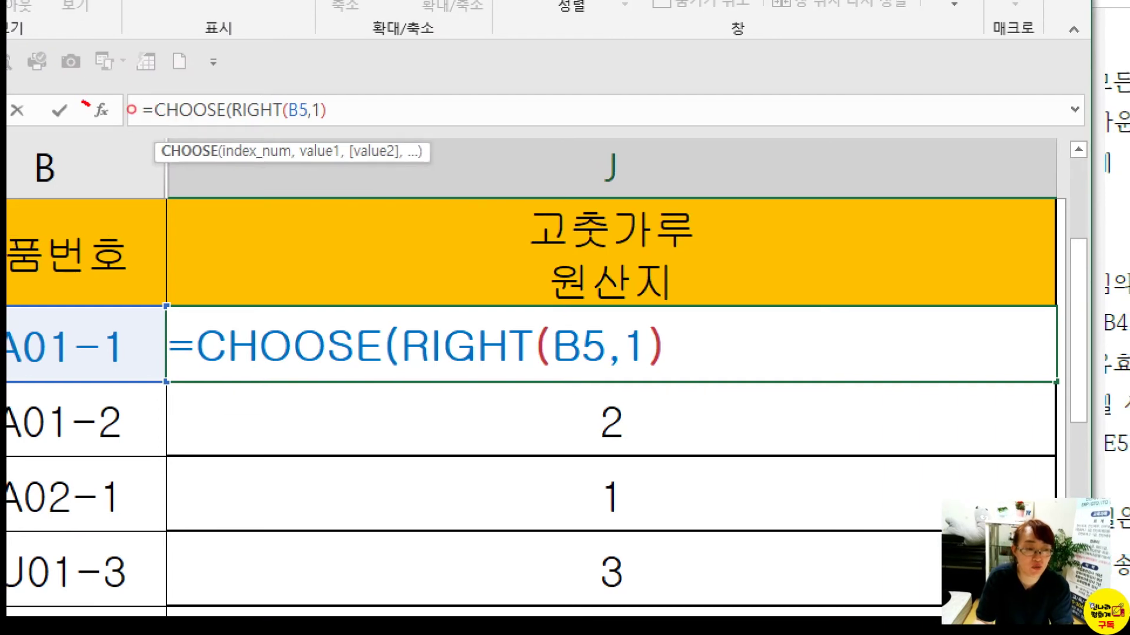
{"action": "mouse_move", "coordinate": [86, 102]}
{"action": "left_mouse_down"}
{"action": "mouse_move", "coordinate": [127, 126]}
{"action": "mouse_move", "coordinate": [179, 115]}
{"action": "left_mouse_up"}
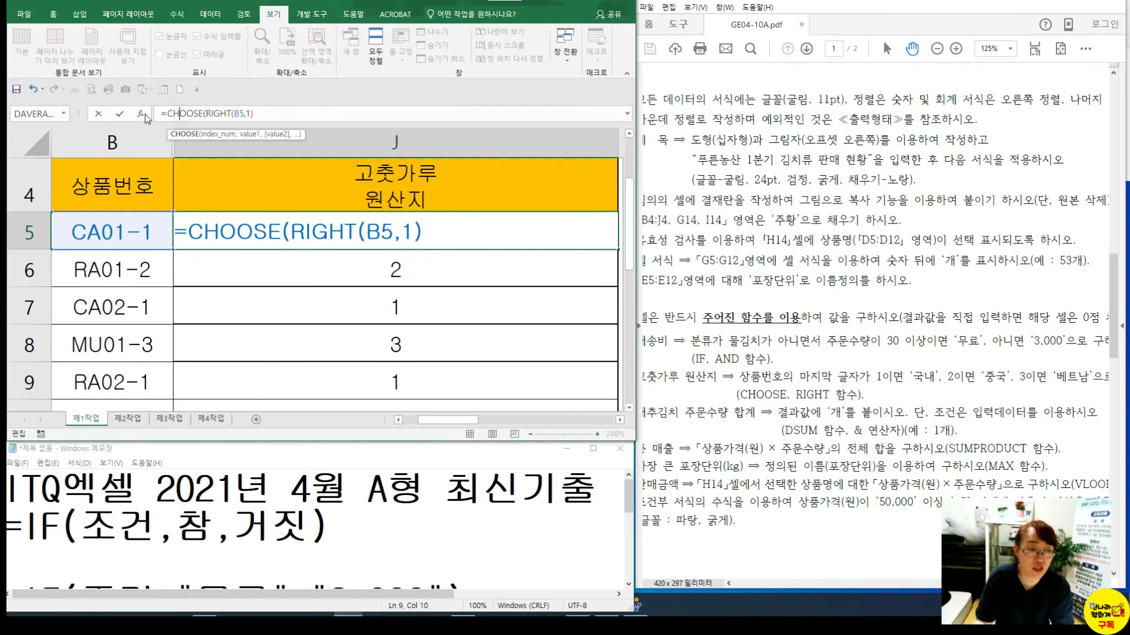
{"action": "left_click", "coordinate": [144, 114]}
Enter 국내, 중국 and 베트남 as CHOOSE's three values and apply the formula to J5
{"action": "left_click", "coordinate": [460, 141]}
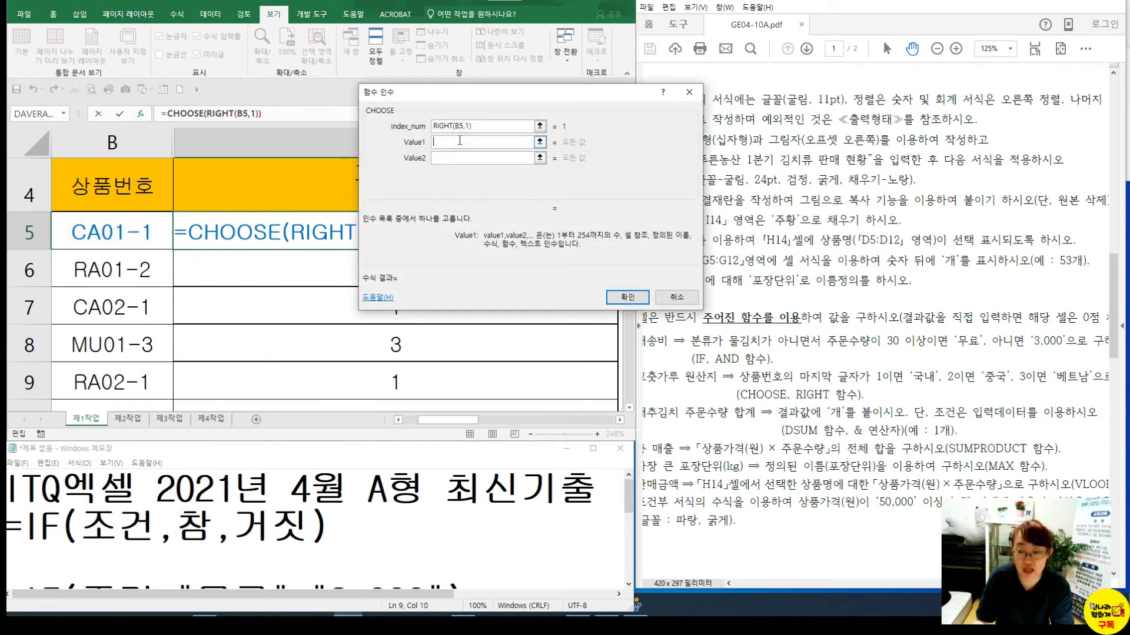
{"action": "type", "text": "RNRS"}
{"action": "key", "text": "BackSpace"}
{"action": "key", "text": "BackSpace"}
{"action": "key", "text": "BackSpace"}
{"action": "key", "text": "BackSpace"}
{"action": "type", "text": "국내"}
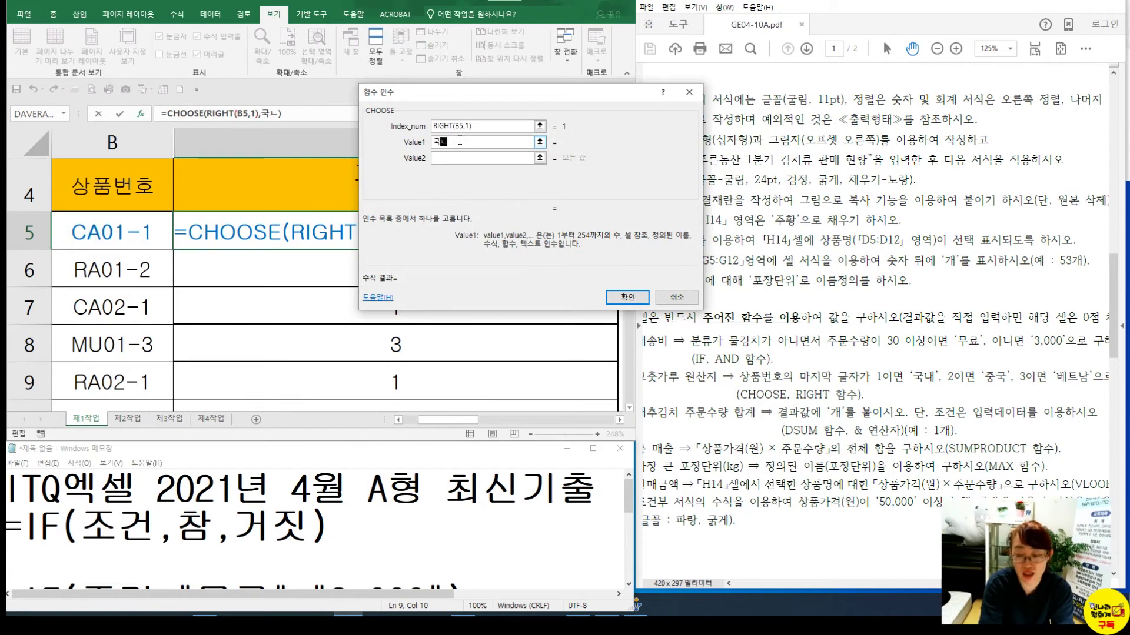
{"action": "left_click", "coordinate": [448, 158]}
{"action": "type", "text": "중국"}
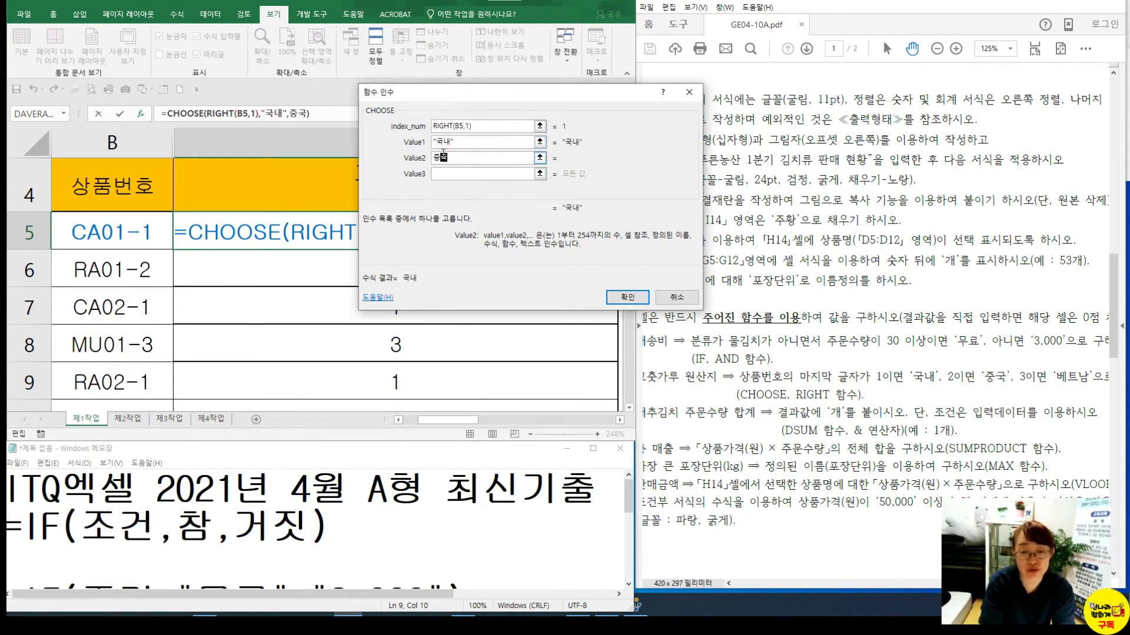
{"action": "left_click", "coordinate": [452, 175]}
{"action": "type", "text": "베트남"}
{"action": "left_click", "coordinate": [456, 182]}
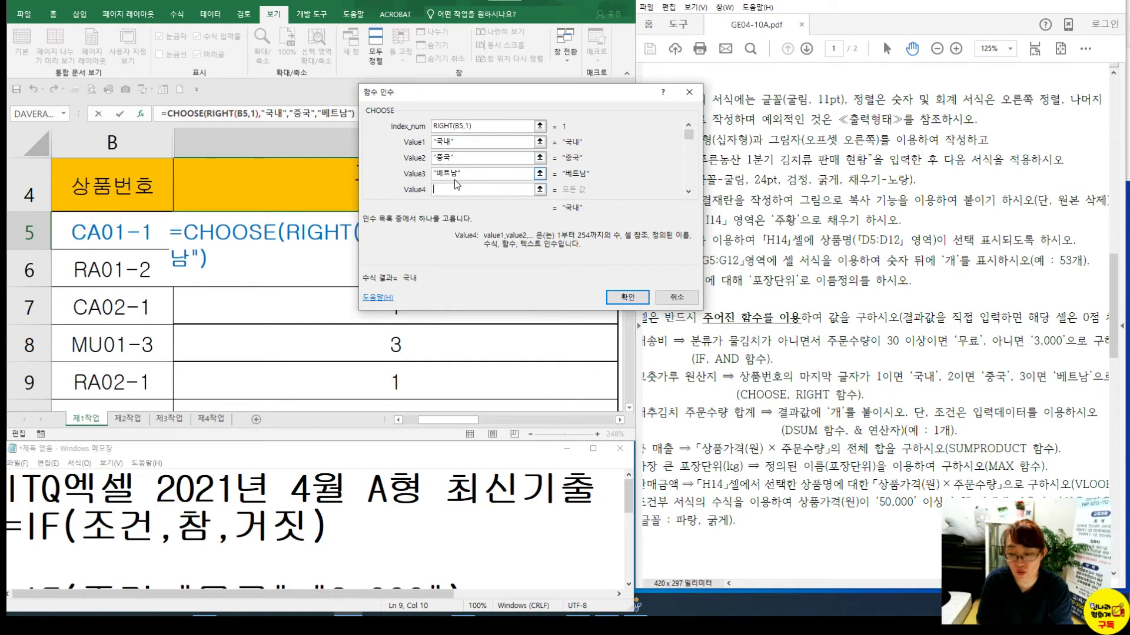
{"action": "left_click", "coordinate": [644, 301]}
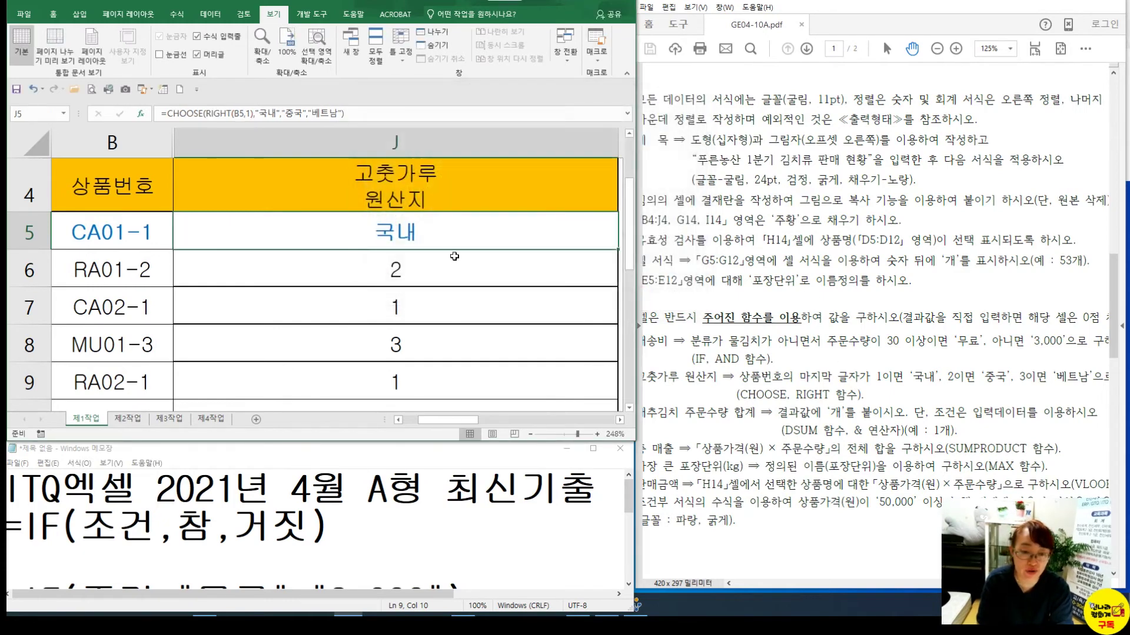
Fill the CHOOSE formula down to J8 and recheck J5's formula
{"action": "left_click_drag", "start_coordinate": [619, 250], "coordinate": [615, 356]}
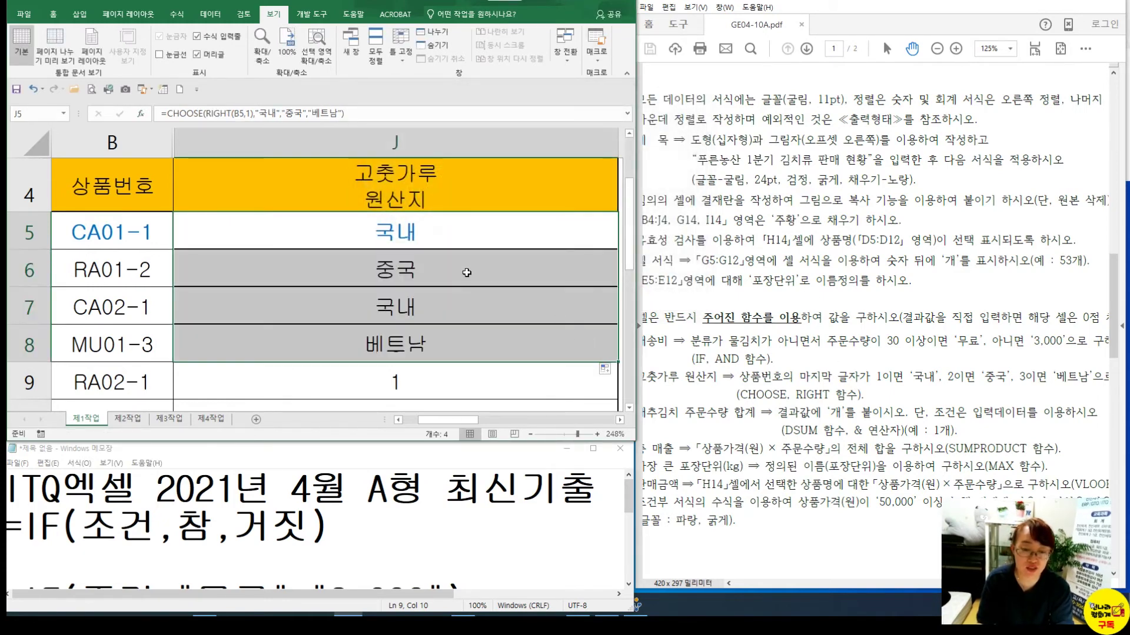
{"action": "left_click", "coordinate": [447, 232]}
{"action": "double_click", "coordinate": [512, 242]}
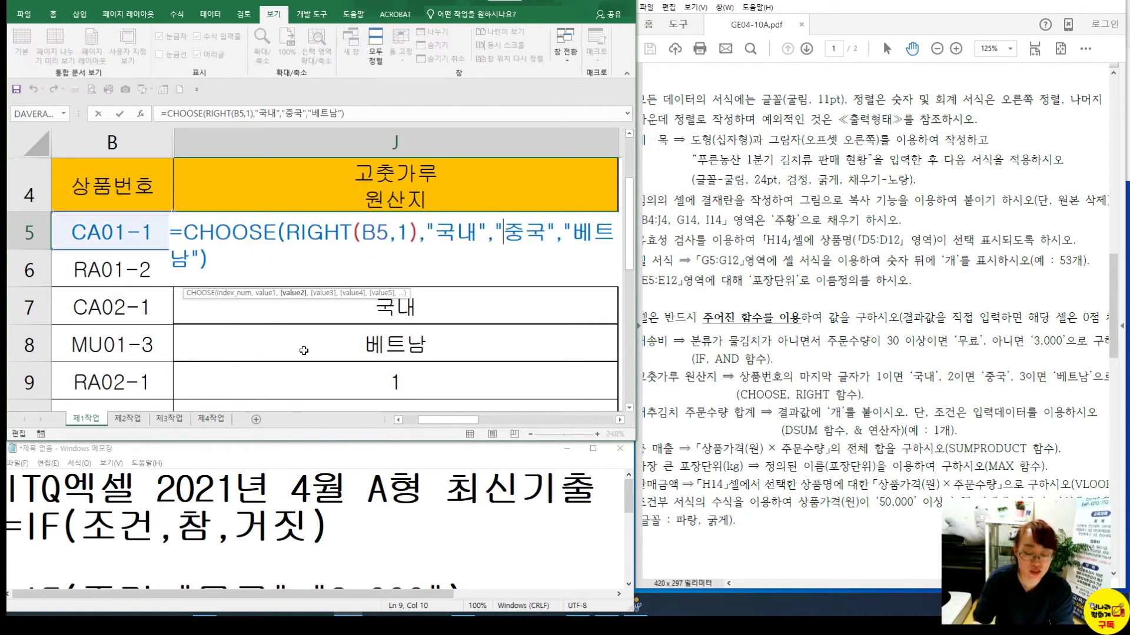
{"action": "key", "text": "Return"}
{"action": "left_click", "coordinate": [269, 506]}
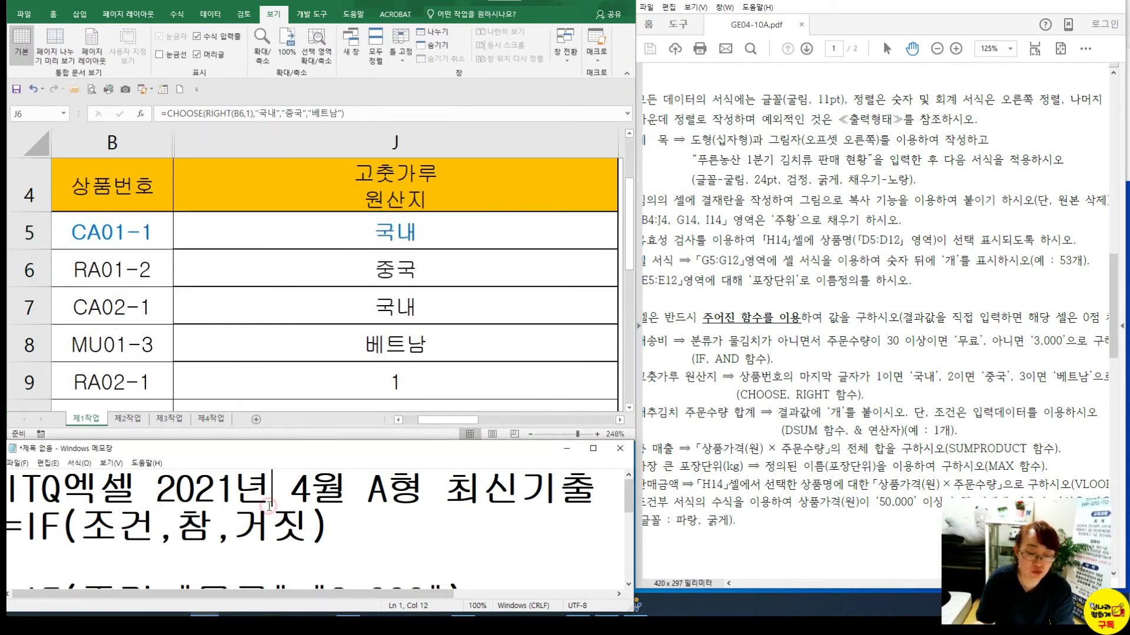
Enlarge the notes and write =CHOOSE(인수,1,2,3,4,5,6,7) on the line below the title
{"action": "left_click_drag", "start_coordinate": [298, 442], "coordinate": [333, 159]}
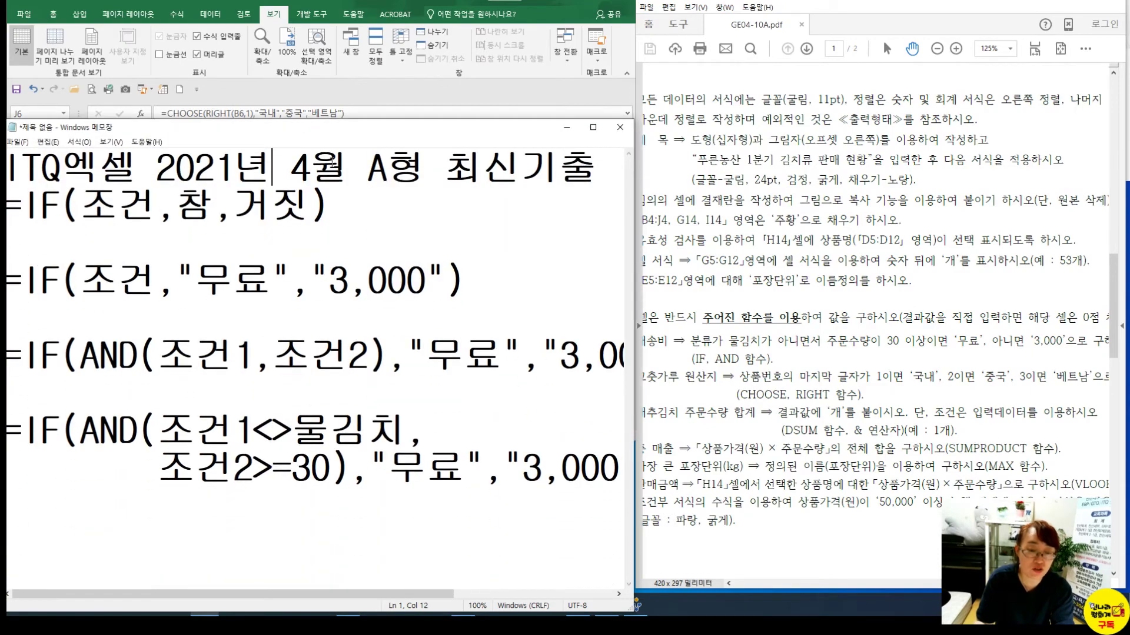
{"action": "left_click", "coordinate": [361, 215]}
{"action": "key", "text": "Return"}
{"action": "key", "text": "Return"}
{"action": "key", "text": "Return"}
{"action": "key", "text": "Return"}
{"action": "key", "text": "Return"}
{"action": "key", "text": "Return"}
{"action": "key", "text": "Return"}
{"action": "key", "text": "Return"}
{"action": "key", "text": "Return"}
{"action": "key", "text": "Return"}
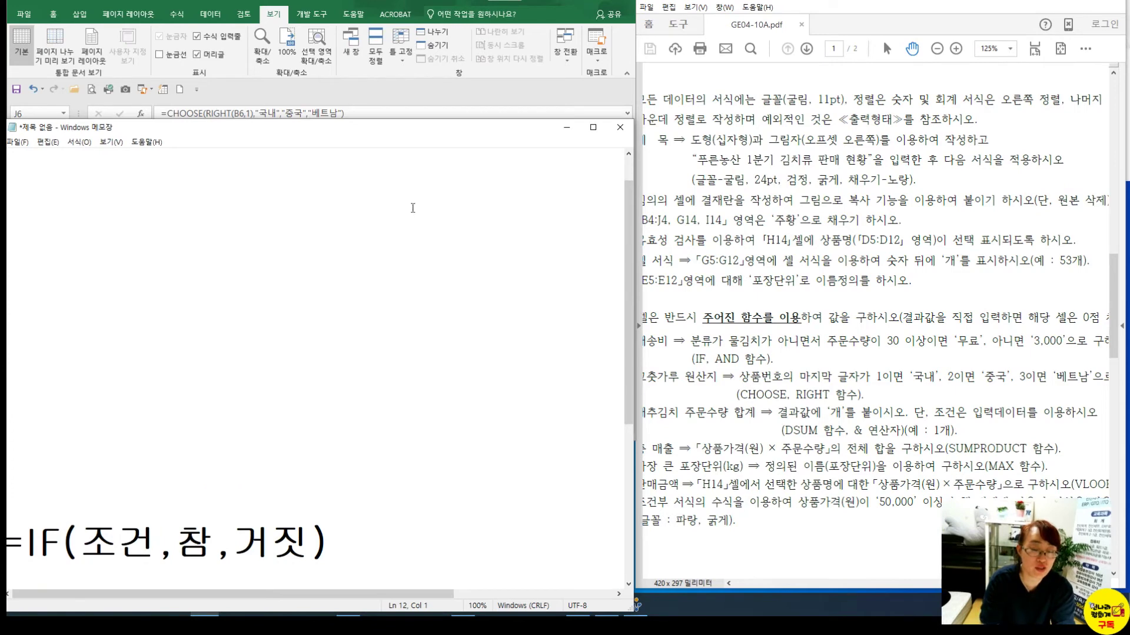
{"action": "scroll", "coordinate": [416, 213], "scroll_direction": "up", "scroll_amount": 1}
{"action": "left_click", "coordinate": [161, 203]}
{"action": "type", "text": "=ㅊㅗ"}
{"action": "key", "text": "BackSpace"}
{"action": "key", "text": "BackSpace"}
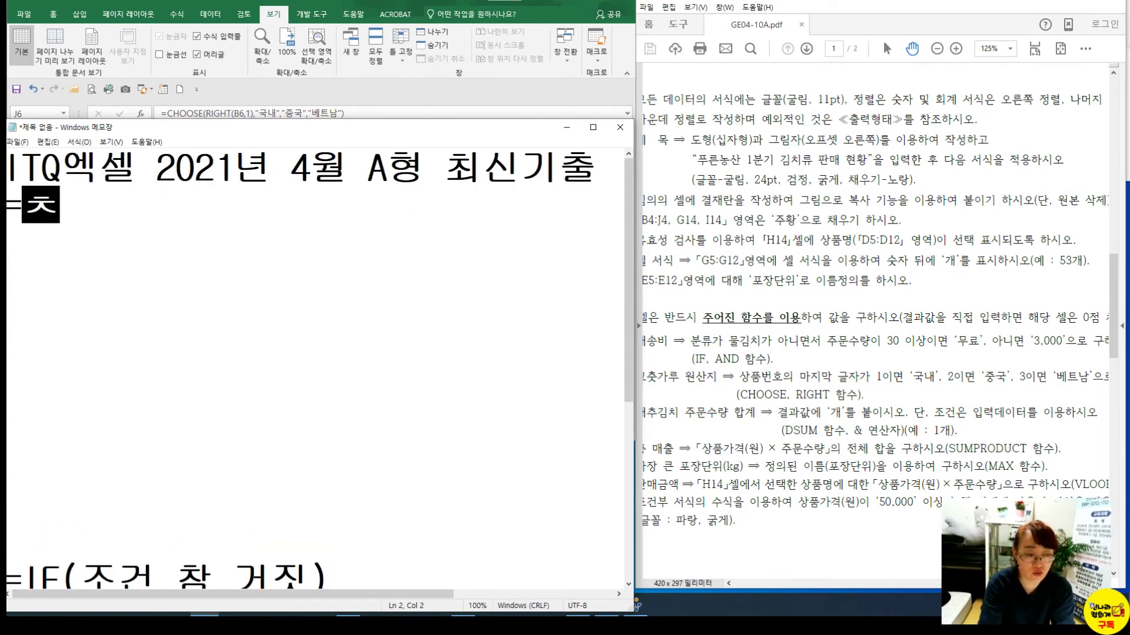
{"action": "key", "text": "Hangul"}
{"action": "type", "text": "CHOOSE"}
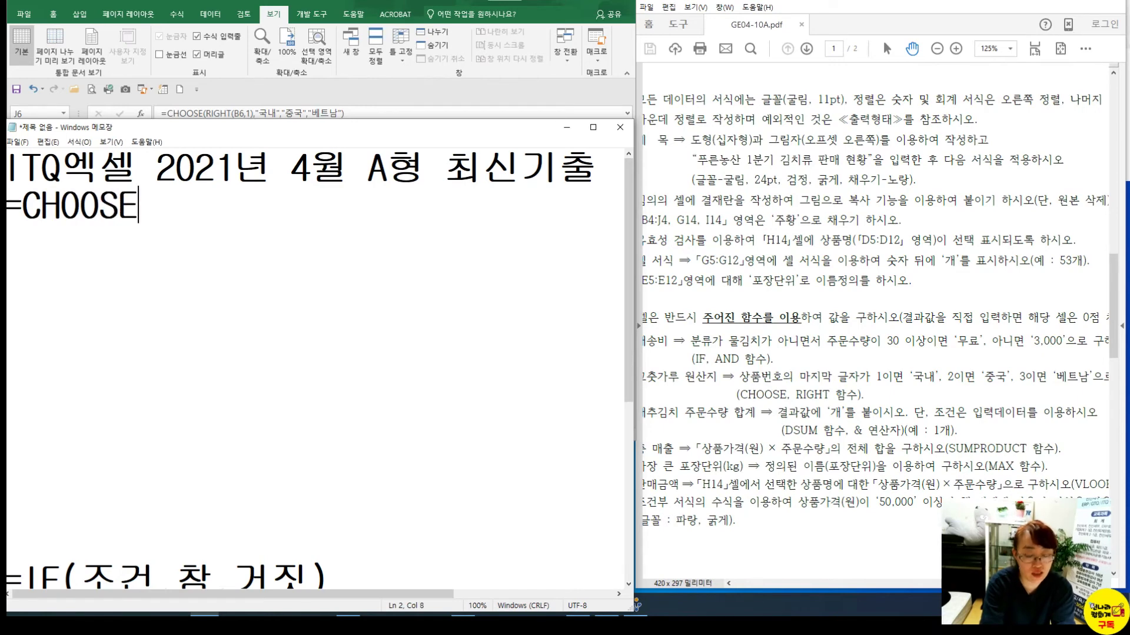
{"action": "type", "text": "(인수"}
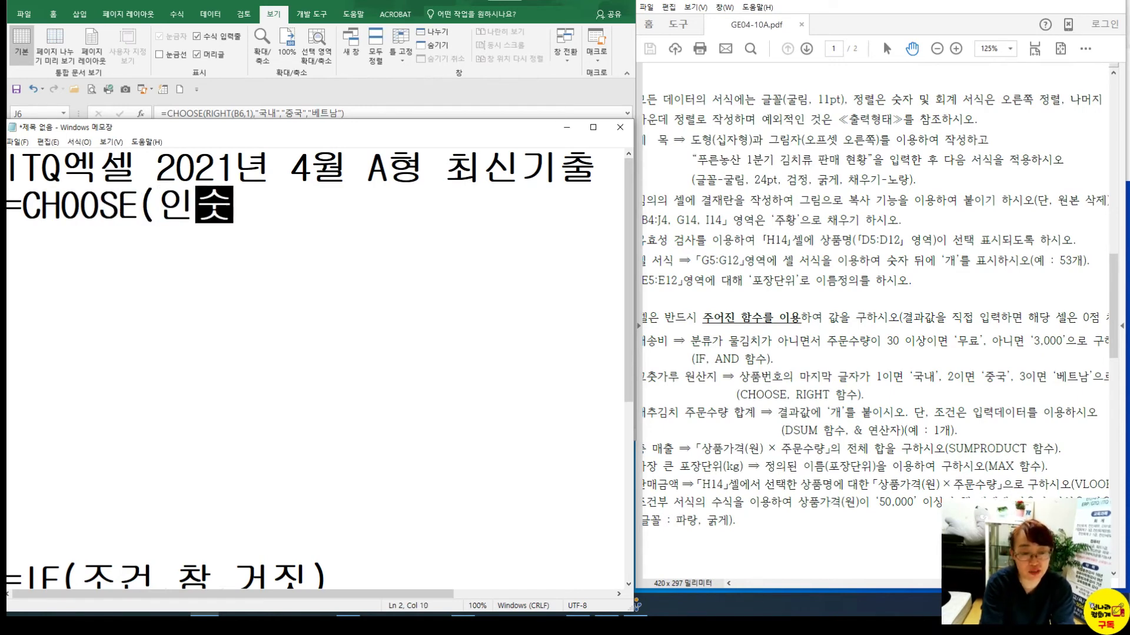
{"action": "type", "text": ",1,2,3,4,5,6,7)"}
{"action": "key", "text": "Return"}
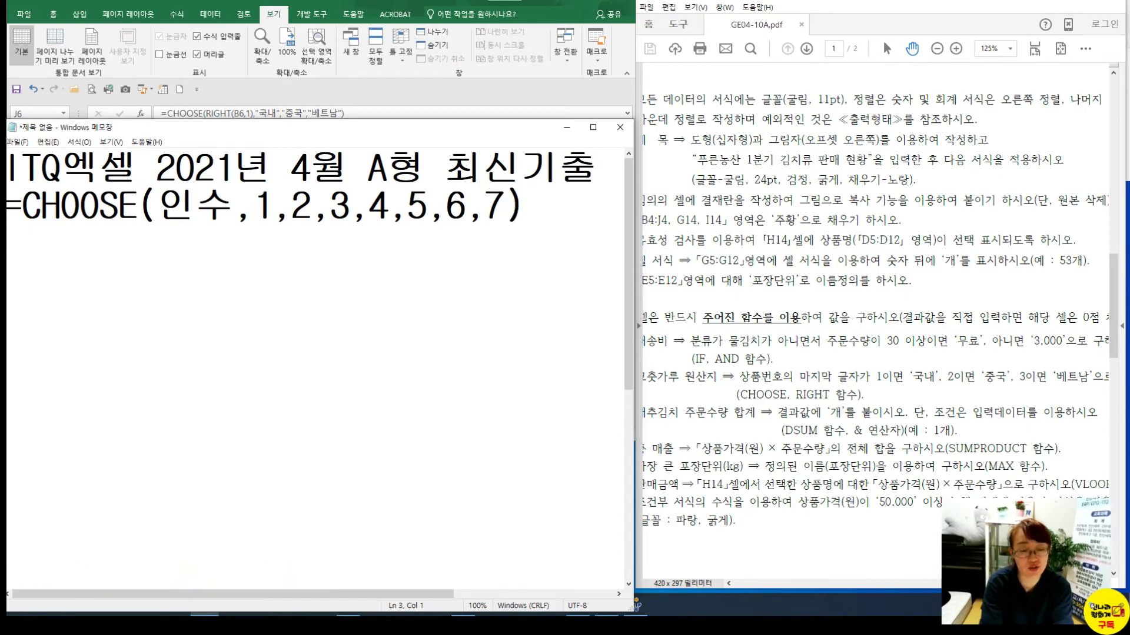
Highlight the 인수 argument and choices 1–7 of the CHOOSE example, then shrink the notes
{"action": "double_click", "coordinate": [266, 205]}
{"action": "left_click", "coordinate": [292, 207]}
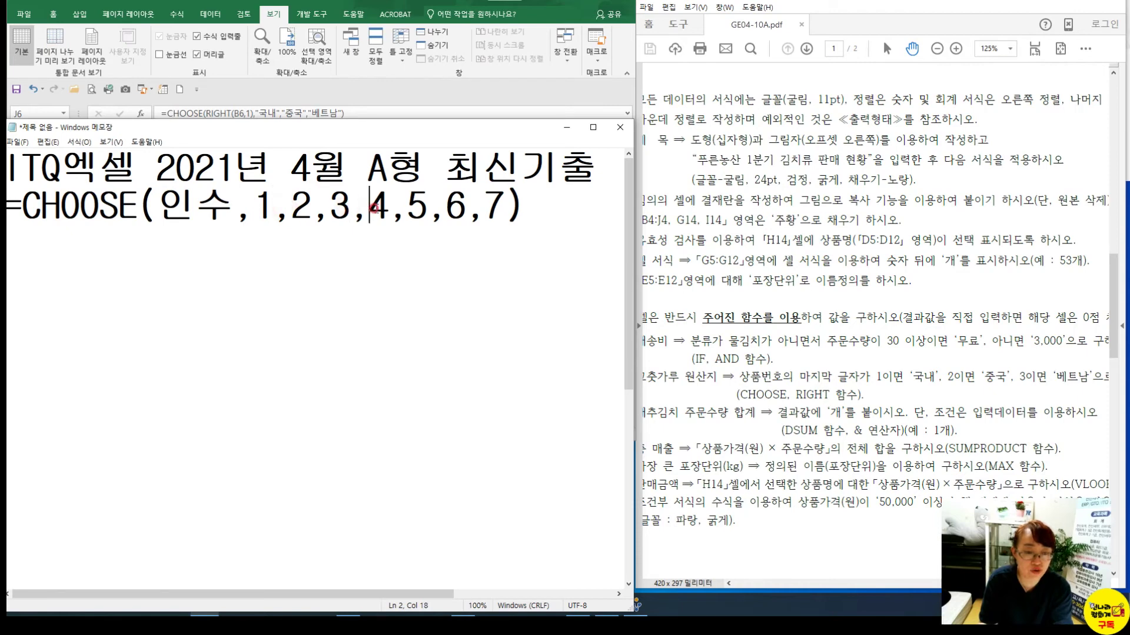
{"action": "left_click", "coordinate": [508, 208]}
{"action": "left_click_drag", "start_coordinate": [158, 206], "coordinate": [312, 207]}
{"action": "left_click", "coordinate": [190, 209]}
{"action": "left_click", "coordinate": [213, 212]}
{"action": "left_click", "coordinate": [97, 209]}
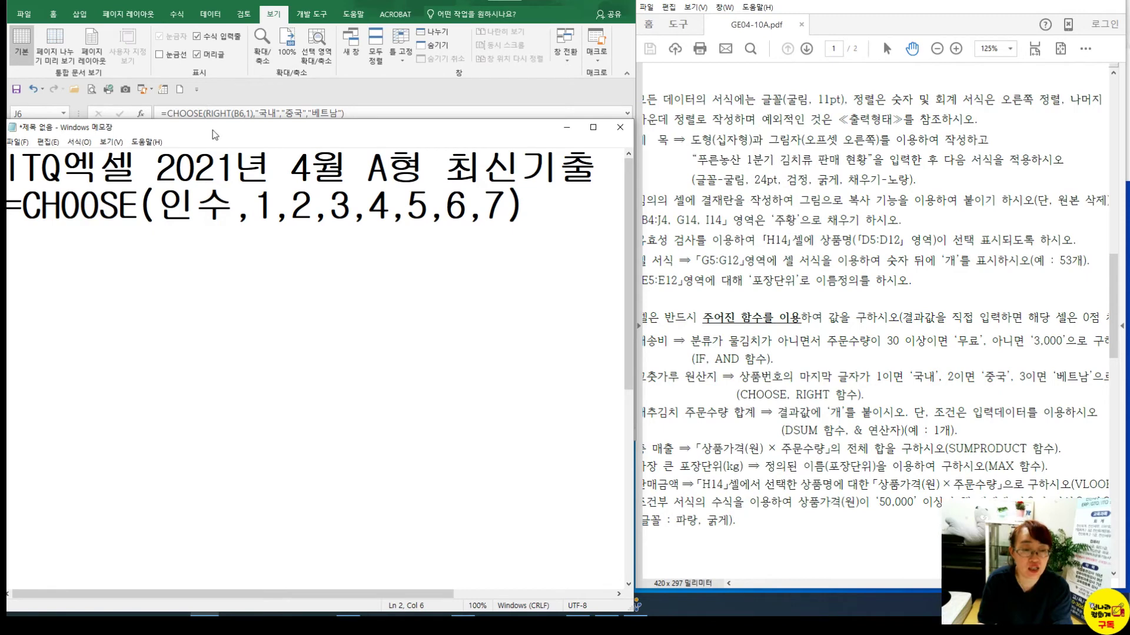
{"action": "left_click_drag", "start_coordinate": [213, 121], "coordinate": [254, 445]}
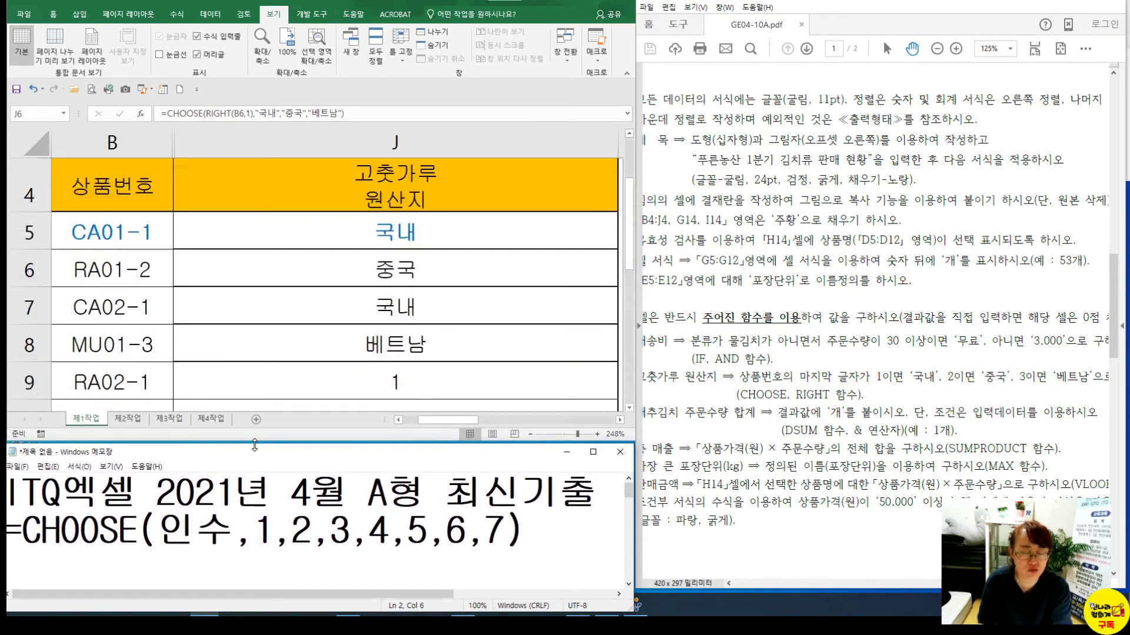
Reset the sheet zoom to 100% and unhide columns C through I
{"action": "left_click", "coordinate": [380, 318]}
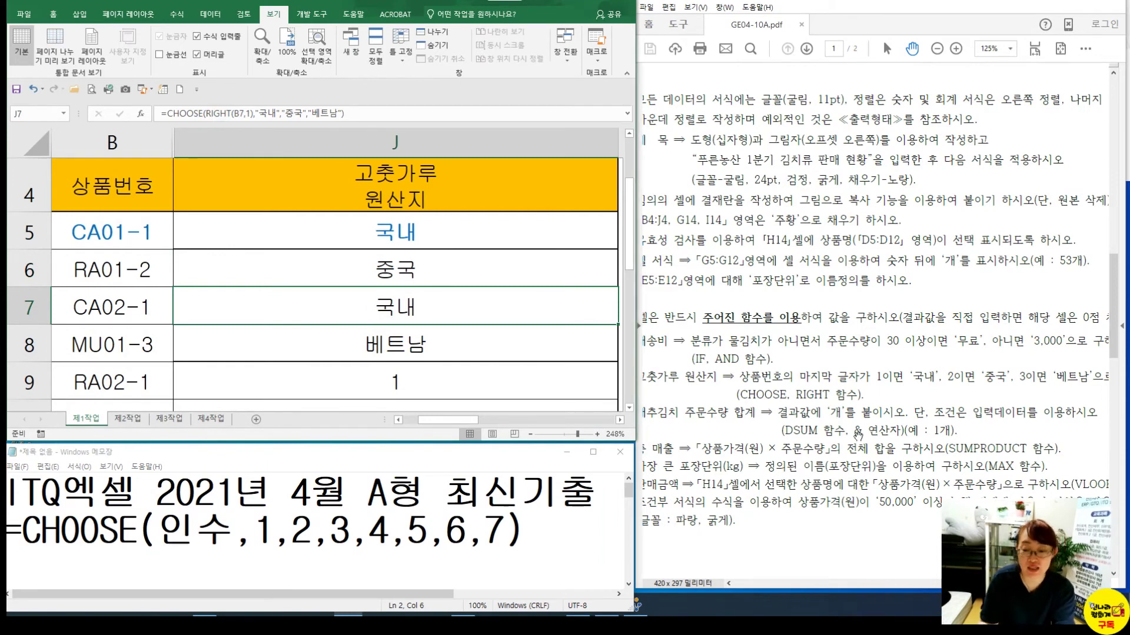
{"action": "left_click_drag", "start_coordinate": [853, 439], "coordinate": [887, 406]}
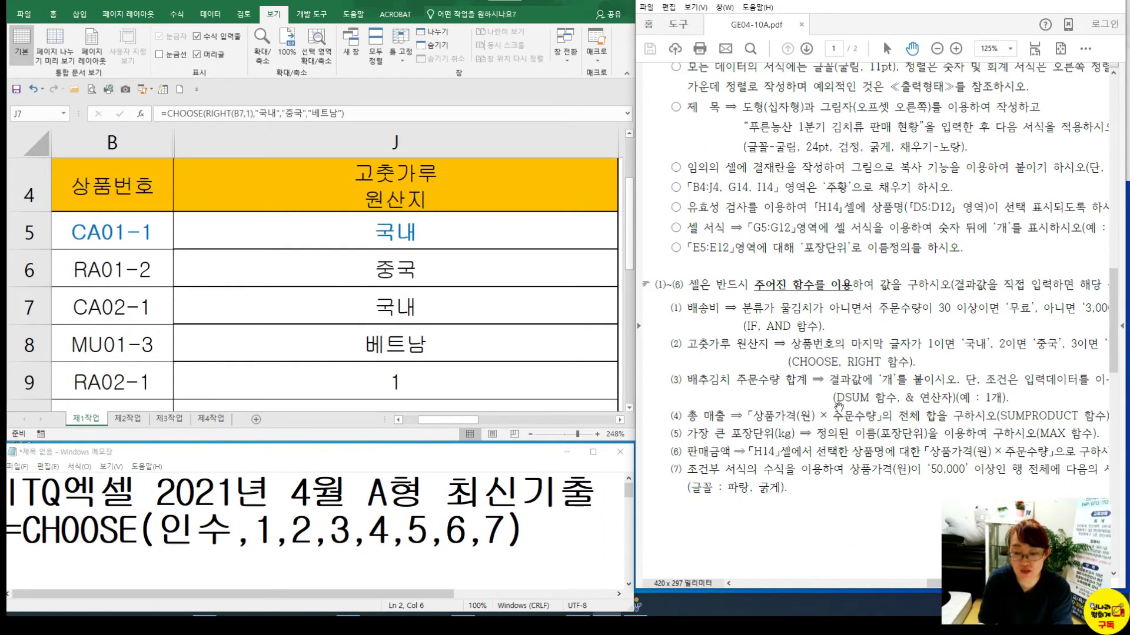
{"action": "scroll", "coordinate": [452, 331], "scroll_direction": "down", "scroll_amount": 2}
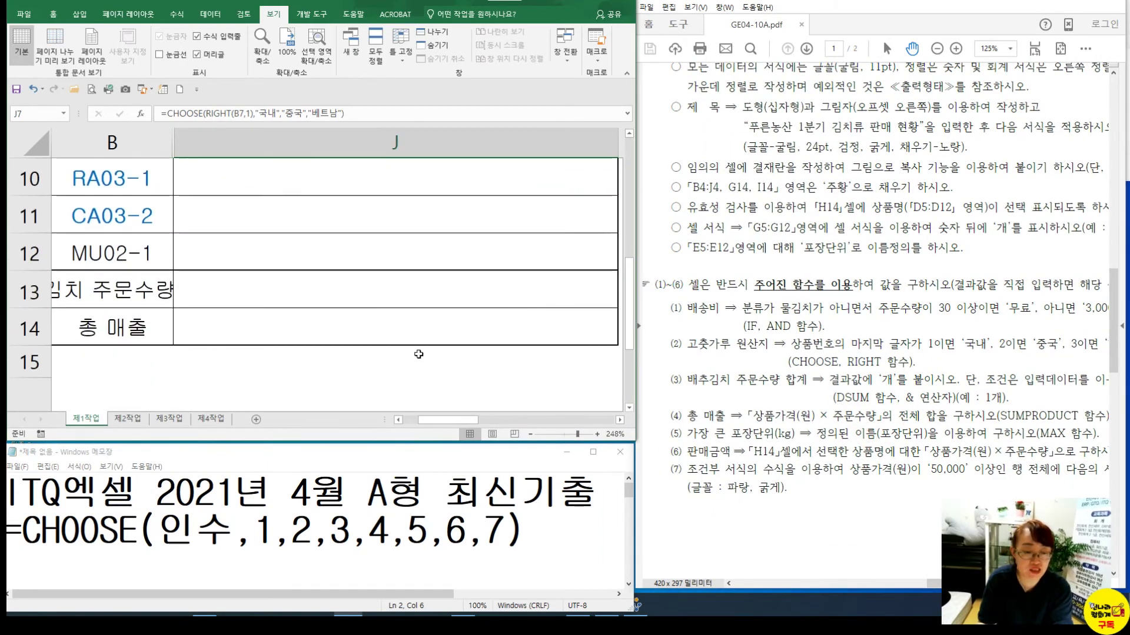
{"action": "left_click", "coordinate": [286, 51]}
{"action": "left_click", "coordinate": [318, 287]}
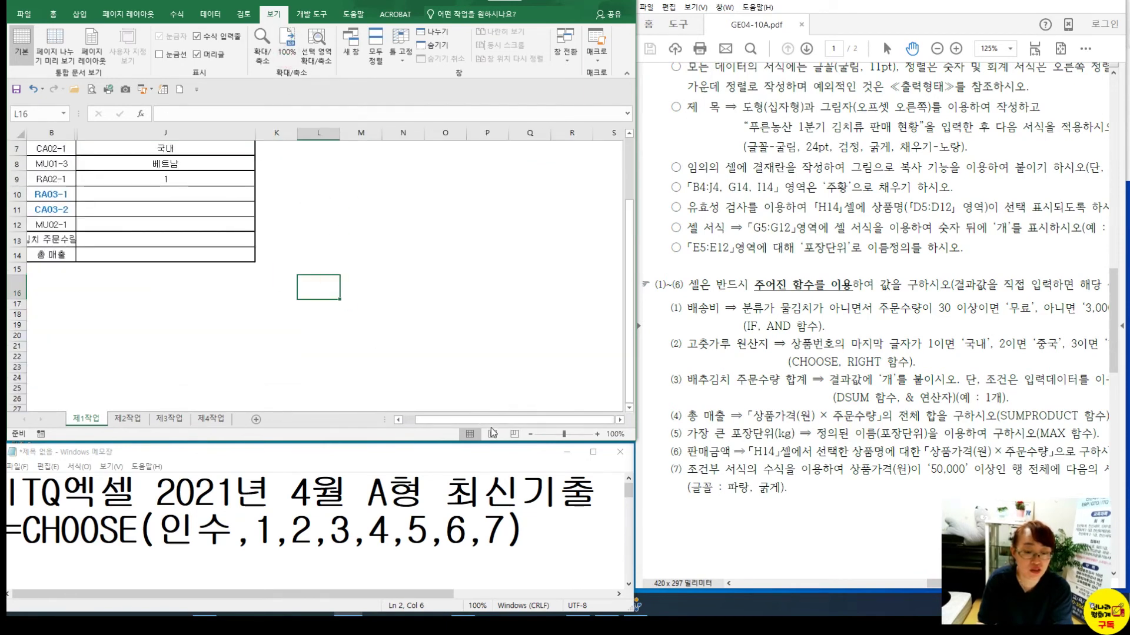
{"action": "scroll", "coordinate": [470, 420], "scroll_direction": "left", "scroll_amount": 1}
{"action": "left_click_drag", "start_coordinate": [59, 133], "coordinate": [92, 135]}
{"action": "right_click", "coordinate": [92, 135]}
{"action": "left_click", "coordinate": [165, 305]}
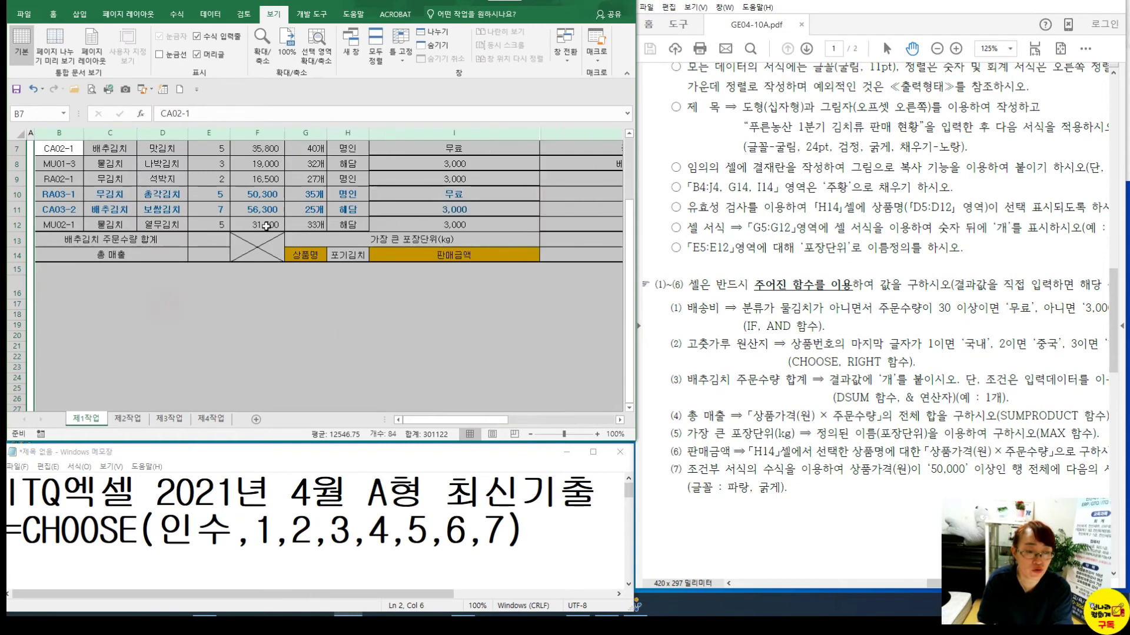
{"action": "left_click", "coordinate": [258, 224]}
Autofit column I and widen column E for the E13 order total
{"action": "double_click", "coordinate": [539, 126]}
{"action": "left_click", "coordinate": [194, 239]}
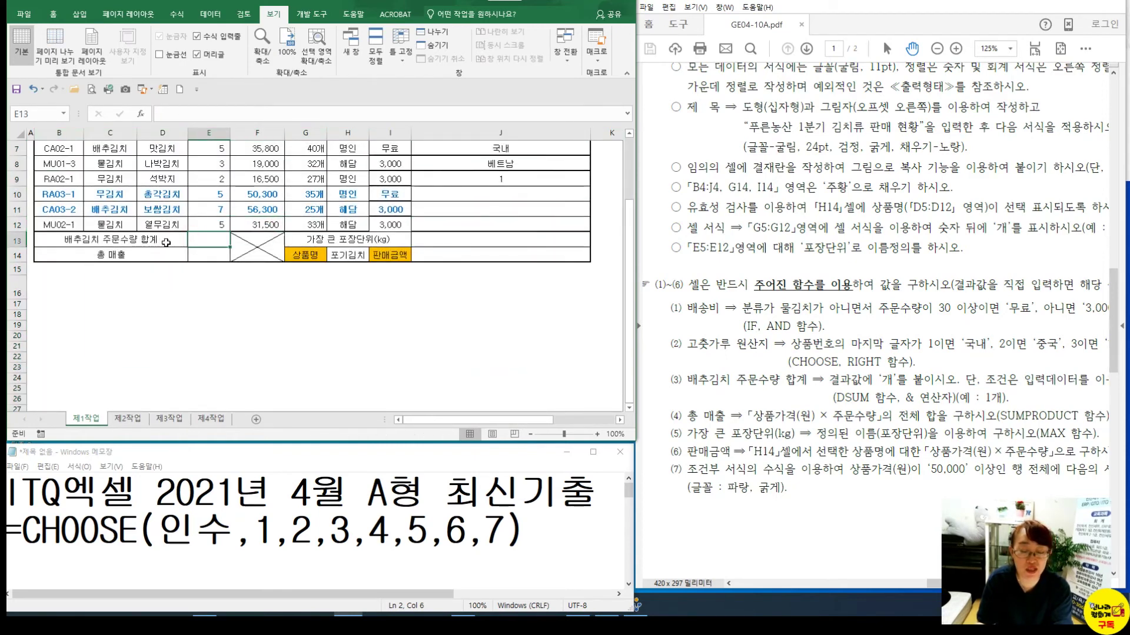
{"action": "left_click_drag", "start_coordinate": [229, 133], "coordinate": [266, 133]}
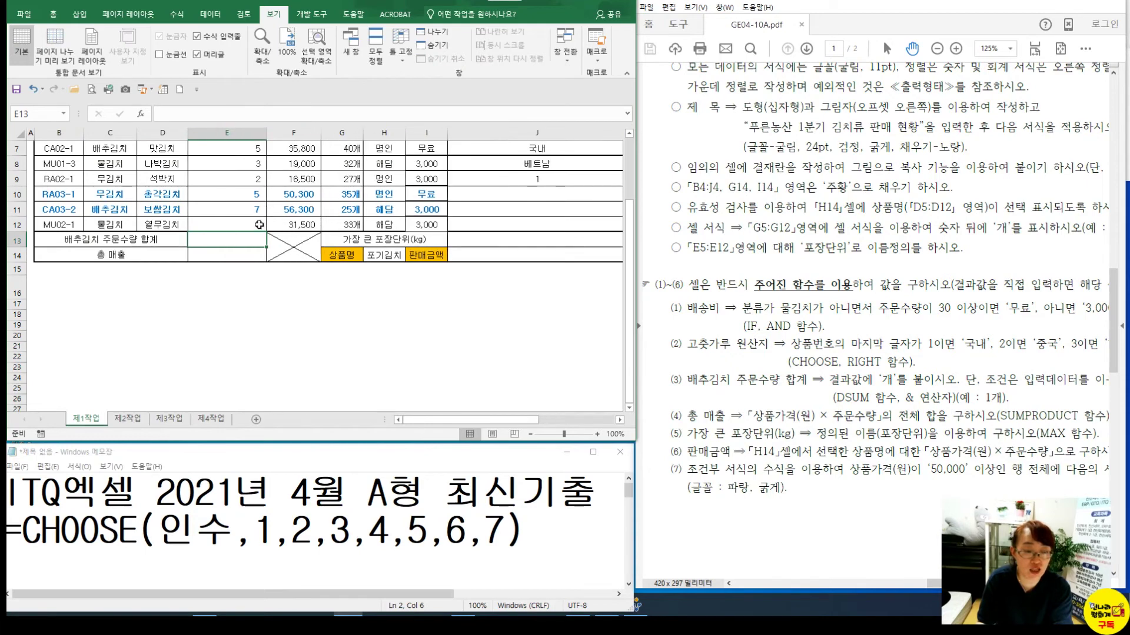
{"action": "left_click", "coordinate": [227, 516]}
Add blank lines under the title and type a DSUM syntax line in the notes
{"action": "key", "text": "Home"}
{"action": "key", "text": "Return"}
{"action": "key", "text": "Return"}
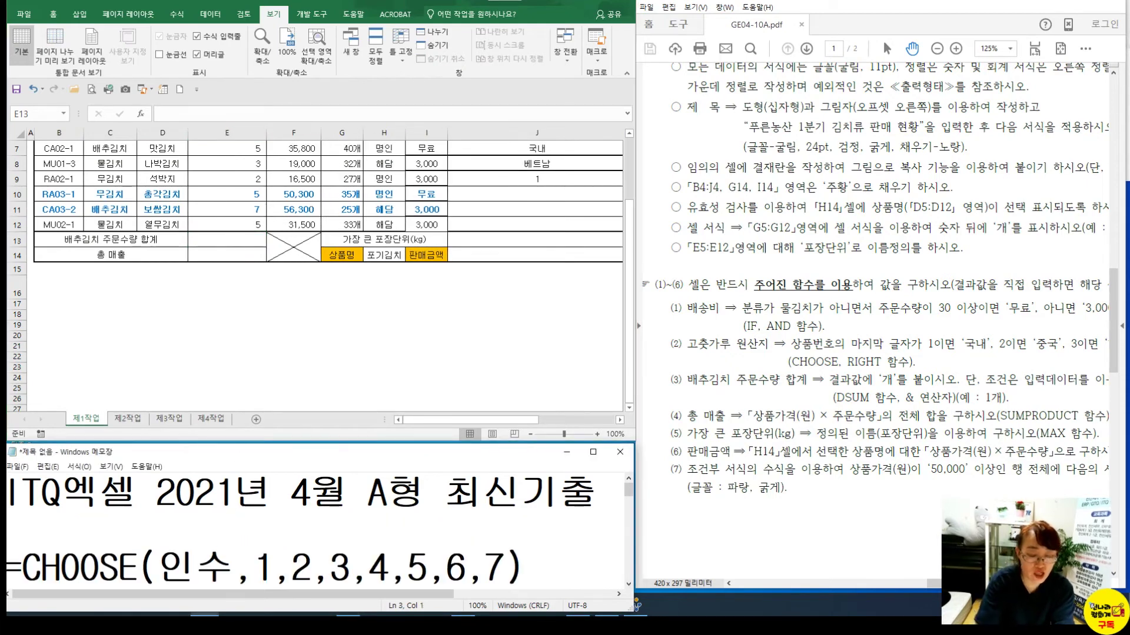
{"action": "key", "text": "Up"}
{"action": "left_click", "coordinate": [141, 551]}
{"action": "type", "text": "=ㅇ"}
{"action": "key", "text": "BackSpace"}
{"action": "key", "text": "Hangul"}
{"action": "type", "text": "DSUM("}
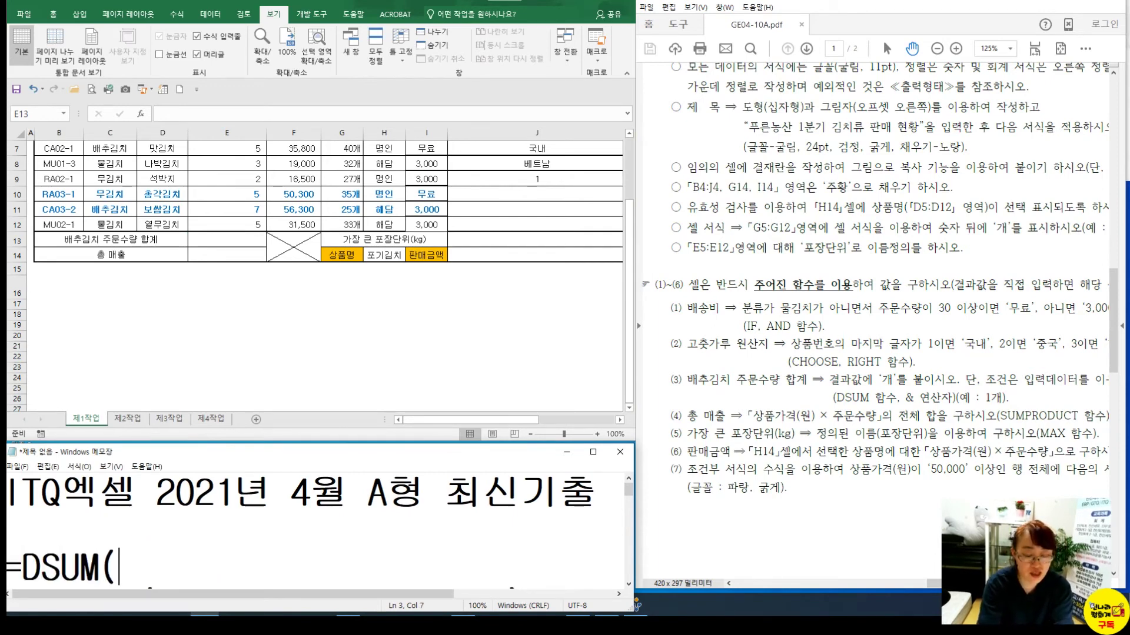
{"action": "type", "text": "WH"}
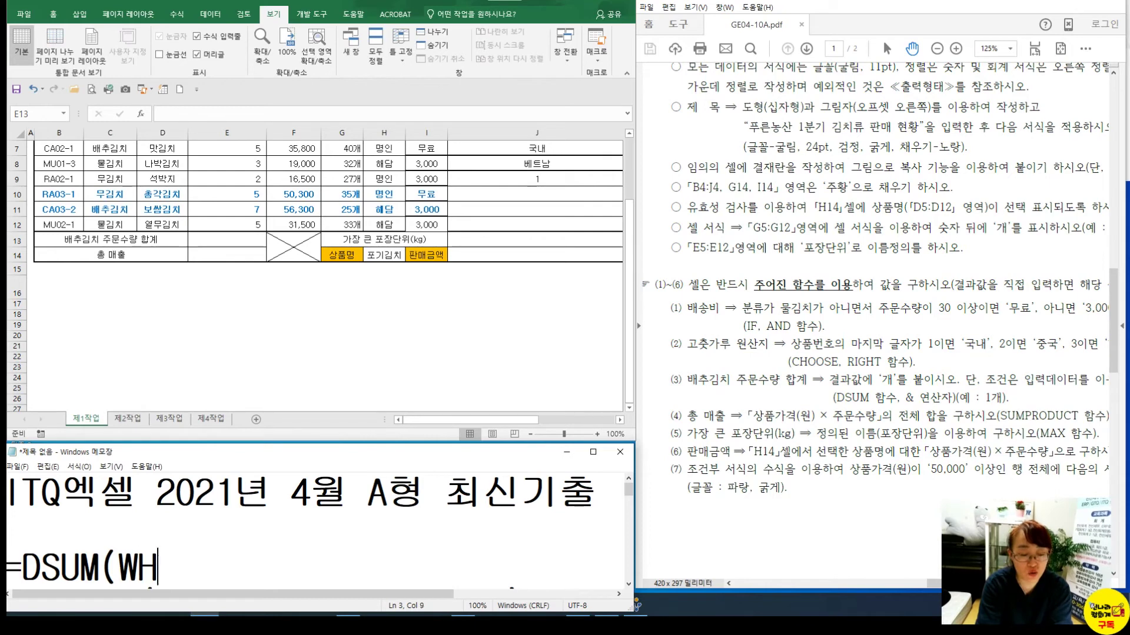
{"action": "key", "text": "BackSpace"}
{"action": "key", "text": "BackSpace"}
{"action": "type", "text": "조,"}
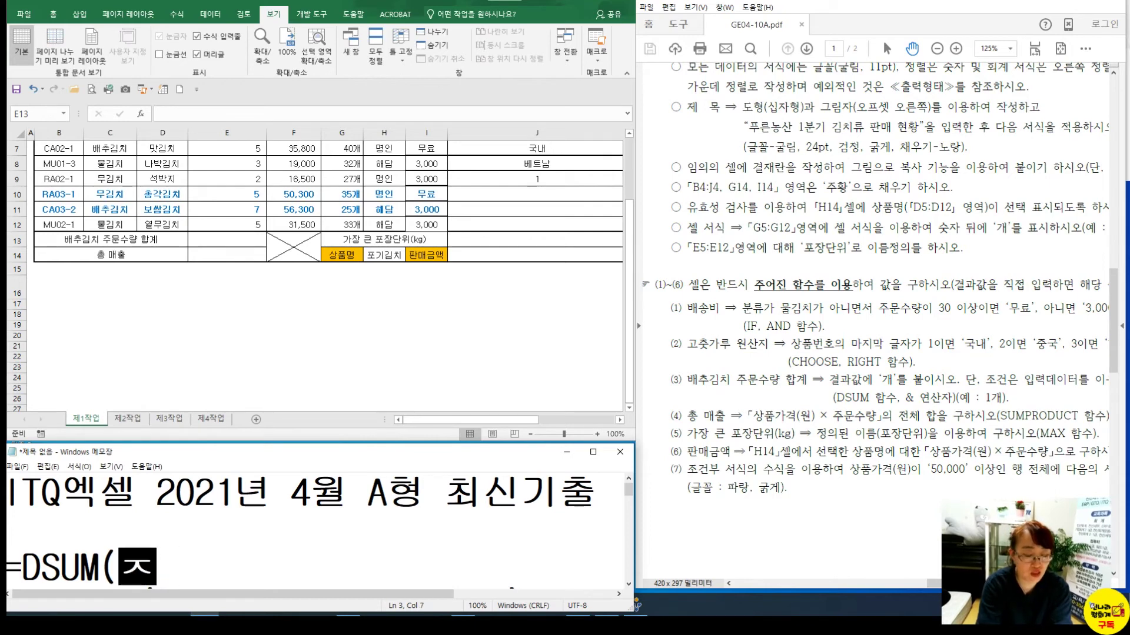
{"action": "key", "text": "BackSpace"}
{"action": "key", "text": "BackSpace"}
{"action": "type", "text": "표,열,조)"}
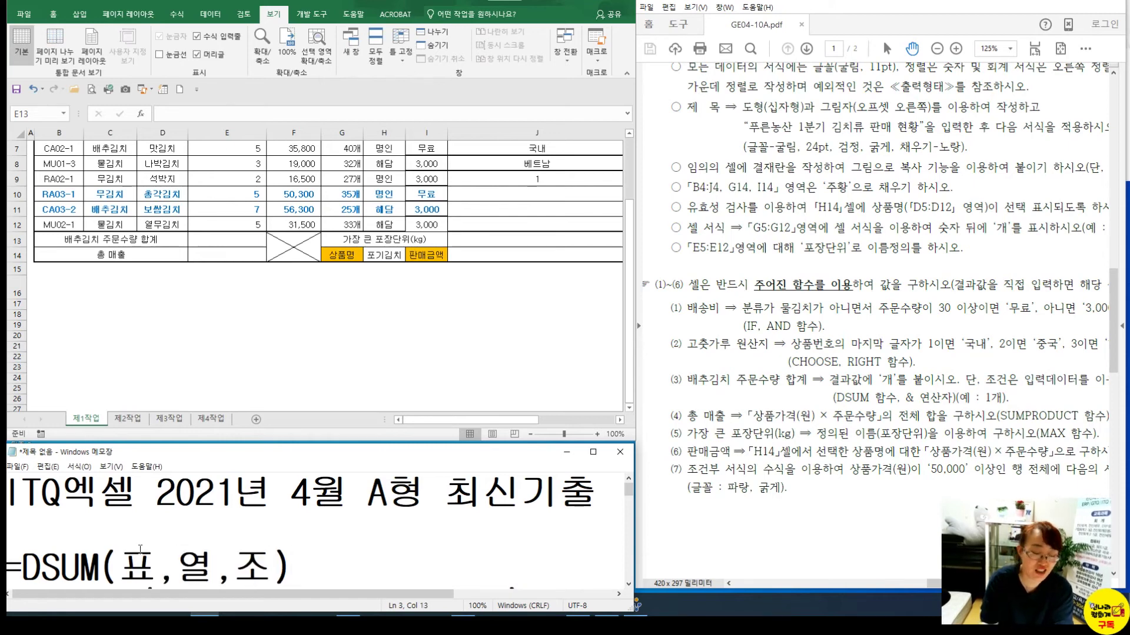
Correct the line to =DSUM(전표,열,조), tidy the blank lines, and mark the sales table range
{"action": "left_click", "coordinate": [115, 525]}
{"action": "key", "text": "Delete"}
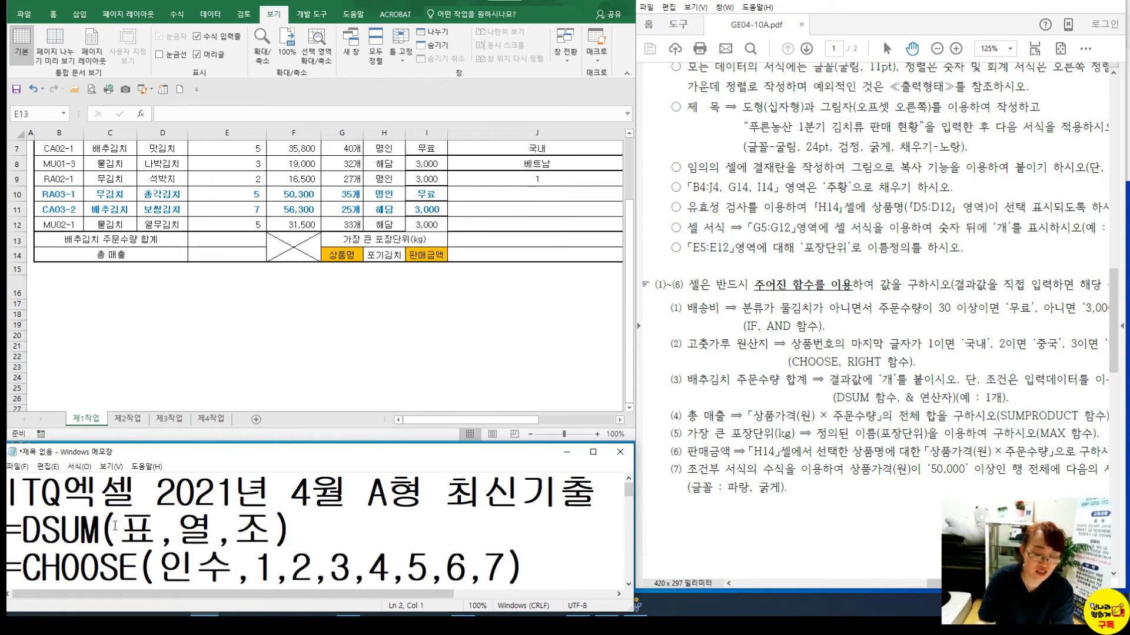
{"action": "left_click", "coordinate": [122, 528]}
{"action": "type", "text": "전"}
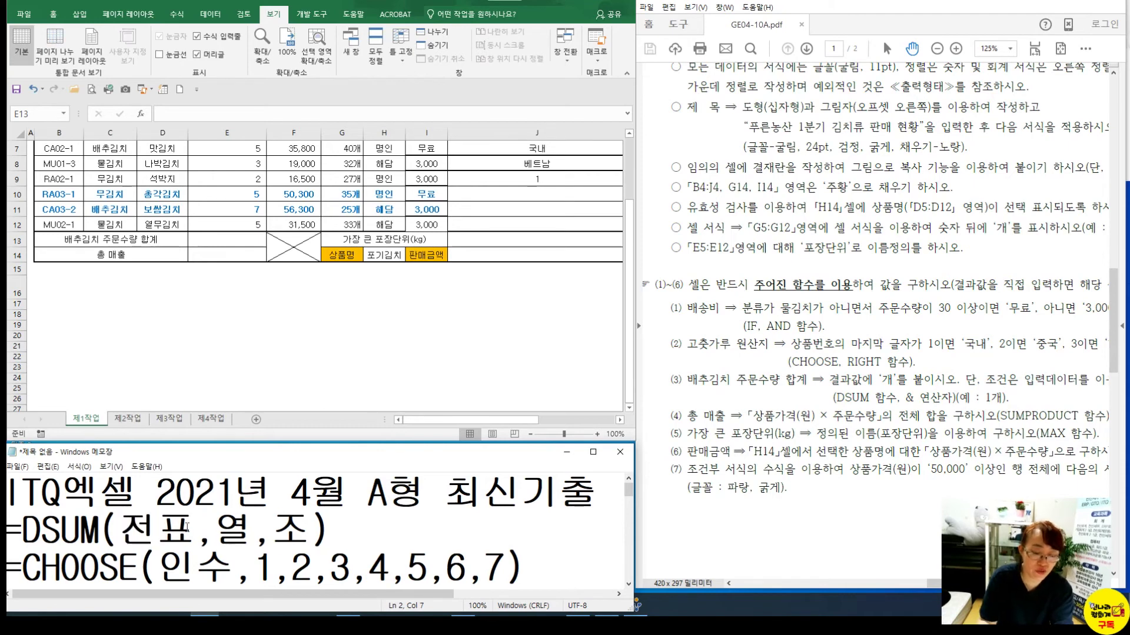
{"action": "left_click", "coordinate": [287, 534]}
{"action": "left_click", "coordinate": [360, 527]}
{"action": "key", "text": "Return"}
{"action": "key", "text": "Return"}
{"action": "key", "text": "Return"}
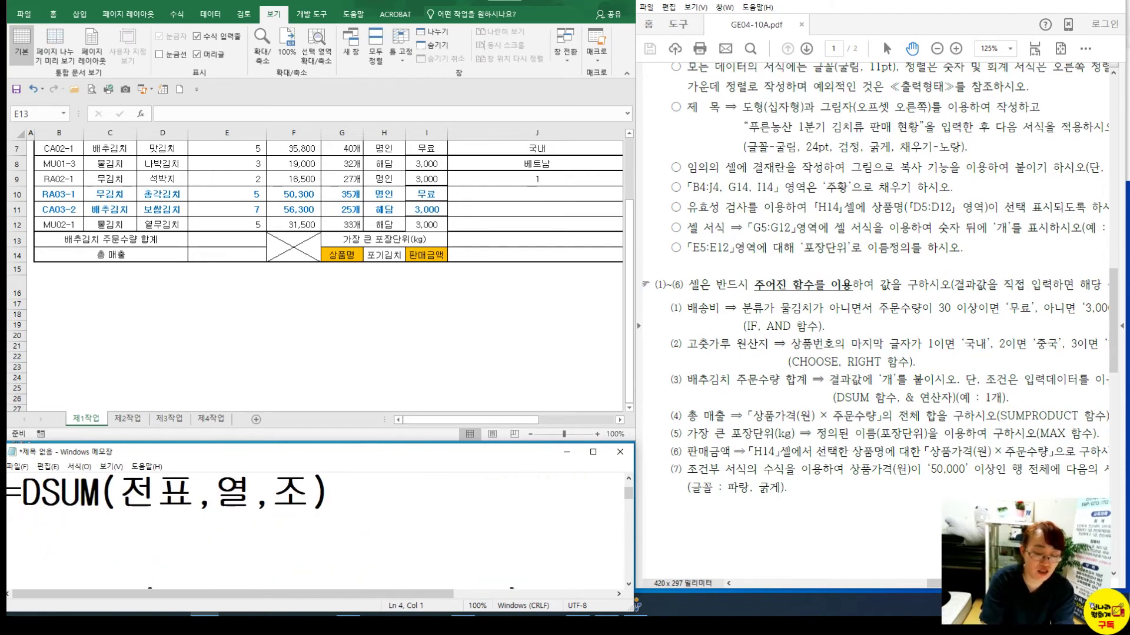
{"action": "scroll", "coordinate": [273, 543], "scroll_direction": "up", "scroll_amount": 1}
{"action": "scroll", "coordinate": [118, 371], "scroll_direction": "up", "scroll_amount": 2}
{"action": "left_click_drag", "start_coordinate": [65, 199], "coordinate": [523, 322]}
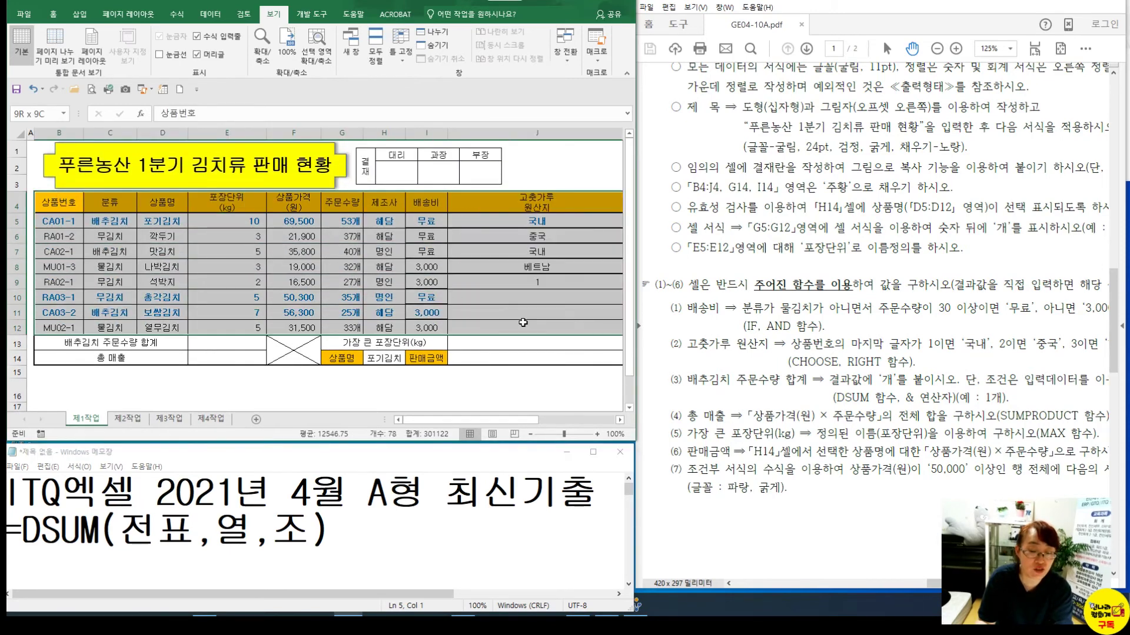
Enter =DSUM(B4:G12,G4,C4:C5) in E13 to total 배추김치 order quantities as 118
{"action": "left_click", "coordinate": [237, 347]}
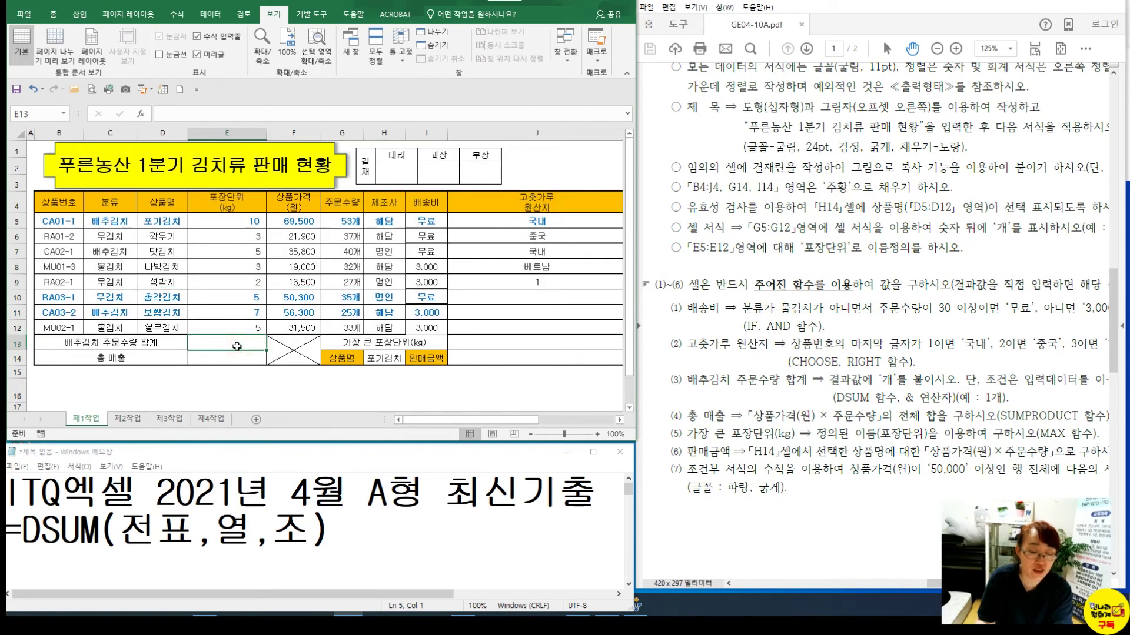
{"action": "type", "text": "=ㅇ"}
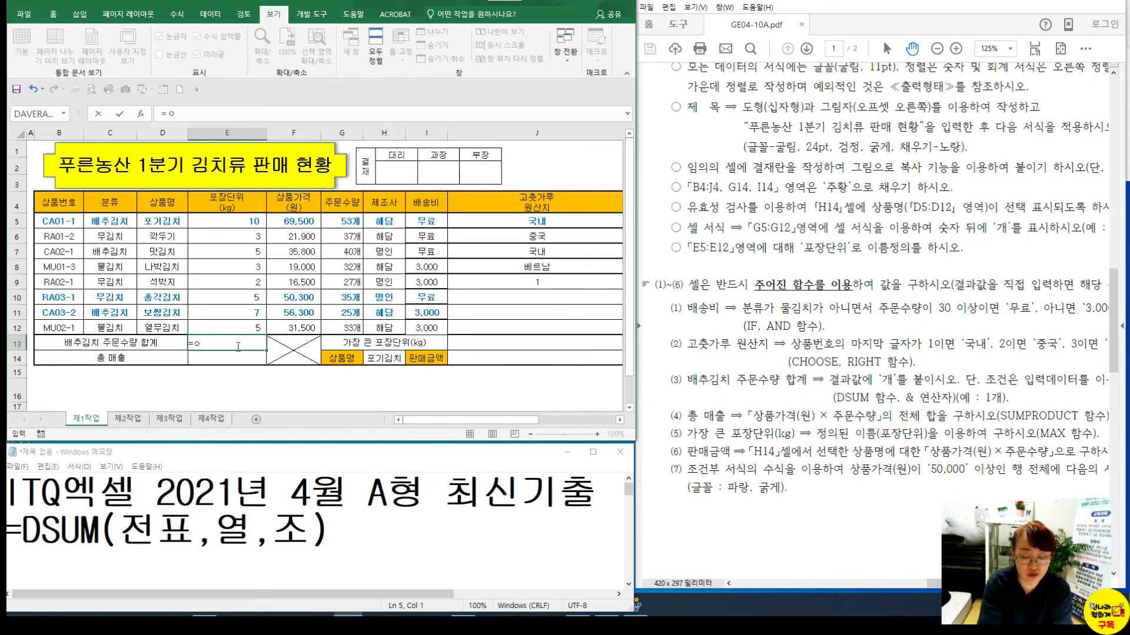
{"action": "type", "text": "dsum"}
{"action": "key", "text": "Tab"}
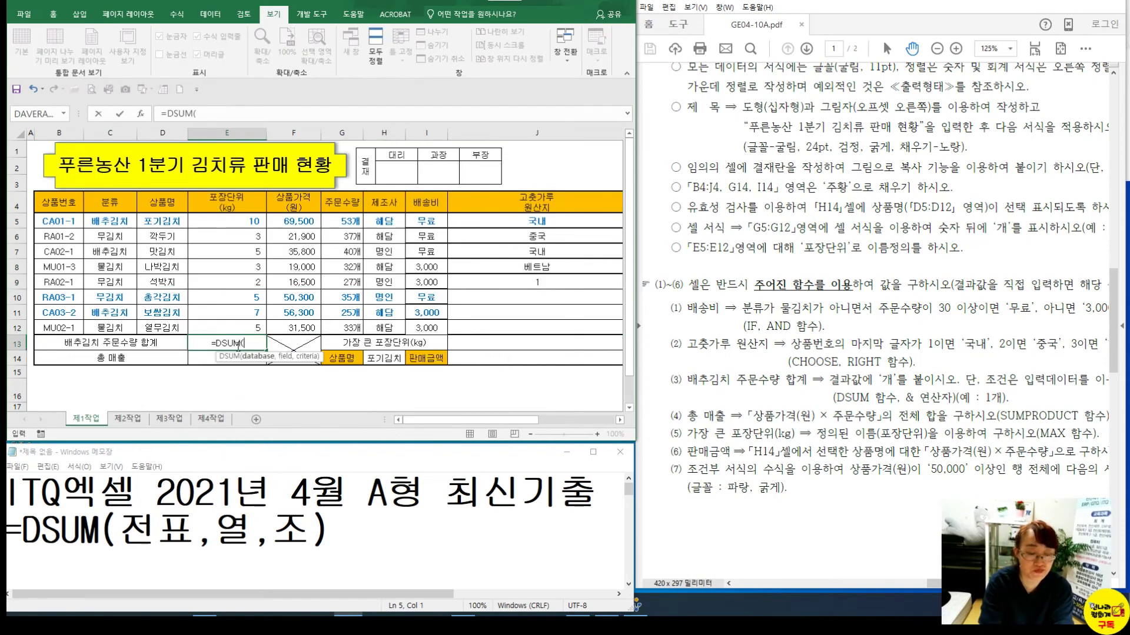
{"action": "left_click_drag", "start_coordinate": [49, 205], "coordinate": [513, 328]}
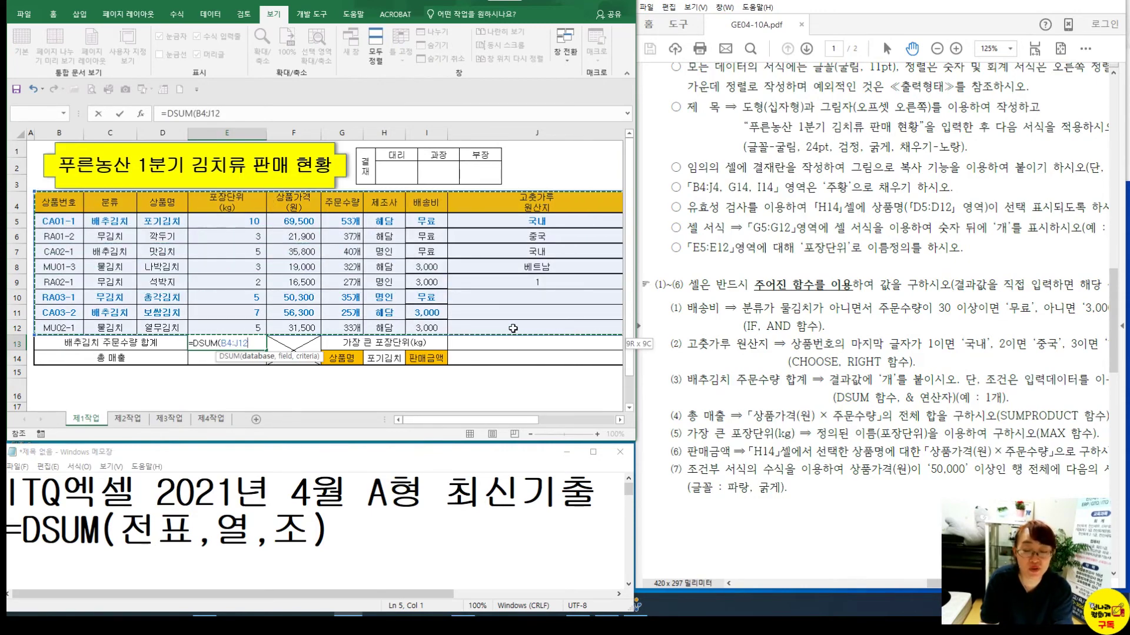
{"action": "left_click_drag", "start_coordinate": [513, 328], "coordinate": [342, 324]}
{"action": "type", "text": ","}
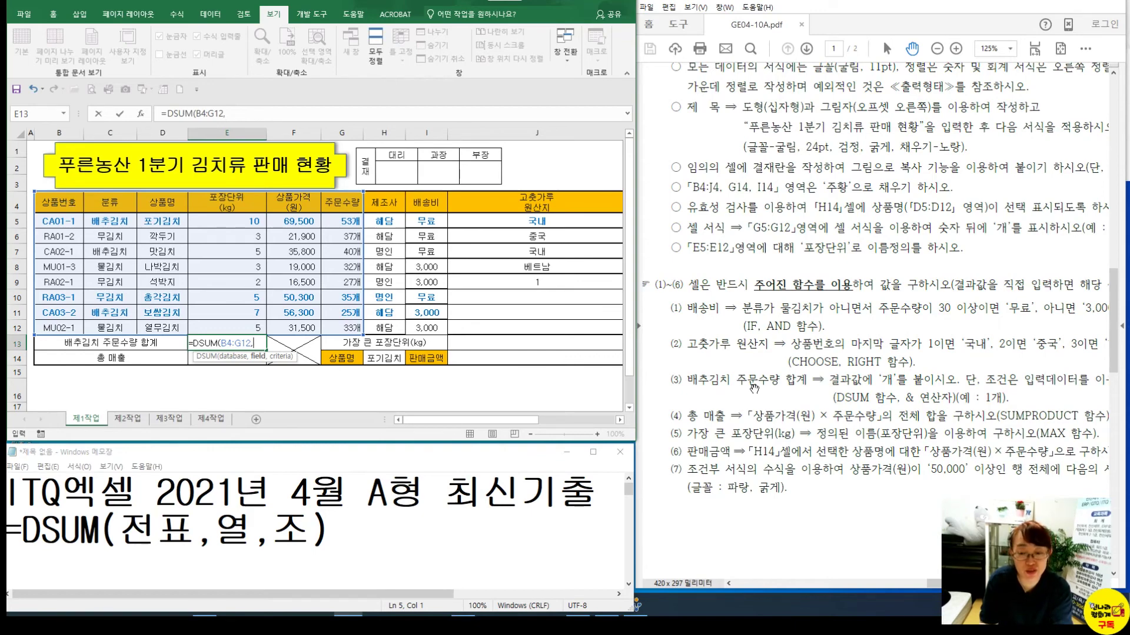
{"action": "left_click", "coordinate": [328, 205]}
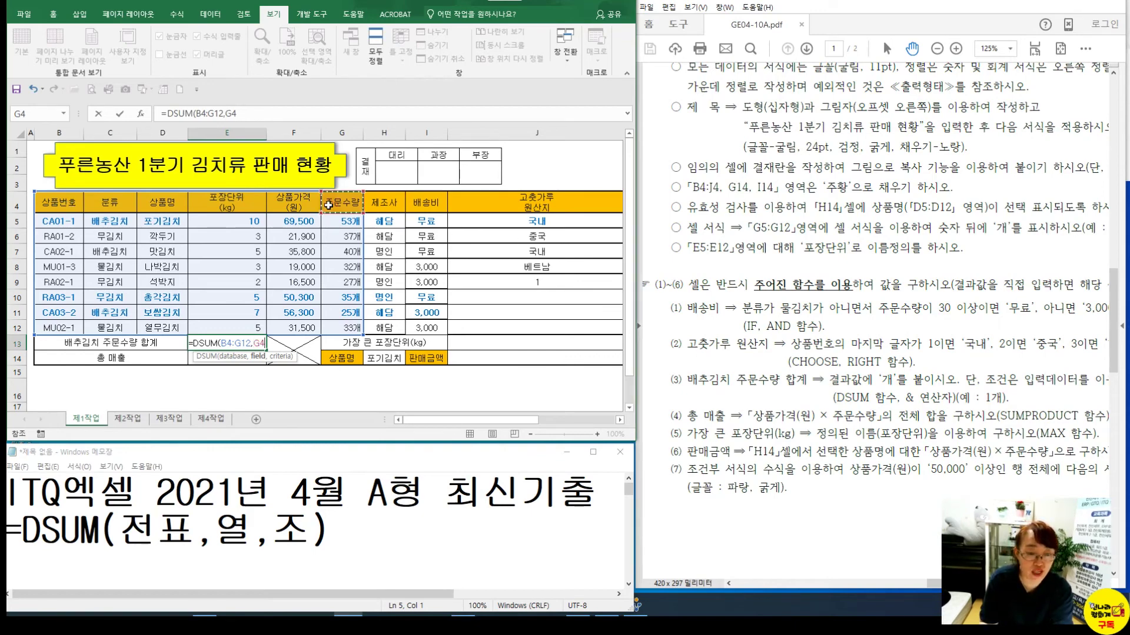
{"action": "type", "text": ","}
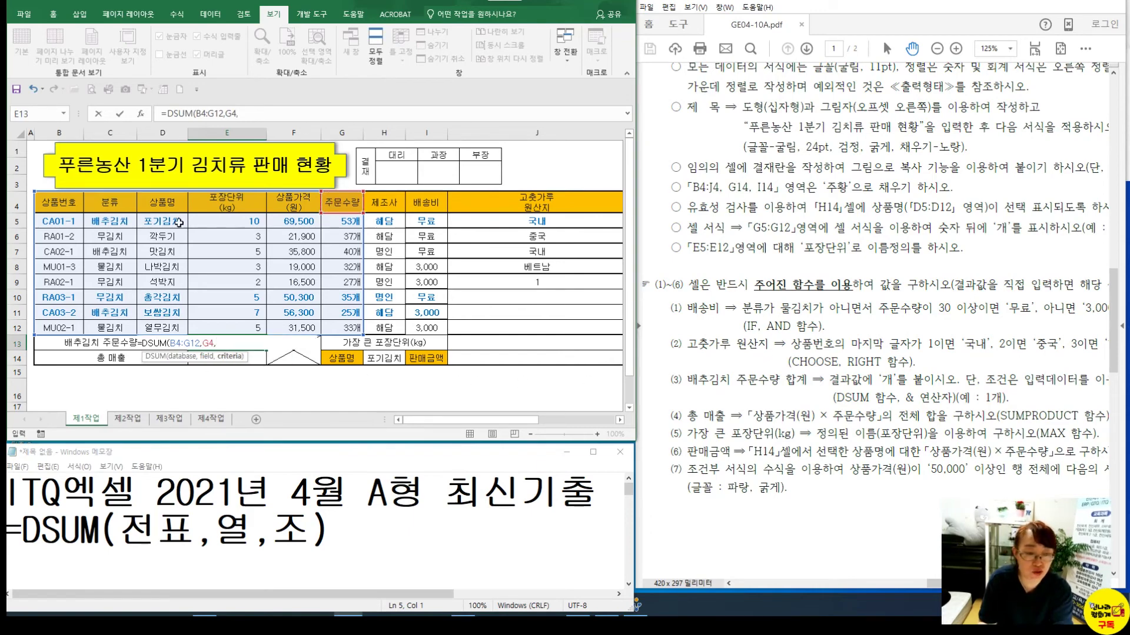
{"action": "left_click_drag", "start_coordinate": [117, 210], "coordinate": [112, 225]}
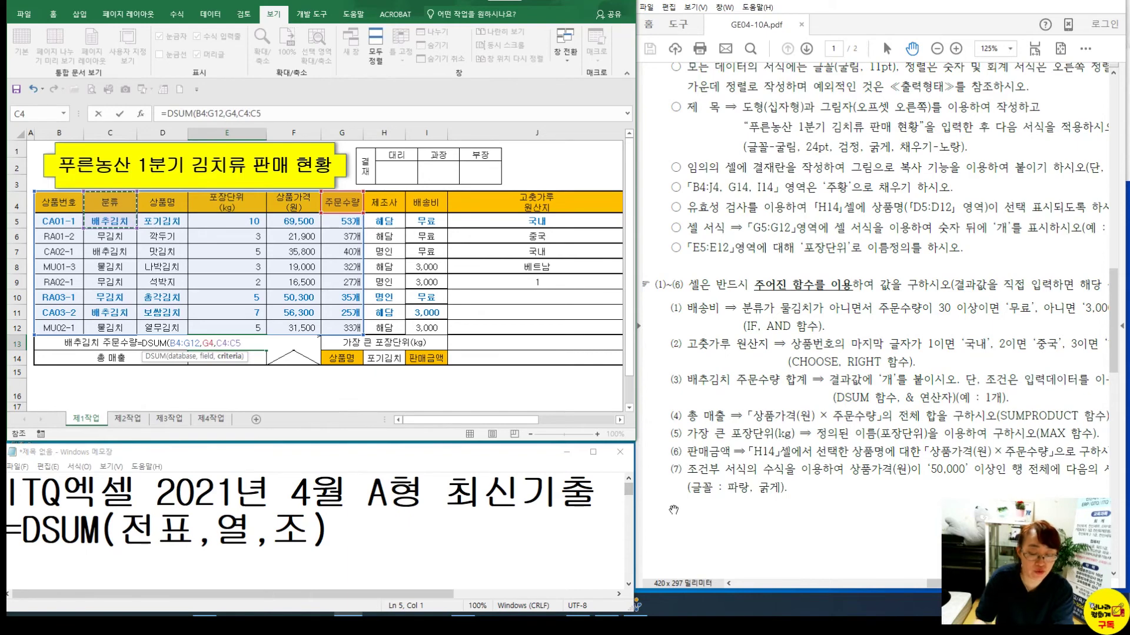
{"action": "key", "text": "Return"}
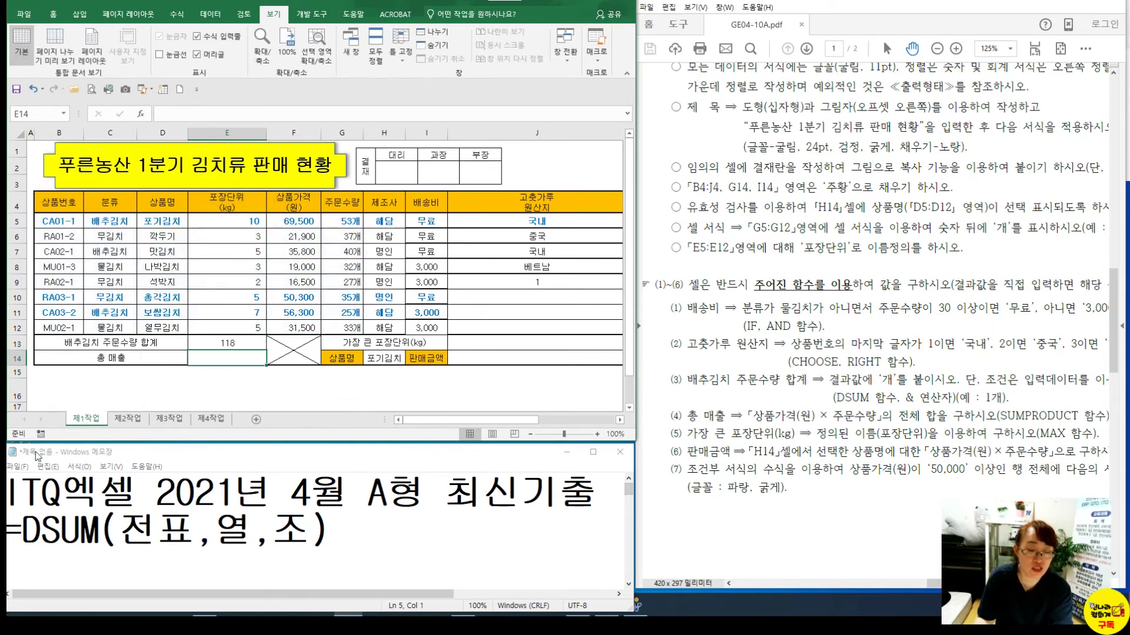
{"action": "left_click", "coordinate": [241, 343]}
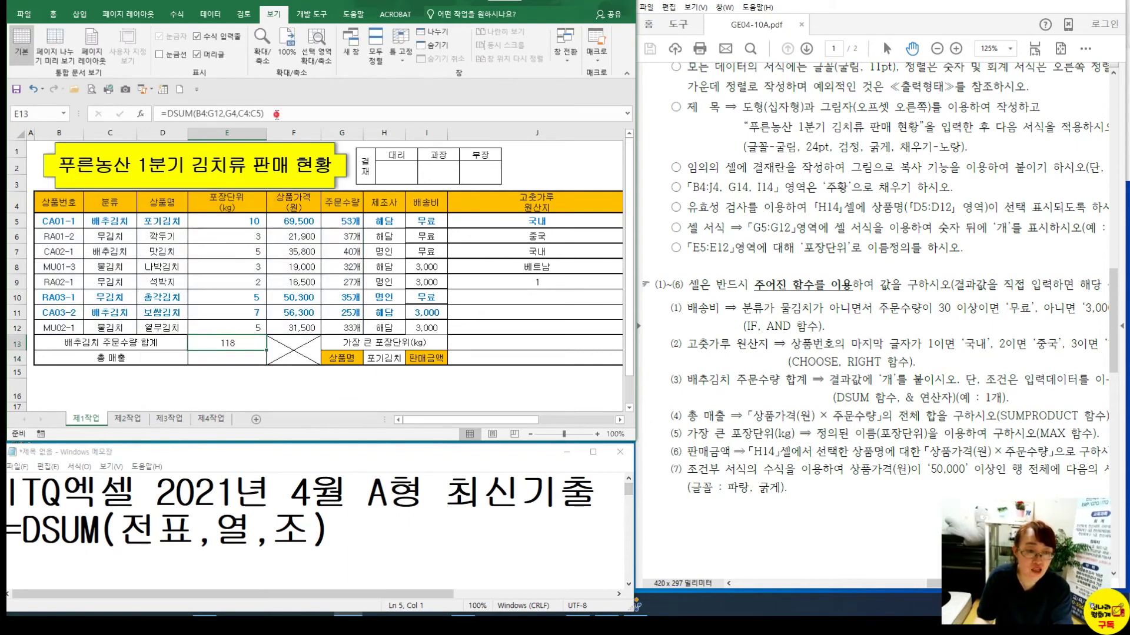
Copy E13's =DSUM(B4:G12,G4,C4:C5) formula into the notes below the template
{"action": "left_click_drag", "start_coordinate": [277, 114], "coordinate": [161, 114]}
{"action": "key", "text": "ctrl+c"}
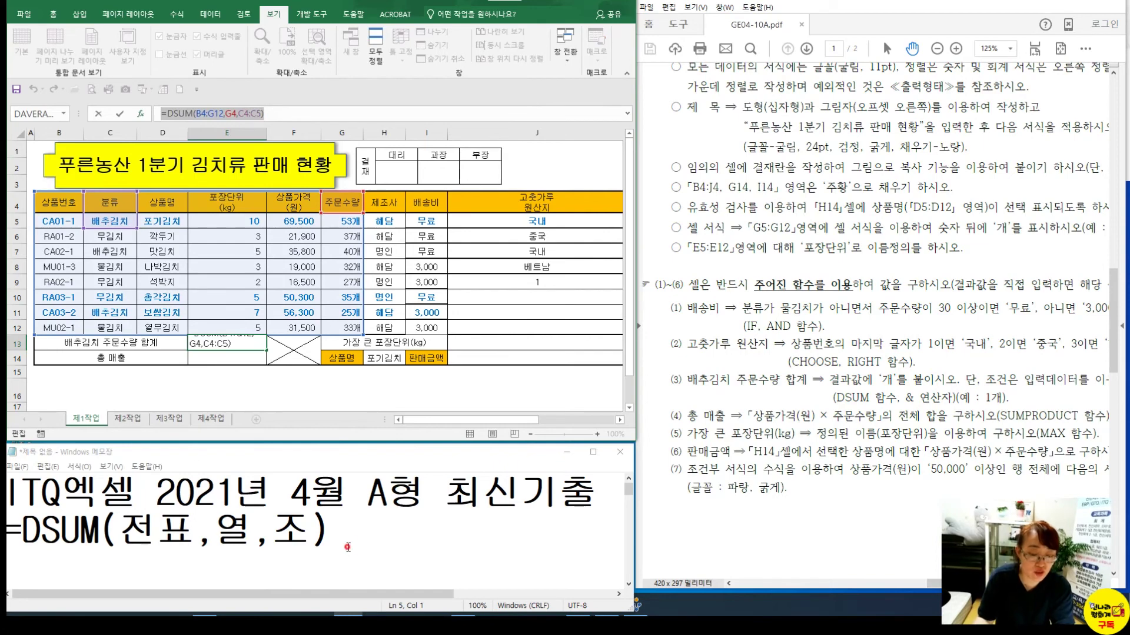
{"action": "left_click", "coordinate": [330, 520]}
{"action": "key", "text": "ctrl+v"}
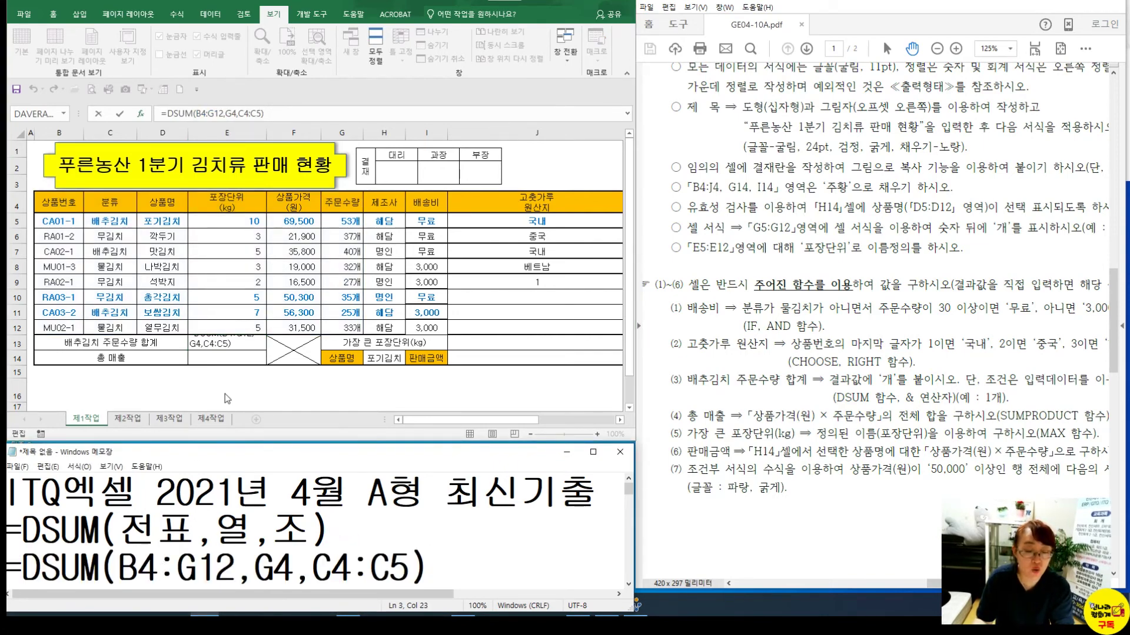
Reopen E13's formula to show its DSUM arguments B4:G12, G4 and C4:C5
{"action": "left_click", "coordinate": [238, 346]}
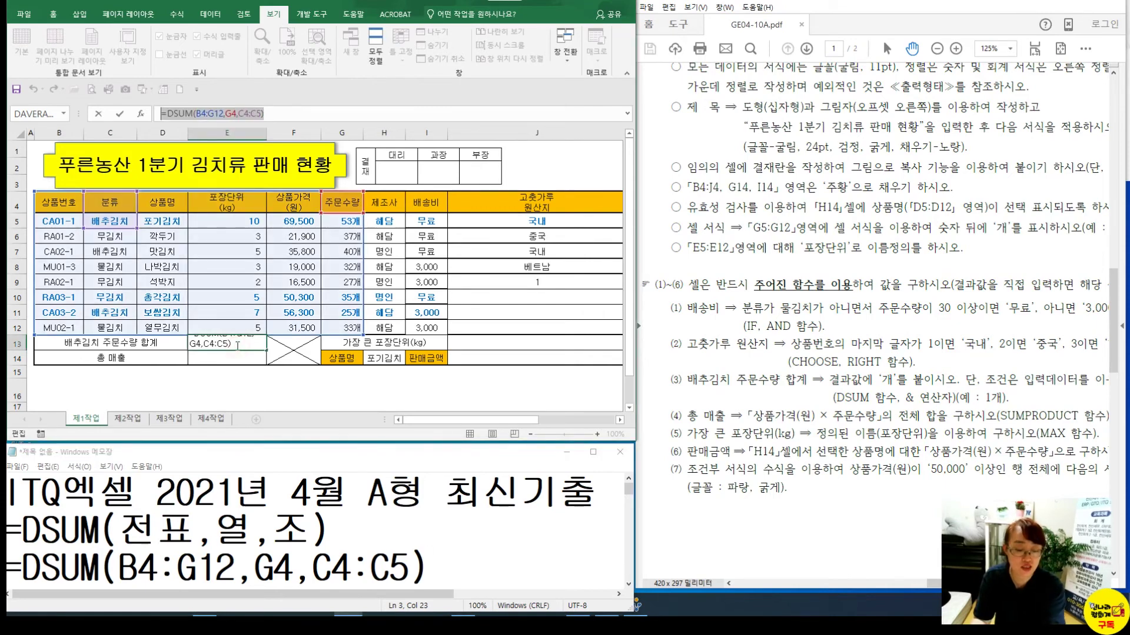
{"action": "key", "text": "Escape"}
{"action": "double_click", "coordinate": [230, 341]}
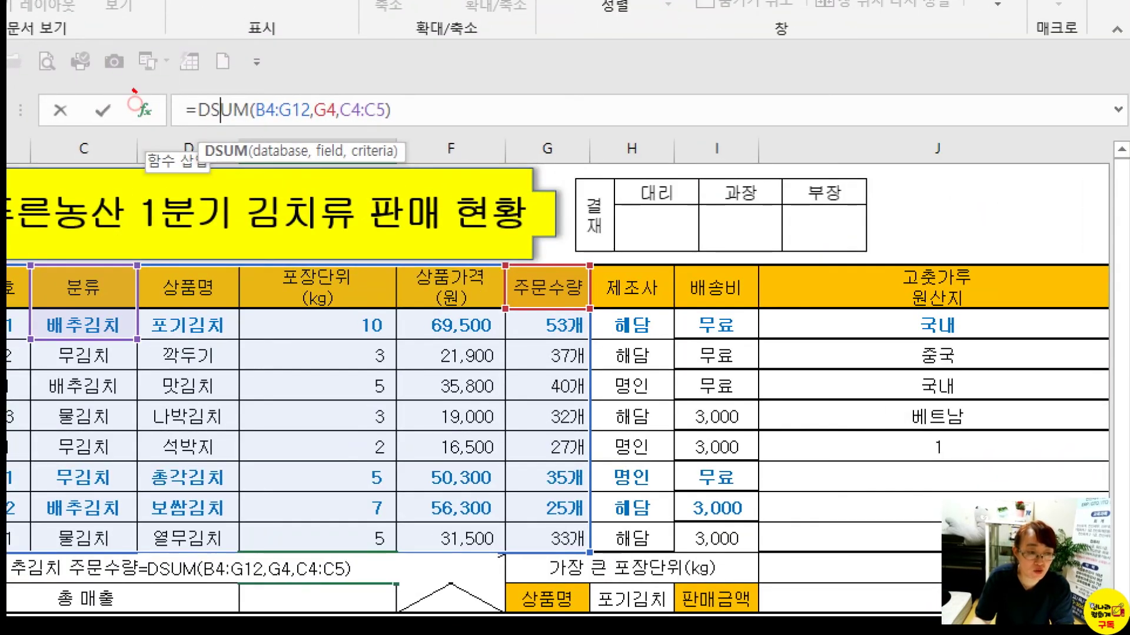
{"action": "mouse_move", "coordinate": [131, 93]}
{"action": "left_mouse_down"}
{"action": "mouse_move", "coordinate": [139, 123]}
{"action": "mouse_move", "coordinate": [151, 91]}
{"action": "left_mouse_up"}
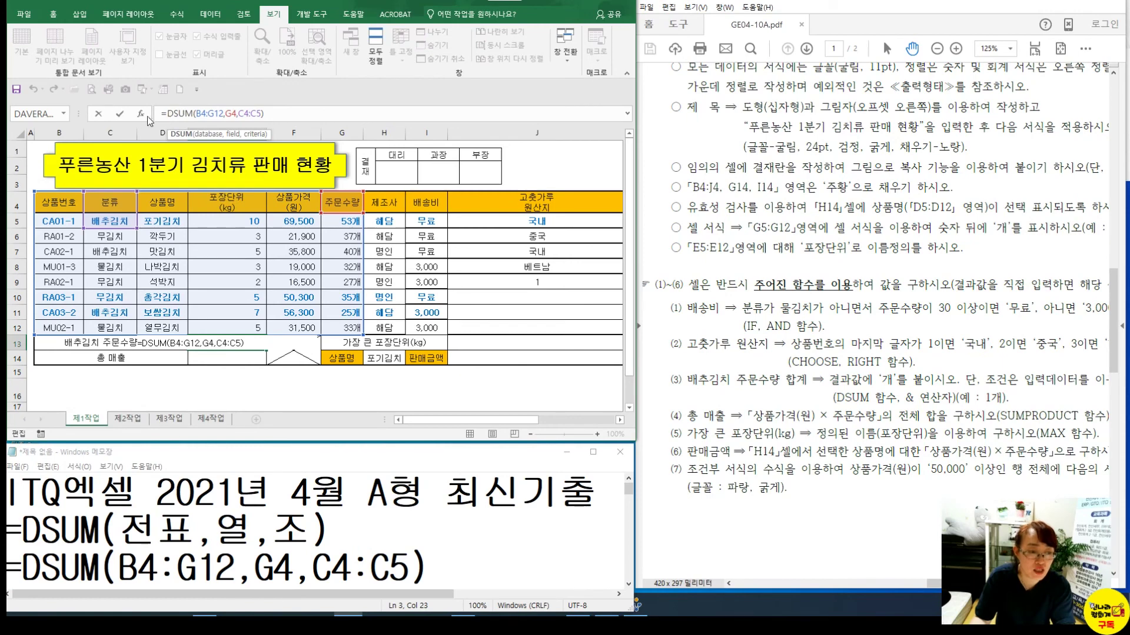
{"action": "left_click", "coordinate": [140, 114]}
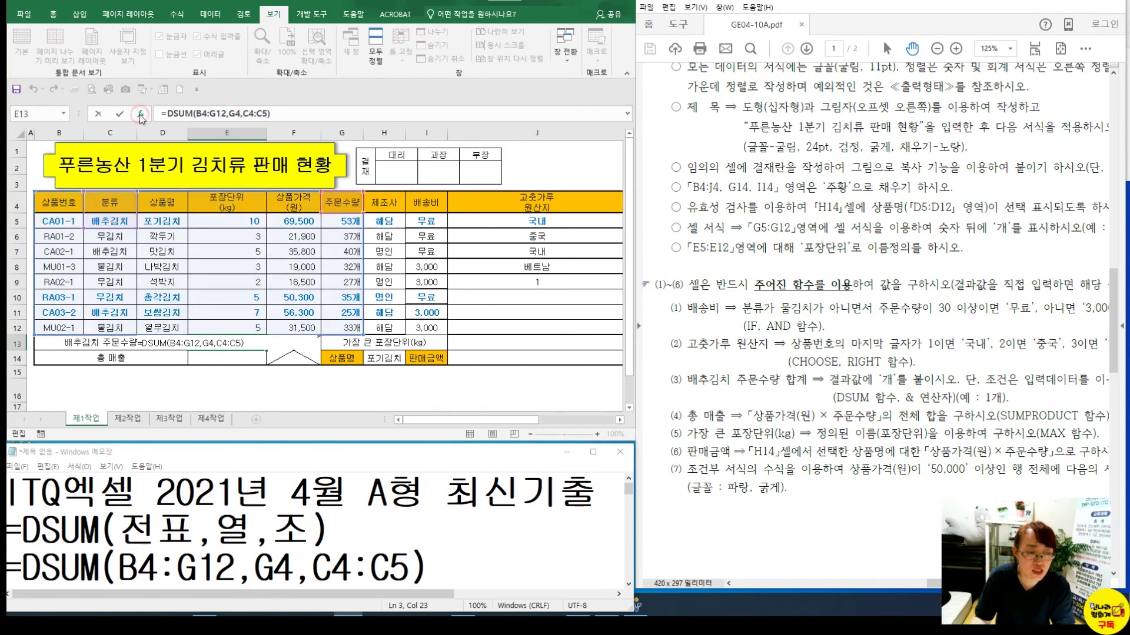
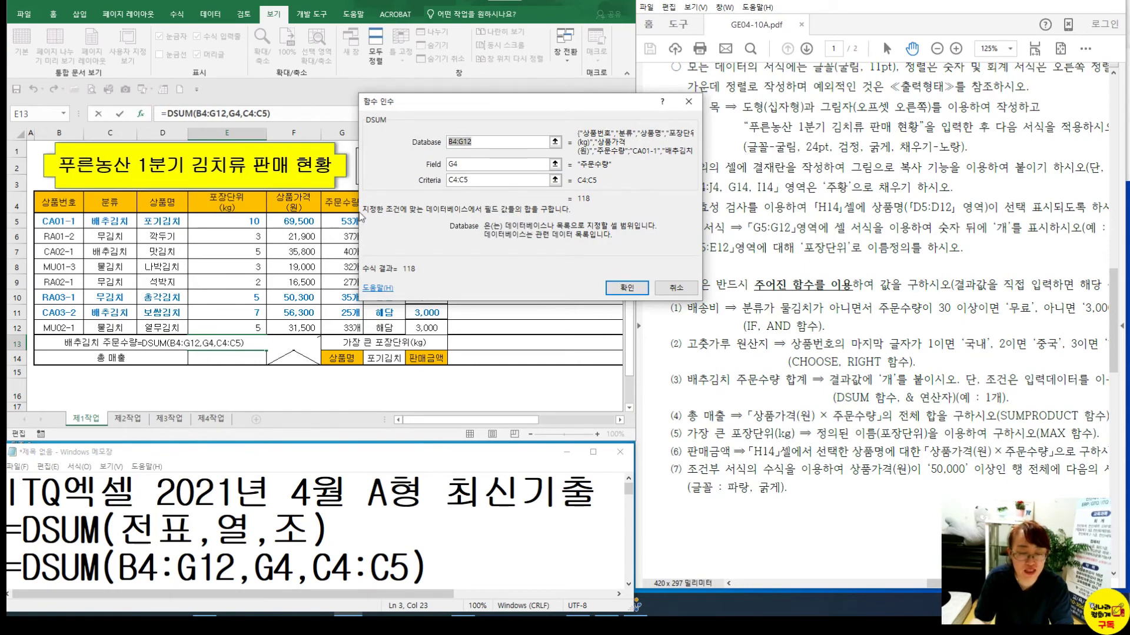
Append &"개" to E13's =DSUM(B4:G12,G4,C4:C5) formula so it shows 118개
{"action": "left_click", "coordinate": [463, 162]}
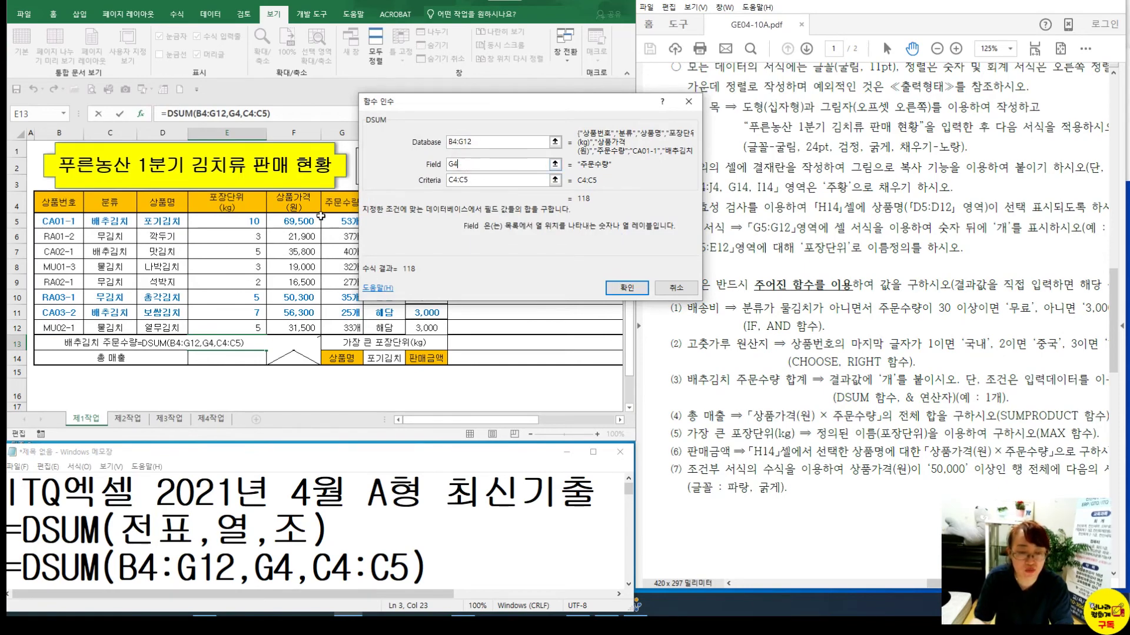
{"action": "left_click", "coordinate": [626, 288]}
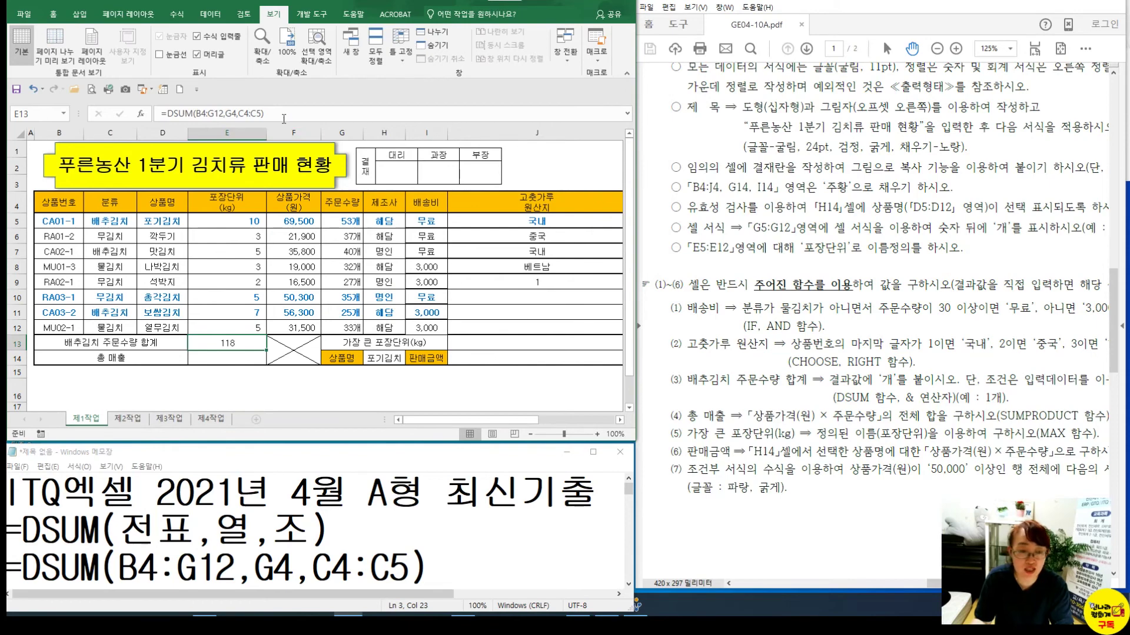
{"action": "key", "text": "F2"}
{"action": "left_click", "coordinate": [437, 553]}
{"action": "type", "text": "&\"개\""}
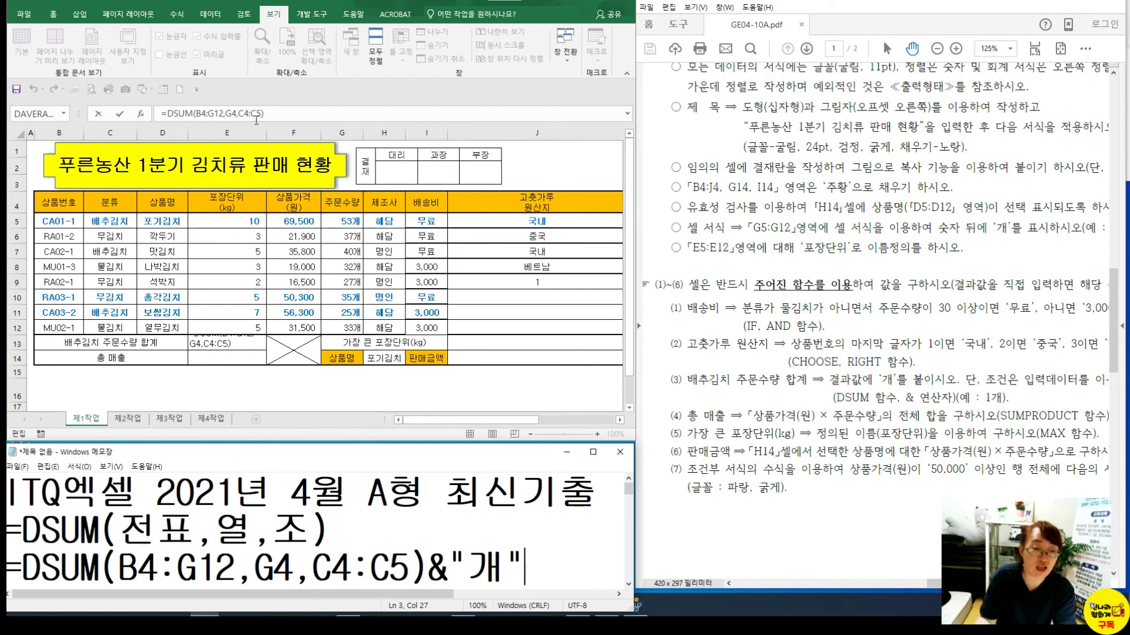
{"action": "left_click", "coordinate": [280, 112]}
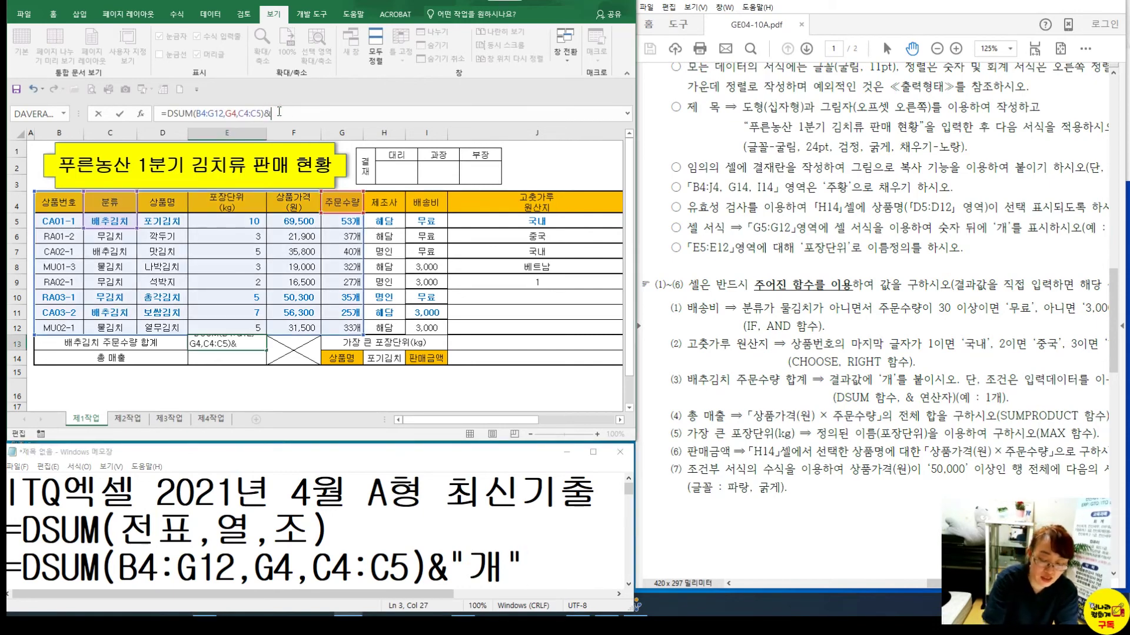
{"action": "type", "text": "RO"}
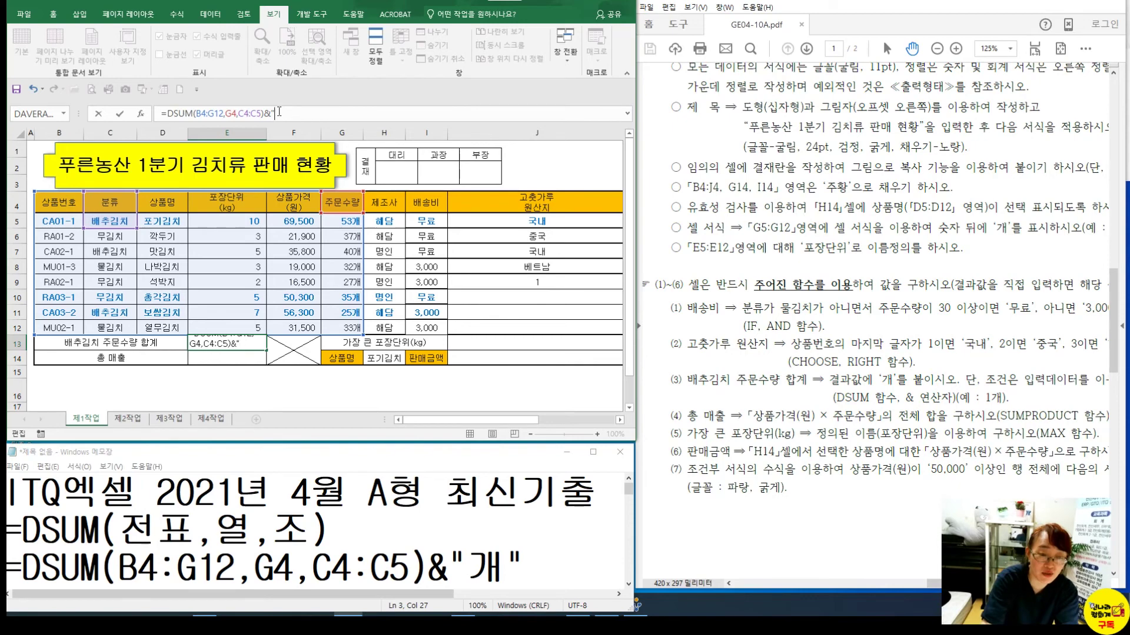
{"action": "type", "text": "\""}
{"action": "key", "text": "Return"}
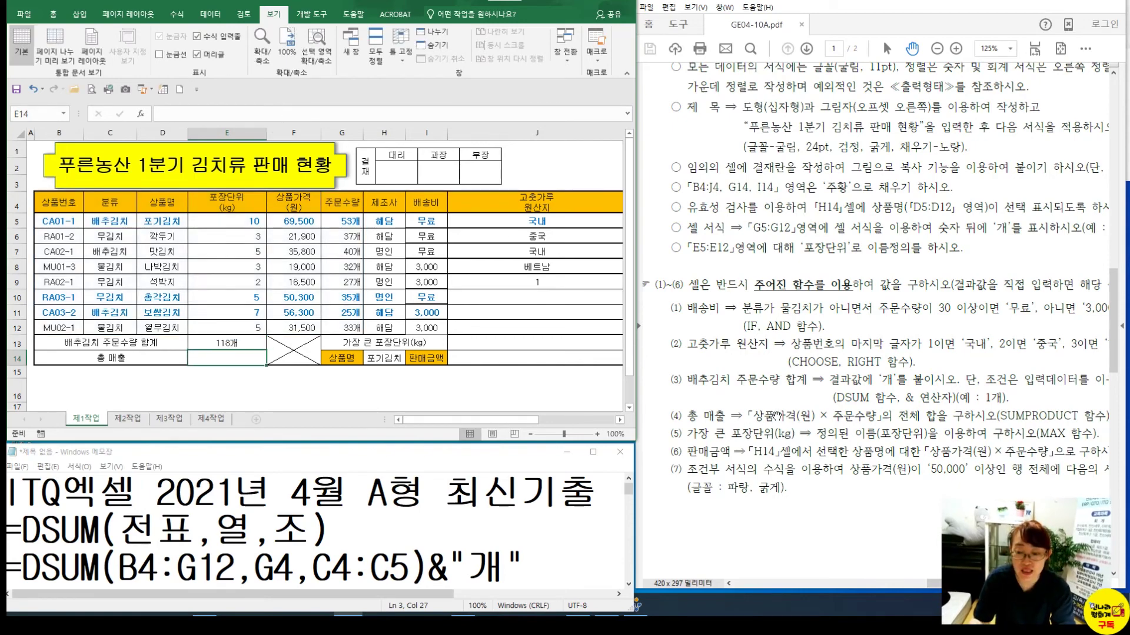
{"action": "left_click", "coordinate": [373, 529]}
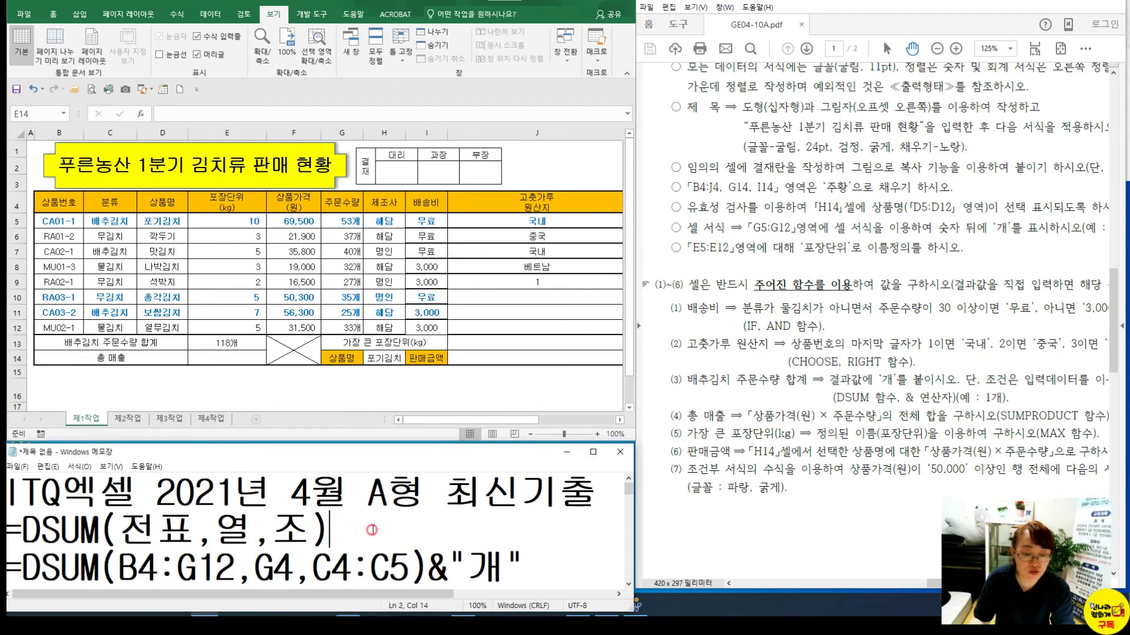
Note the syntax =SUMPRODUCT(범위,범위) under the title and start a formula in E14
{"action": "key", "text": "Return"}
{"action": "key", "text": "Return"}
{"action": "key", "text": "Return"}
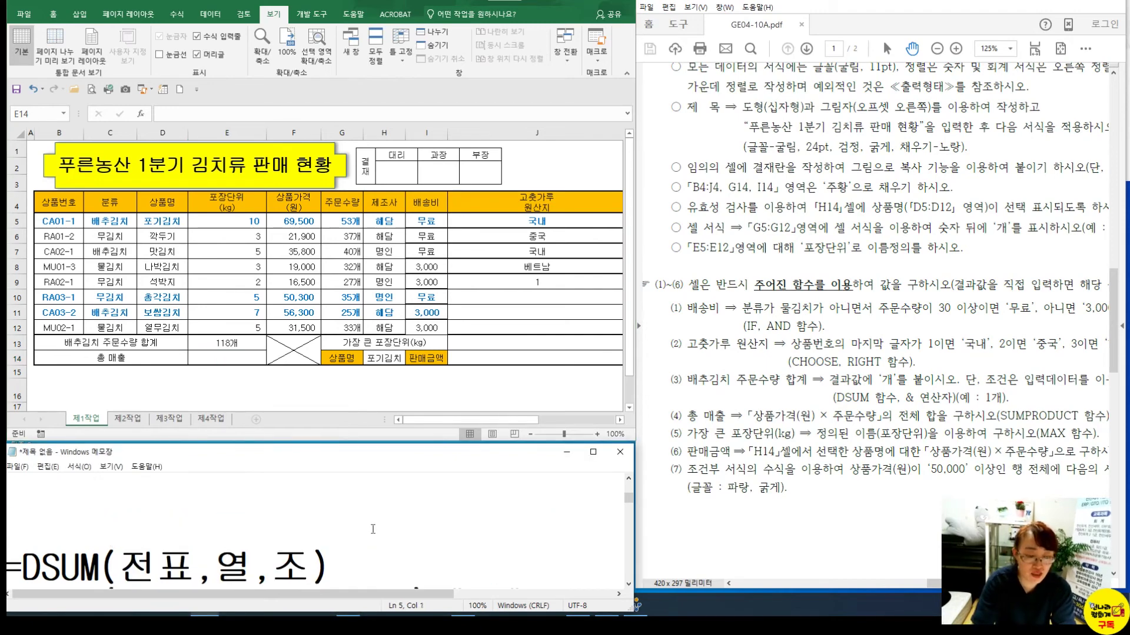
{"action": "scroll", "coordinate": [278, 522], "scroll_direction": "up", "scroll_amount": 2}
{"action": "left_click", "coordinate": [80, 531]}
{"action": "type", "text": "=ㄴ"}
{"action": "key", "text": "BackSpace"}
{"action": "key", "text": "Hangul"}
{"action": "type", "text": "SUM"}
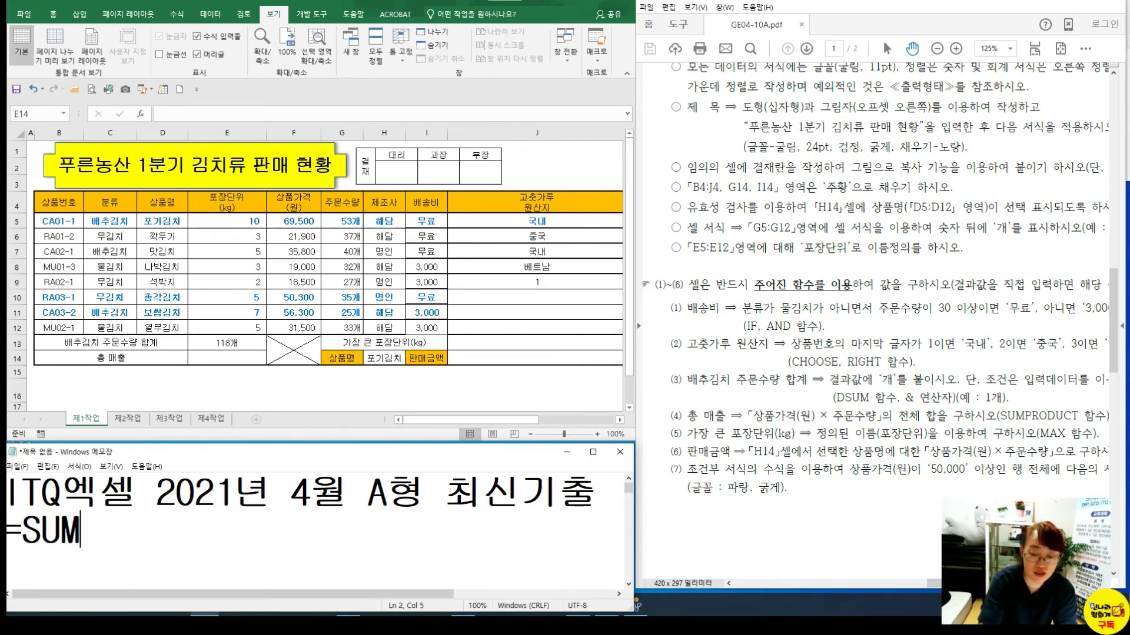
{"action": "type", "text": "PROU"}
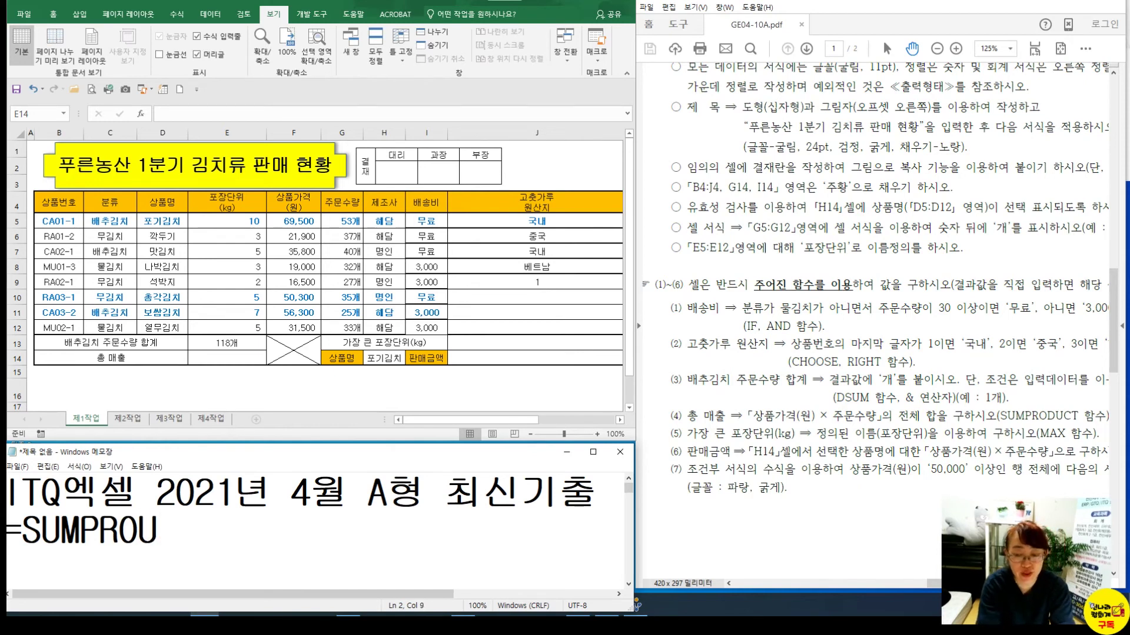
{"action": "key", "text": "BackSpace"}
{"action": "type", "text": "DUCT"}
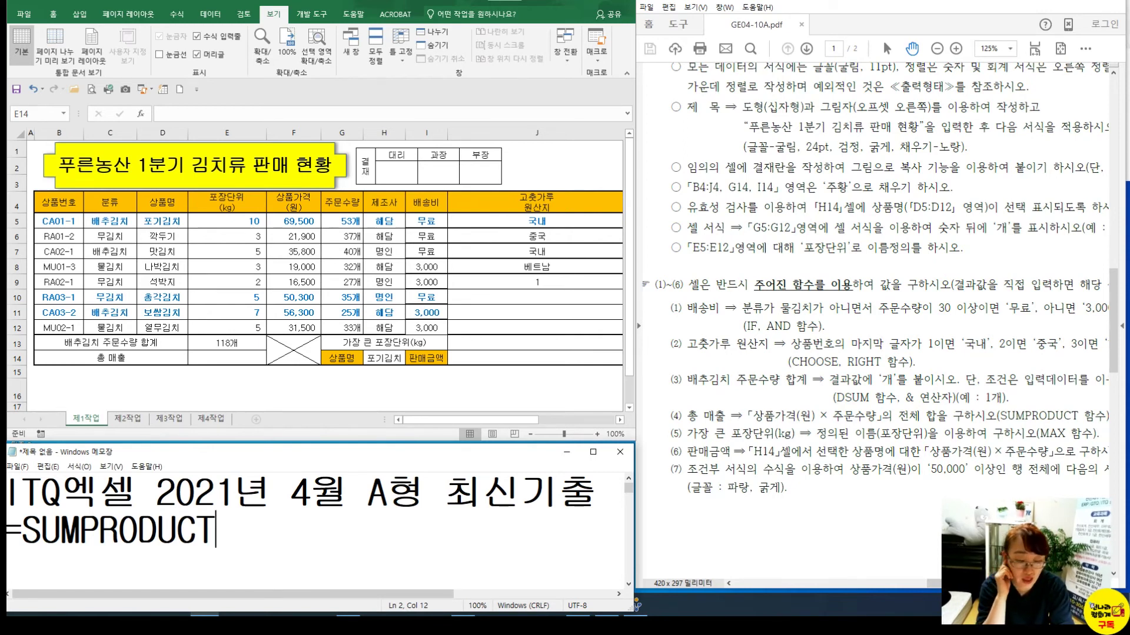
{"action": "type", "text": "(범위,"}
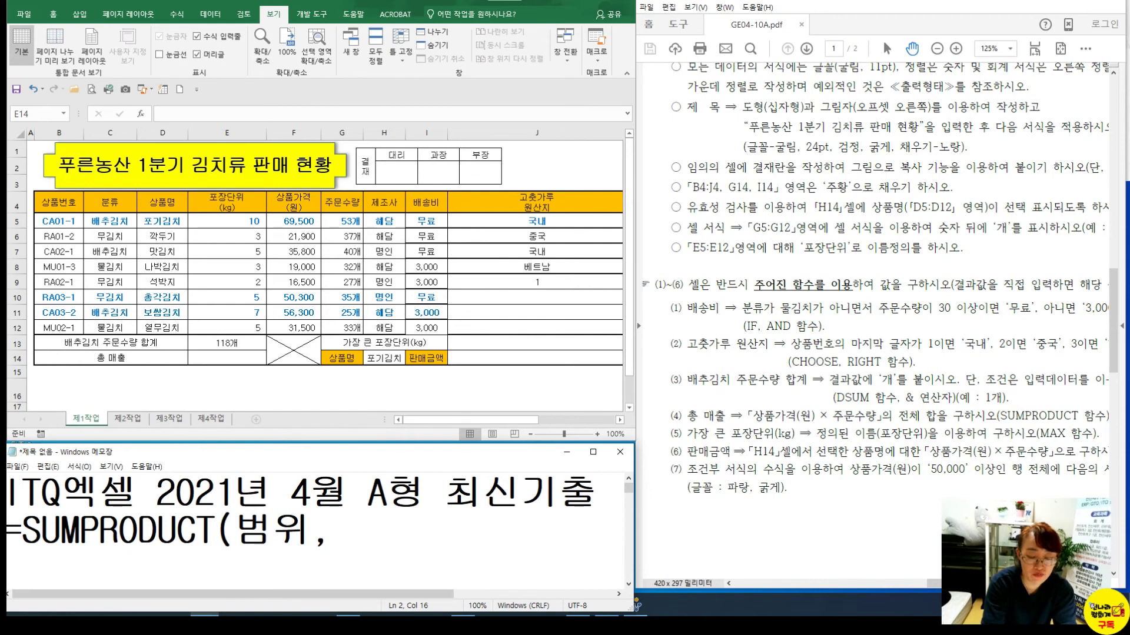
{"action": "type", "text": "범위)"}
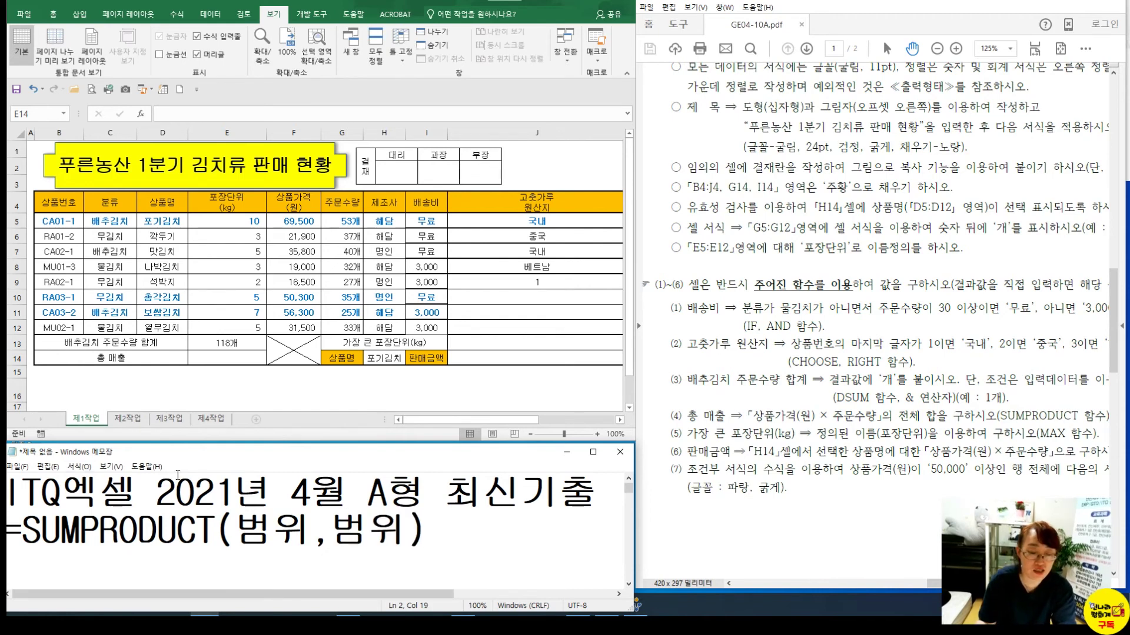
{"action": "left_click", "coordinate": [227, 357]}
{"action": "type", "text": "=ㄴ₩"}
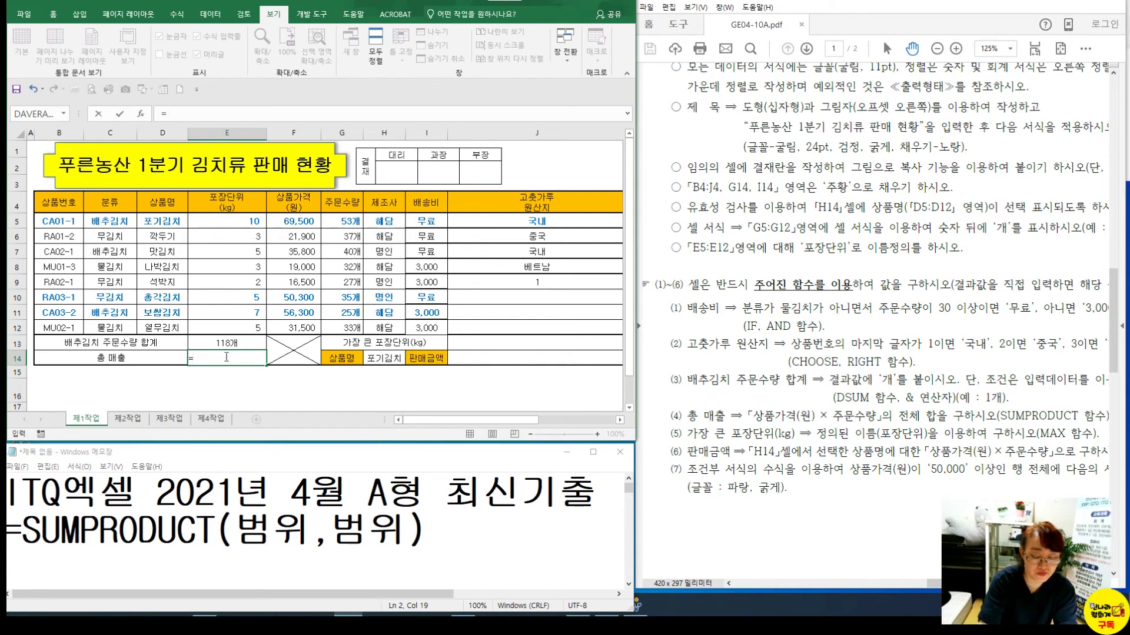
{"action": "type", "text": "SUMP"}
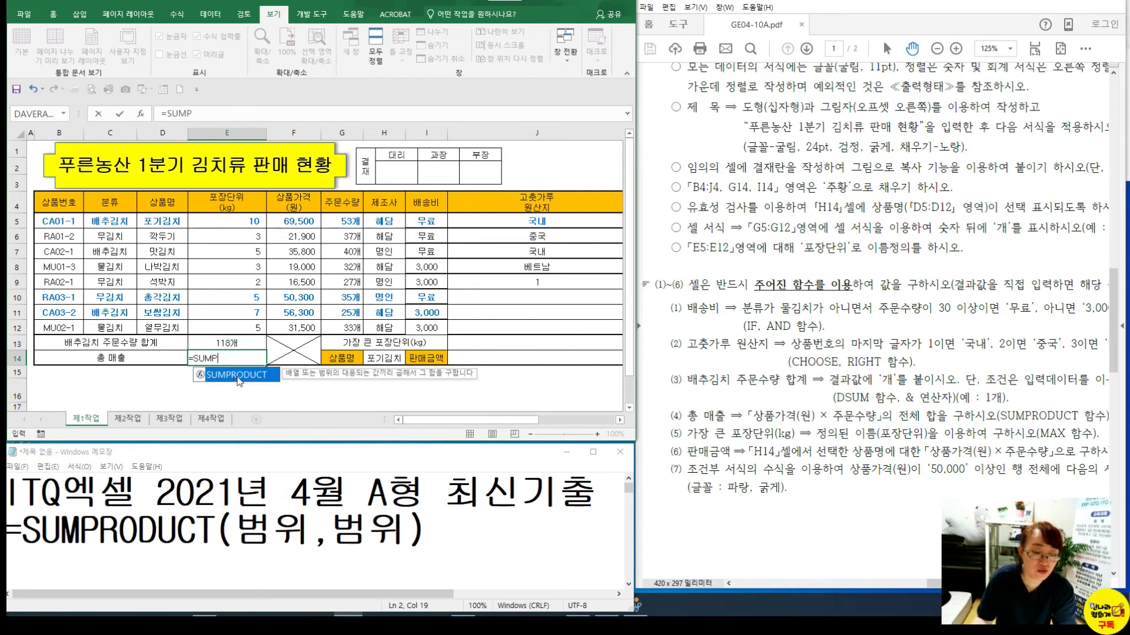
Enter =SUMPRODUCT(F5:F12,G5:G12) in E14 for total sales
{"action": "double_click", "coordinate": [238, 377]}
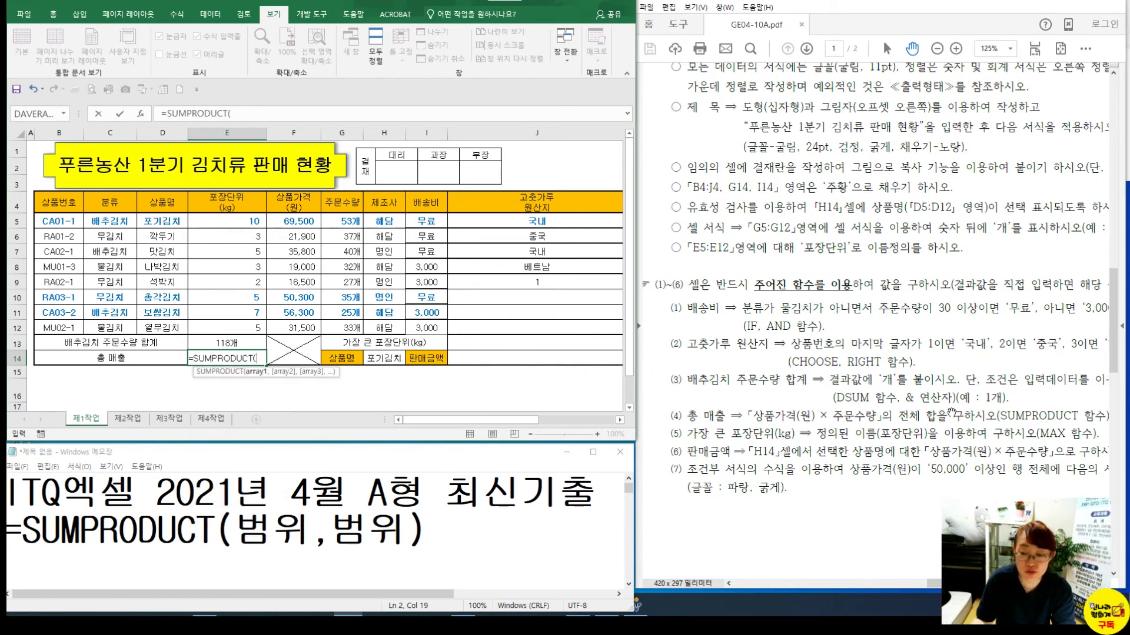
{"action": "left_click_drag", "start_coordinate": [294, 226], "coordinate": [302, 326]}
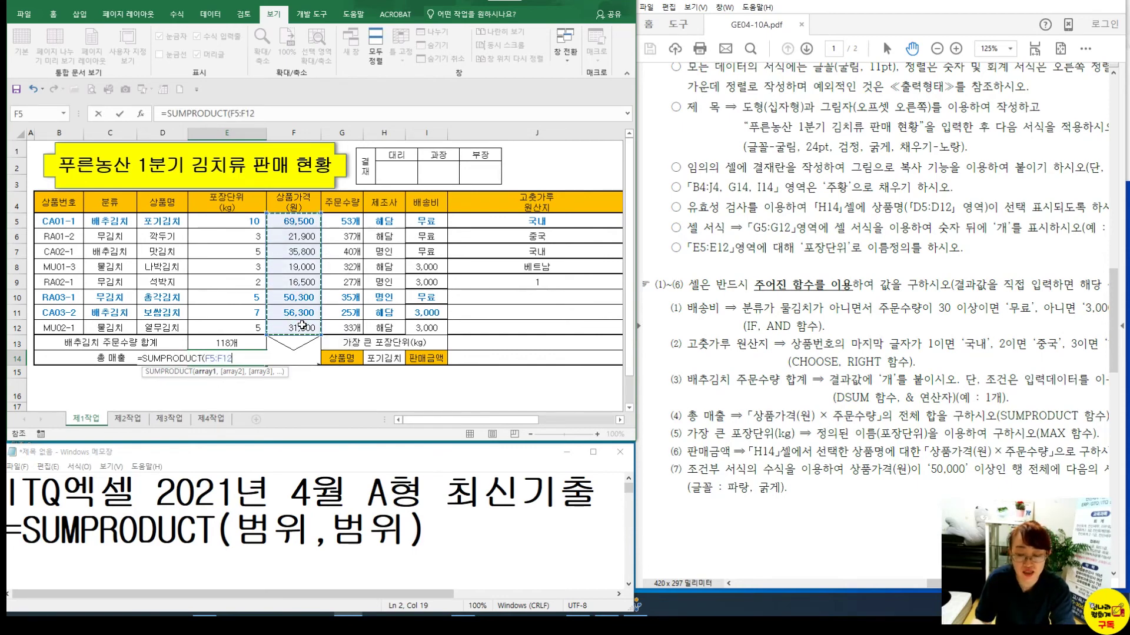
{"action": "type", "text": ","}
{"action": "left_click_drag", "start_coordinate": [351, 223], "coordinate": [353, 327]}
{"action": "key", "text": "Return"}
{"action": "left_click_drag", "start_coordinate": [294, 222], "coordinate": [348, 282]}
Apply Comma Style to E14 so the total reads 11,186,800
{"action": "left_click", "coordinate": [227, 358]}
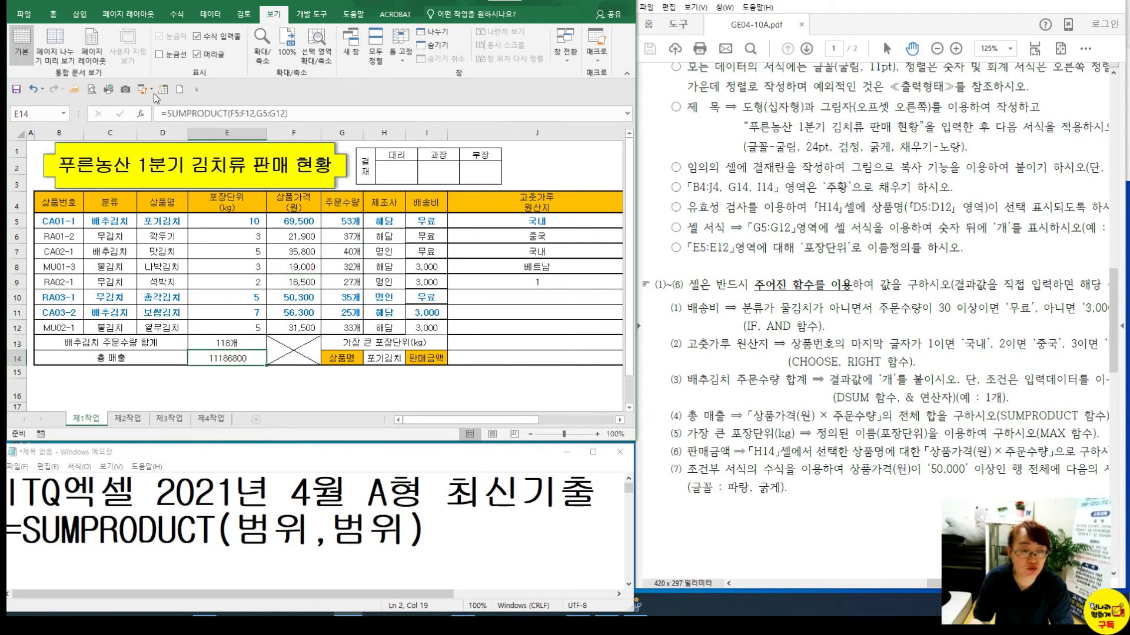
{"action": "left_click", "coordinate": [53, 14]}
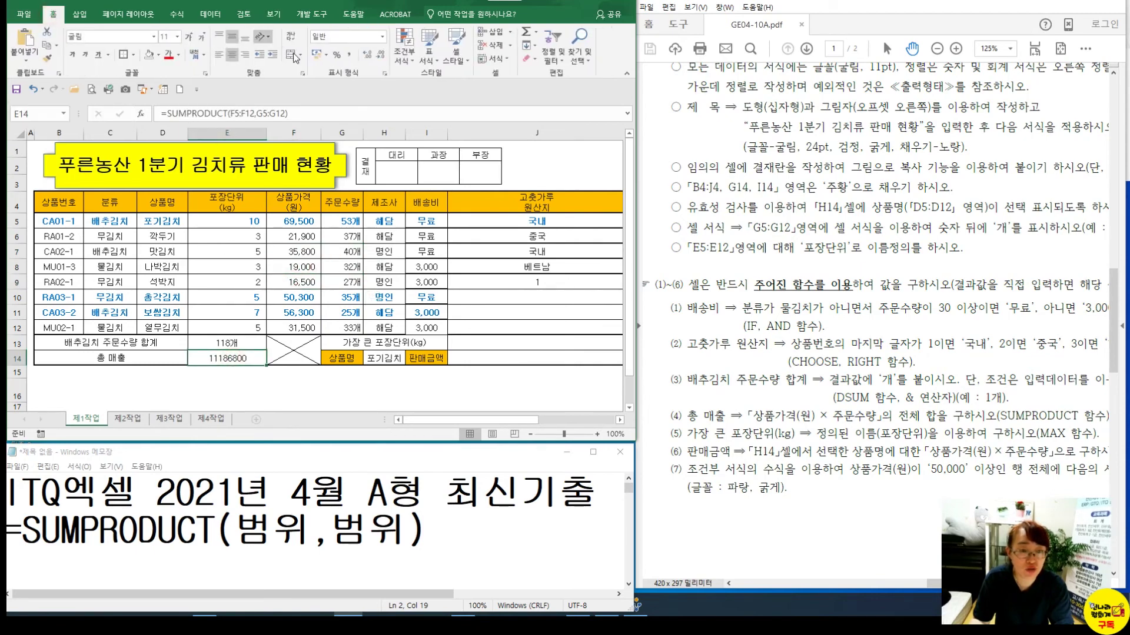
{"action": "left_click", "coordinate": [348, 56]}
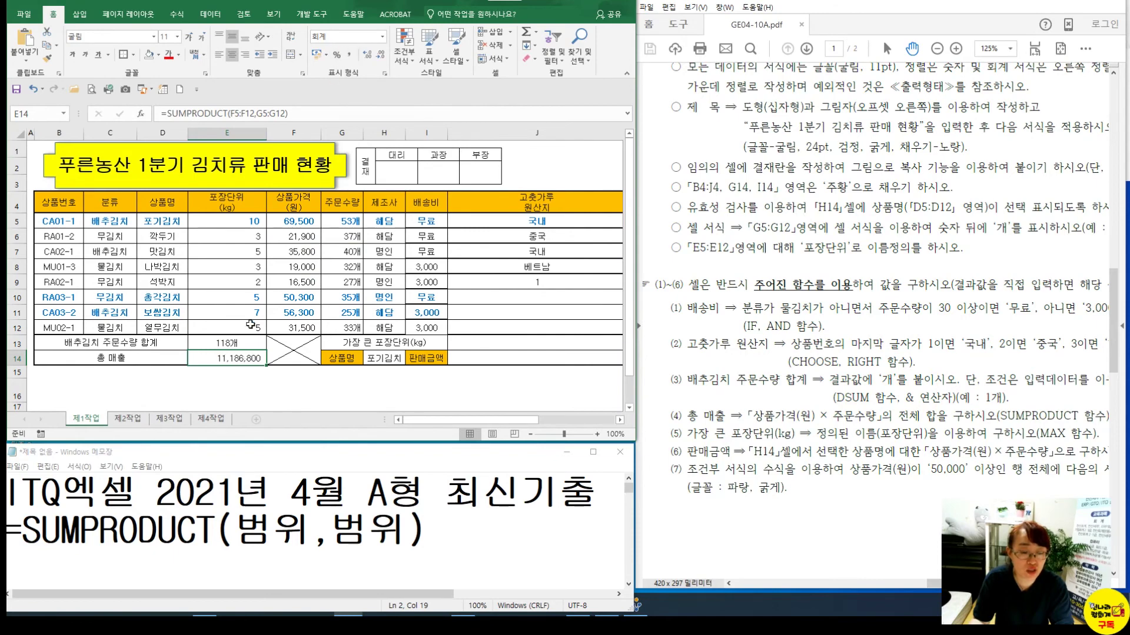
{"action": "left_click", "coordinate": [235, 346]}
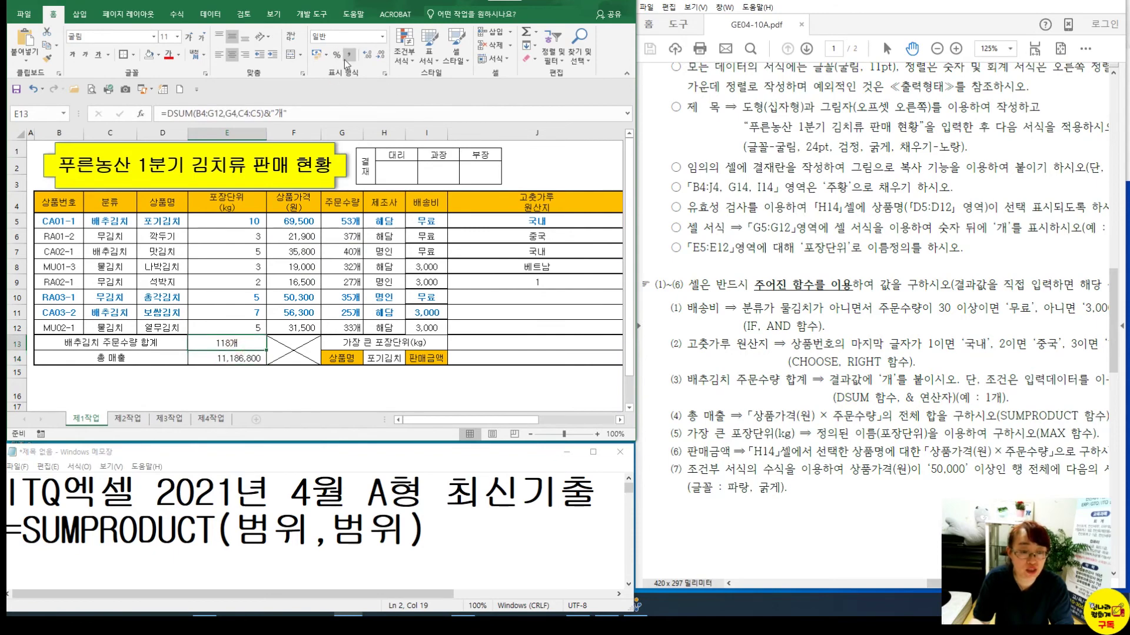
{"action": "left_click", "coordinate": [219, 374]}
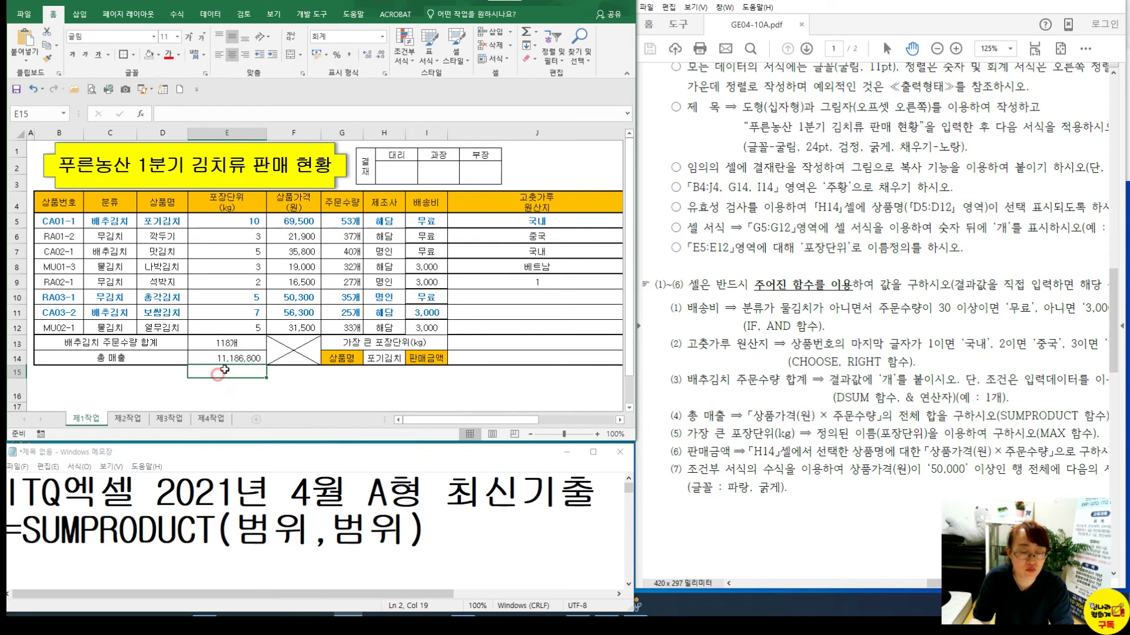
Fill J5's origin-country formula down through J12
{"action": "left_click", "coordinate": [479, 328]}
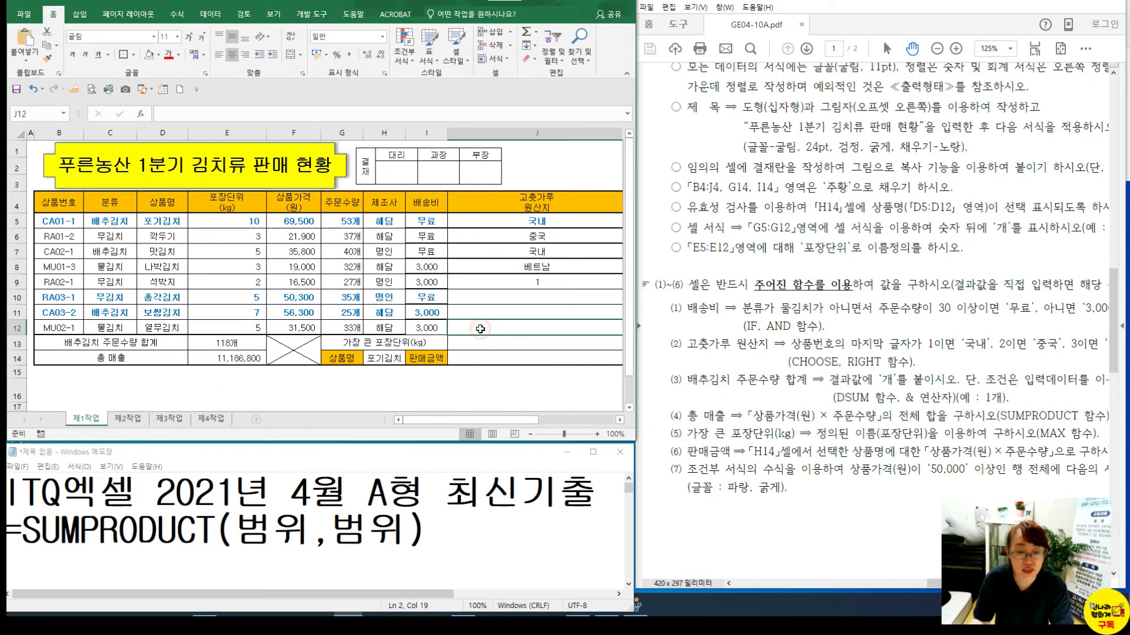
{"action": "left_click", "coordinate": [530, 222]}
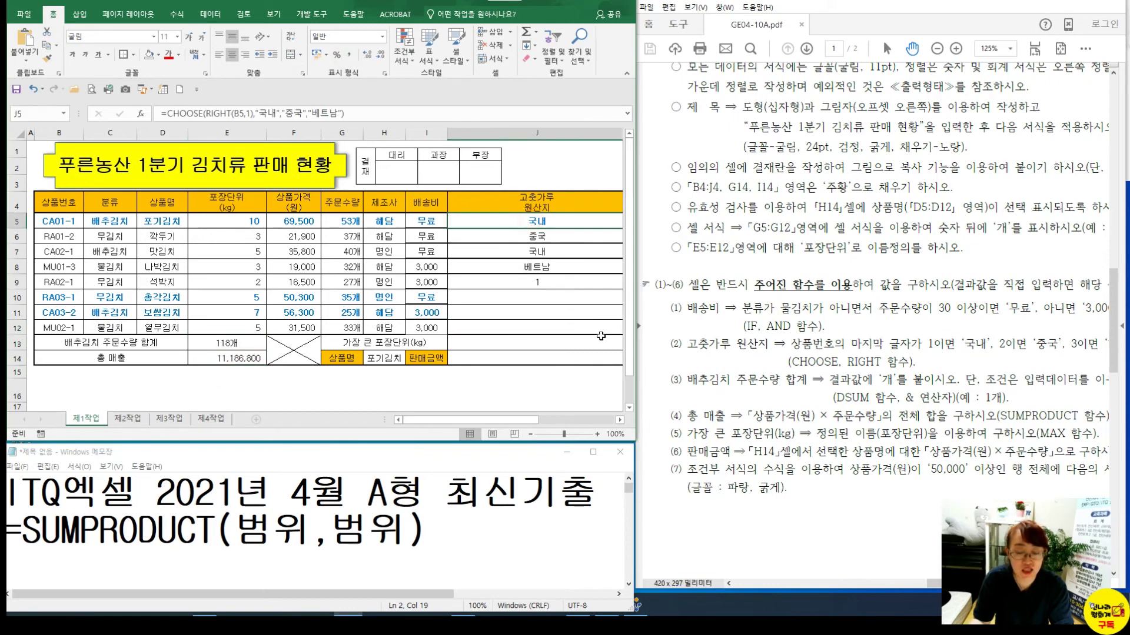
{"action": "left_click", "coordinate": [619, 420]}
{"action": "left_click", "coordinate": [618, 421]}
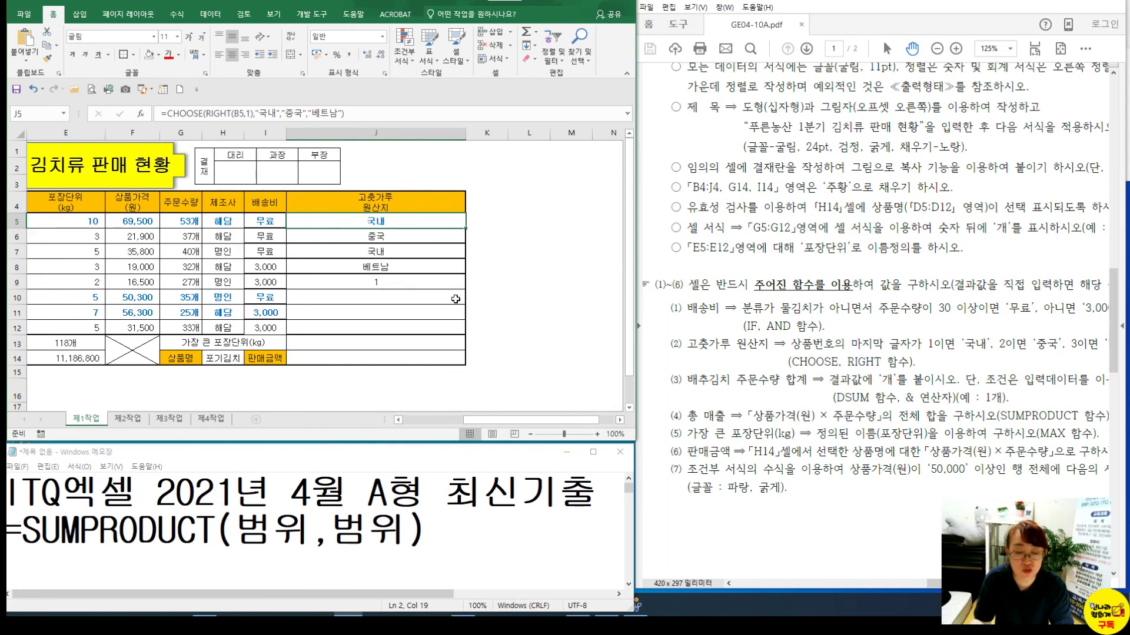
{"action": "left_click_drag", "start_coordinate": [465, 229], "coordinate": [465, 333]}
Enter =MAX(포장단위) in J13 over the packaging range to show 10
{"action": "left_click", "coordinate": [378, 347]}
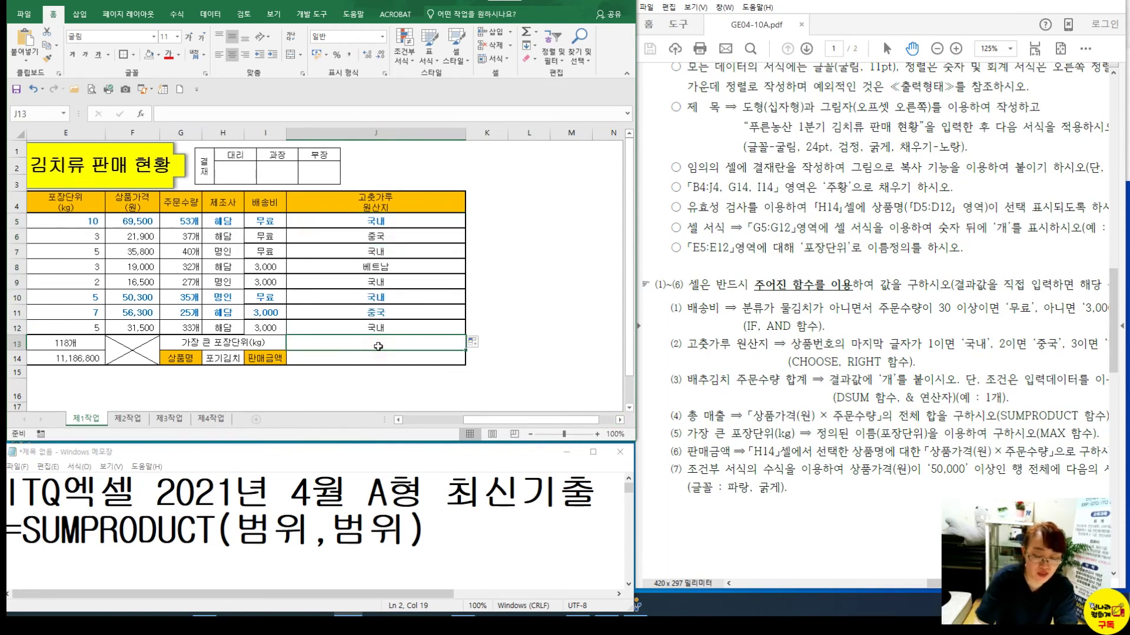
{"action": "type", "text": "=MAX("}
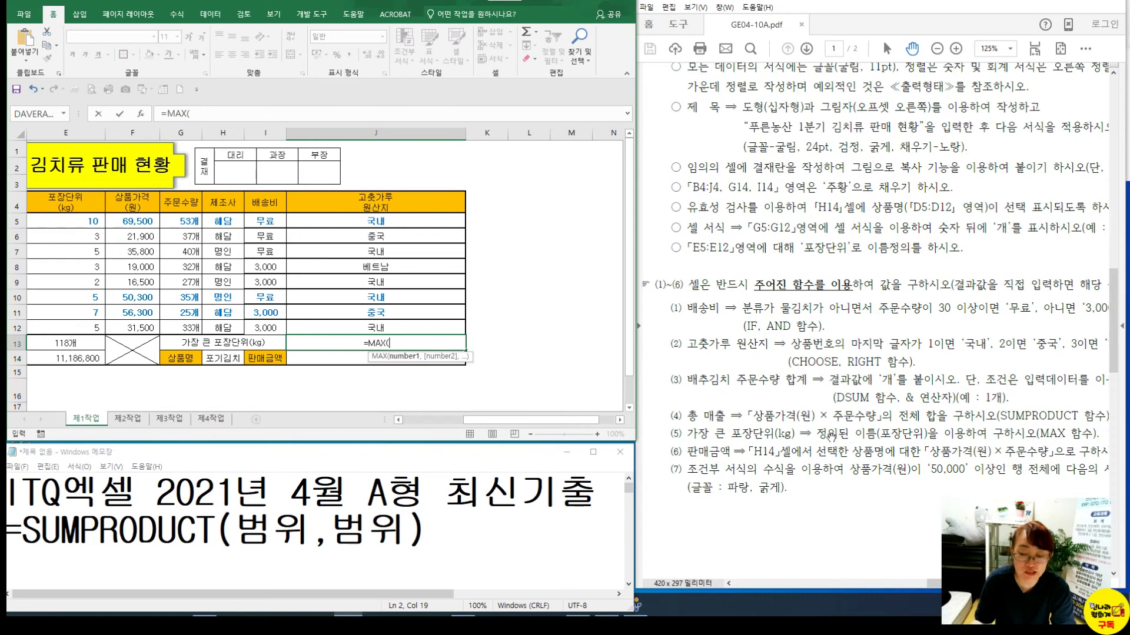
{"action": "left_click", "coordinate": [182, 282]}
{"action": "left_click_drag", "start_coordinate": [88, 225], "coordinate": [100, 324]}
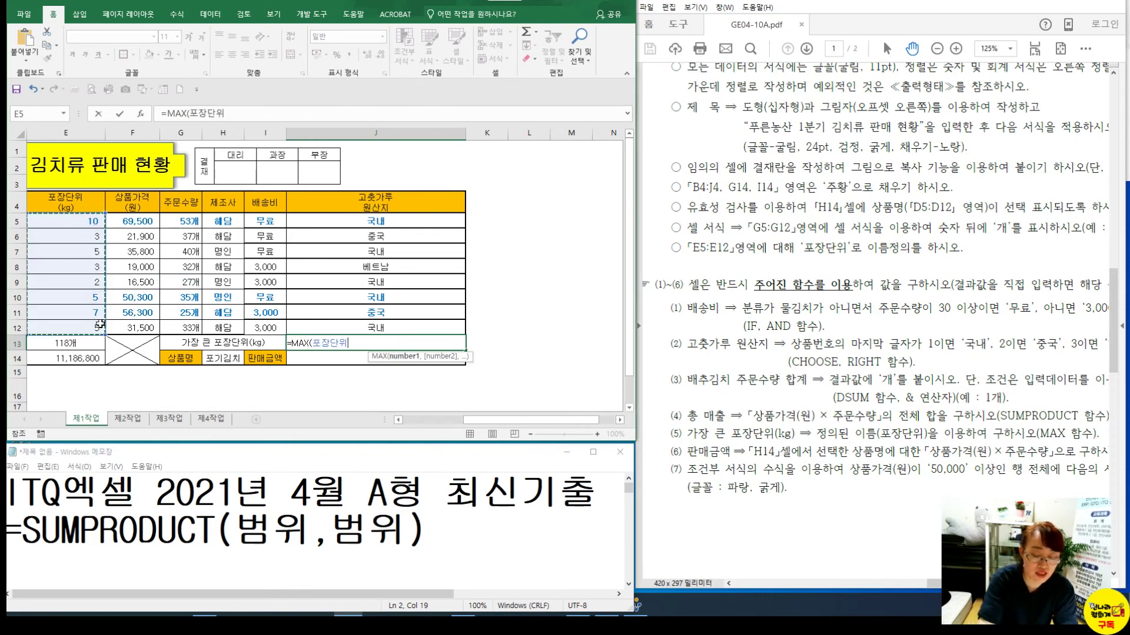
{"action": "type", "text": ")"}
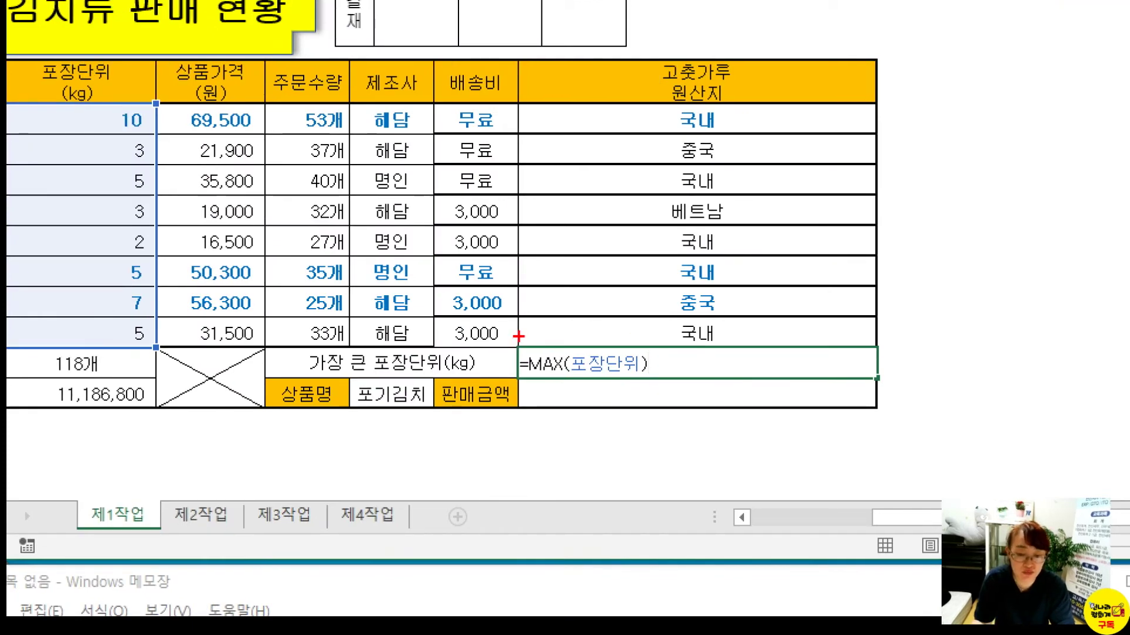
{"action": "left_click_drag", "start_coordinate": [519, 344], "coordinate": [692, 393]}
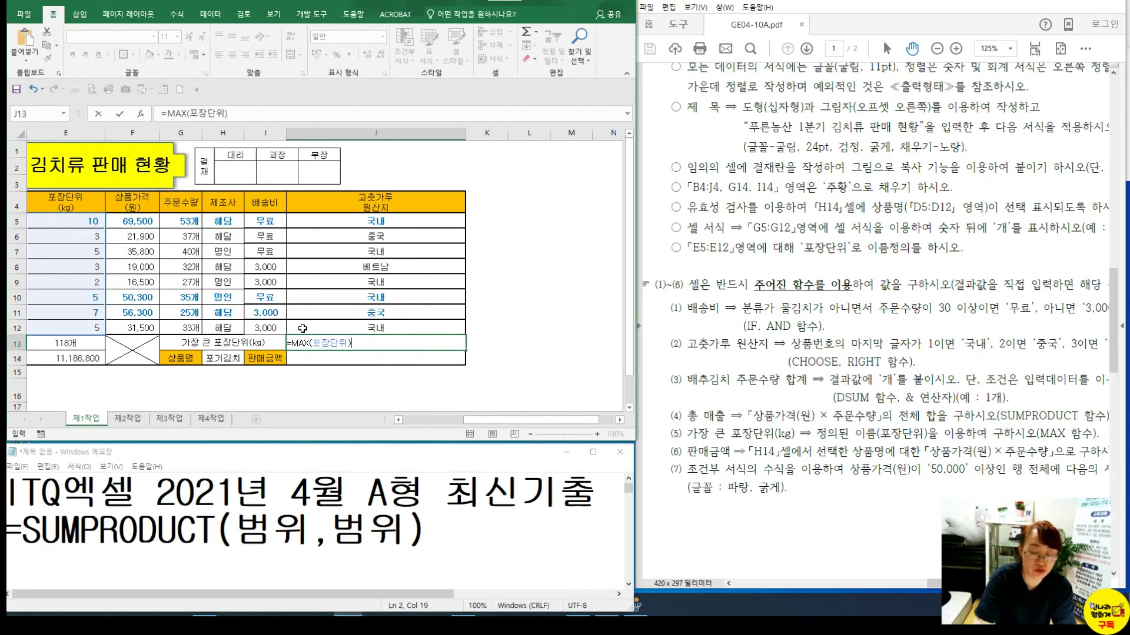
{"action": "key", "text": "Return"}
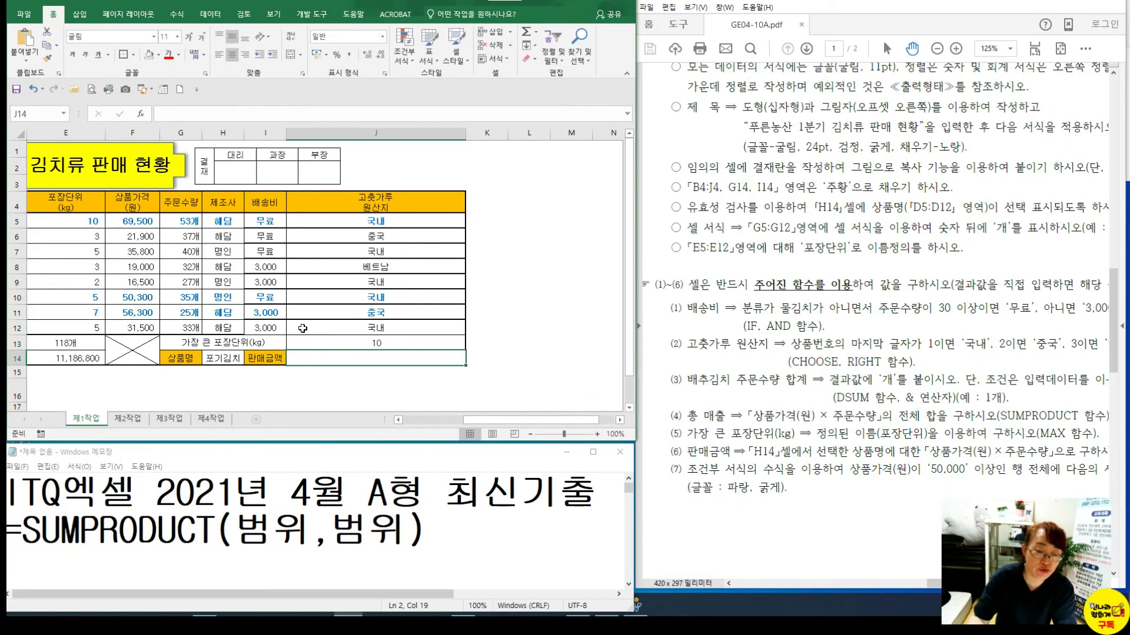
{"action": "left_click", "coordinate": [439, 543]}
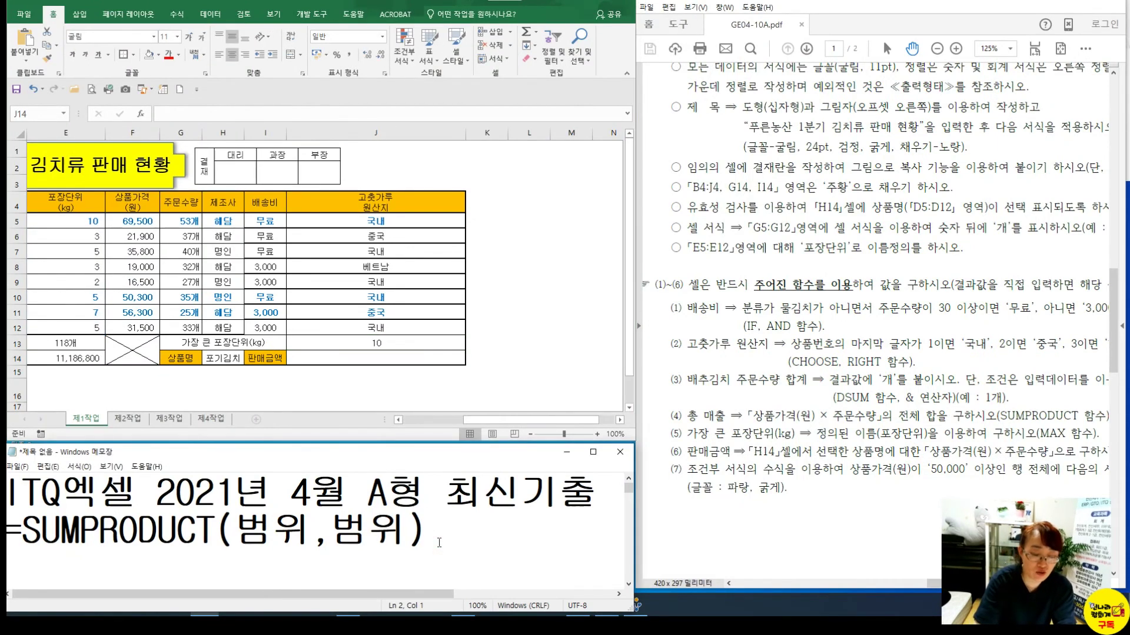
Add =SMALL(범위,1) as a new note line above the SUMPRODUCT line
{"action": "key", "text": "Return"}
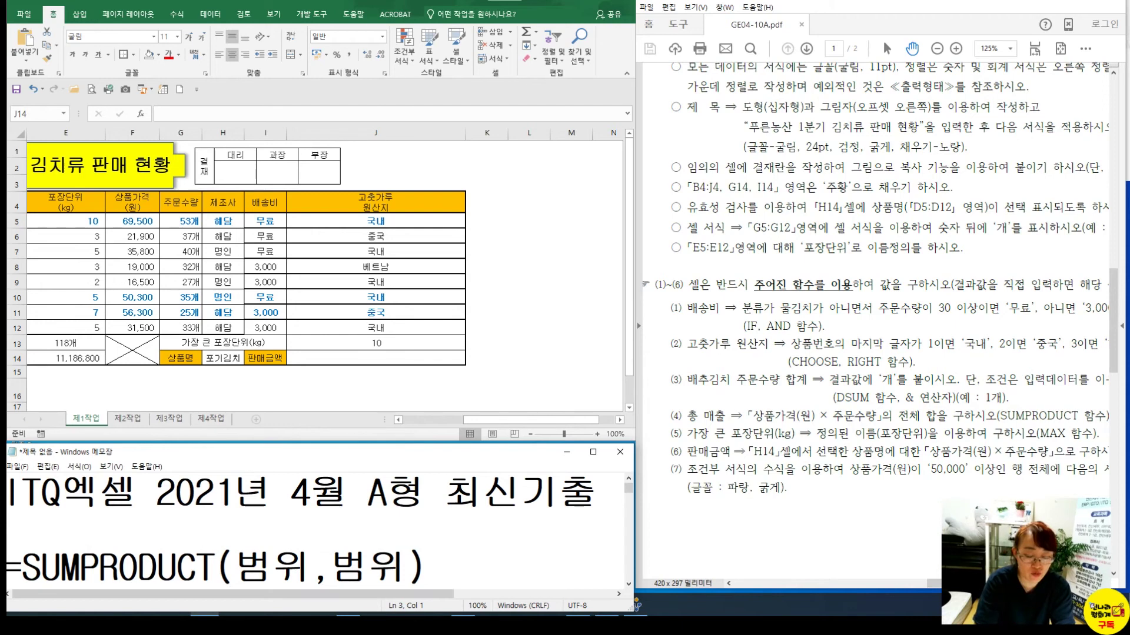
{"action": "type", "text": "=ㄴ"}
{"action": "key", "text": "Hangul"}
{"action": "key", "text": "BackSpace"}
{"action": "type", "text": "SMALL("}
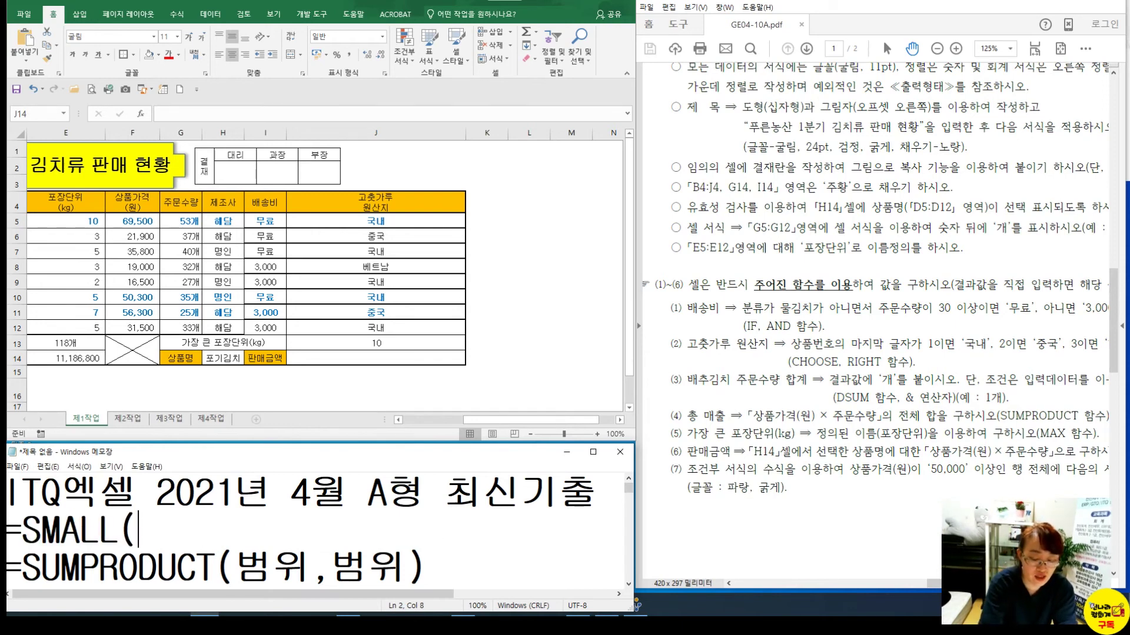
{"action": "type", "text": "범위,1)"}
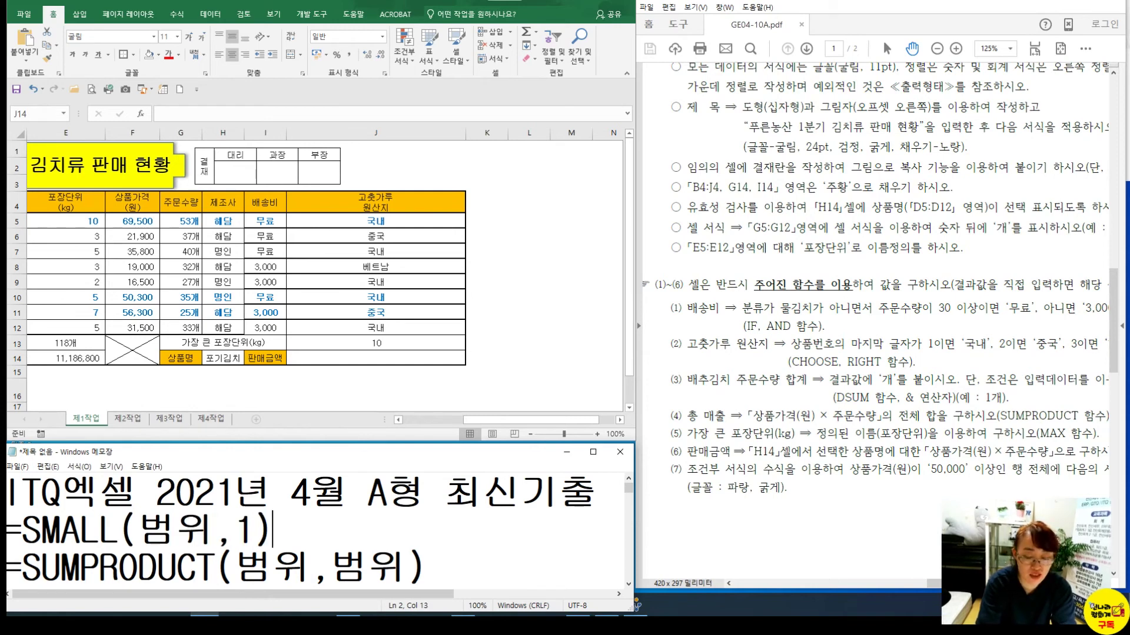
Add =LARGE(범위,2) on the next line of the notes
{"action": "key", "text": "Return"}
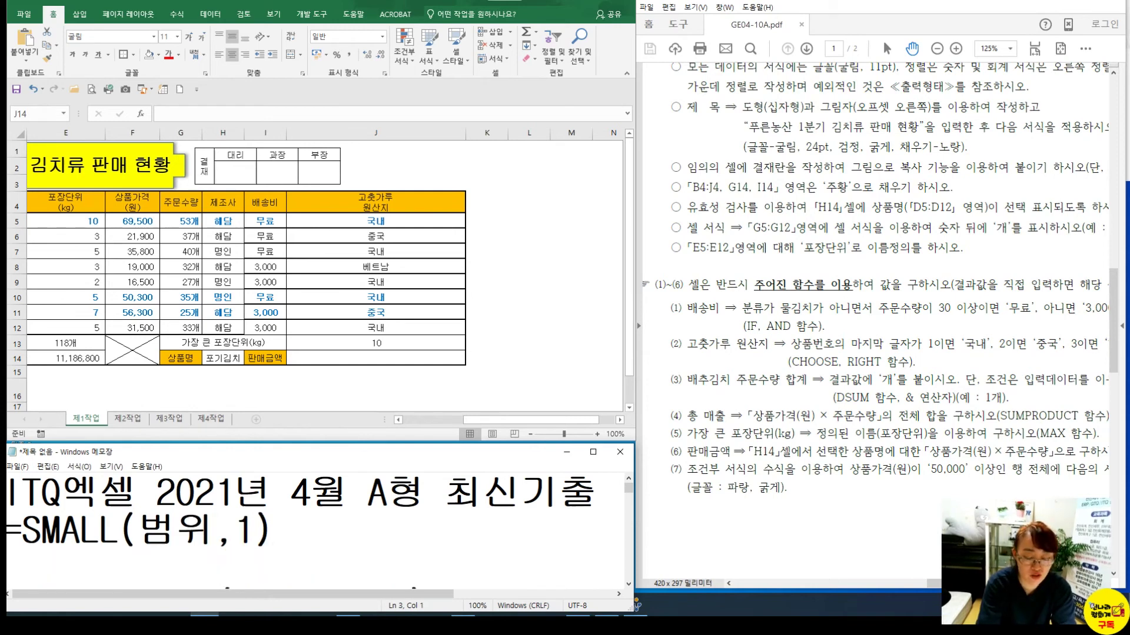
{"action": "type", "text": "=LARGE(범위,"}
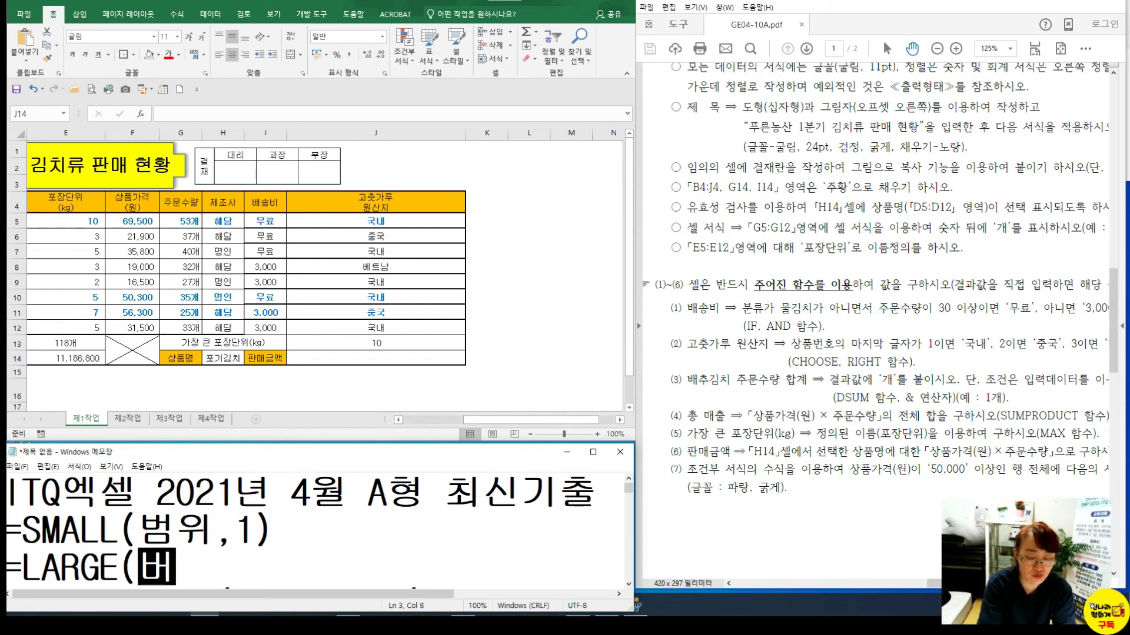
{"action": "type", "text": "2)"}
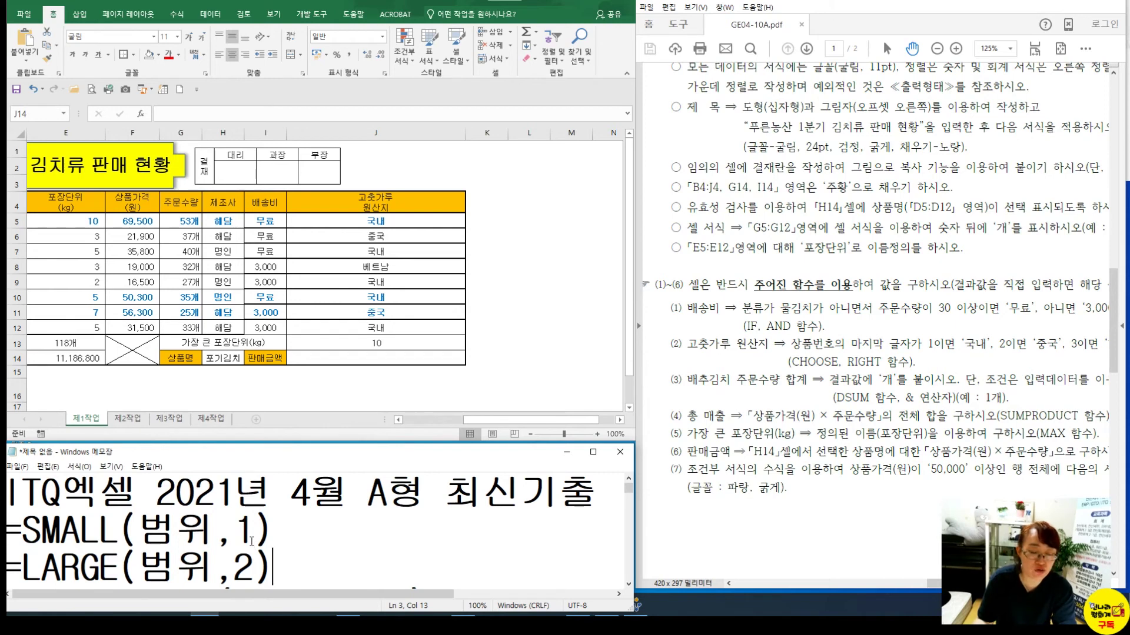
{"action": "left_click", "coordinate": [328, 361]}
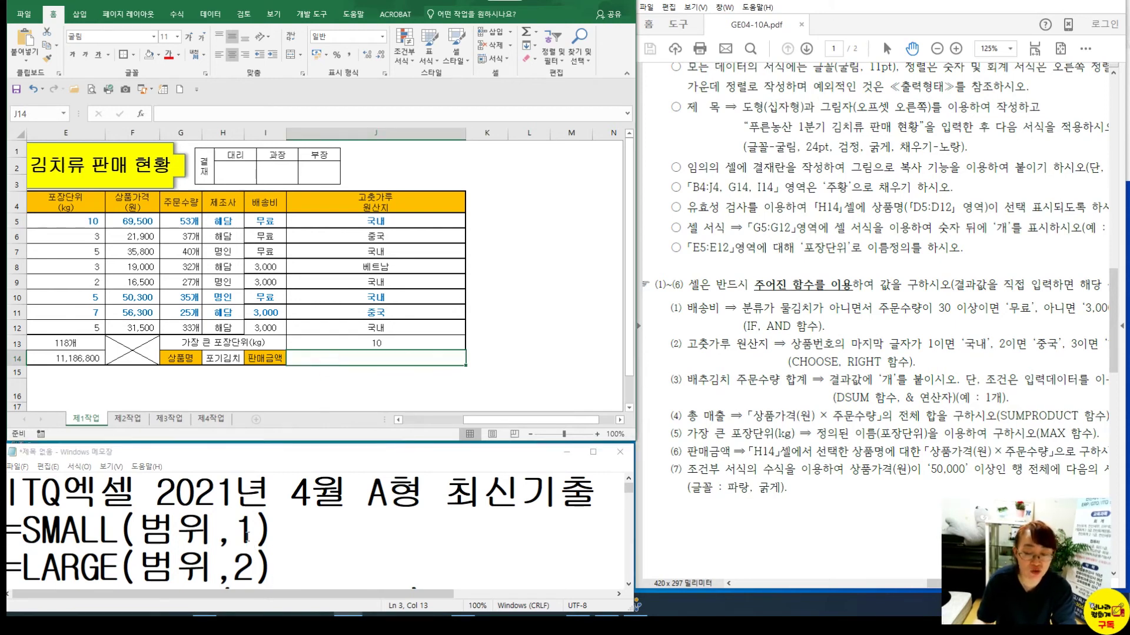
{"action": "left_click", "coordinate": [268, 526]}
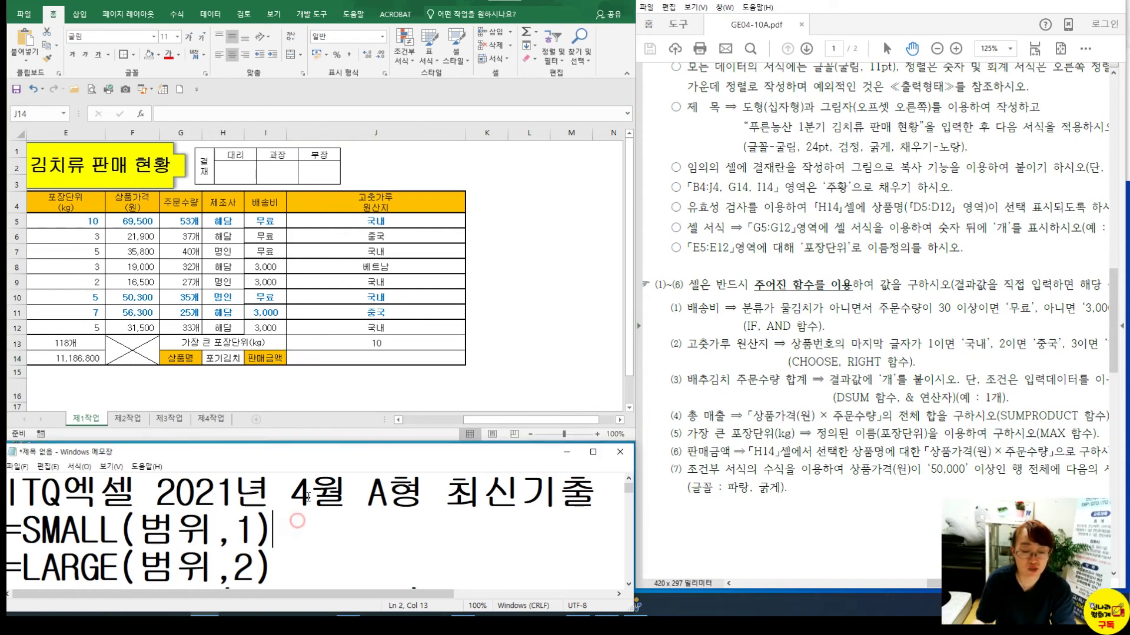
{"action": "left_click", "coordinate": [335, 357]}
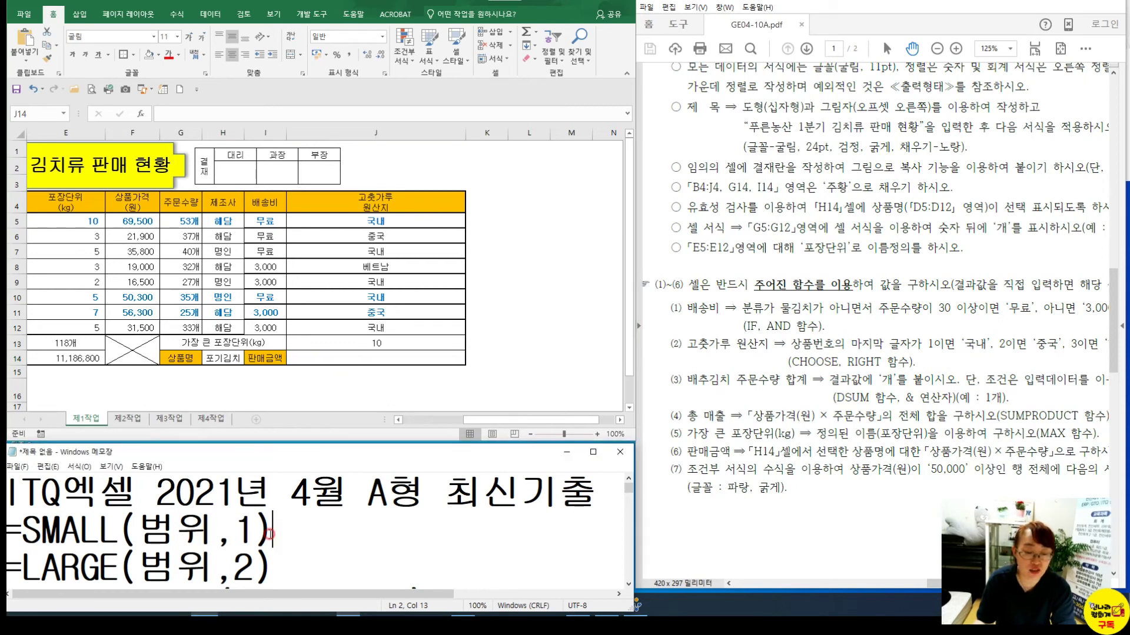
Enlarge Notepad and type =VLOOKUP(찾을값,범위,열번호,유형) on a new line under the title
{"action": "left_click_drag", "start_coordinate": [296, 445], "coordinate": [306, 243]}
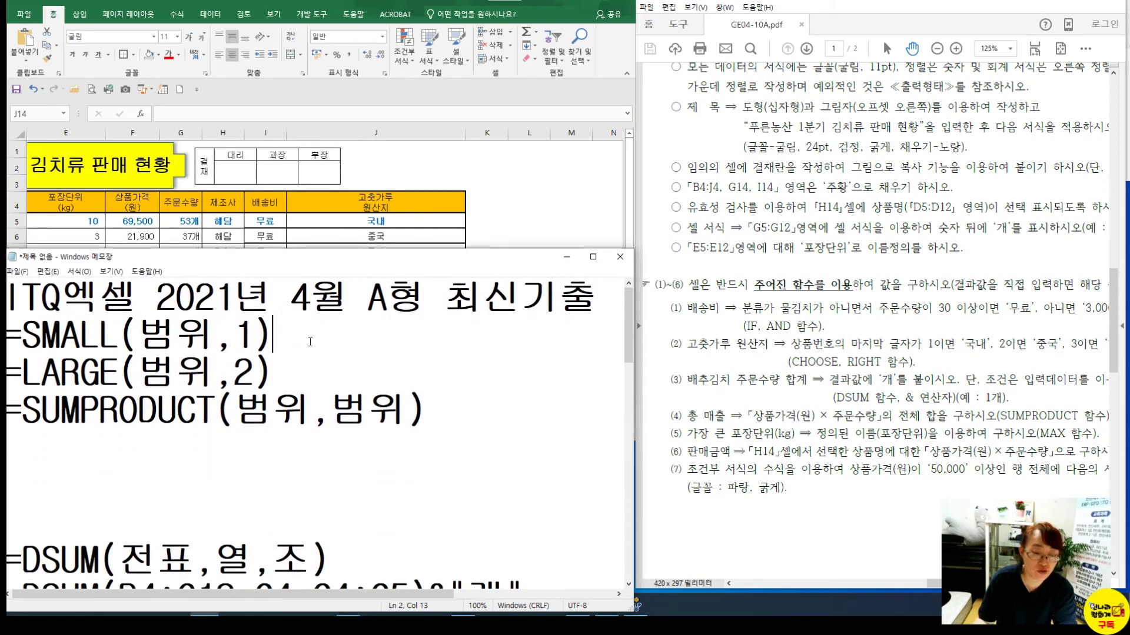
{"action": "key", "text": "Return"}
{"action": "key", "text": "Return"}
{"action": "key", "text": "Return"}
{"action": "key", "text": "Return"}
{"action": "key", "text": "Return"}
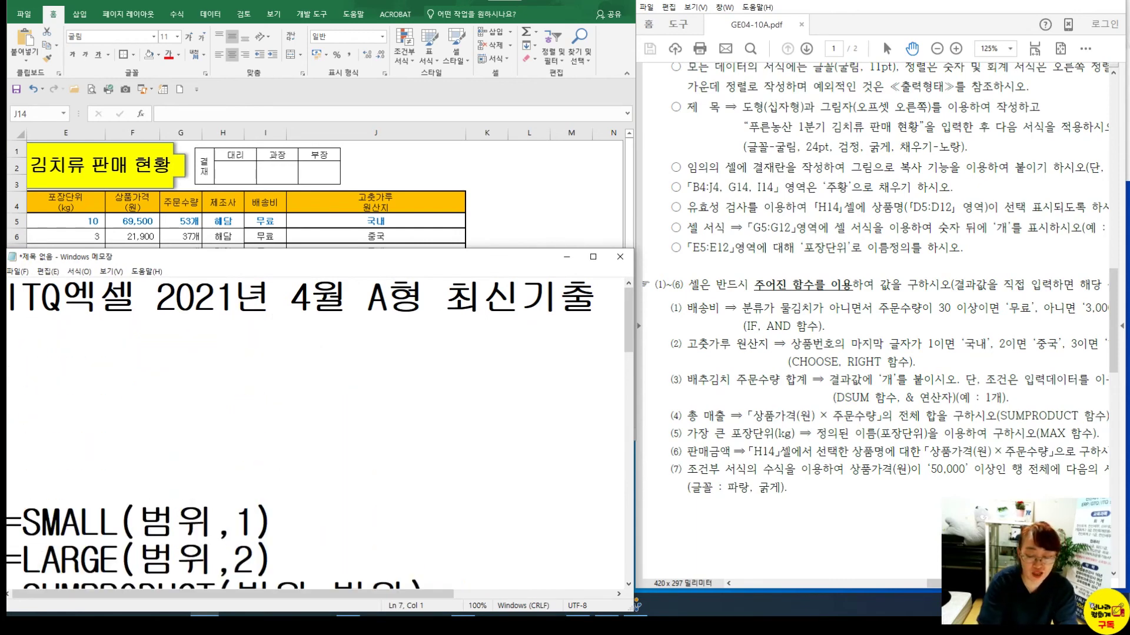
{"action": "type", "text": "="}
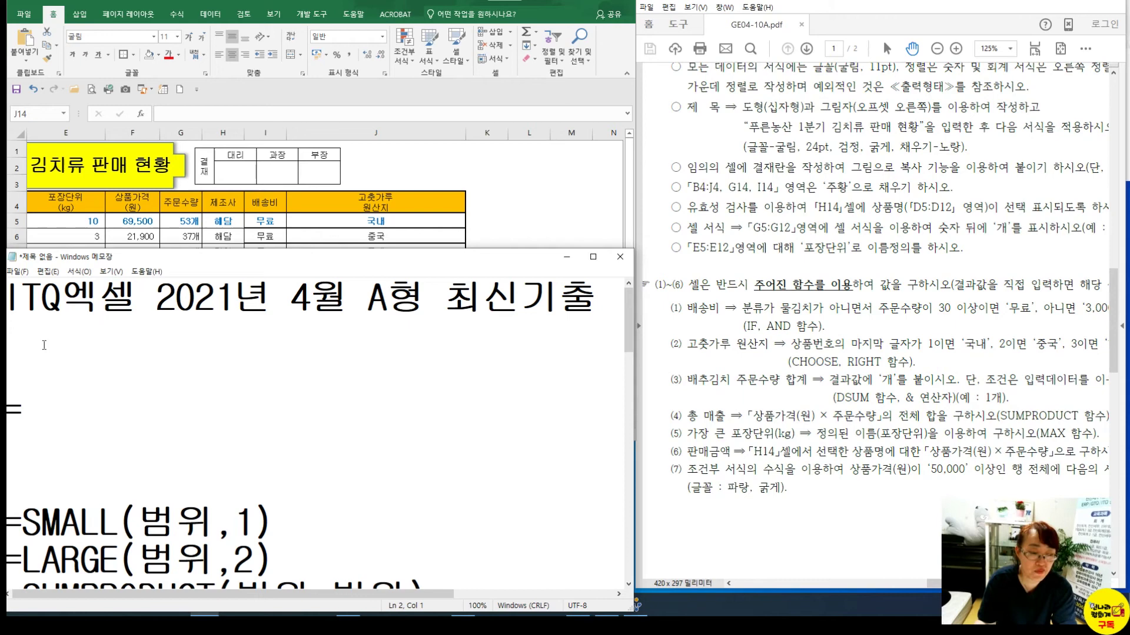
{"action": "scroll", "coordinate": [44, 348], "scroll_direction": "down", "scroll_amount": 2}
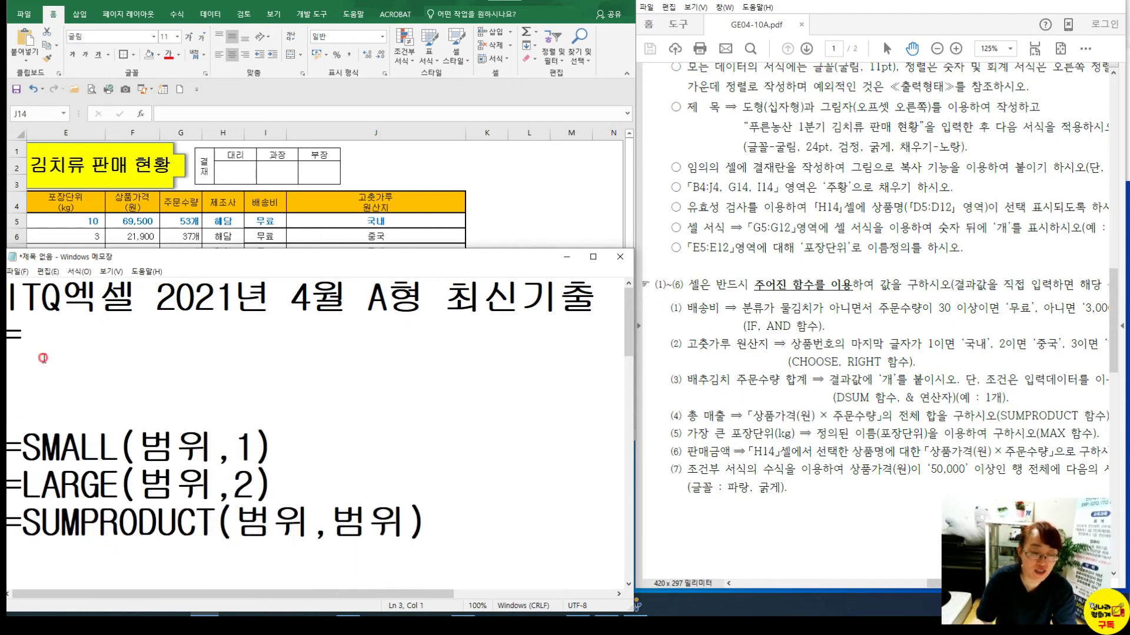
{"action": "key", "text": "Return"}
{"action": "key", "text": "Return"}
{"action": "key", "text": "Return"}
{"action": "key", "text": "Return"}
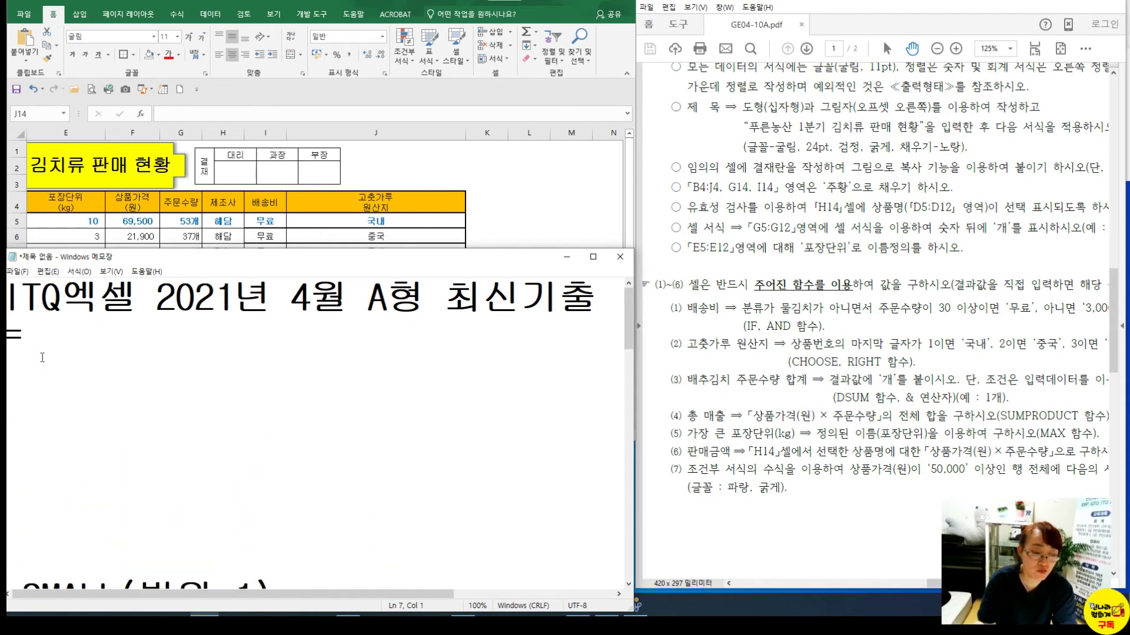
{"action": "left_click", "coordinate": [53, 326]}
{"action": "type", "text": "ㅍ"}
{"action": "key", "text": "BackSpace"}
{"action": "type", "text": "VLOOKUP"}
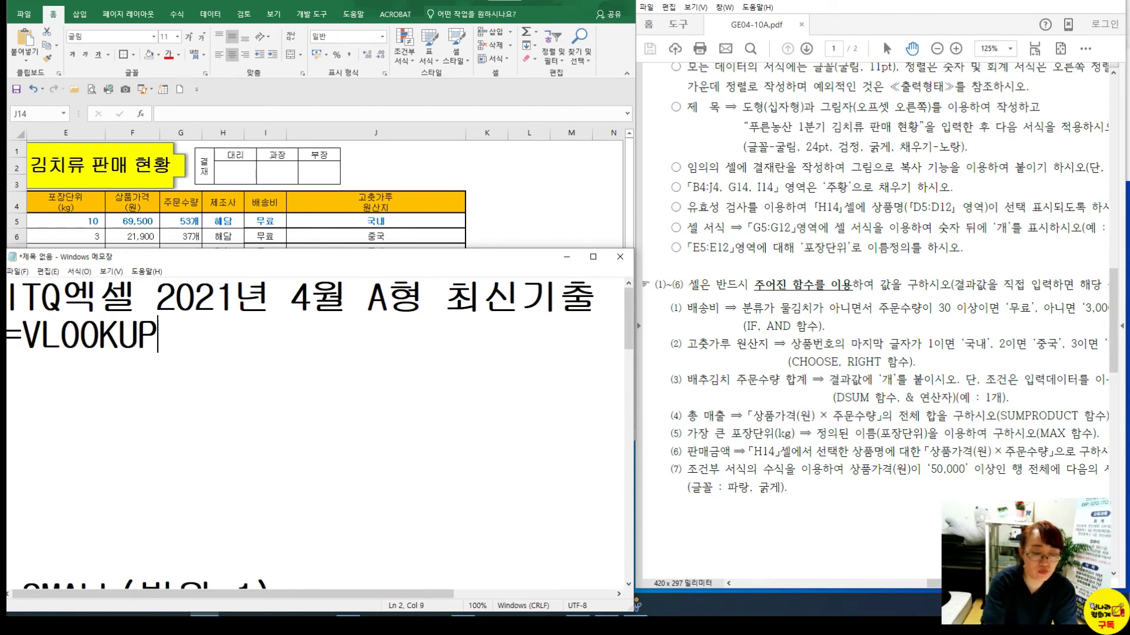
{"action": "type", "text": "(찾을"}
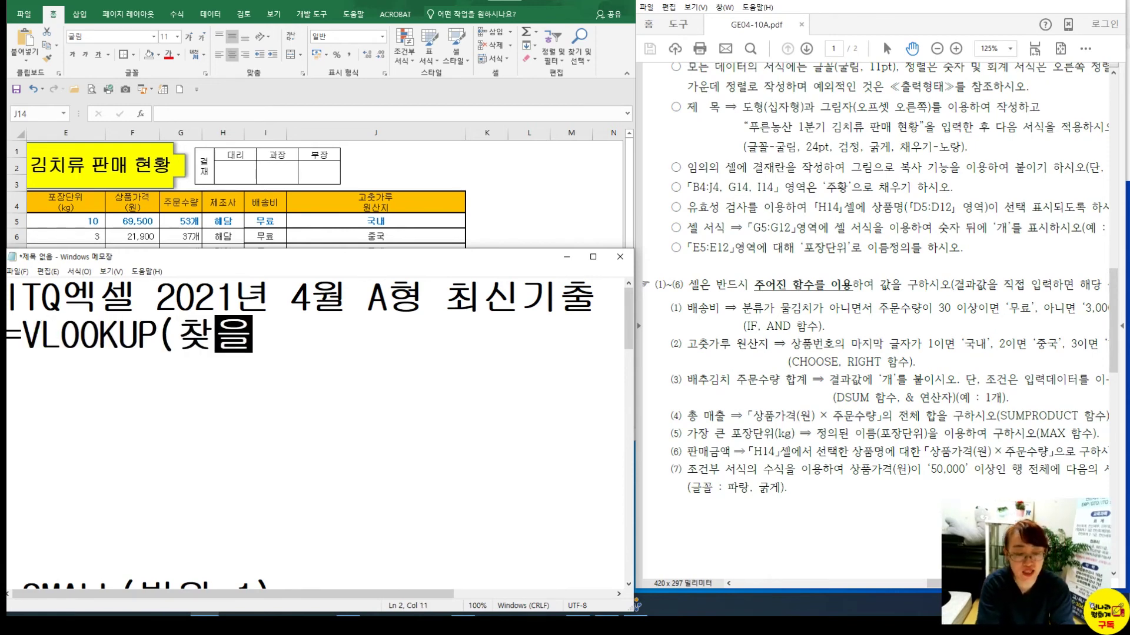
{"action": "type", "text": "갑,ㅡㅂ"}
{"action": "key", "text": "BackSpace"}
{"action": "key", "text": "BackSpace"}
{"action": "key", "text": "BackSpace"}
{"action": "key", "text": "BackSpace"}
{"action": "type", "text": "가ㅂㅅ,범위,열번"}
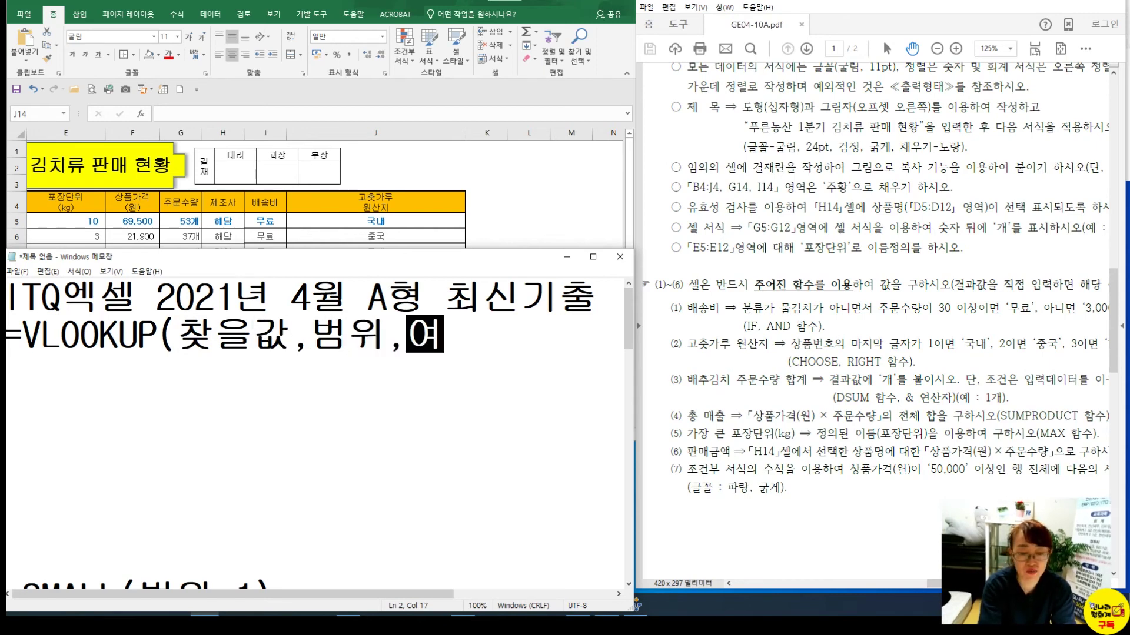
{"action": "type", "text": "호,유형)"}
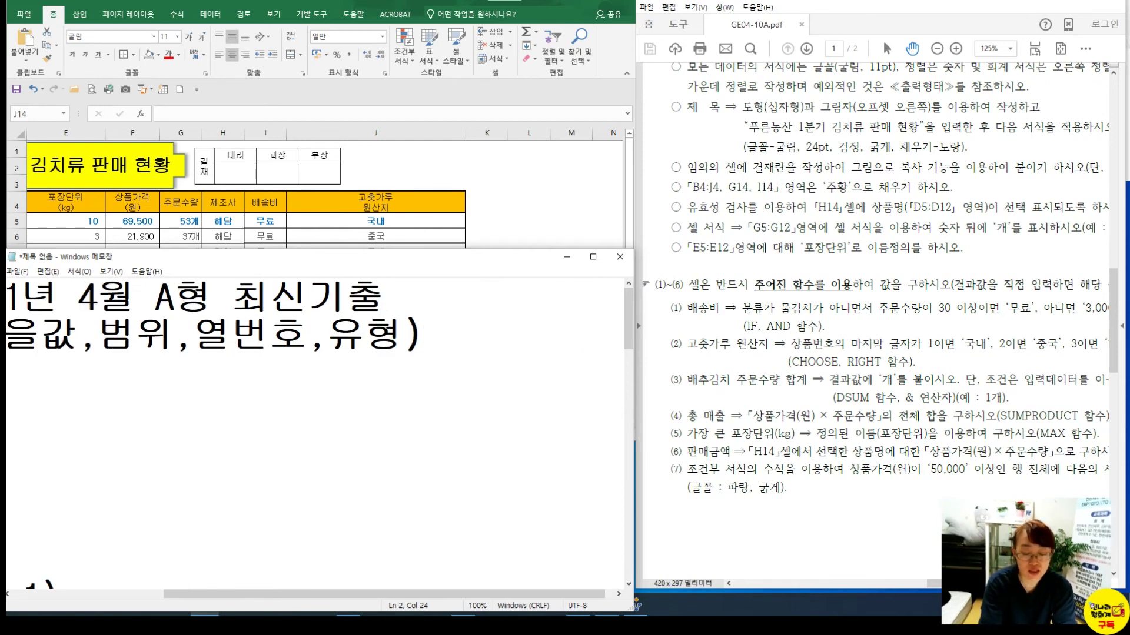
Replace the 찾을값 placeholder with H14 in the VLOOKUP note
{"action": "key", "text": "Home"}
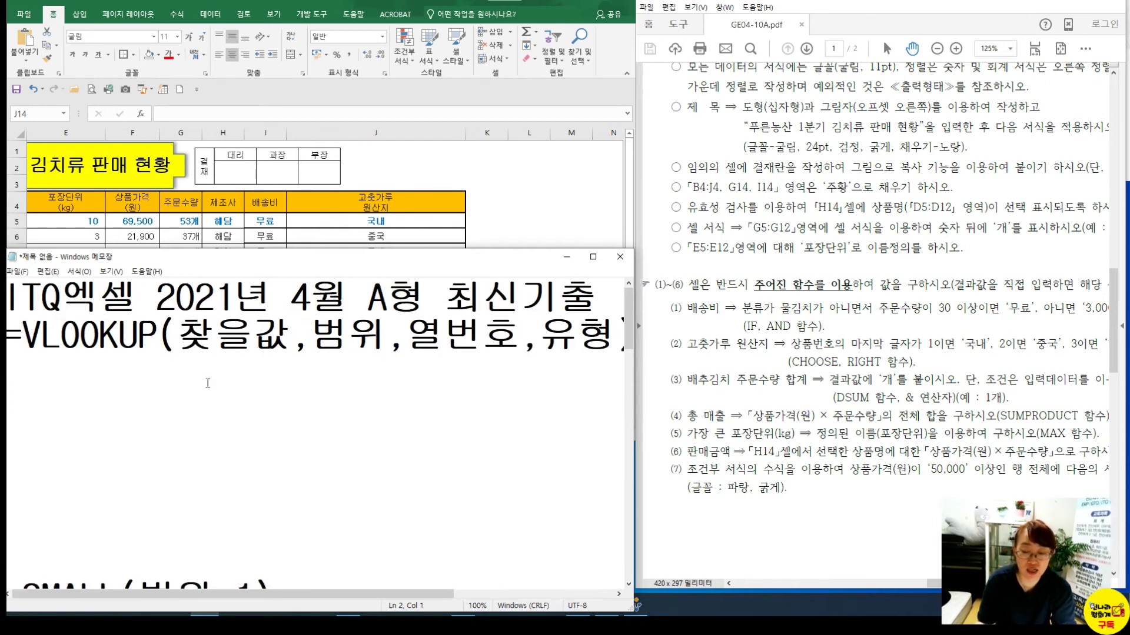
{"action": "left_click_drag", "start_coordinate": [176, 333], "coordinate": [281, 333]}
{"action": "type", "text": "H"}
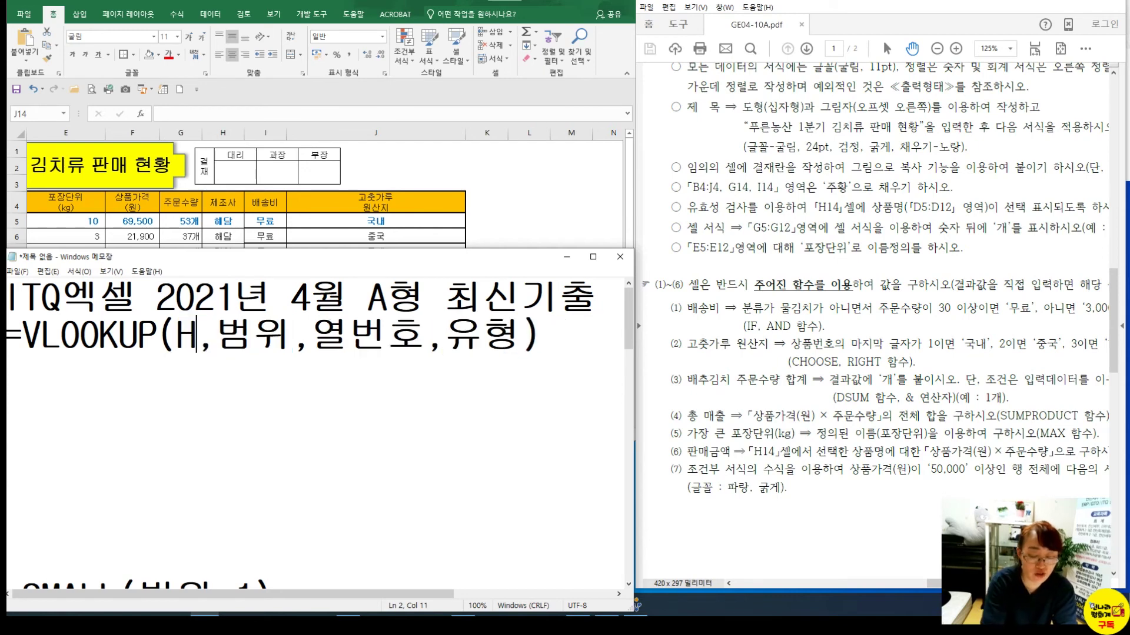
{"action": "type", "text": "14"}
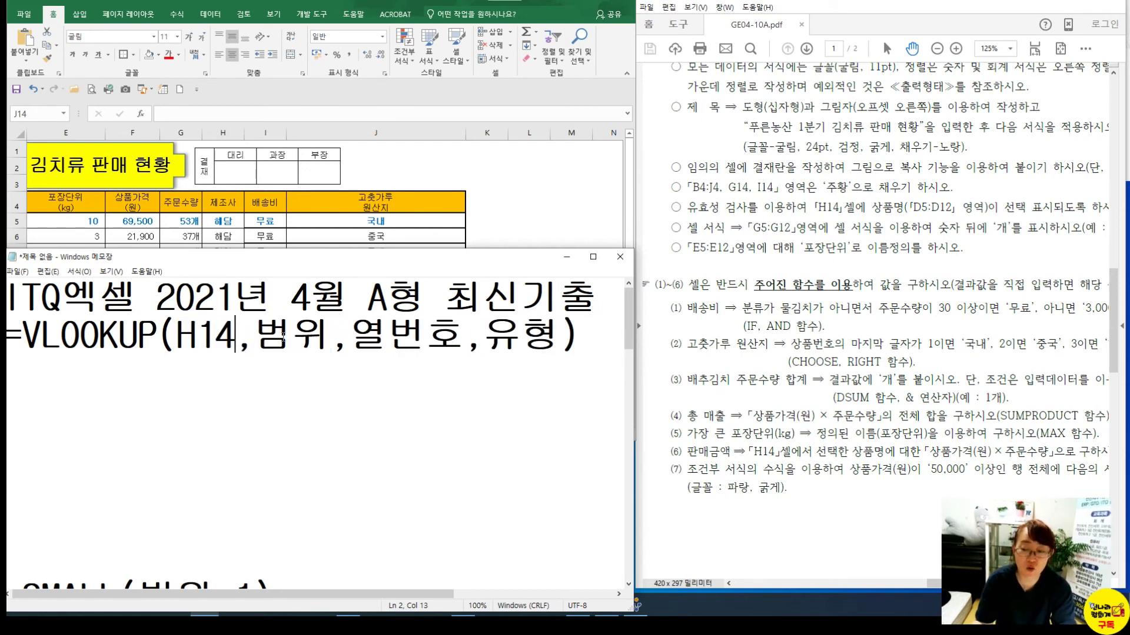
{"action": "left_click_drag", "start_coordinate": [254, 338], "coordinate": [316, 340]}
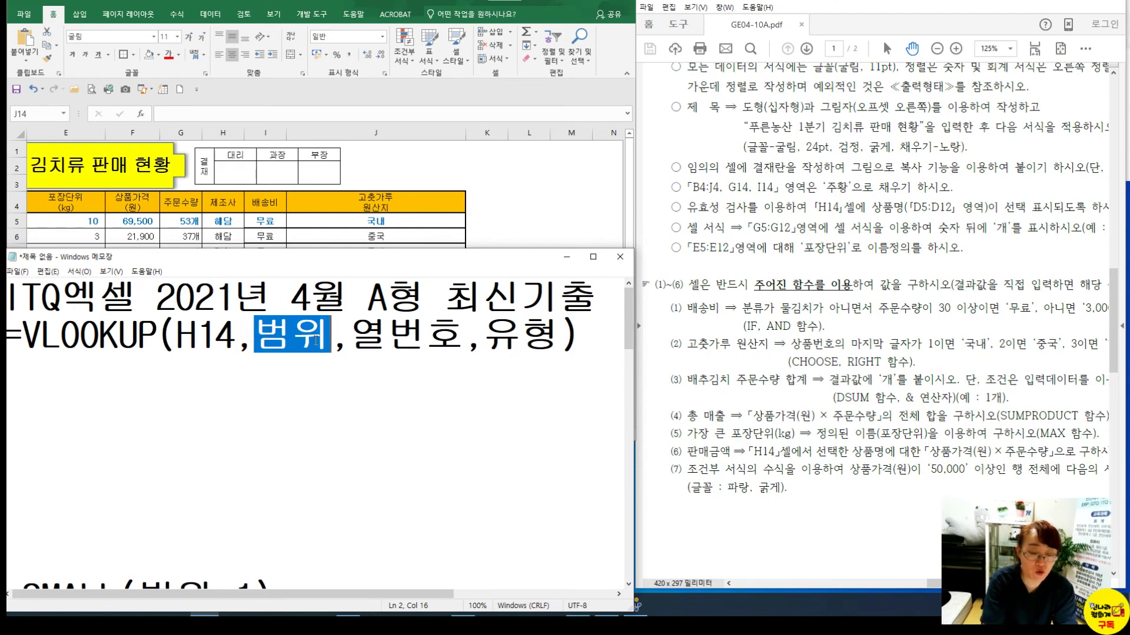
Mark up the exam PDF's product table, highlighting the 상품명 column, then clear the marks
{"action": "left_click", "coordinate": [877, 162]}
{"action": "scroll", "coordinate": [877, 162], "scroll_direction": "up", "scroll_amount": 5}
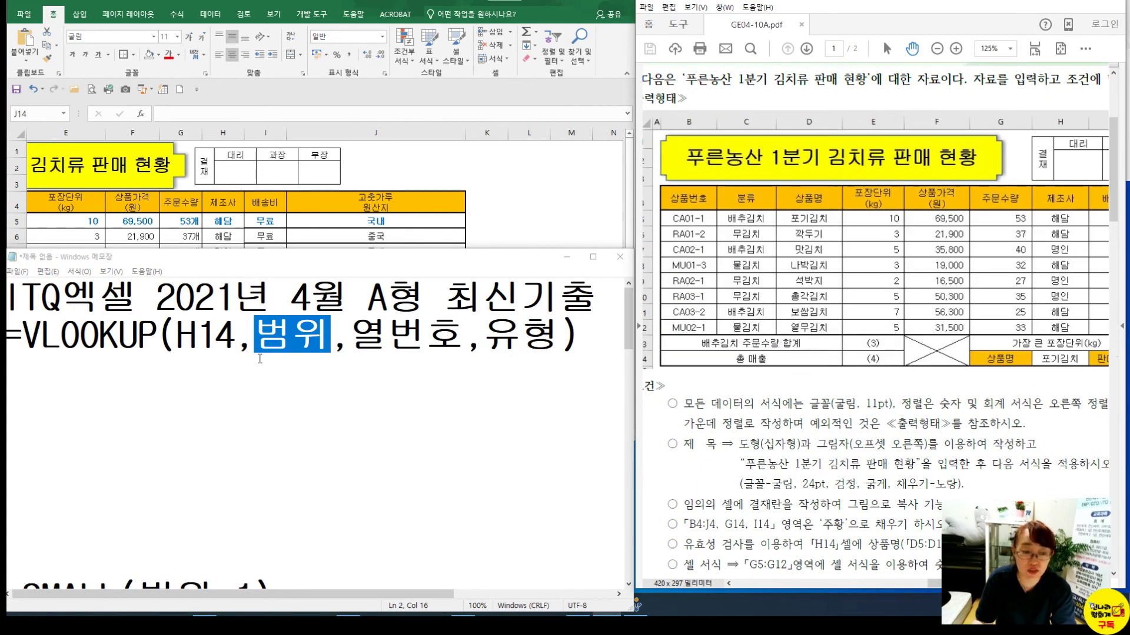
{"action": "scroll", "coordinate": [752, 412], "scroll_direction": "down", "scroll_amount": 6}
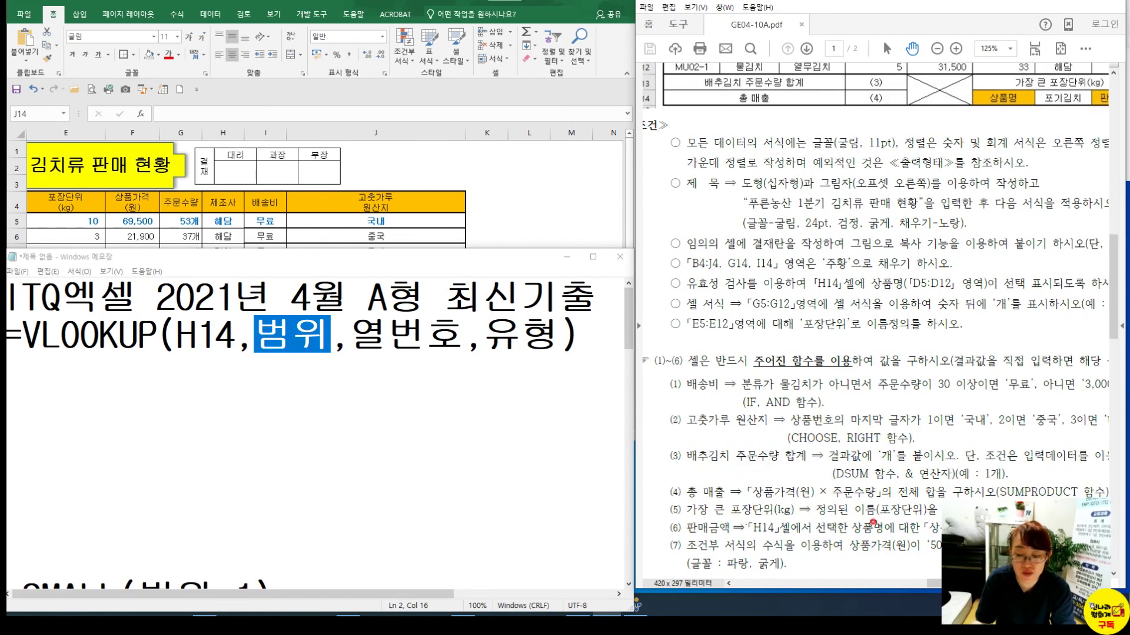
{"action": "scroll", "coordinate": [765, 176], "scroll_direction": "up", "scroll_amount": 4}
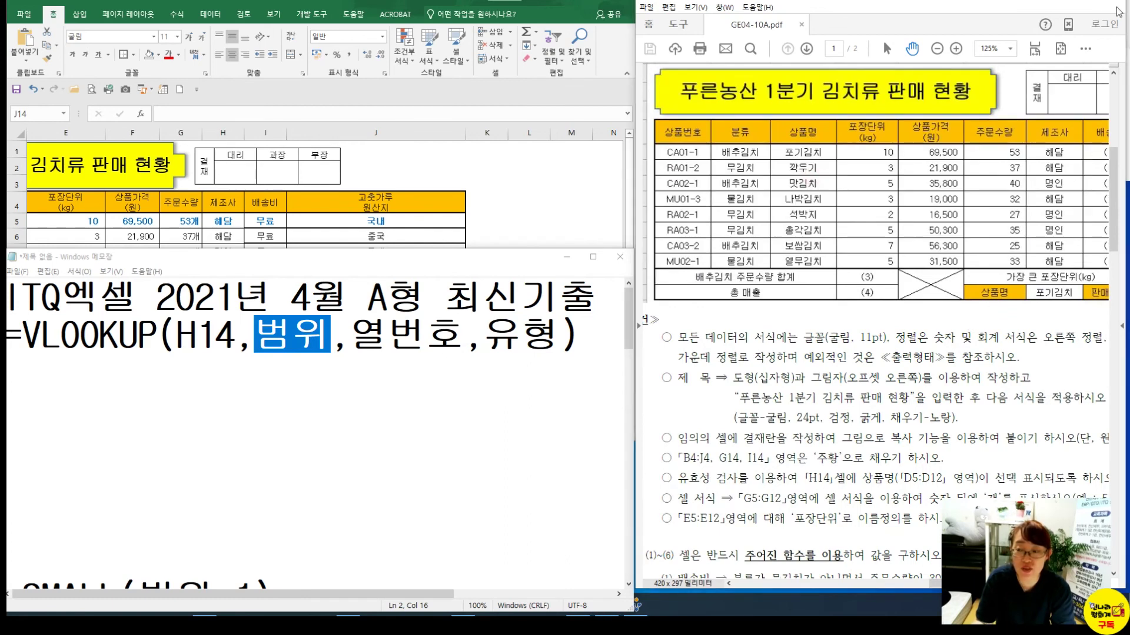
{"action": "mouse_move", "coordinate": [1117, 24]}
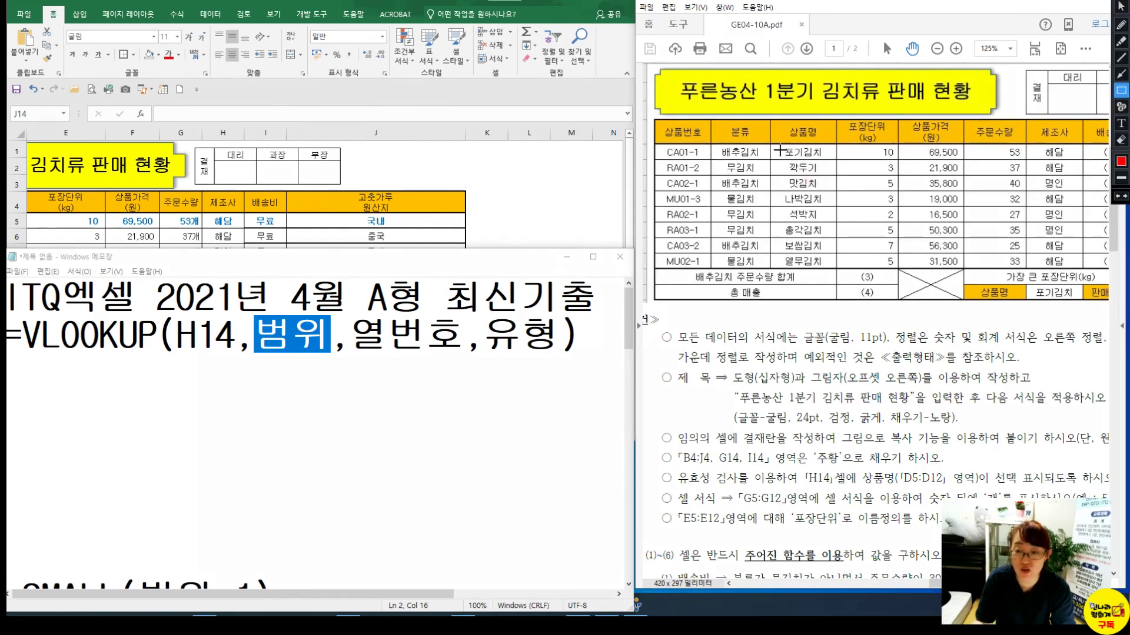
{"action": "left_click_drag", "start_coordinate": [772, 142], "coordinate": [1082, 266]}
{"action": "mouse_move", "coordinate": [665, 143]}
{"action": "left_mouse_down"}
{"action": "mouse_move", "coordinate": [672, 159]}
{"action": "mouse_move", "coordinate": [696, 155]}
{"action": "mouse_move", "coordinate": [647, 207]}
{"action": "left_mouse_up"}
{"action": "left_click", "coordinate": [1121, 40]}
{"action": "left_click_drag", "start_coordinate": [747, 158], "coordinate": [695, 244]}
{"action": "mouse_move", "coordinate": [817, 126]}
{"action": "left_mouse_down"}
{"action": "mouse_move", "coordinate": [785, 147]}
{"action": "mouse_move", "coordinate": [829, 117]}
{"action": "mouse_move", "coordinate": [821, 156]}
{"action": "left_mouse_up"}
{"action": "mouse_move", "coordinate": [997, 306]}
{"action": "left_mouse_down"}
{"action": "mouse_move", "coordinate": [990, 288]}
{"action": "mouse_move", "coordinate": [1015, 297]}
{"action": "left_mouse_up"}
{"action": "mouse_move", "coordinate": [831, 149]}
{"action": "left_mouse_down"}
{"action": "mouse_move", "coordinate": [941, 280]}
{"action": "mouse_move", "coordinate": [972, 292]}
{"action": "mouse_move", "coordinate": [794, 151]}
{"action": "mouse_move", "coordinate": [265, 365]}
{"action": "mouse_move", "coordinate": [229, 359]}
{"action": "mouse_move", "coordinate": [245, 336]}
{"action": "mouse_move", "coordinate": [314, 319]}
{"action": "mouse_move", "coordinate": [270, 358]}
{"action": "mouse_move", "coordinate": [297, 347]}
{"action": "left_mouse_up"}
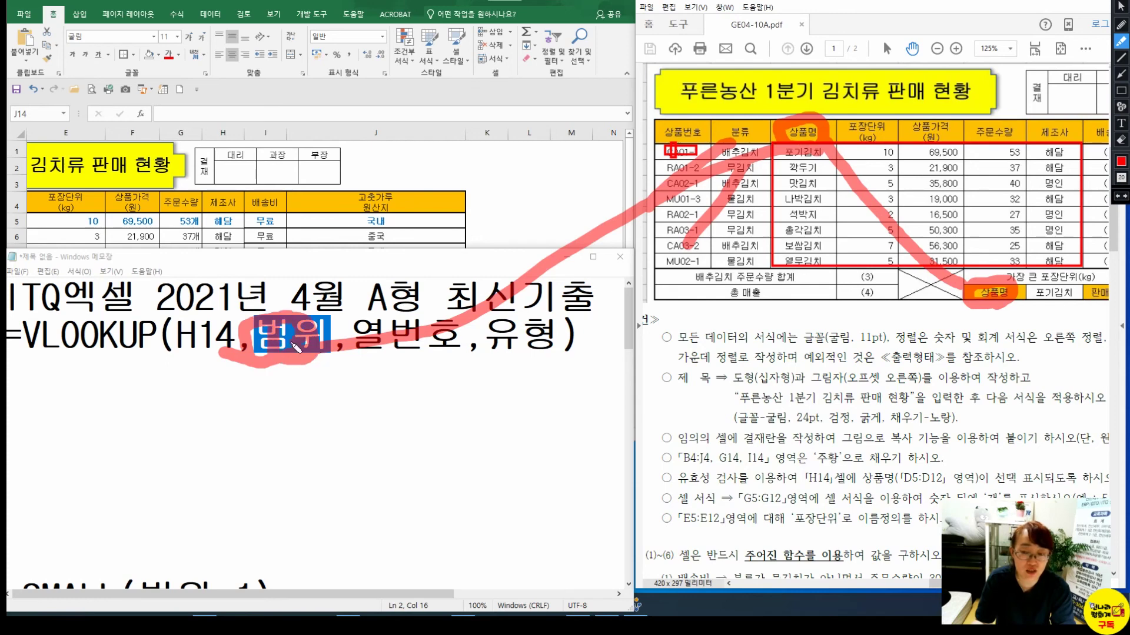
{"action": "key", "text": "Escape"}
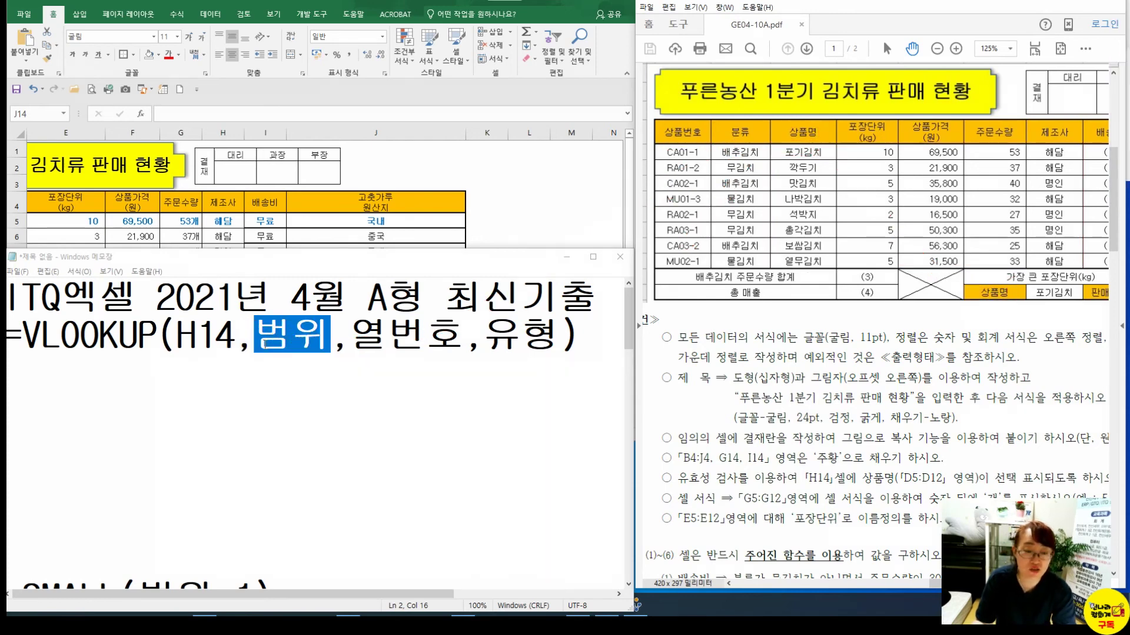
Pan the PDF to the page top and select the 범위 placeholder in the formula
{"action": "left_click", "coordinate": [259, 341]}
{"action": "left_click_drag", "start_coordinate": [804, 151], "coordinate": [806, 218]}
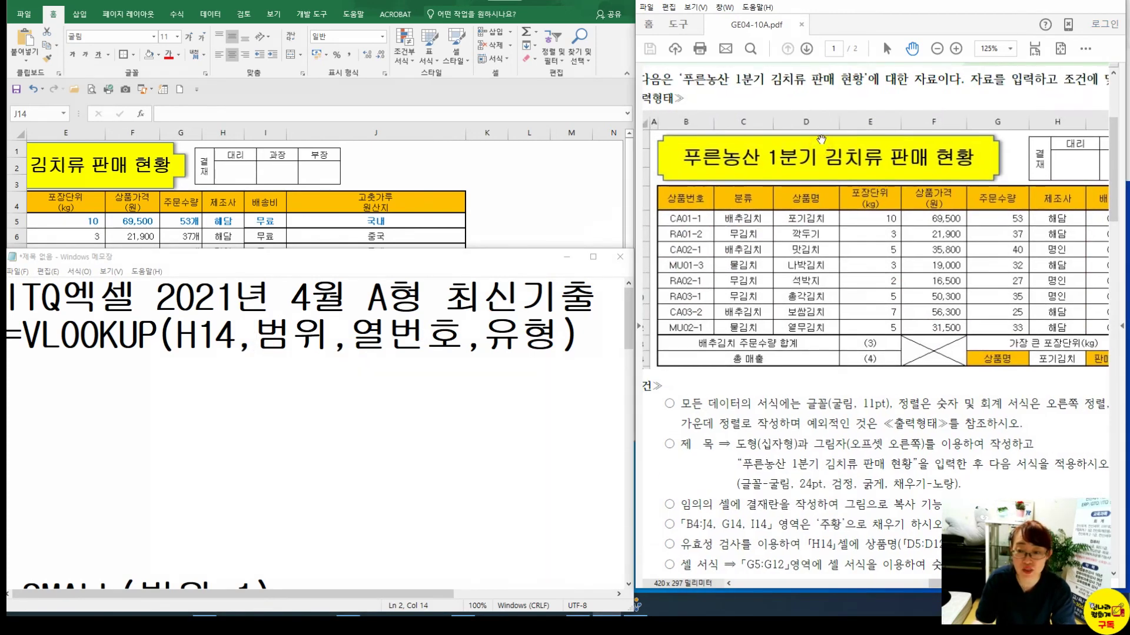
{"action": "left_click_drag", "start_coordinate": [736, 250], "coordinate": [781, 251]}
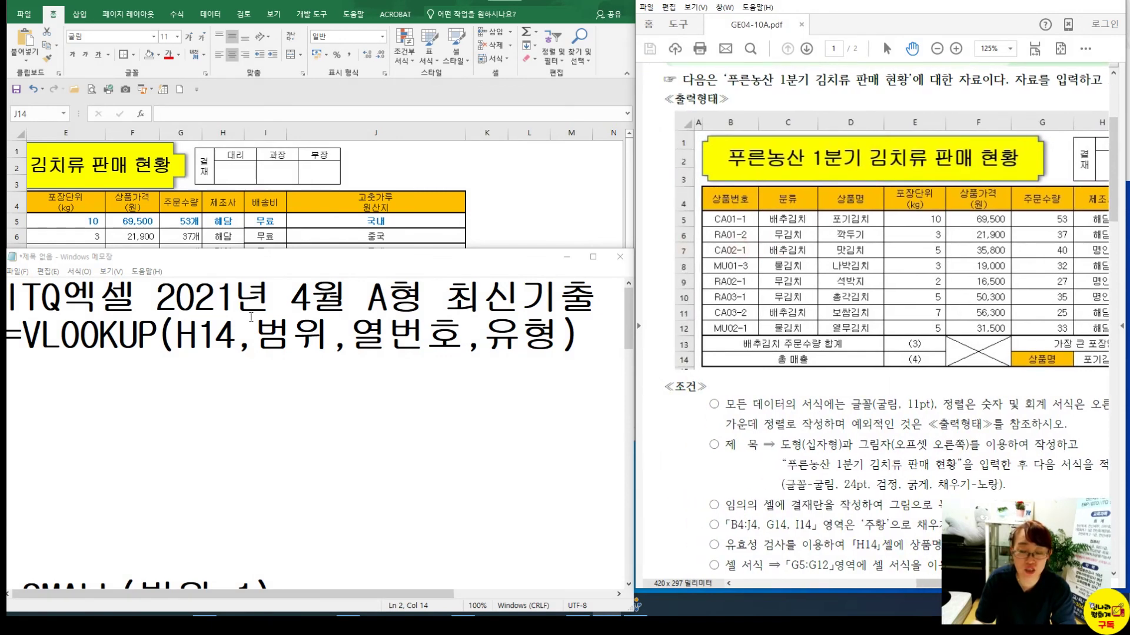
{"action": "left_click_drag", "start_coordinate": [259, 336], "coordinate": [332, 336]}
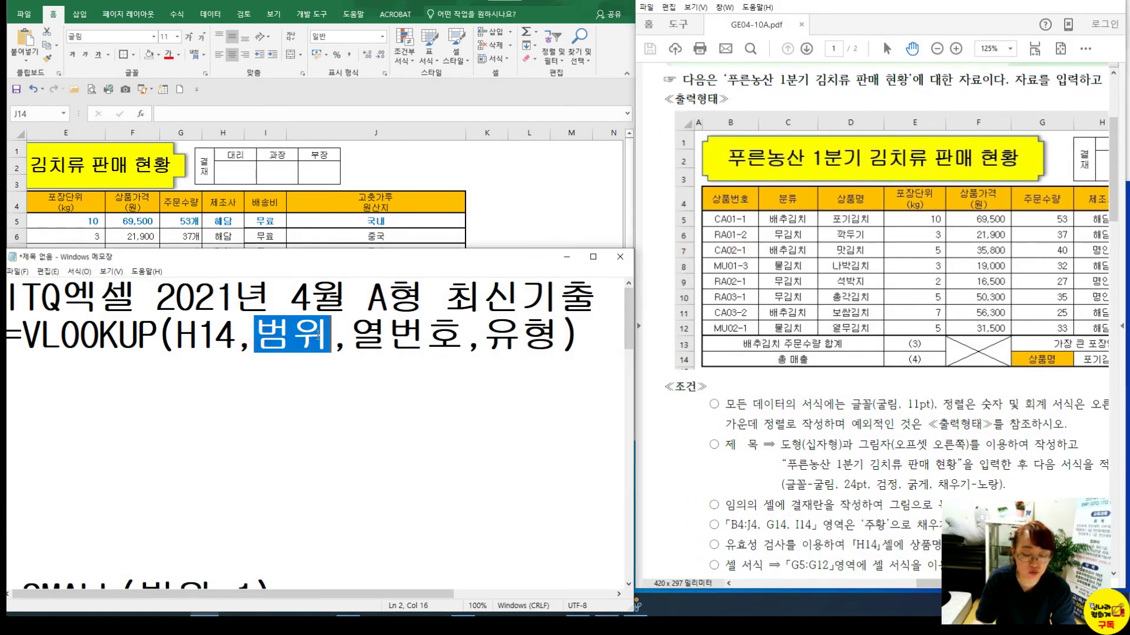
Replace 범위 with D5:H12 and number the table columns on the PDF to find column 3
{"action": "type", "text": "D"}
{"action": "type", "text": "5:H"}
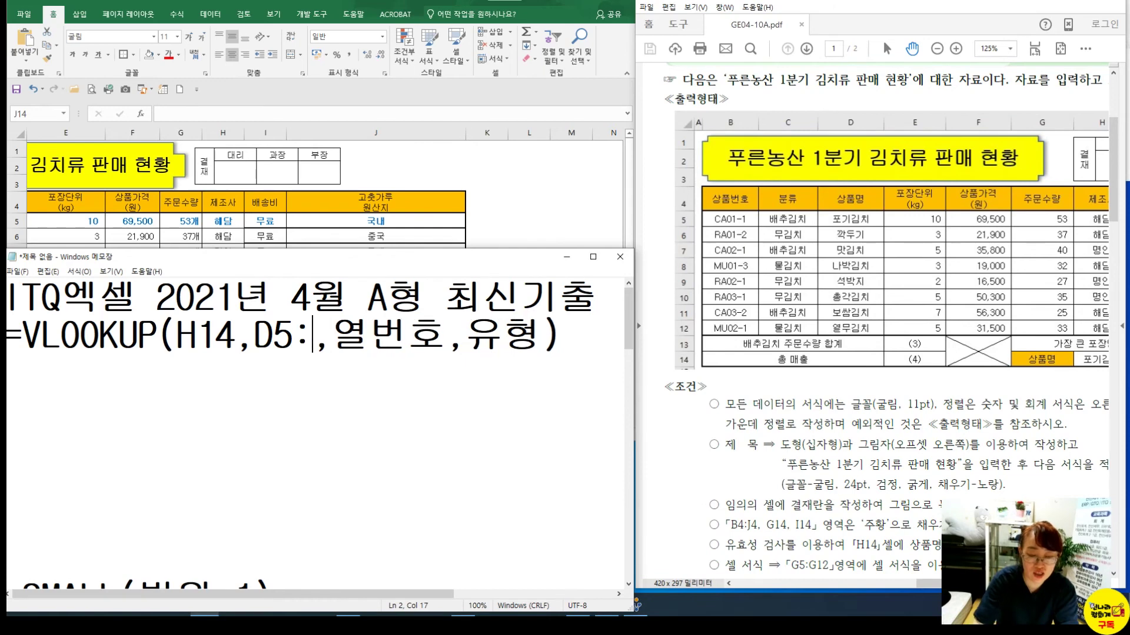
{"action": "type", "text": "12"}
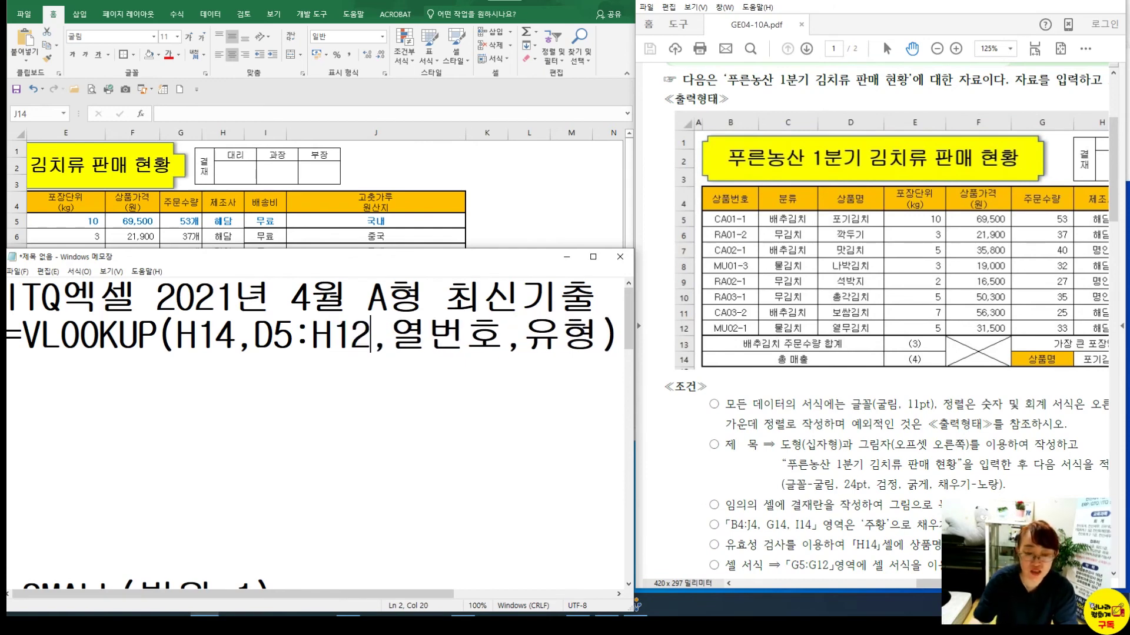
{"action": "left_click_drag", "start_coordinate": [325, 337], "coordinate": [311, 337]}
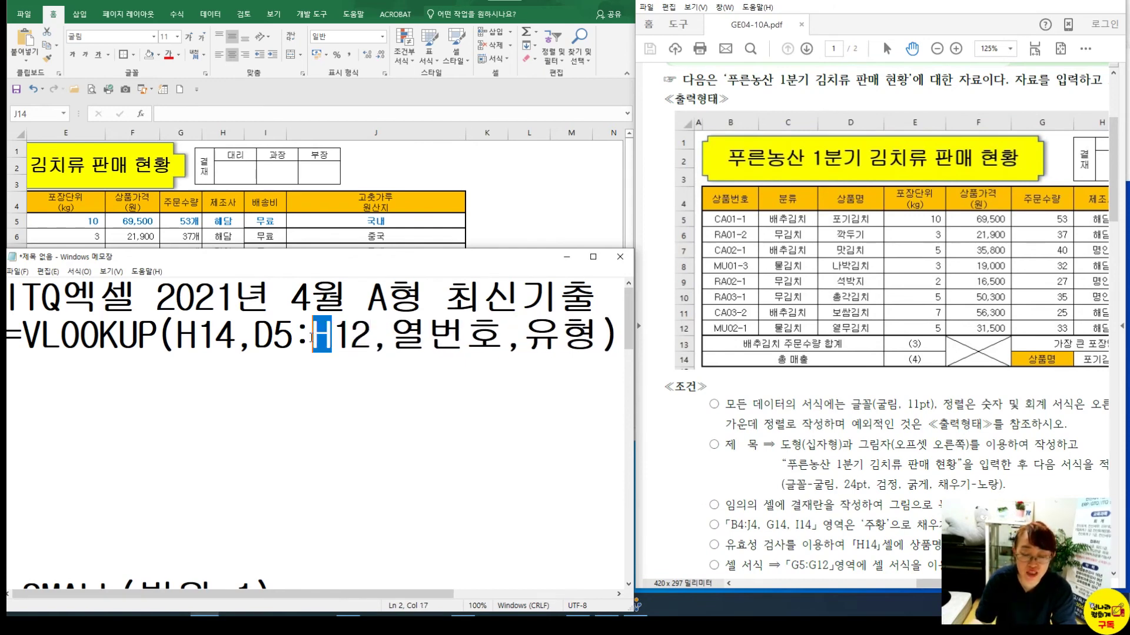
{"action": "left_click_drag", "start_coordinate": [390, 337], "coordinate": [505, 337]}
{"action": "left_click_drag", "start_coordinate": [1040, 153], "coordinate": [957, 129]}
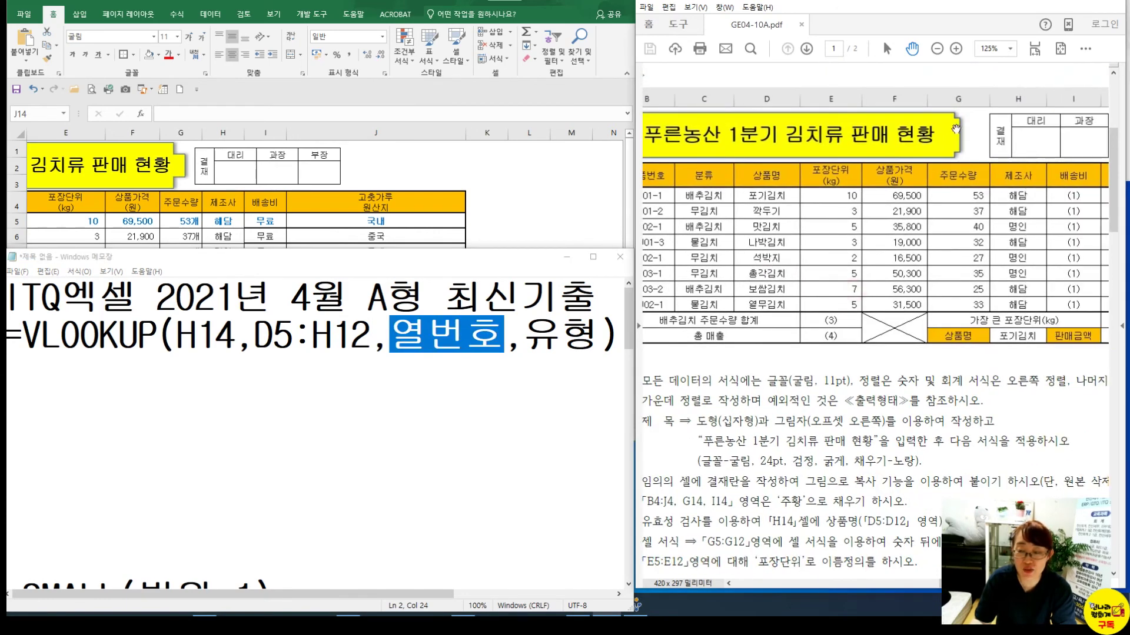
{"action": "mouse_move", "coordinate": [1120, 3]}
{"action": "left_click", "coordinate": [1121, 90]}
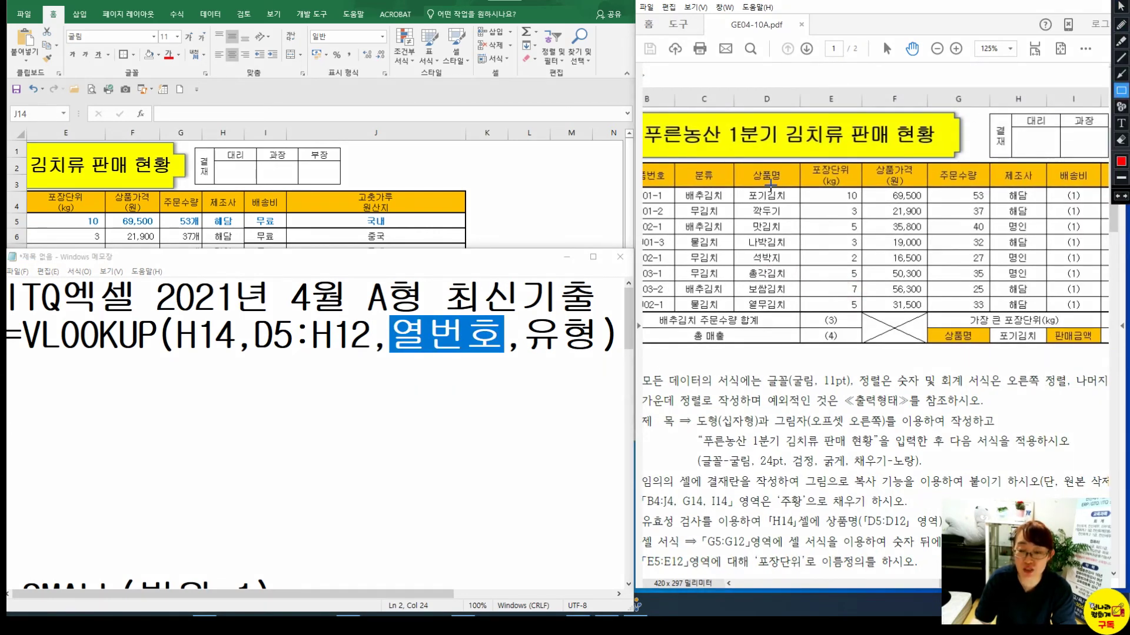
{"action": "left_click_drag", "start_coordinate": [734, 167], "coordinate": [1042, 310]}
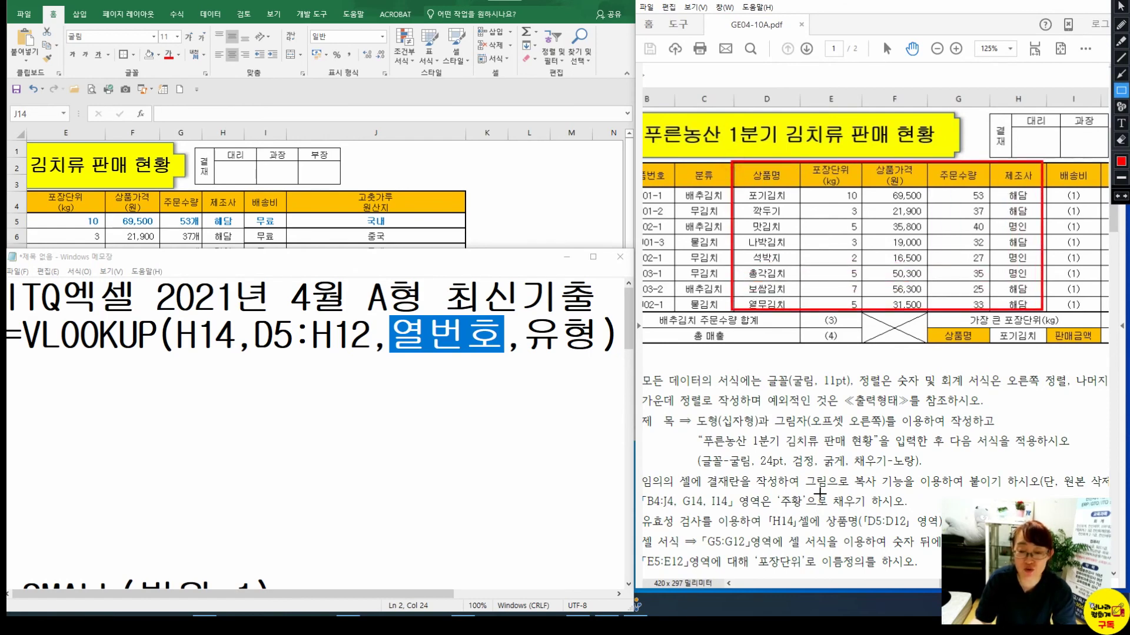
{"action": "key", "text": "Escape"}
{"action": "mouse_move", "coordinate": [837, 536]}
{"action": "left_mouse_down"}
{"action": "mouse_move", "coordinate": [819, 468]}
{"action": "mouse_move", "coordinate": [817, 237]}
{"action": "left_mouse_up"}
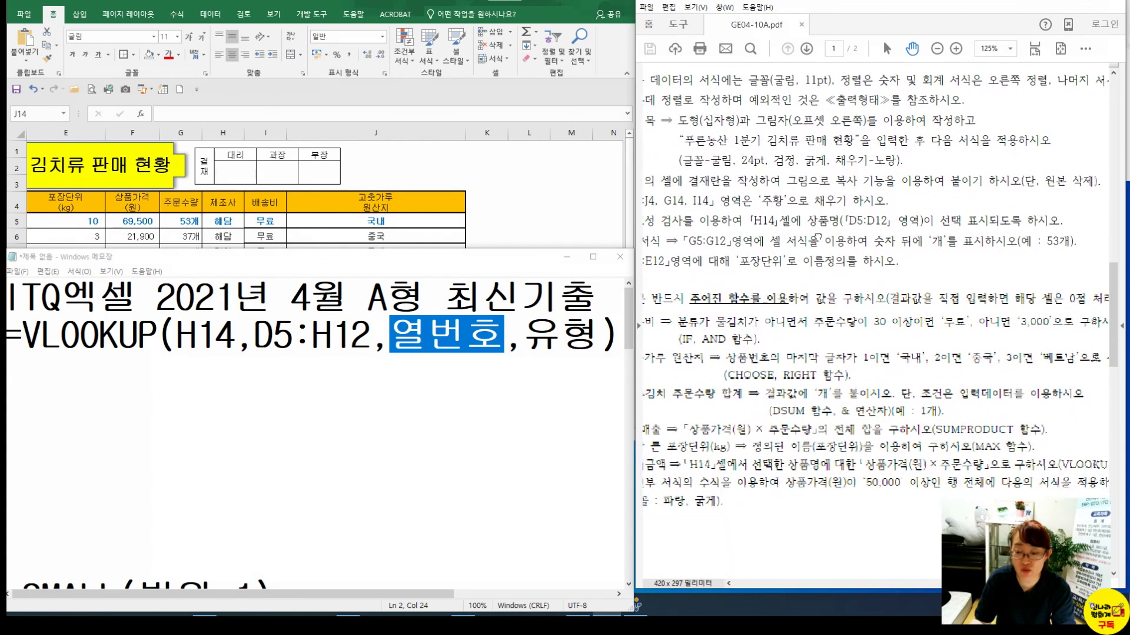
{"action": "scroll", "coordinate": [905, 468], "scroll_direction": "up", "scroll_amount": 5}
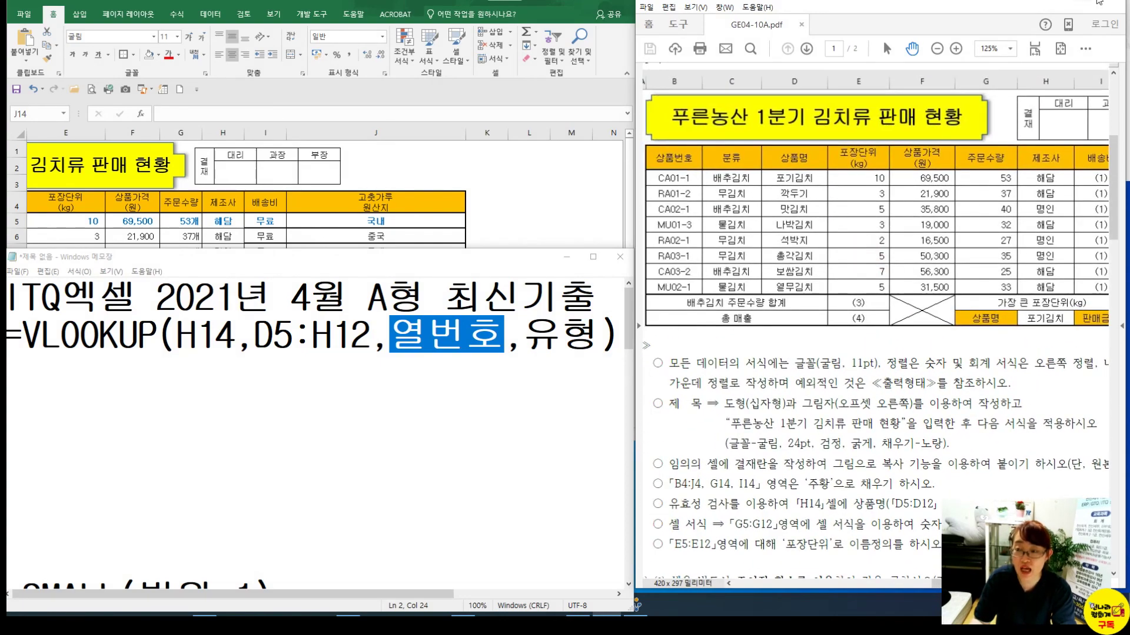
{"action": "left_click", "coordinate": [1121, 24]}
{"action": "mouse_move", "coordinate": [812, 174]}
{"action": "left_mouse_down"}
{"action": "mouse_move", "coordinate": [792, 210]}
{"action": "mouse_move", "coordinate": [866, 189]}
{"action": "mouse_move", "coordinate": [869, 202]}
{"action": "left_mouse_up"}
{"action": "mouse_move", "coordinate": [915, 175]}
{"action": "left_mouse_down"}
{"action": "mouse_move", "coordinate": [940, 193]}
{"action": "mouse_move", "coordinate": [922, 223]}
{"action": "left_mouse_up"}
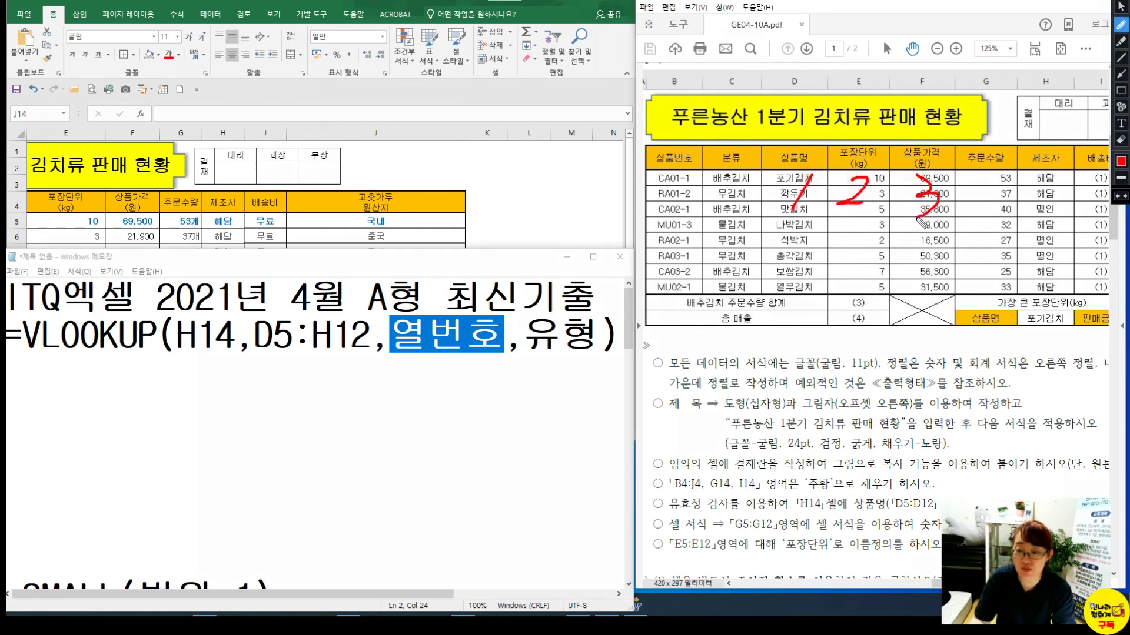
{"action": "key", "text": "Escape"}
Fill in column number 3 and match type 0, completing =VLOOKUP(H14,D5:H12,3,0)
{"action": "left_click", "coordinate": [438, 341]}
{"action": "left_click_drag", "start_coordinate": [390, 339], "coordinate": [504, 340]}
{"action": "type", "text": "3"}
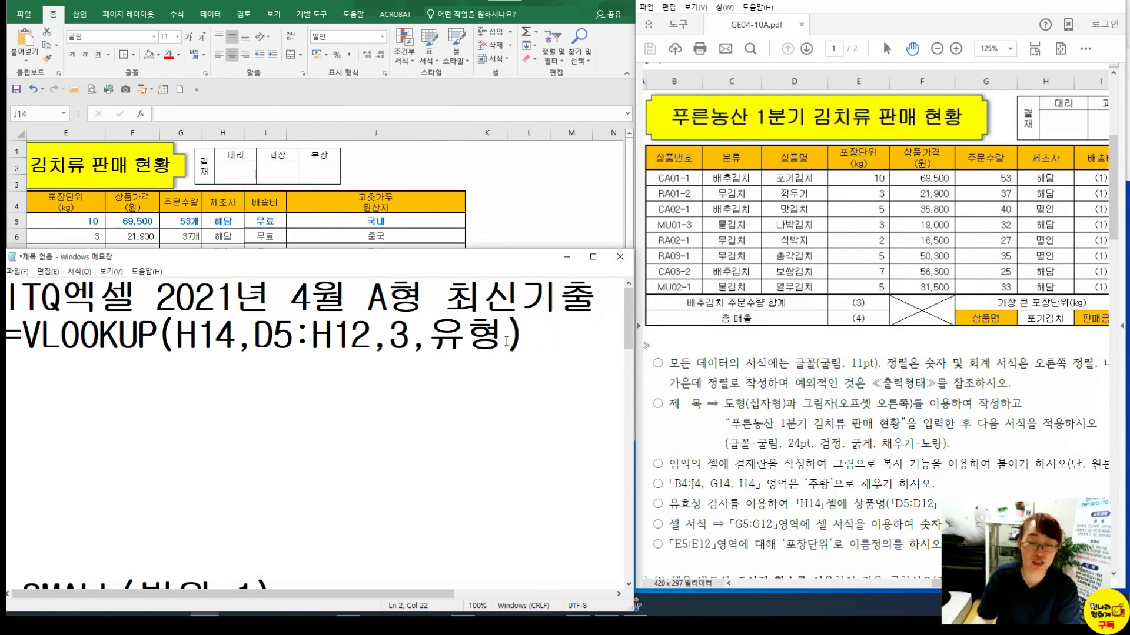
{"action": "left_click_drag", "start_coordinate": [430, 340], "coordinate": [505, 340]}
{"action": "type", "text": "0"}
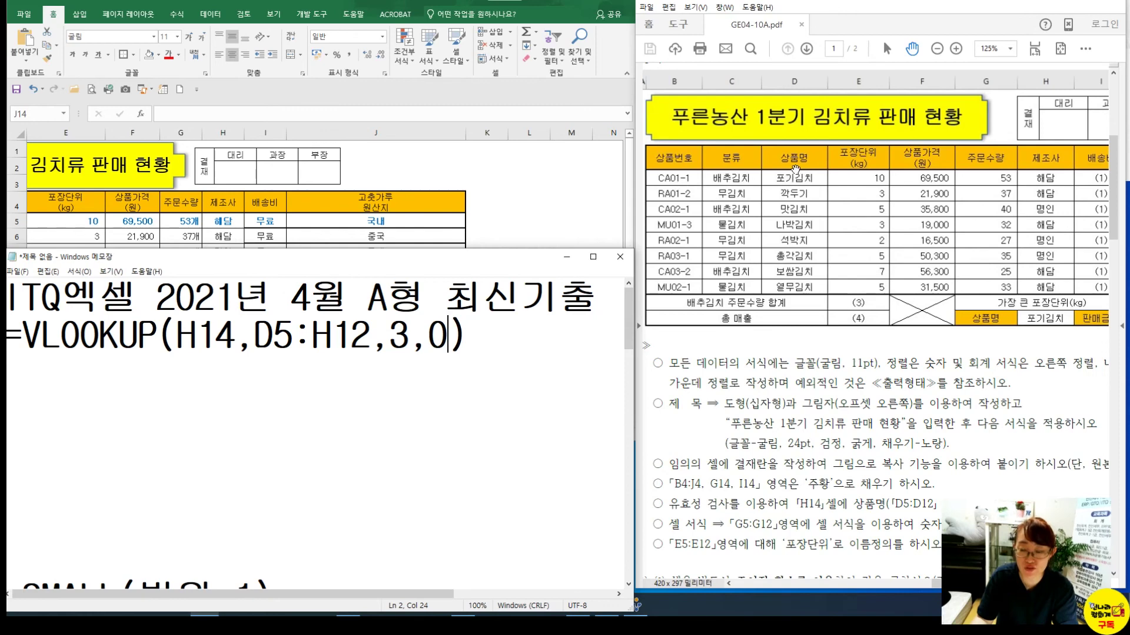
Select the whole VLOOKUP line to copy it into J14
{"action": "left_click", "coordinate": [1047, 320]}
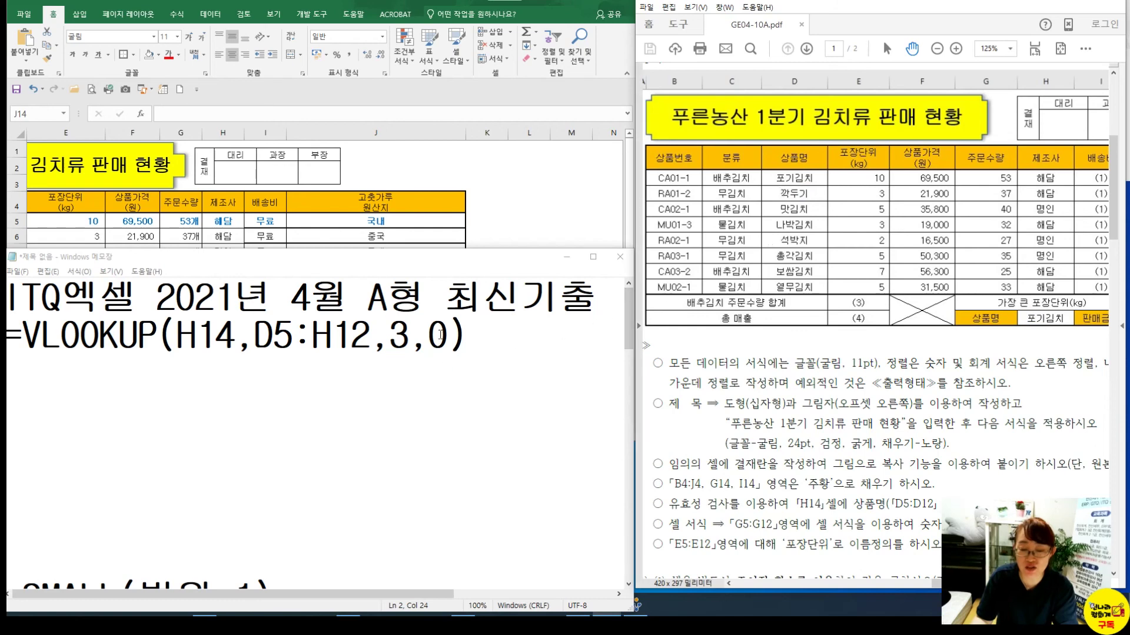
{"action": "left_click", "coordinate": [470, 343]}
{"action": "left_click_drag", "start_coordinate": [502, 331], "coordinate": [7, 344]}
{"action": "key", "text": "ctrl+c"}
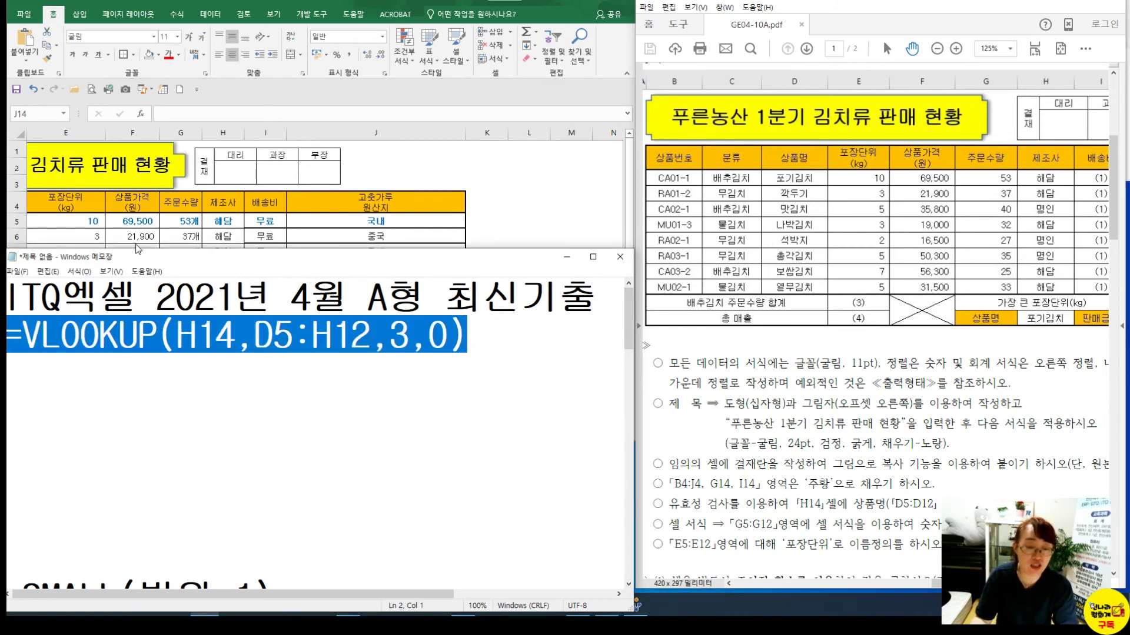
{"action": "left_click", "coordinate": [309, 227]}
{"action": "left_click", "coordinate": [326, 358]}
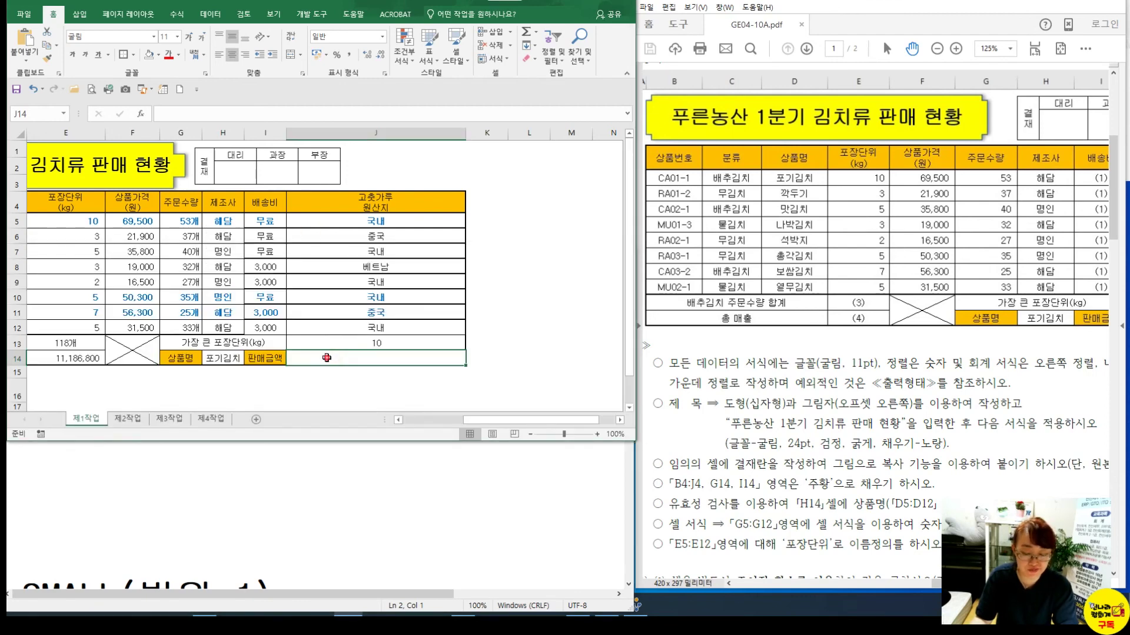
Paste =VLOOKUP(H14,D5:H12,3,0) into J14 and multiply it by a second copy
{"action": "key", "text": "ctrl+v"}
{"action": "key", "text": "Return"}
{"action": "left_click", "coordinate": [326, 358]}
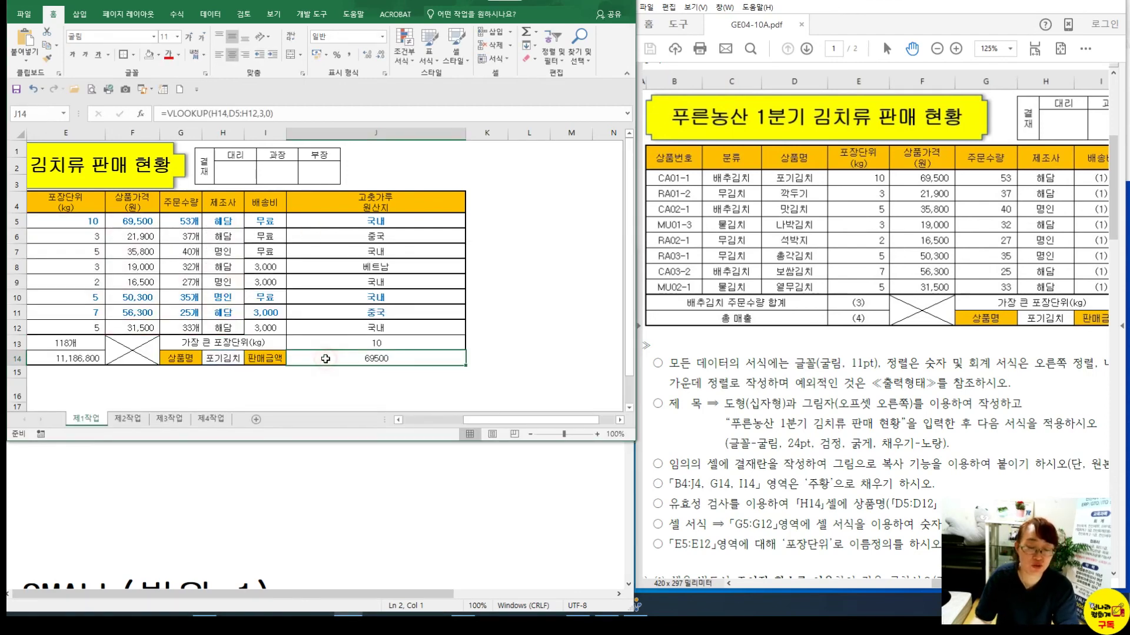
{"action": "double_click", "coordinate": [366, 357]}
{"action": "left_click_drag", "start_coordinate": [283, 109], "coordinate": [176, 113]}
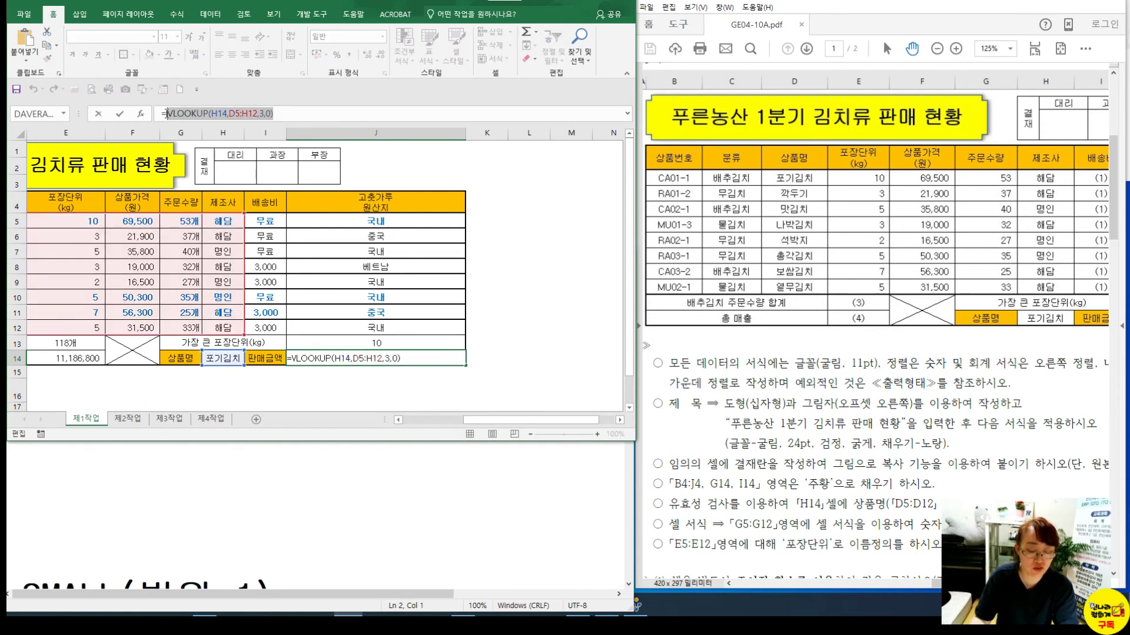
{"action": "left_click", "coordinate": [301, 111]}
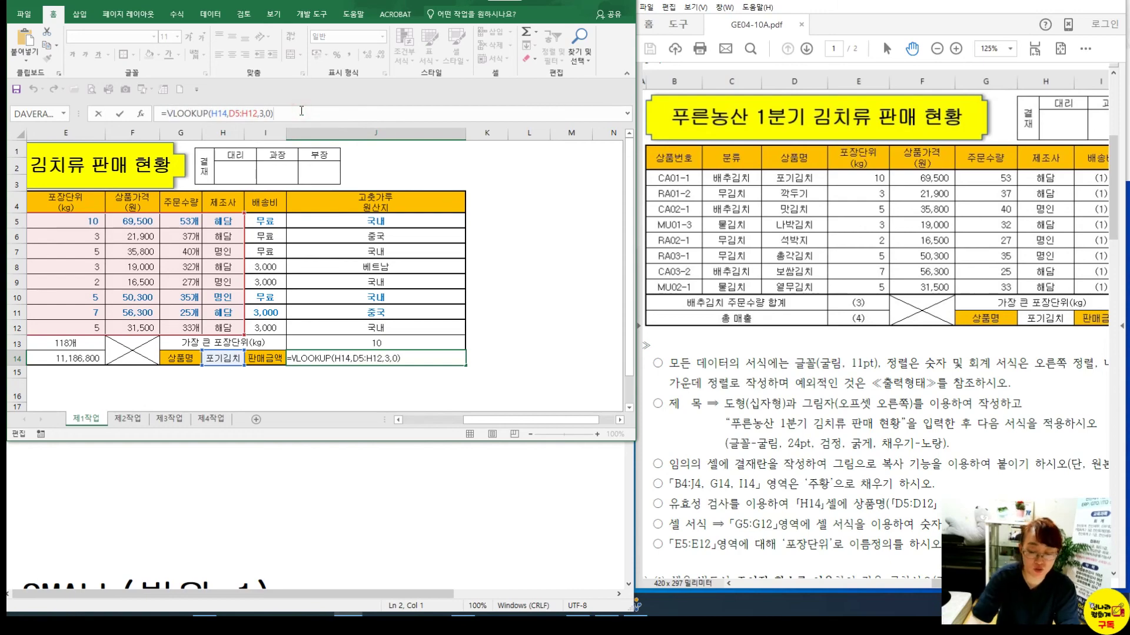
{"action": "type", "text": "*"}
{"action": "type", "text": "VLOOKUP(H14,D5:H12,3,0)"}
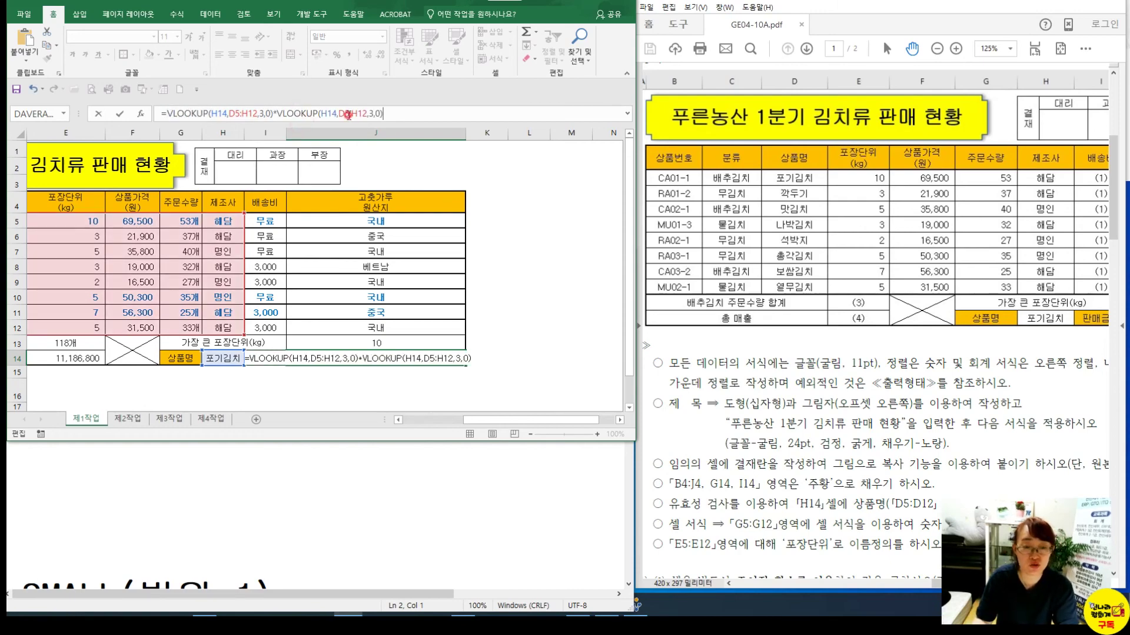
Change the second VLOOKUP's column index to 4 and apply Comma Style, showing 3,683,500
{"action": "scroll", "coordinate": [772, 250], "scroll_direction": "down", "scroll_amount": 3}
{"action": "scroll", "coordinate": [772, 250], "scroll_direction": "down", "scroll_amount": 5}
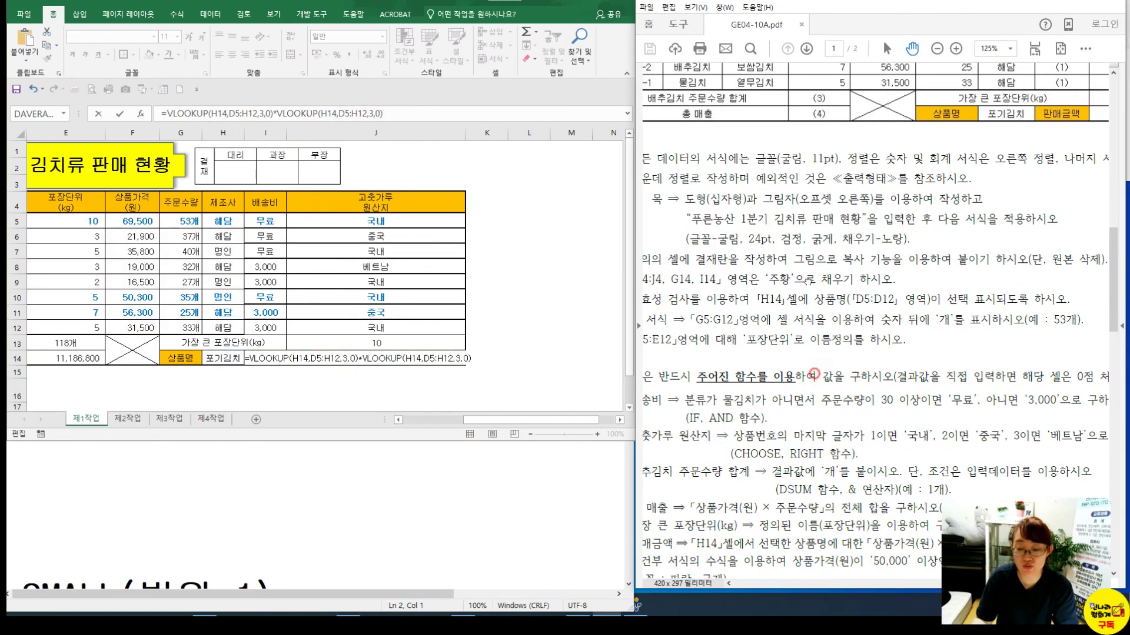
{"action": "scroll", "coordinate": [798, 302], "scroll_direction": "up", "scroll_amount": 7}
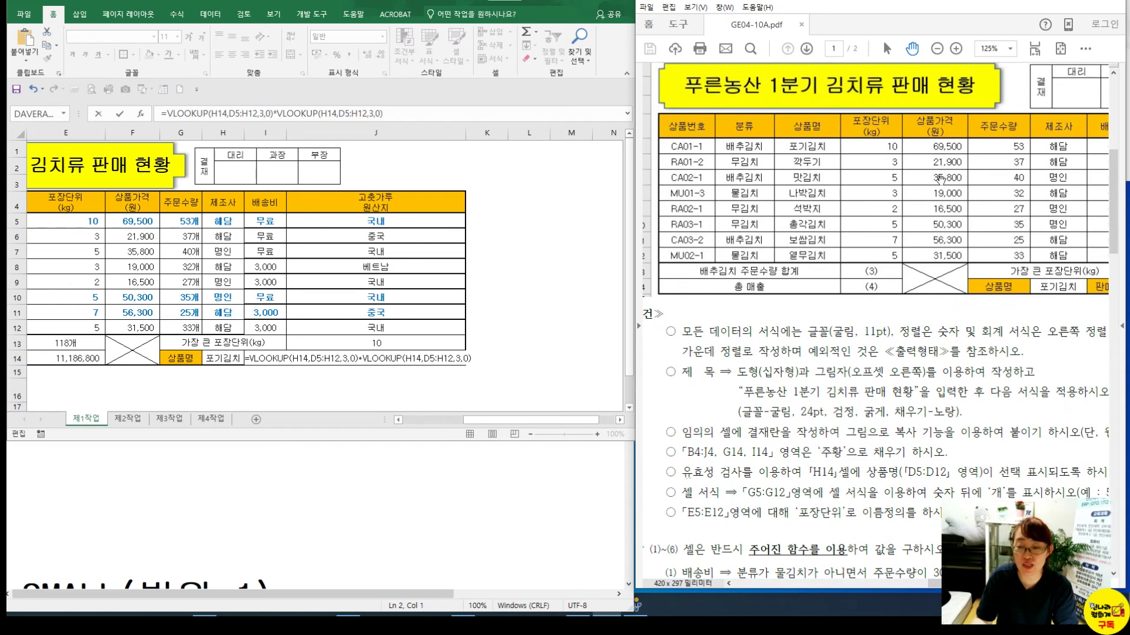
{"action": "left_click", "coordinate": [366, 112]}
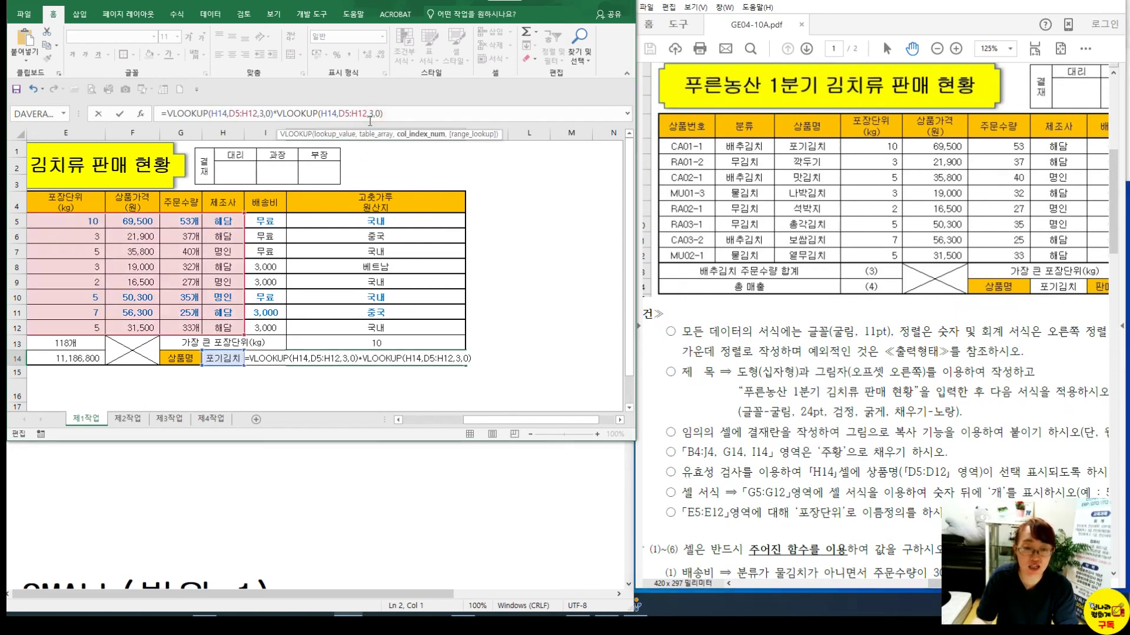
{"action": "key", "text": "BackSpace"}
{"action": "type", "text": "4"}
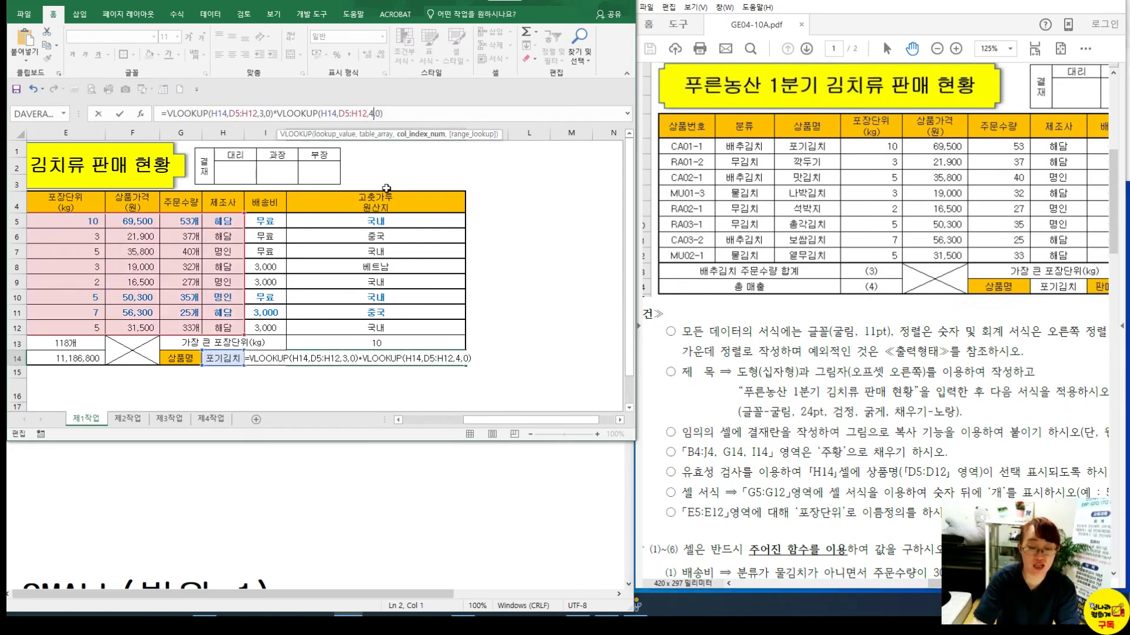
{"action": "key", "text": "Return"}
{"action": "left_click", "coordinate": [378, 354]}
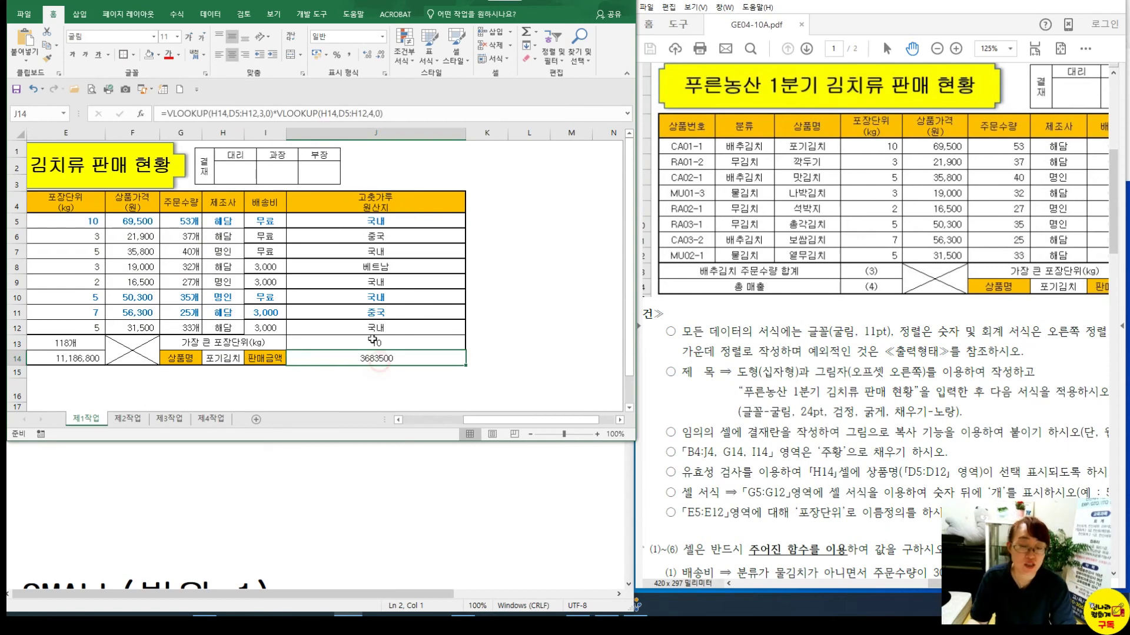
{"action": "left_click", "coordinate": [351, 55]}
{"action": "key", "text": "Up"}
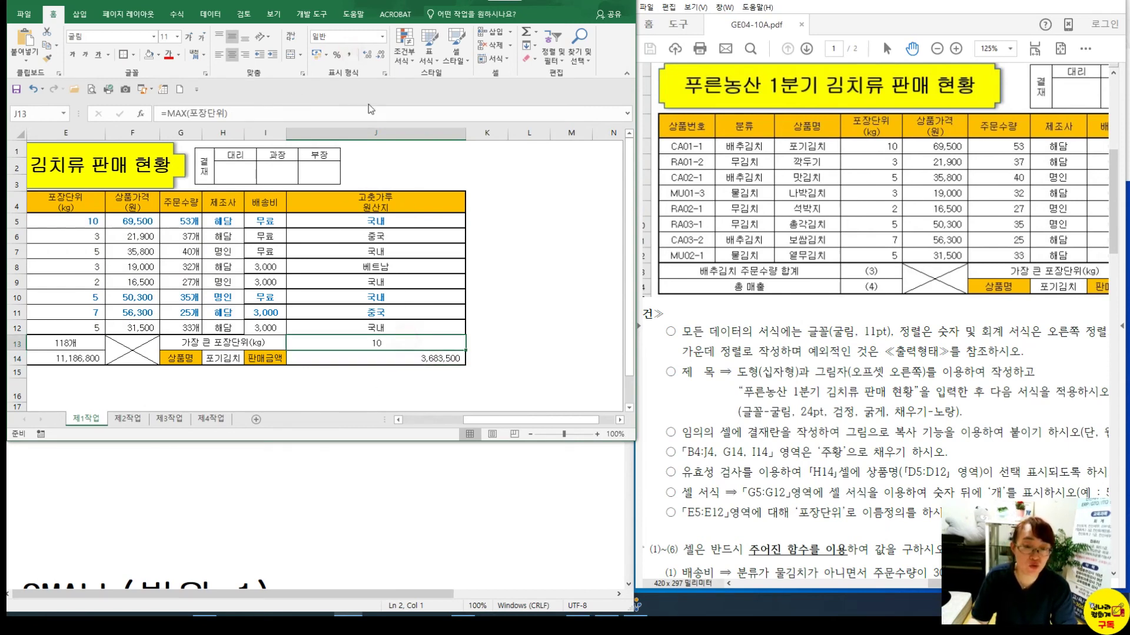
Apply Comma Style to J13 and review the formulas in E13, column J and I11
{"action": "left_click", "coordinate": [353, 58]}
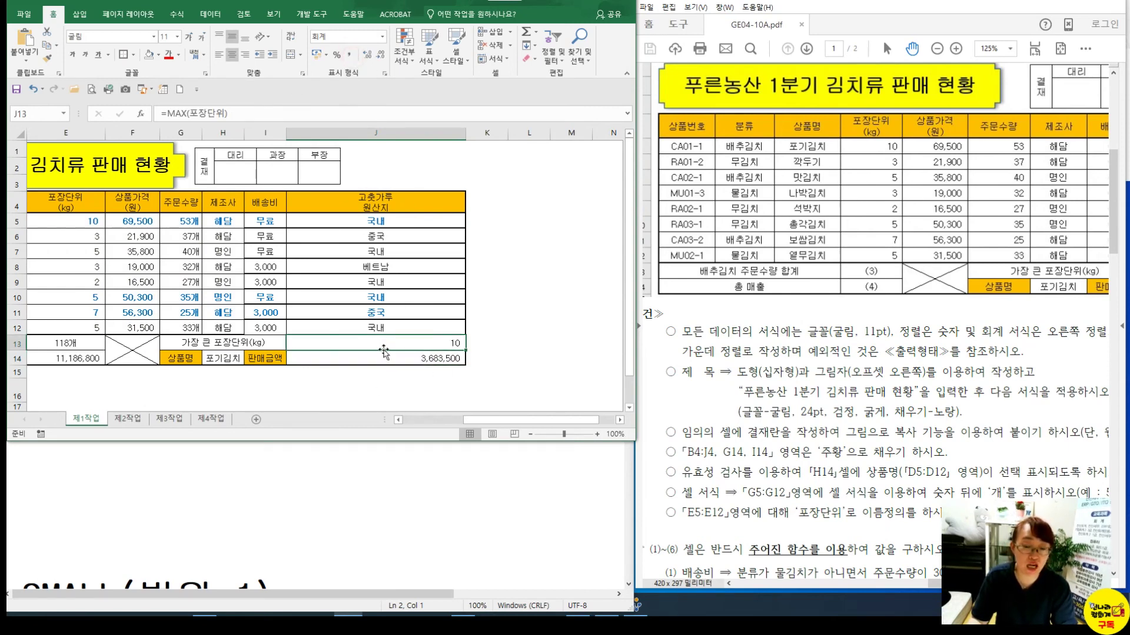
{"action": "left_click", "coordinate": [78, 343]}
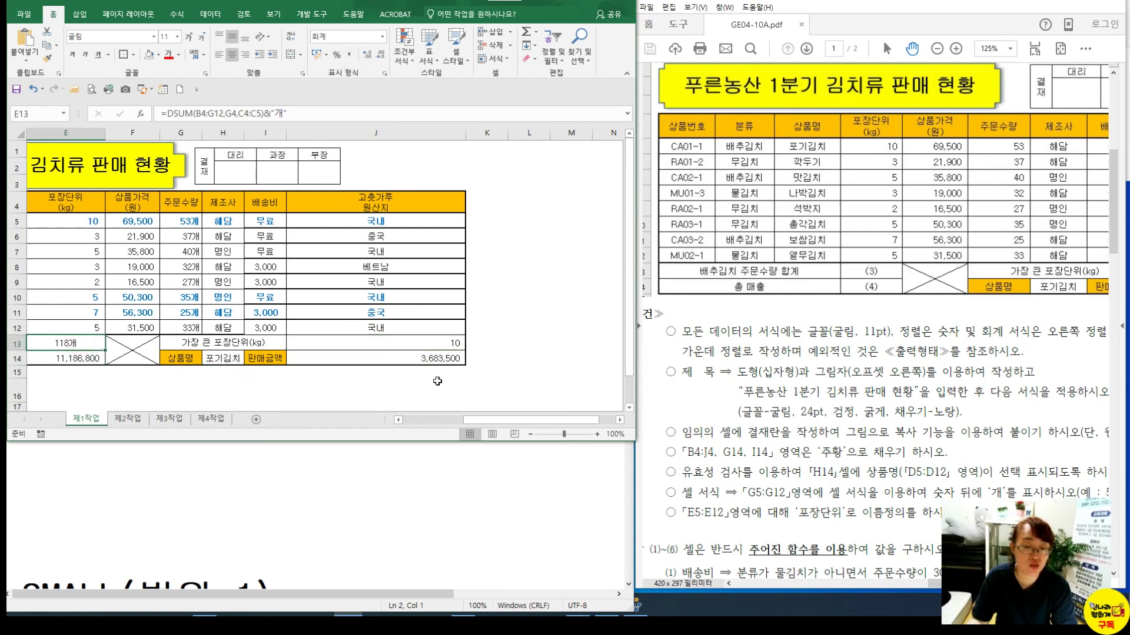
{"action": "left_click", "coordinate": [424, 393]}
{"action": "left_click", "coordinate": [388, 327]}
{"action": "left_click", "coordinate": [254, 310]}
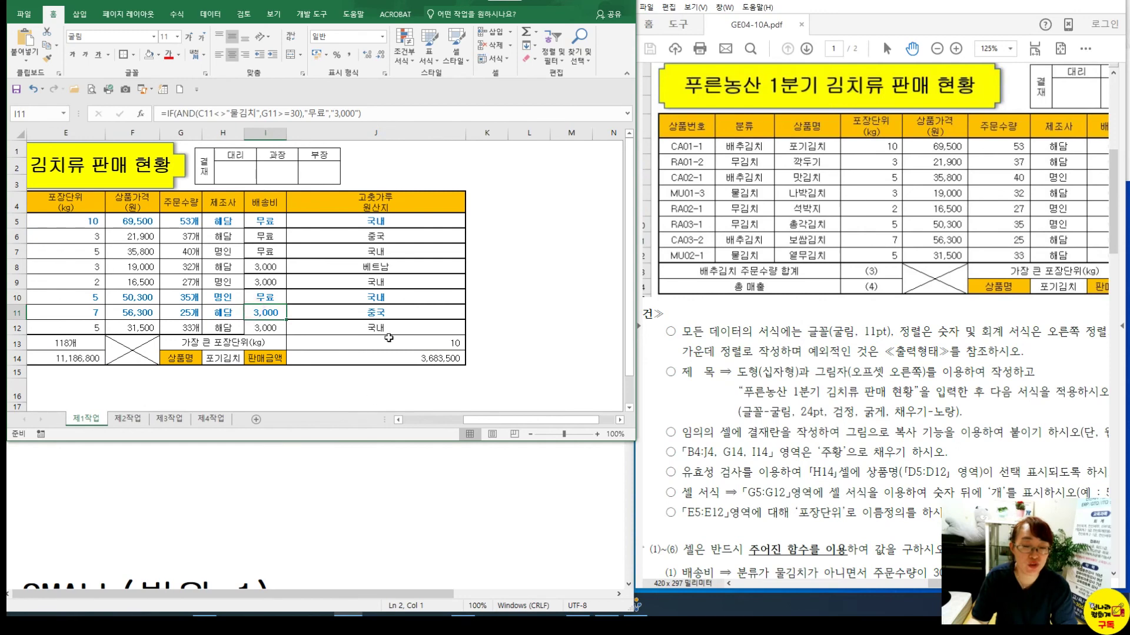
Widen column J to fit its contents and recheck the J6 and I9 formulas
{"action": "double_click", "coordinate": [465, 132]}
{"action": "left_click", "coordinate": [314, 267]}
{"action": "left_click_drag", "start_coordinate": [343, 136], "coordinate": [358, 137]}
{"action": "left_click", "coordinate": [320, 235]}
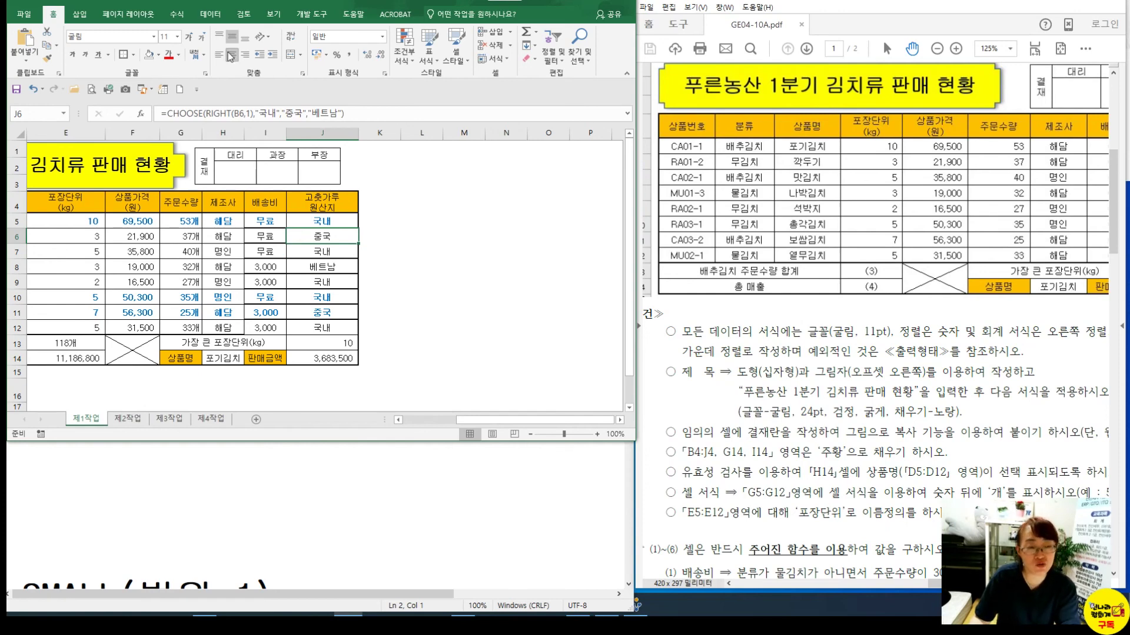
{"action": "left_click", "coordinate": [280, 13]}
{"action": "left_click", "coordinate": [272, 278]}
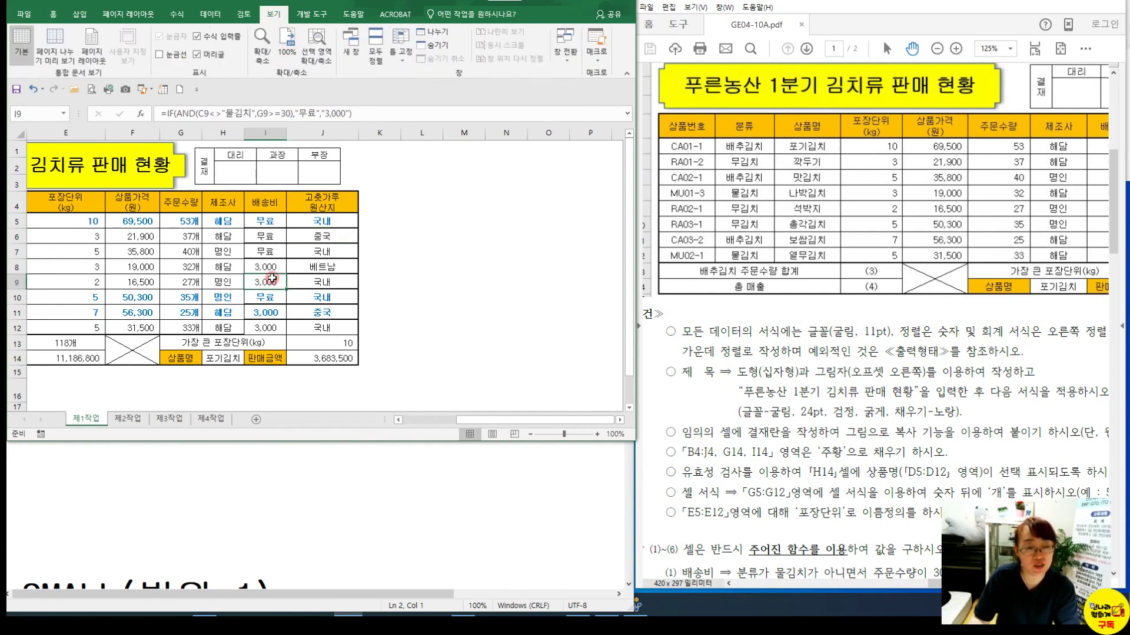
{"action": "left_click_drag", "start_coordinate": [525, 420], "coordinate": [465, 417]}
Give B5:J12 an outside border and all inner borders, then save the workbook
{"action": "left_click_drag", "start_coordinate": [59, 221], "coordinate": [500, 328]}
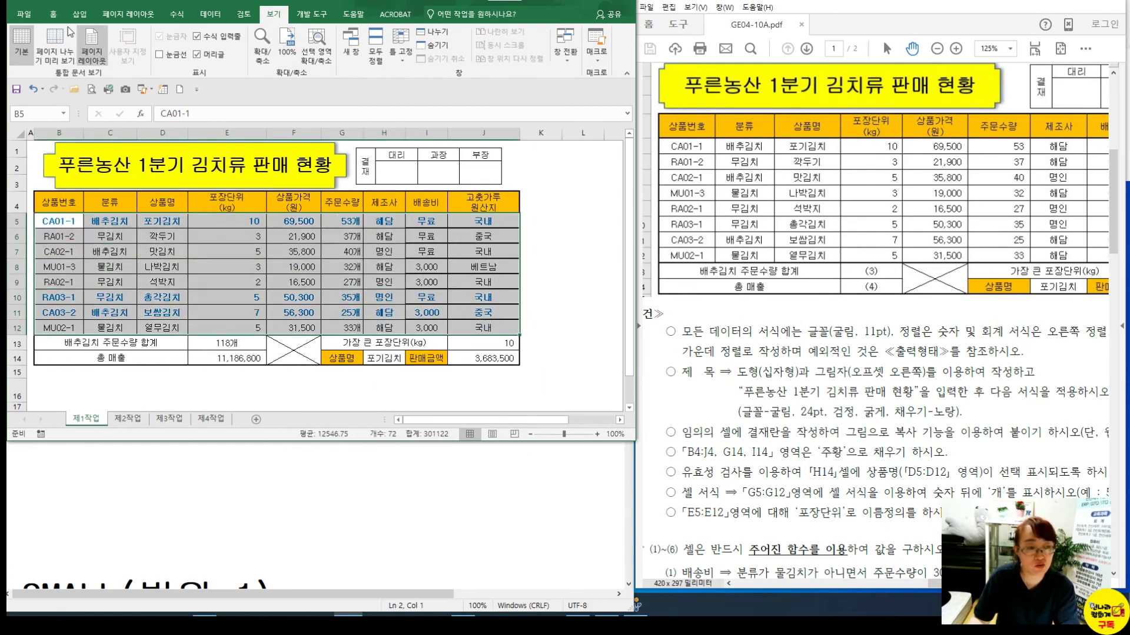
{"action": "left_click", "coordinate": [53, 13]}
{"action": "left_click", "coordinate": [133, 54]}
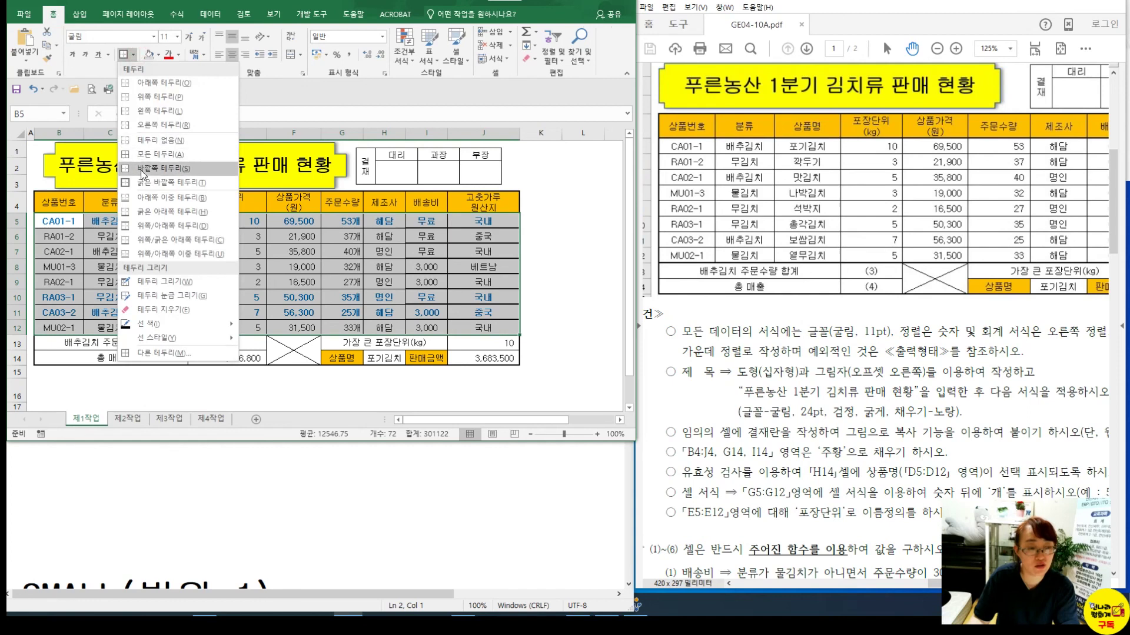
{"action": "left_click", "coordinate": [140, 170]}
{"action": "left_click", "coordinate": [133, 54]}
{"action": "left_click", "coordinate": [136, 182]}
{"action": "left_click", "coordinate": [553, 327]}
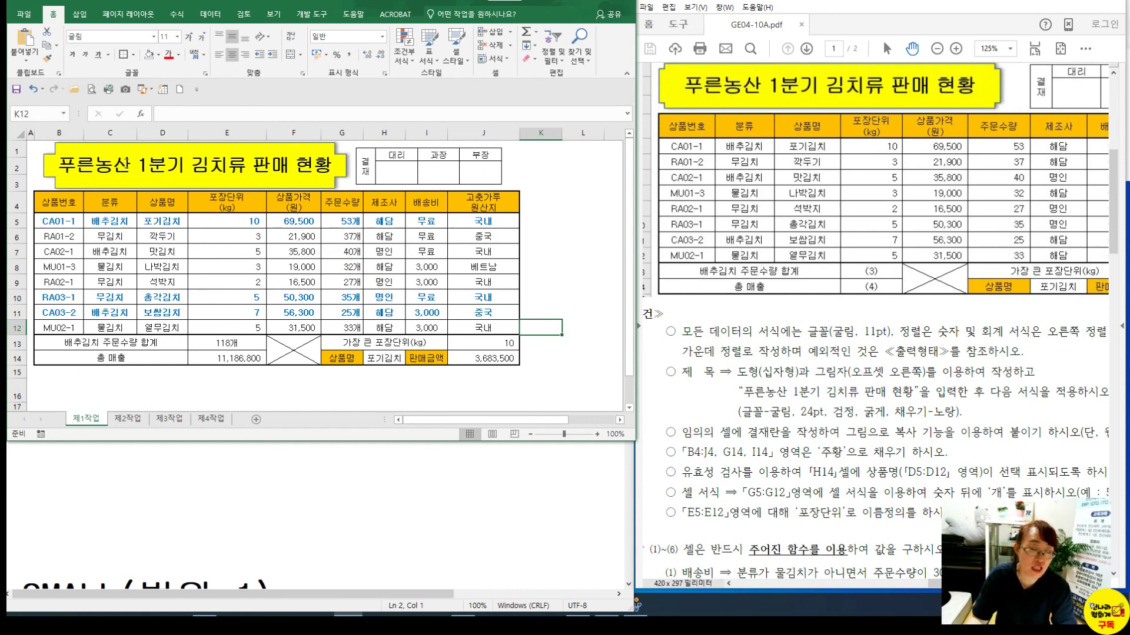
{"action": "left_click", "coordinate": [18, 90]}
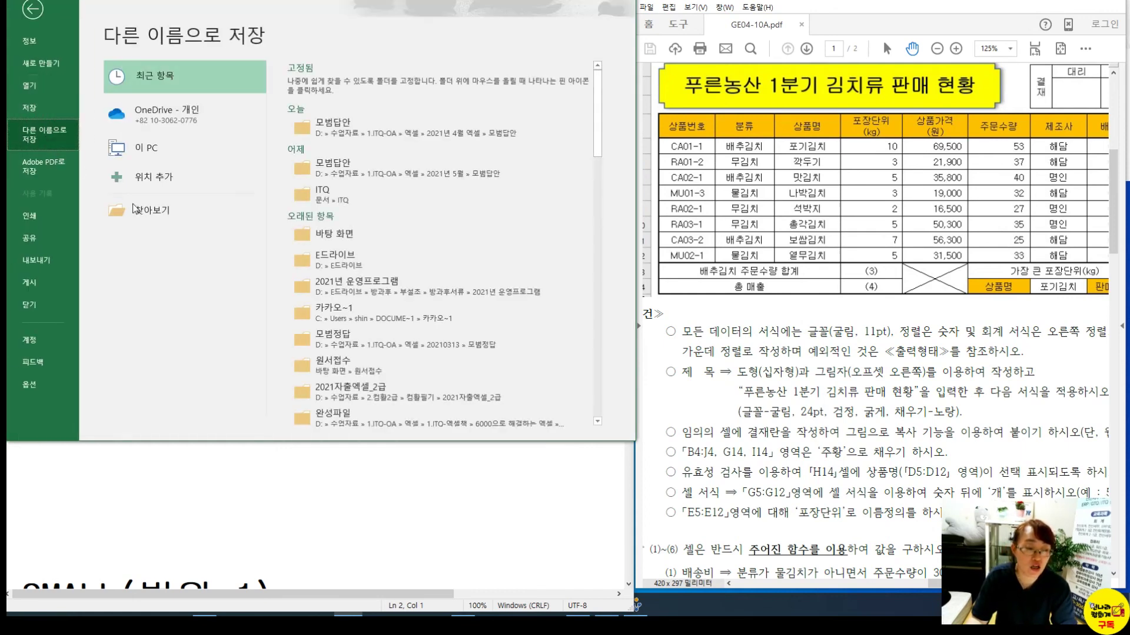
{"action": "left_click", "coordinate": [147, 210]}
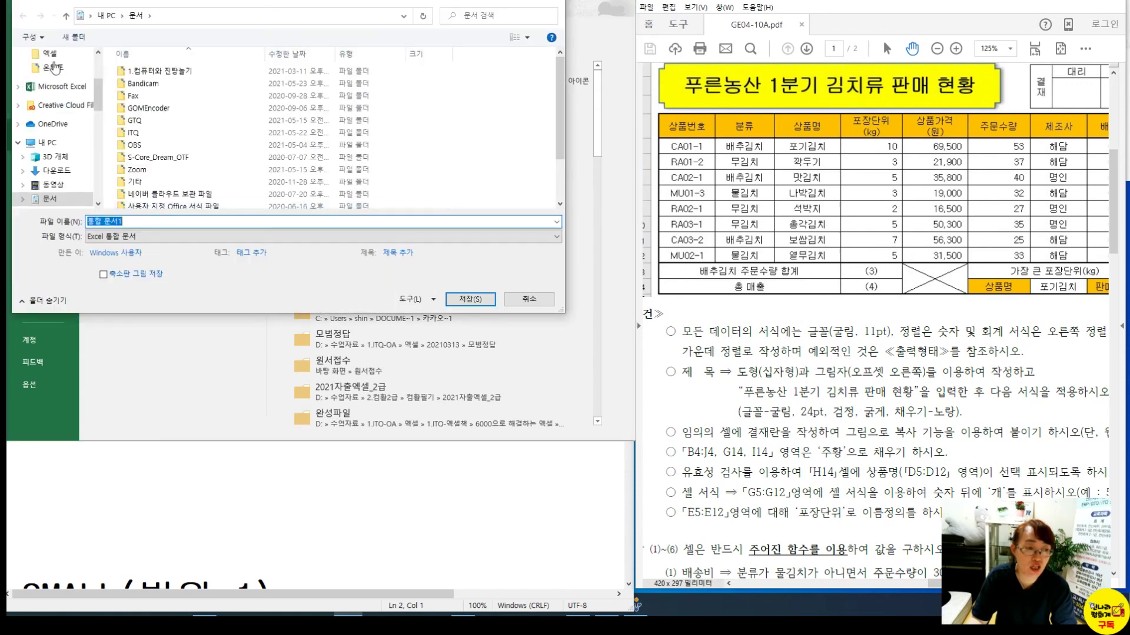
{"action": "scroll", "coordinate": [54, 118], "scroll_direction": "up", "scroll_amount": 5}
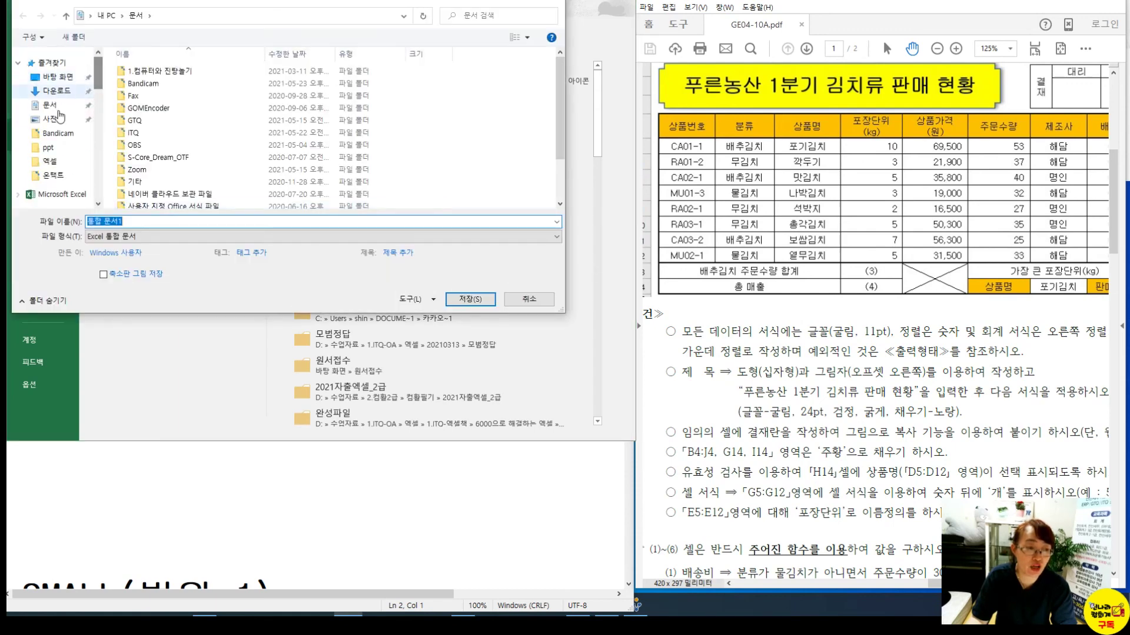
{"action": "left_click", "coordinate": [171, 137]}
{"action": "double_click", "coordinate": [136, 132]}
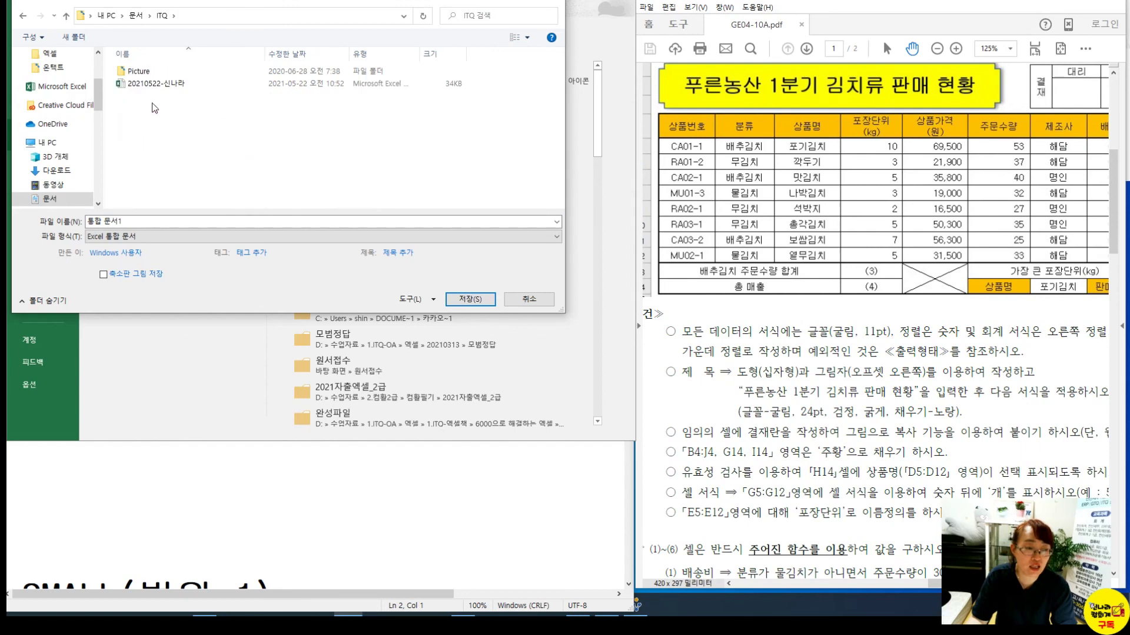
{"action": "left_click", "coordinate": [164, 220]}
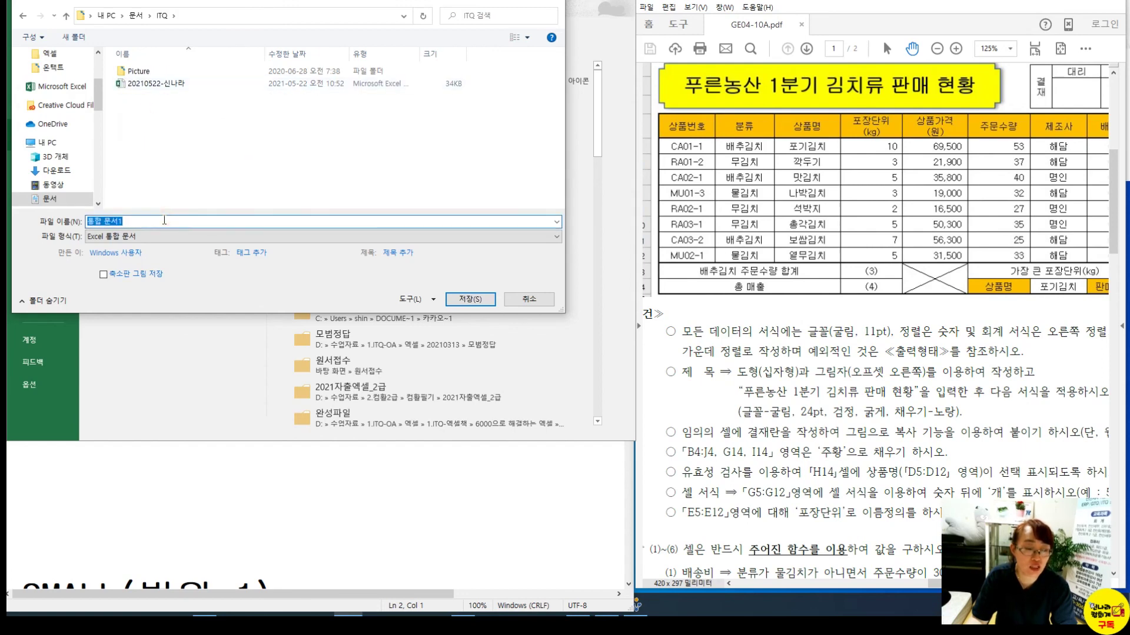
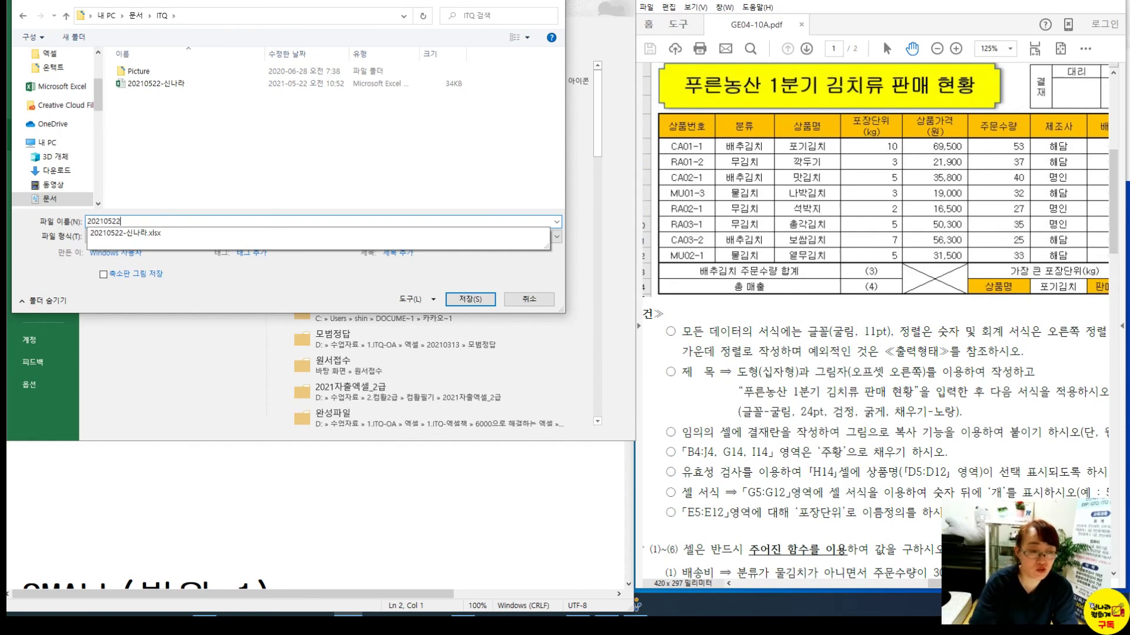
{"action": "type", "text": "-TLSS"}
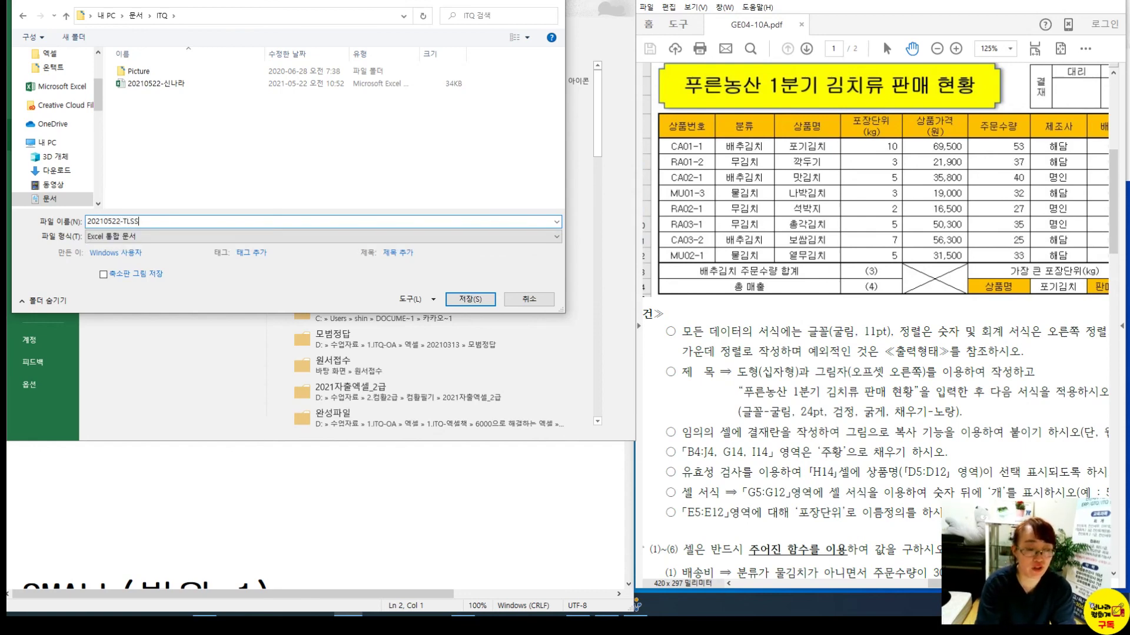
{"action": "key", "text": "BackSpace"}
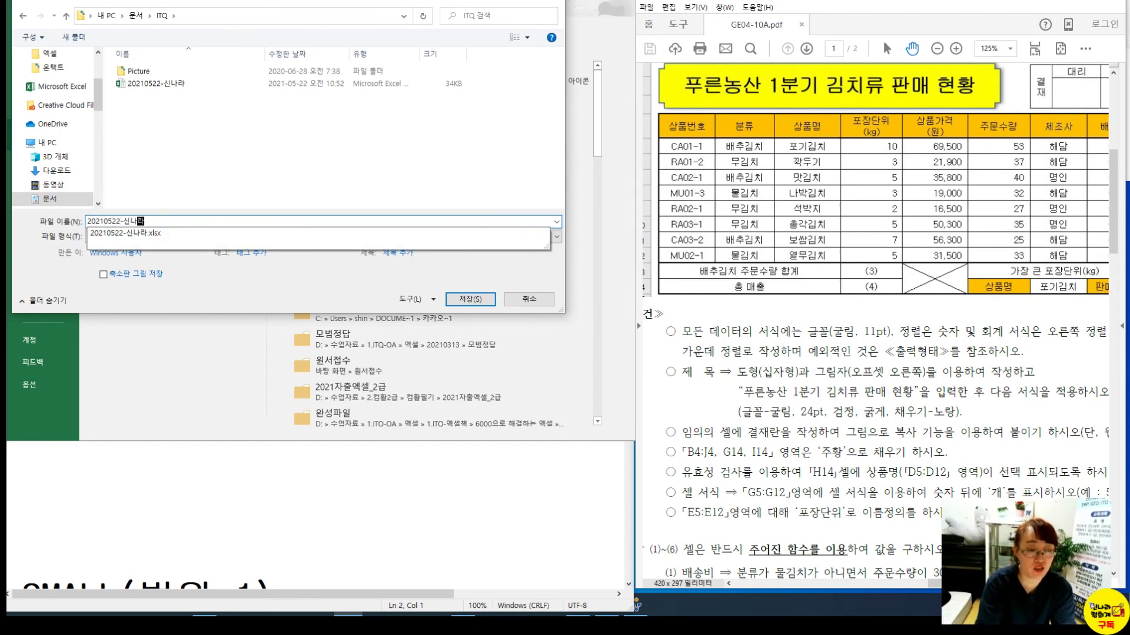
{"action": "key", "text": "Return"}
{"action": "key", "text": "Return"}
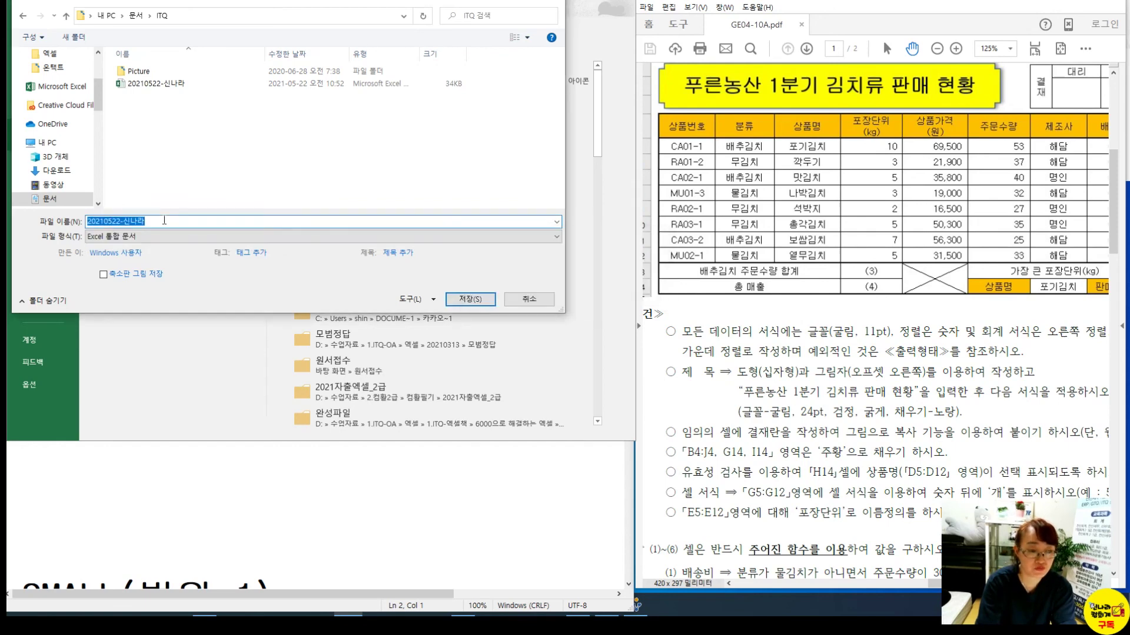
{"action": "key", "text": "Return"}
{"action": "key", "text": "Return"}
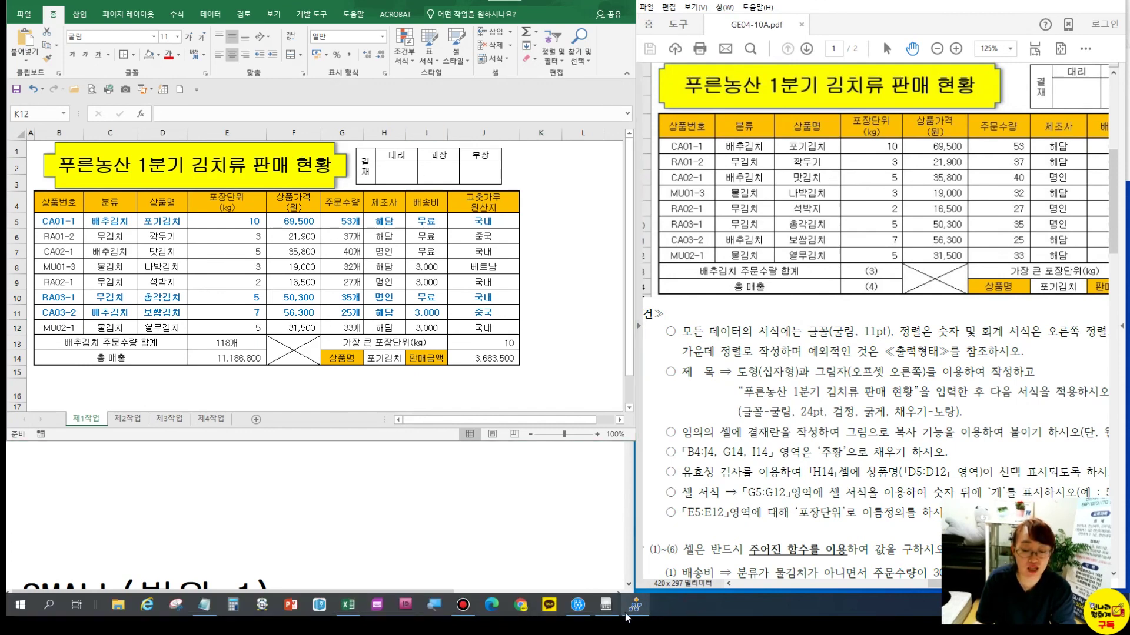
Save the workbook, send the answer file via the ITQ submission program, and close the sending window
{"action": "left_click", "coordinate": [632, 613]}
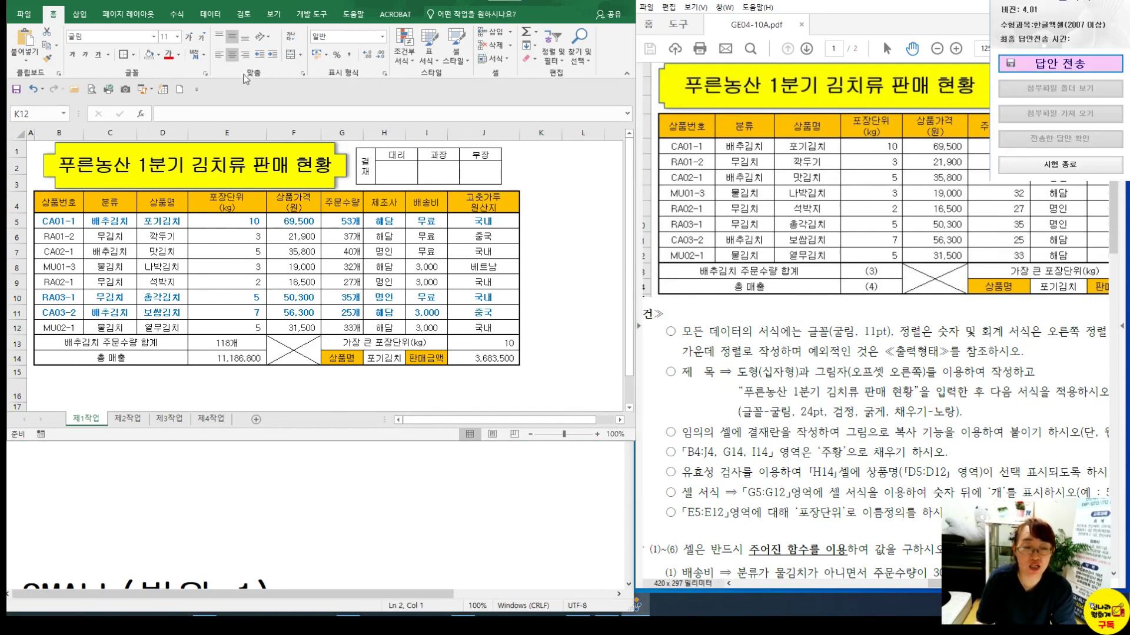
{"action": "left_click", "coordinate": [16, 93]}
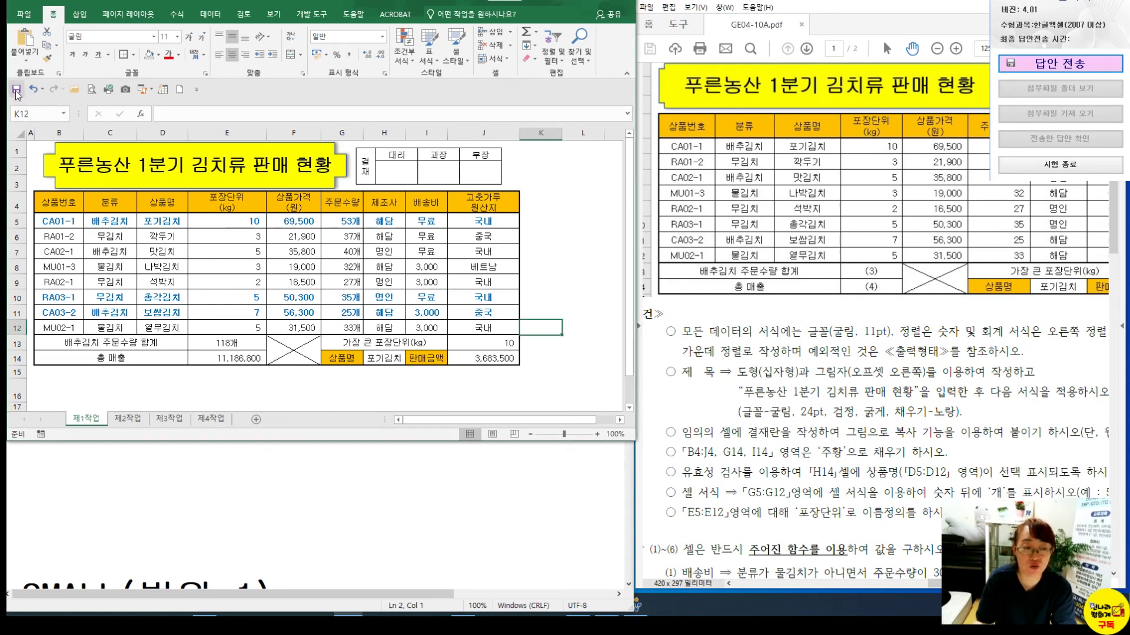
{"action": "left_click", "coordinate": [1054, 76]}
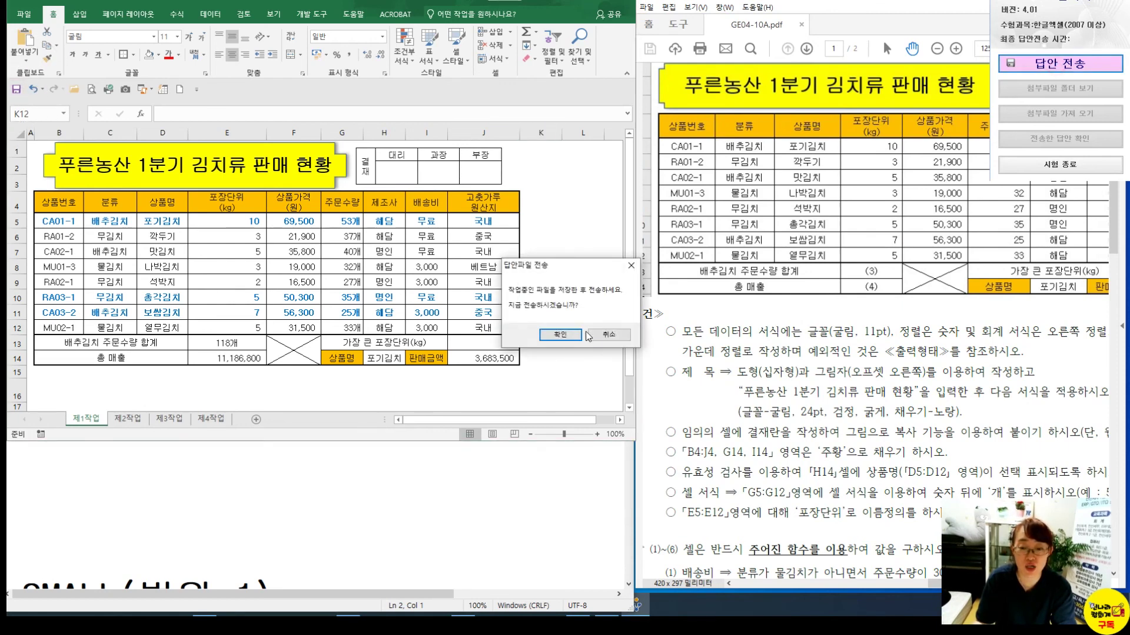
{"action": "left_click", "coordinate": [615, 372]}
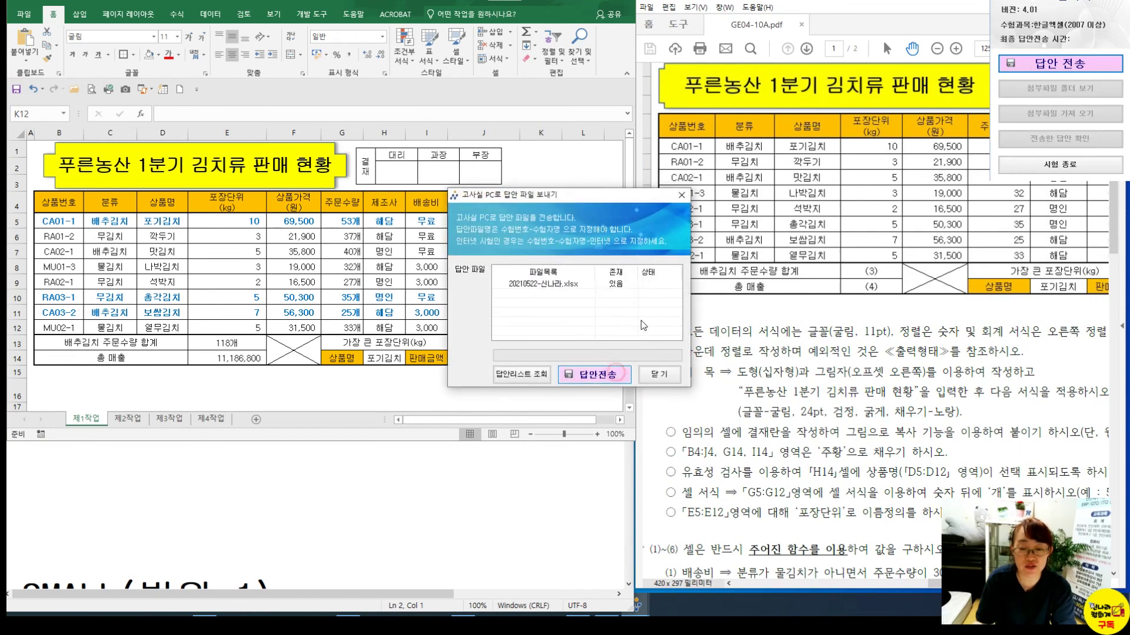
{"action": "left_click", "coordinate": [610, 329]}
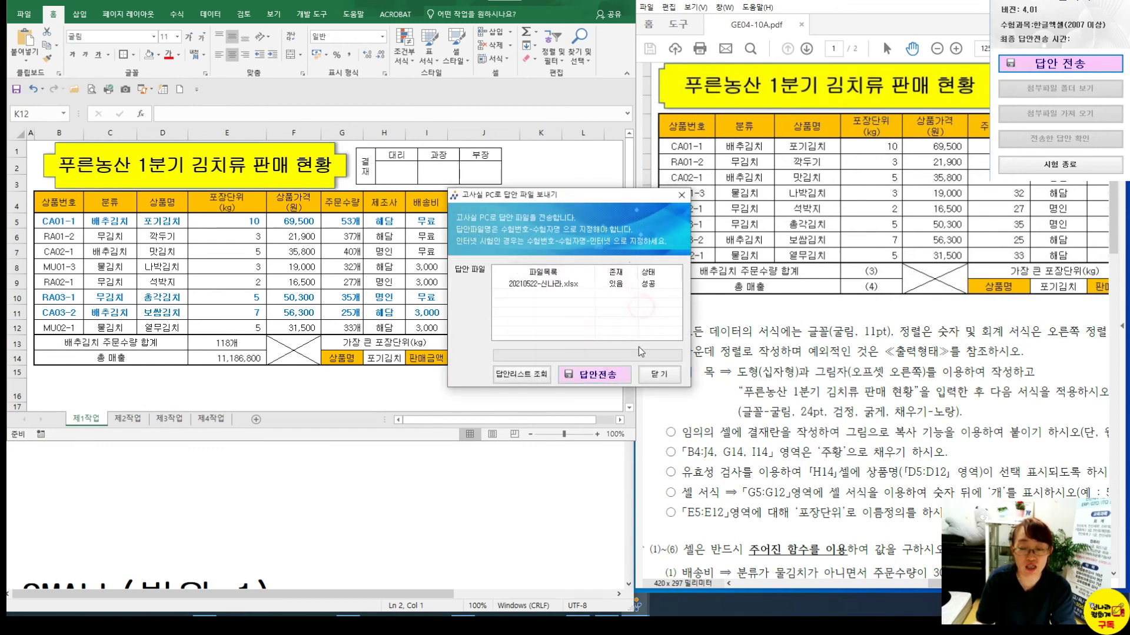
{"action": "left_click", "coordinate": [659, 374]}
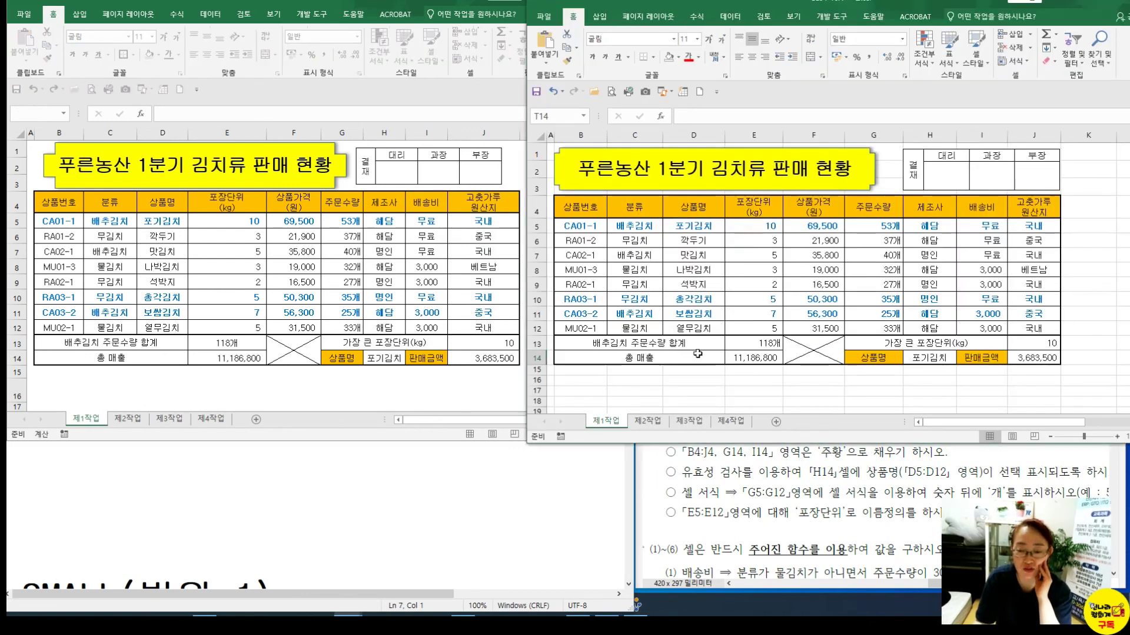
Colour the 제1작업, 제2작업 and 제3작업 sheet tabs red in the comparison workbook
{"action": "left_click", "coordinate": [656, 391]}
{"action": "right_click", "coordinate": [618, 425]}
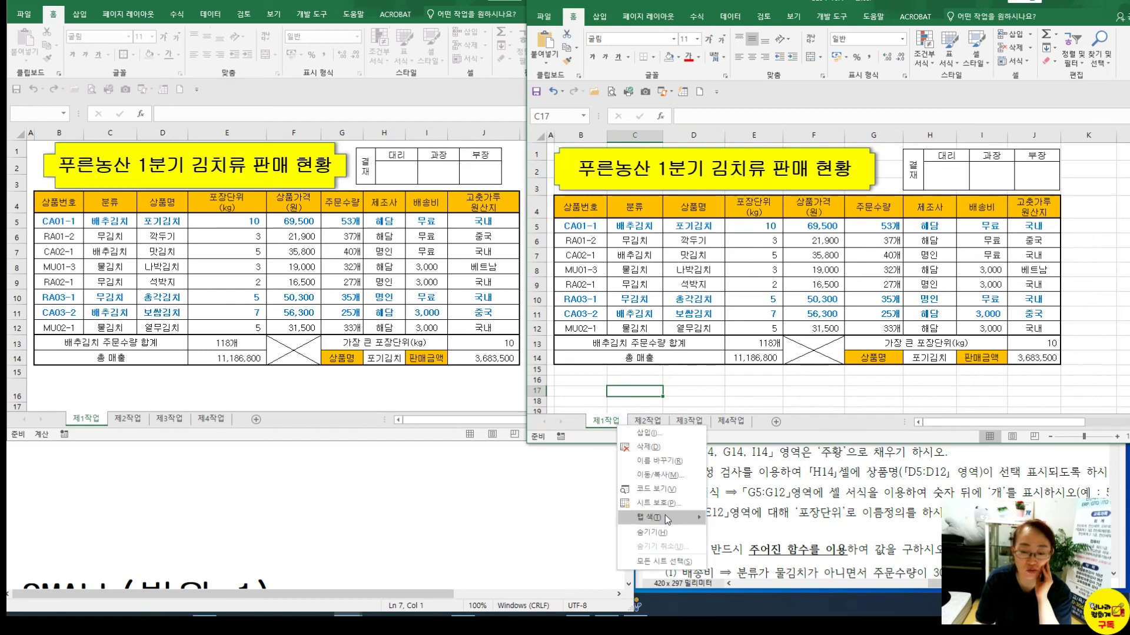
{"action": "mouse_move", "coordinate": [665, 518]}
{"action": "left_click", "coordinate": [722, 555]}
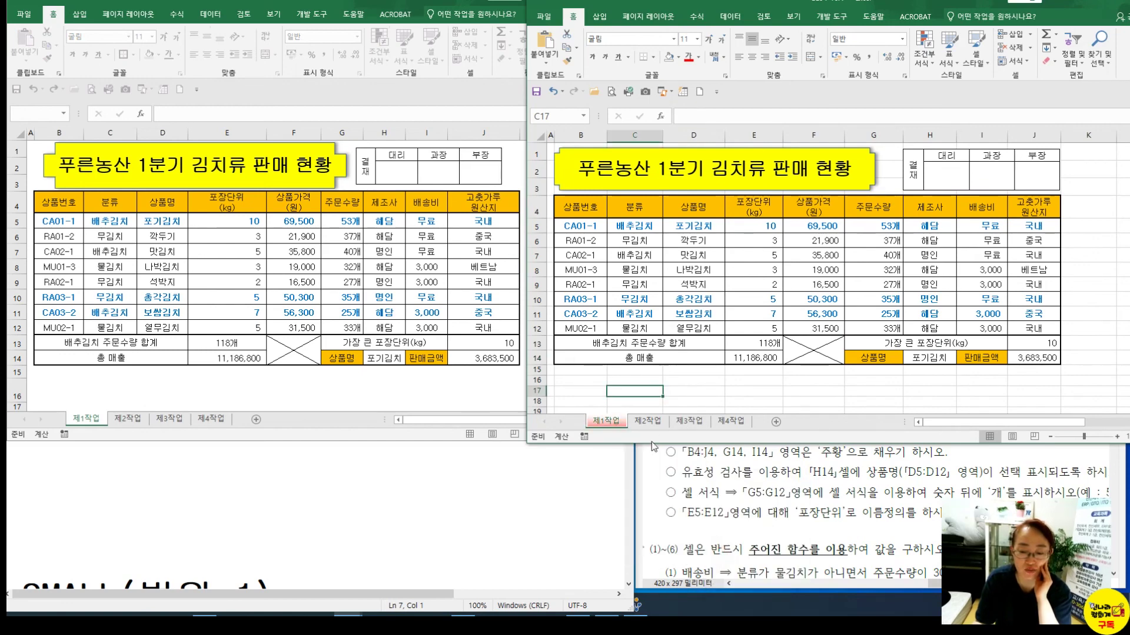
{"action": "right_click", "coordinate": [647, 422]}
{"action": "mouse_move", "coordinate": [706, 516]}
{"action": "left_click", "coordinate": [689, 421]}
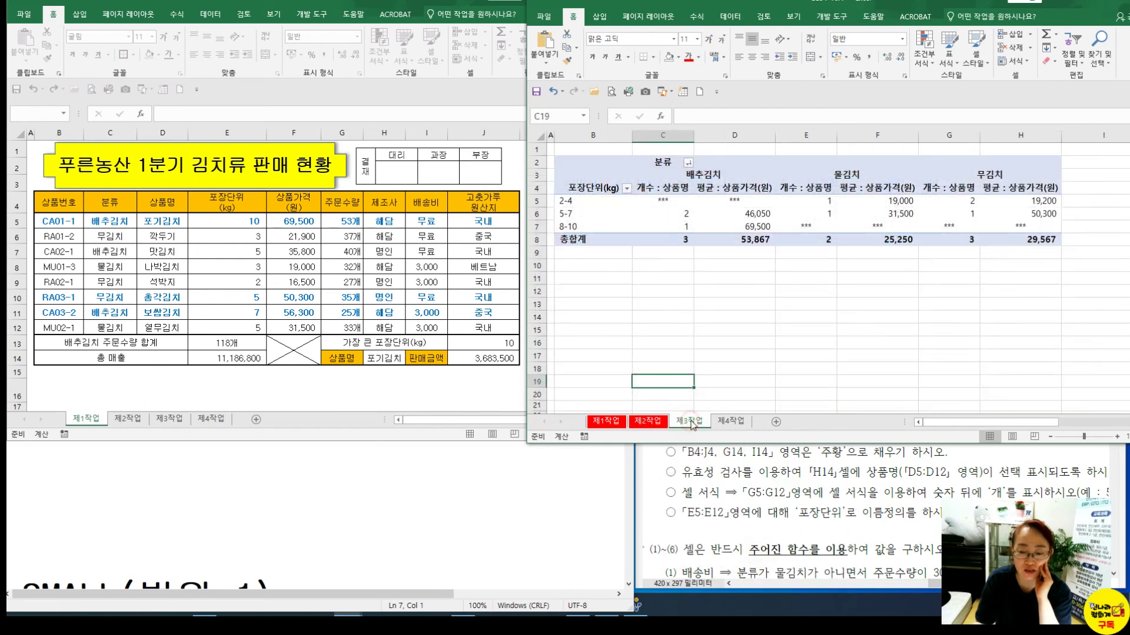
{"action": "right_click", "coordinate": [689, 422]}
{"action": "mouse_move", "coordinate": [736, 512]}
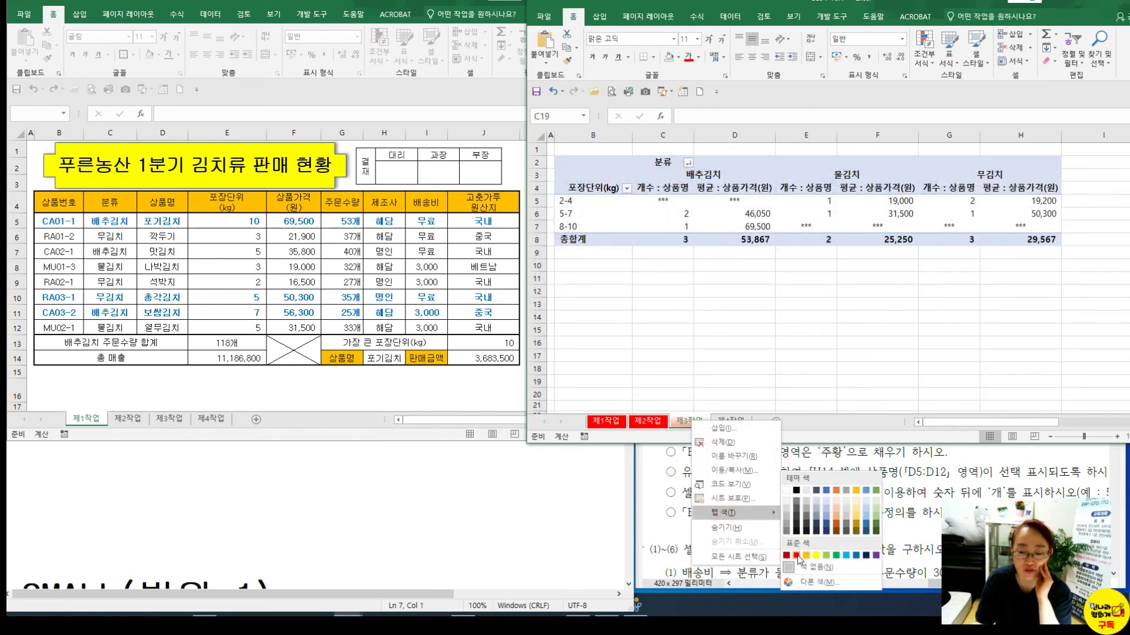
{"action": "left_click", "coordinate": [806, 555]}
Return to the 제1작업 sheet and bring the other workbook forward to compare E13
{"action": "left_click", "coordinate": [760, 404]}
{"action": "left_click", "coordinate": [599, 421]}
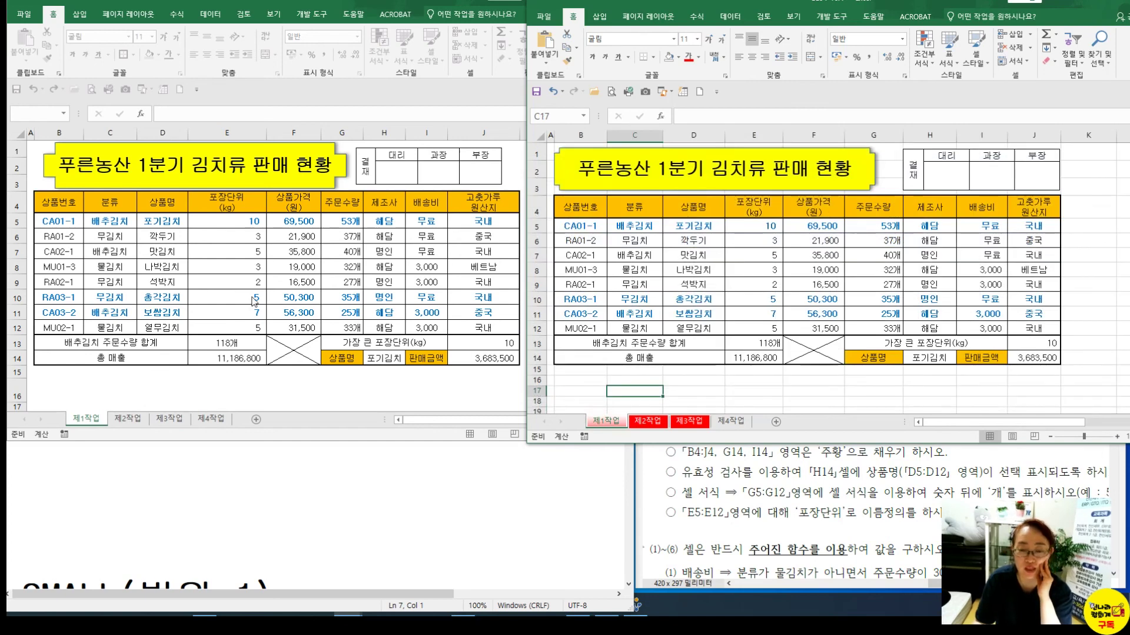
{"action": "left_click", "coordinate": [775, 400]}
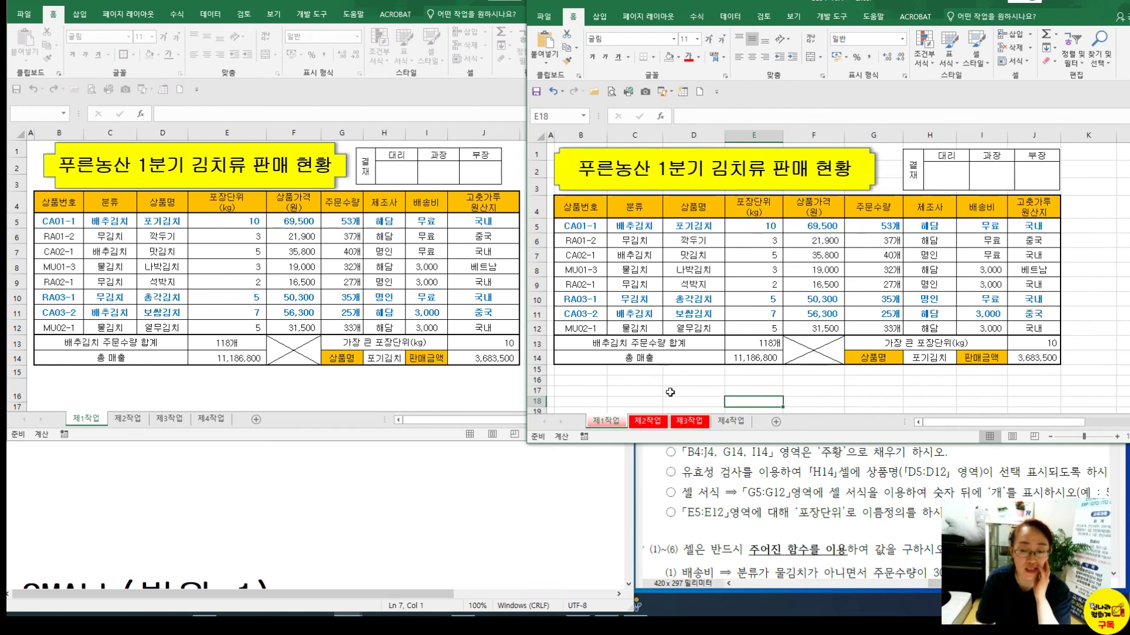
{"action": "left_click", "coordinate": [213, 346]}
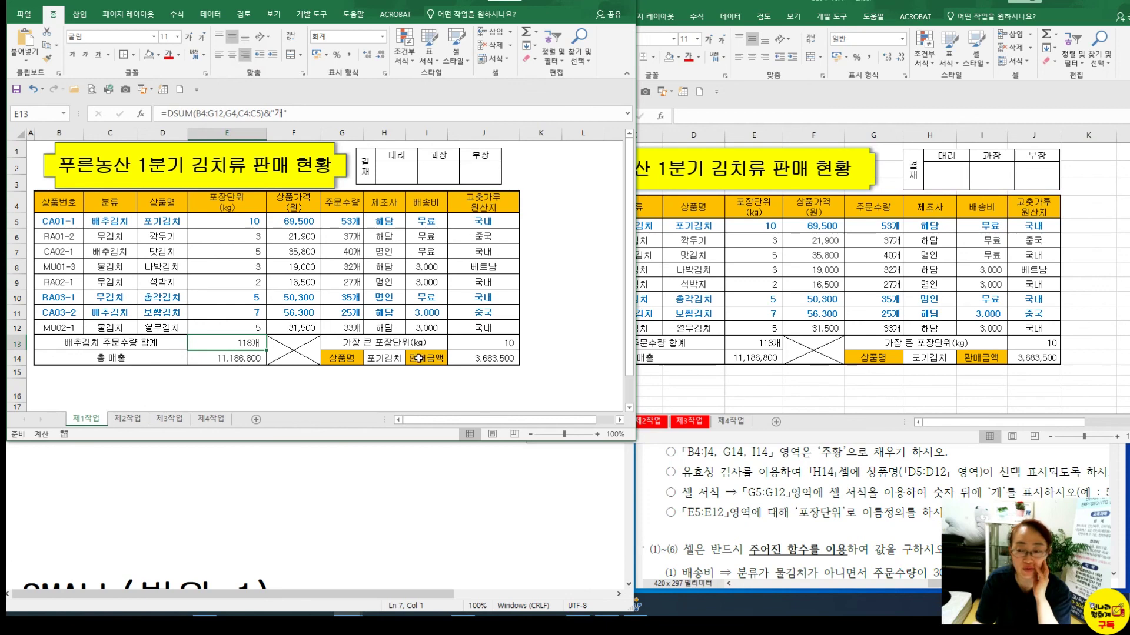
Inspect the formulas in E13 (DSUM), J6 and J10 (CHOOSE) of the first workbook
{"action": "left_click", "coordinate": [487, 345]}
{"action": "left_click", "coordinate": [226, 342]}
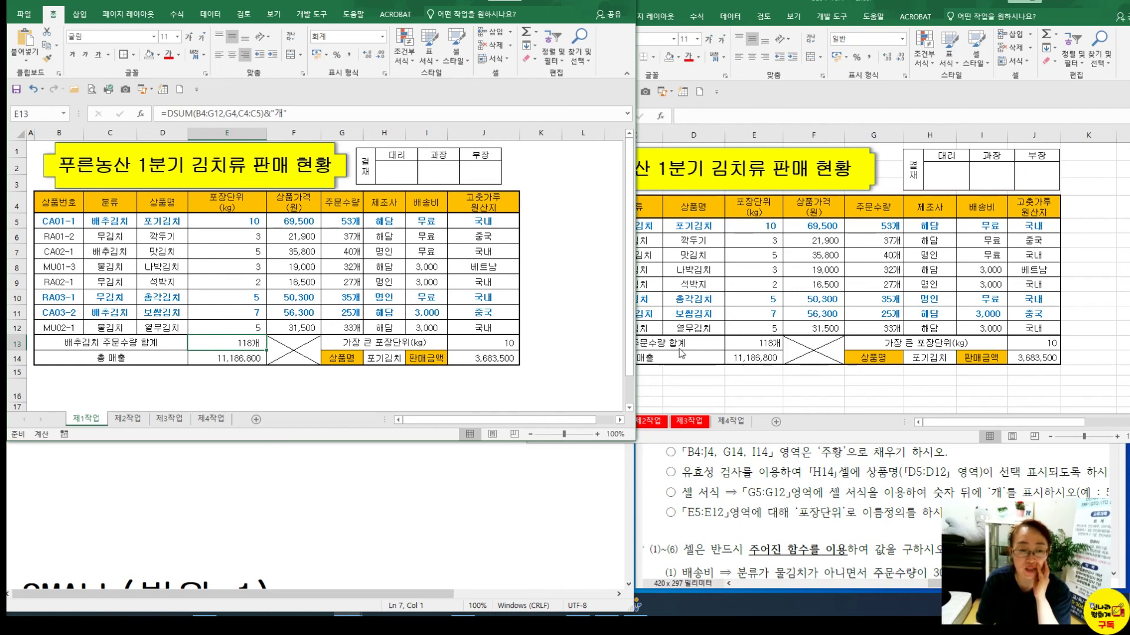
{"action": "left_click", "coordinate": [413, 226]}
{"action": "left_click", "coordinate": [497, 232]}
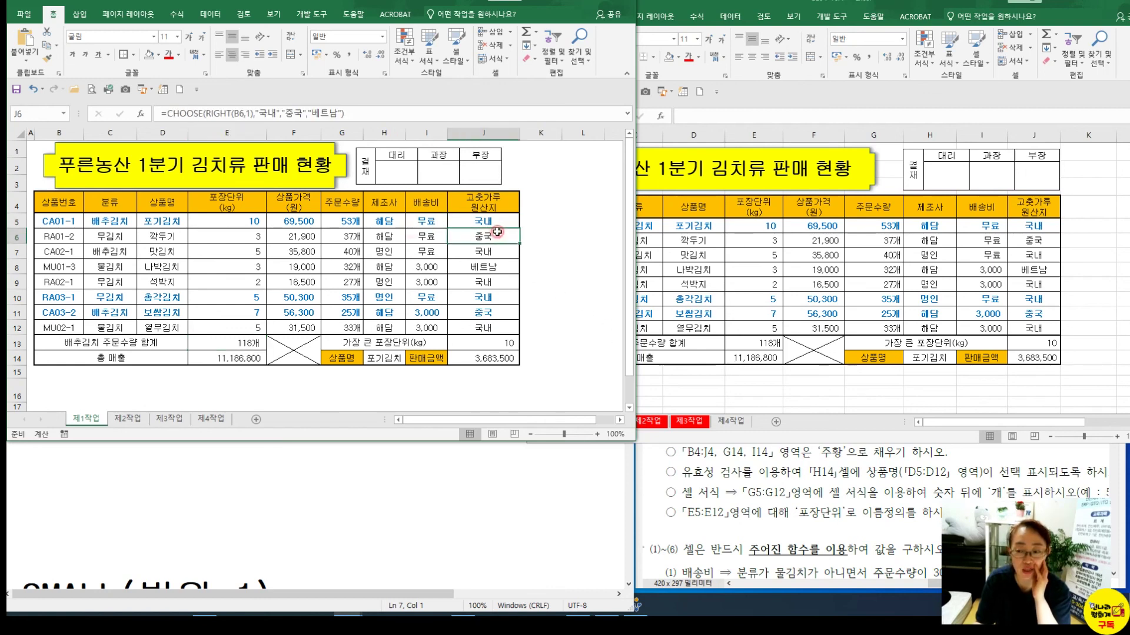
{"action": "left_click", "coordinate": [477, 295]}
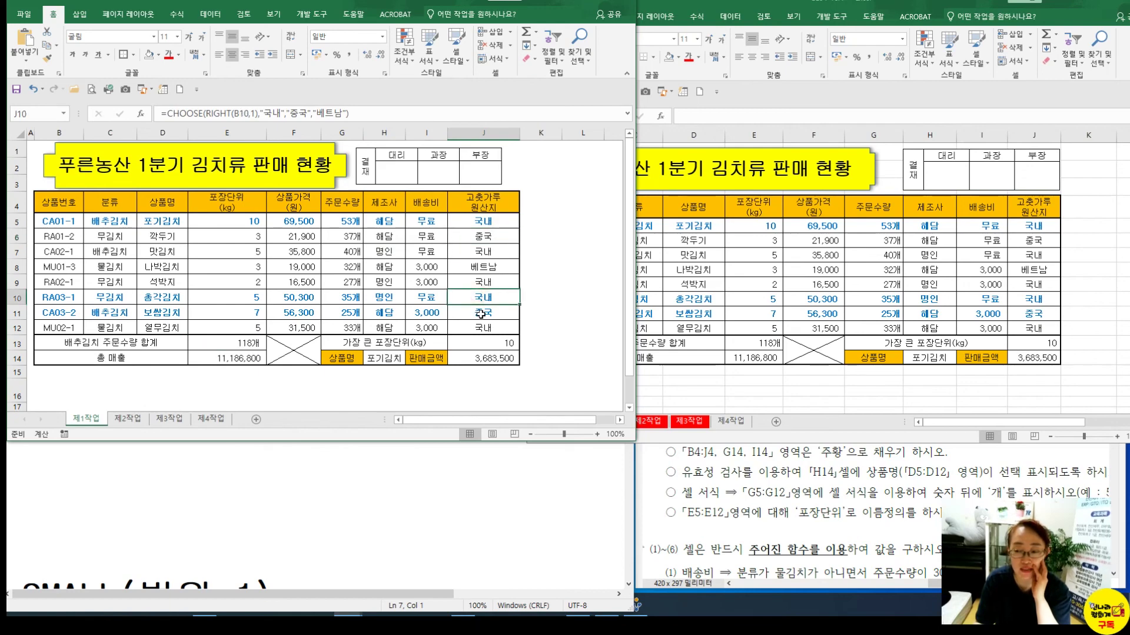
Show the filtered 제2작업 sheet in both workbook windows for comparison
{"action": "left_click", "coordinate": [708, 394]}
{"action": "left_click", "coordinate": [648, 422]}
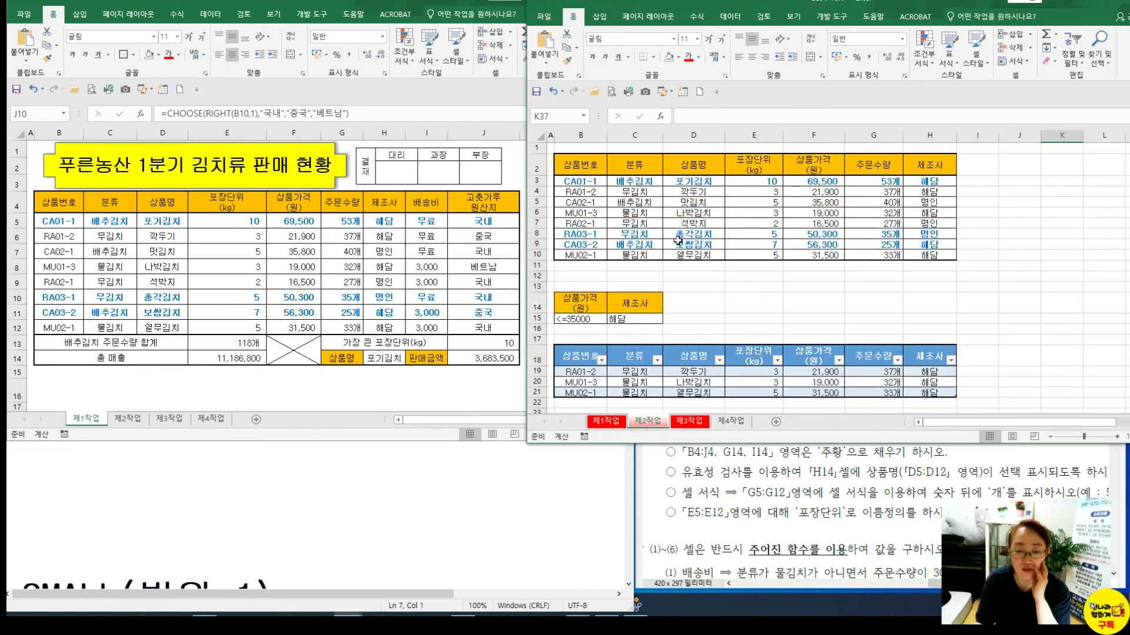
{"action": "left_click", "coordinate": [136, 420]}
{"action": "left_click", "coordinate": [126, 419]}
{"action": "left_click", "coordinate": [760, 299]}
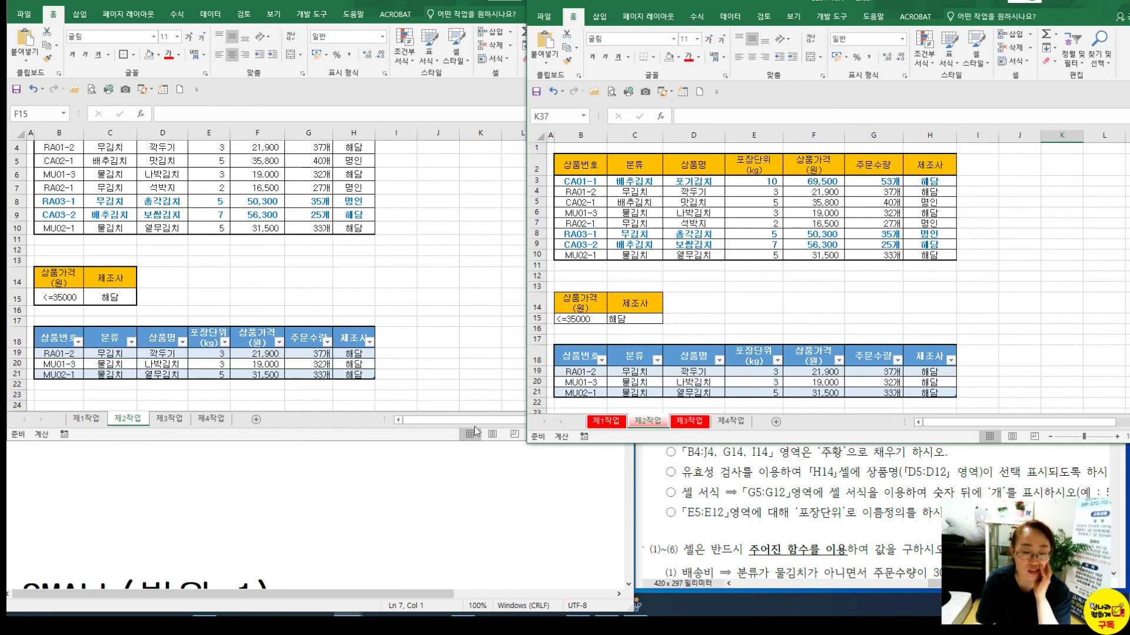
Show the 제3작업 pivot table sheet in both workbooks
{"action": "left_click", "coordinate": [169, 419]}
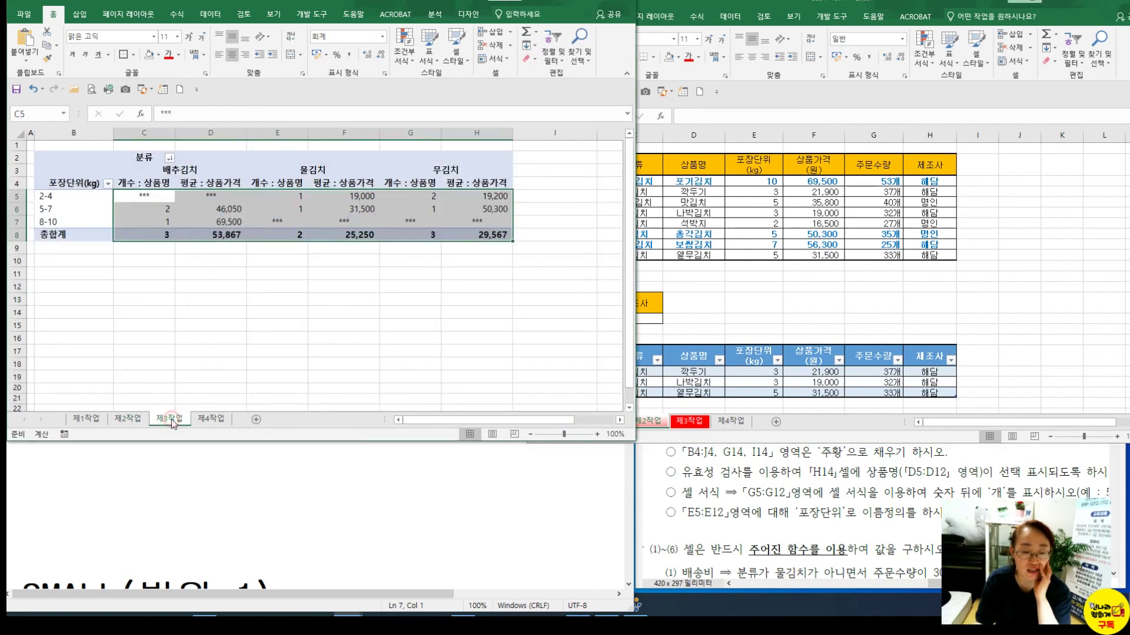
{"action": "left_click", "coordinate": [812, 318]}
{"action": "left_click", "coordinate": [702, 421]}
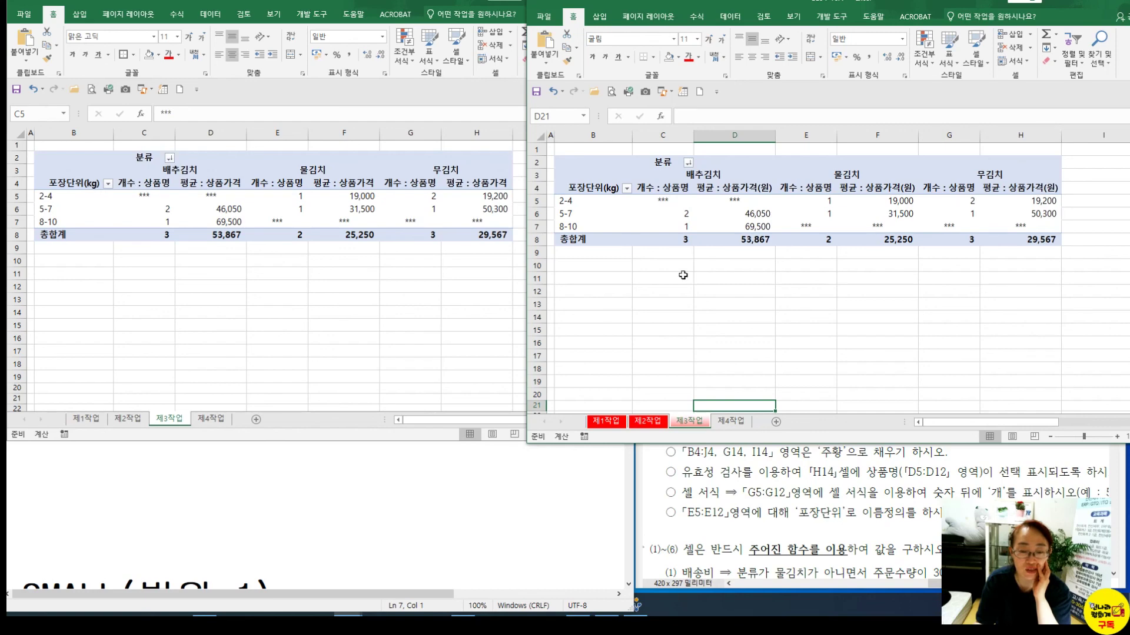
Show the 제4작업 chart in both workbooks and select the 주문수량 line and 상품가격(원) columns
{"action": "left_click", "coordinate": [727, 423]}
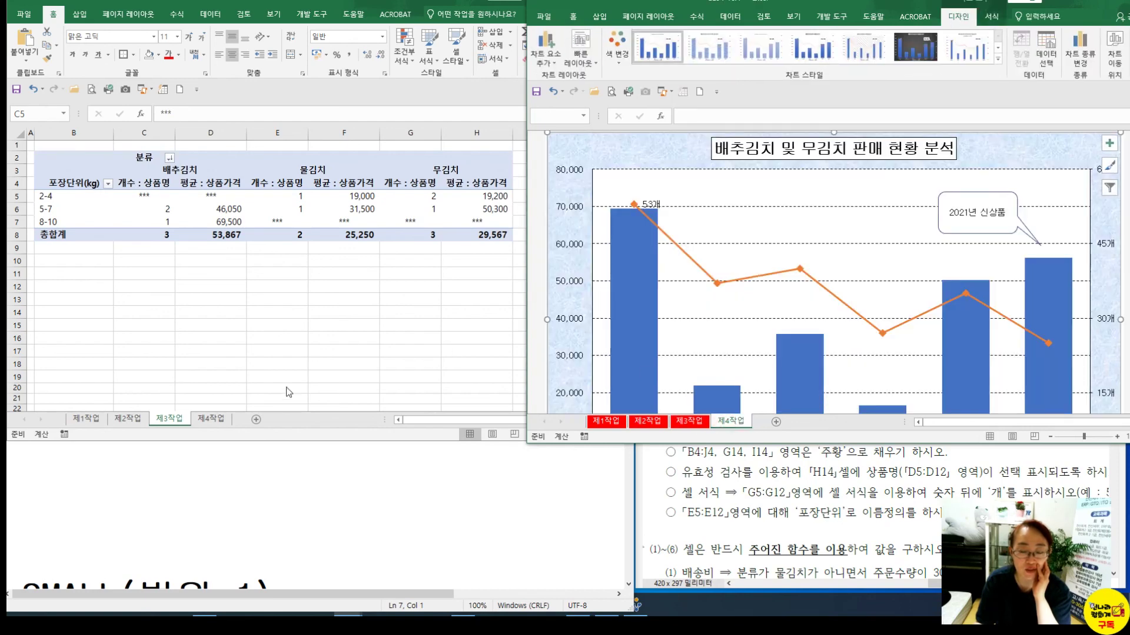
{"action": "left_click", "coordinate": [215, 419]}
{"action": "left_click", "coordinate": [215, 419]}
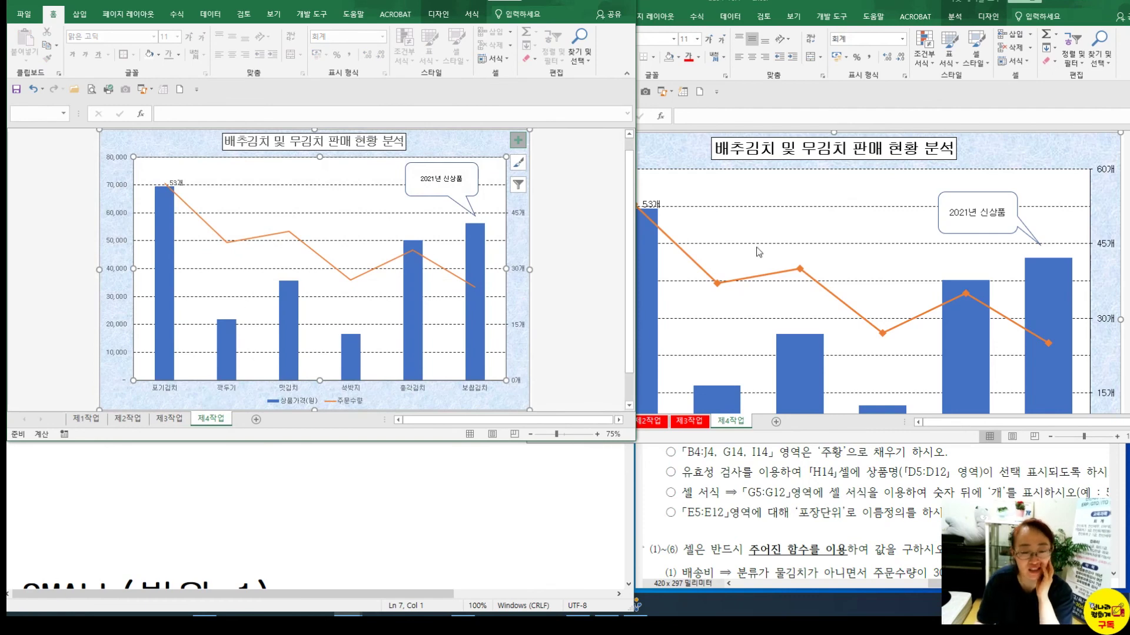
{"action": "left_click", "coordinate": [225, 242]}
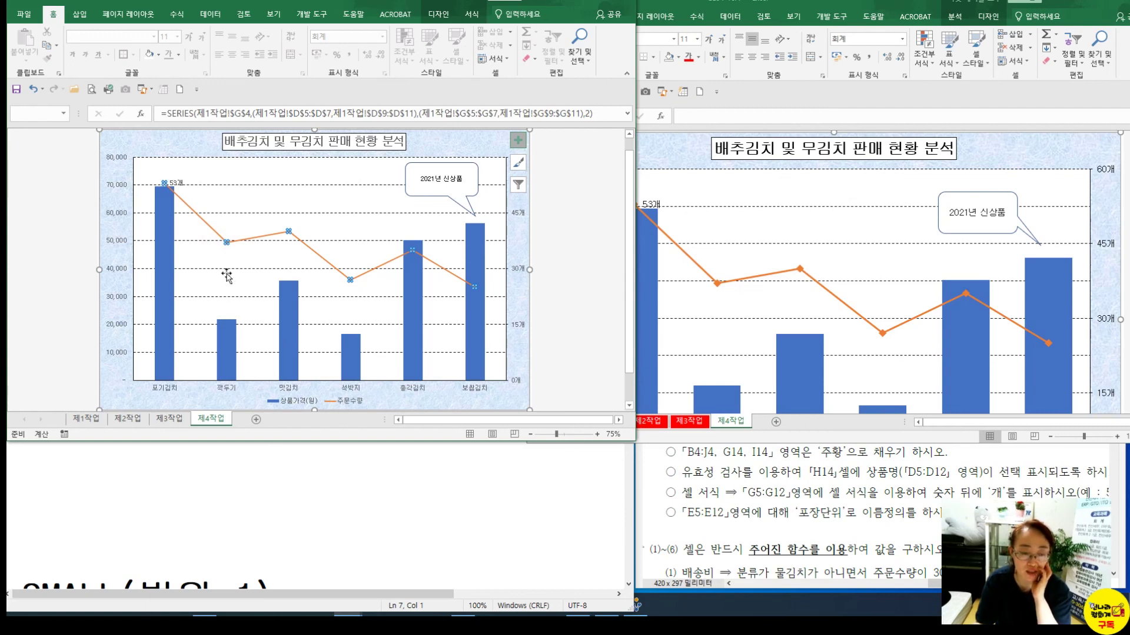
{"action": "left_click", "coordinate": [168, 287]}
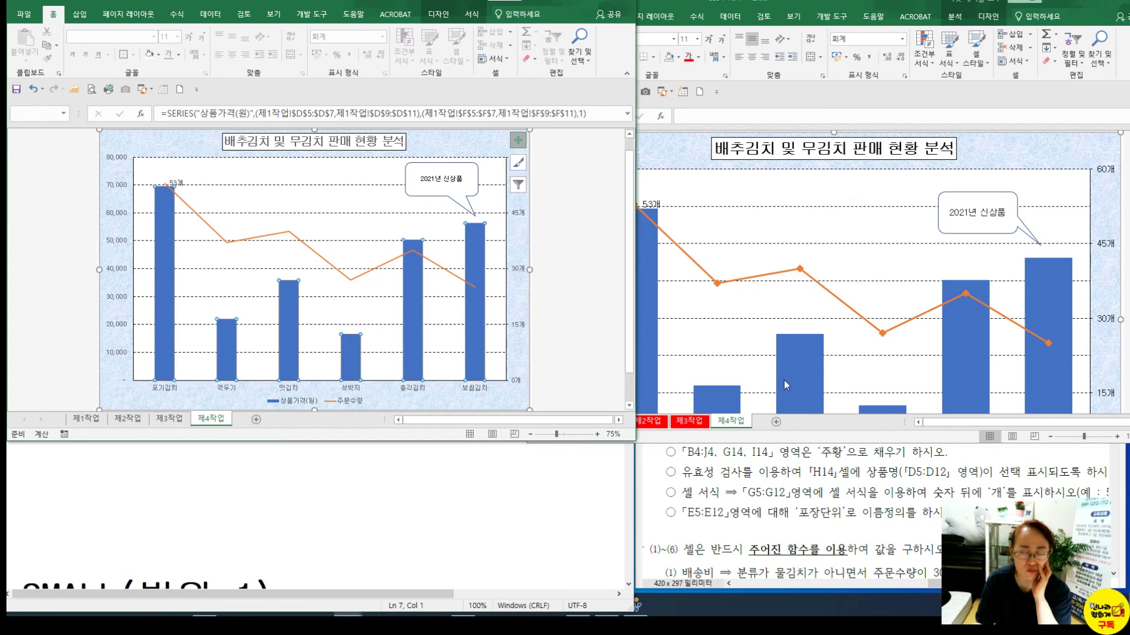
{"action": "right_click", "coordinate": [356, 356]}
Set the 상품가격(원) column series gap width to 70%
{"action": "left_click", "coordinate": [397, 460]}
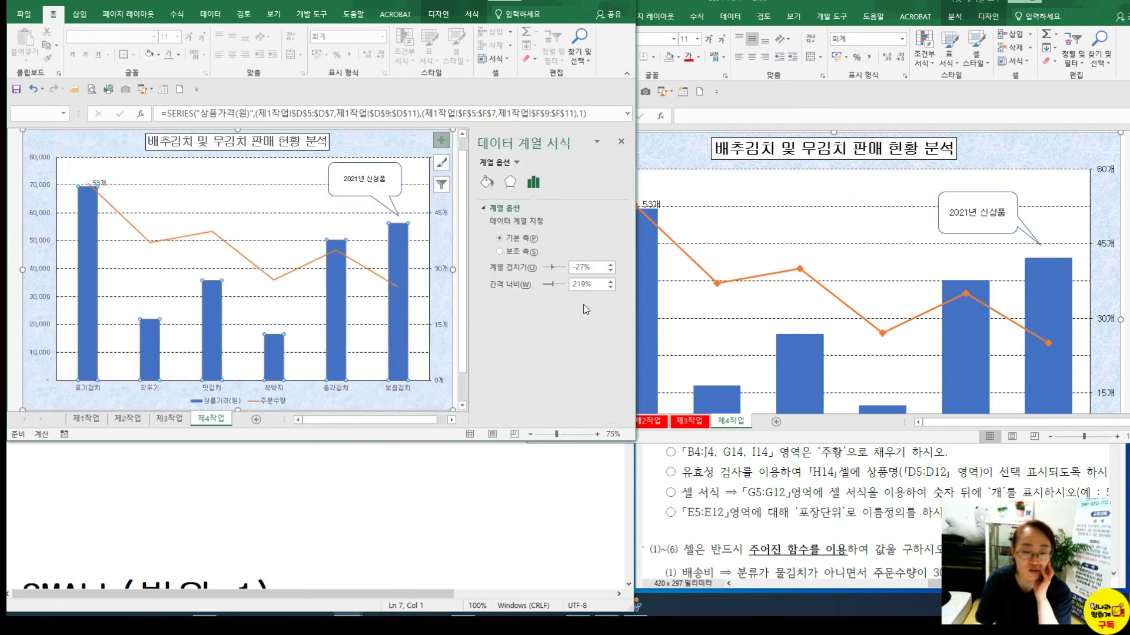
{"action": "left_click_drag", "start_coordinate": [554, 286], "coordinate": [545, 286]}
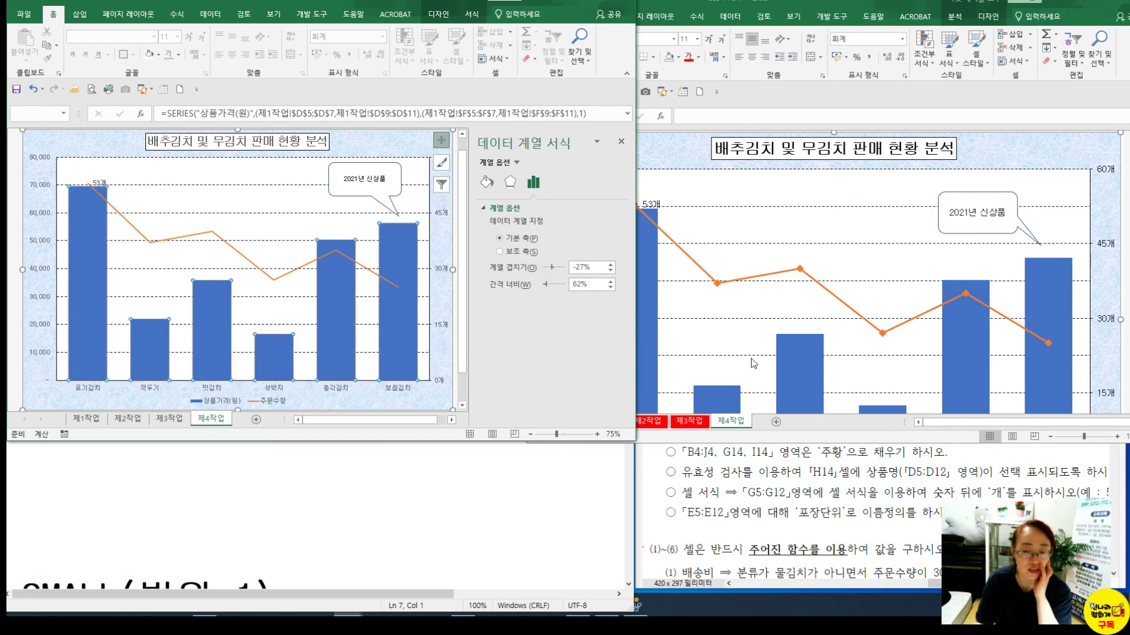
{"action": "double_click", "coordinate": [579, 285]}
{"action": "type", "text": "7"}
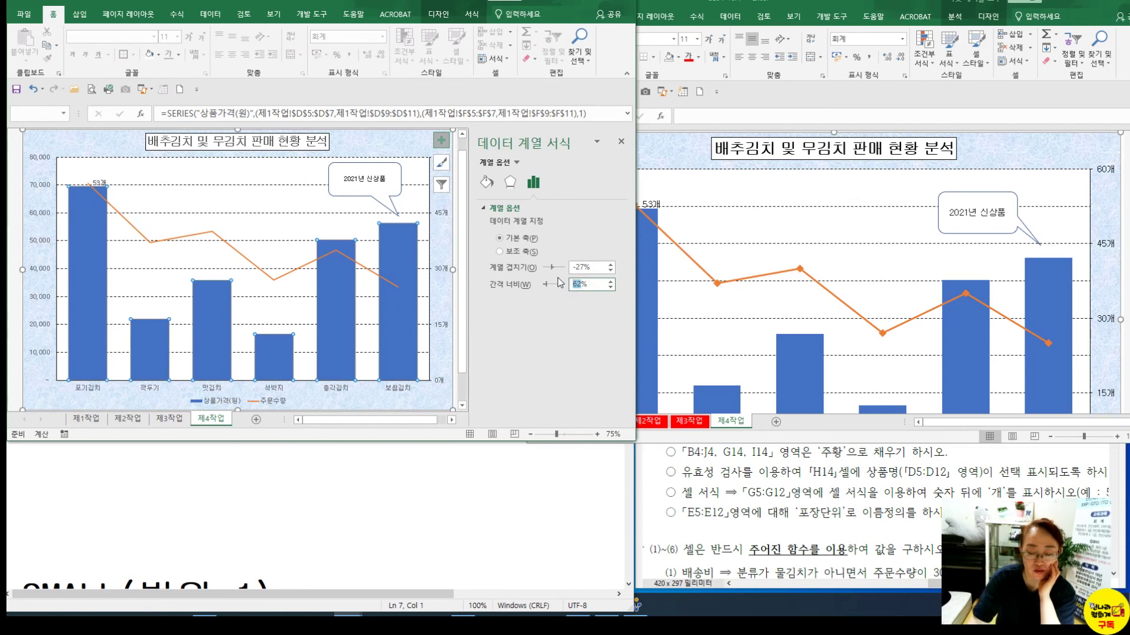
{"action": "type", "text": "0"}
{"action": "key", "text": "Return"}
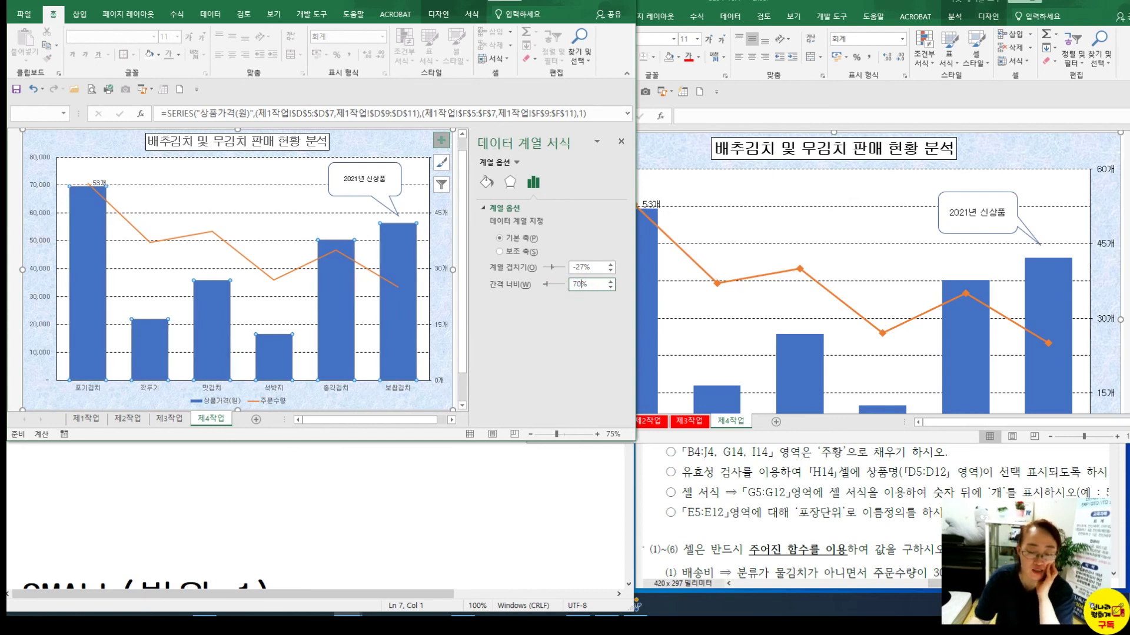
Give the 주문수량 line built-in diamond markers of size 10
{"action": "left_click", "coordinate": [335, 252]}
{"action": "left_click", "coordinate": [335, 252]}
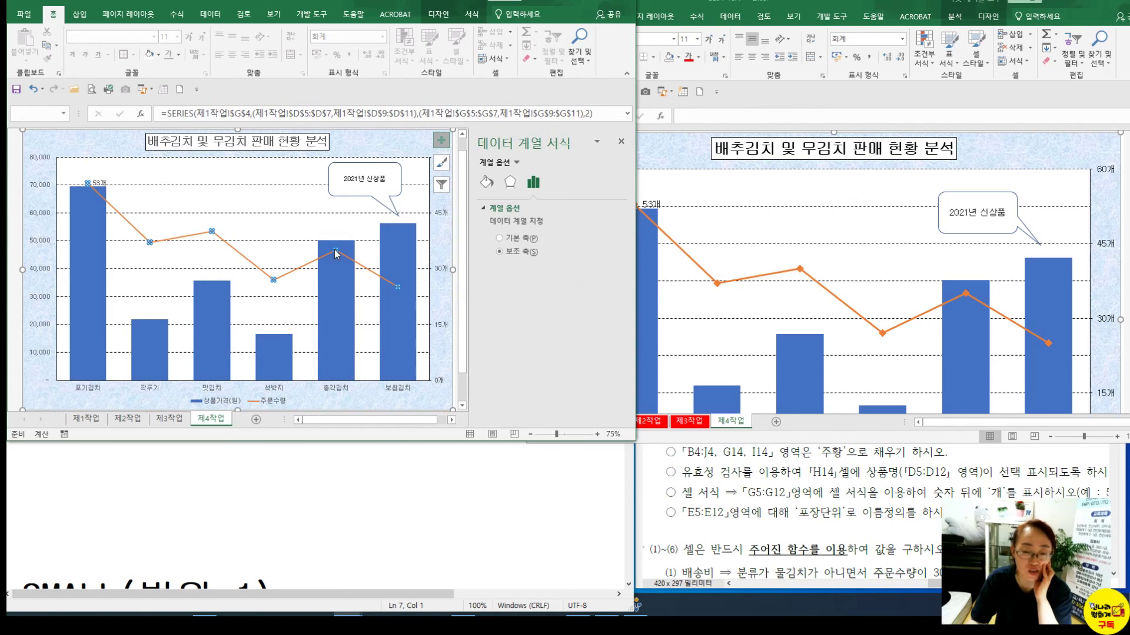
{"action": "left_click", "coordinate": [488, 183]}
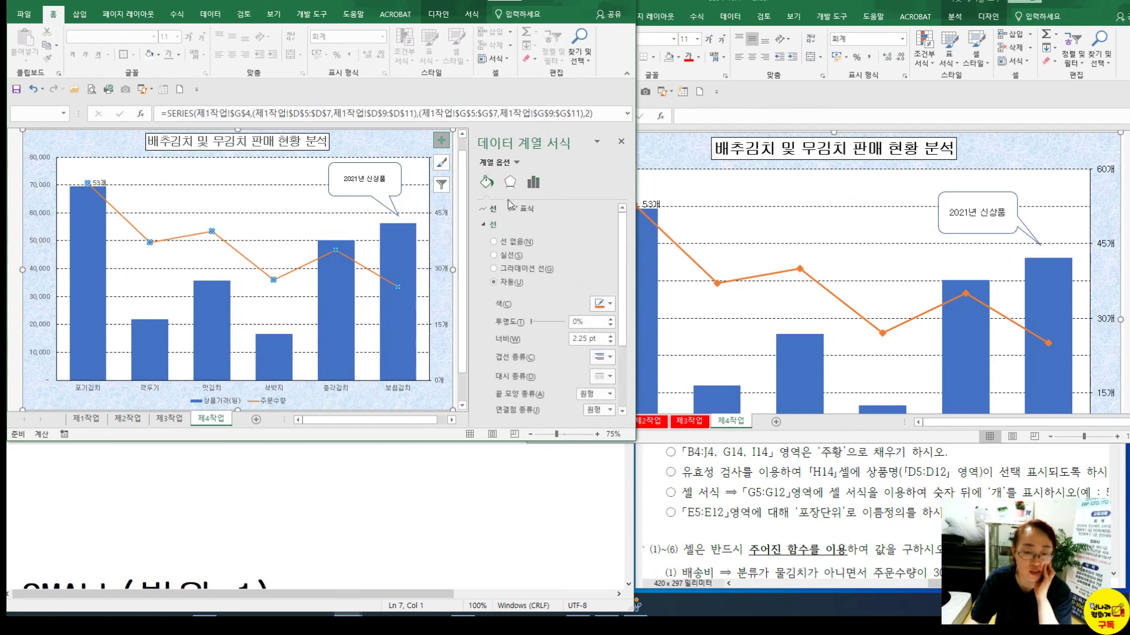
{"action": "left_click", "coordinate": [512, 208]}
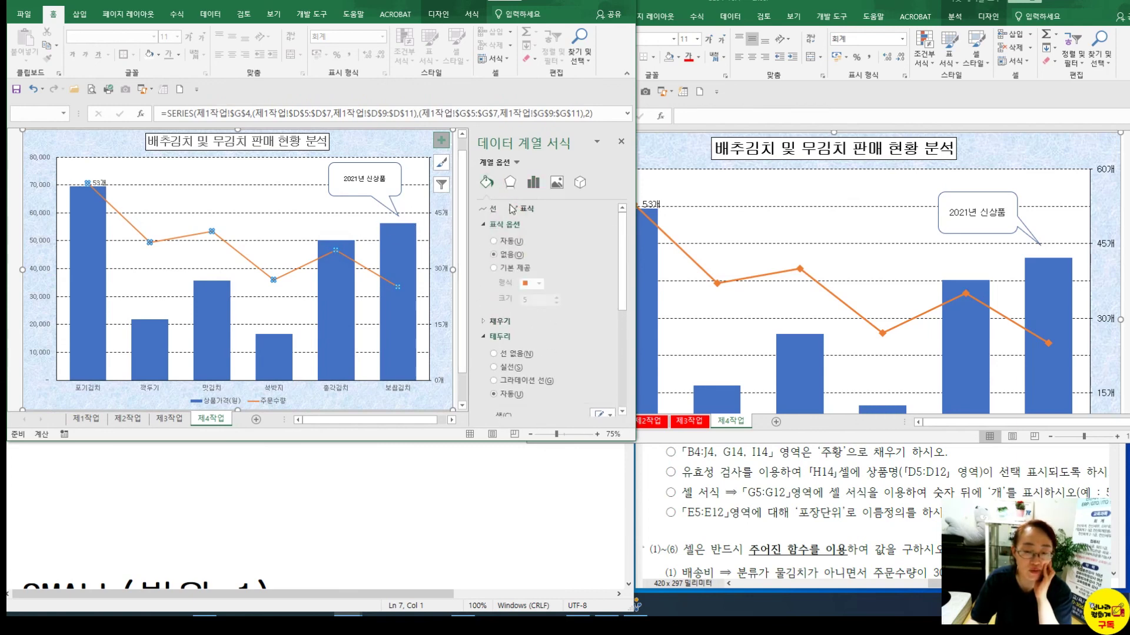
{"action": "left_click", "coordinate": [515, 269]}
{"action": "left_click", "coordinate": [538, 283]}
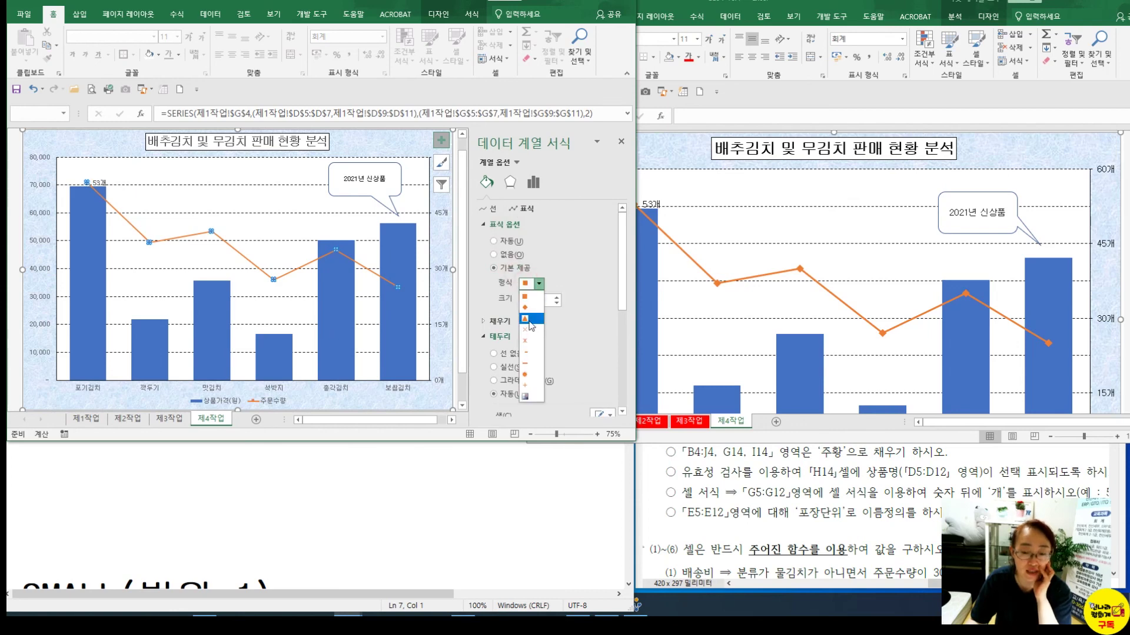
{"action": "left_click", "coordinate": [528, 308]}
{"action": "left_click", "coordinate": [533, 300]}
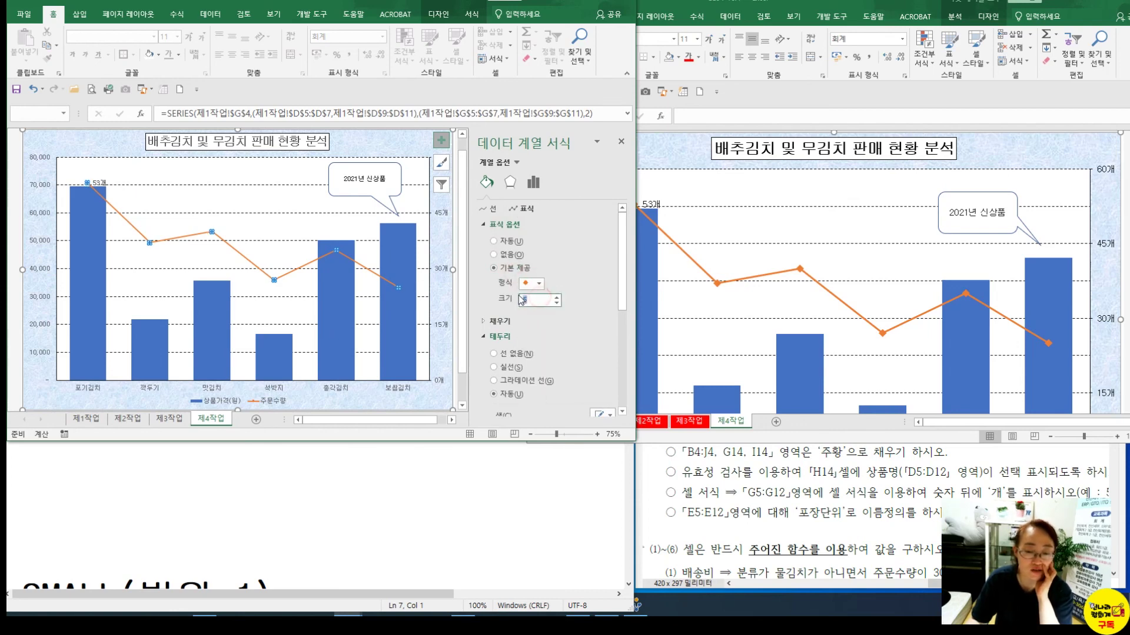
{"action": "type", "text": "10"}
{"action": "key", "text": "Return"}
{"action": "left_click", "coordinate": [254, 219]}
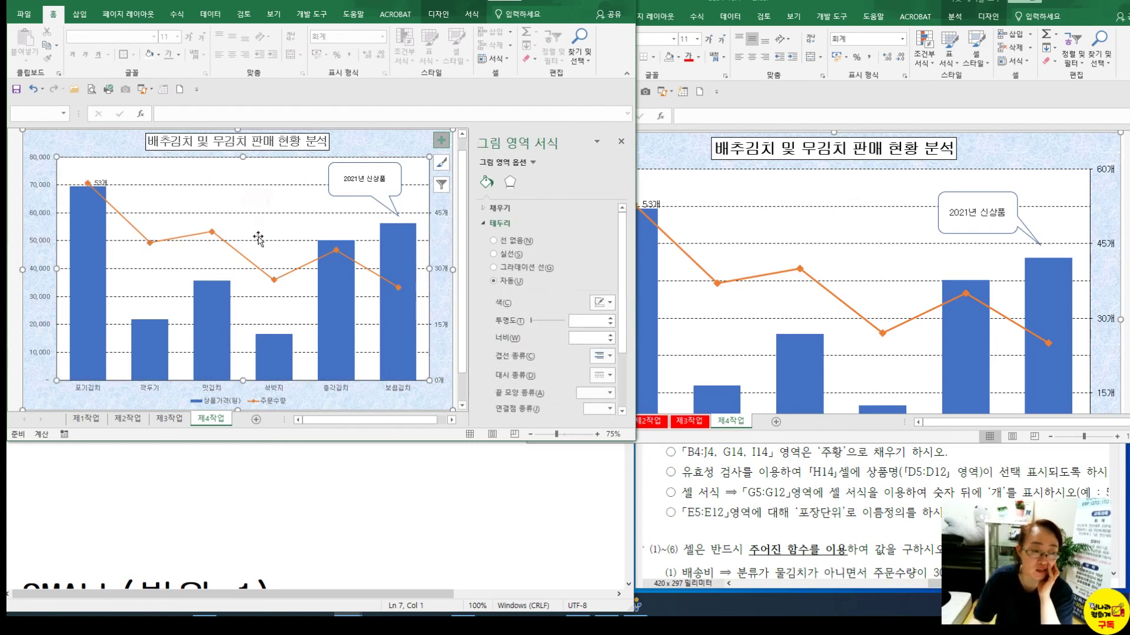